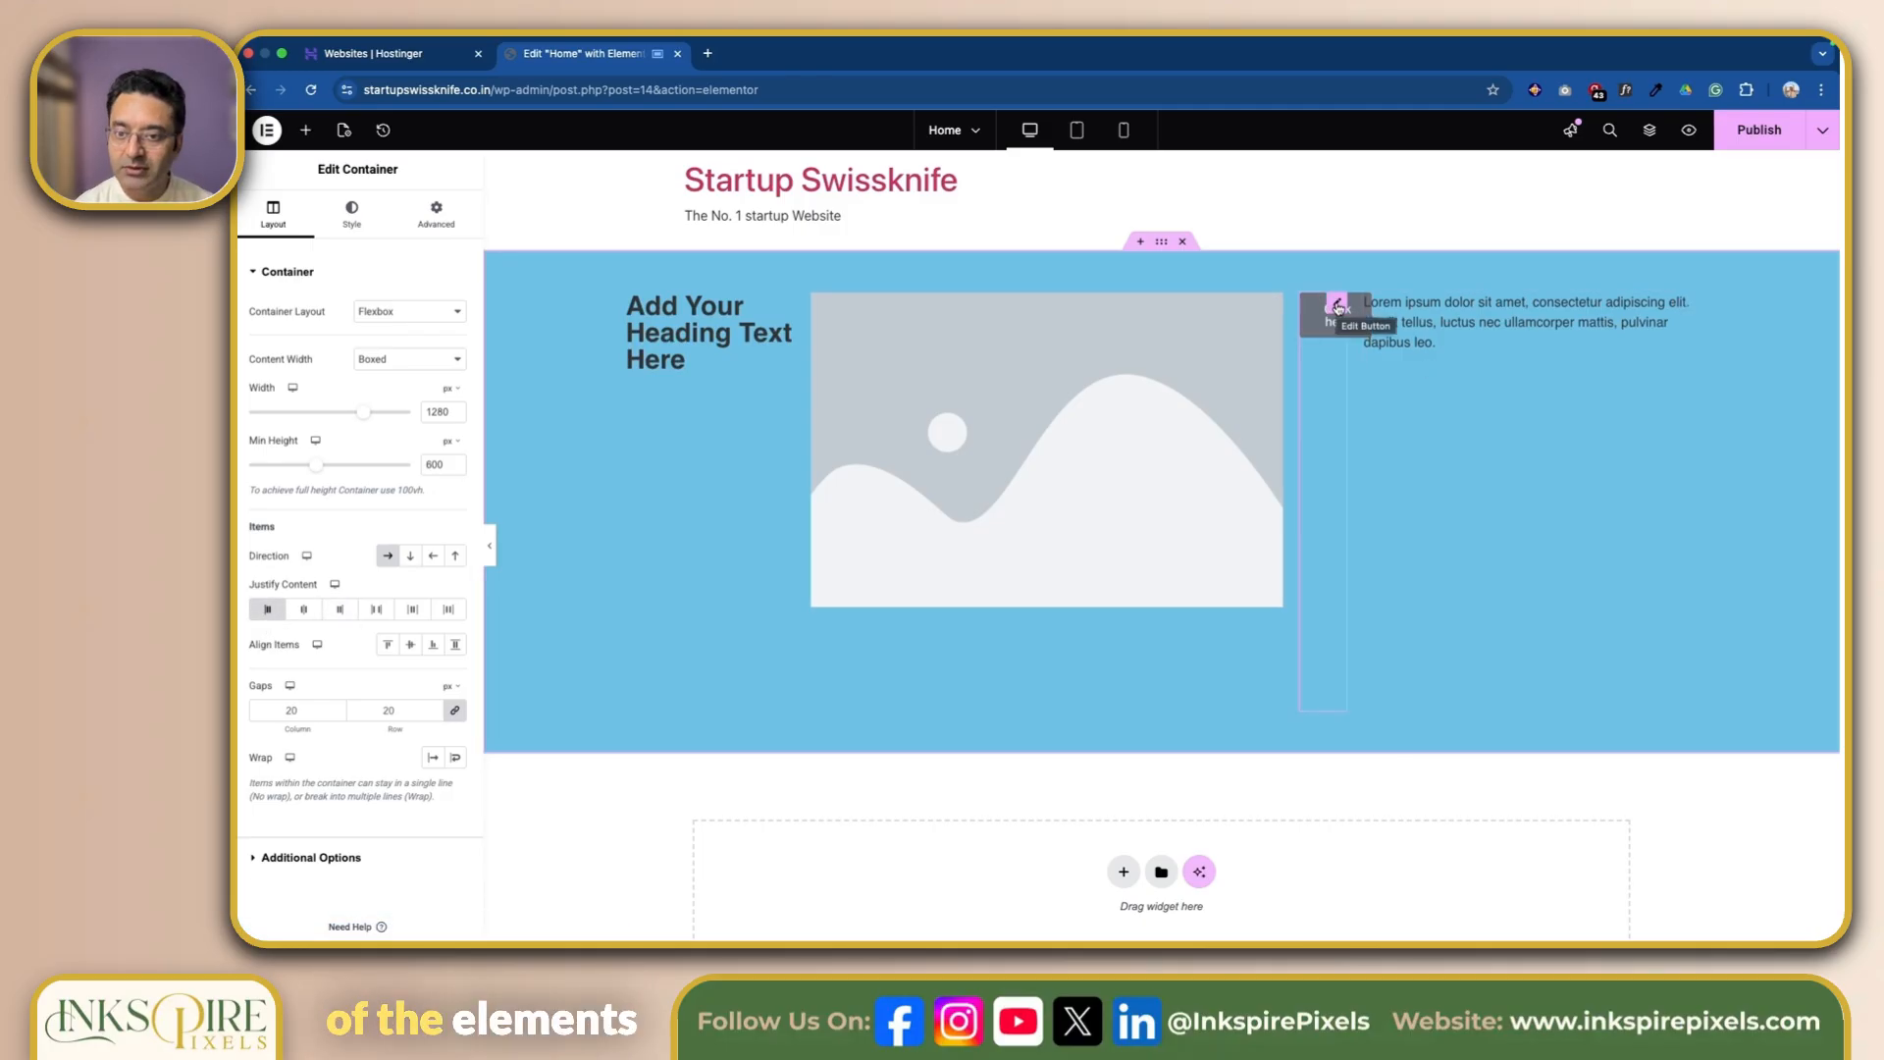
Delete the image and text widgets from the blue container, leaving only the heading and the button.
right_click(1267, 306)
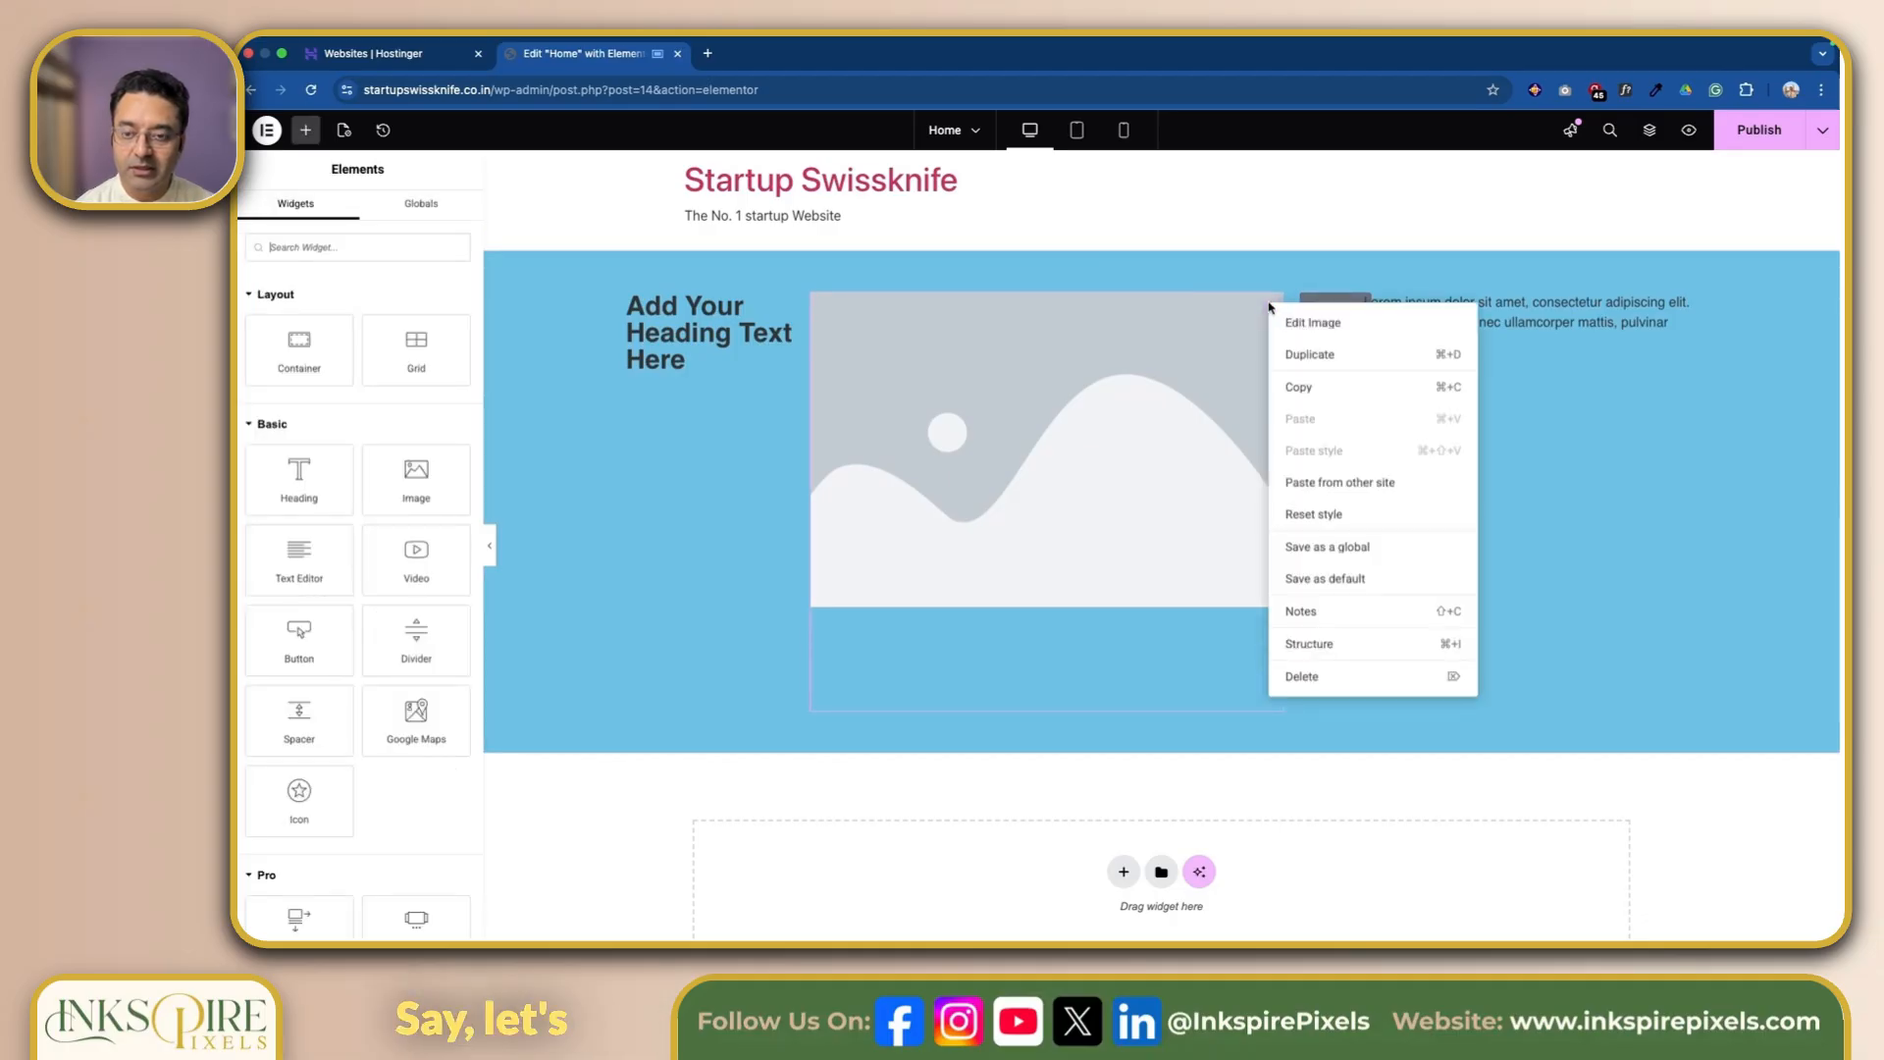
click(1319, 686)
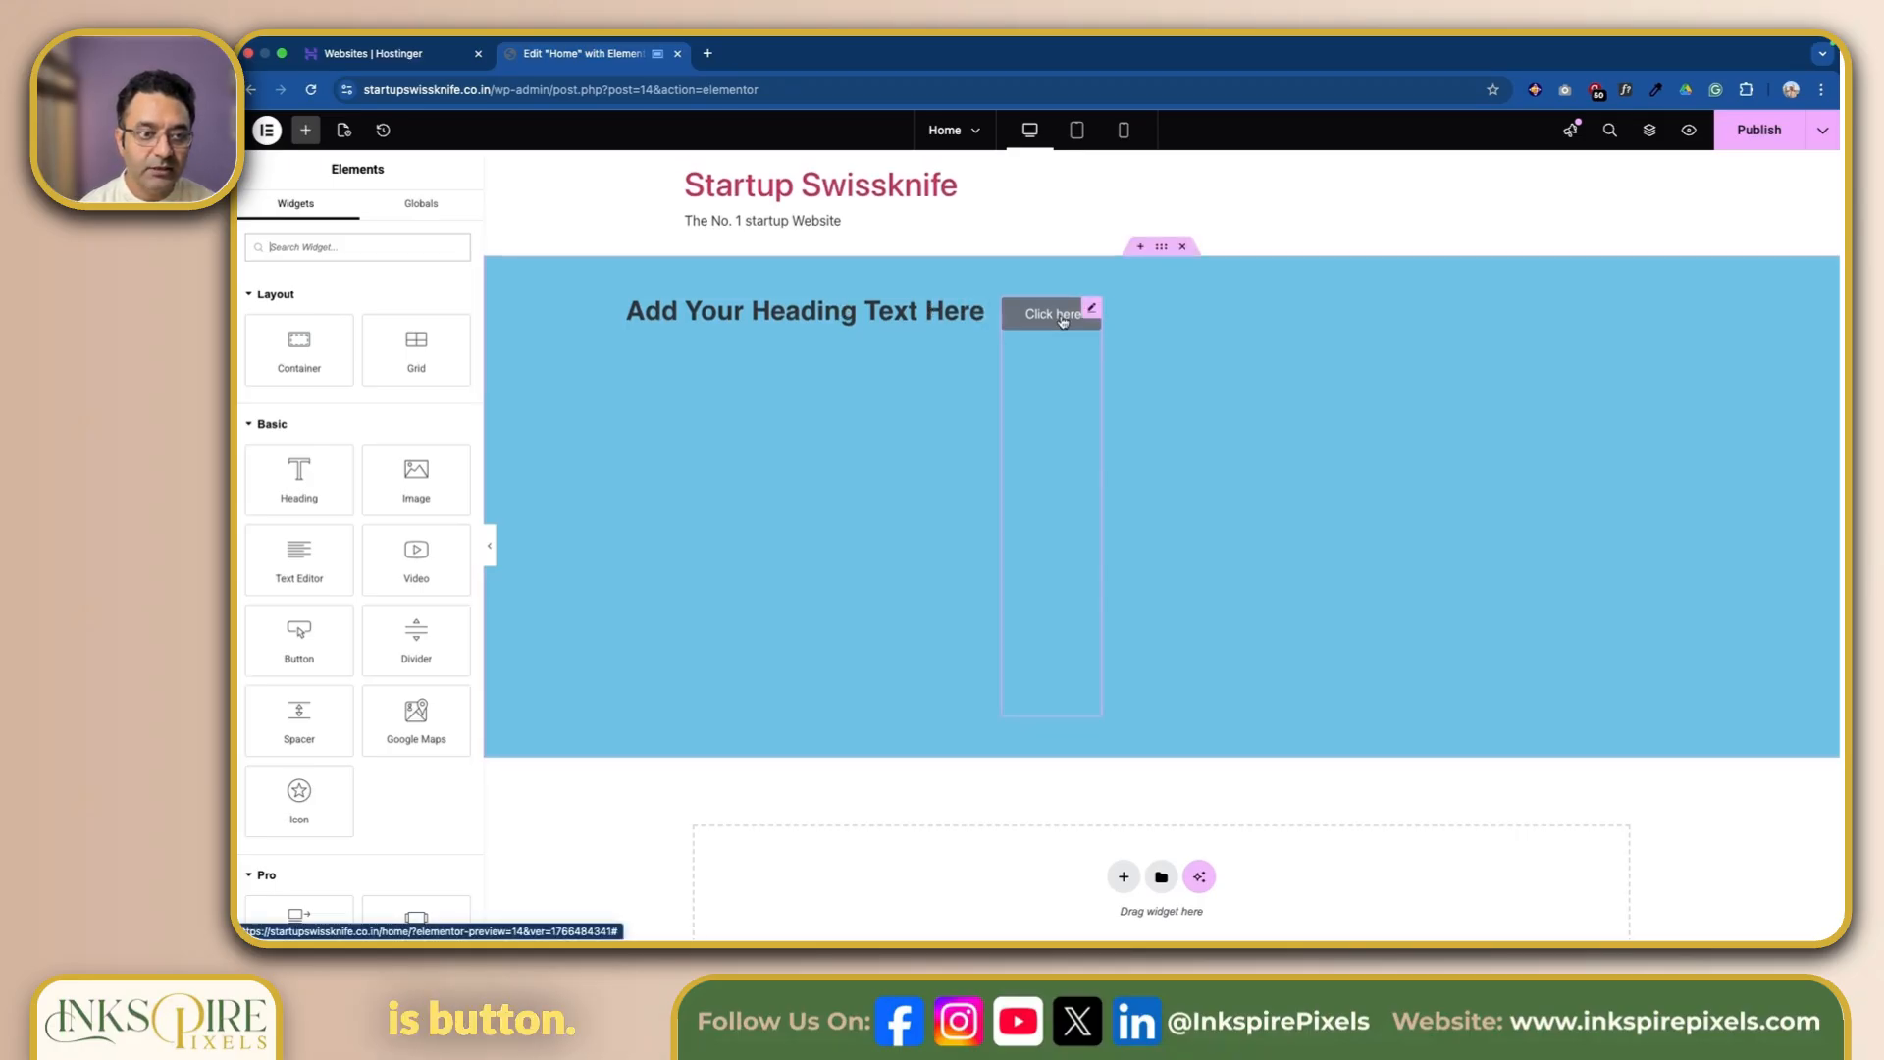
Try Center, End, Space Between, Space Around and Space Evenly for the blue container's Justify Content, and return it to Start.
click(563, 556)
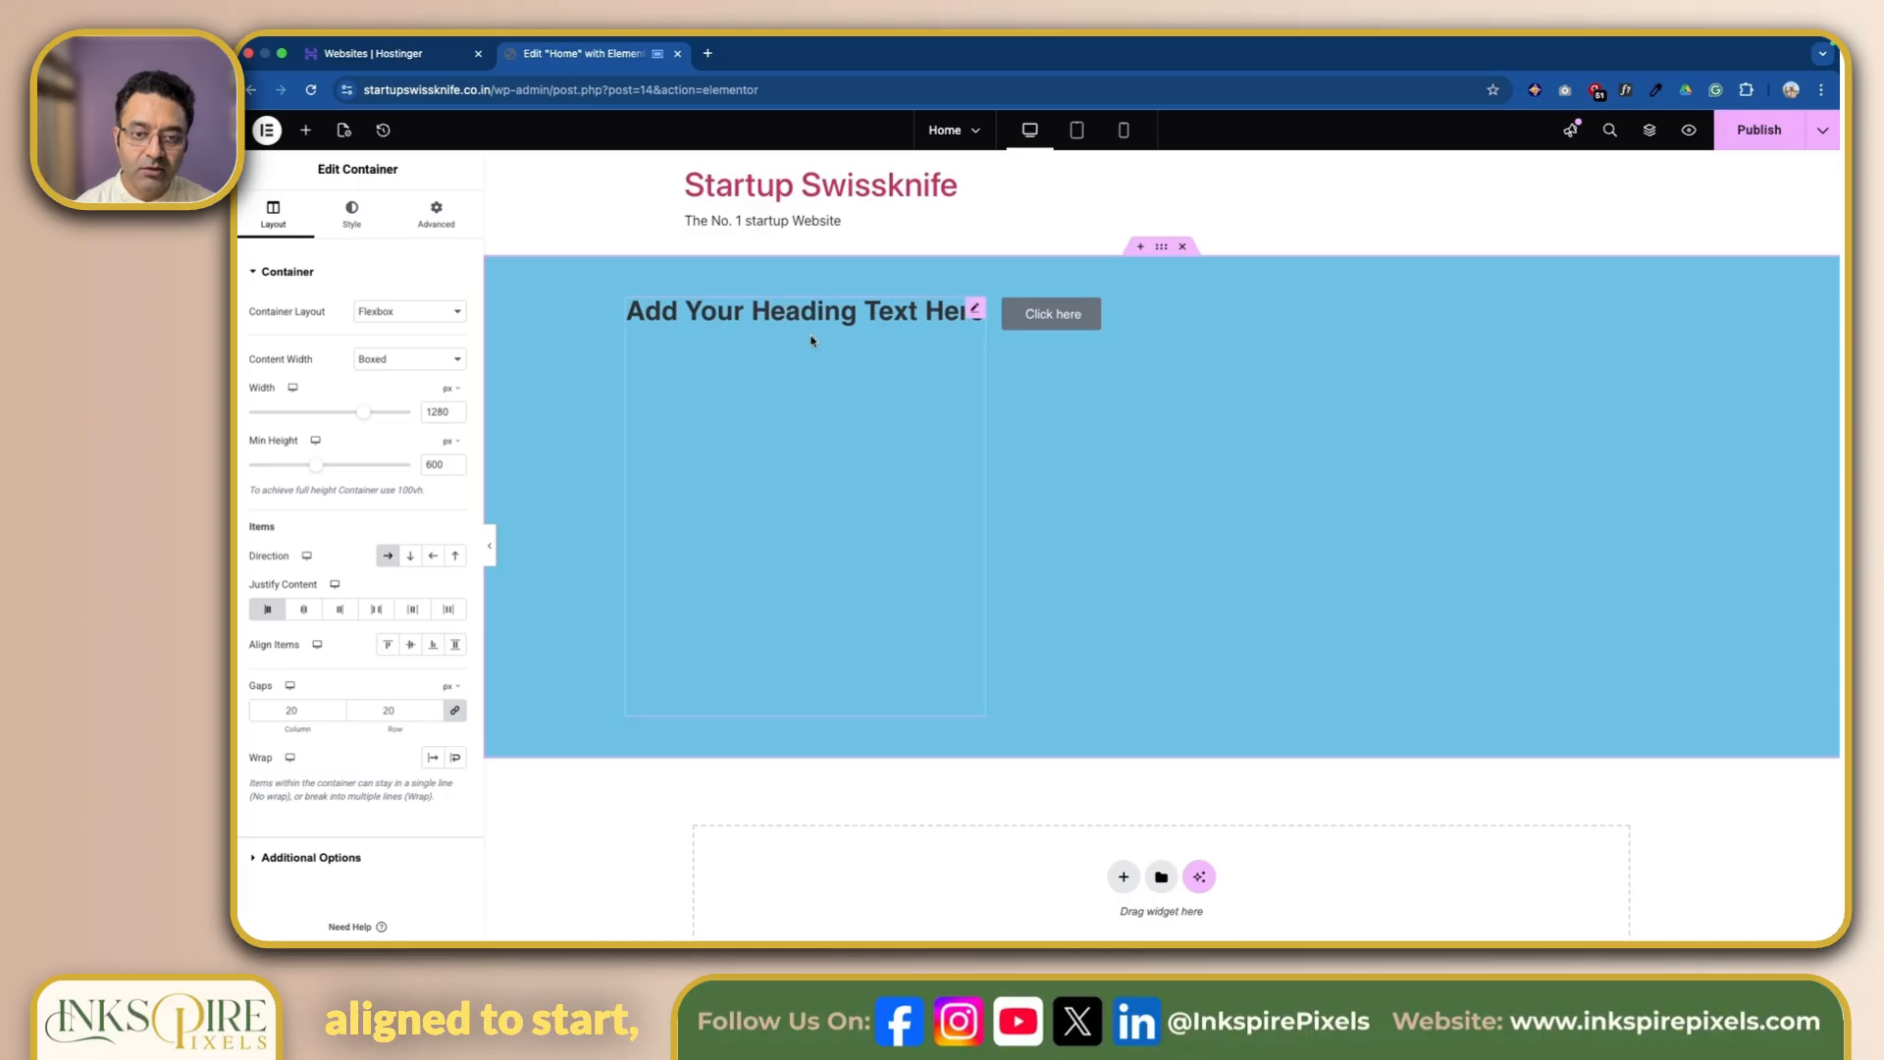
click(310, 619)
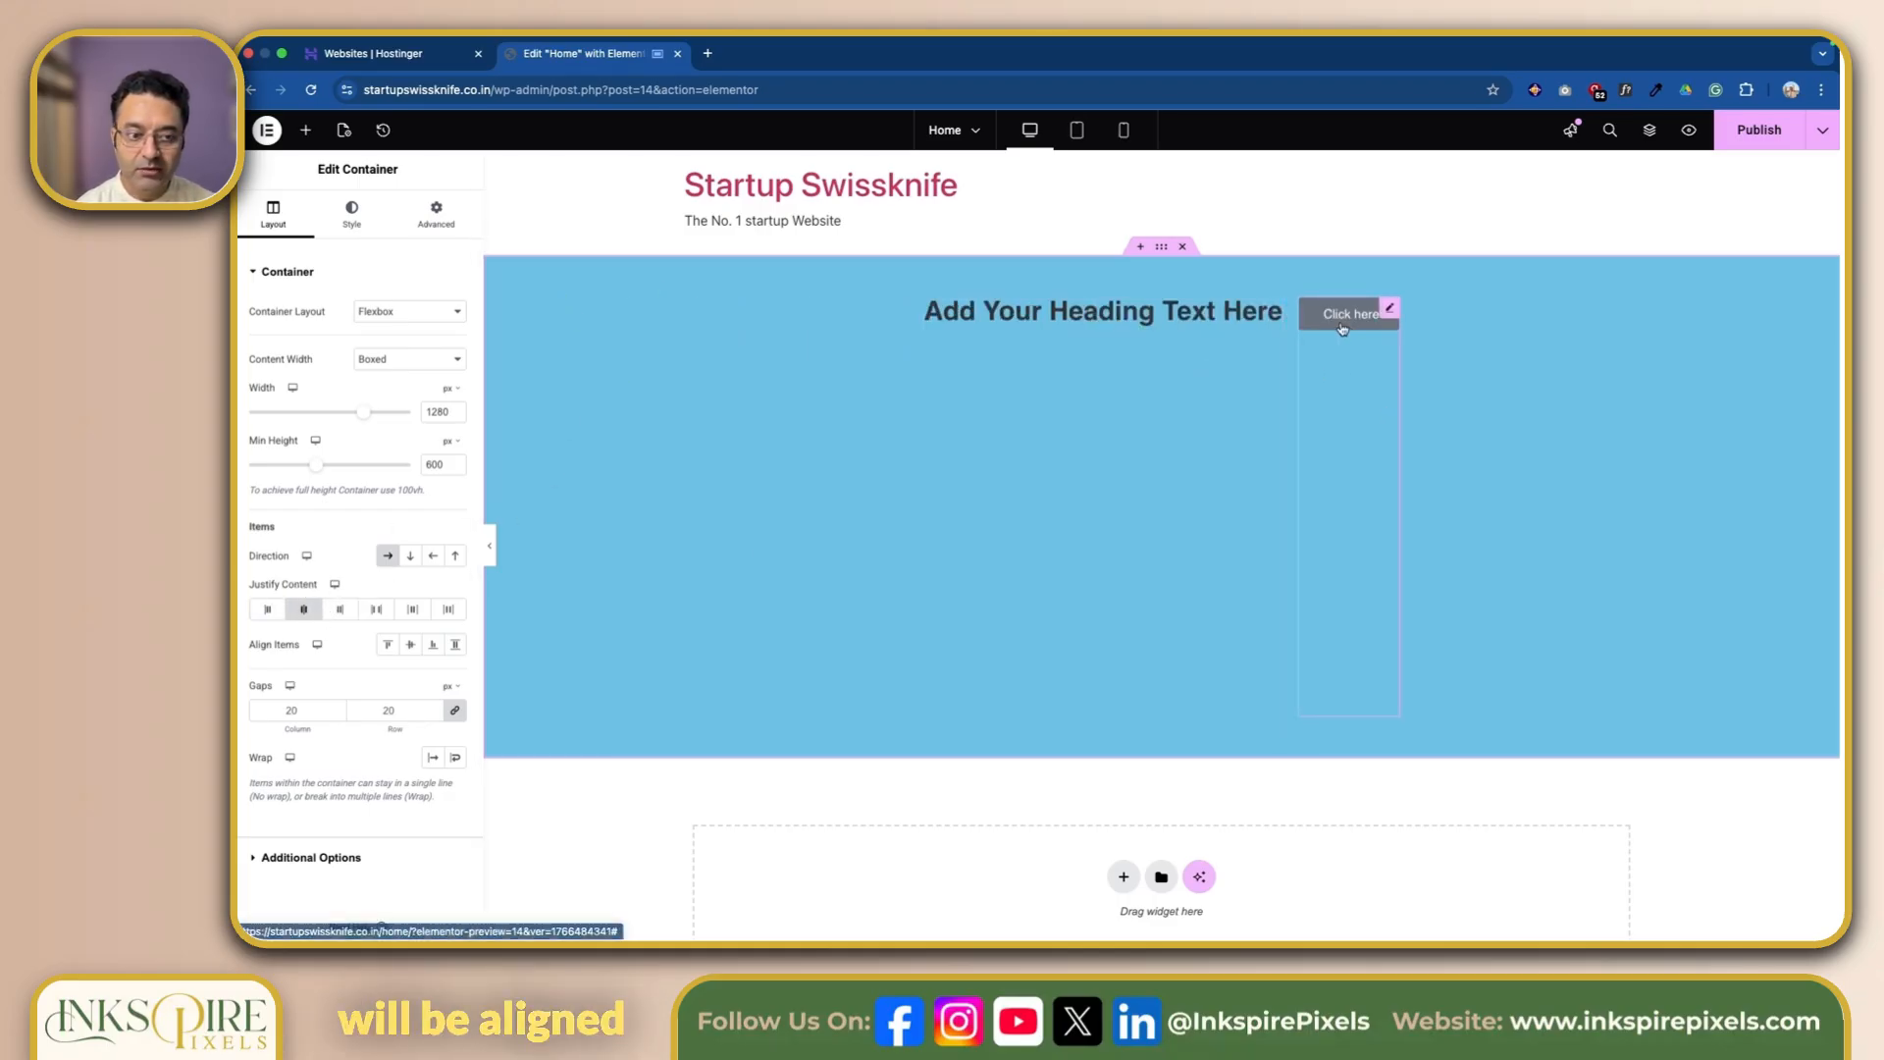
click(340, 613)
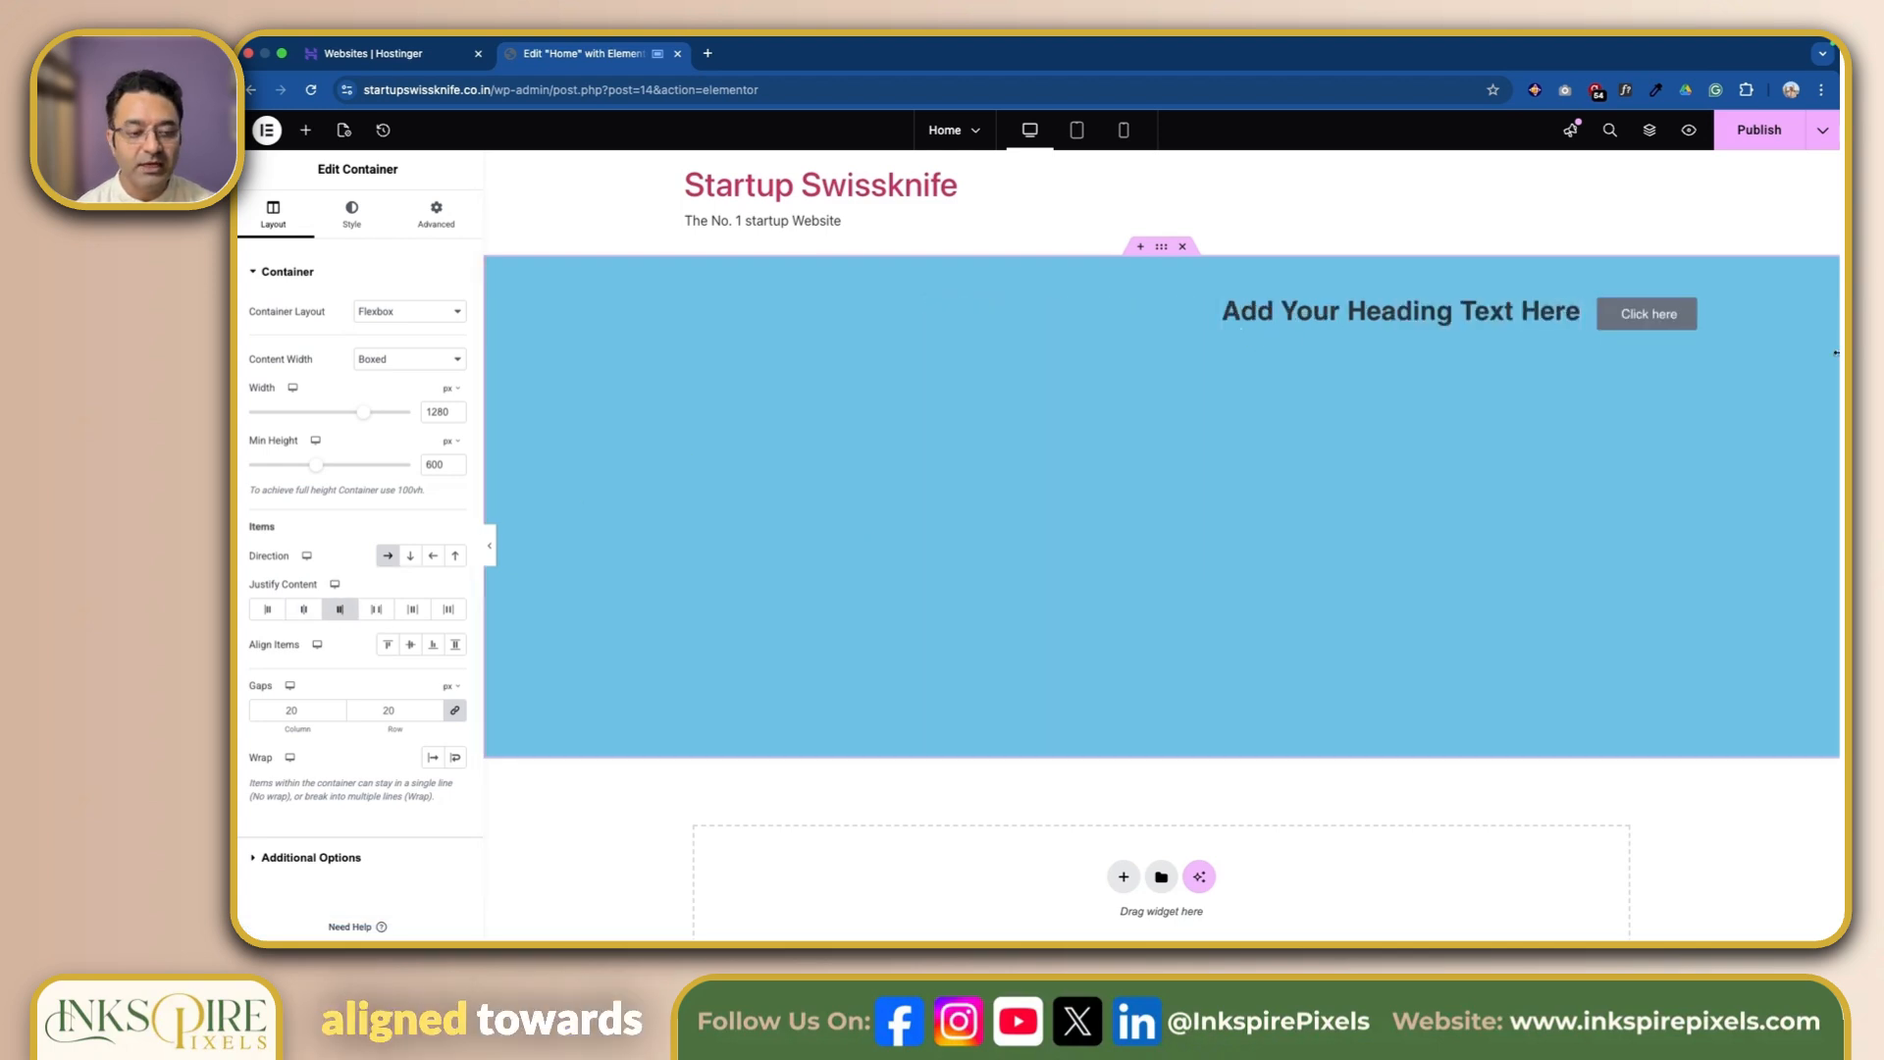
click(383, 612)
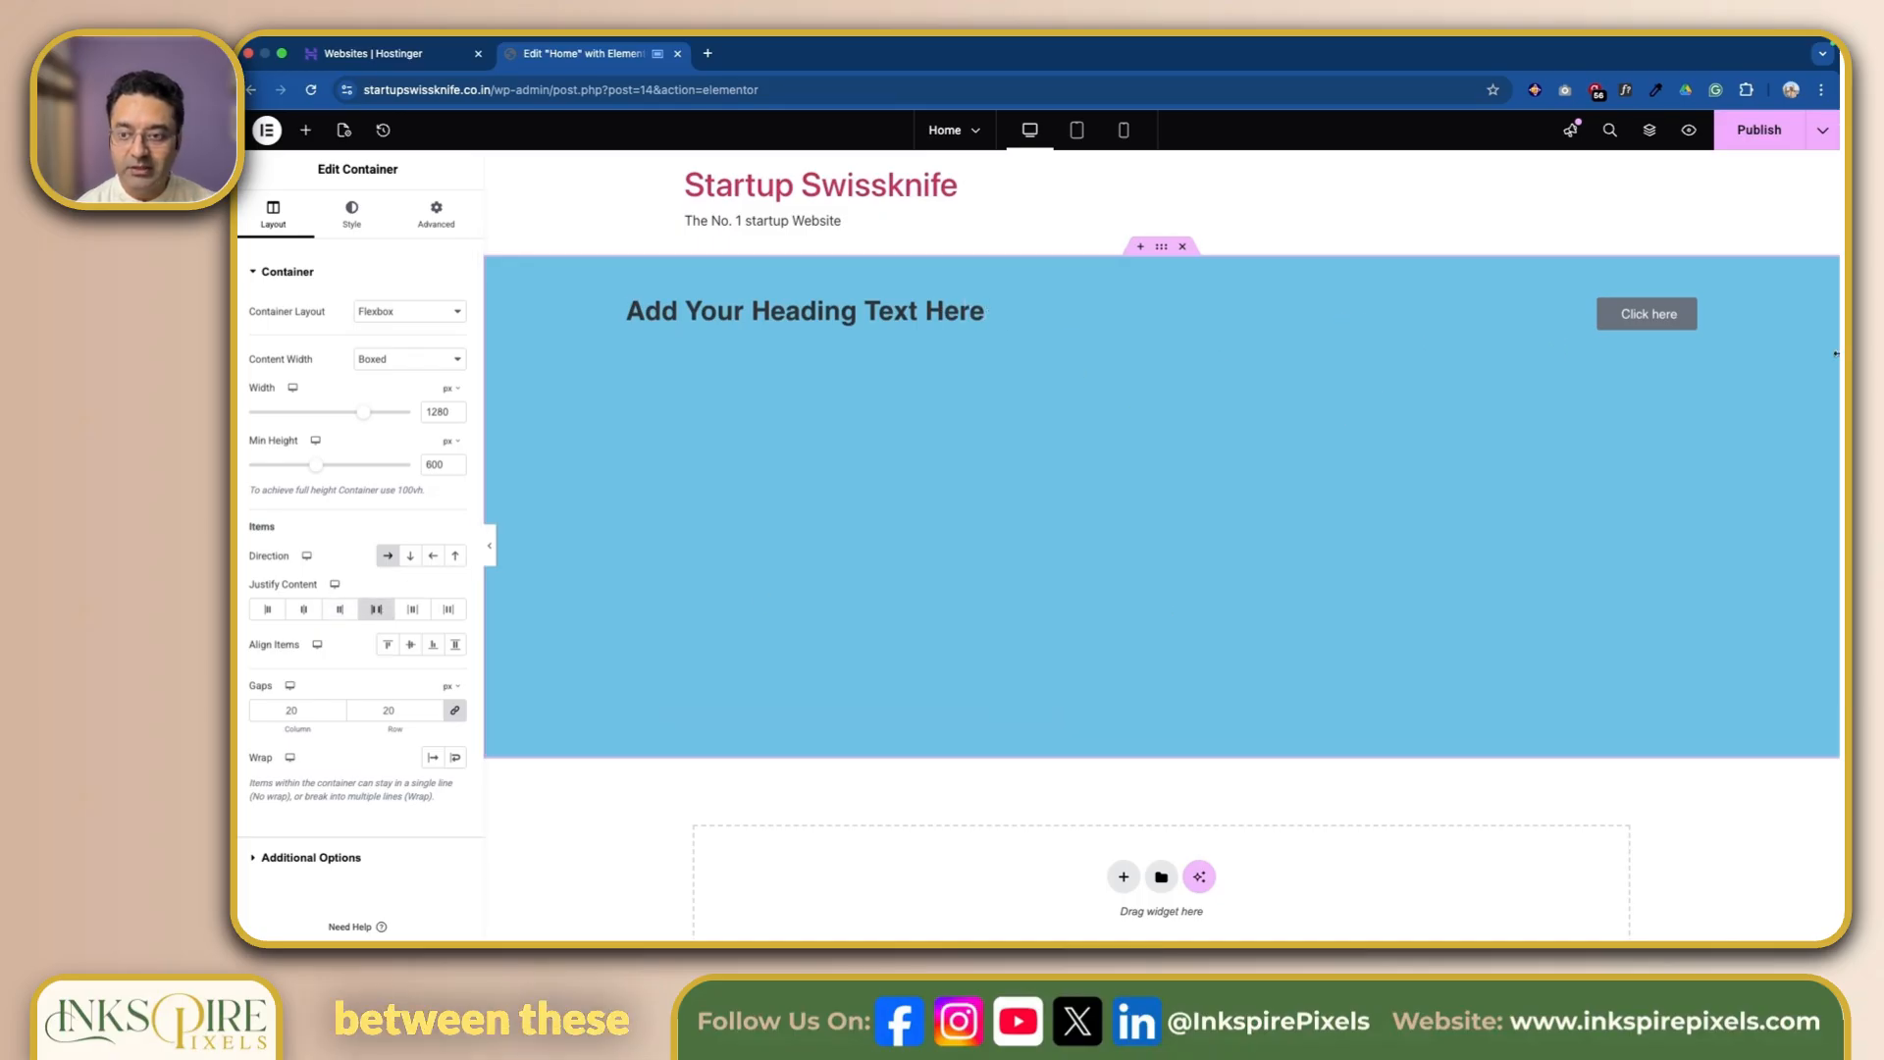
click(417, 610)
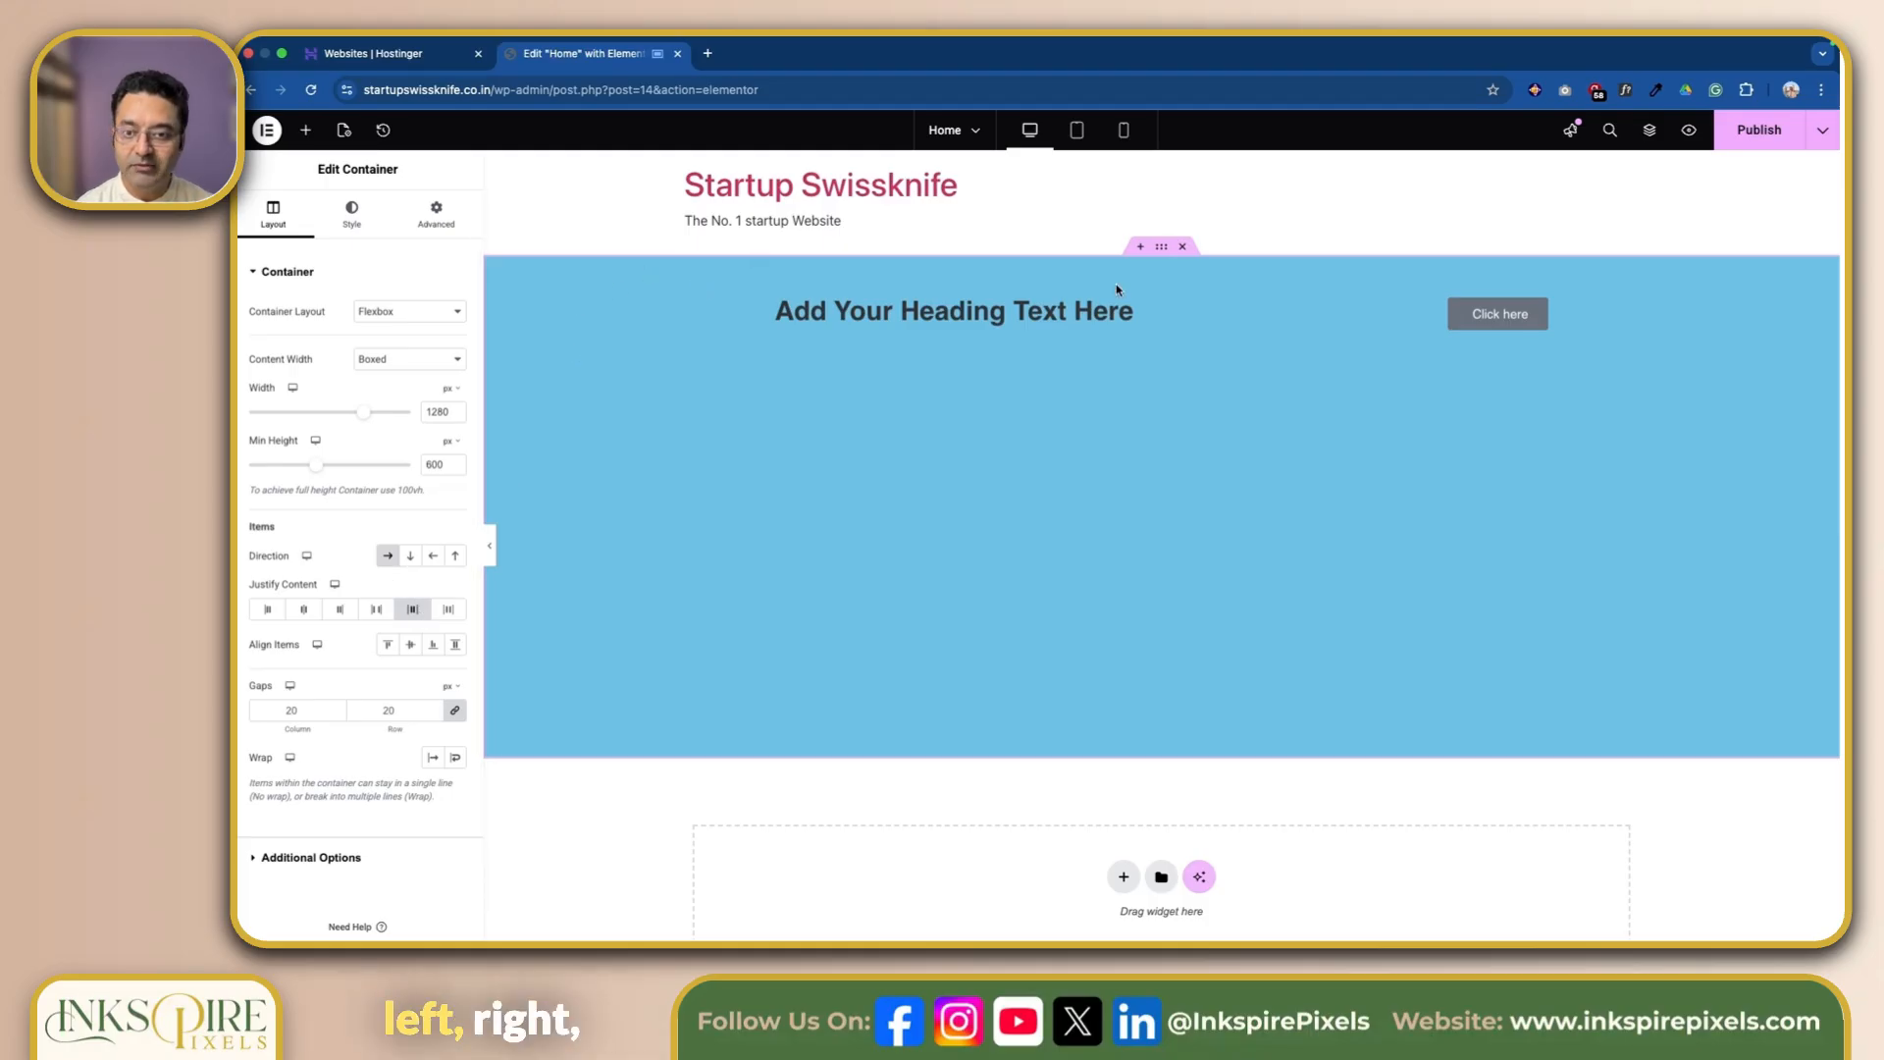
click(450, 611)
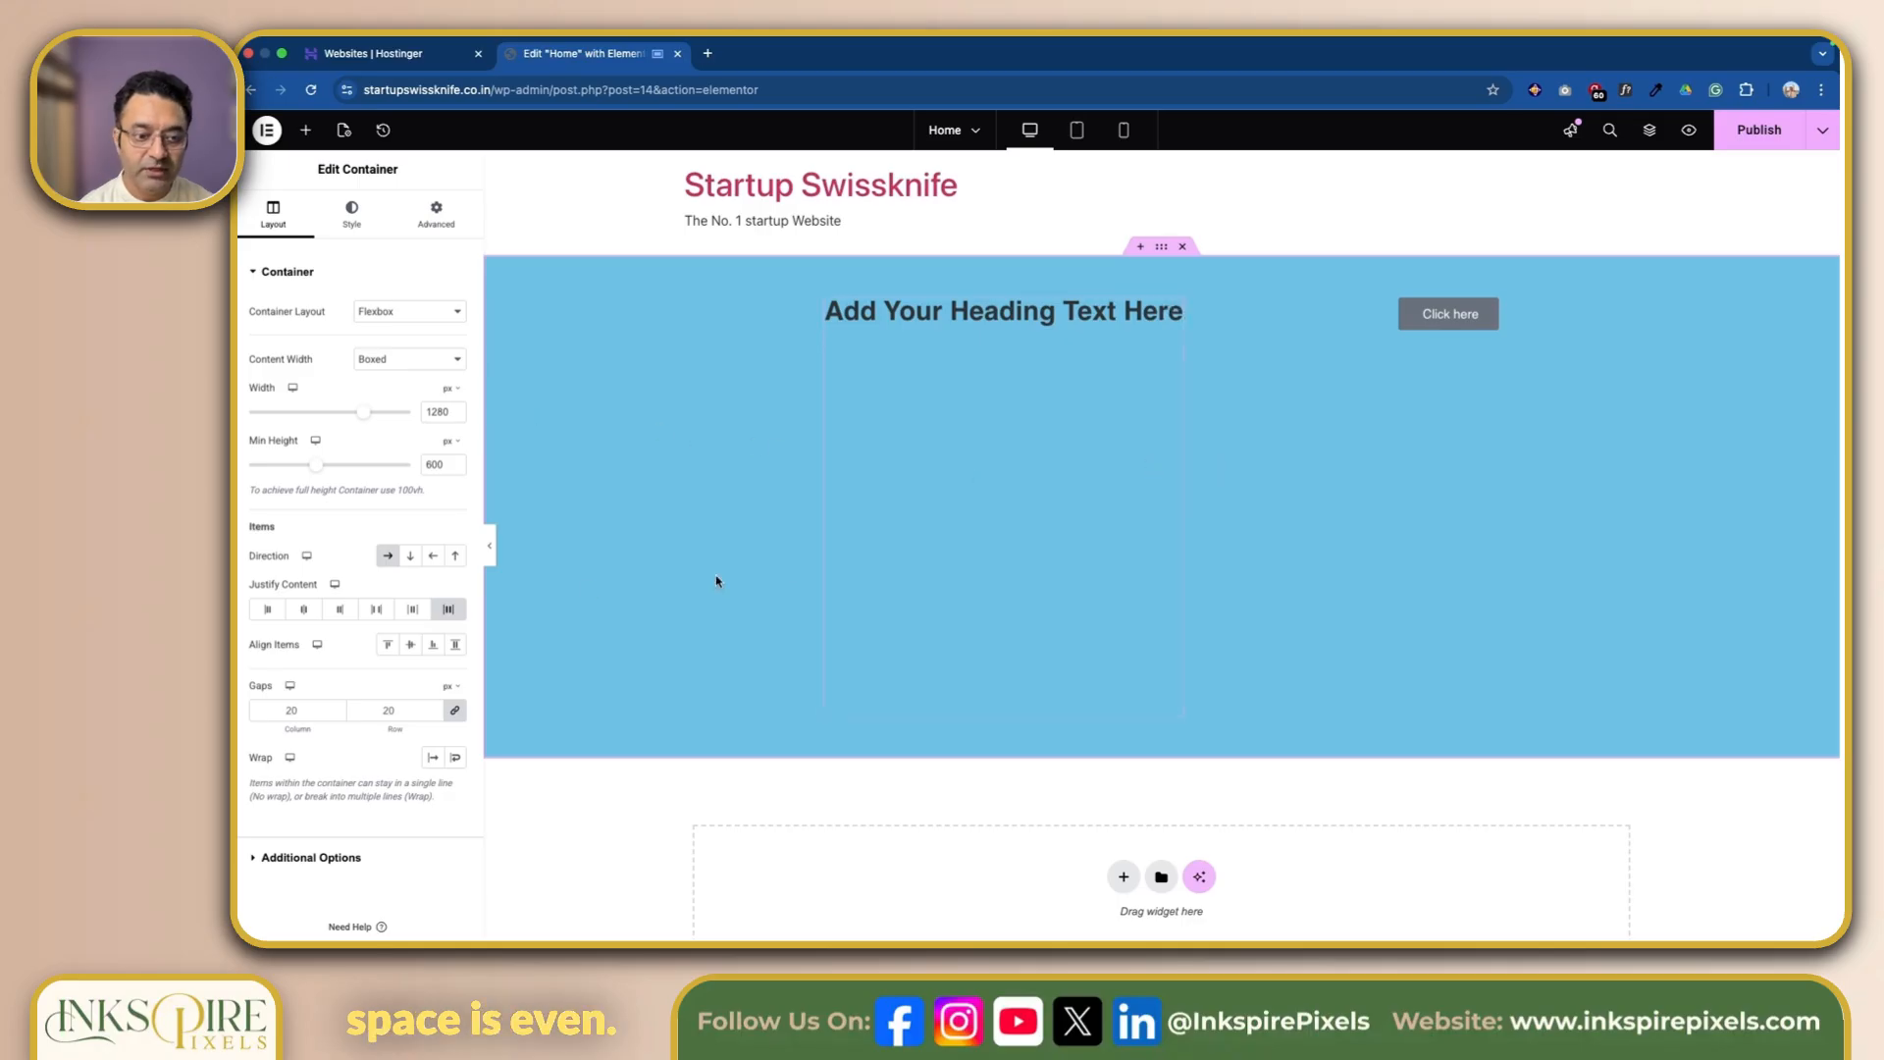
click(271, 615)
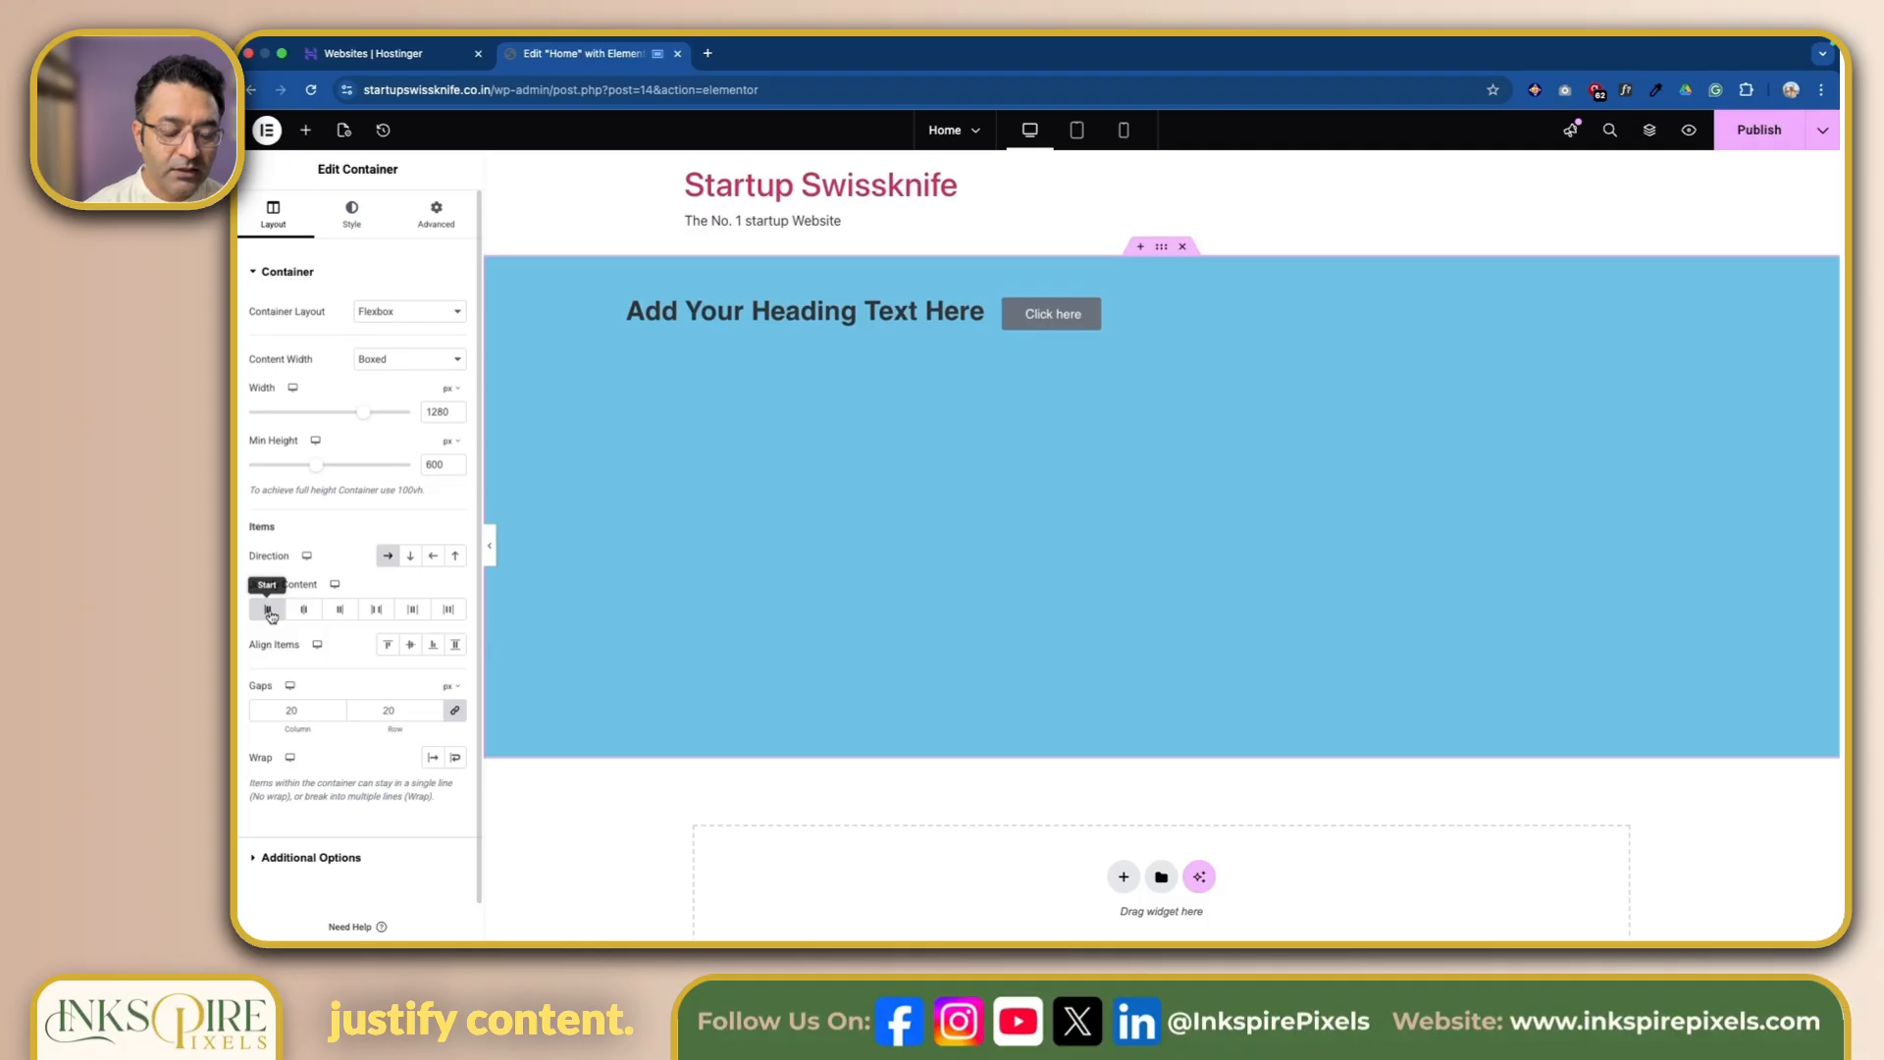
Try Center and End for the blue container's Align Items, and settle on Start.
click(410, 648)
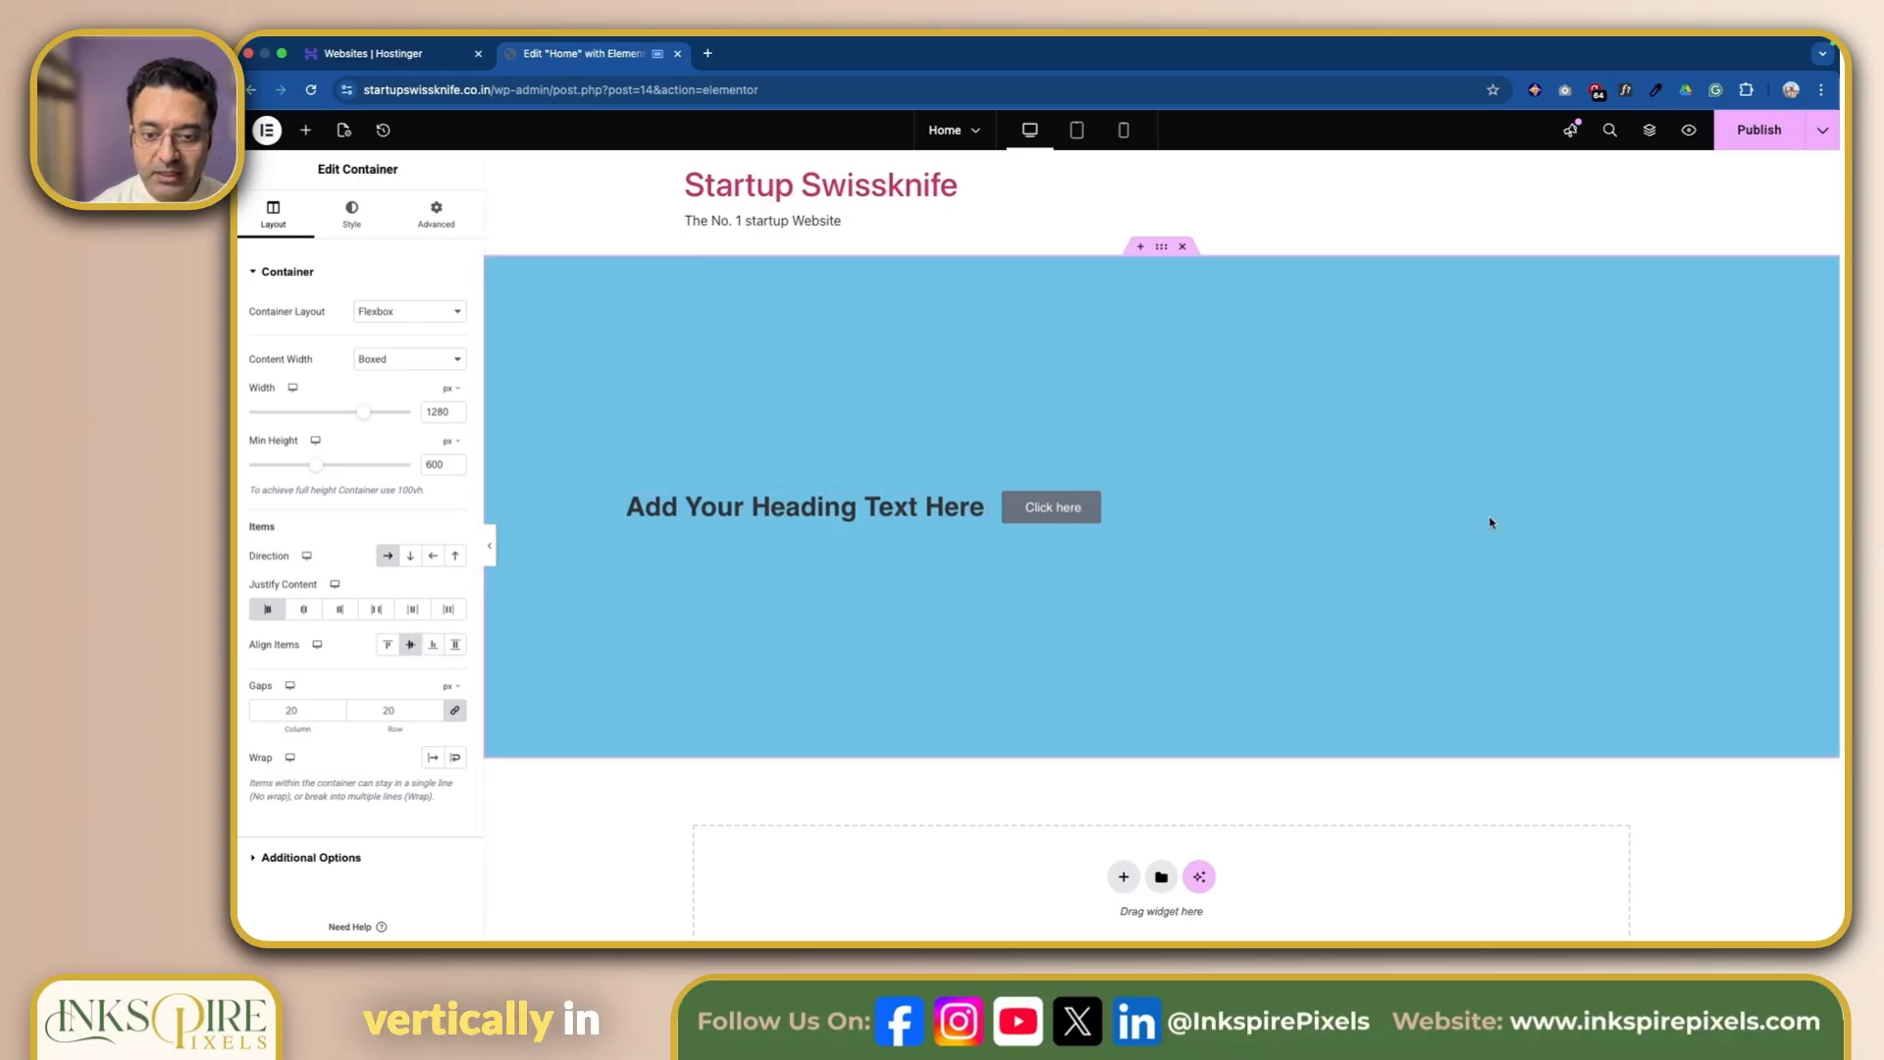
click(435, 647)
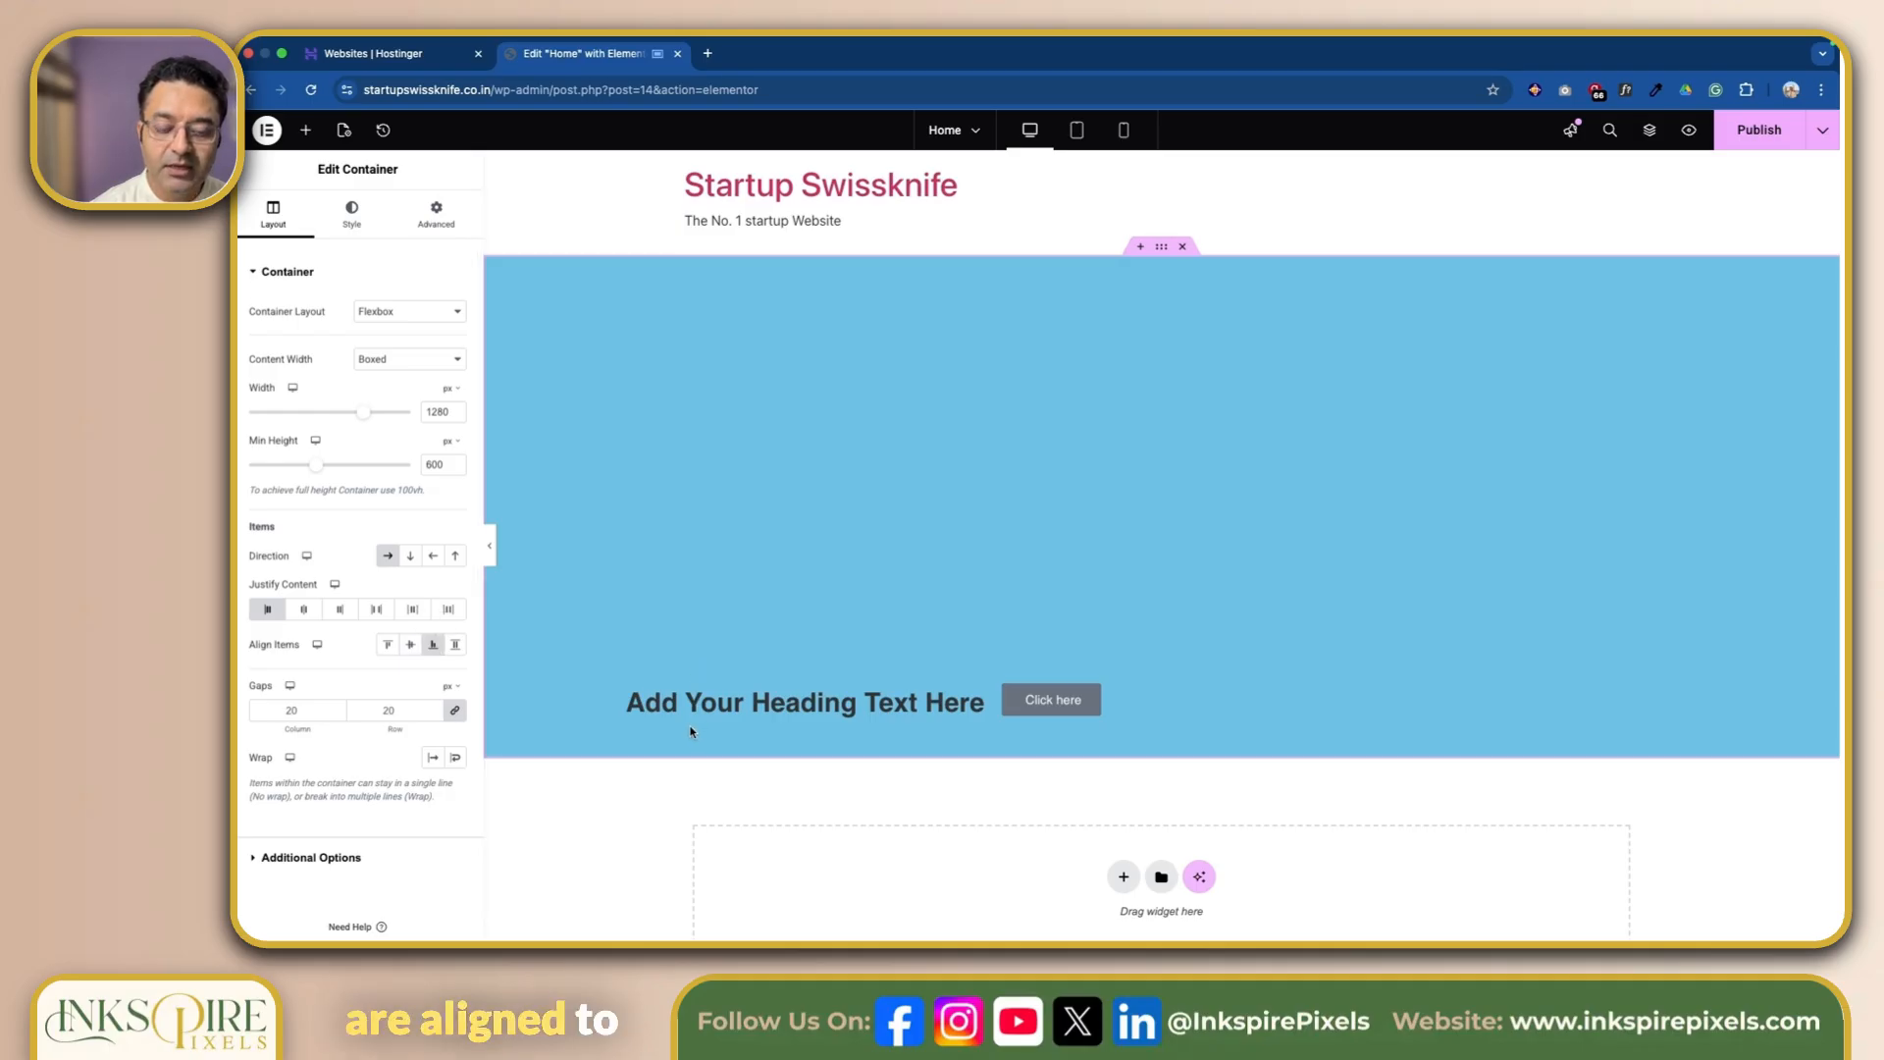
click(387, 645)
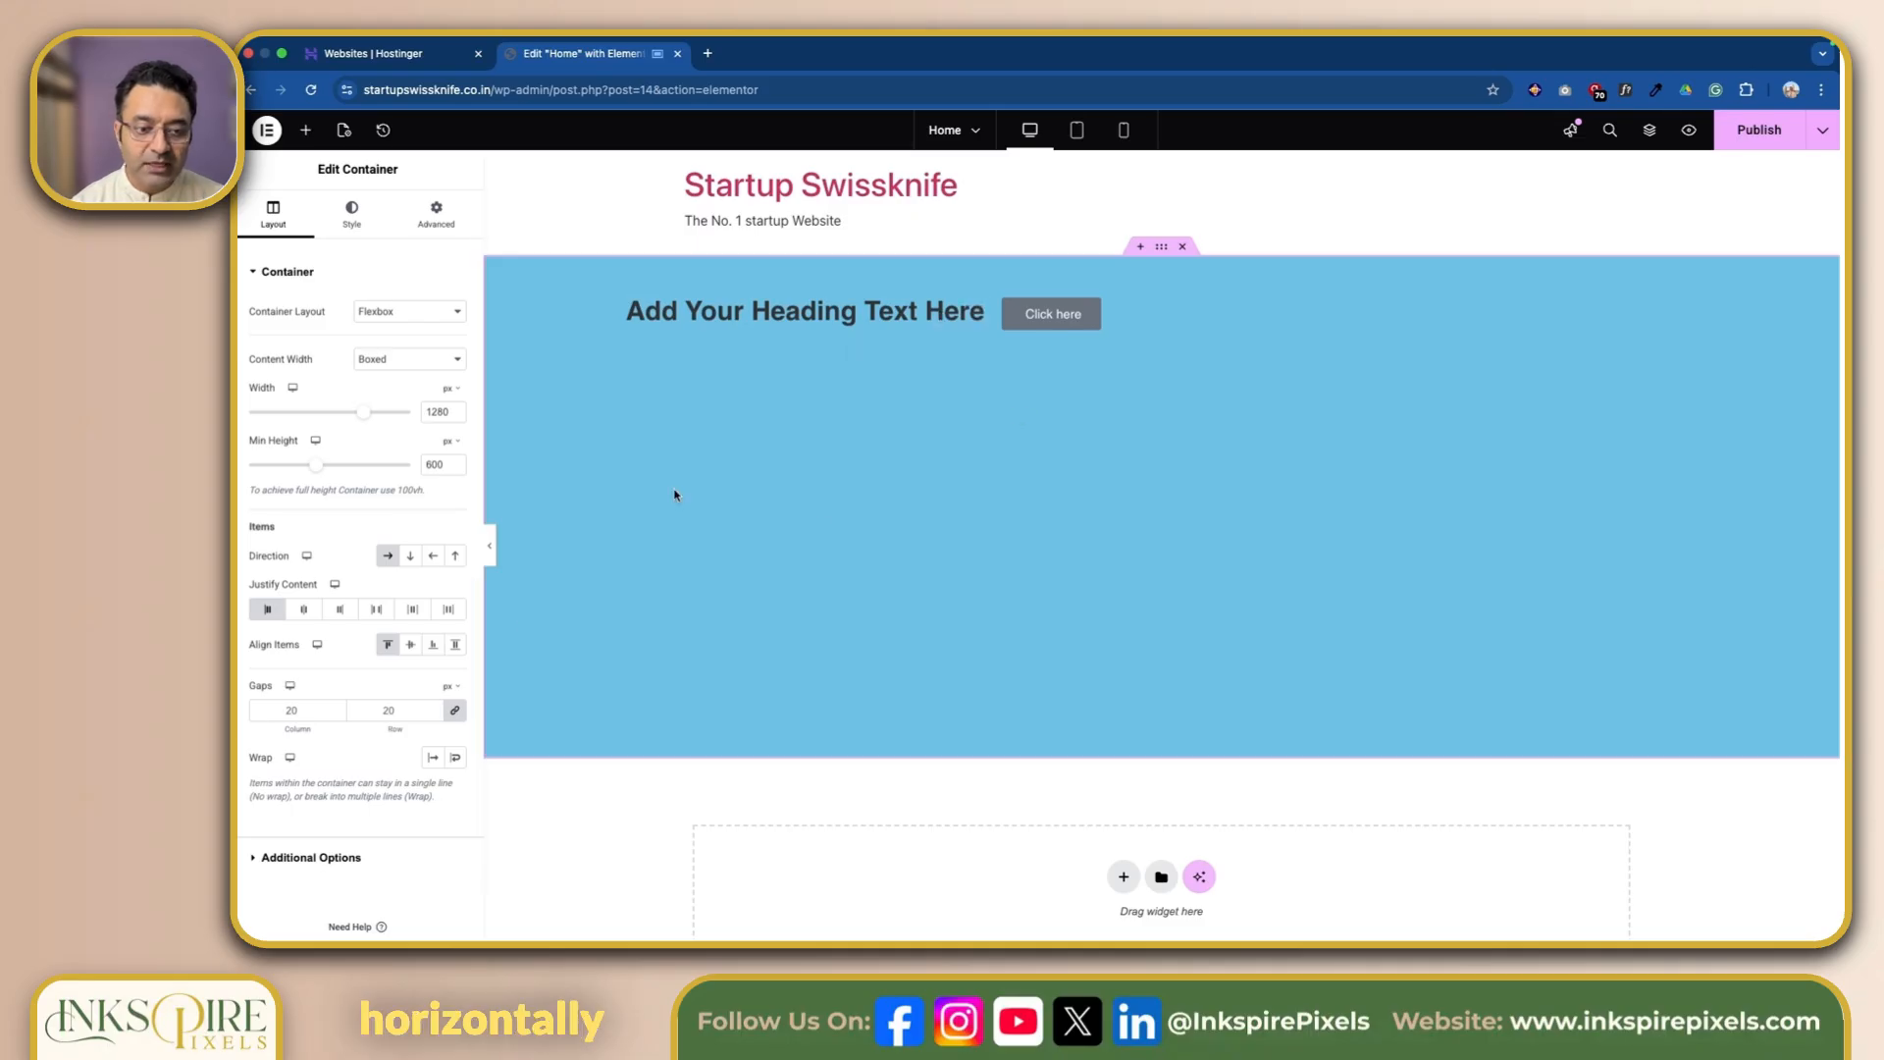
Try smaller and larger linked column and row gaps, such as 1, 61 and 81 px, and set both back to 20 px.
click(341, 709)
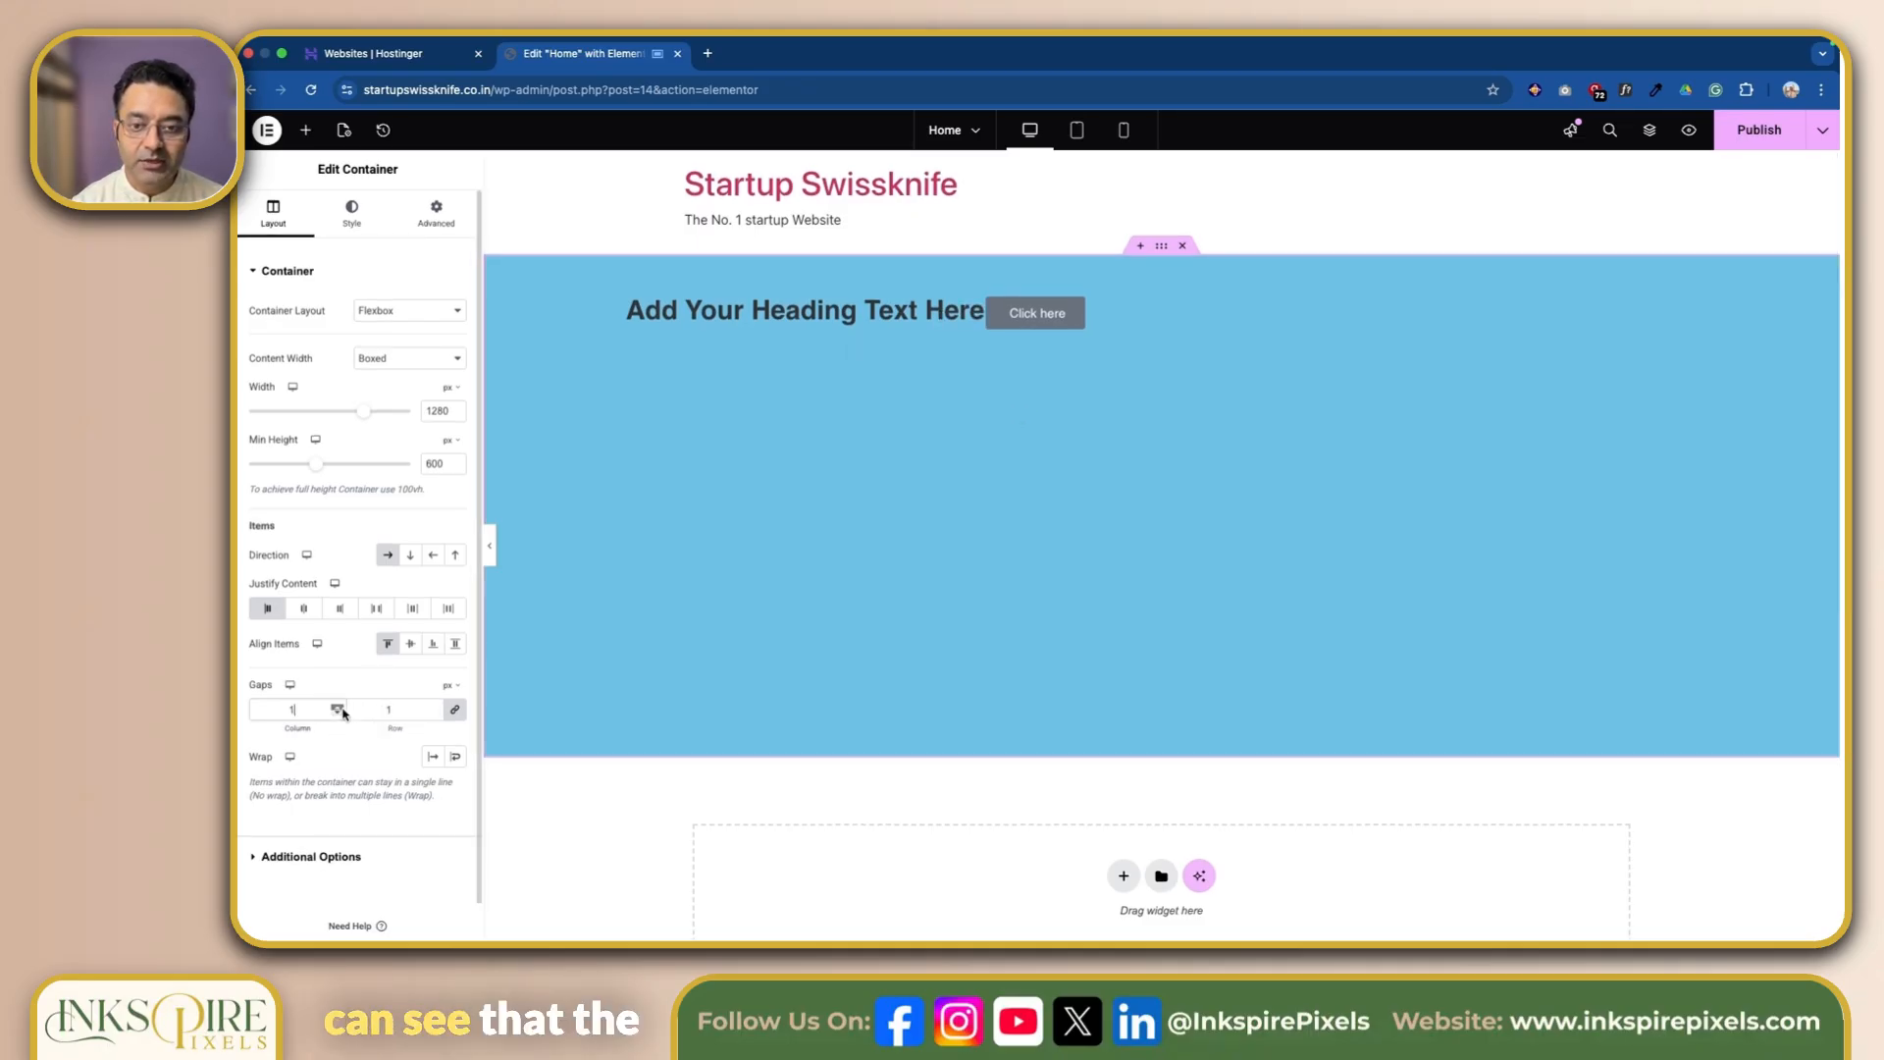
drag(341, 709, 341, 709)
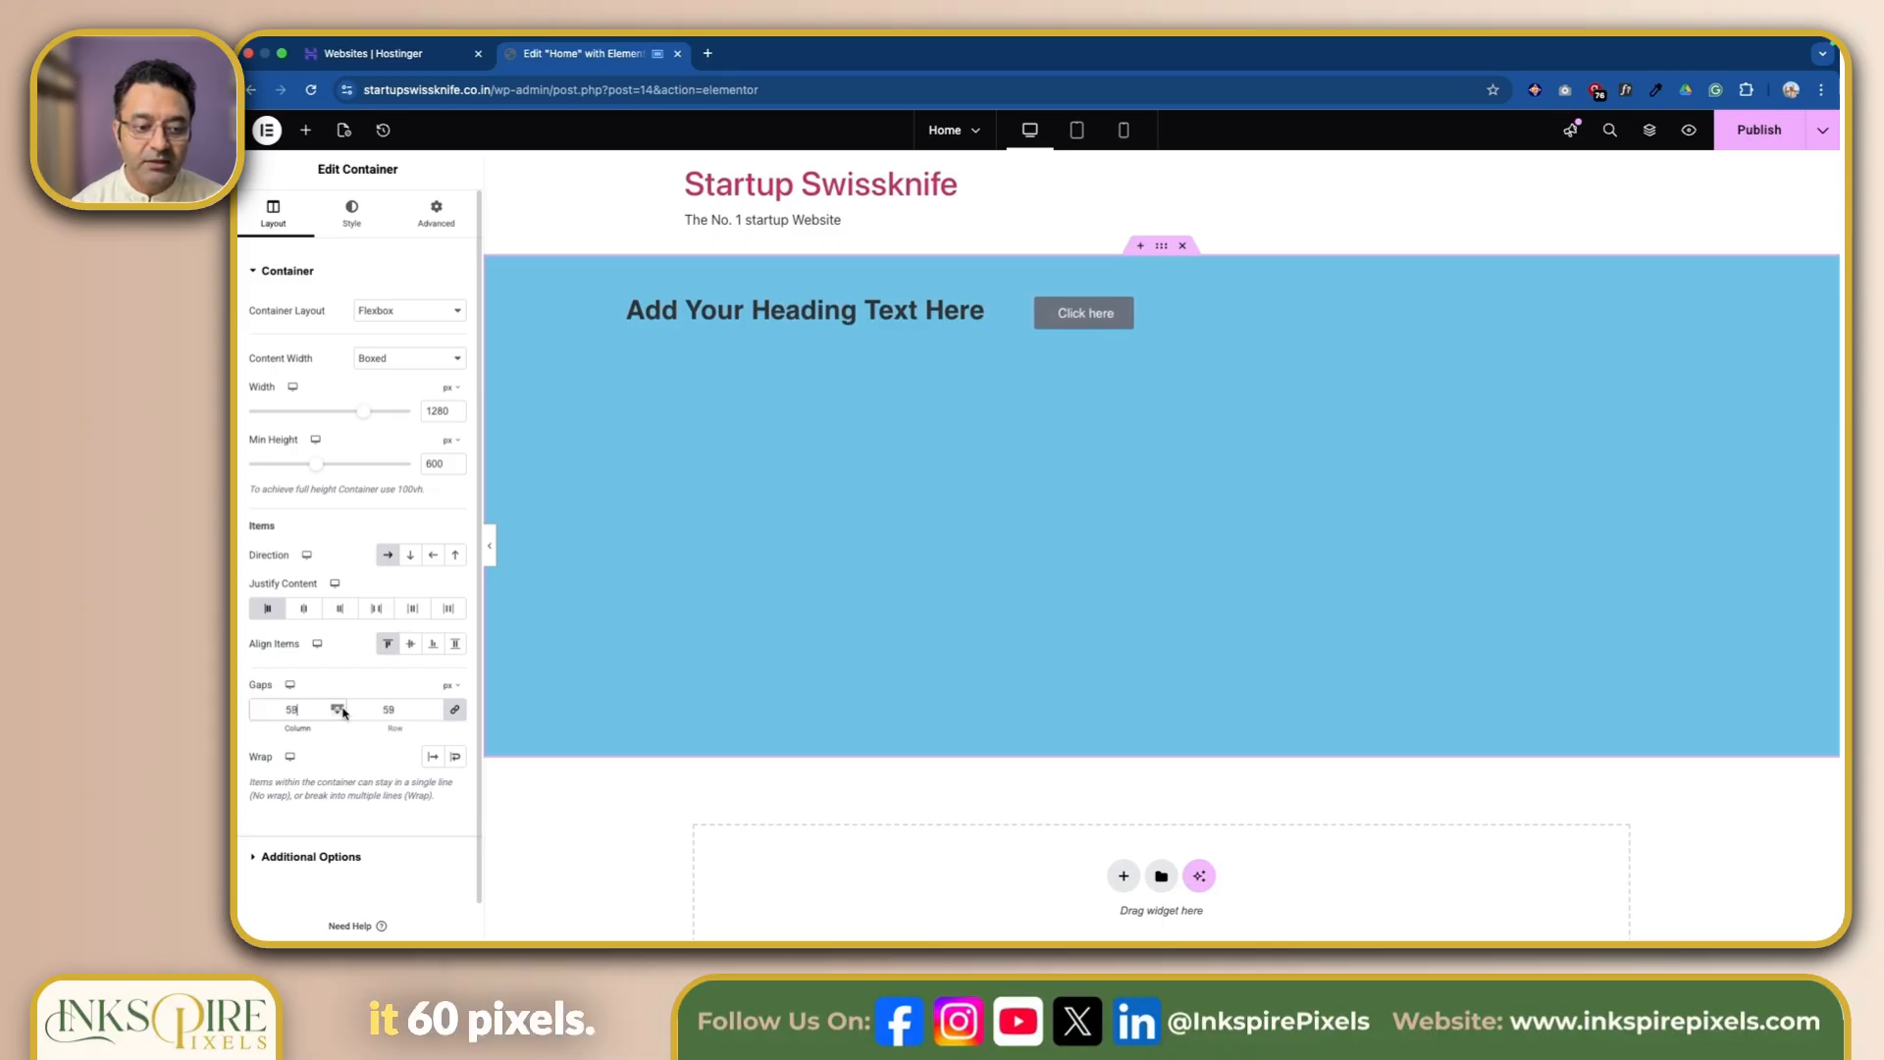
click(342, 709)
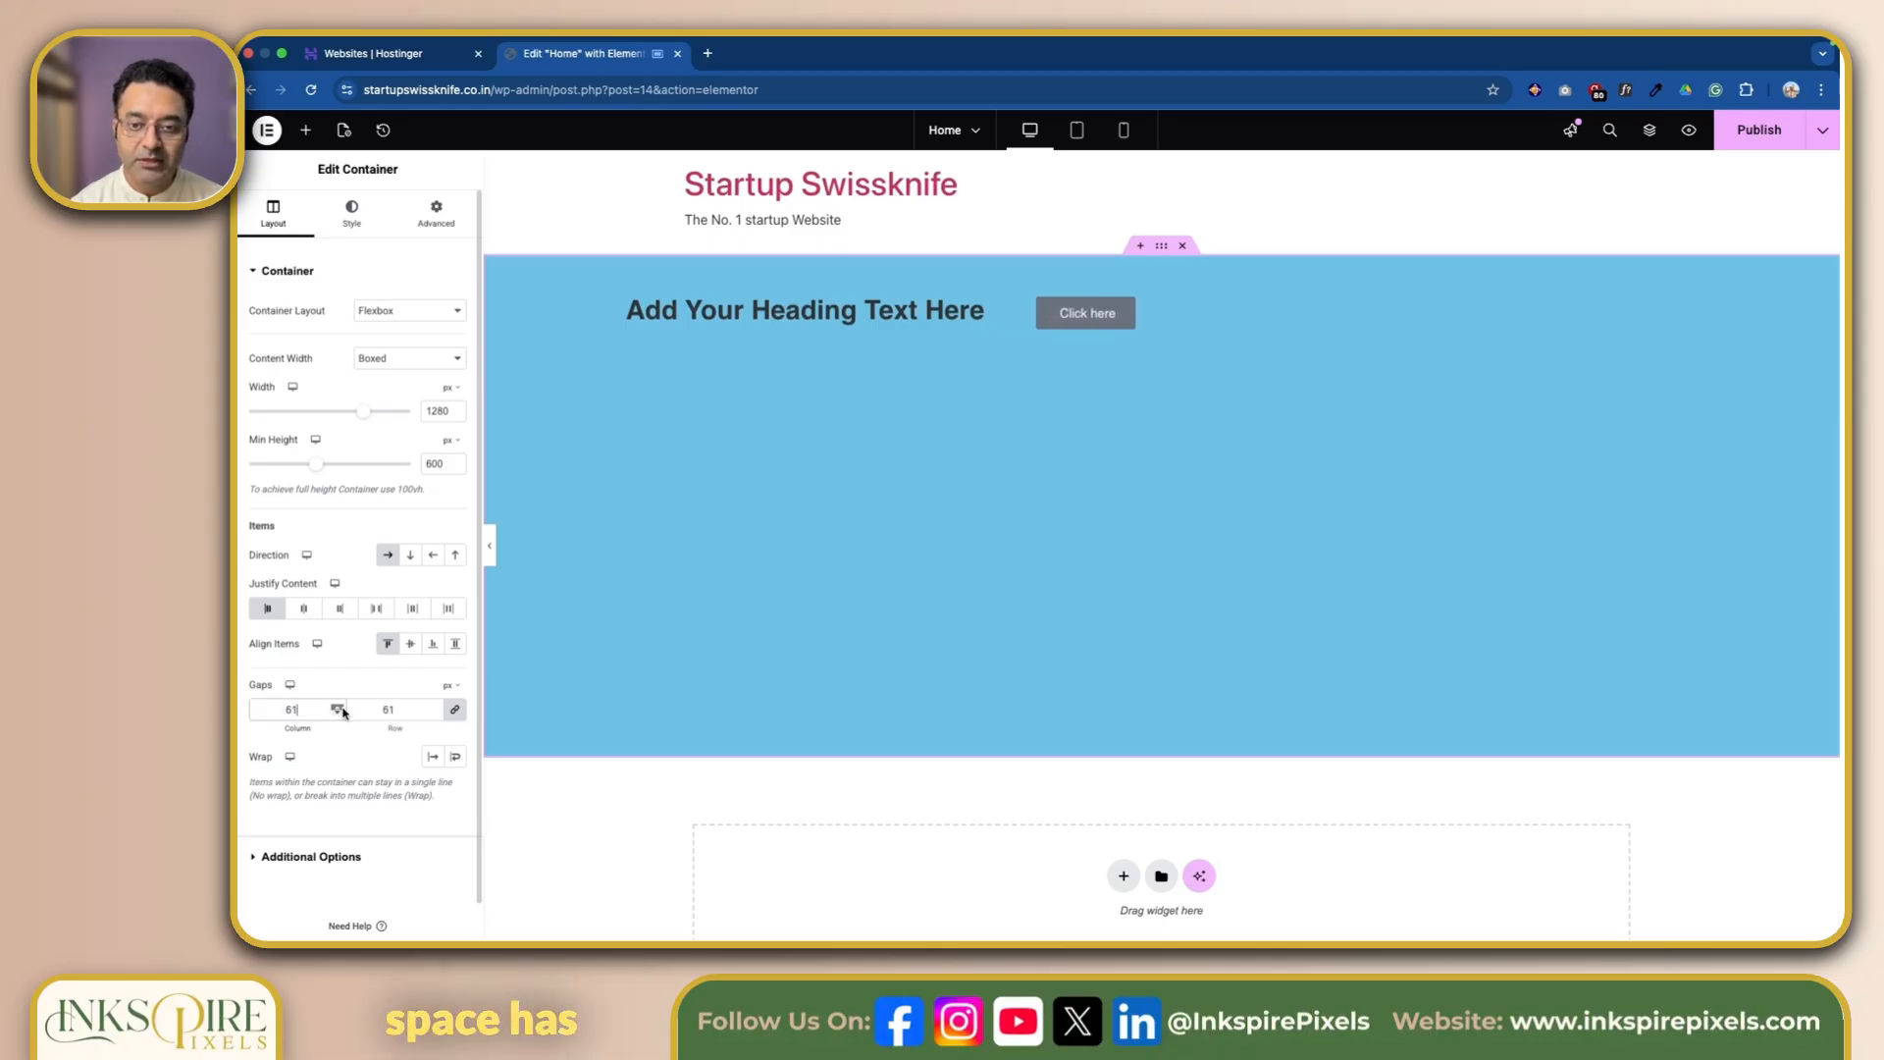
click(342, 708)
drag(341, 709, 342, 709)
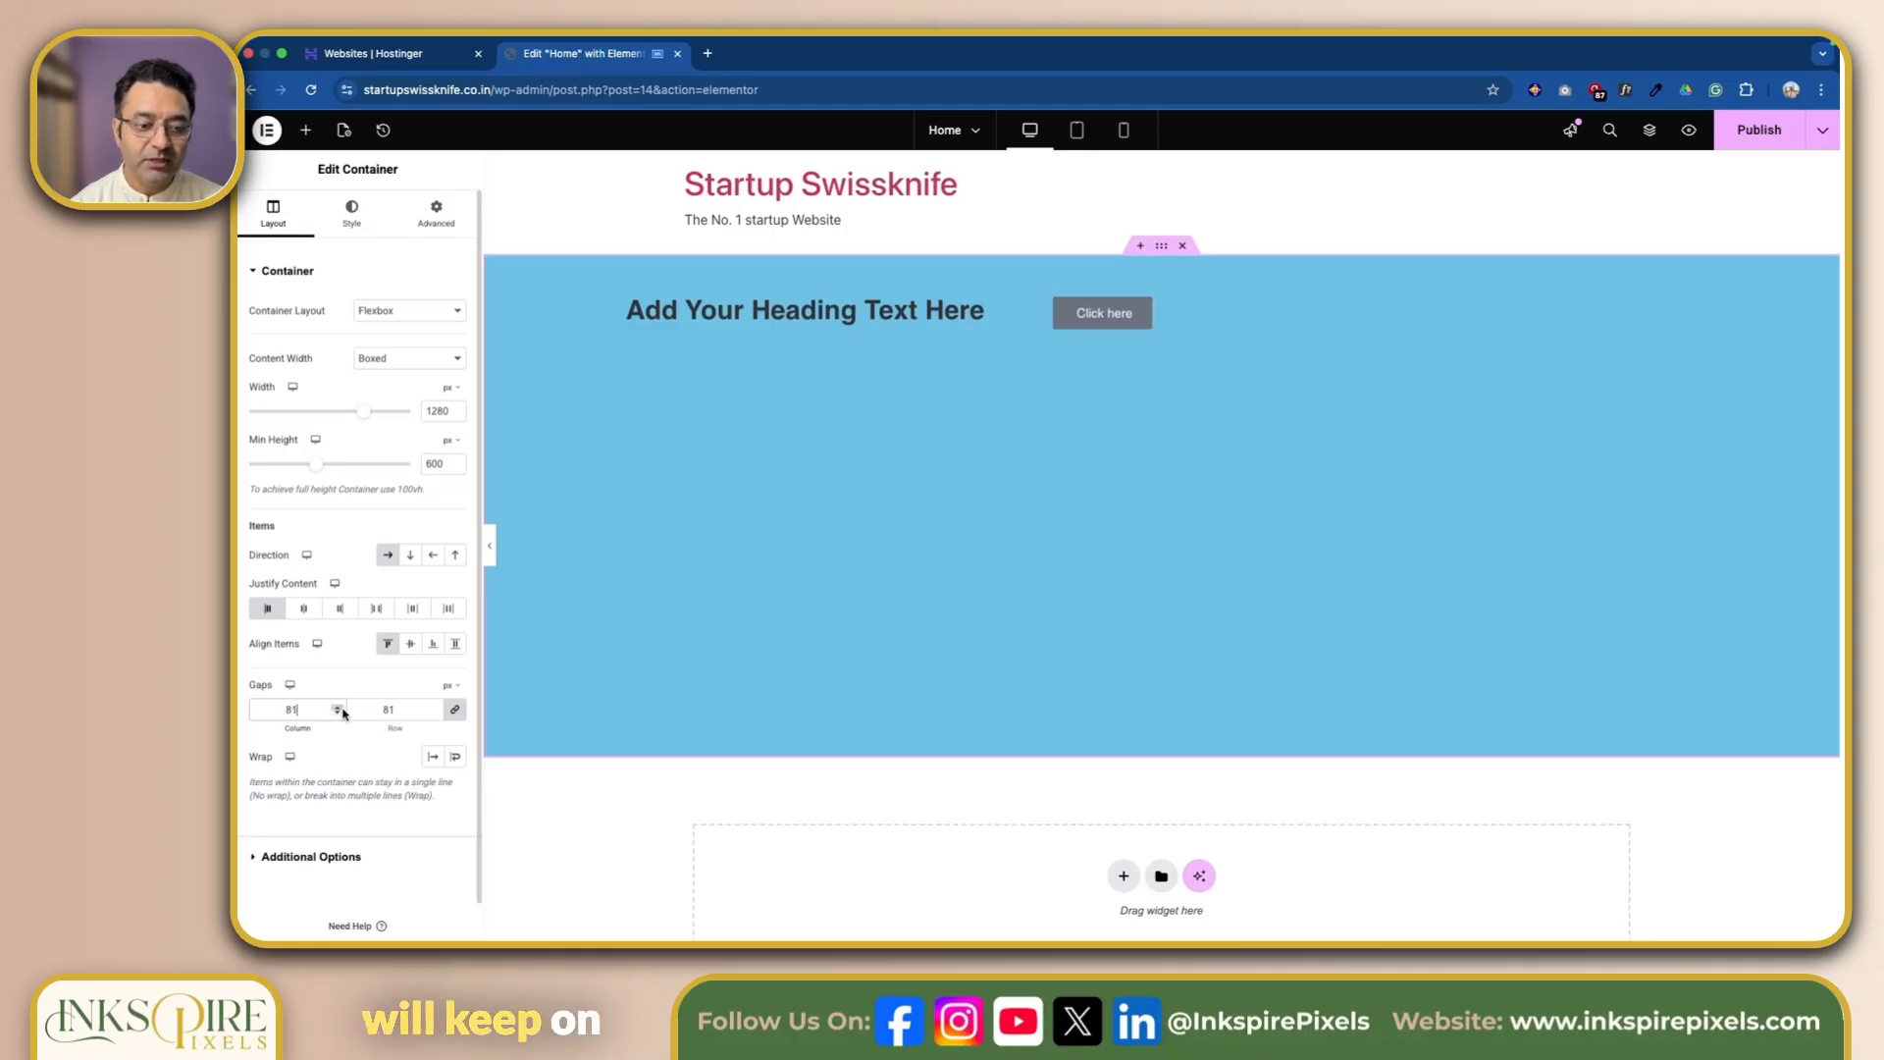
click(339, 714)
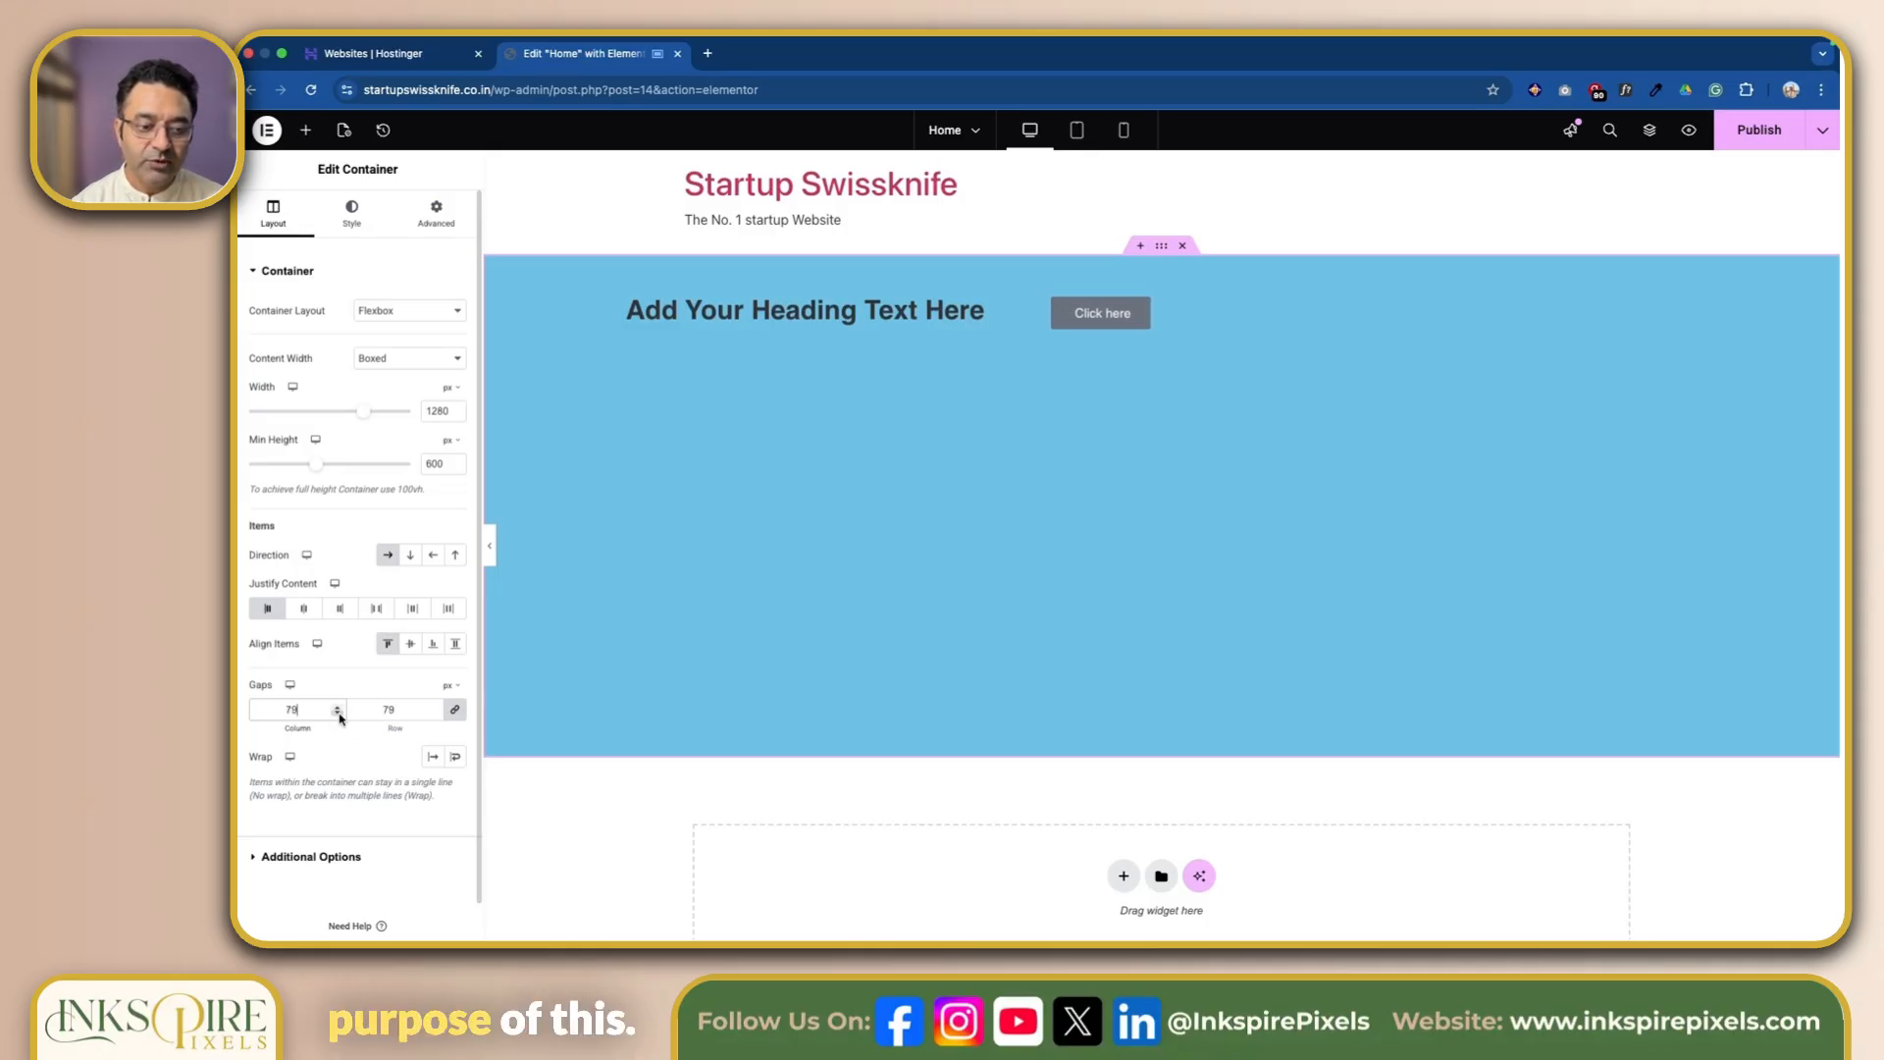
text(20)
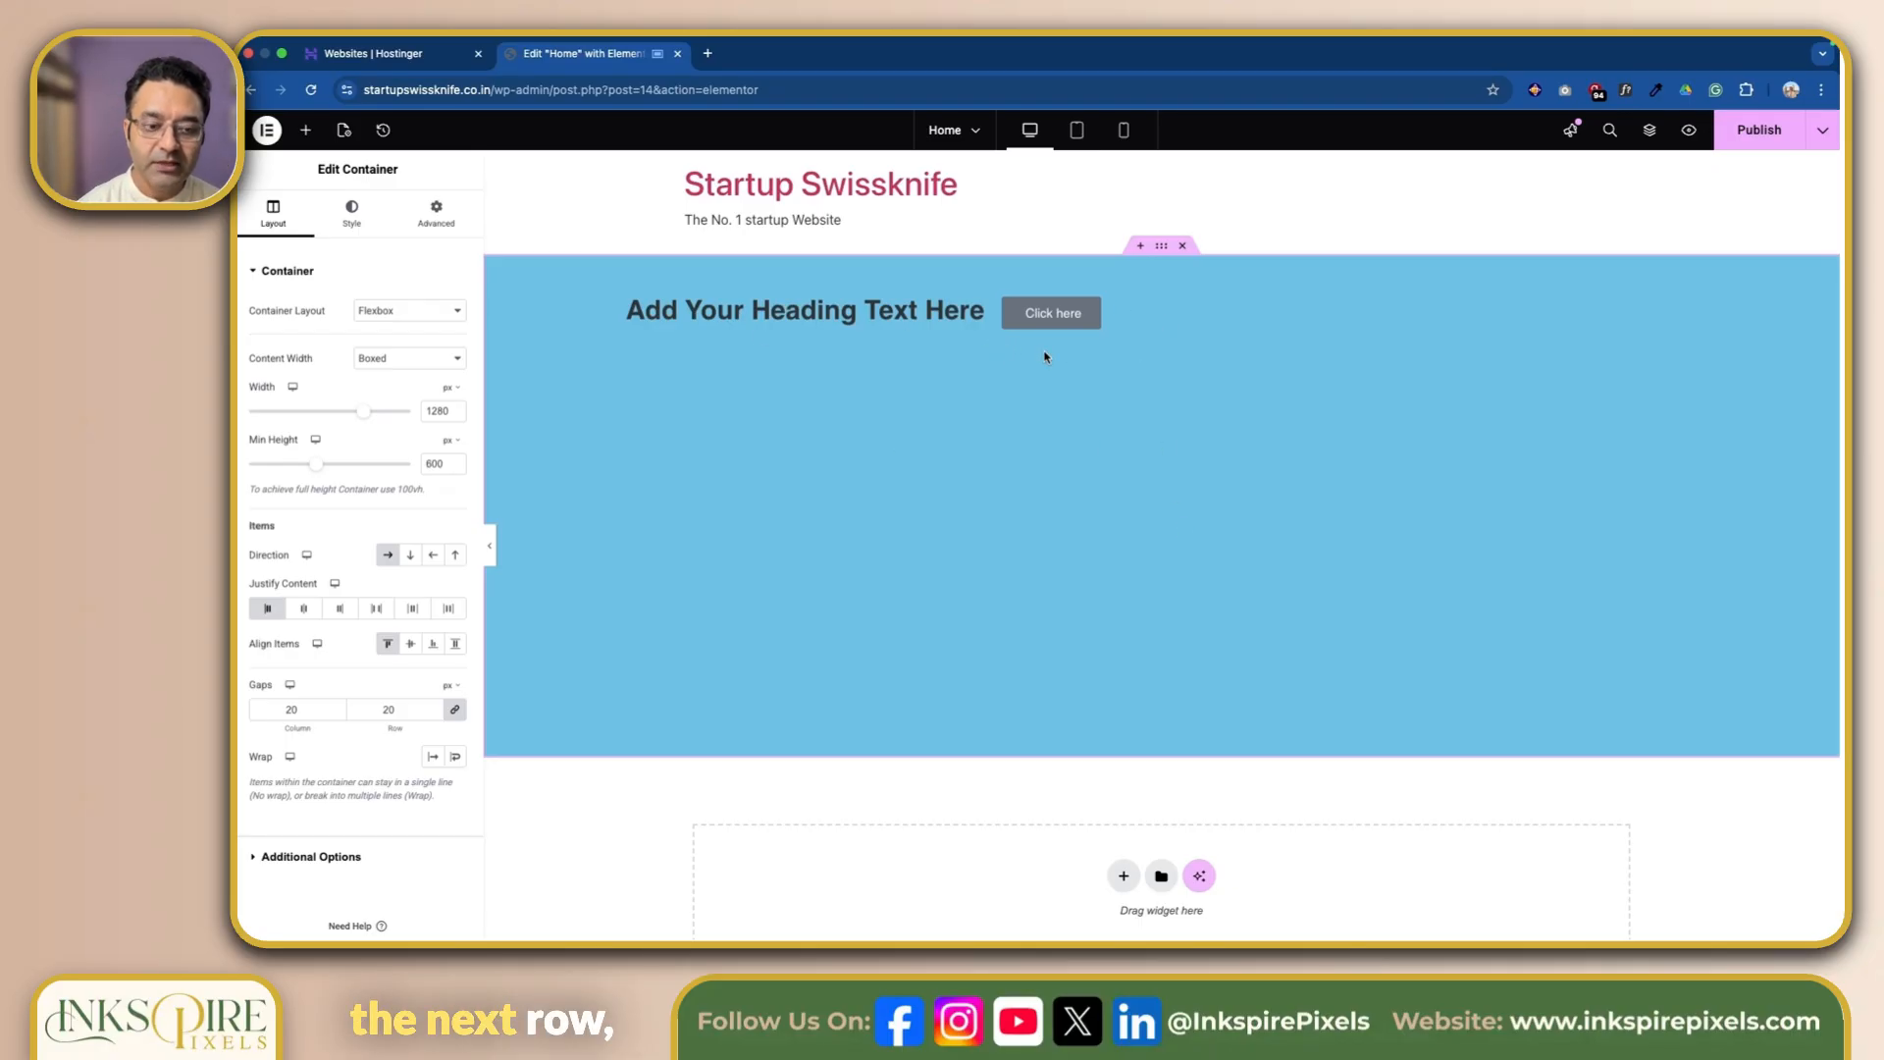
Turn on Wrap for the container and insert a Text Editor widget between the heading and the button.
click(457, 757)
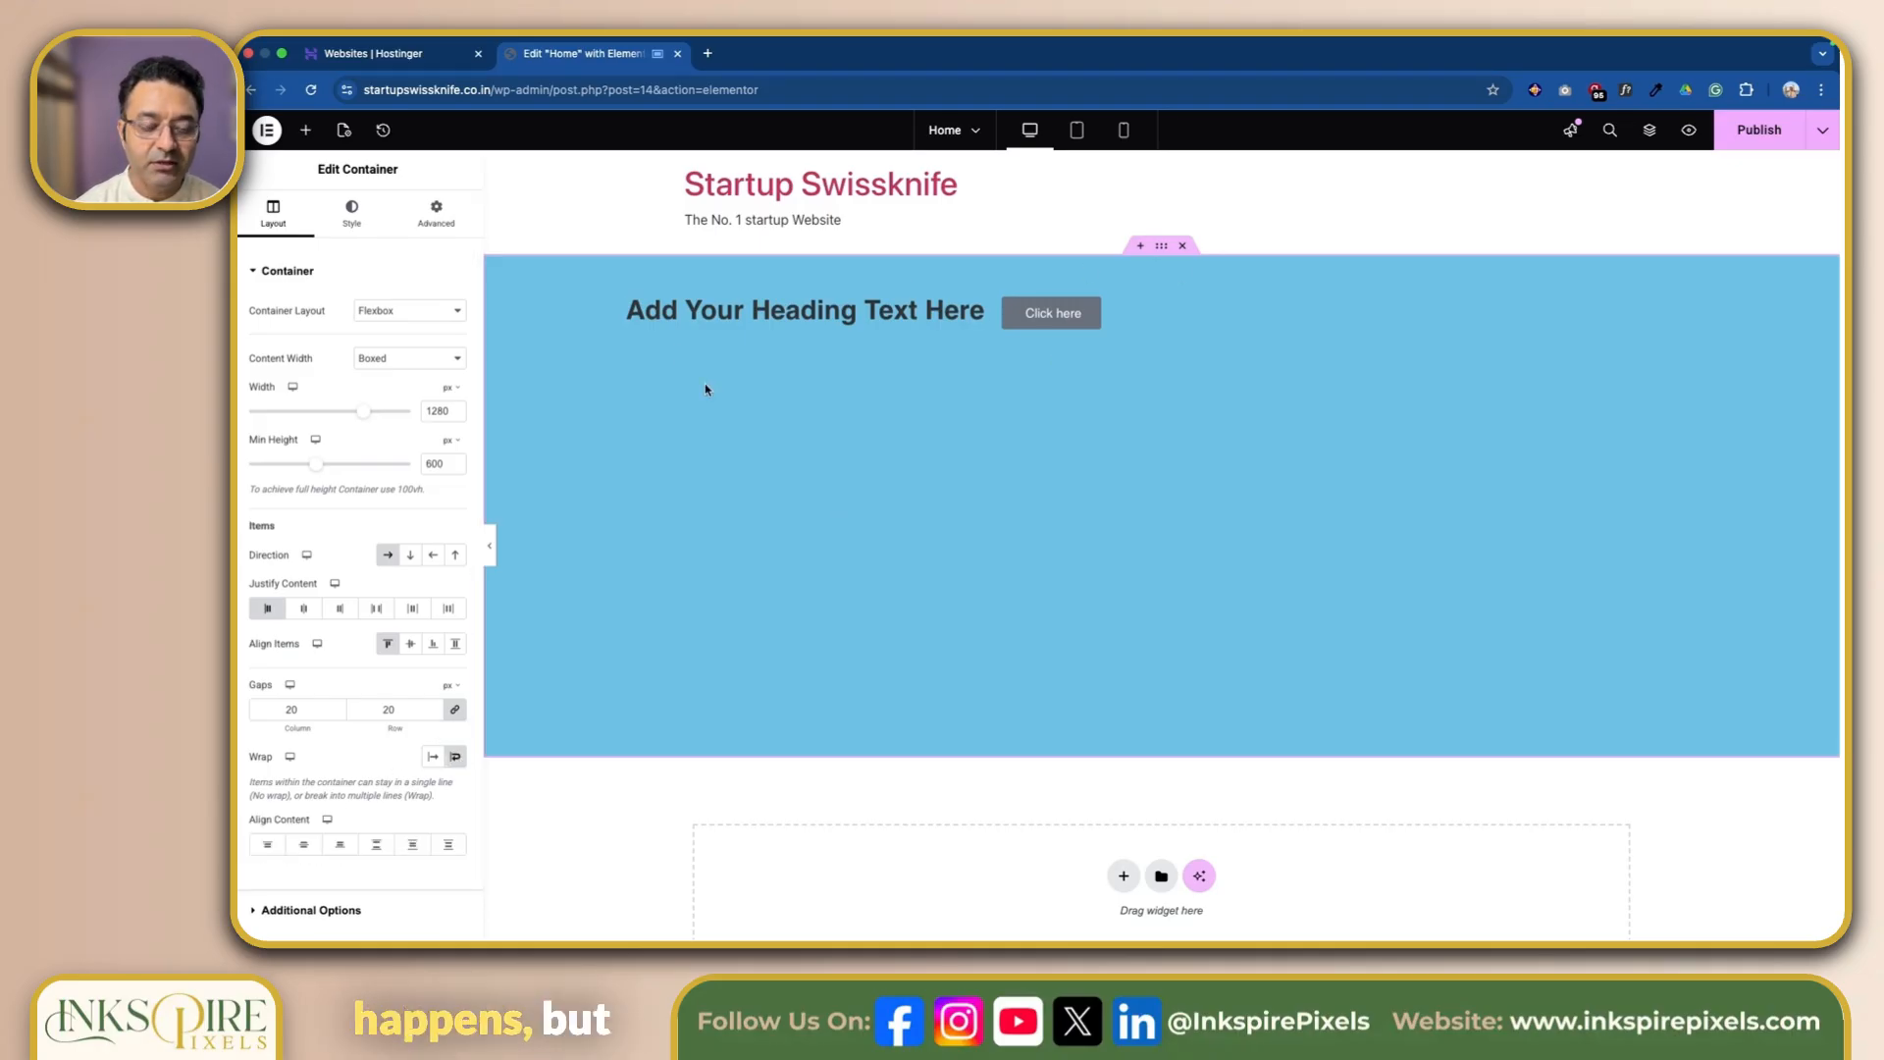
click(306, 132)
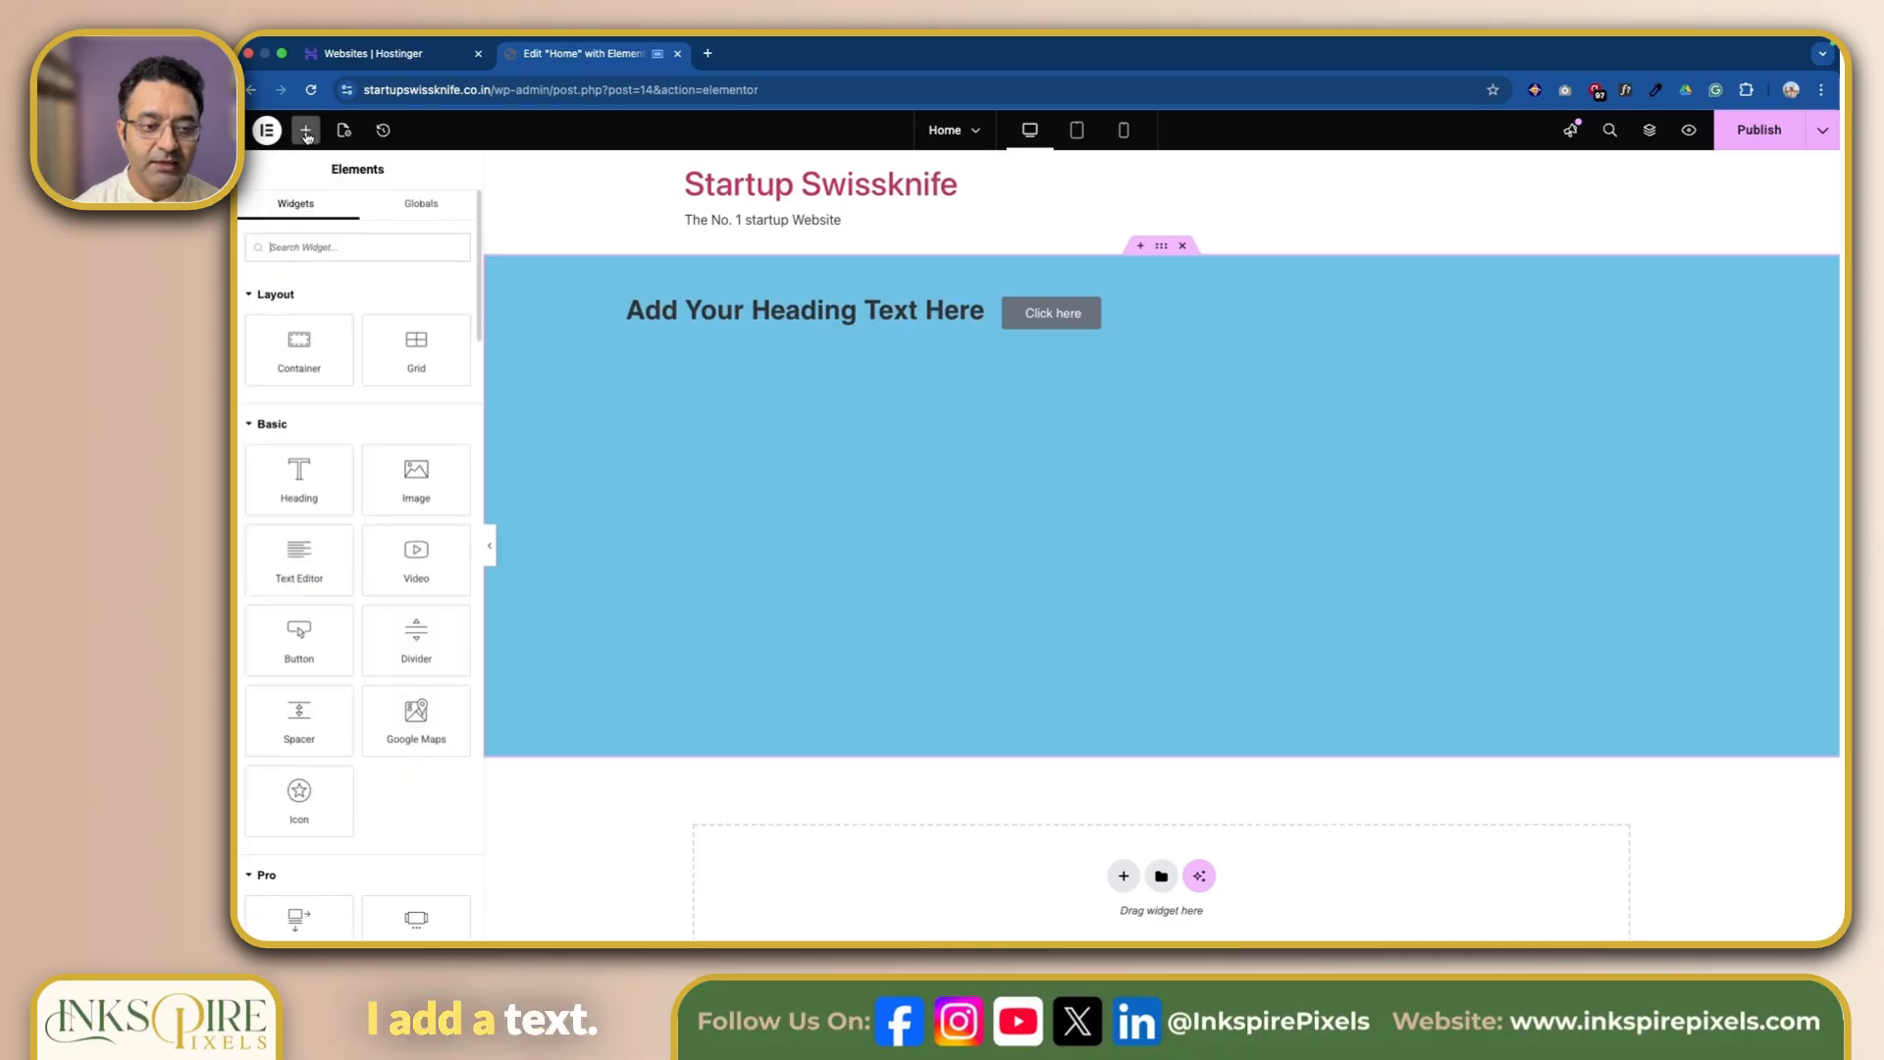
drag(299, 555, 991, 314)
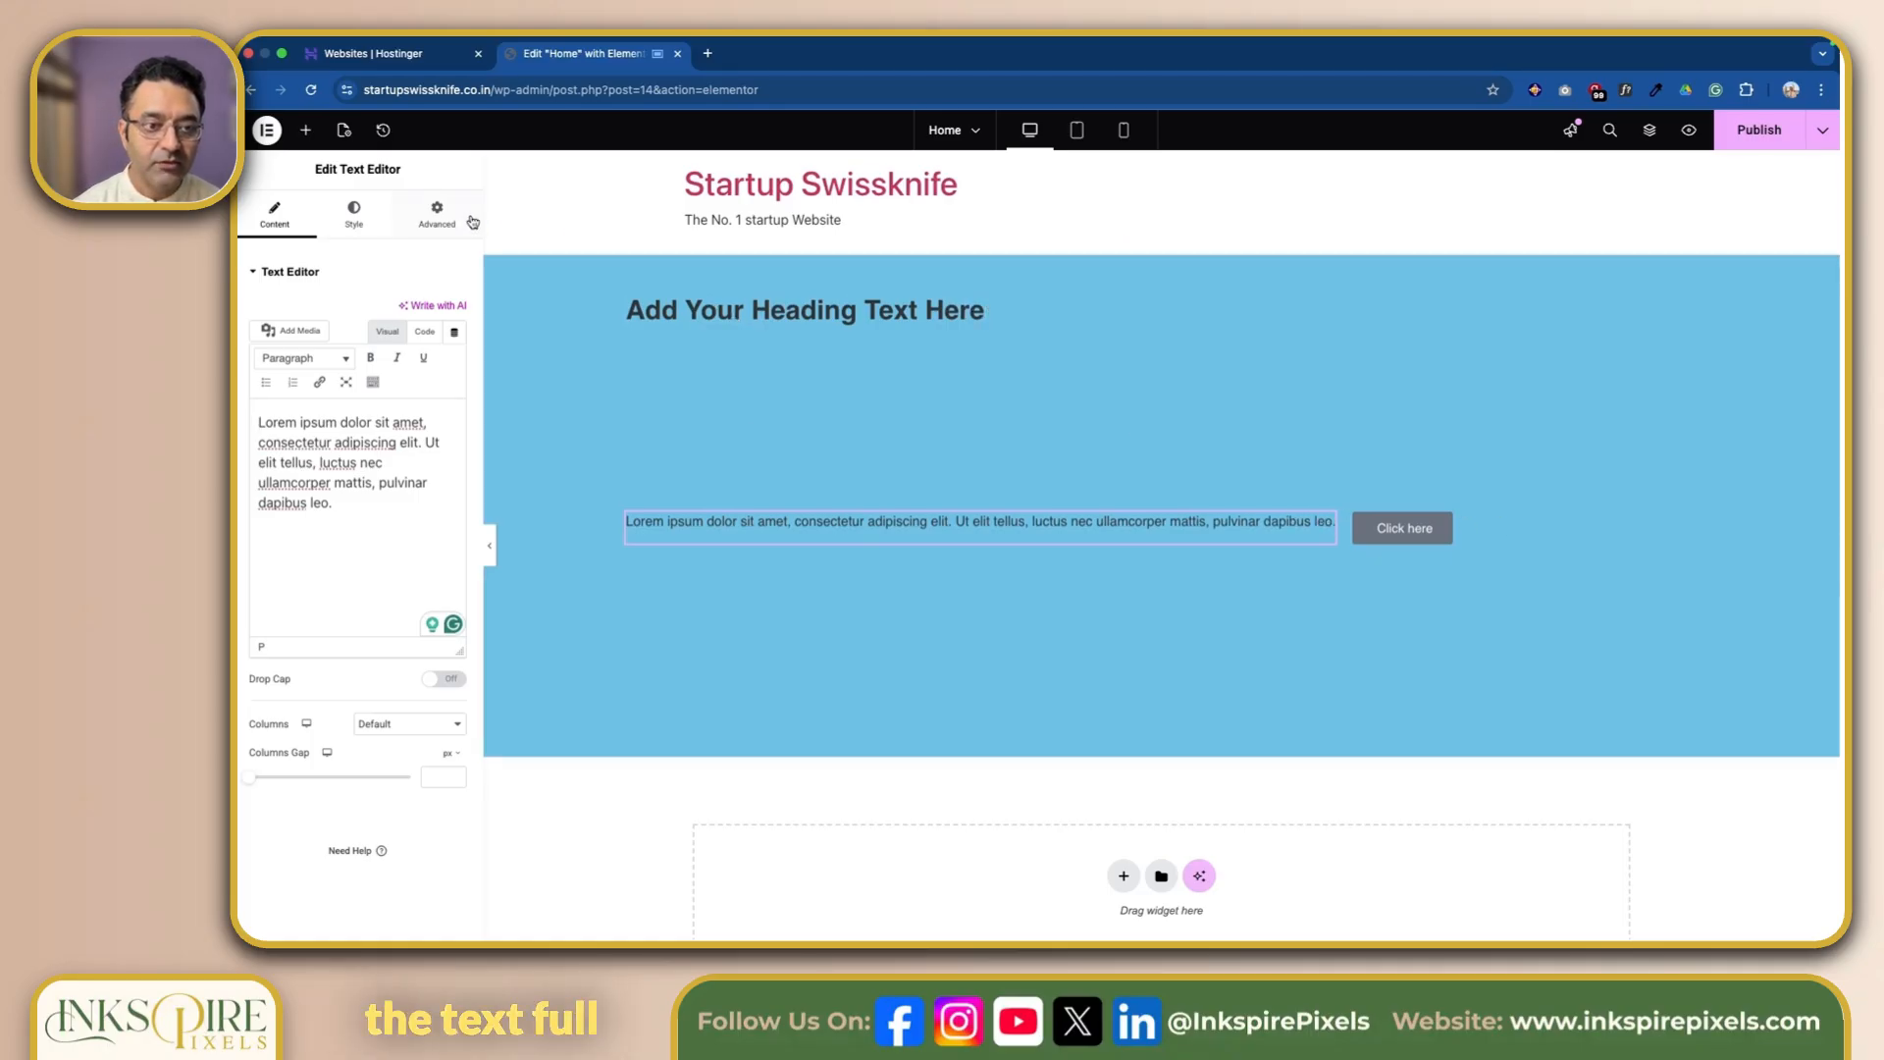
Set the new text widget's width to Full Width (100%).
click(437, 214)
click(429, 444)
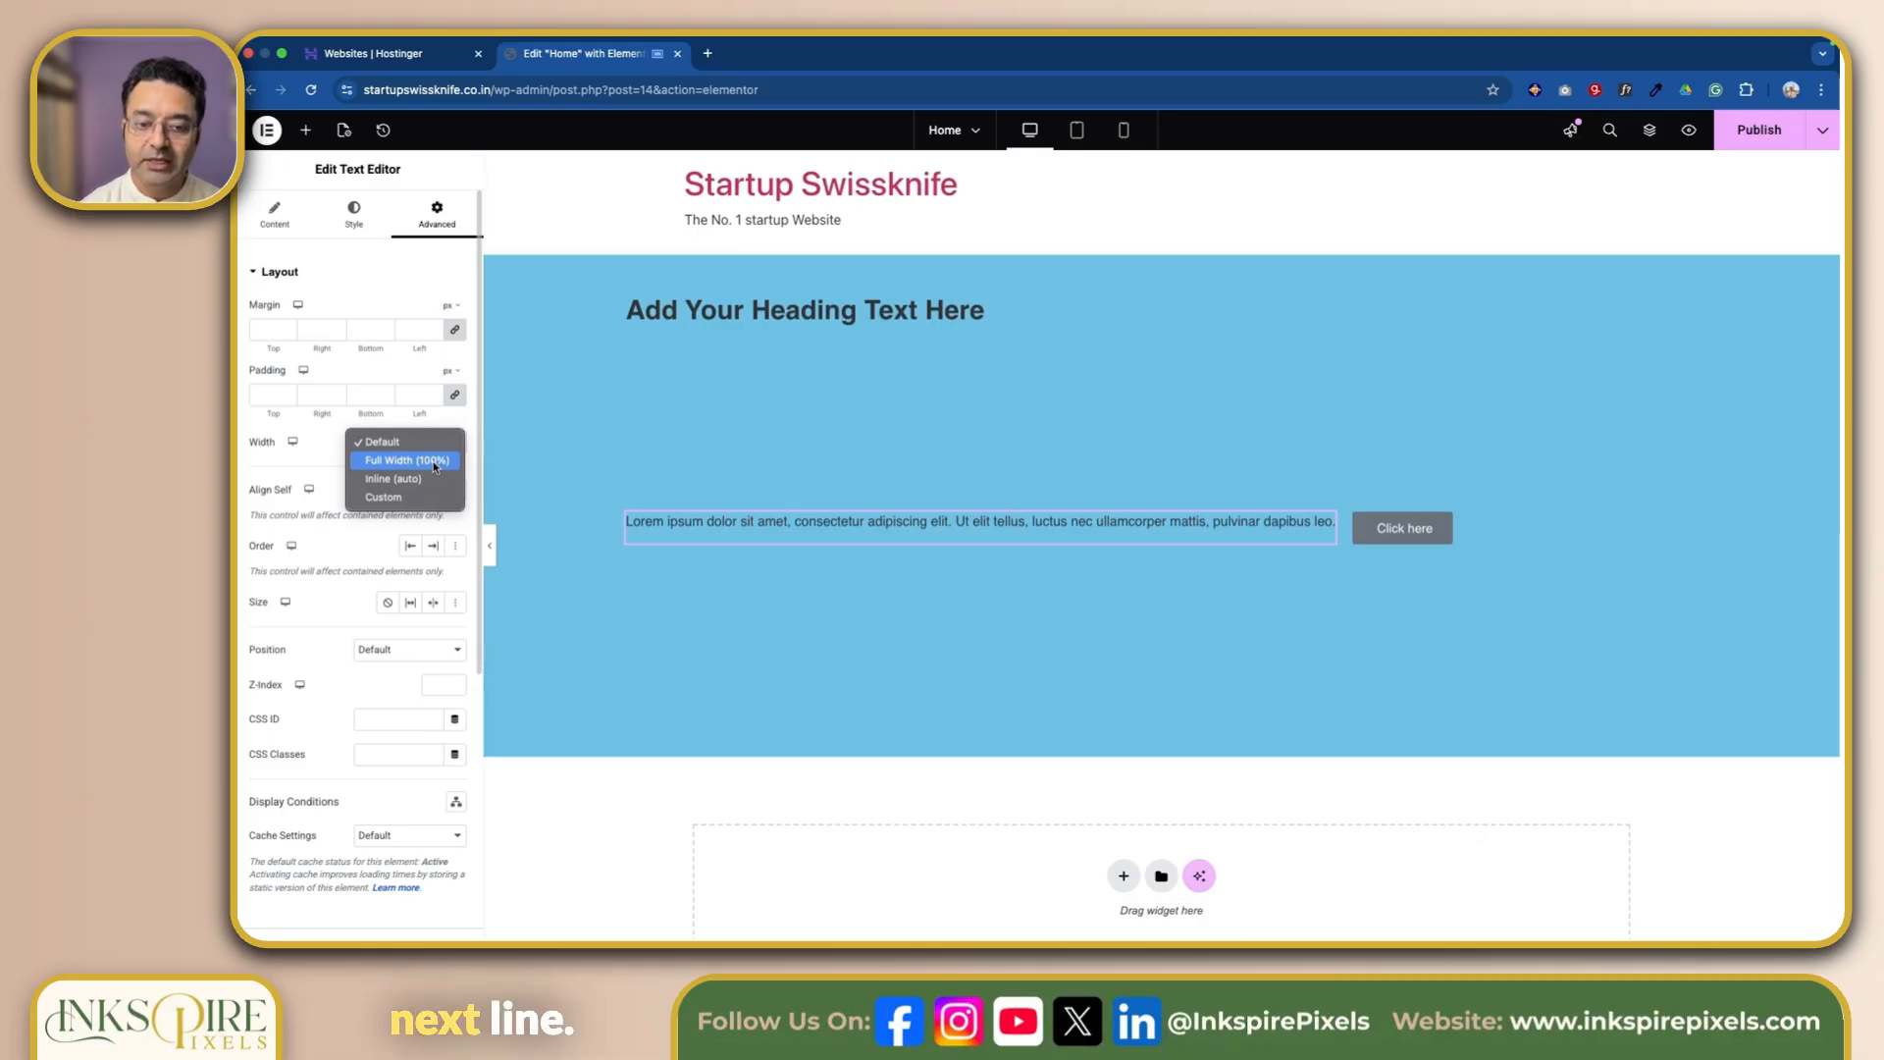
click(435, 468)
click(1077, 384)
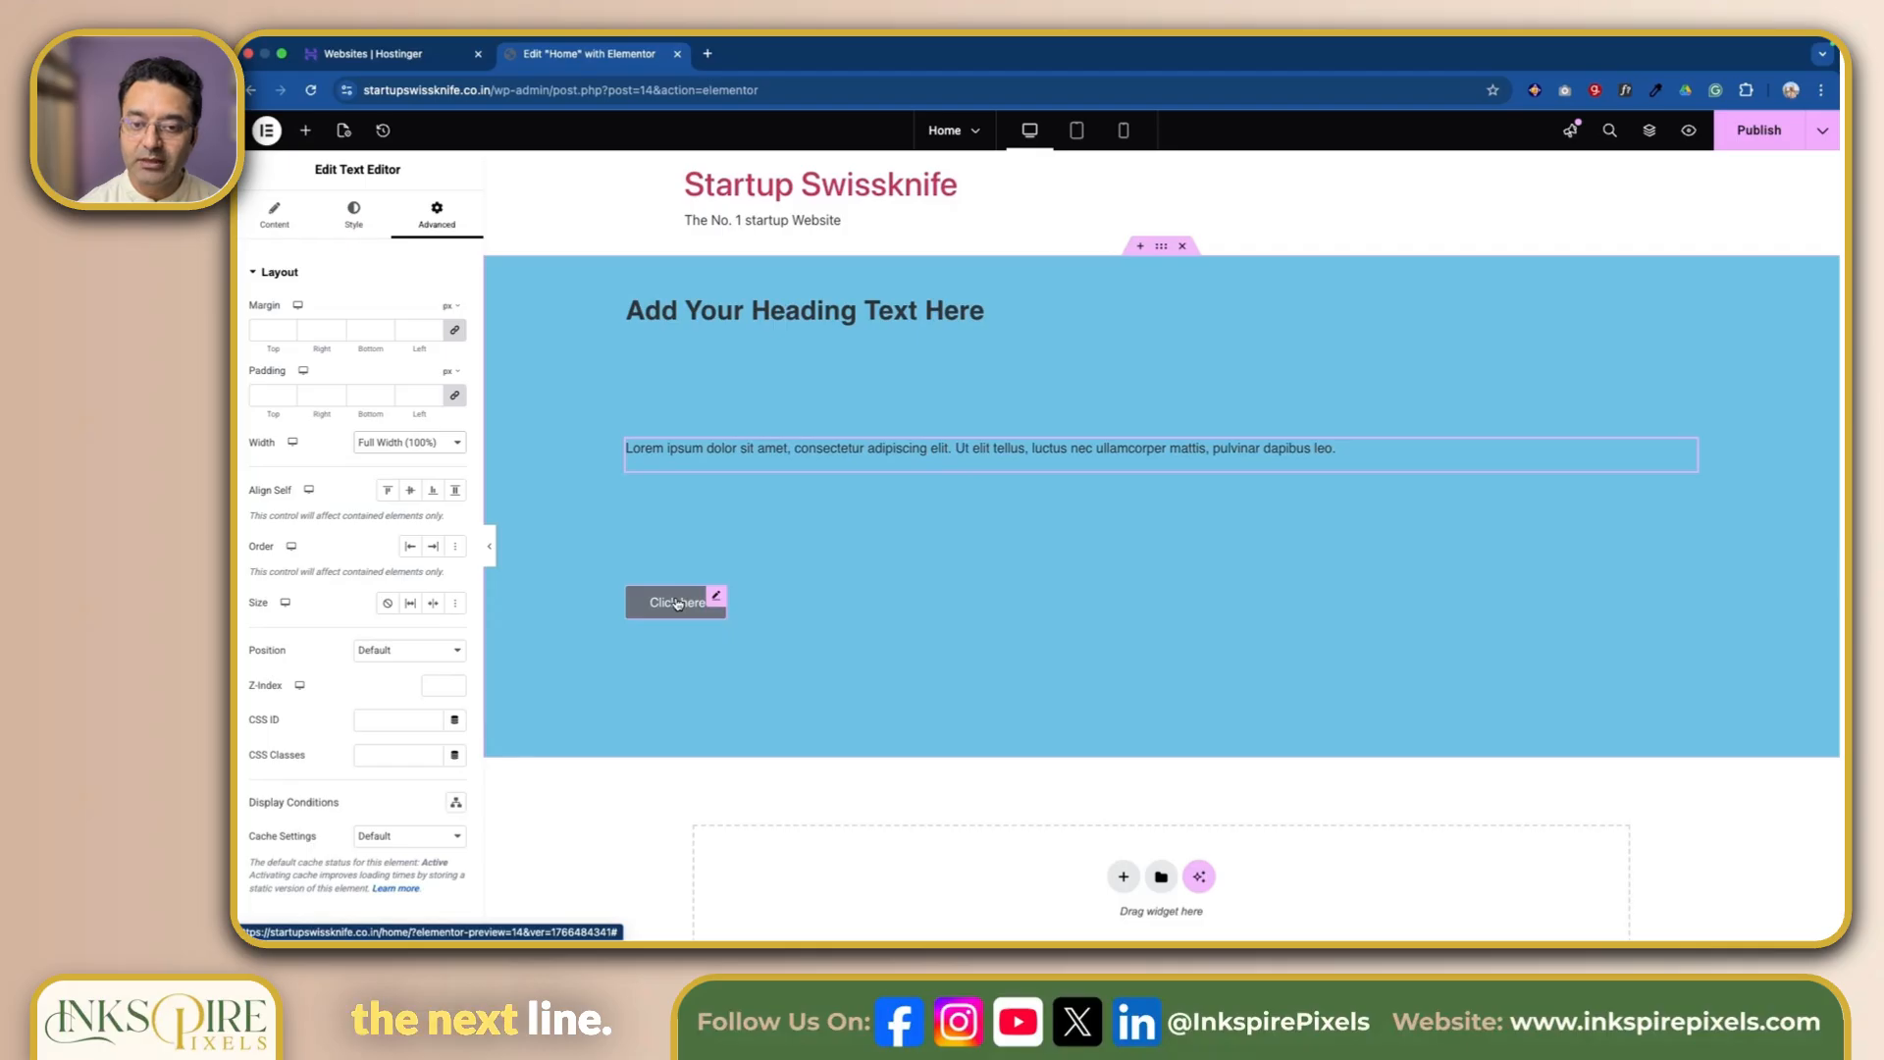
Try Start, Middle, End, Space Between, Space Around and Space Evenly for the blue container's Align Content.
click(1044, 508)
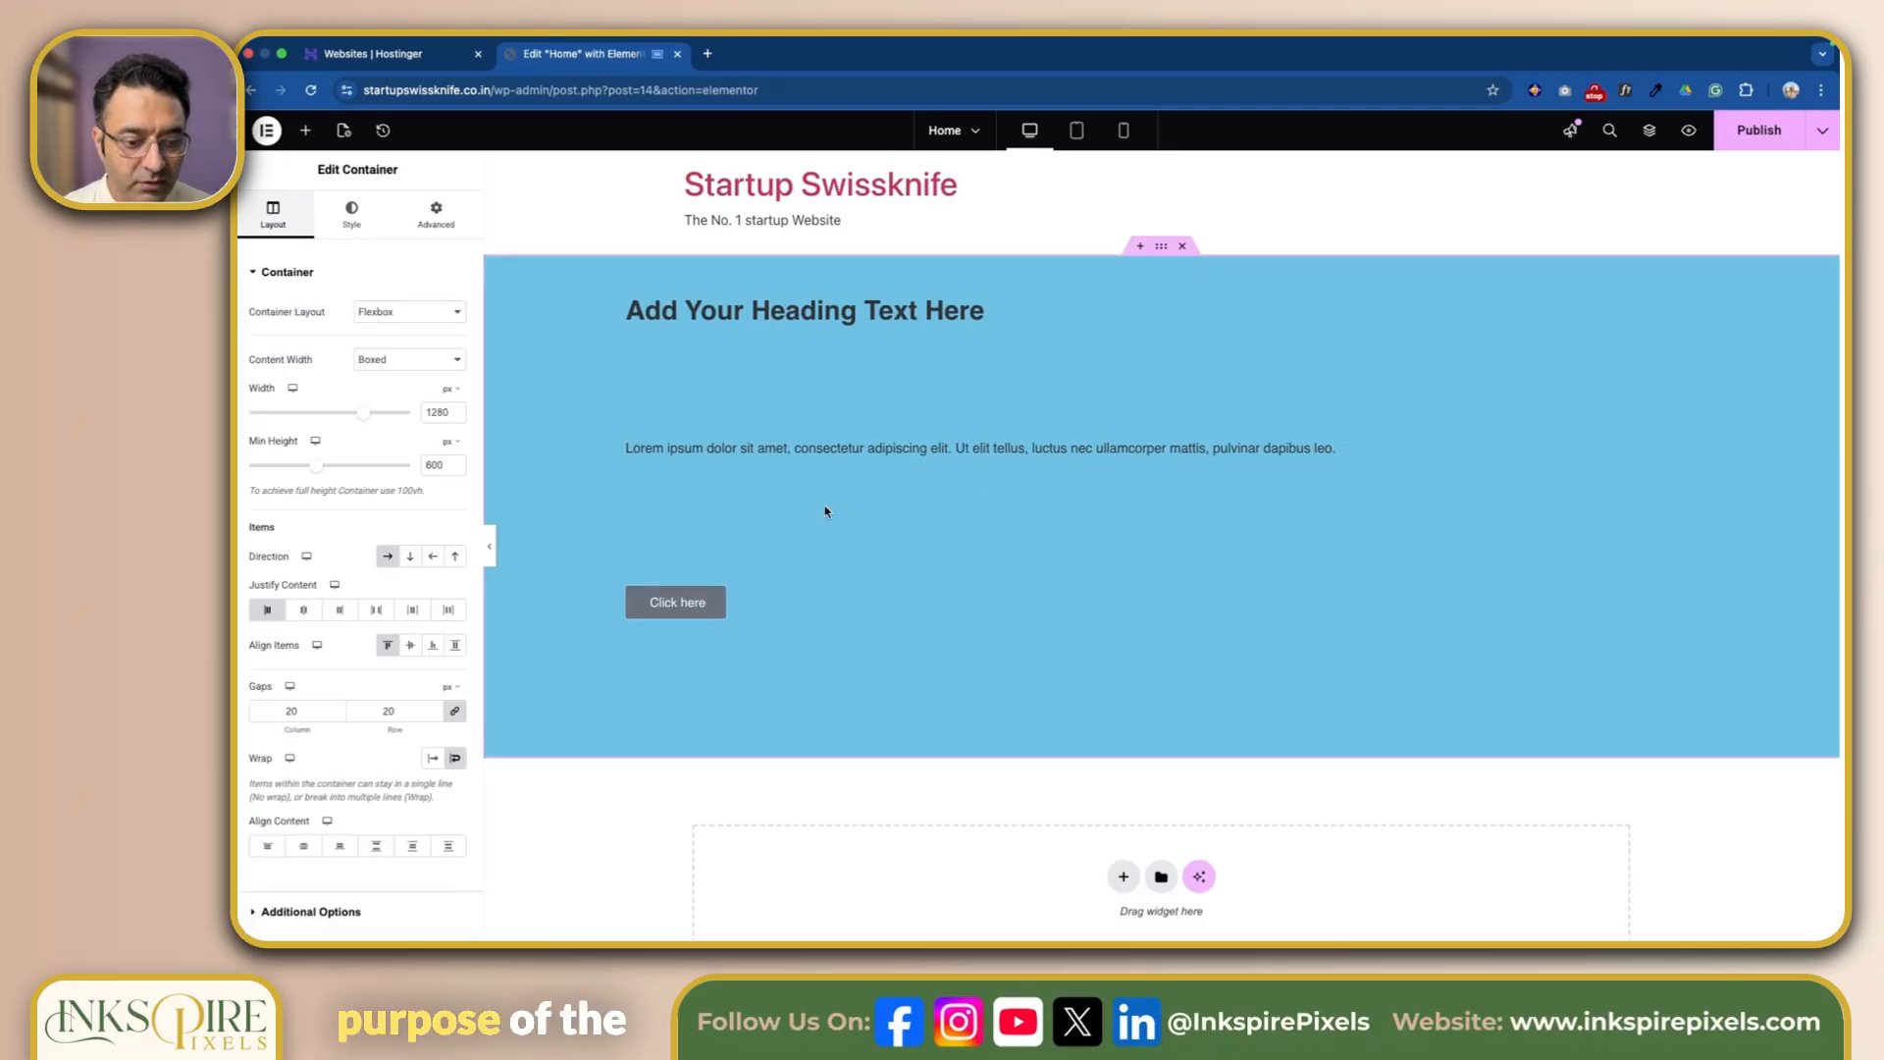
scroll(282, 824, down, 2)
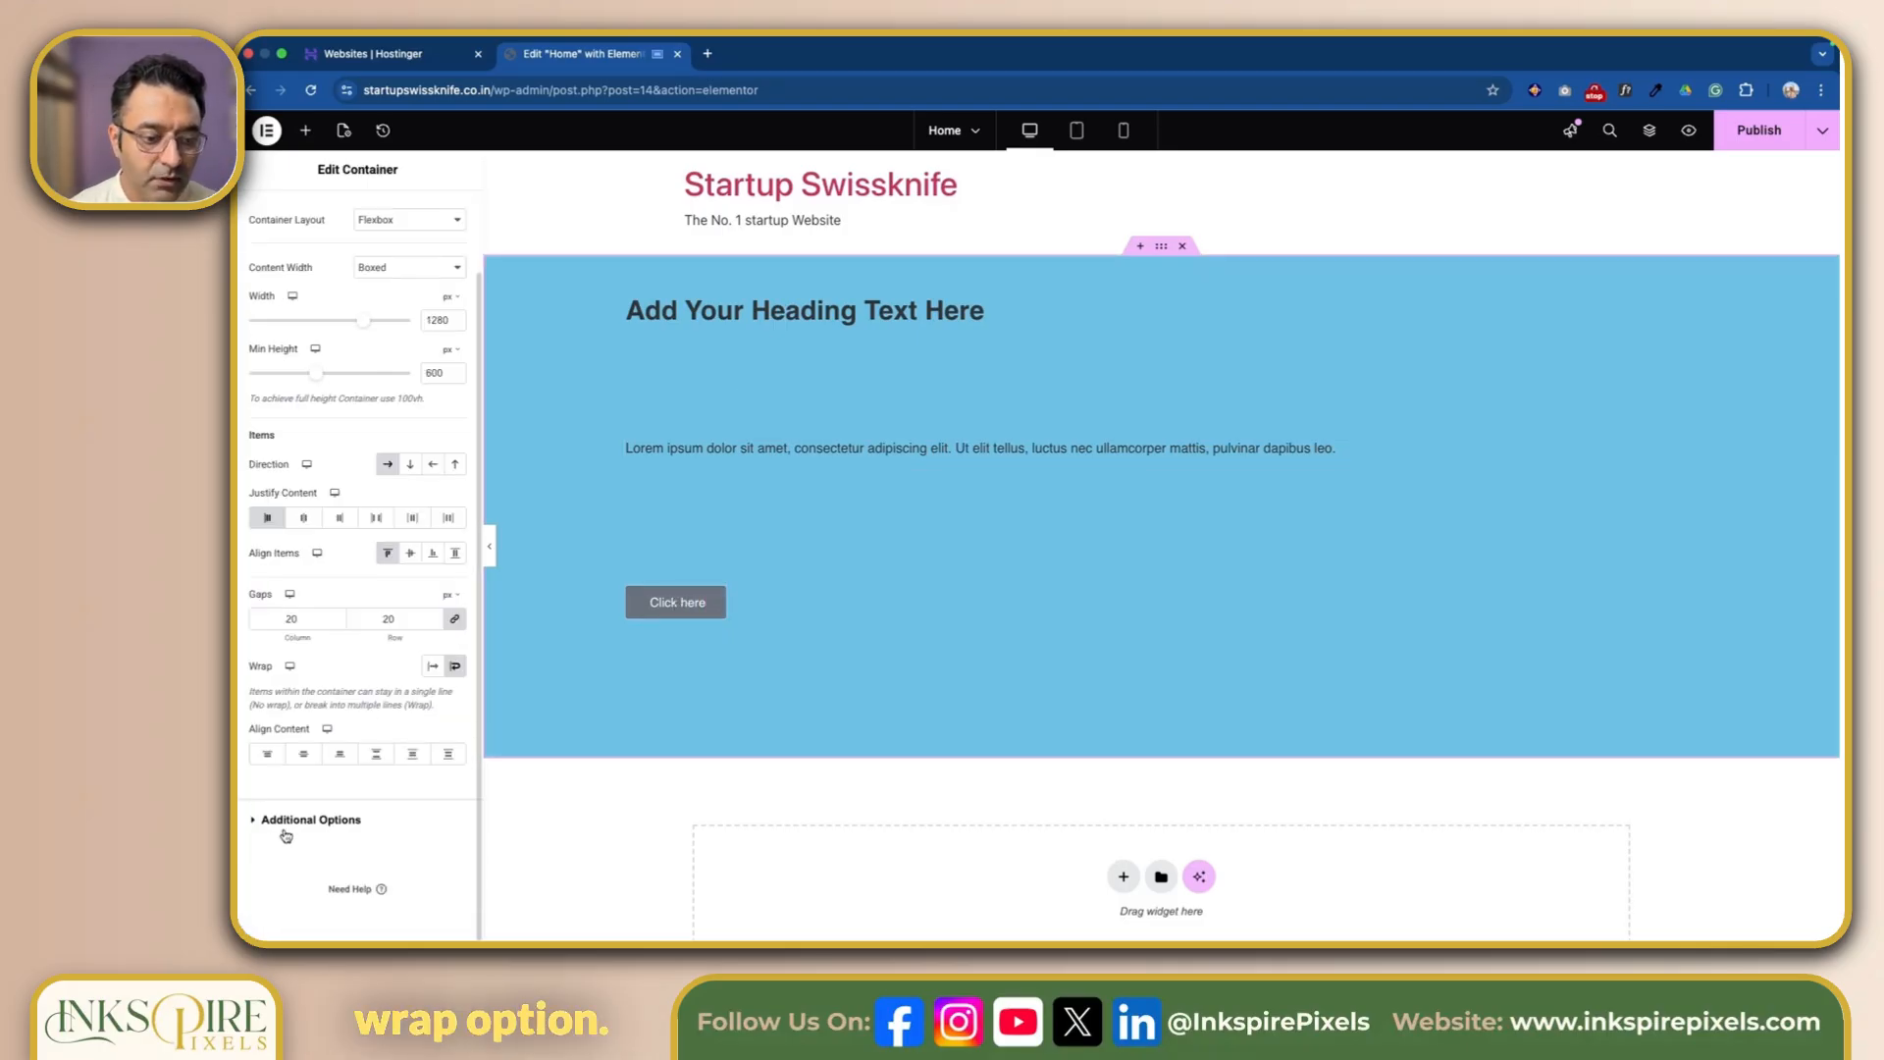
click(449, 759)
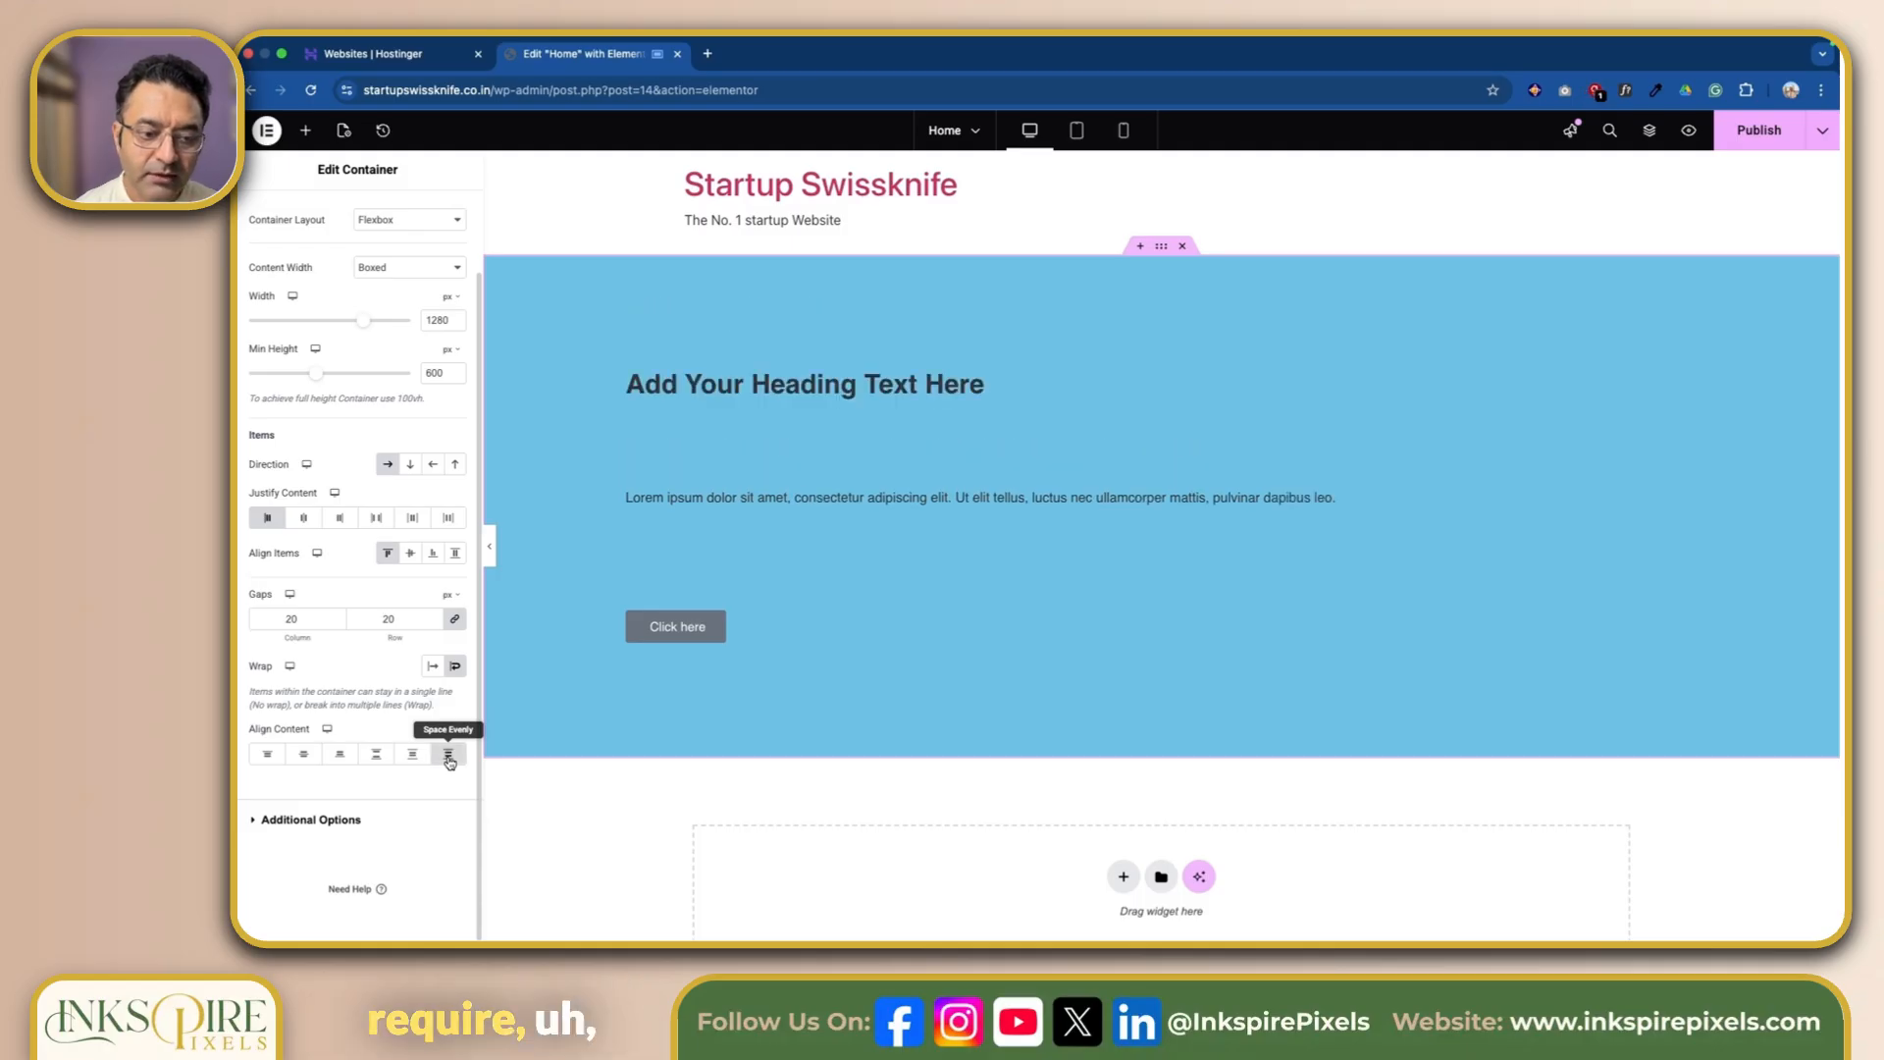
click(266, 757)
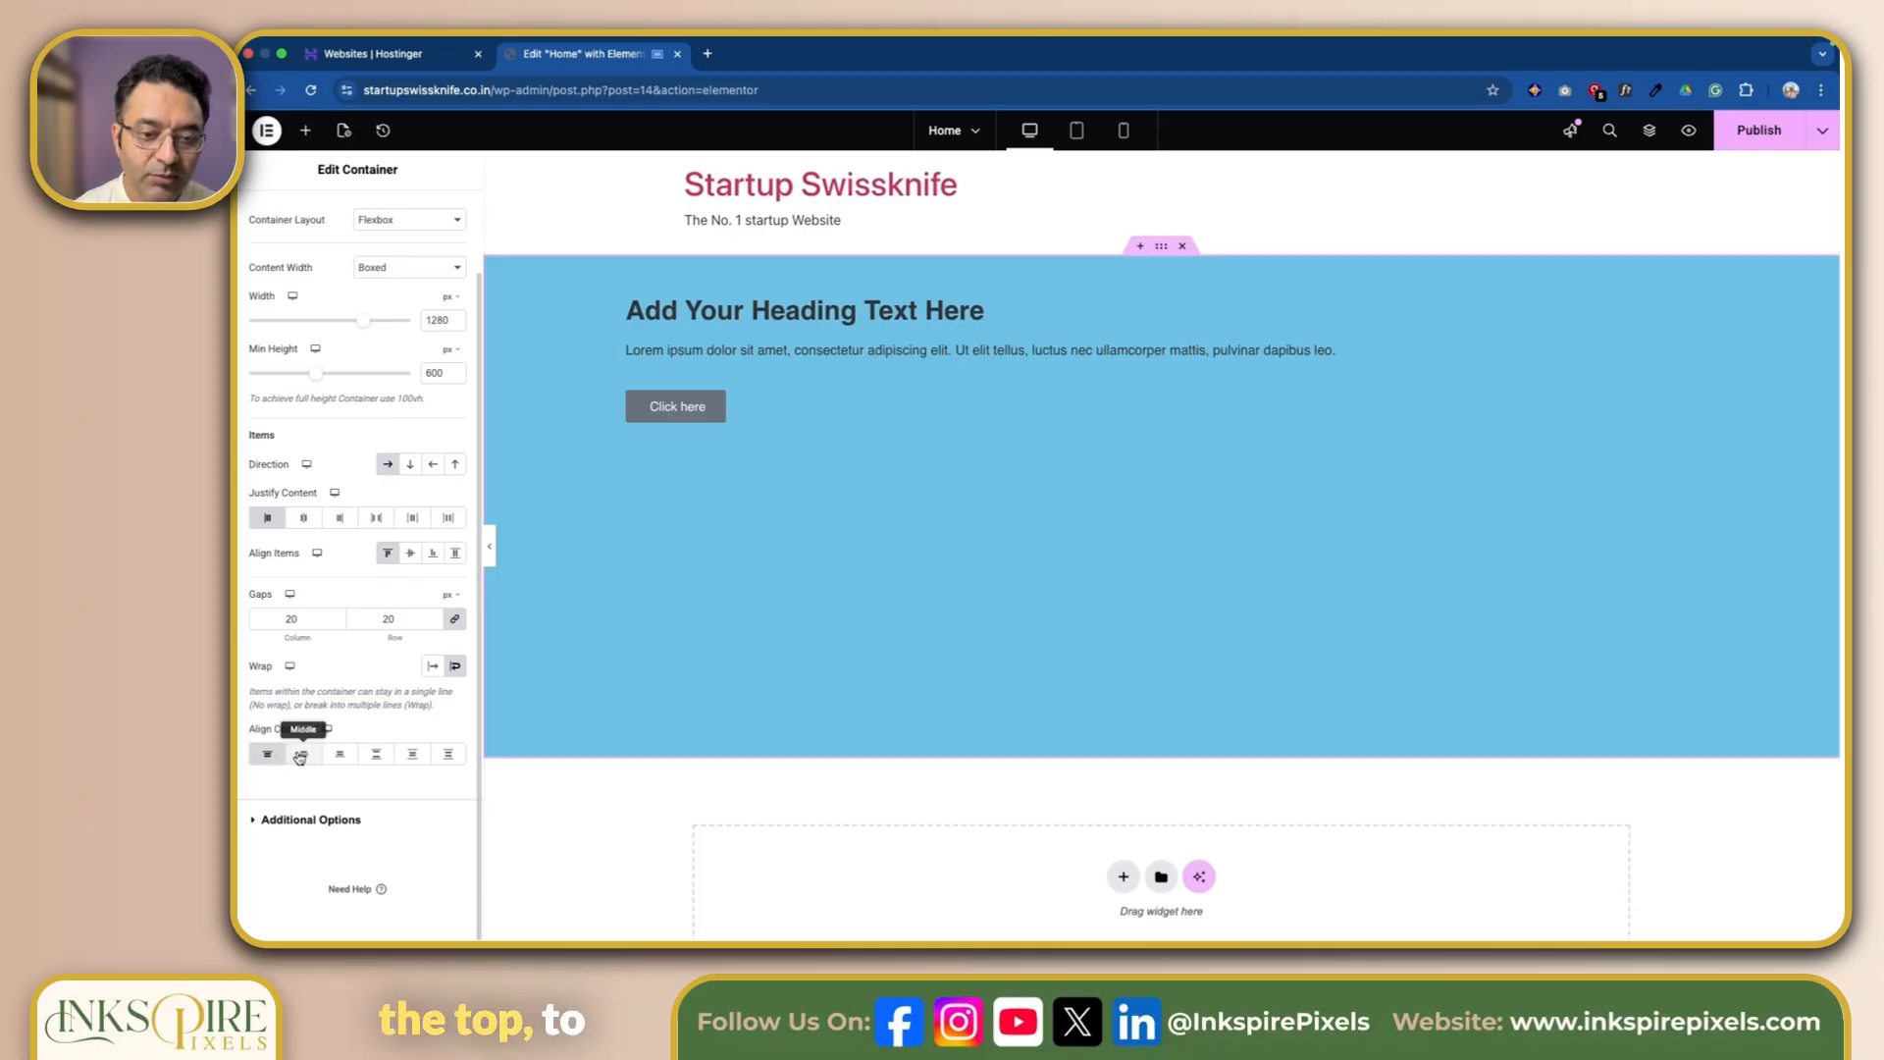
click(299, 756)
click(340, 756)
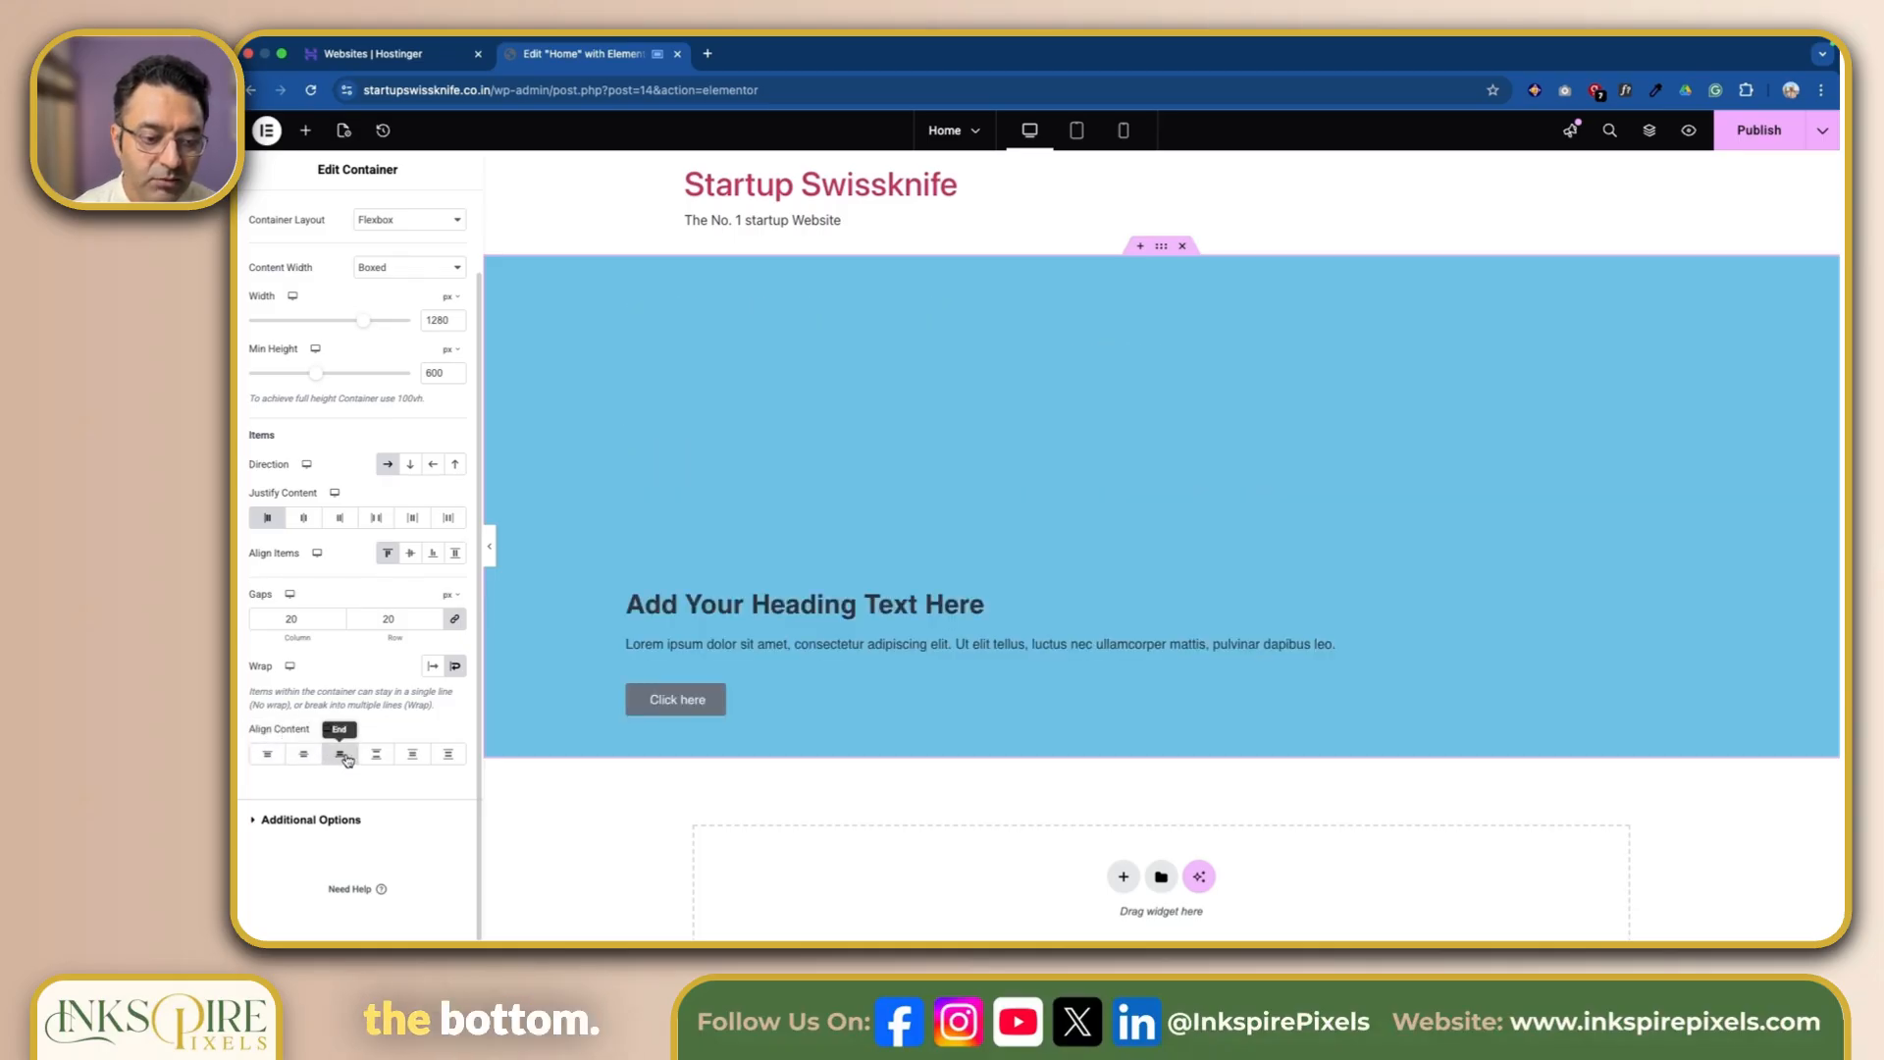
click(380, 757)
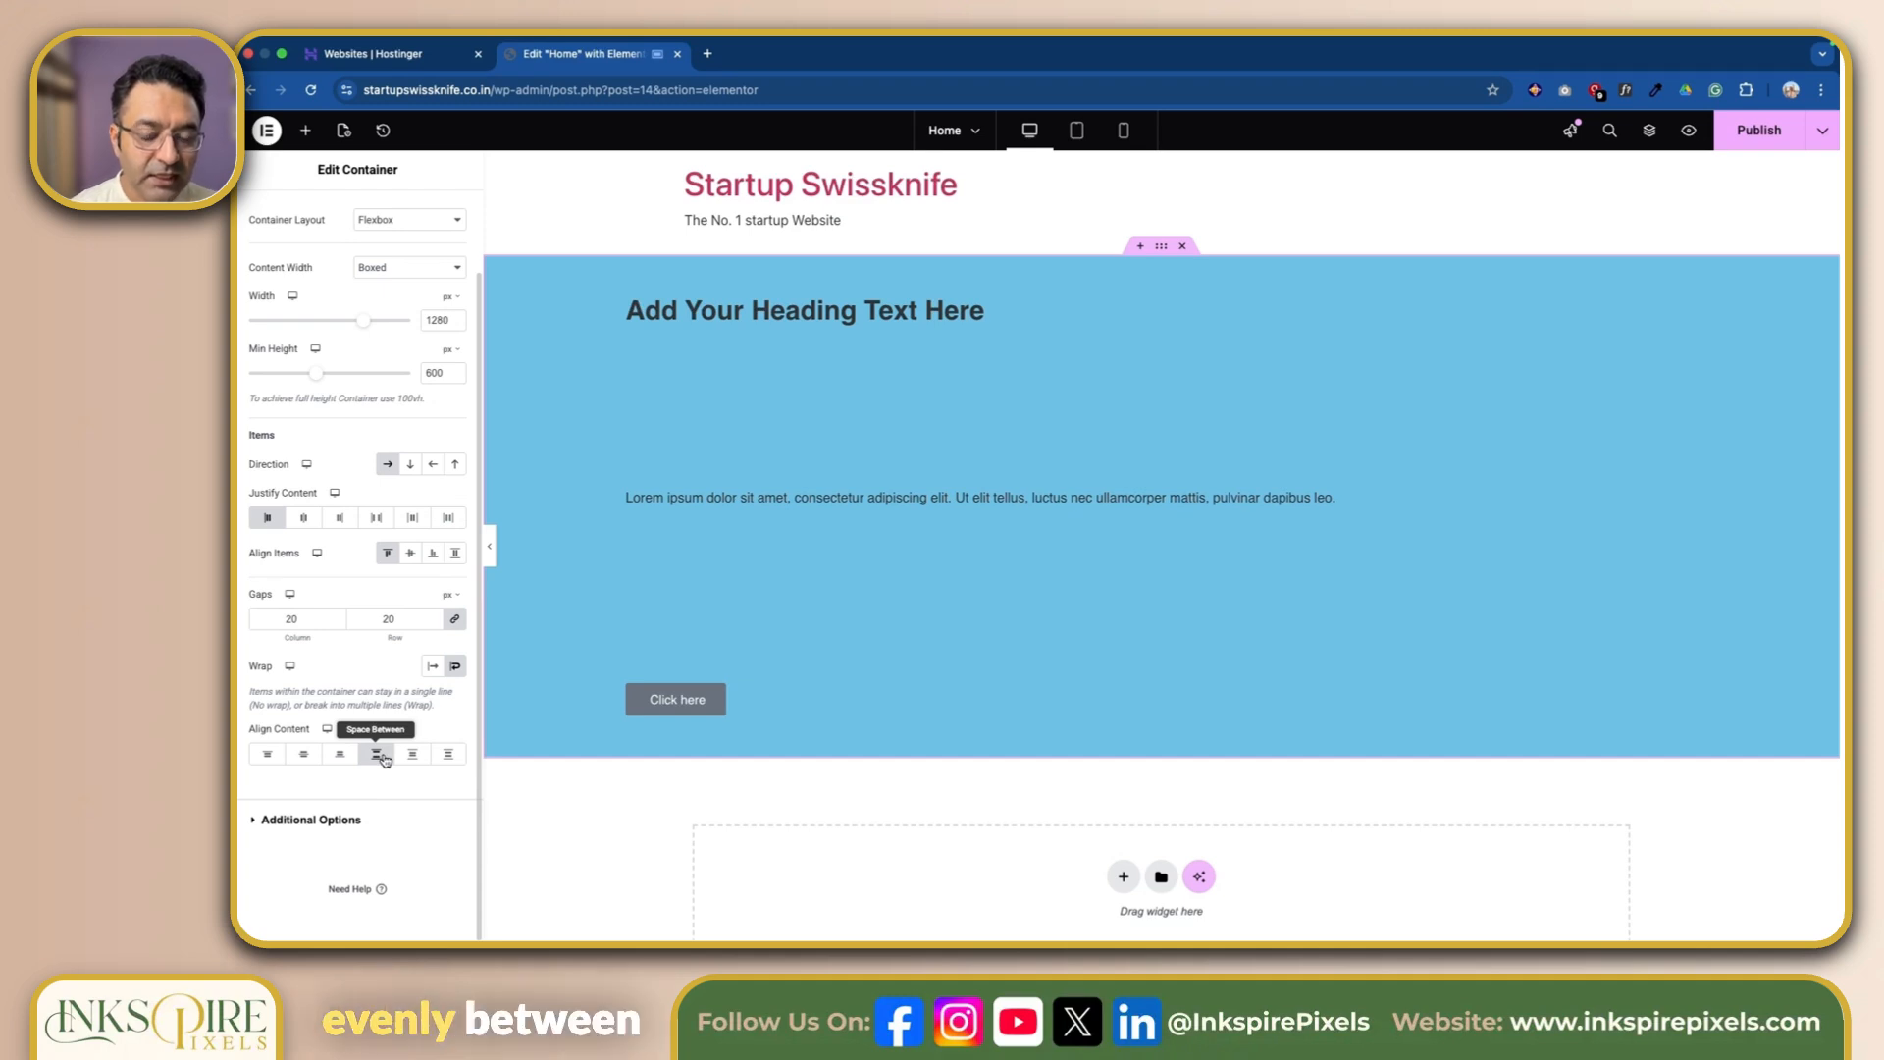
click(412, 758)
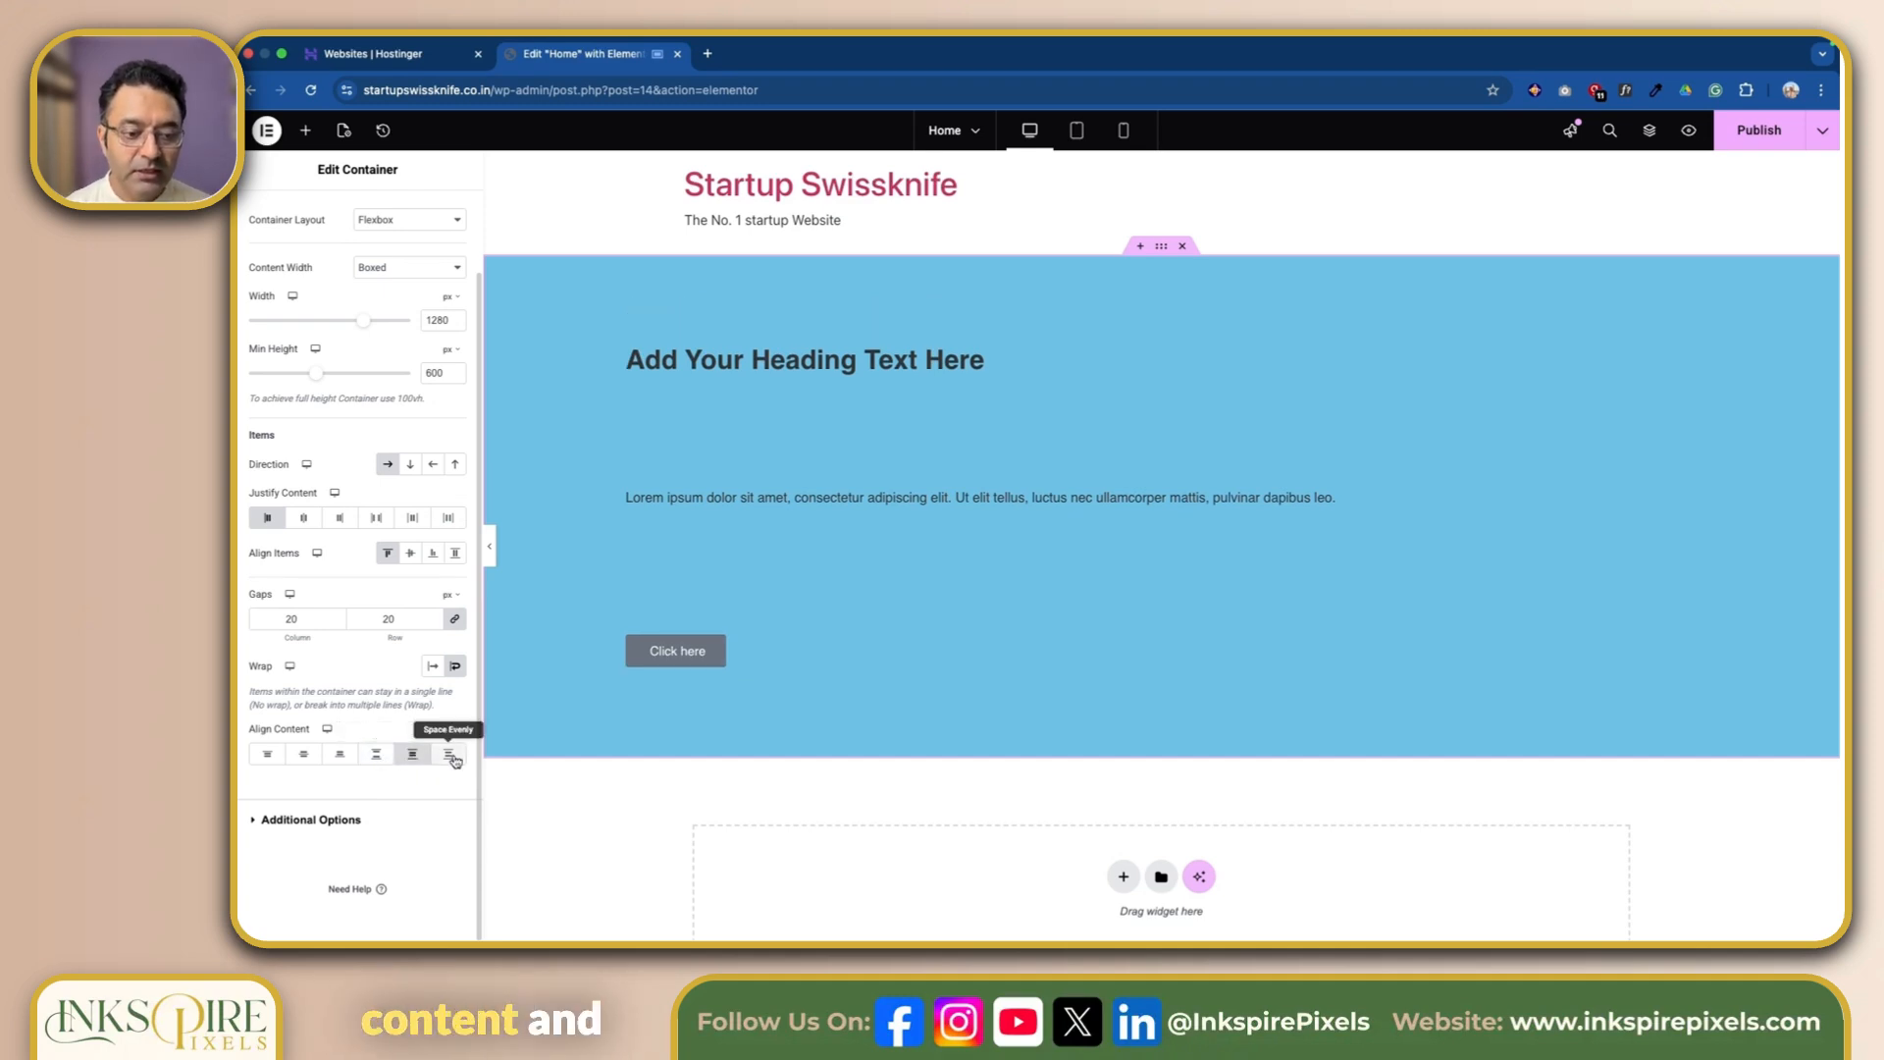
click(450, 757)
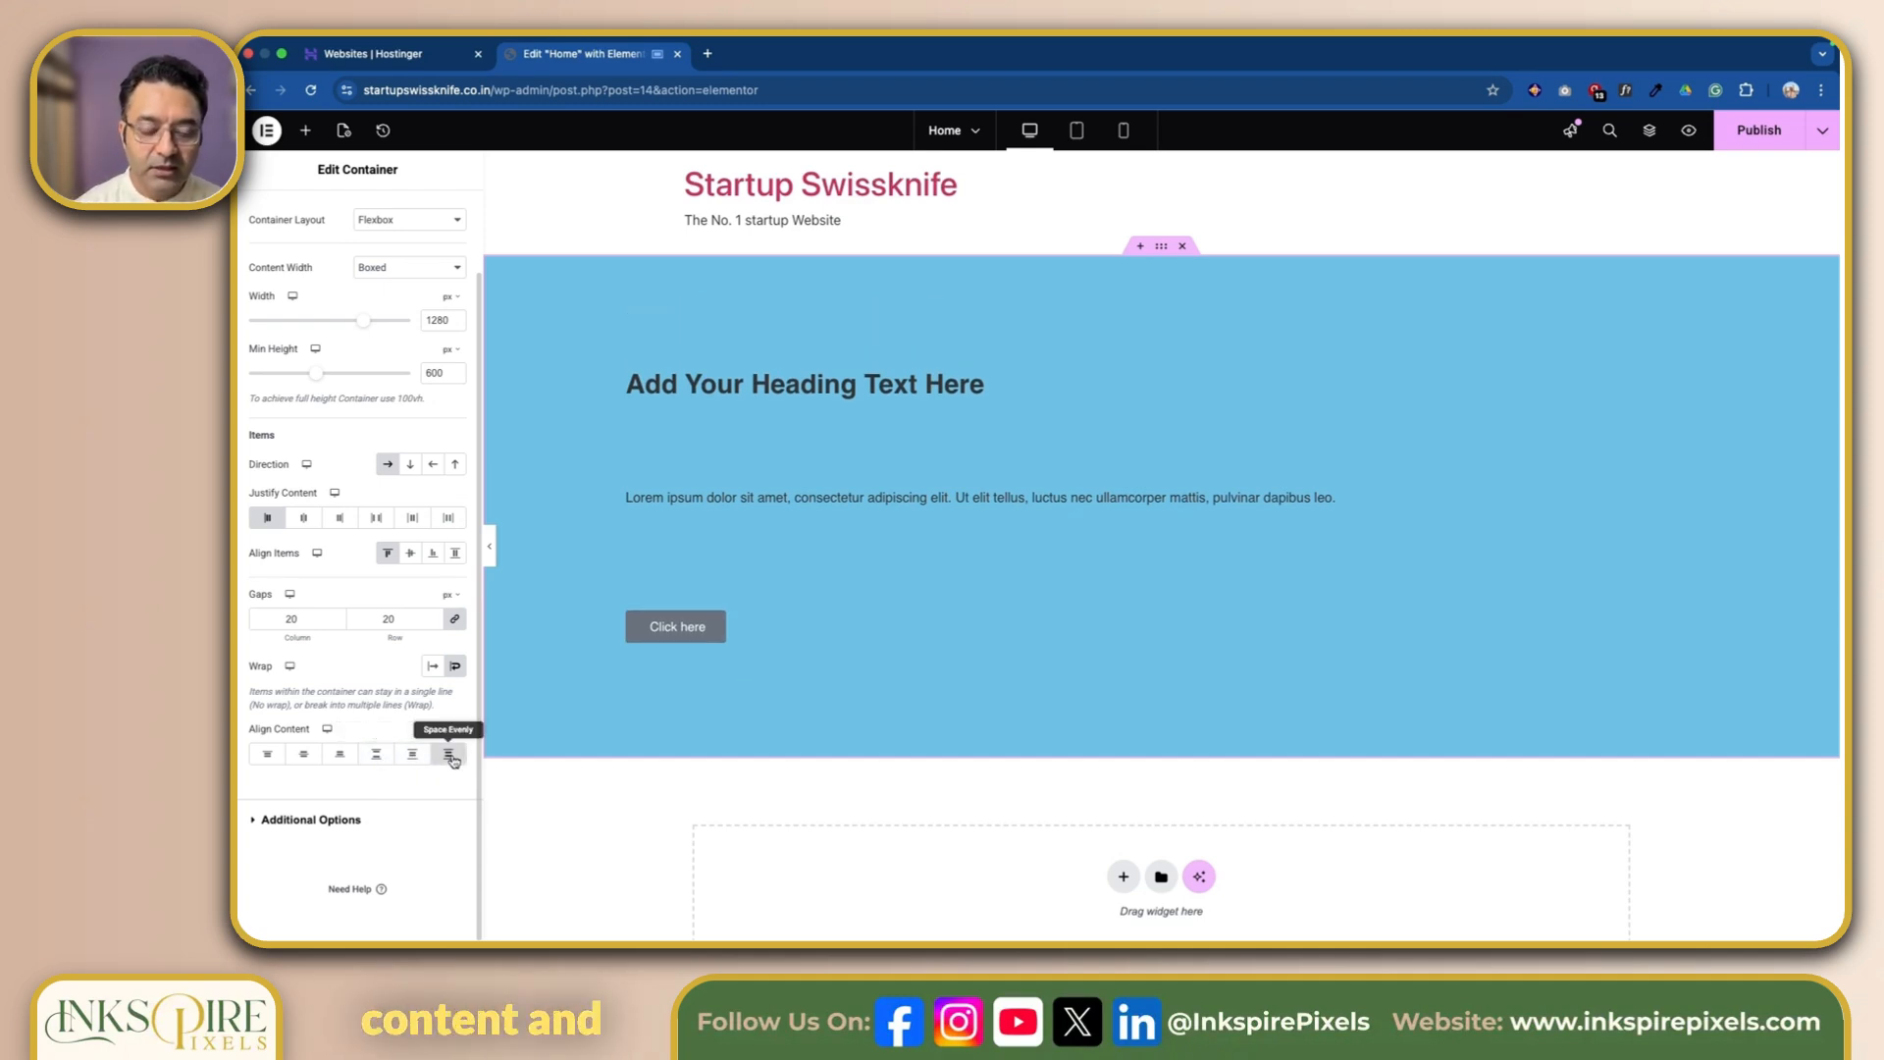
Compare Start and Middle for the container's Align Content, settle on Start, and expand the Container layout settings.
click(268, 755)
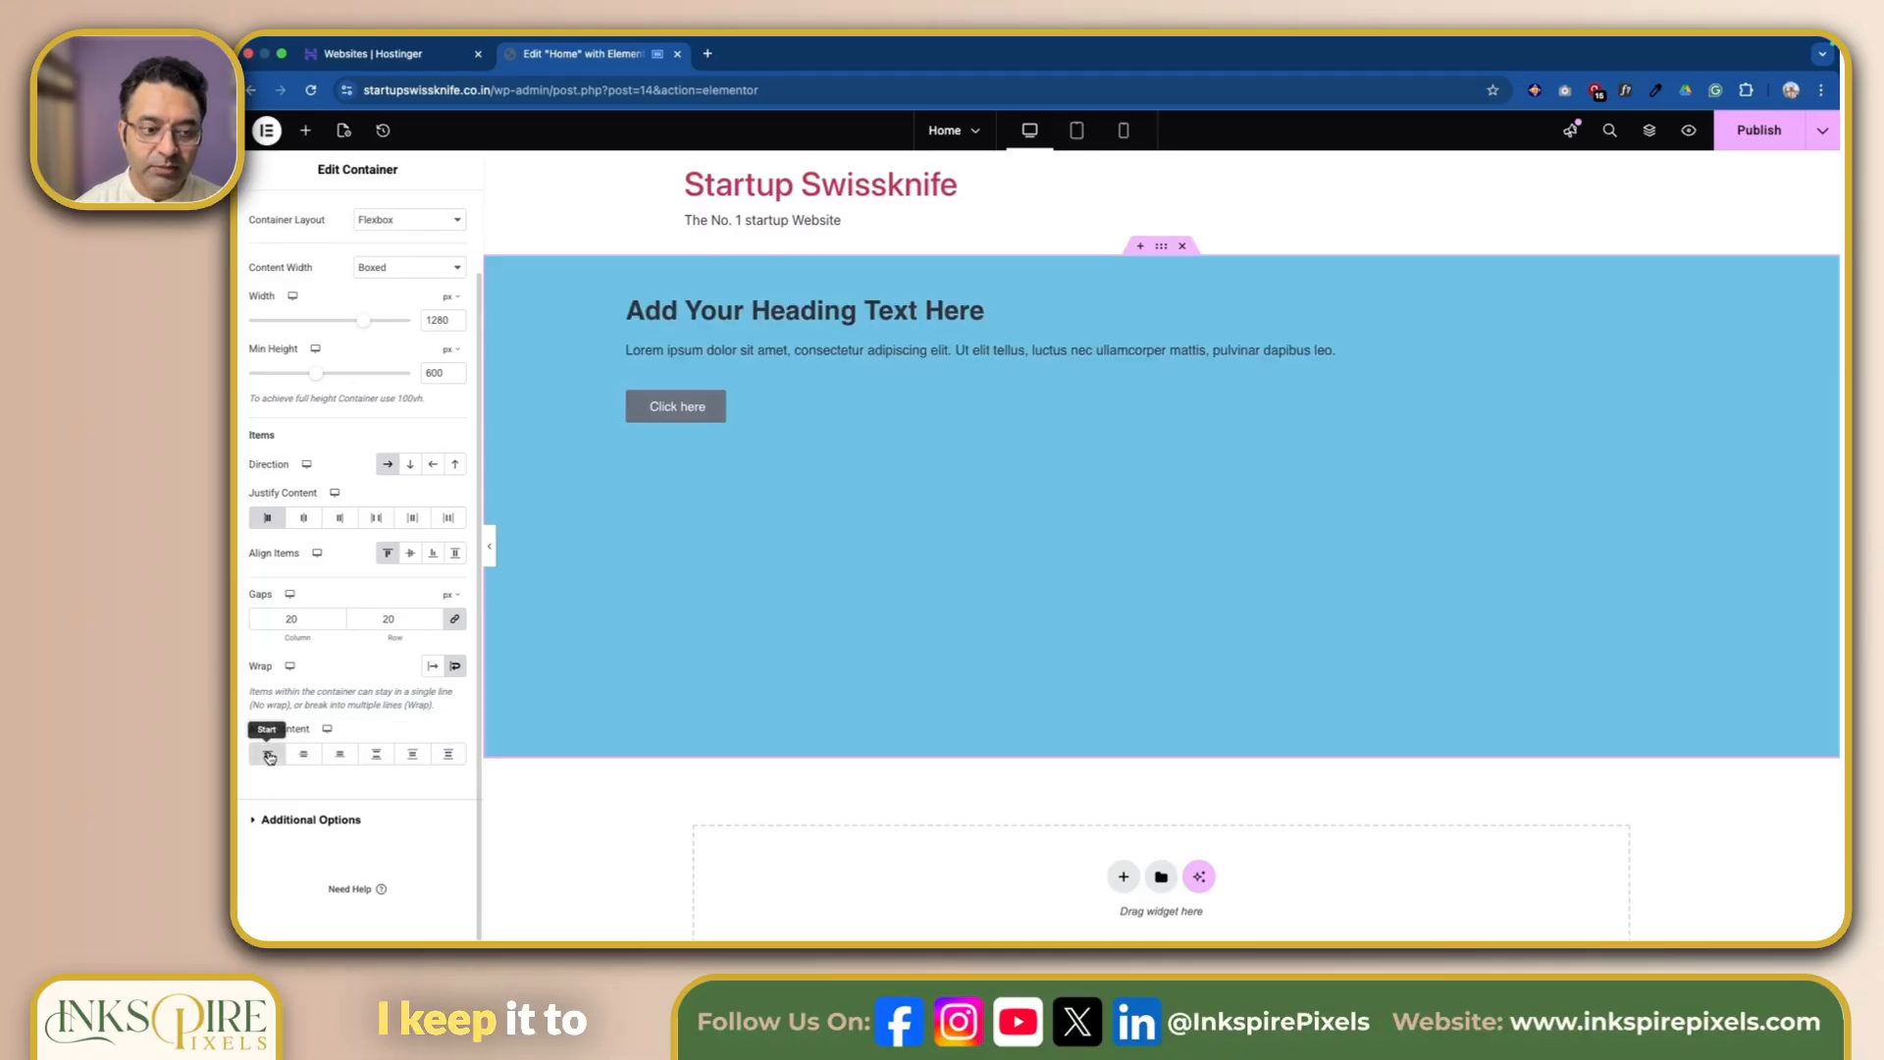
click(304, 756)
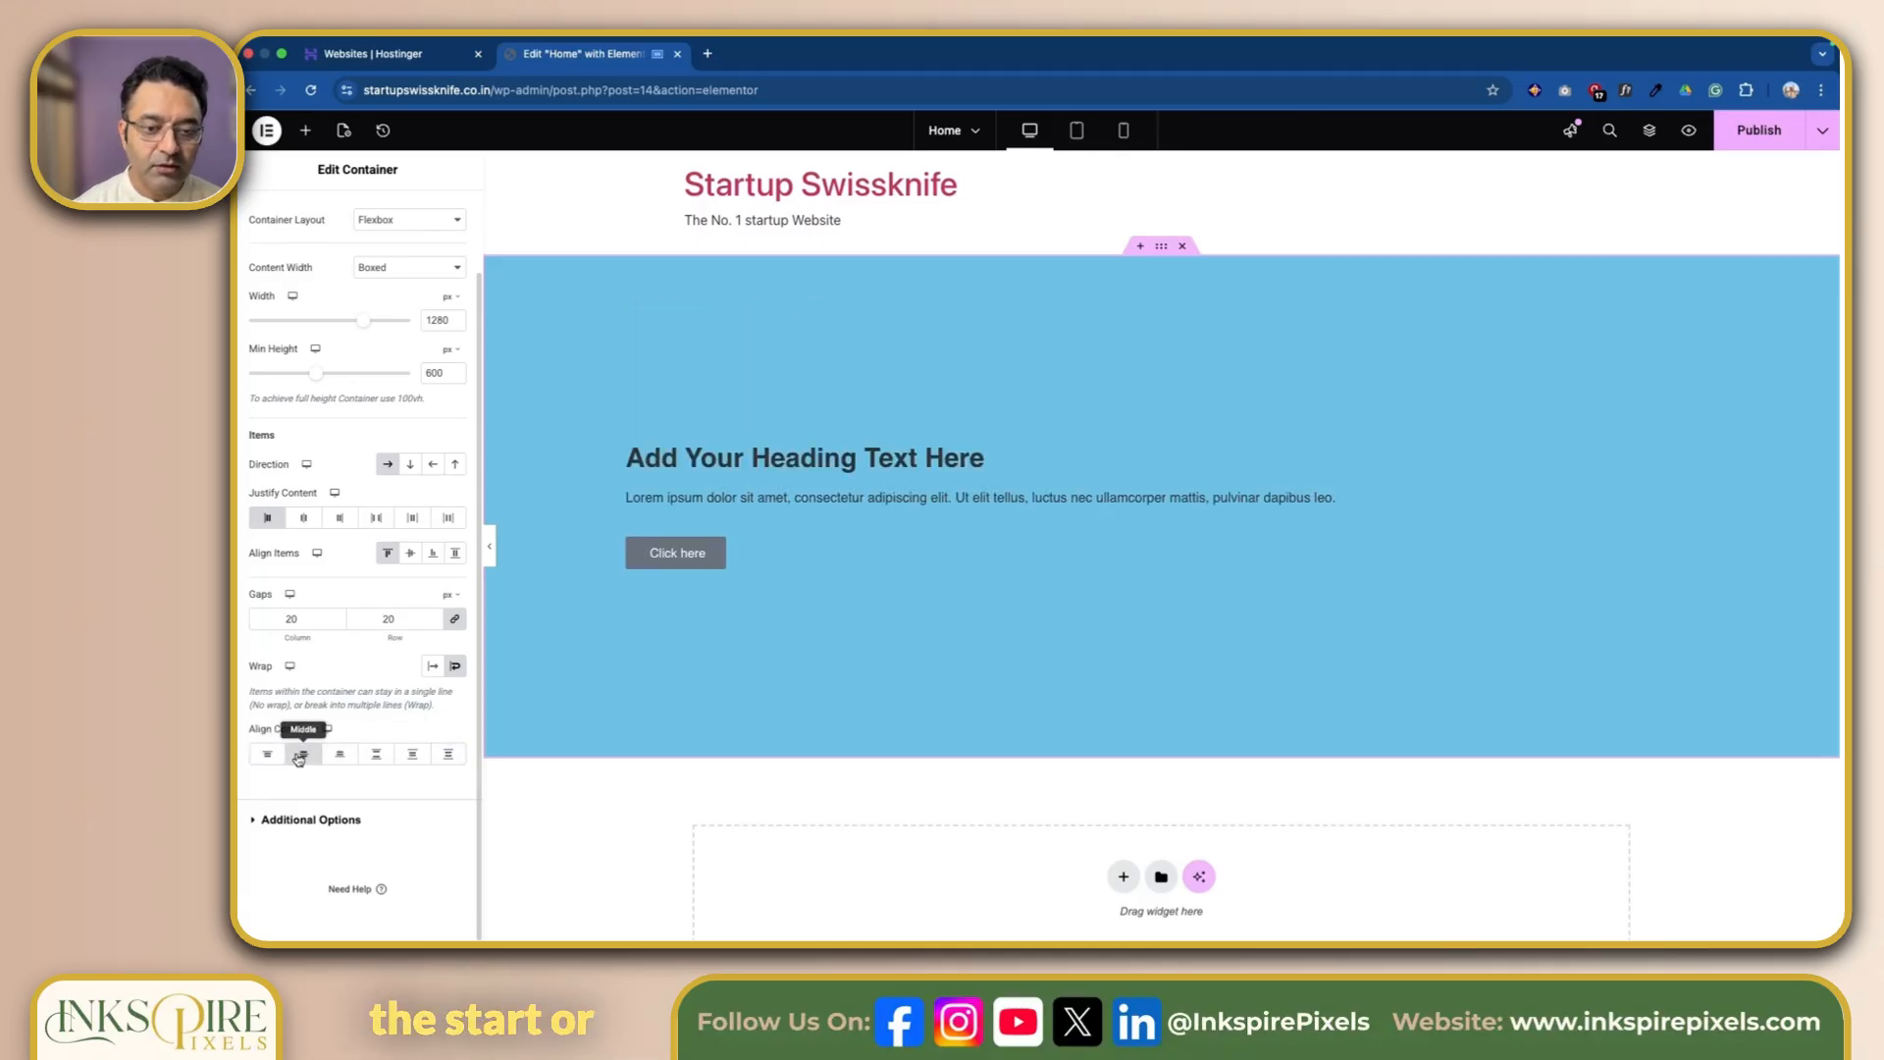
click(263, 760)
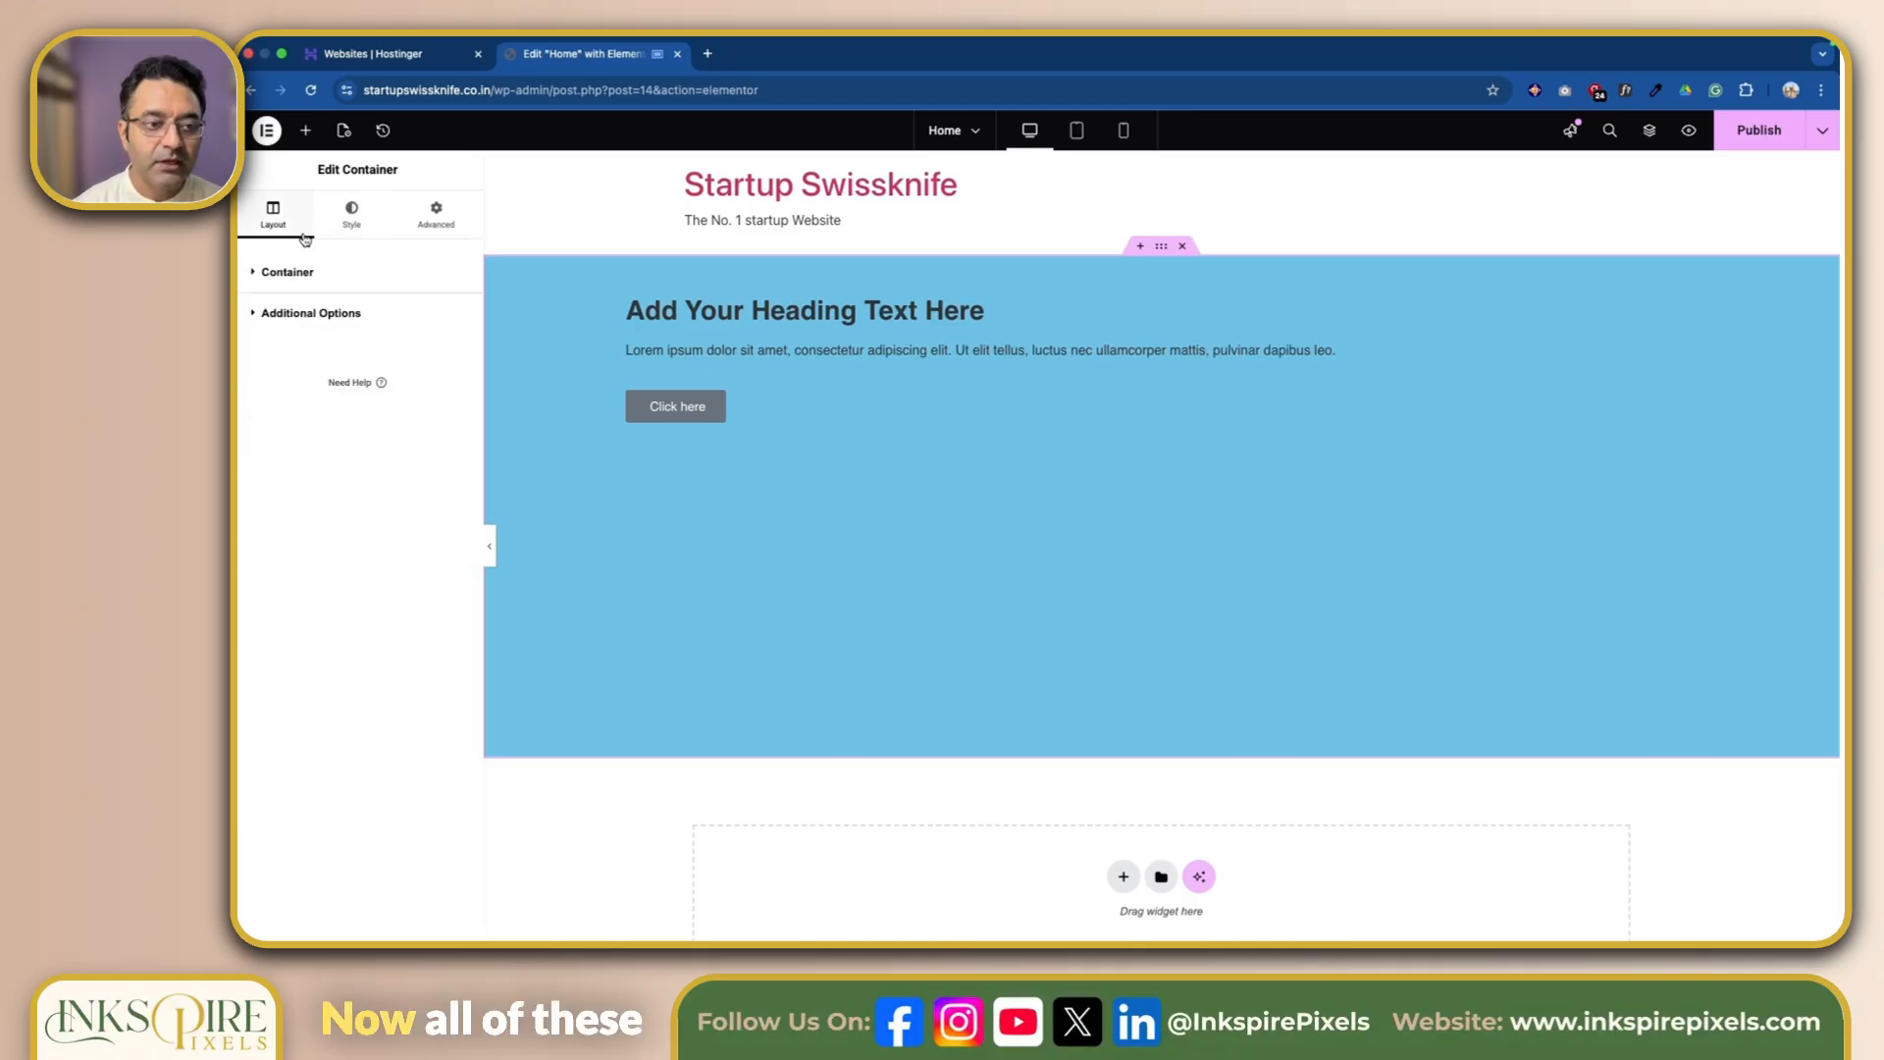
click(258, 272)
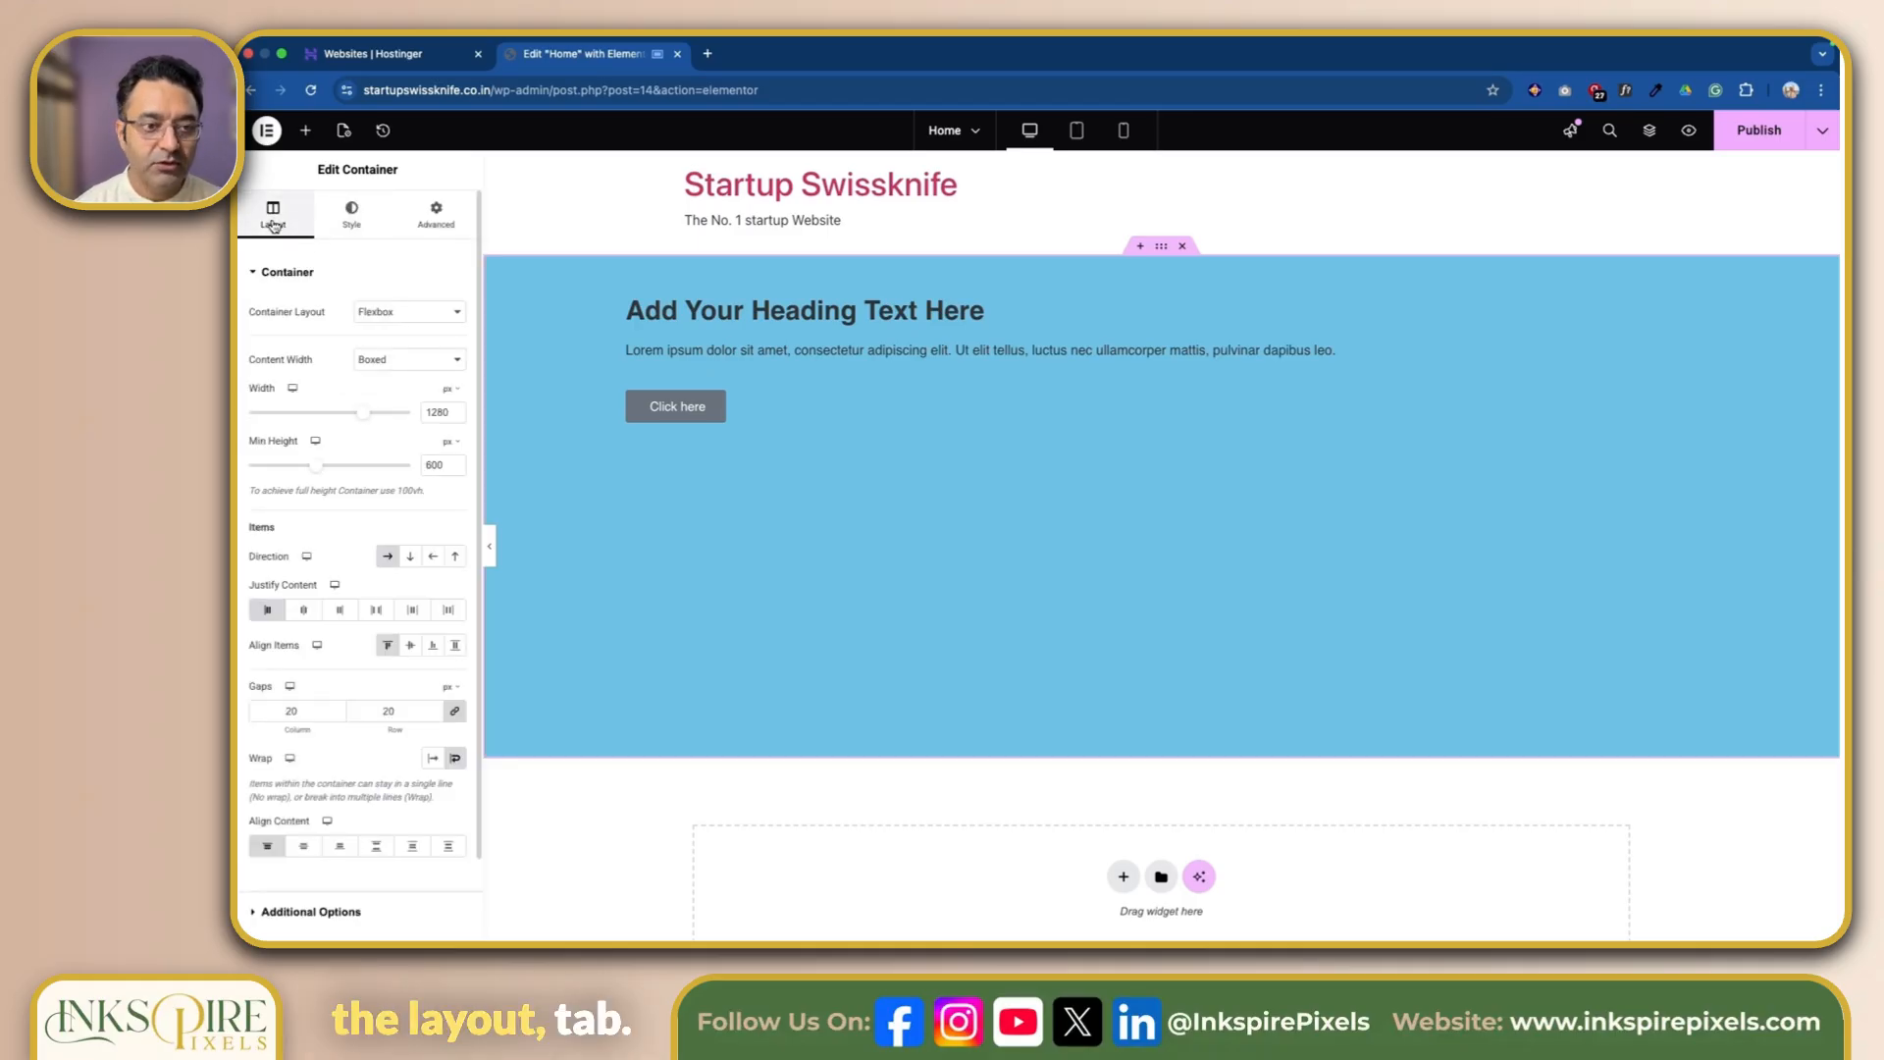
Keep the container's background type as Classic and set its normal background color to the global Accent color.
click(372, 217)
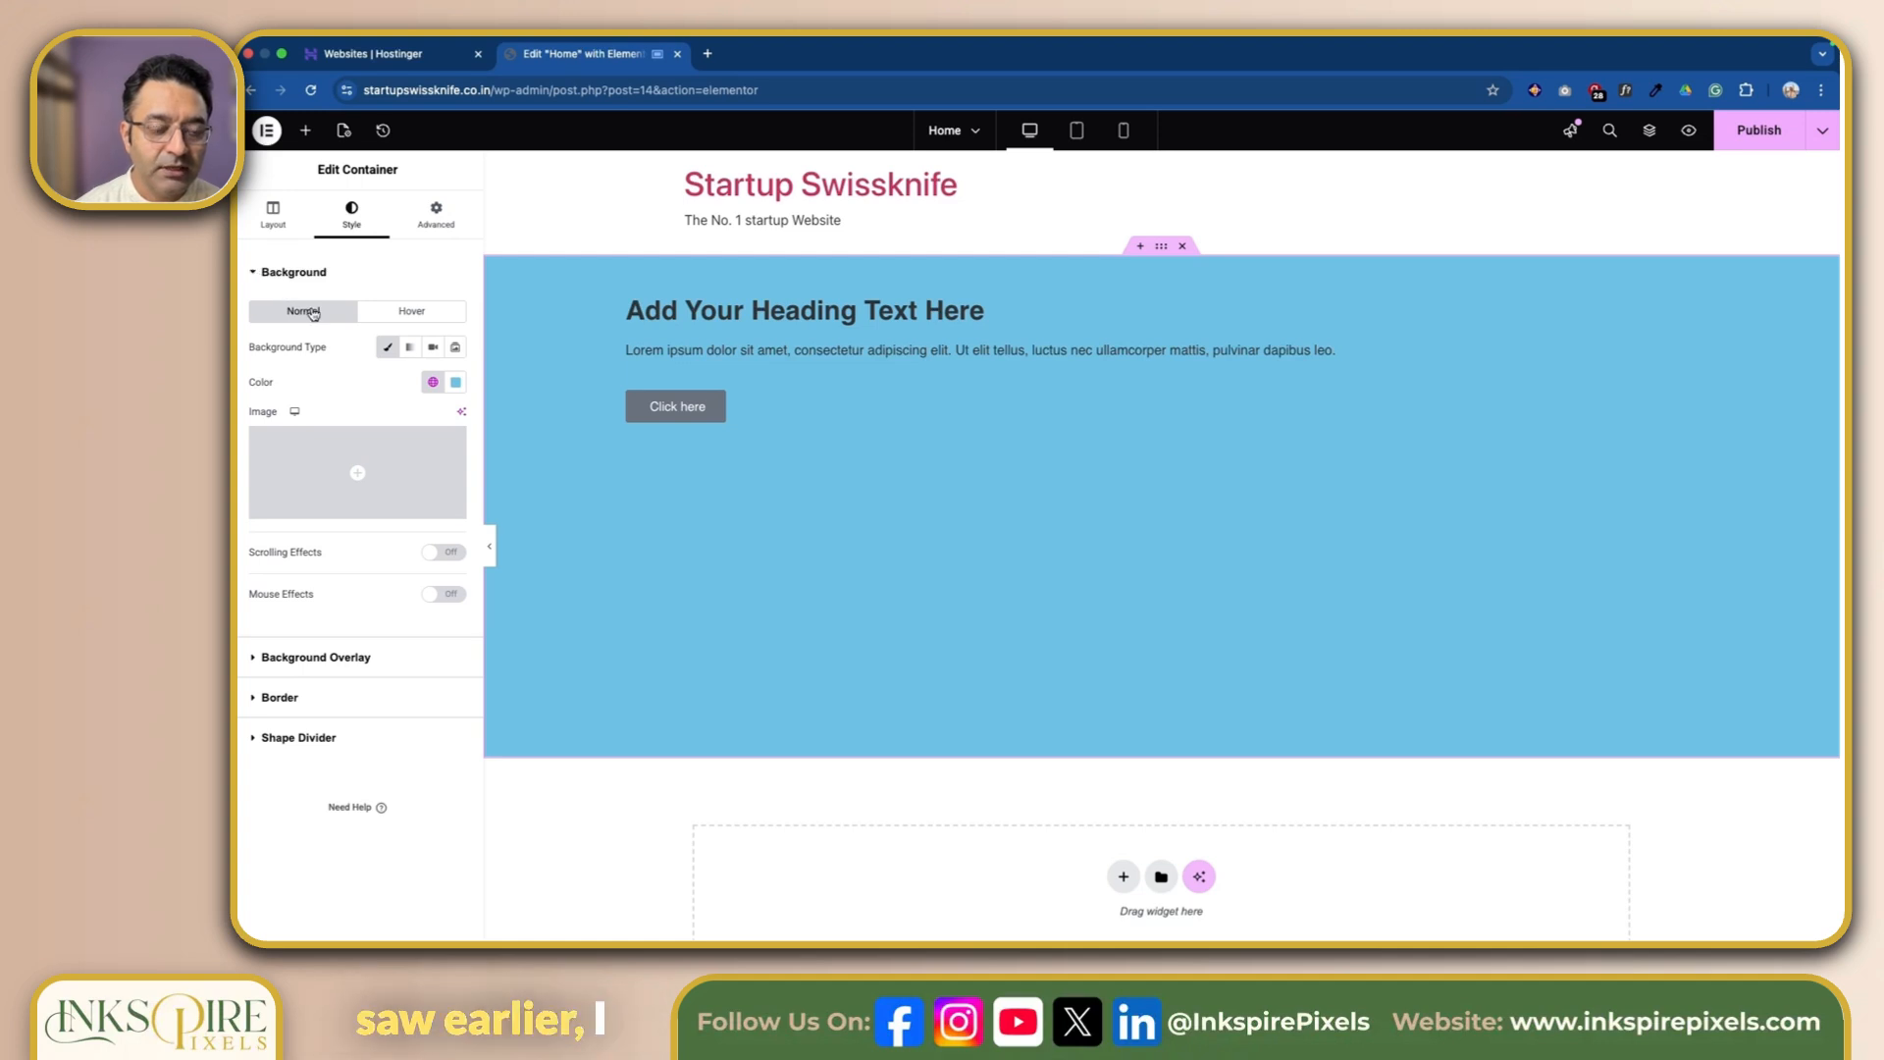
click(393, 350)
click(387, 348)
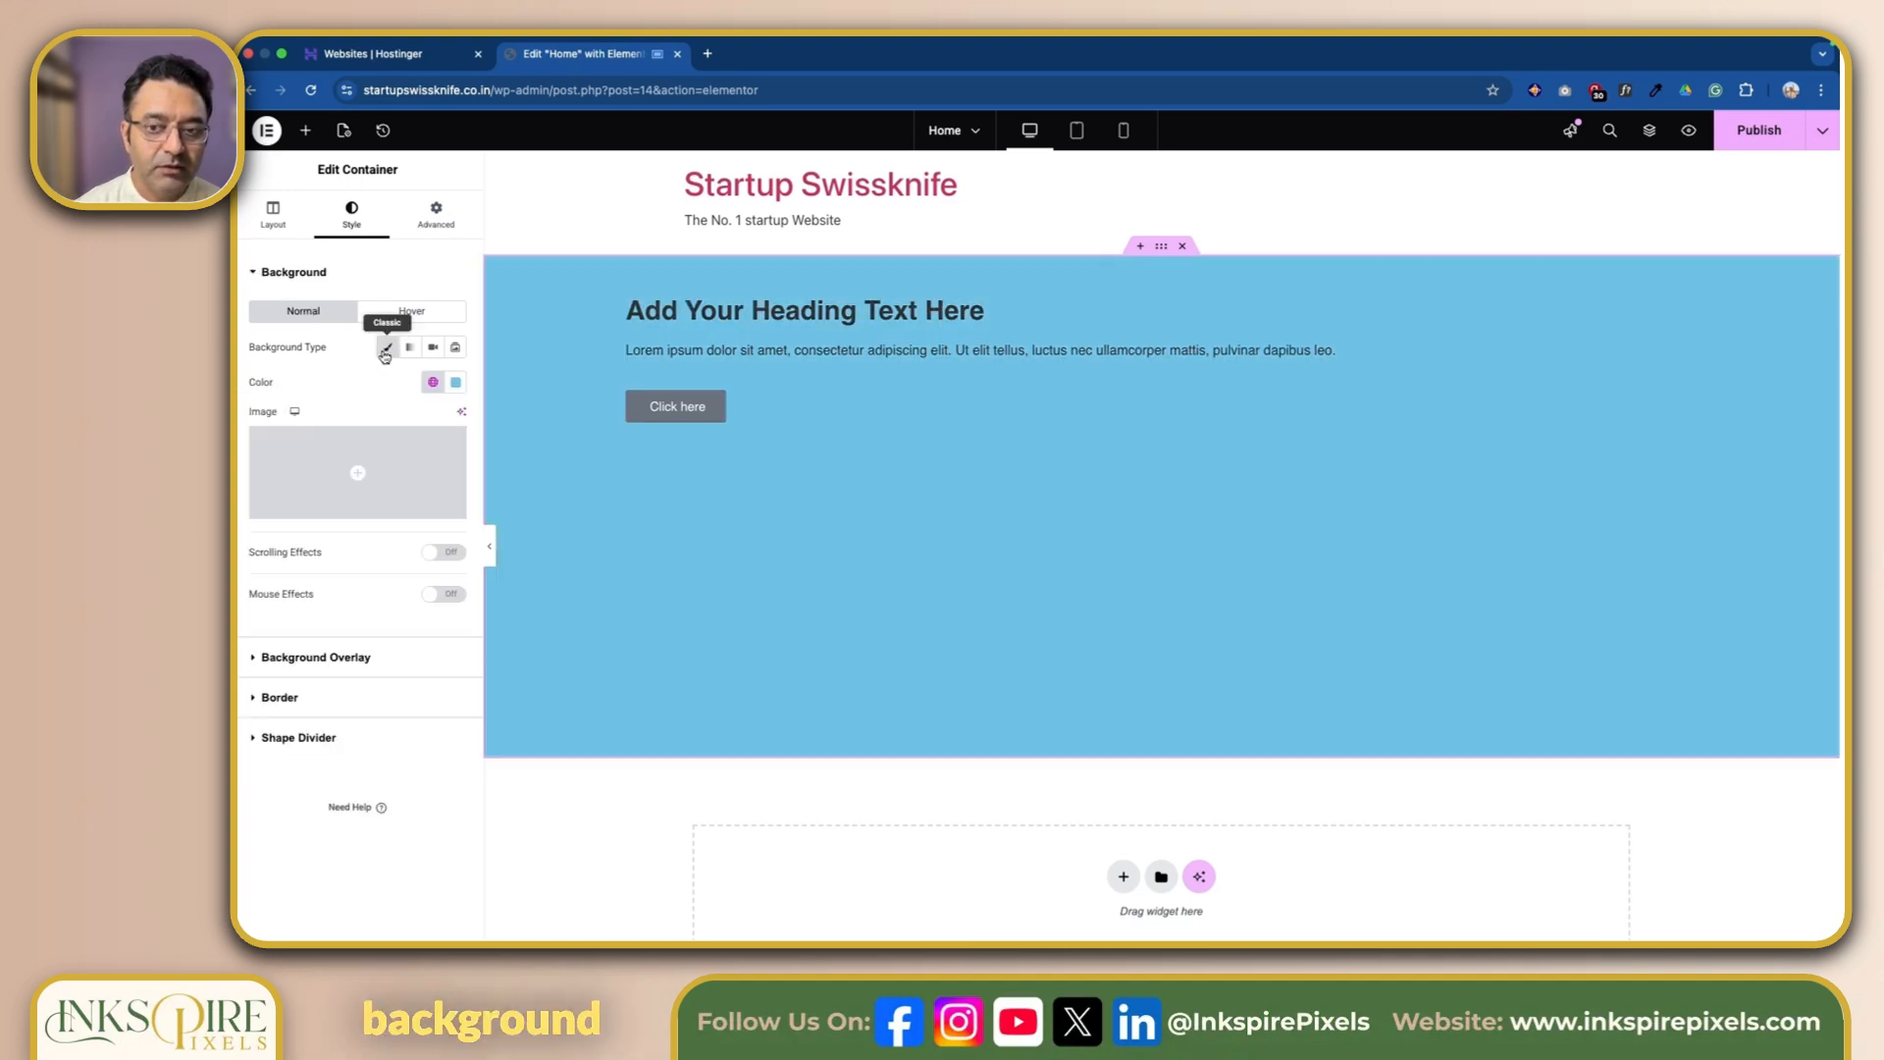
click(434, 383)
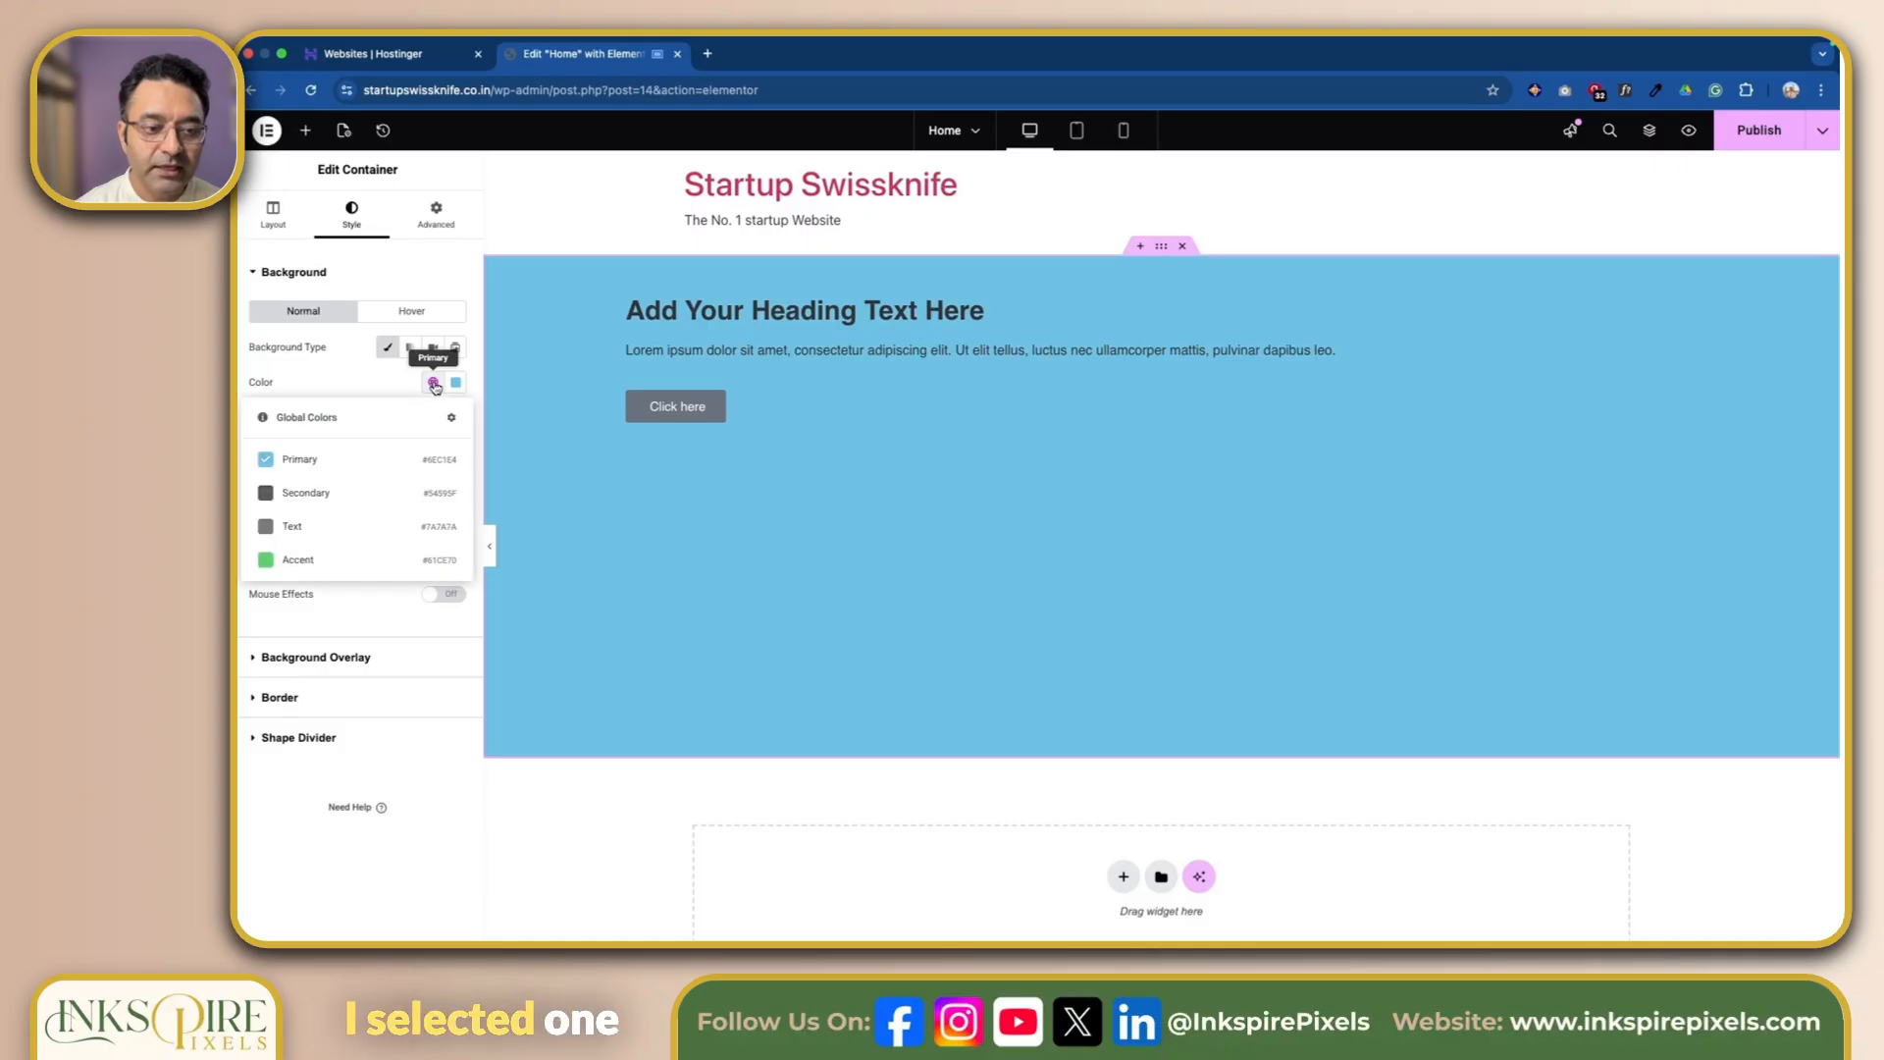
click(318, 567)
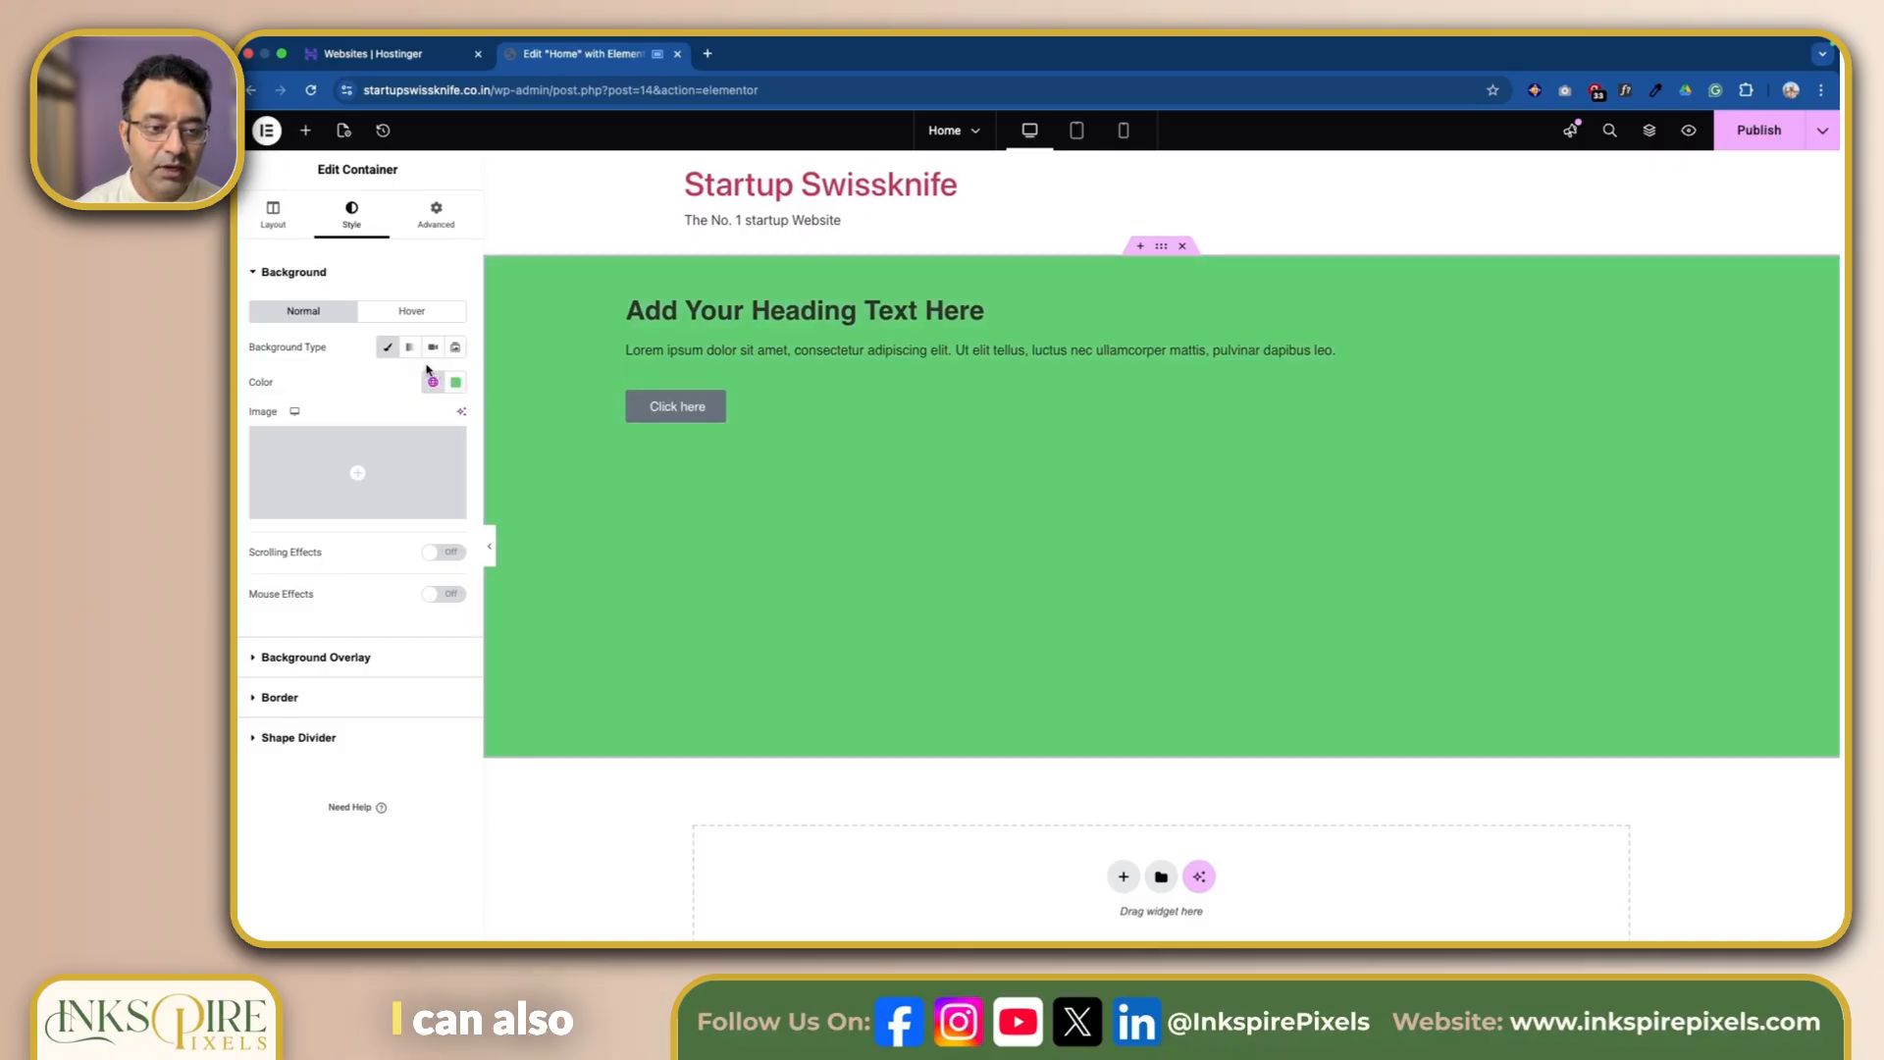
Replace the container's background color with a custom, brighter, more saturated green.
click(455, 383)
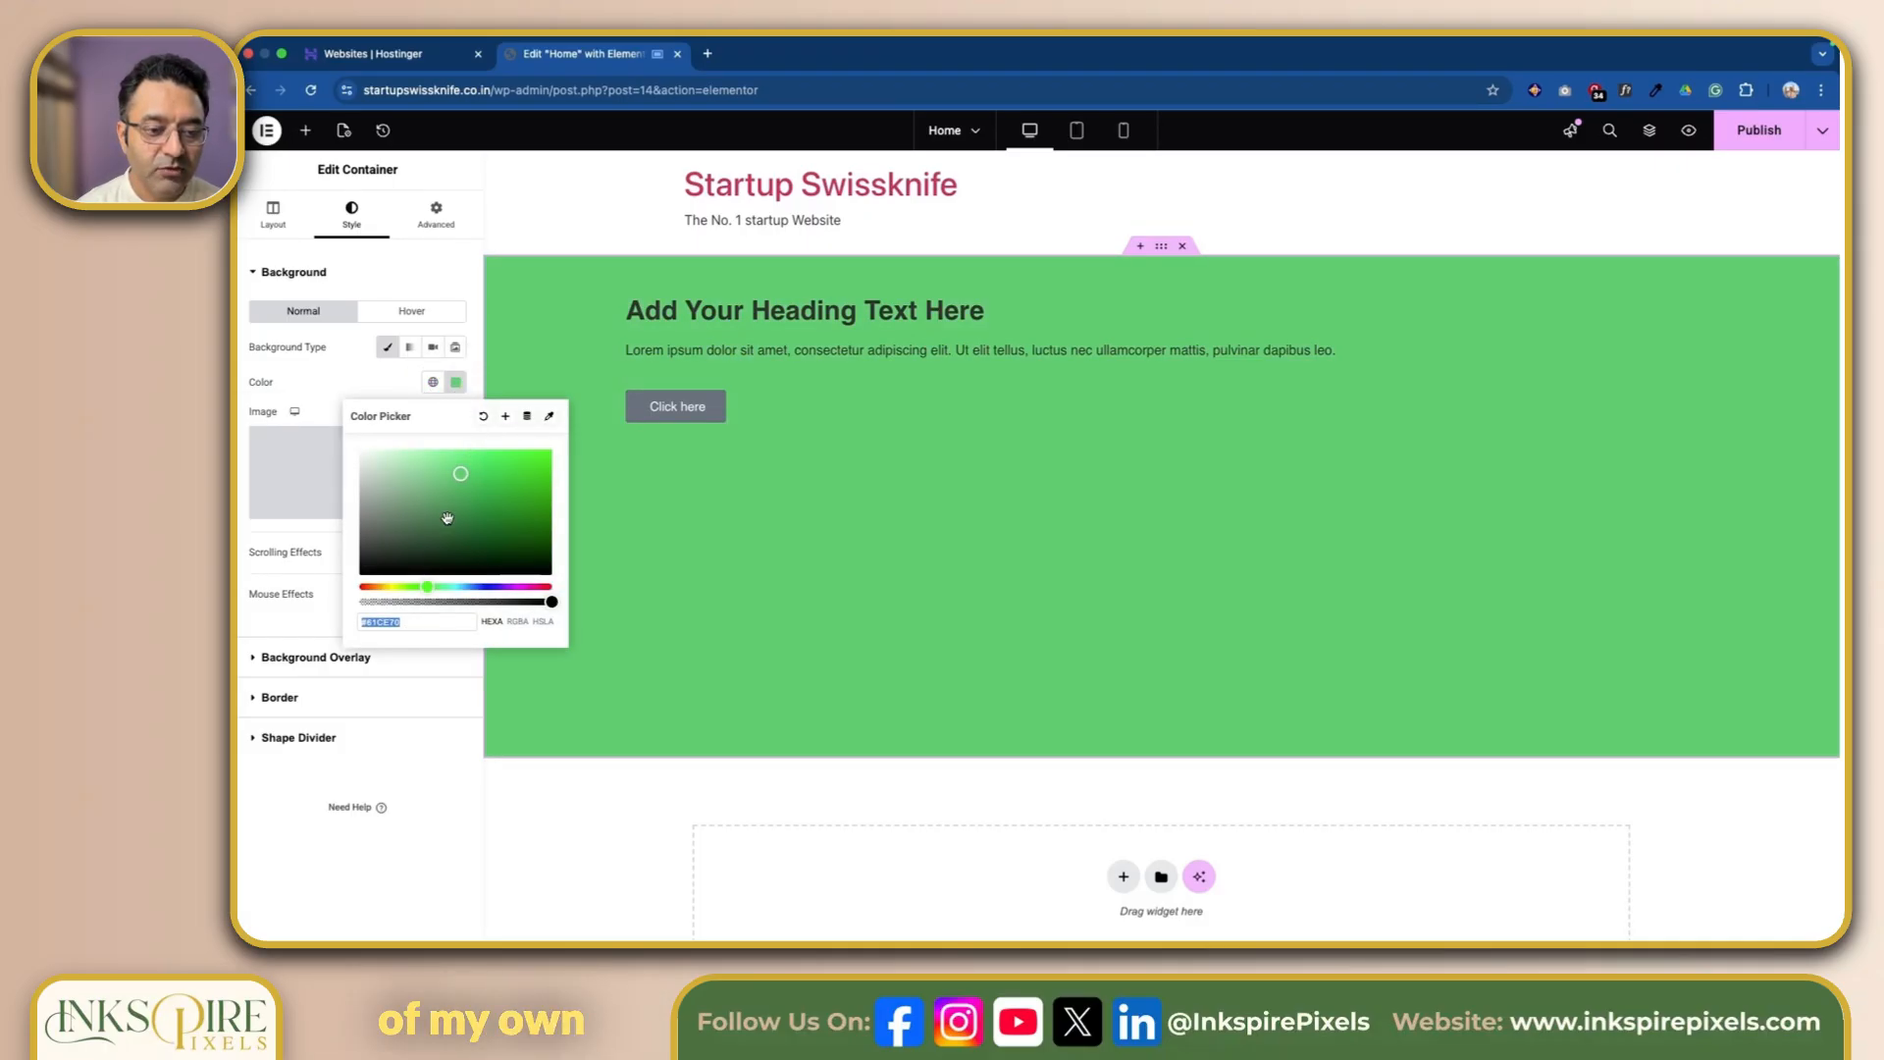
mouse_move(458, 476)
mouse_down()
mouse_move(539, 471)
mouse_move(547, 514)
mouse_move(486, 547)
mouse_move(535, 463)
mouse_up()
drag(407, 626, 344, 625)
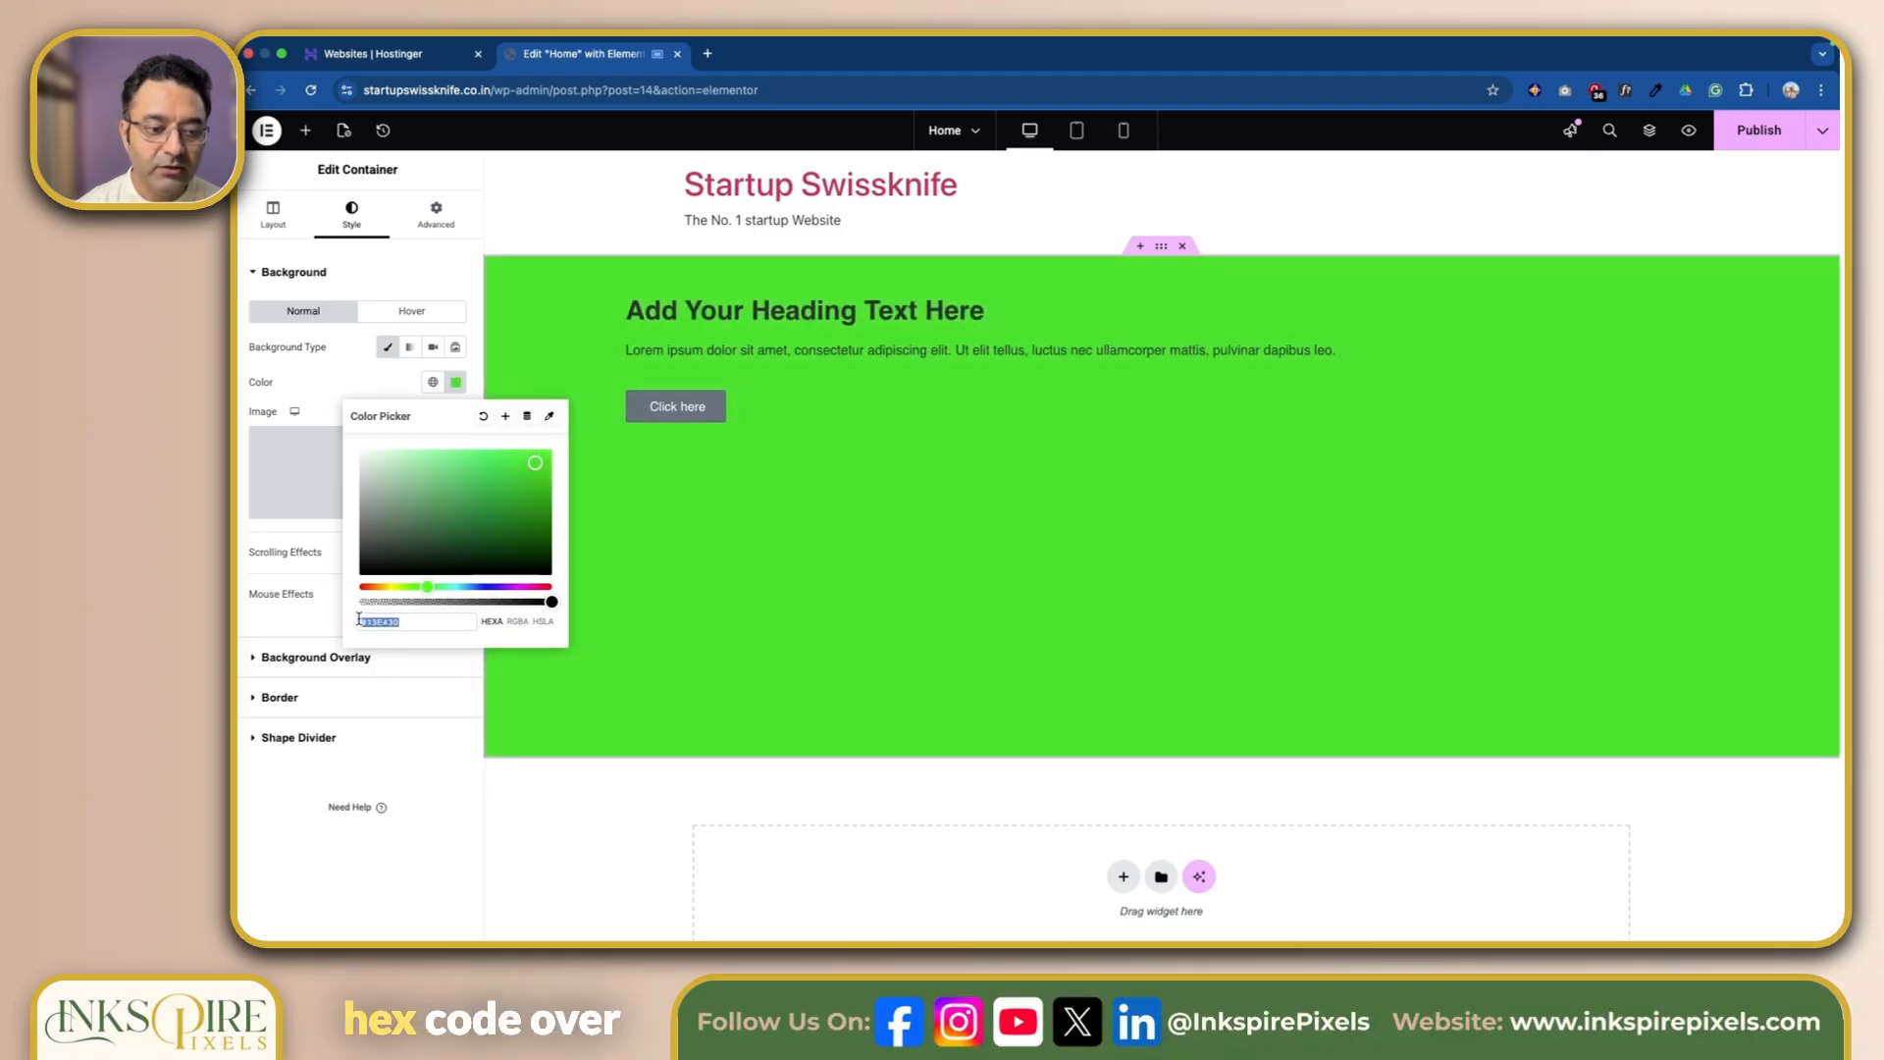
click(342, 371)
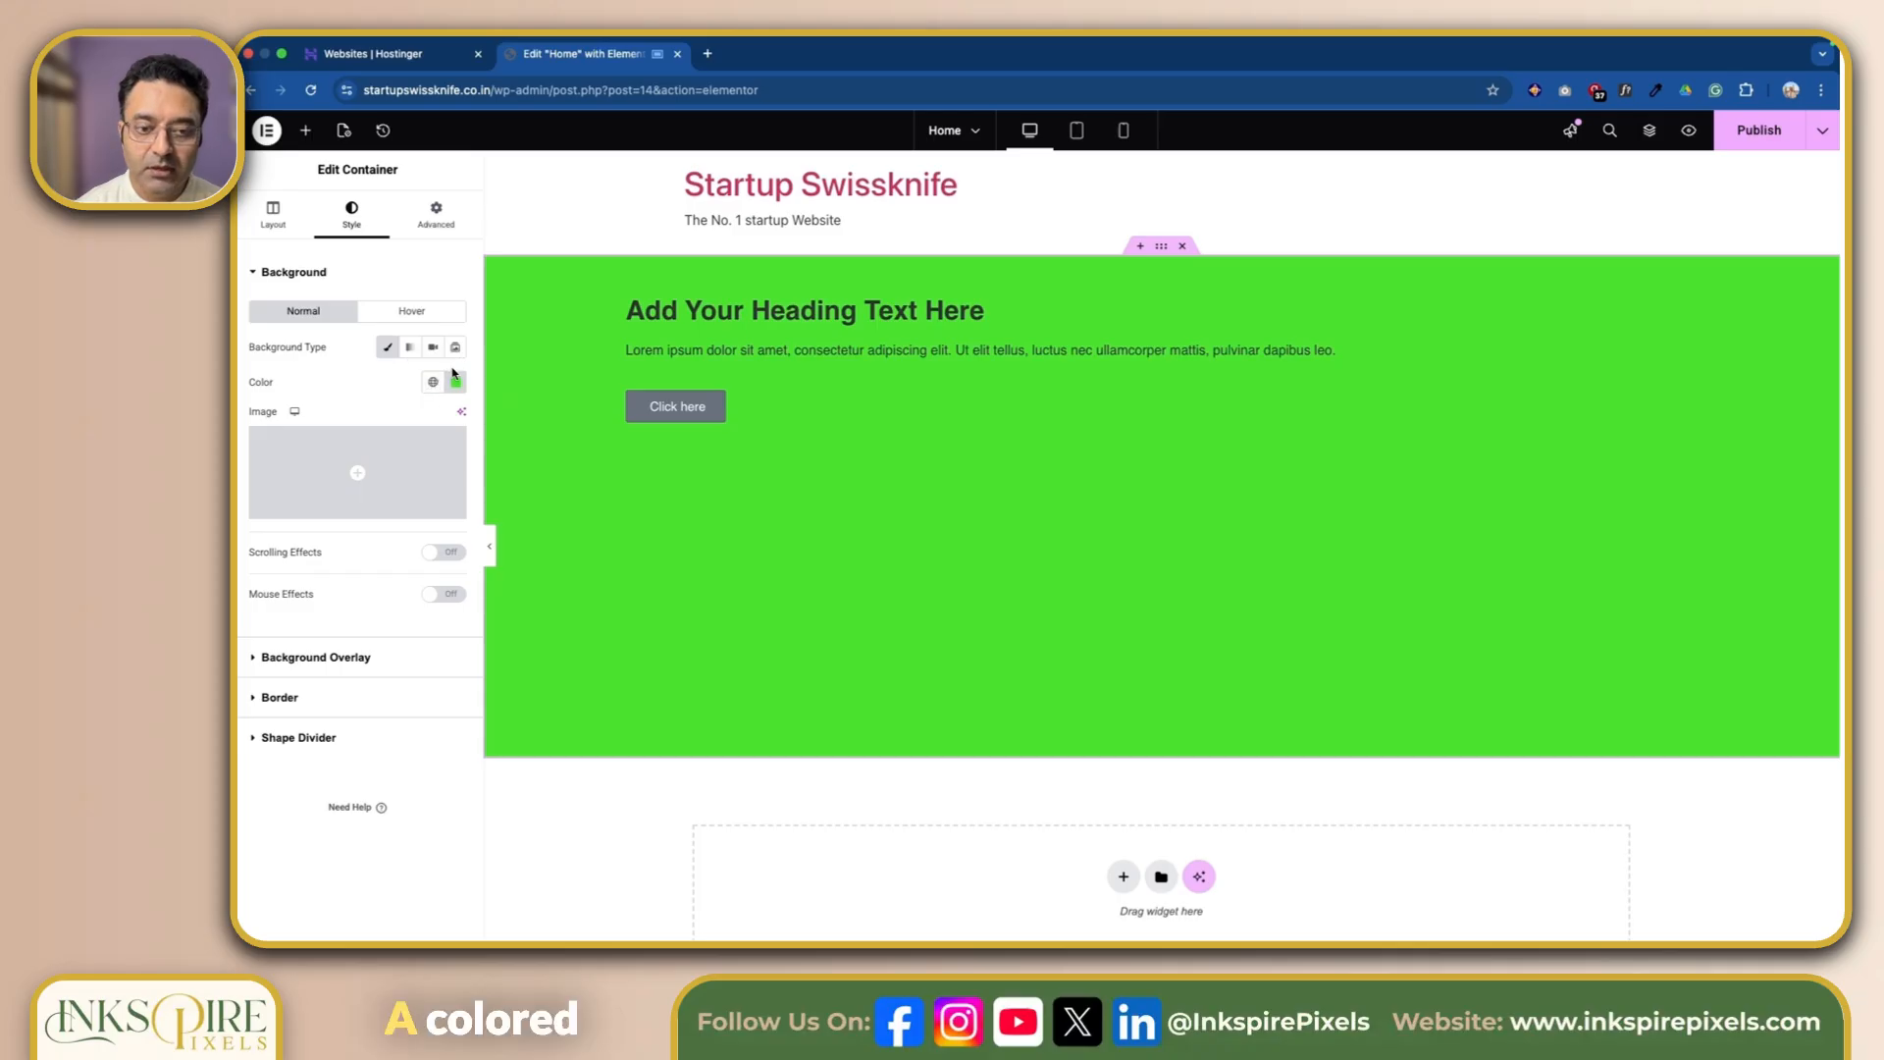
mouse_move(350, 450)
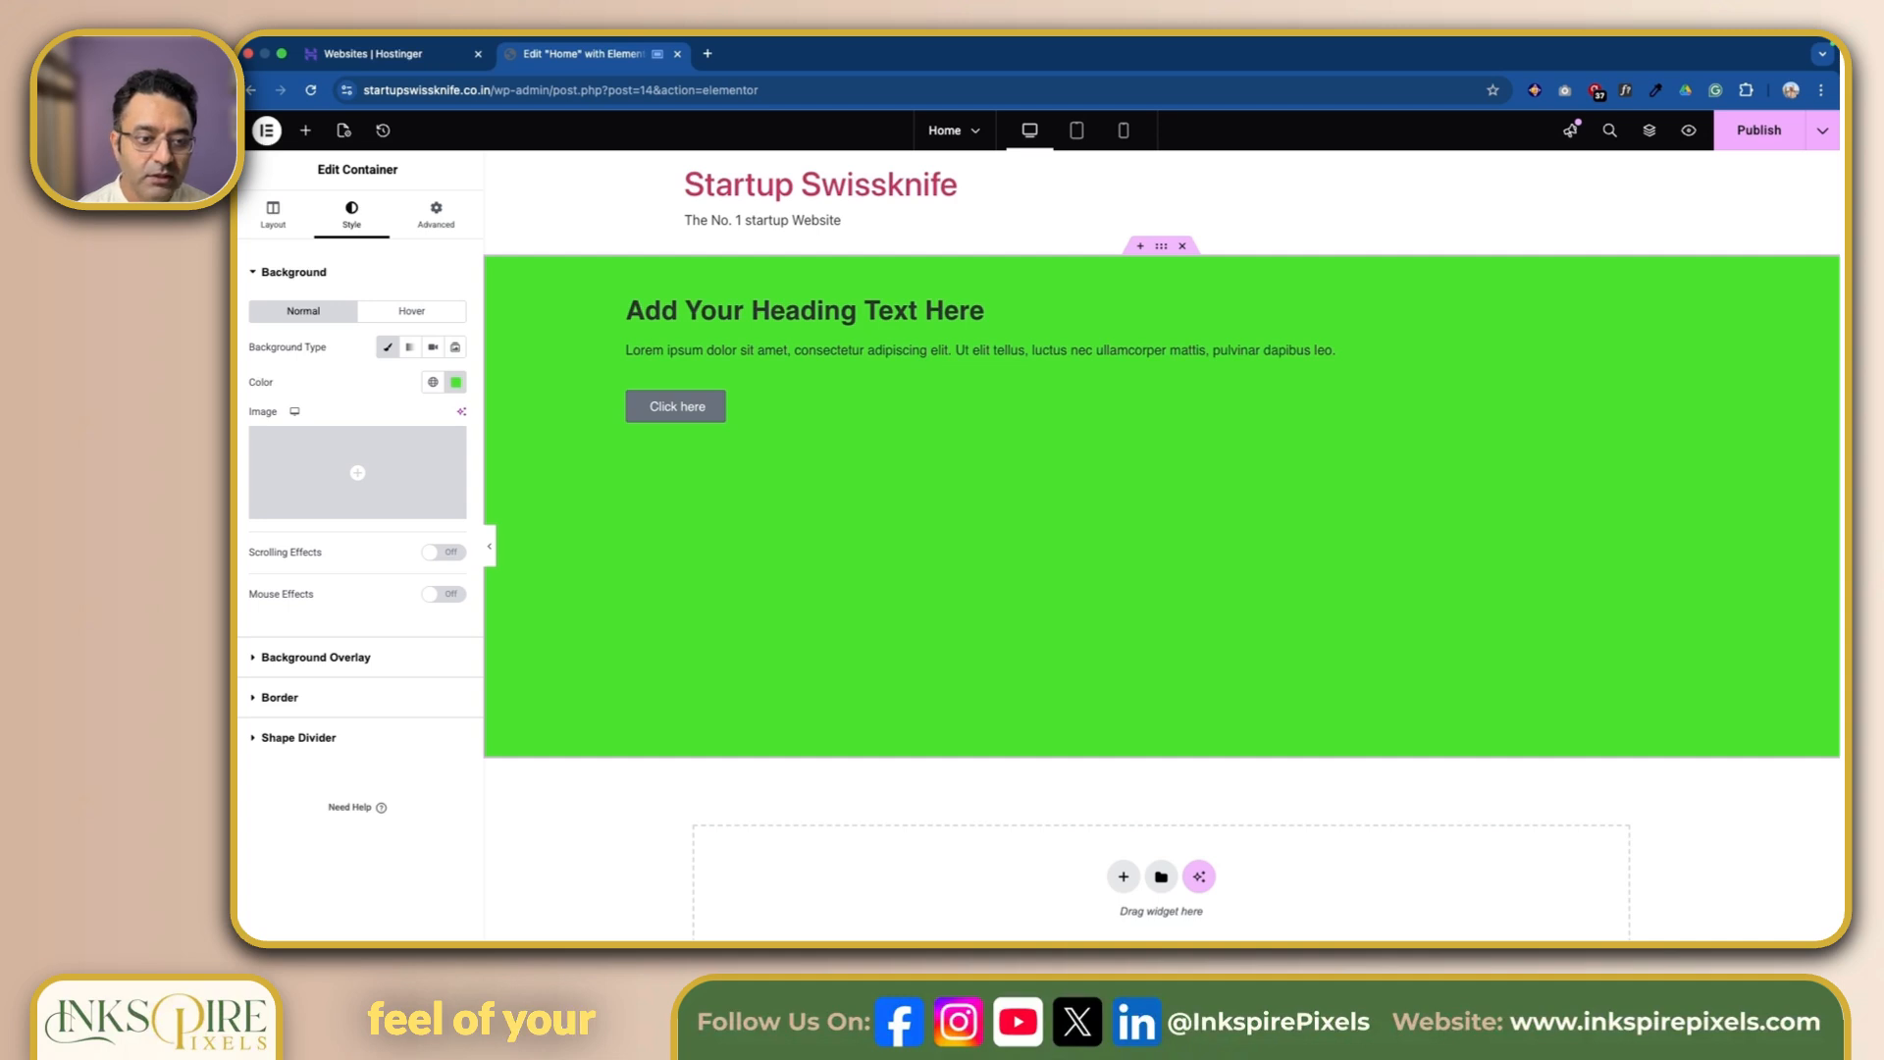
Add a Classic background overlay to the container using the global Primary color at about 0.9 opacity.
click(258, 660)
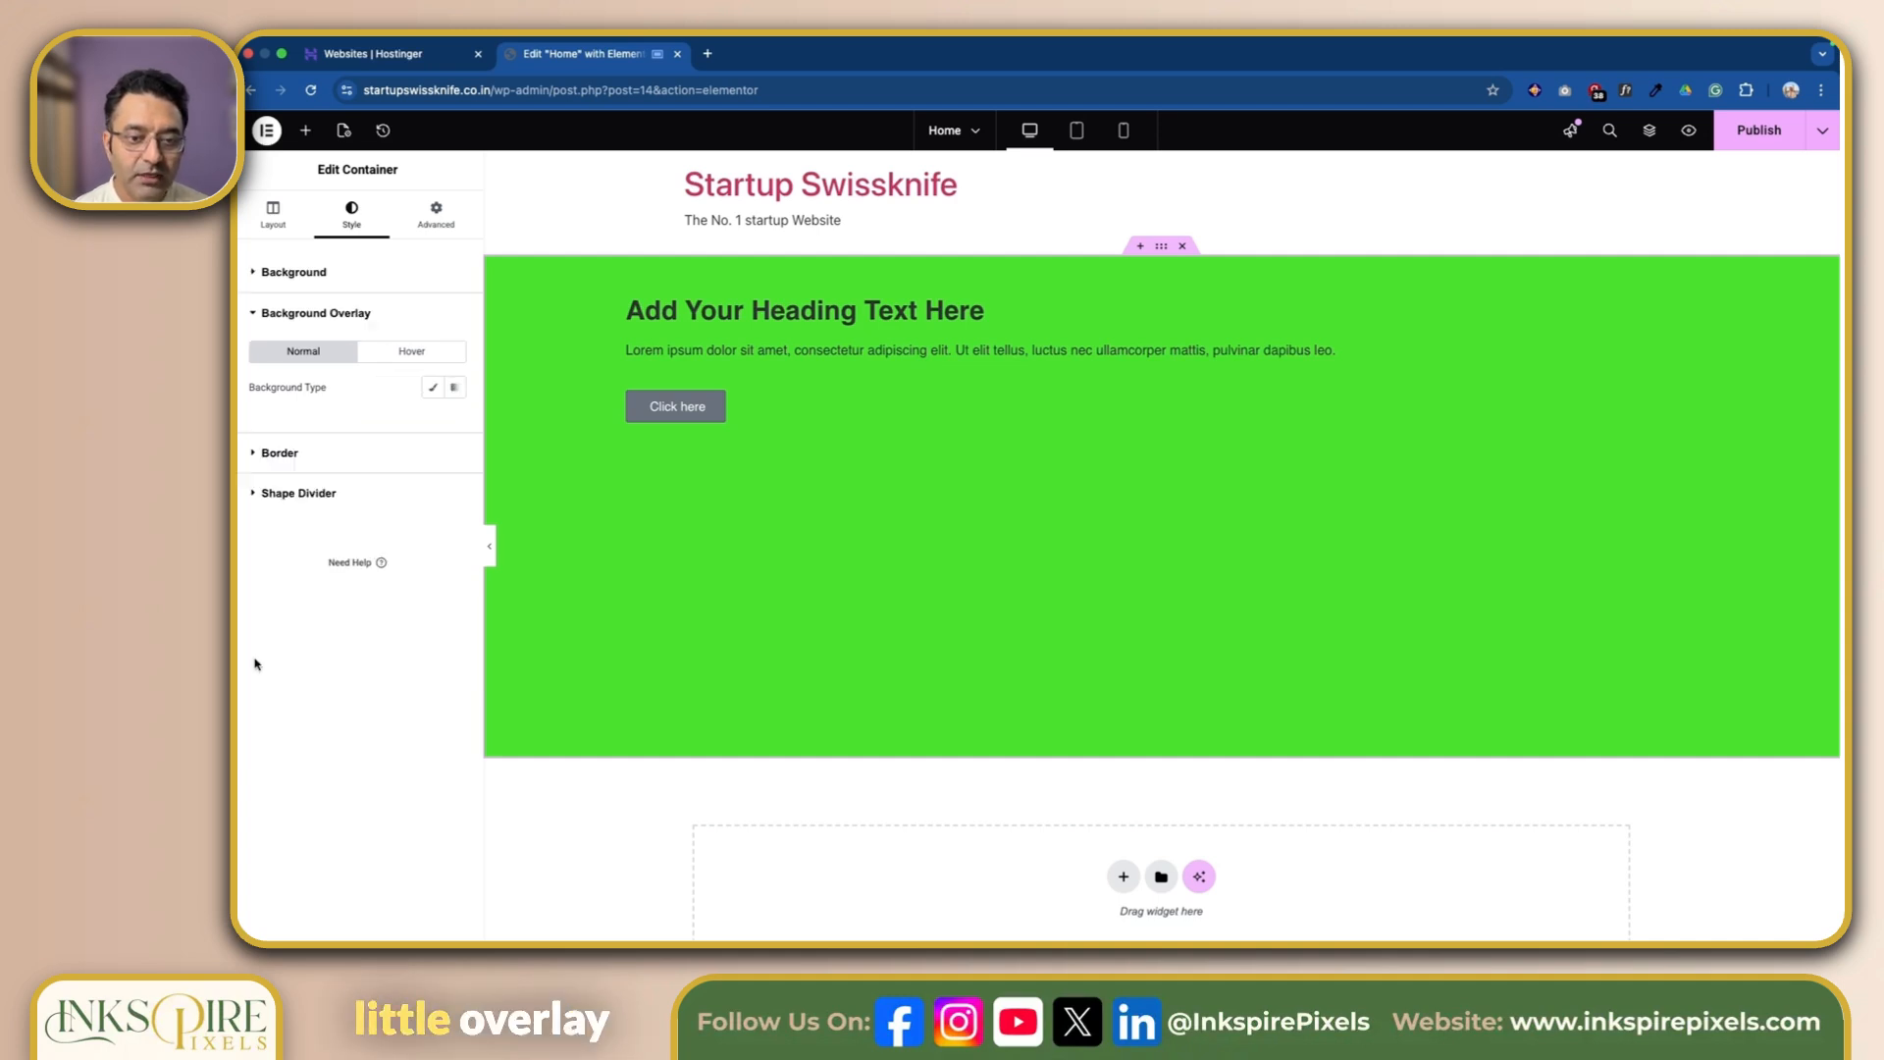
click(442, 390)
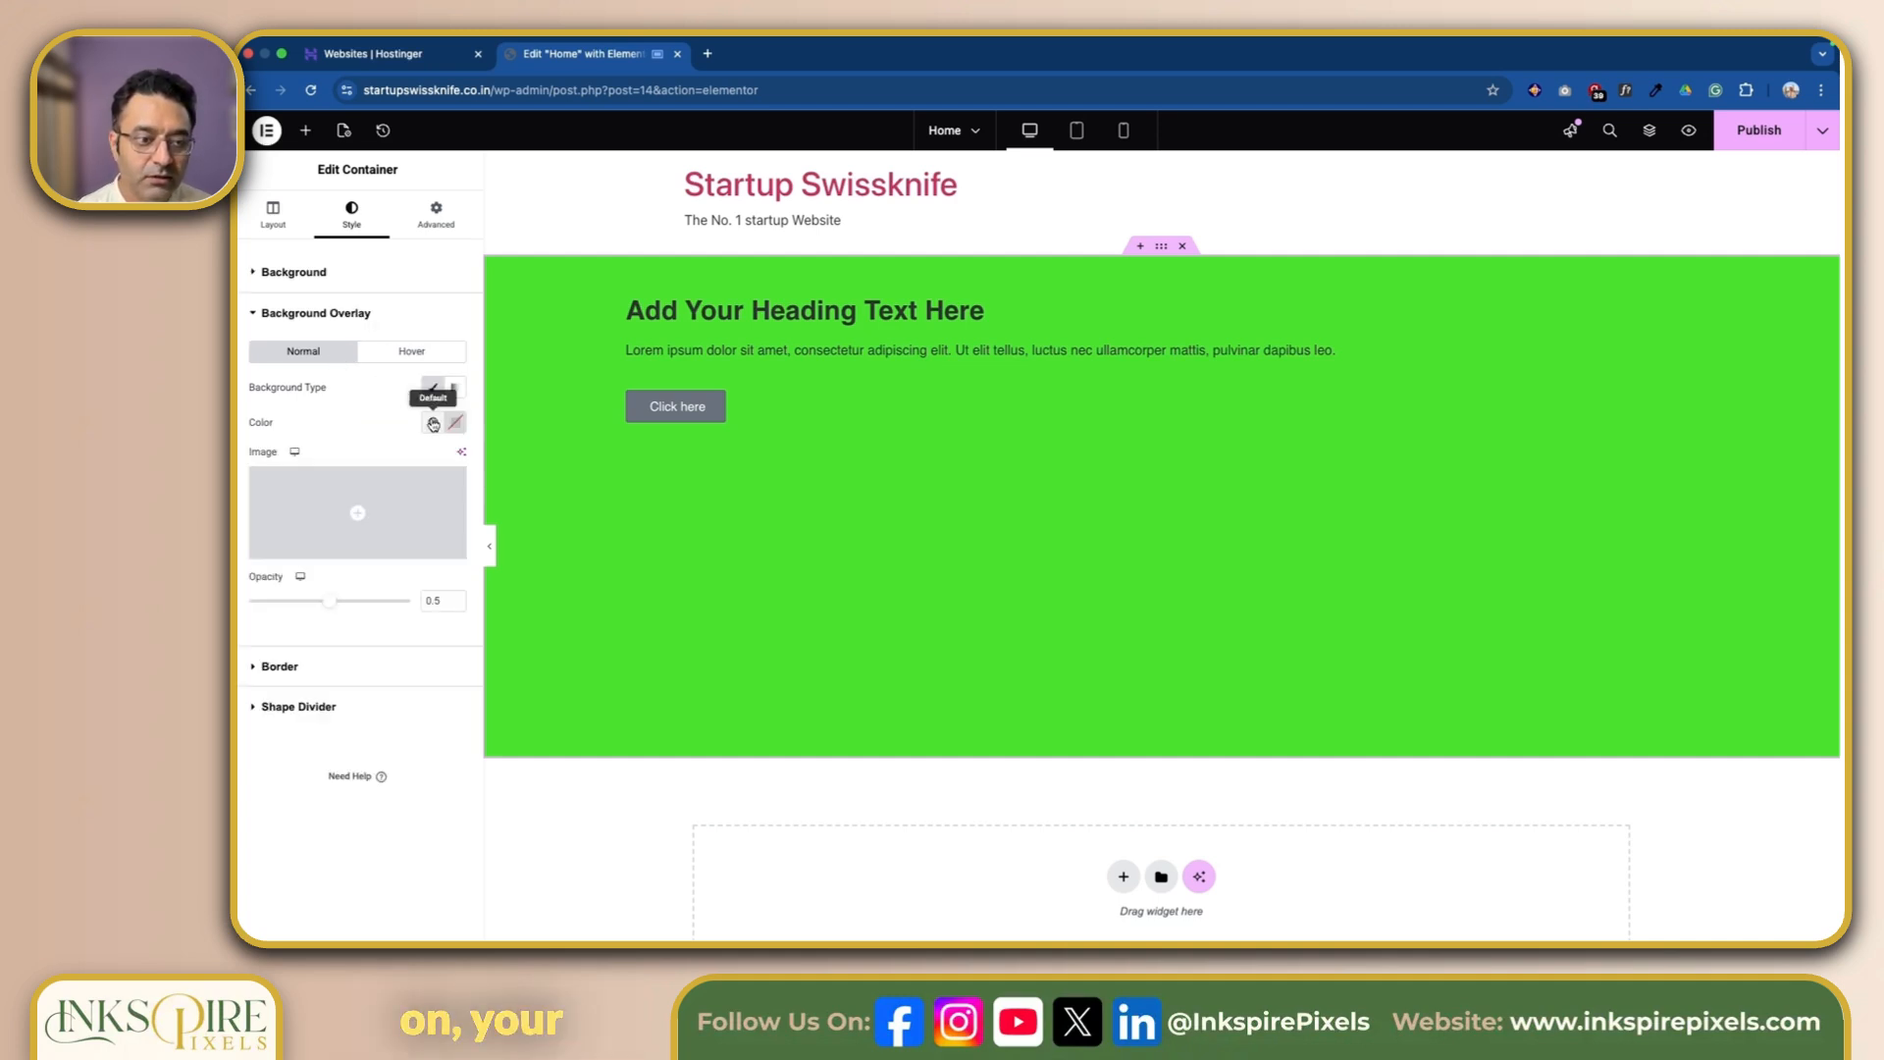
click(433, 423)
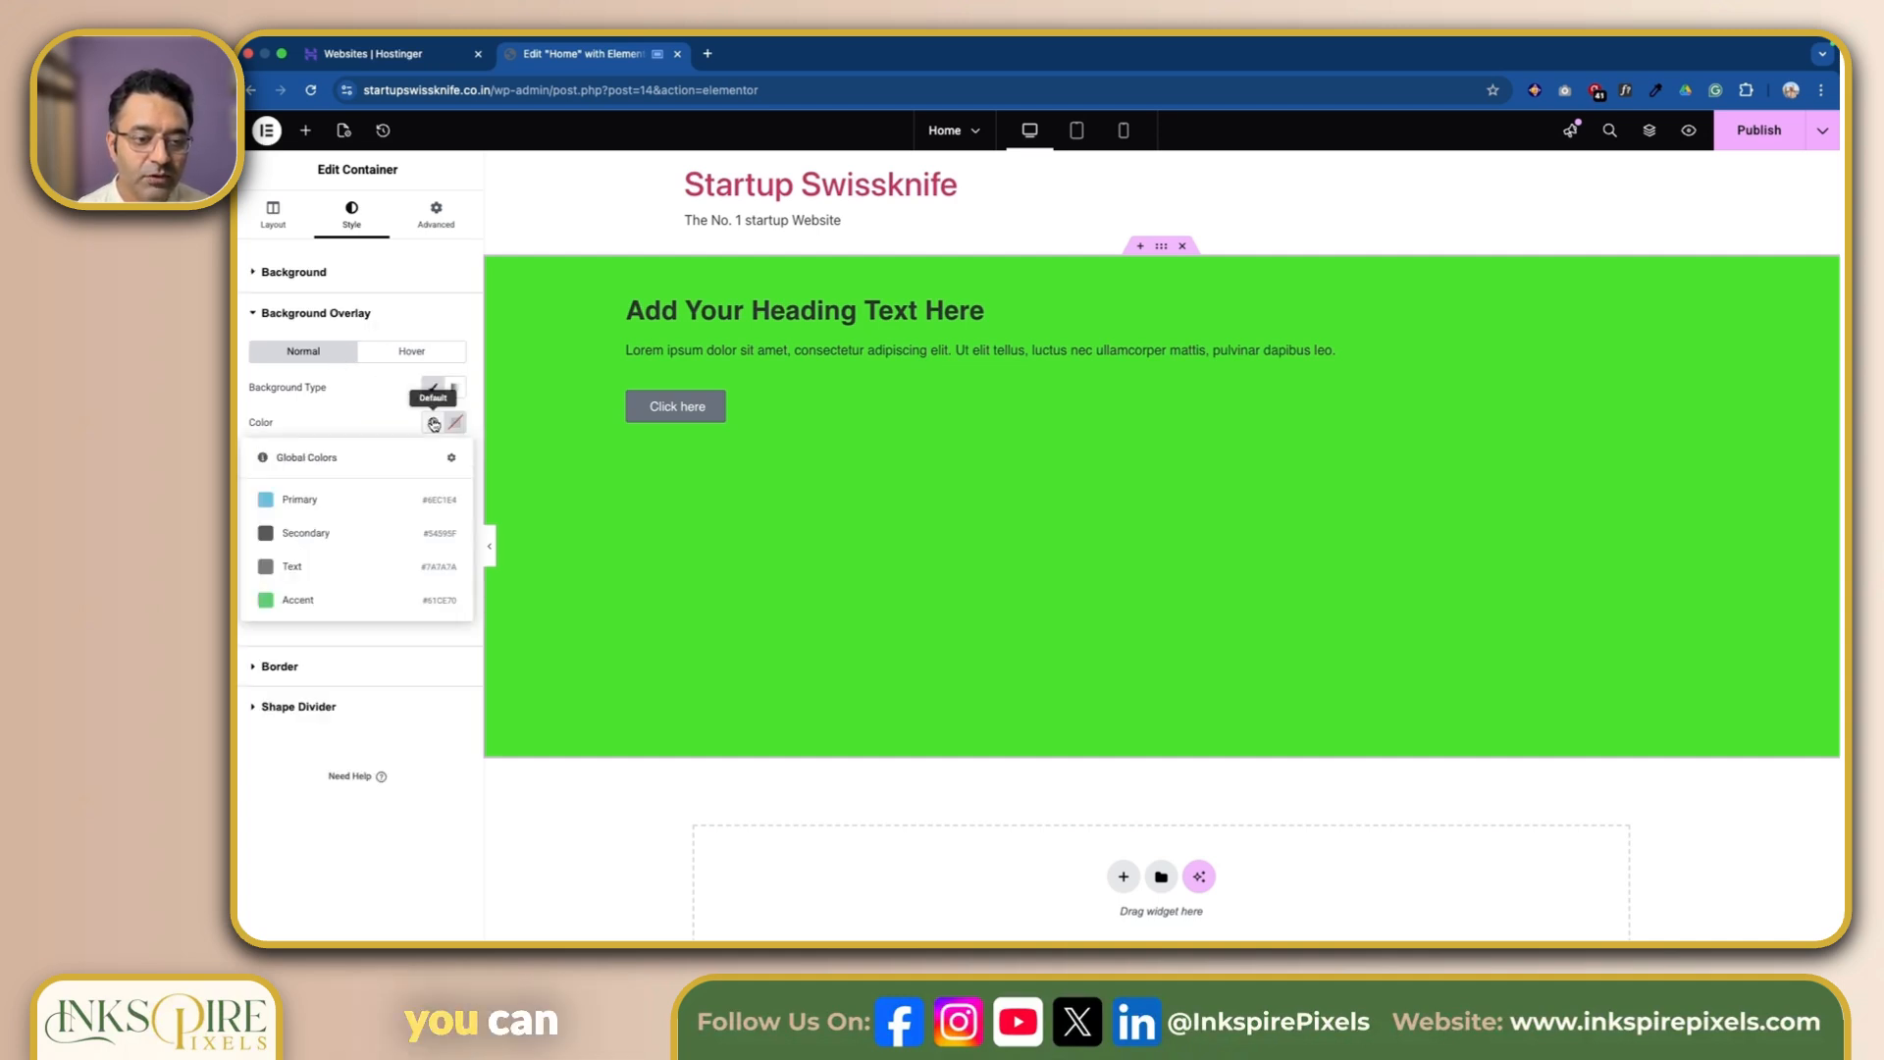
click(398, 498)
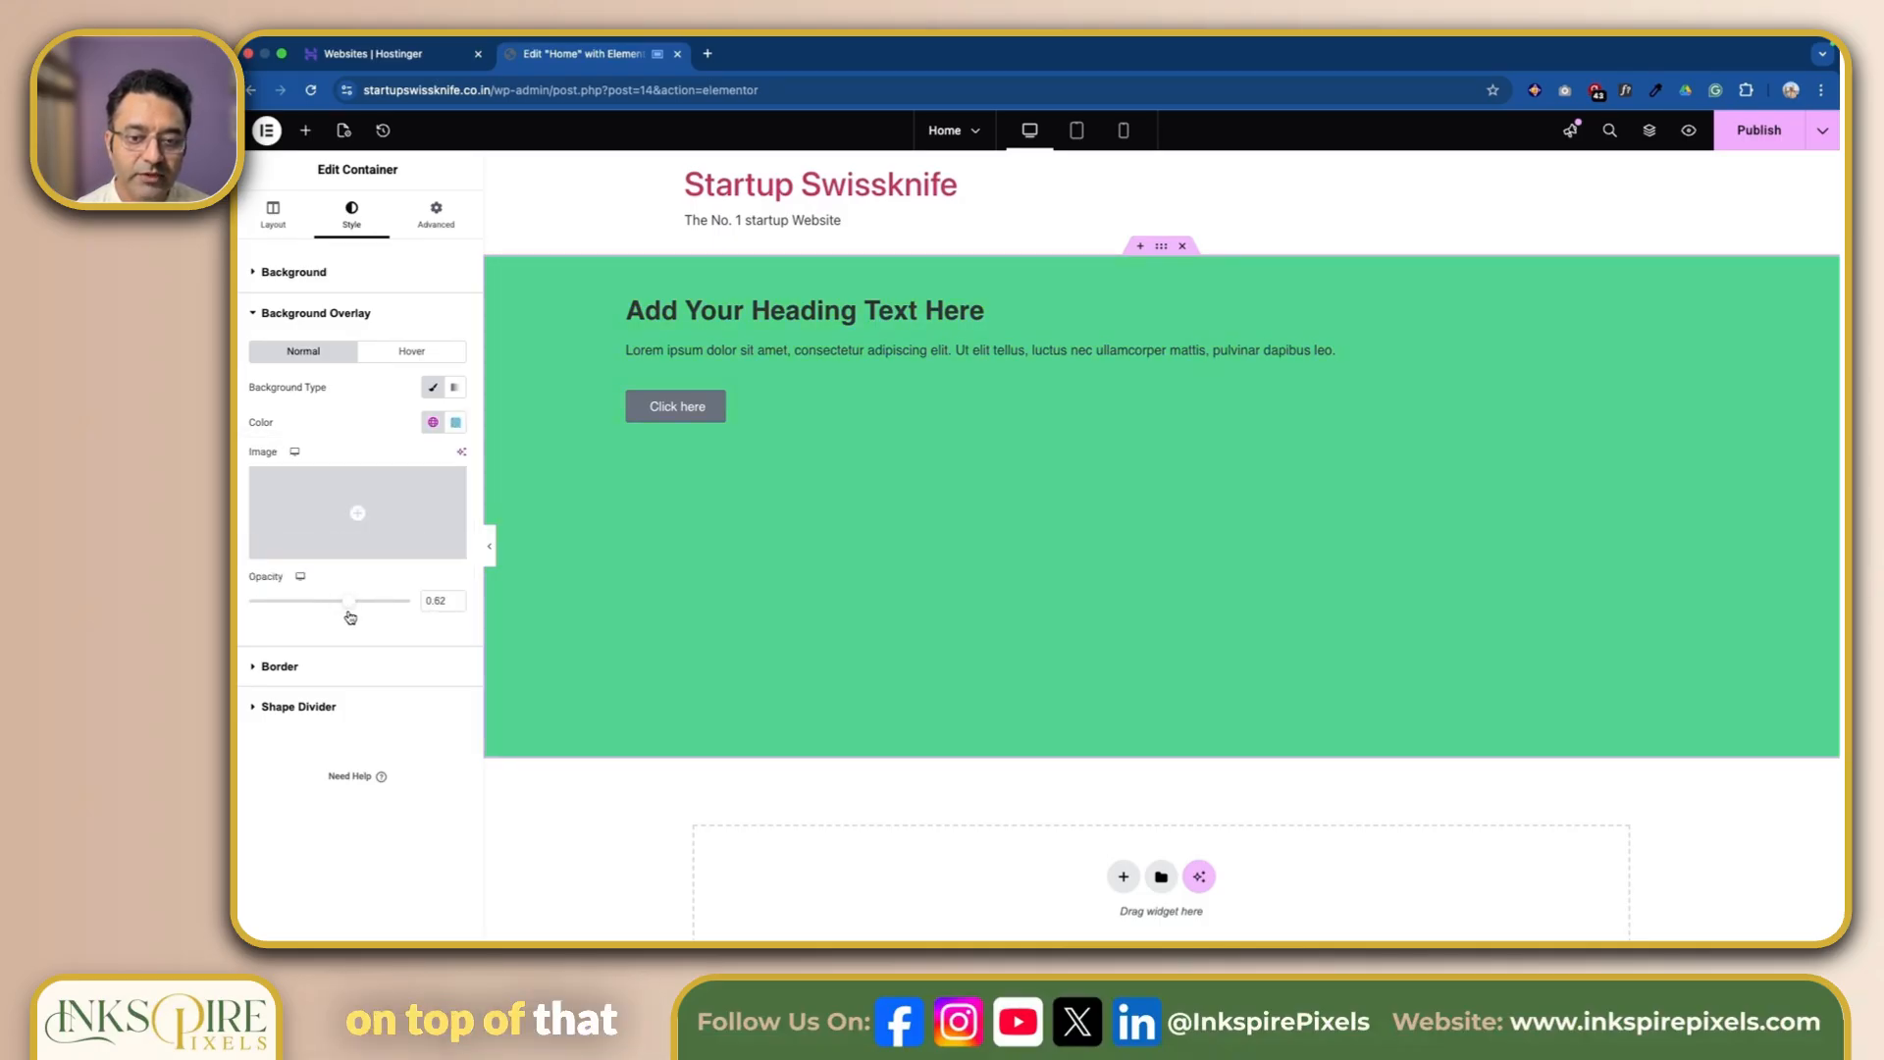
drag(355, 615, 397, 615)
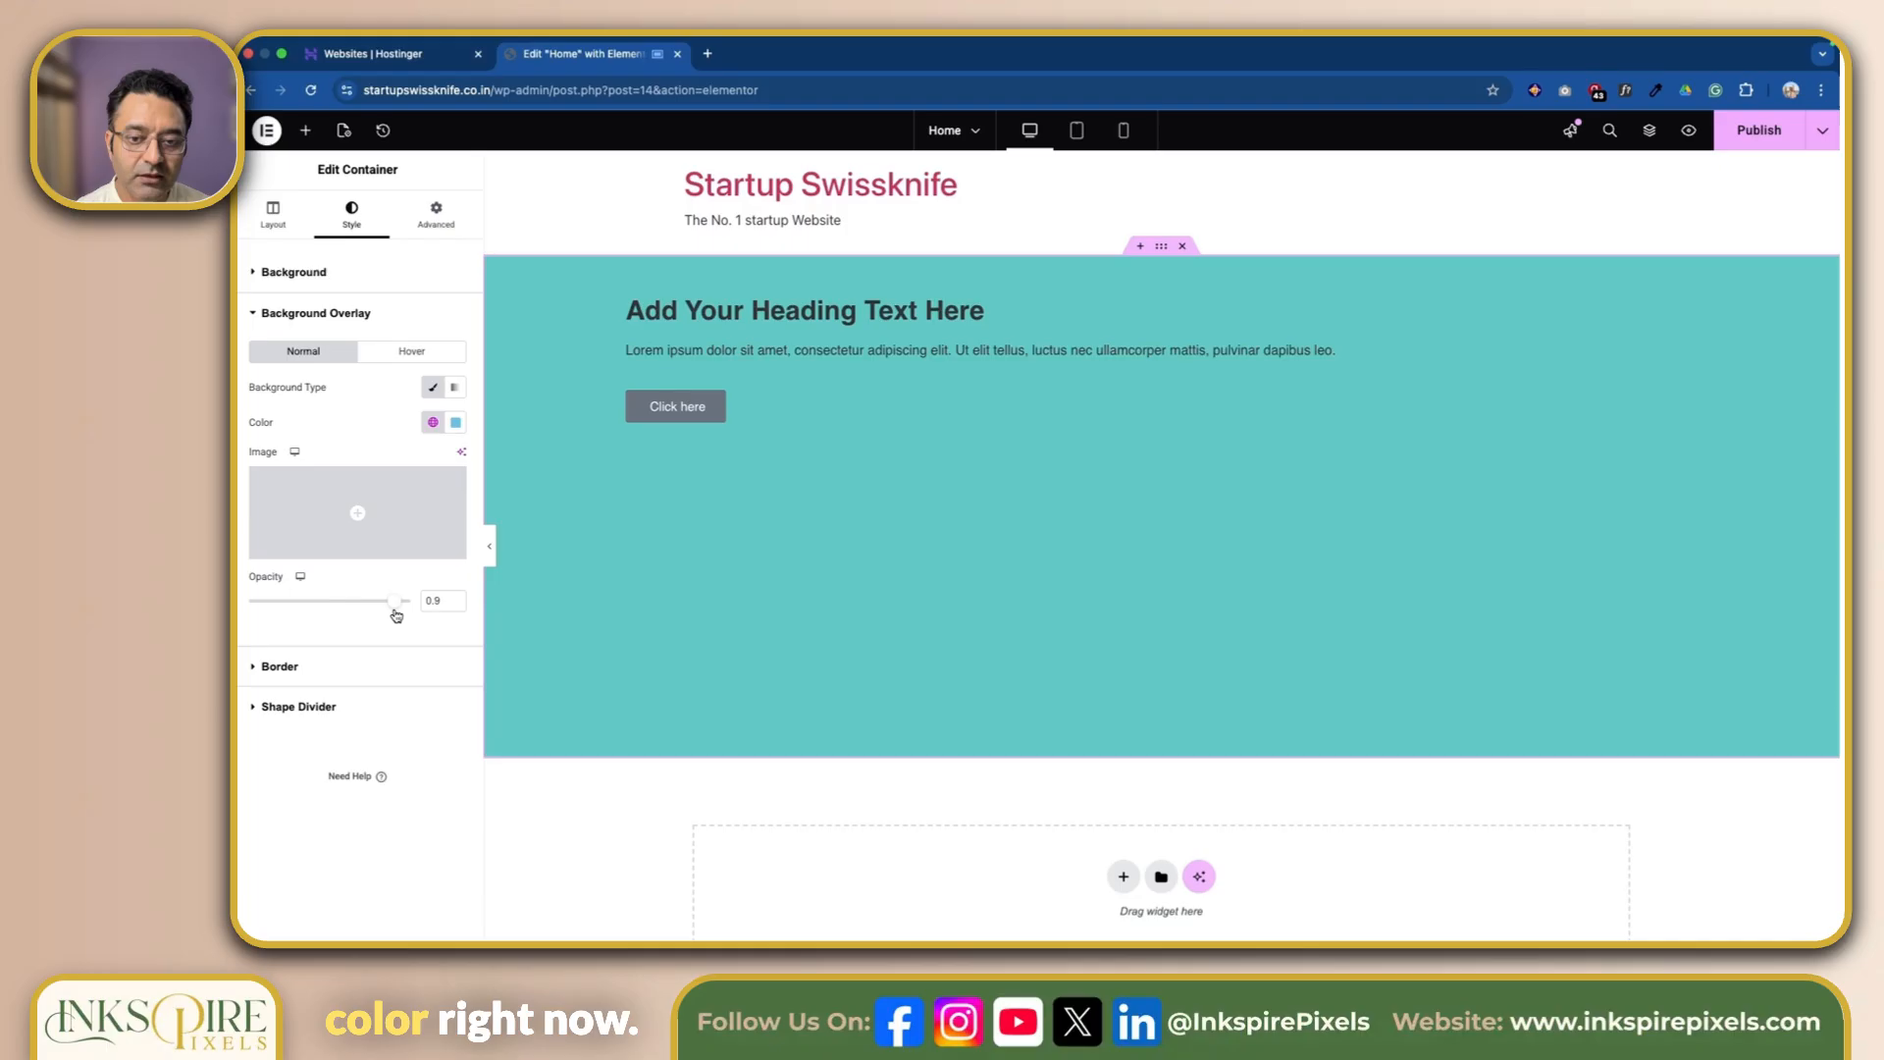
Try a linked border radius of 10 px with a default box shadow on the container, then raise the radius to 100 px.
click(251, 668)
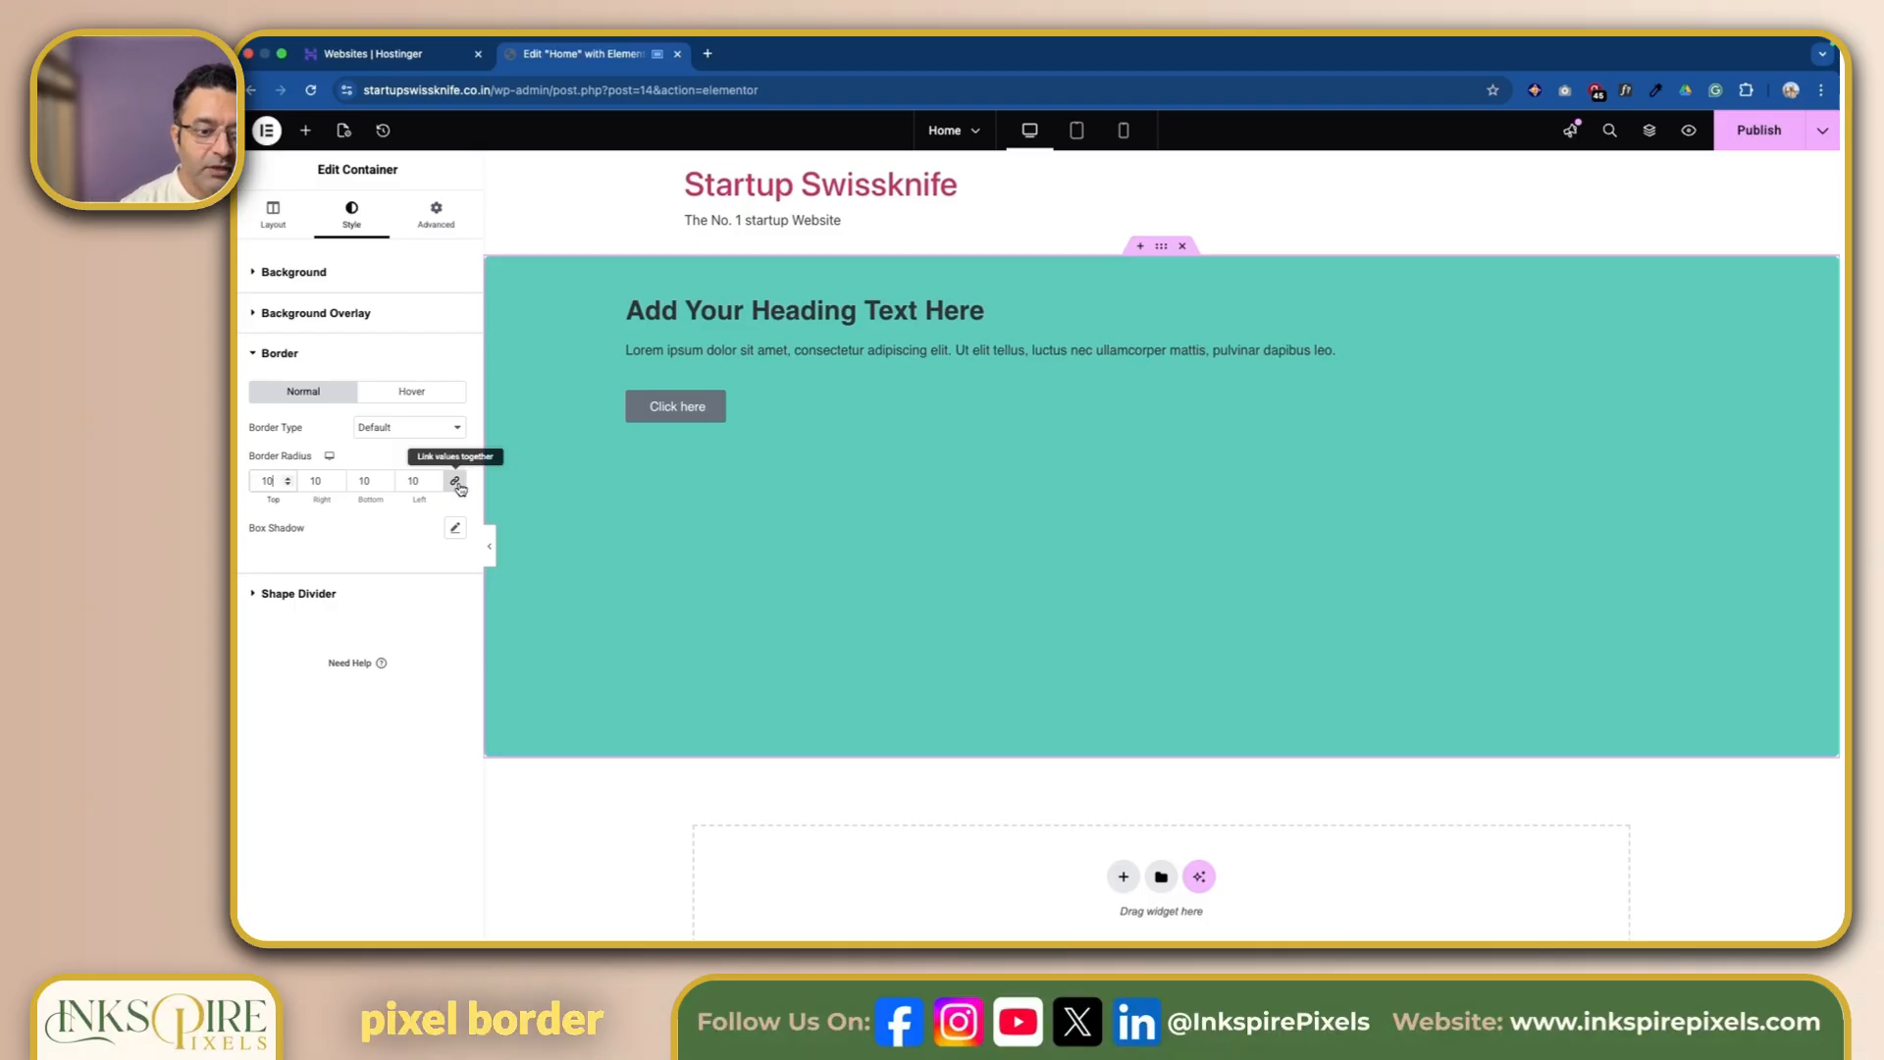
click(455, 529)
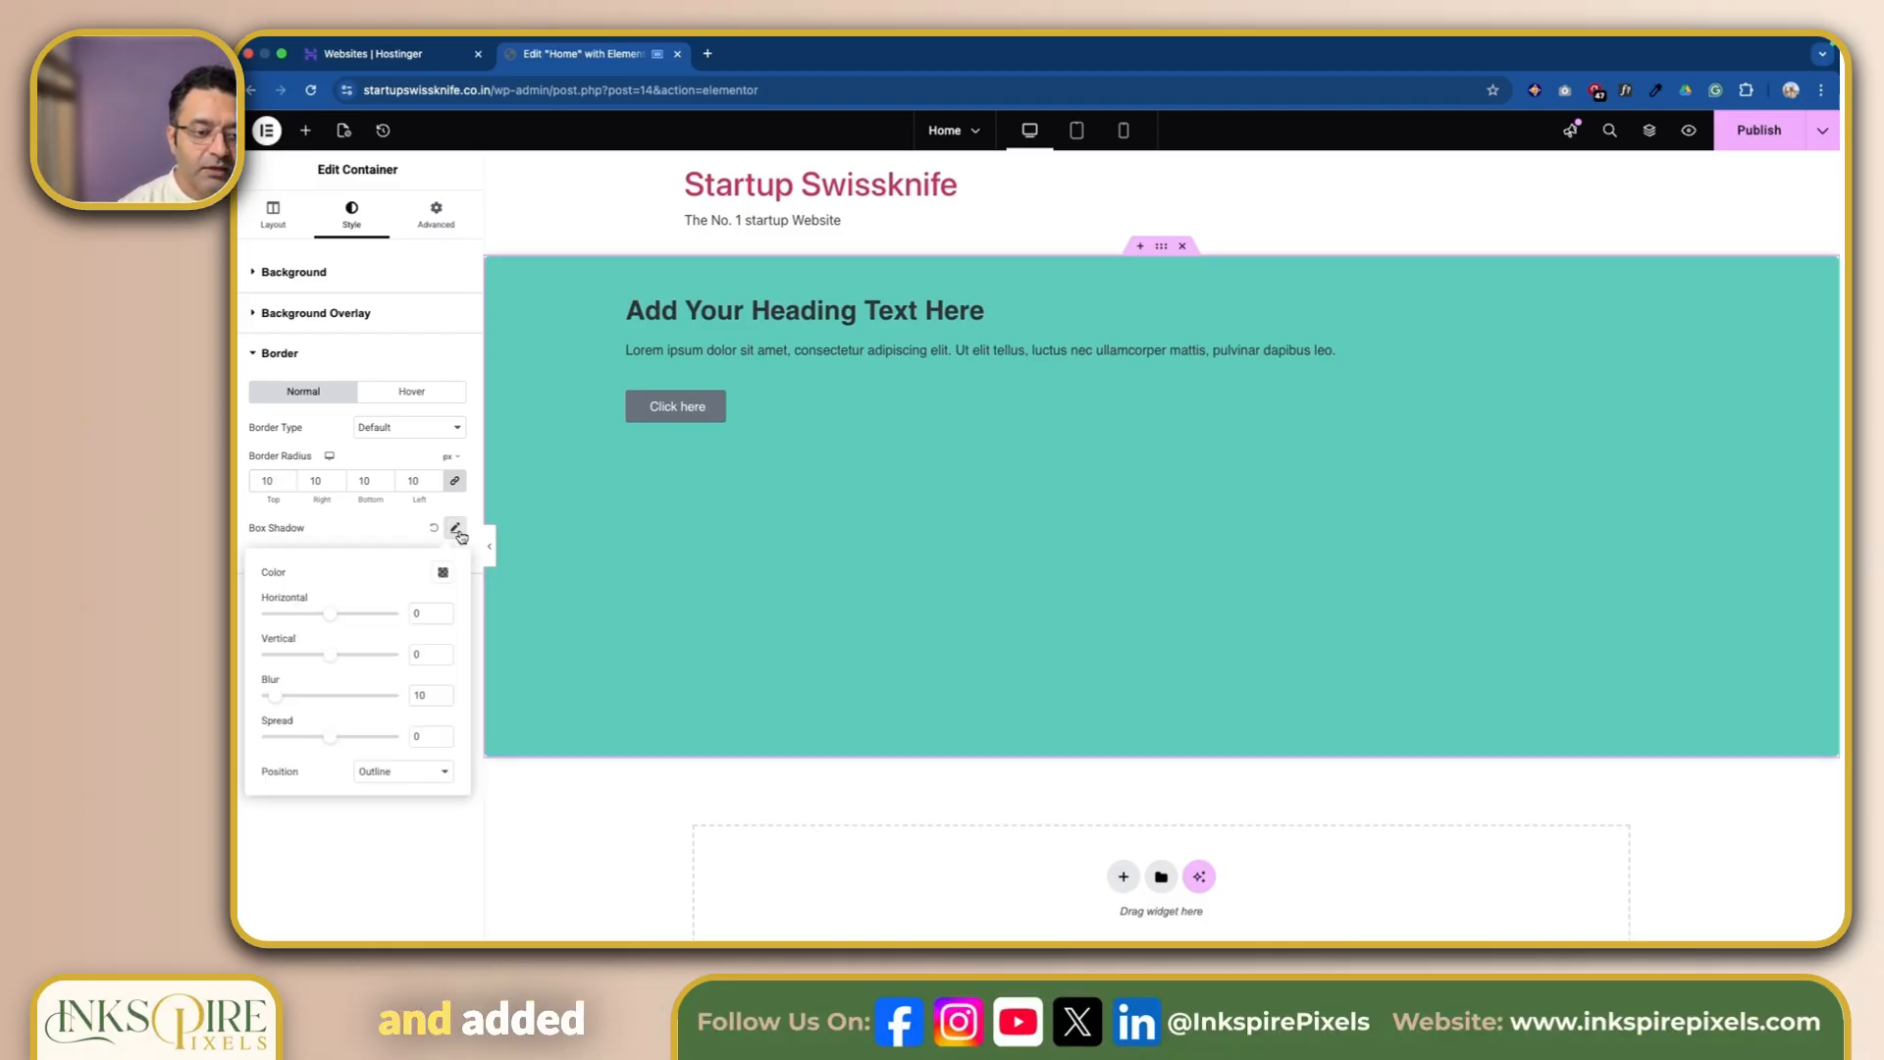
click(407, 539)
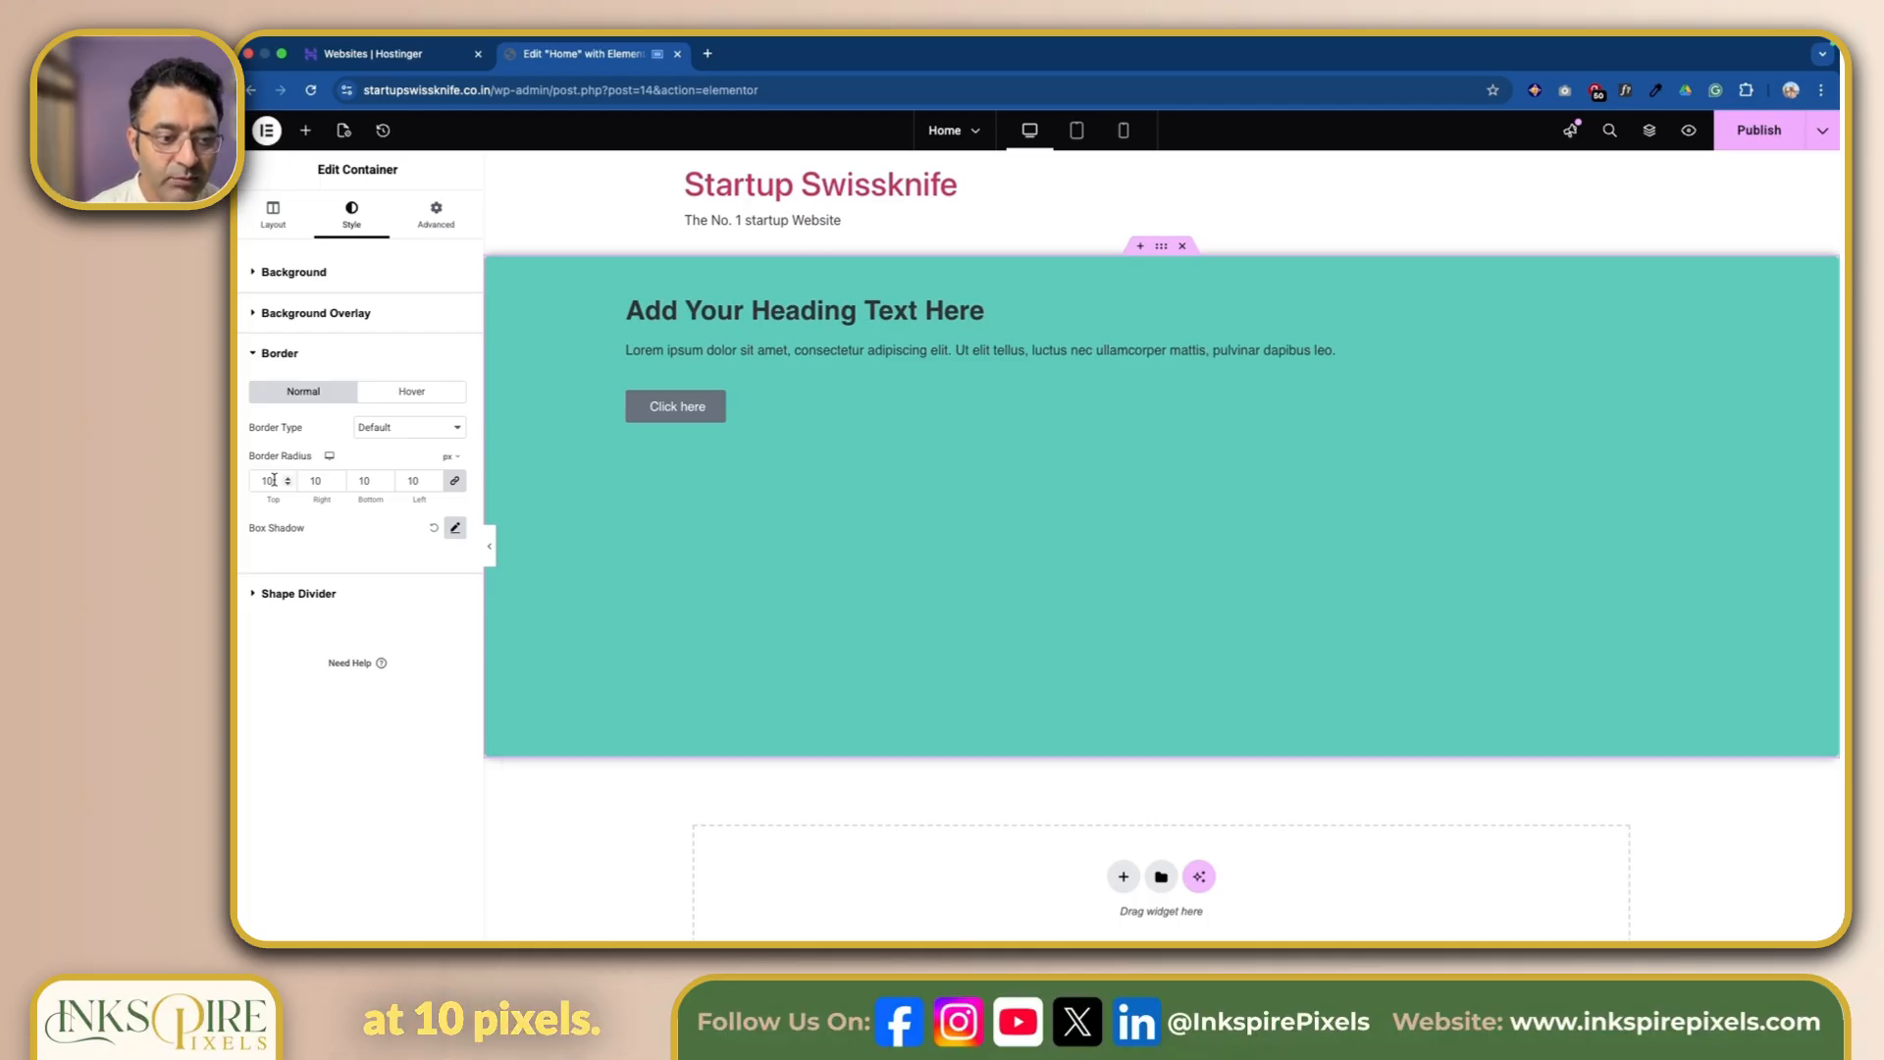
text(0)
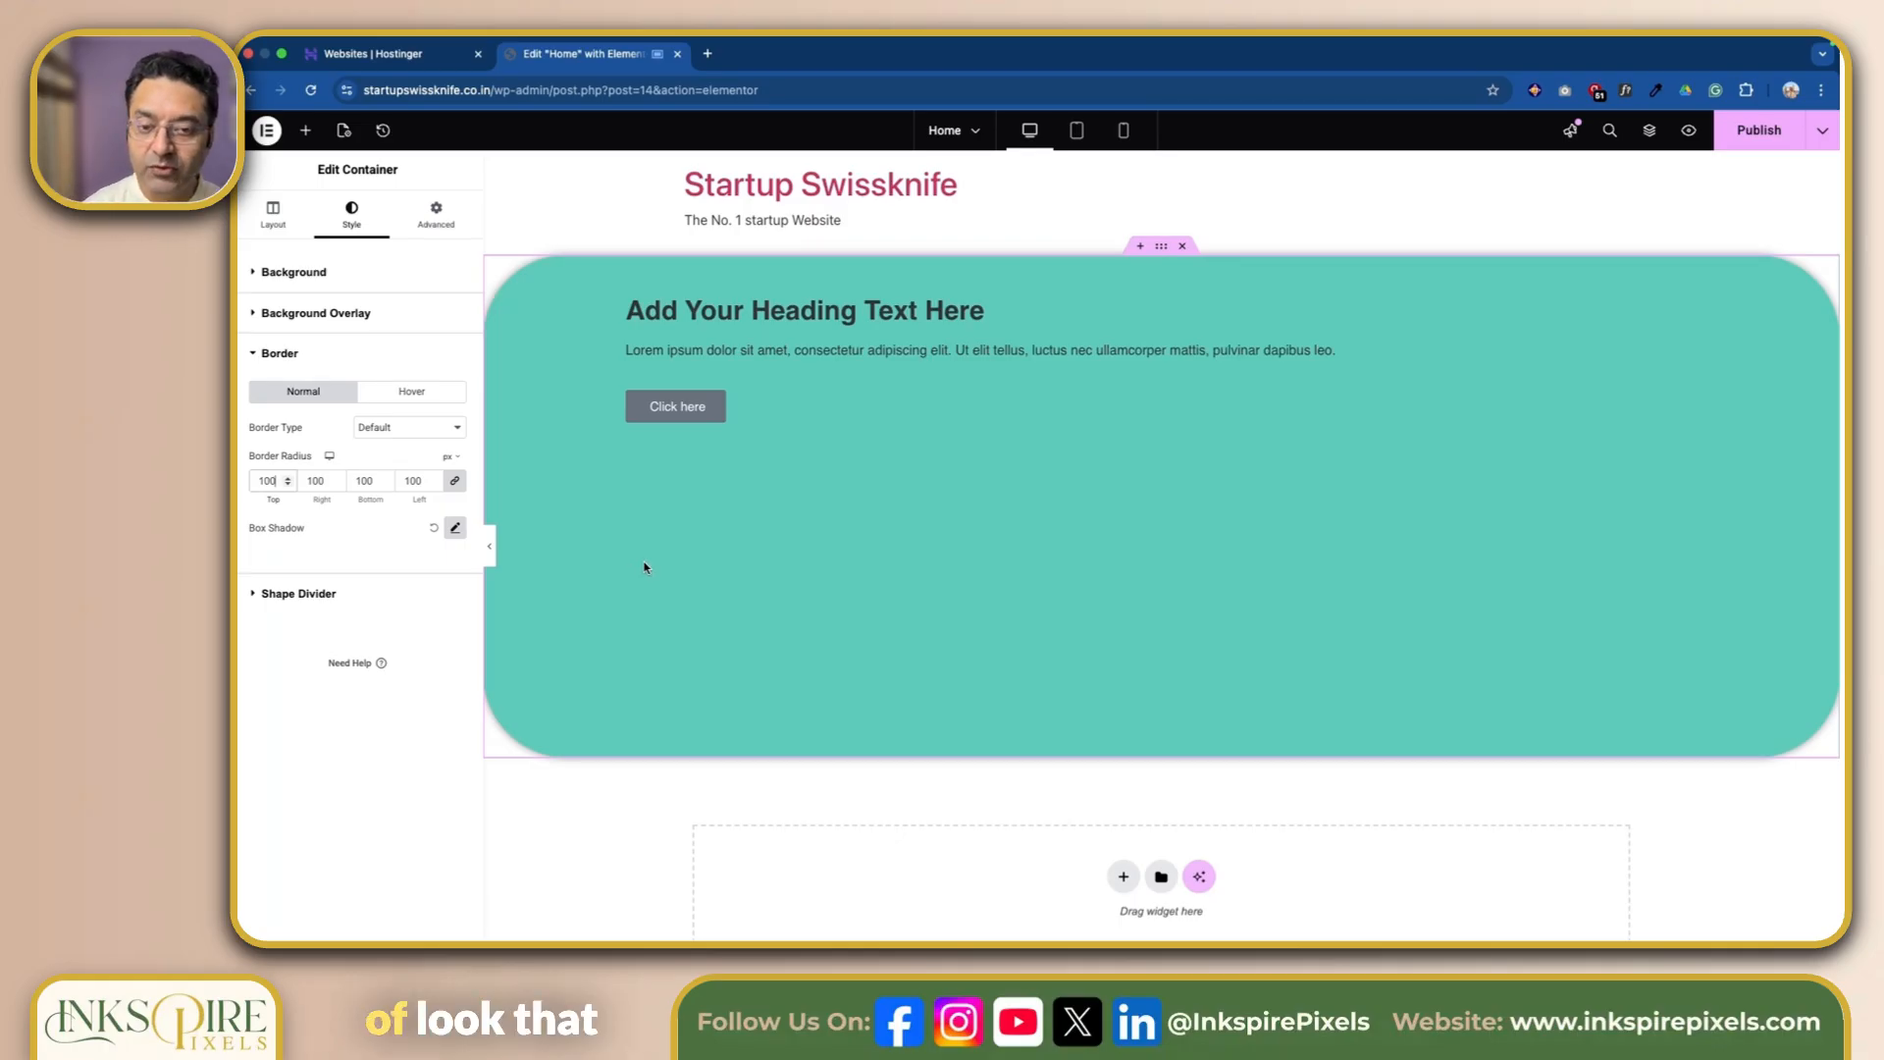
Clear the container's box shadow and set its linked border radius to 0 on all corners.
click(433, 532)
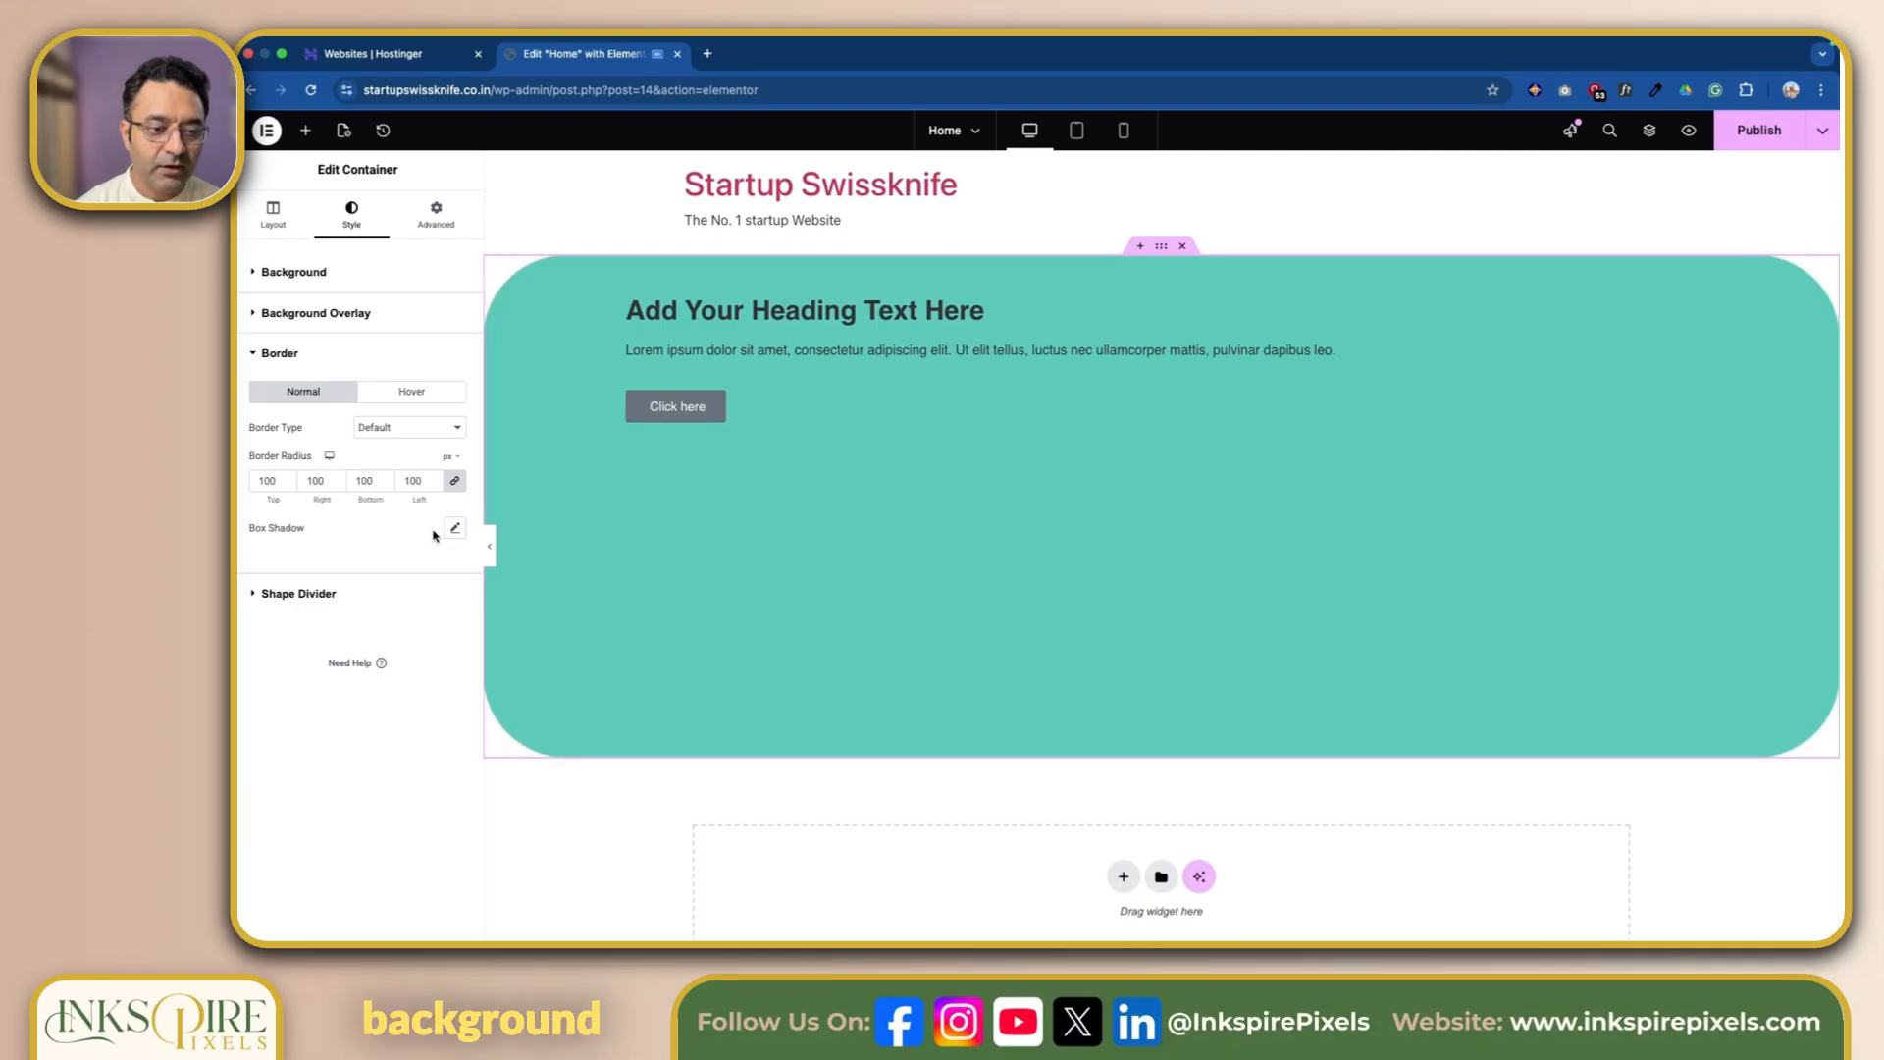
click(287, 479)
key(BackSpace)
key(BackSpace)
key(BackSpace)
text(0)
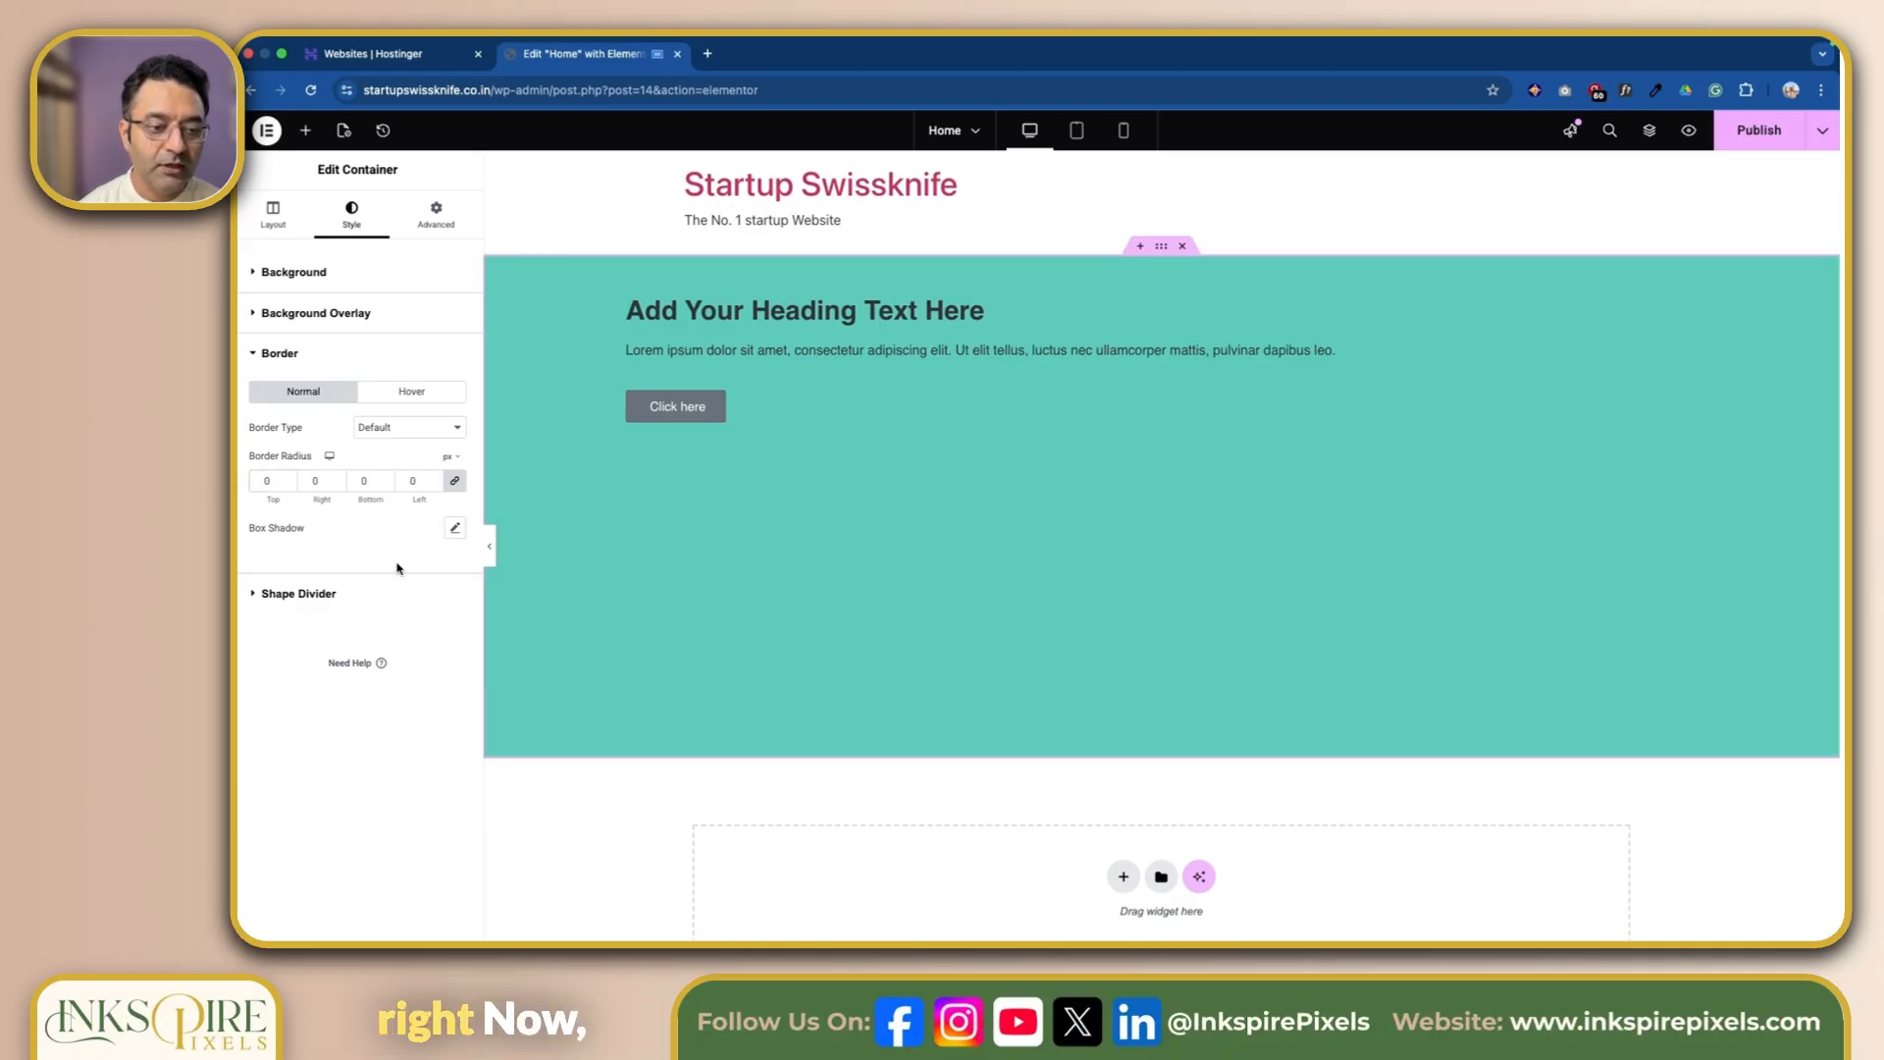
Add a Mountains shape divider at the container's top and try Triangle and Triangle Asymmetrical at the bottom before settling on Fan Opacity.
click(254, 597)
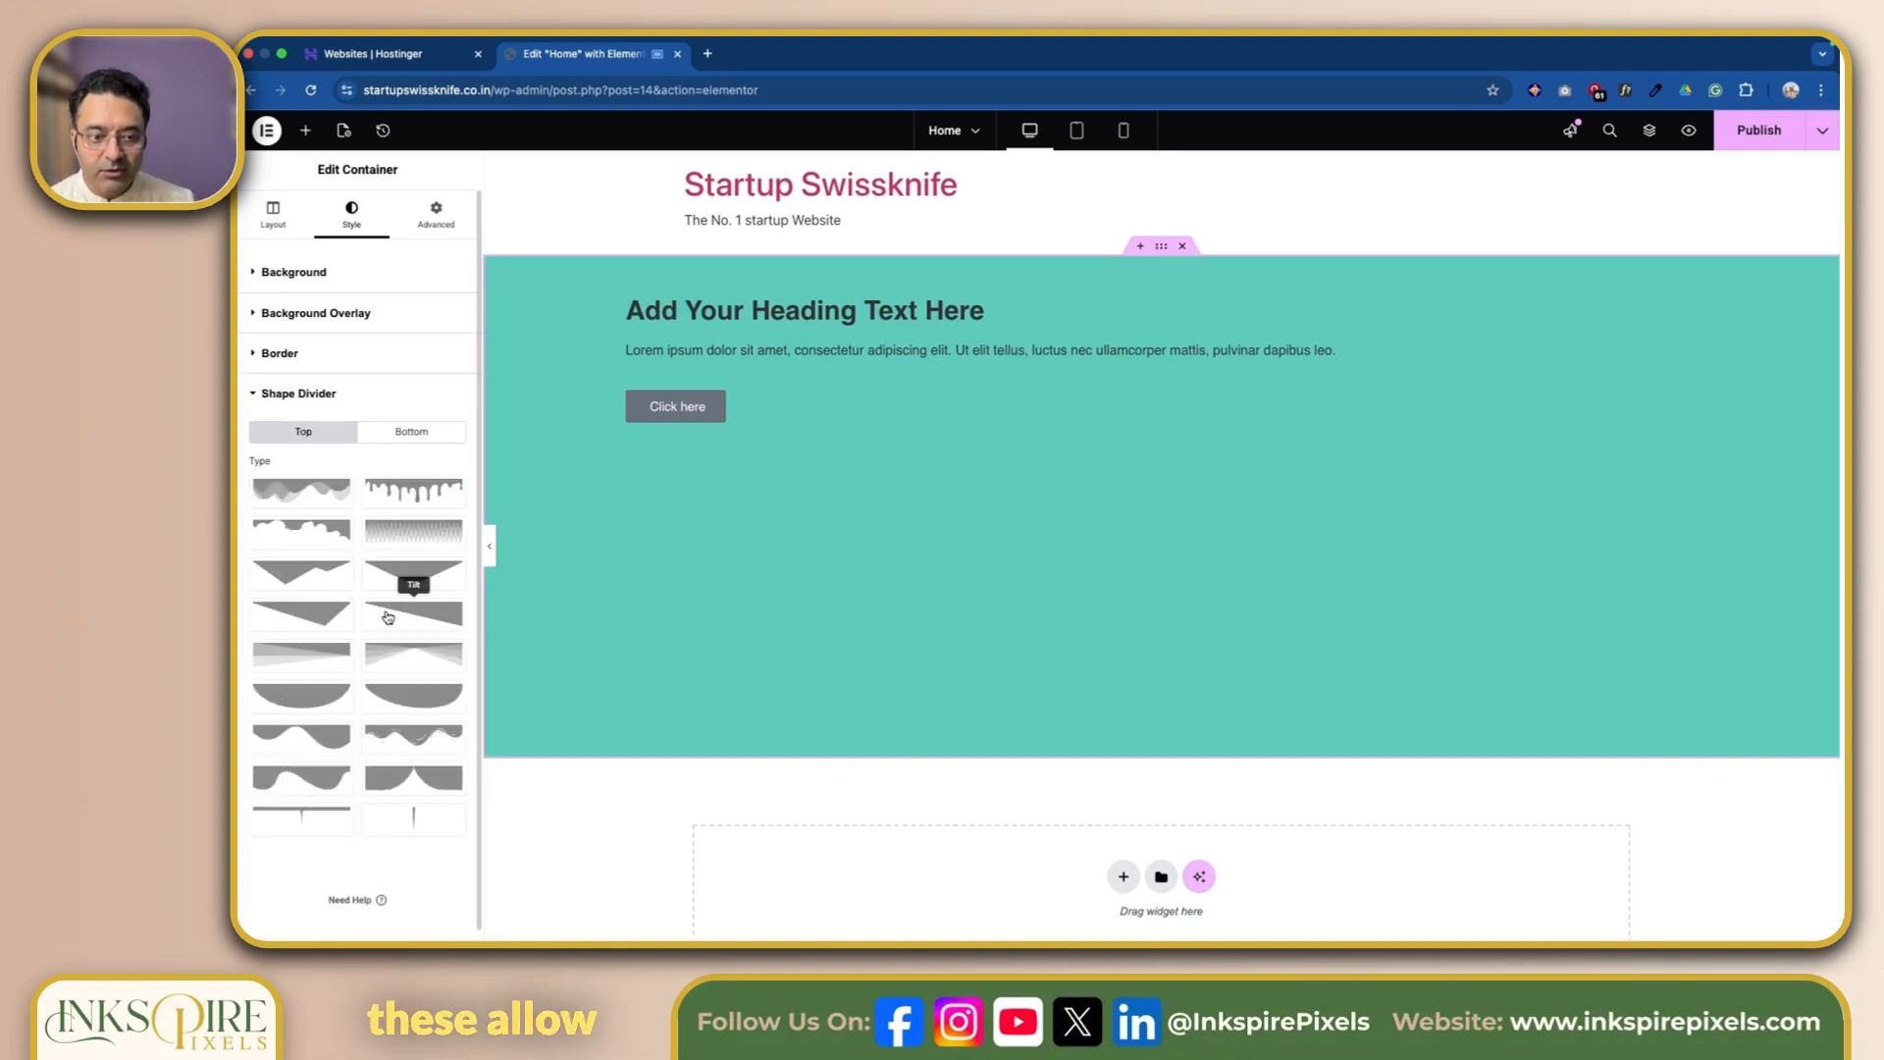
click(288, 501)
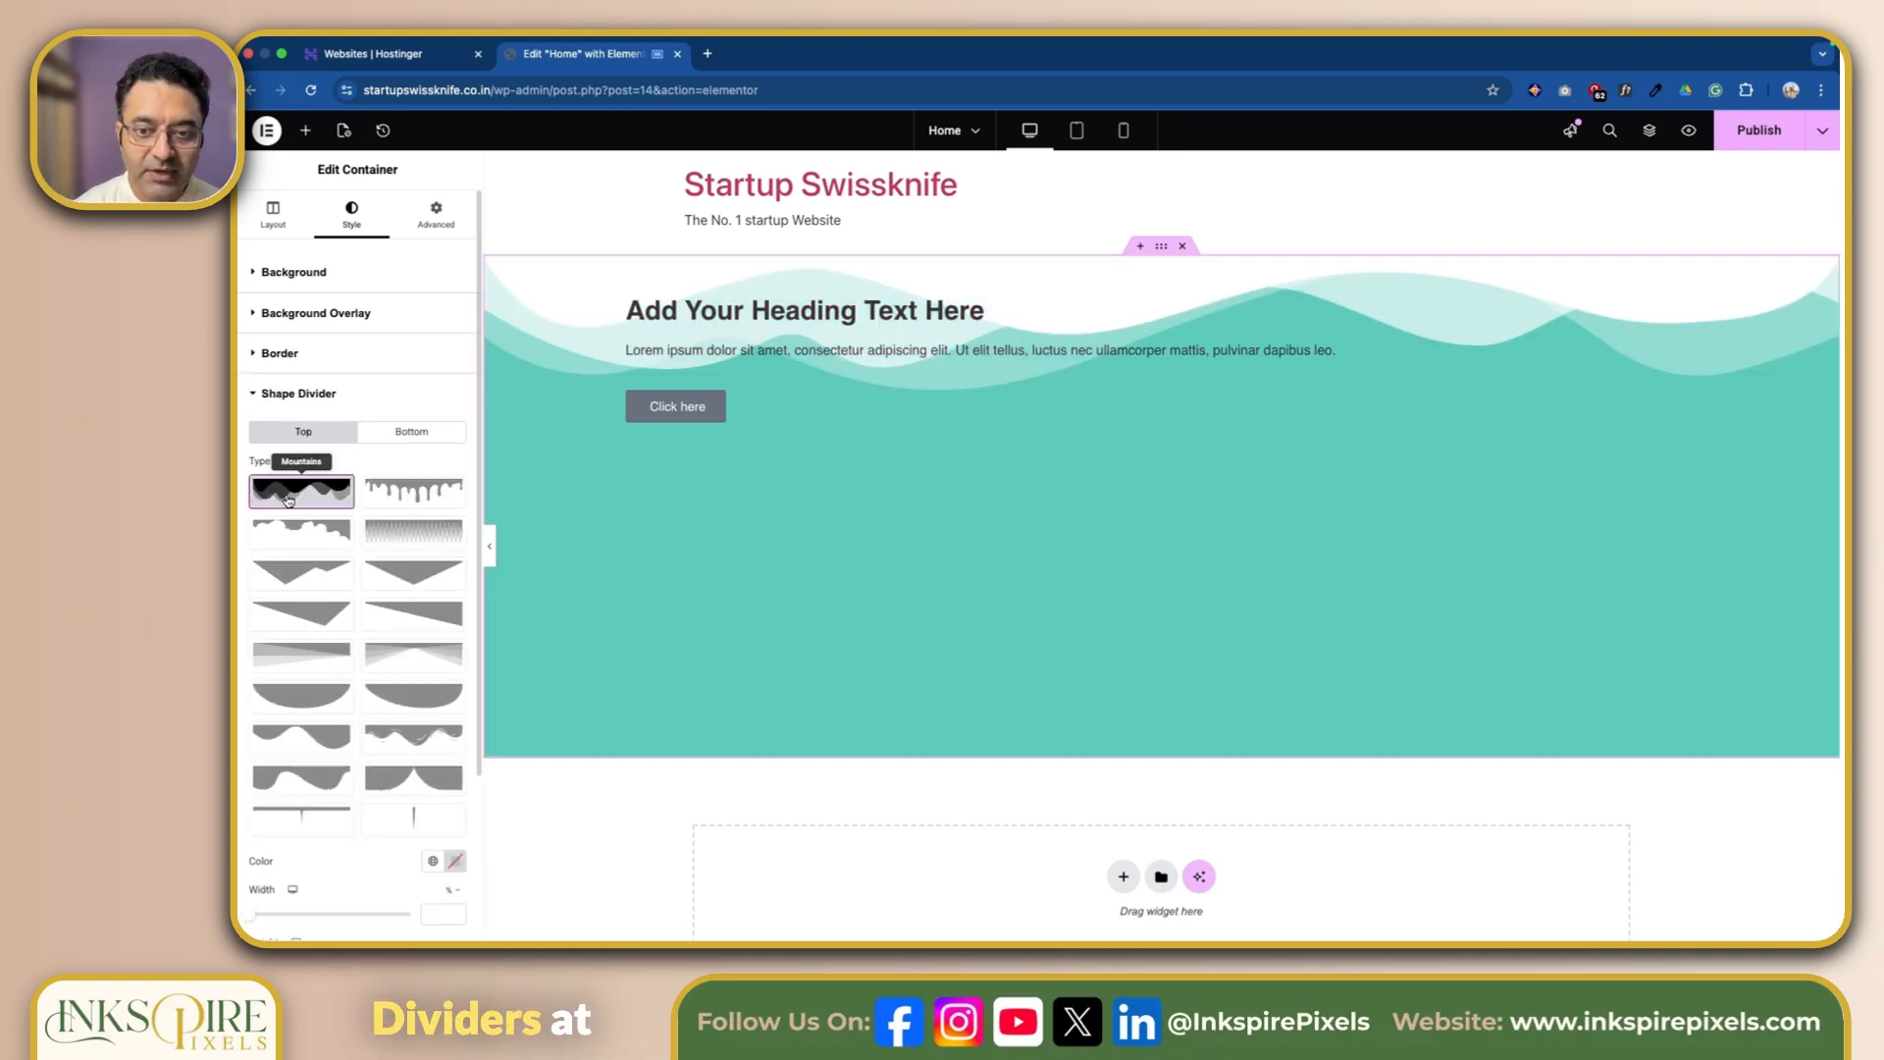
click(408, 432)
click(416, 535)
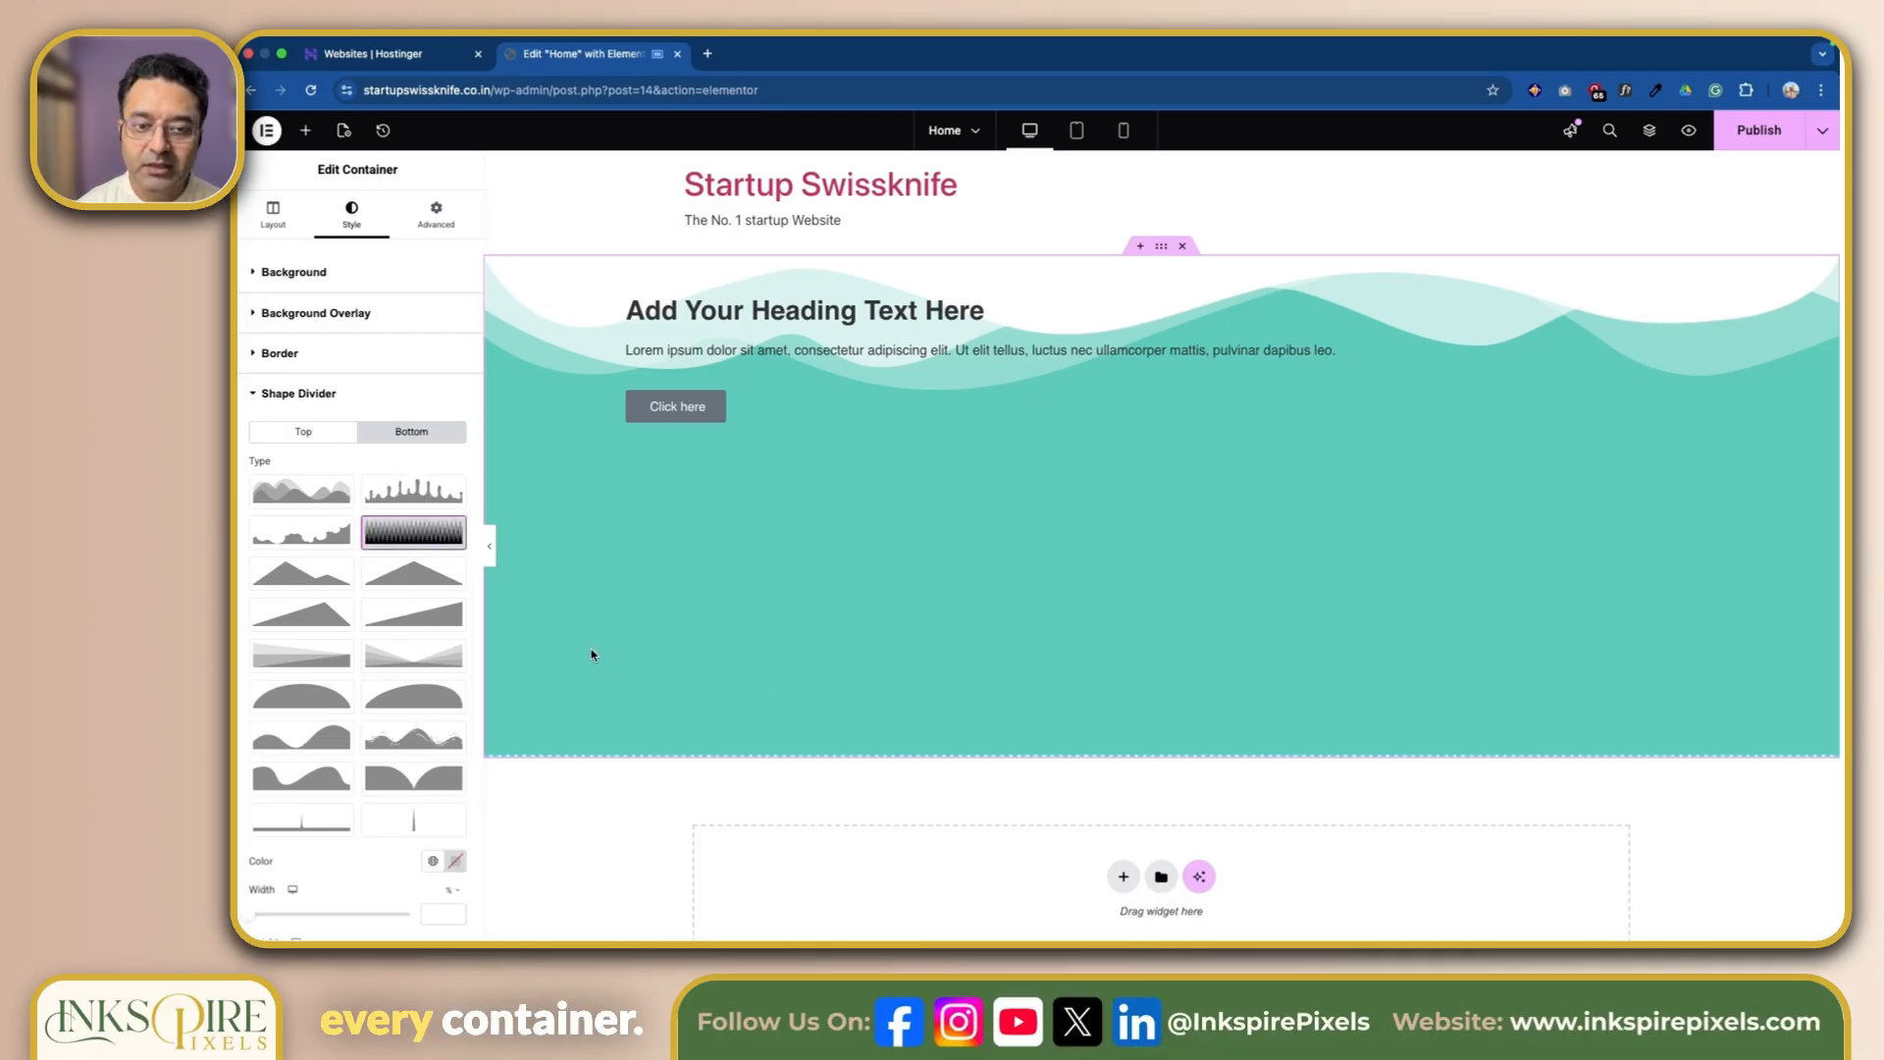
click(411, 584)
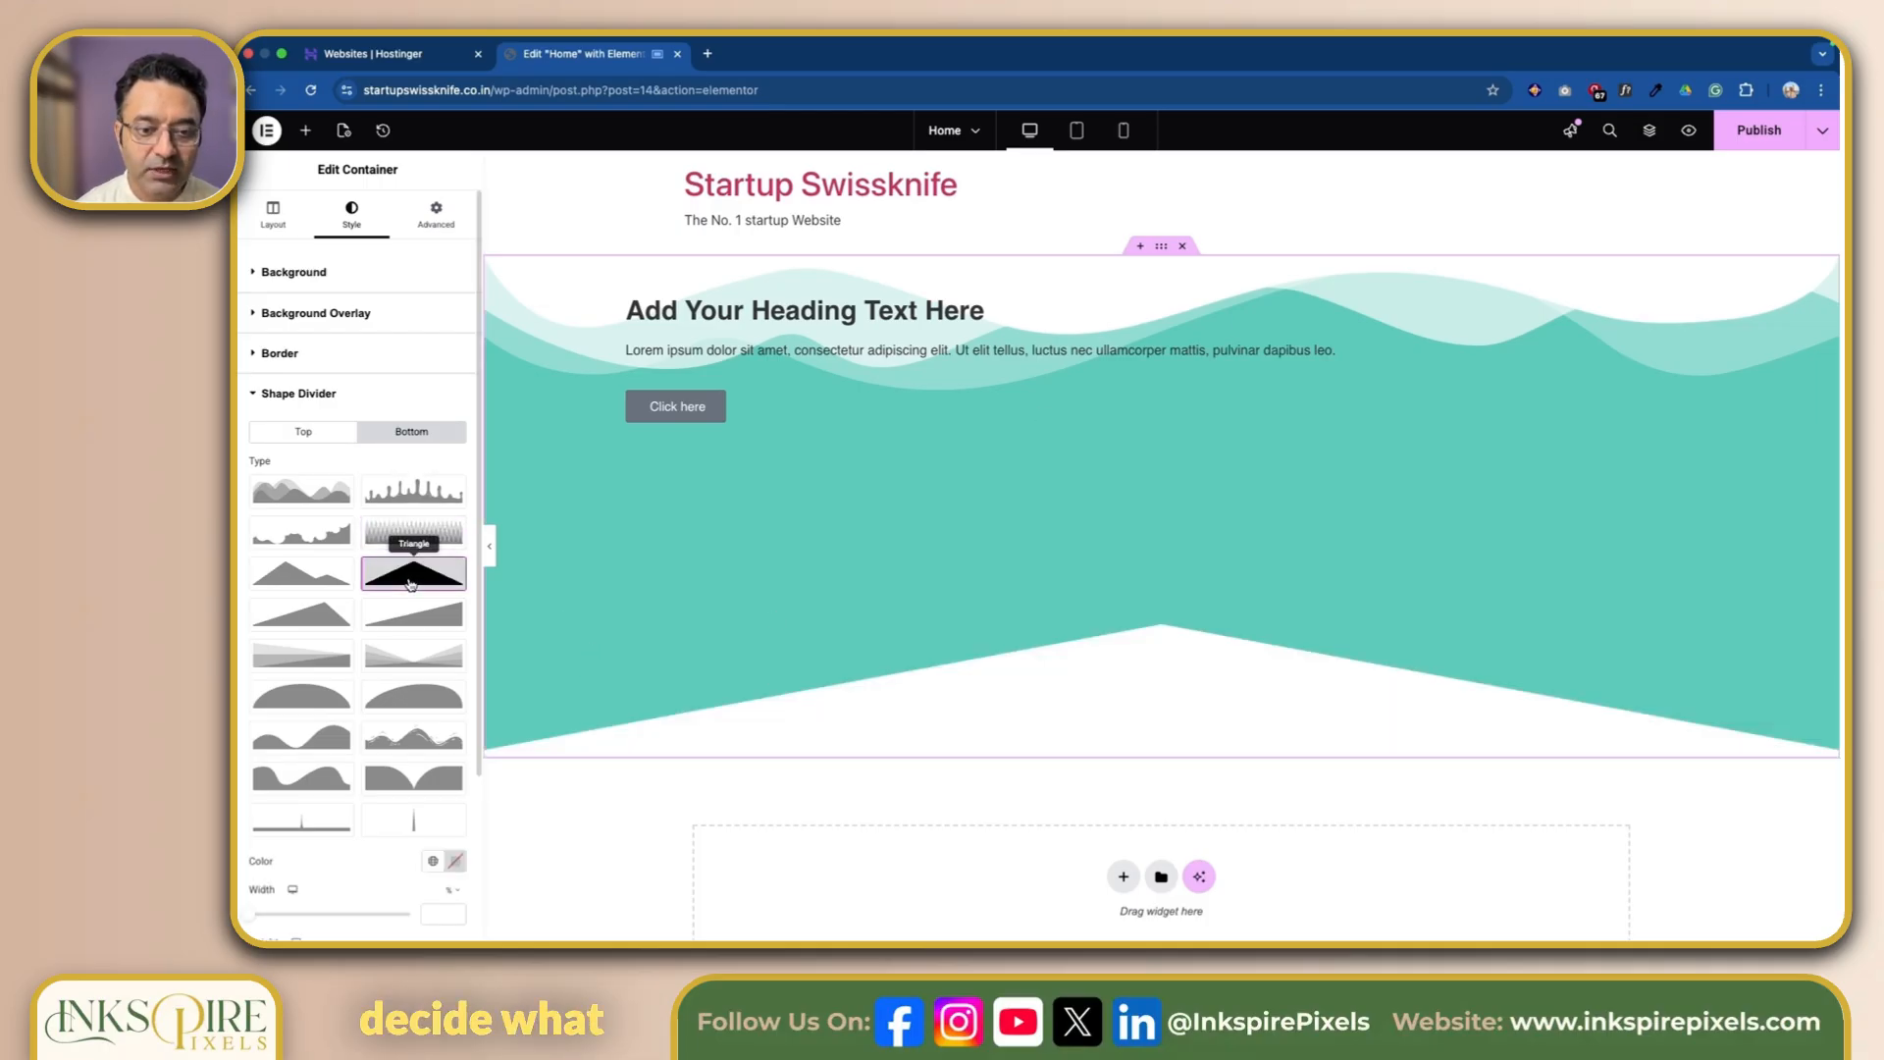
click(327, 618)
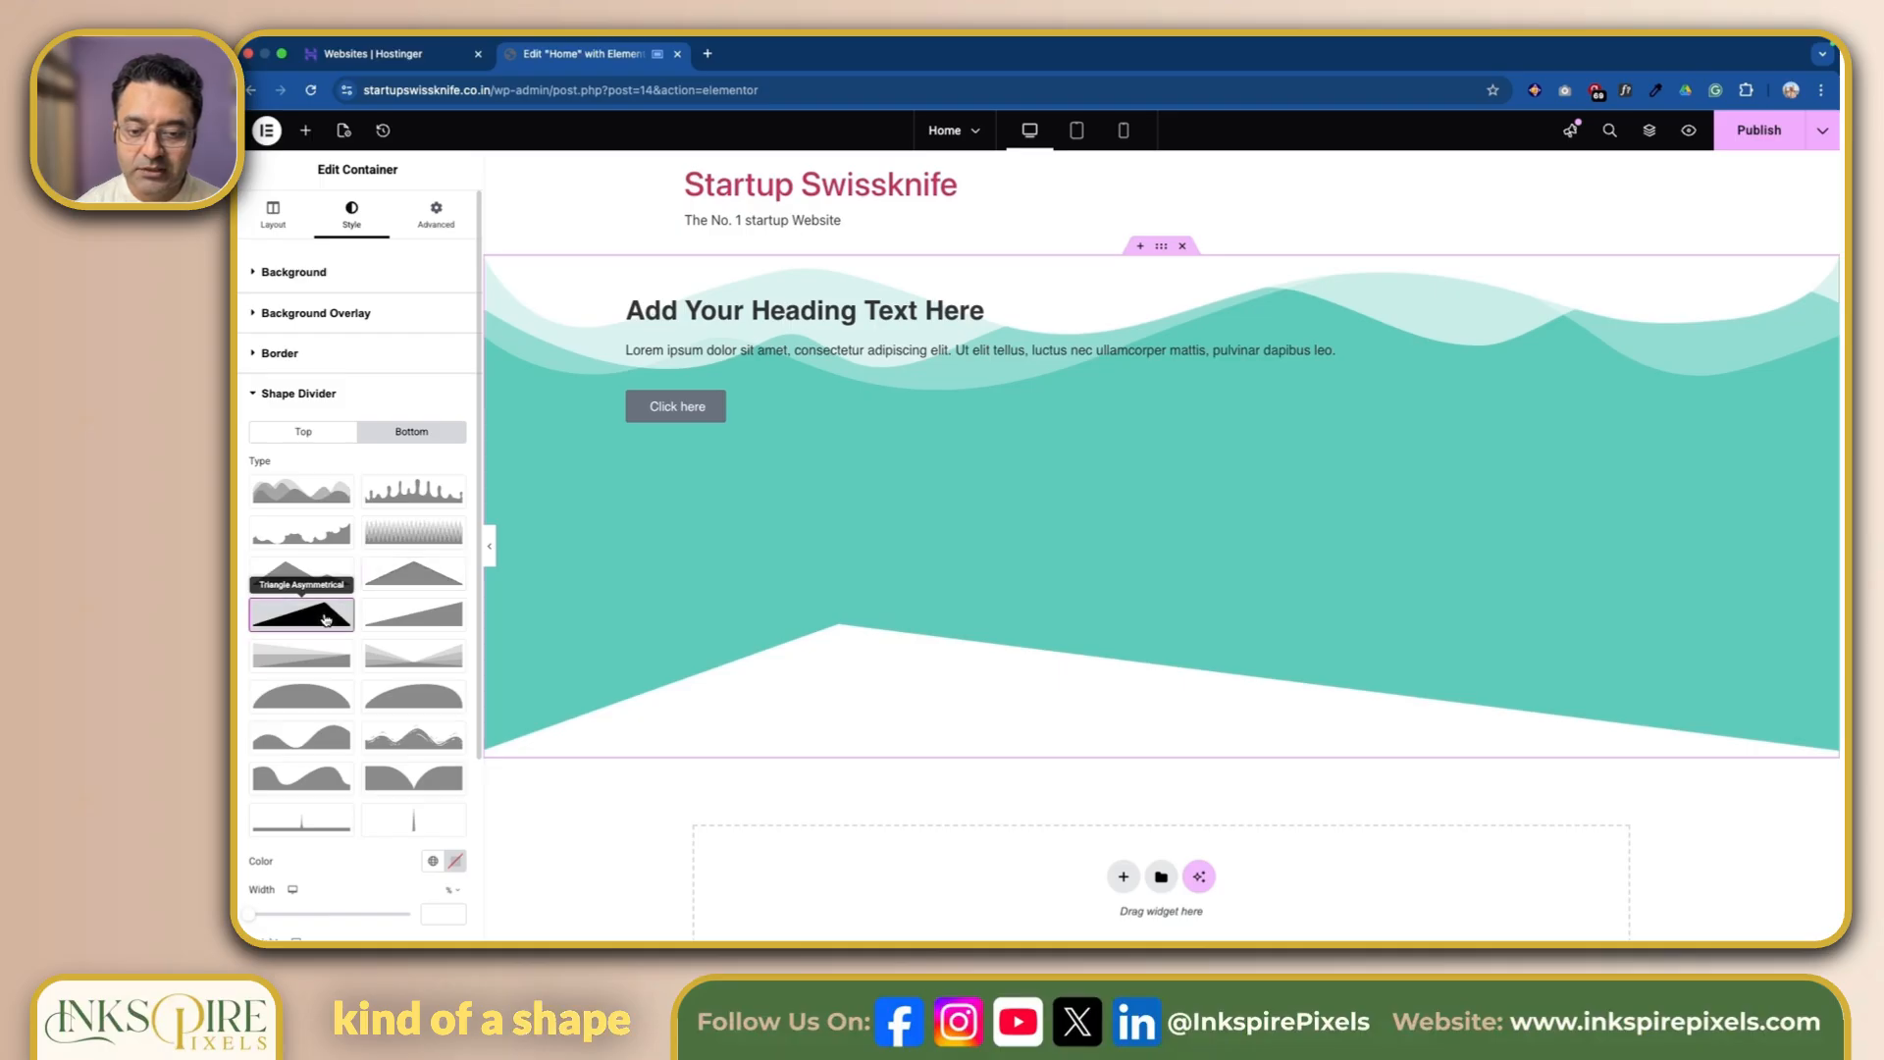
click(437, 665)
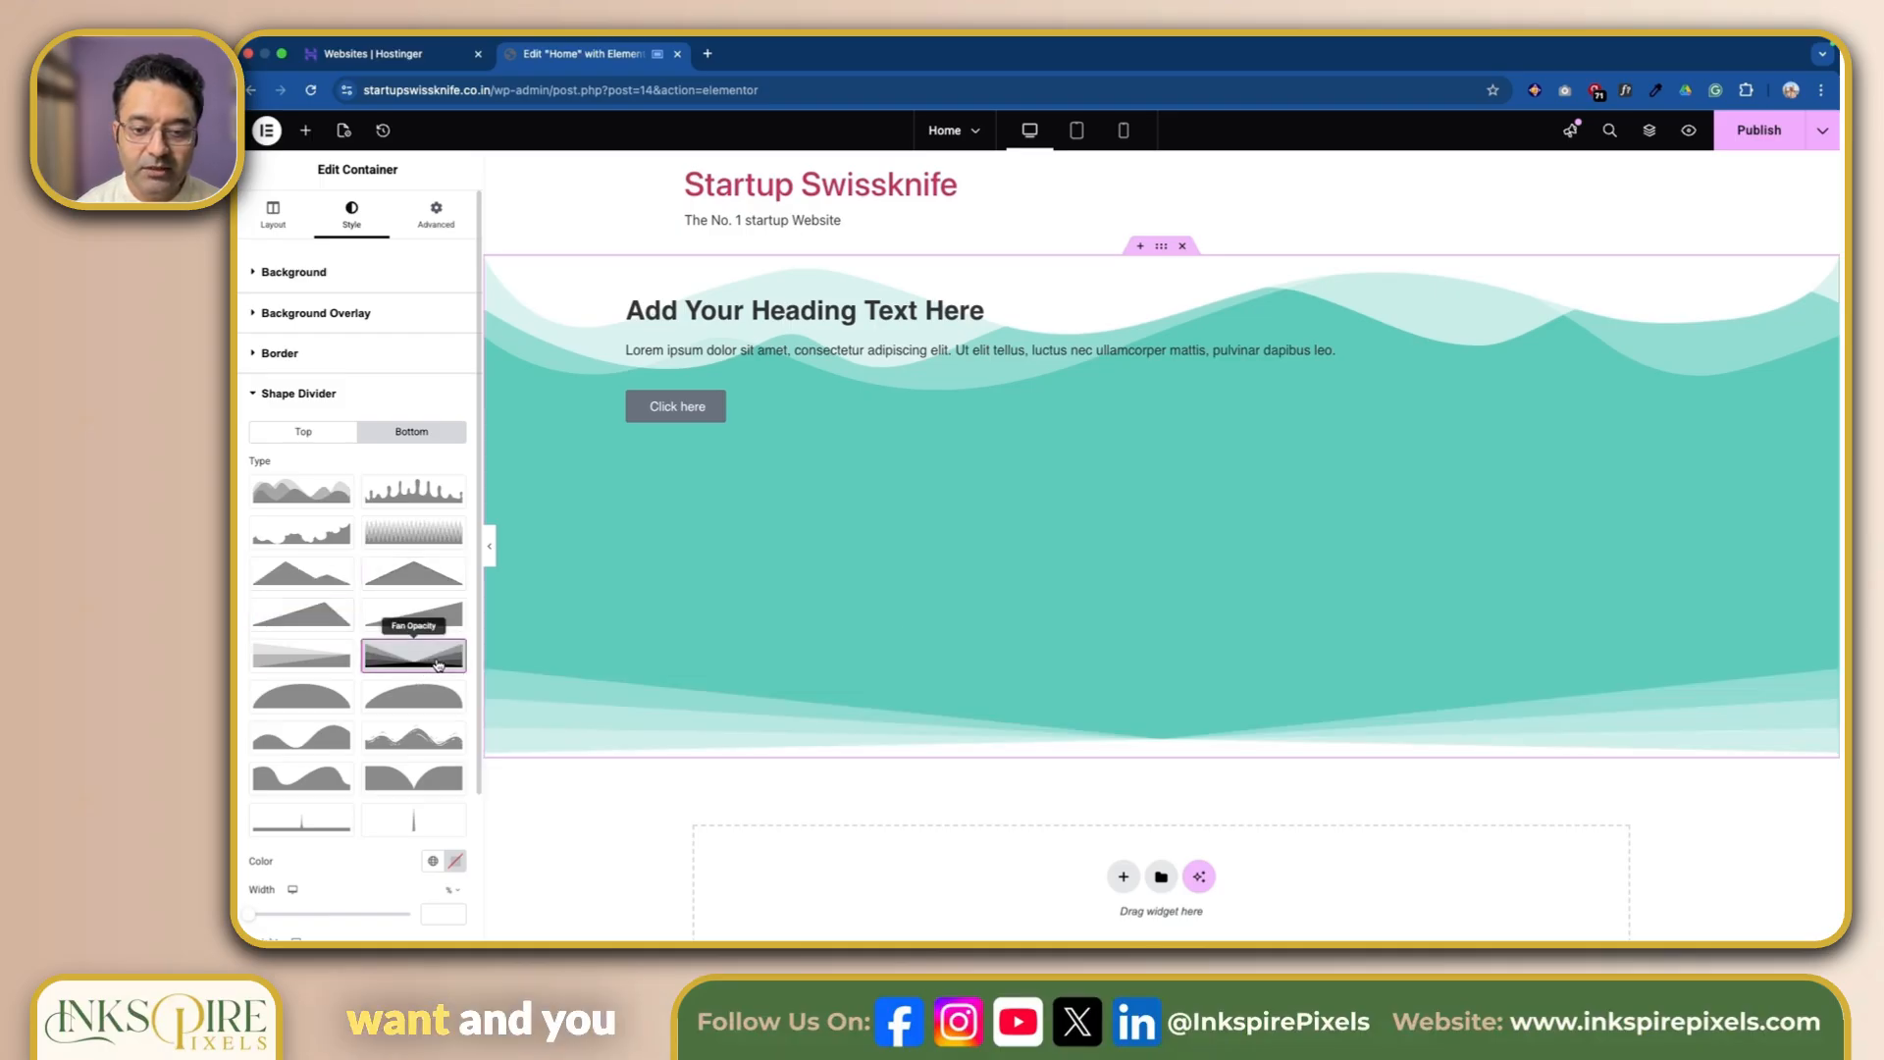
Try the Curve Asymmetrical shape for the container's top divider, then remove the top divider entirely.
click(304, 432)
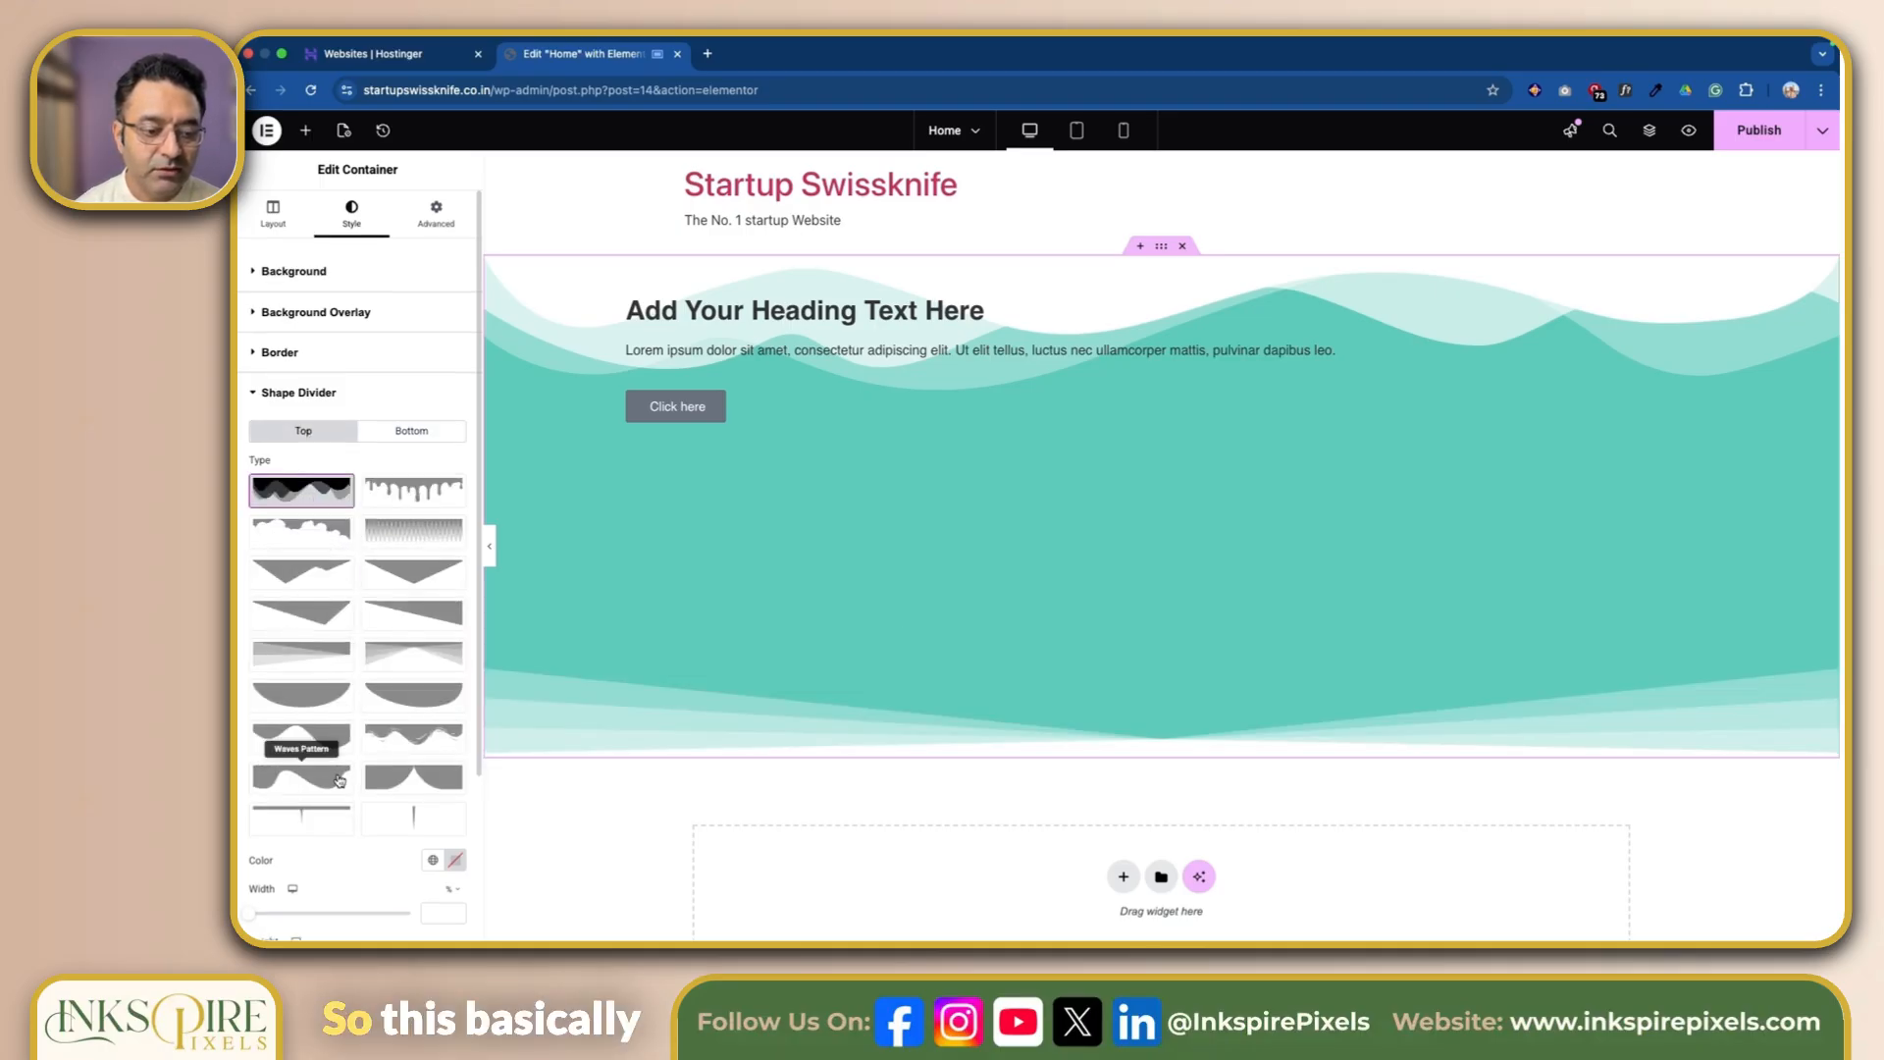
scroll(304, 775, down, 3)
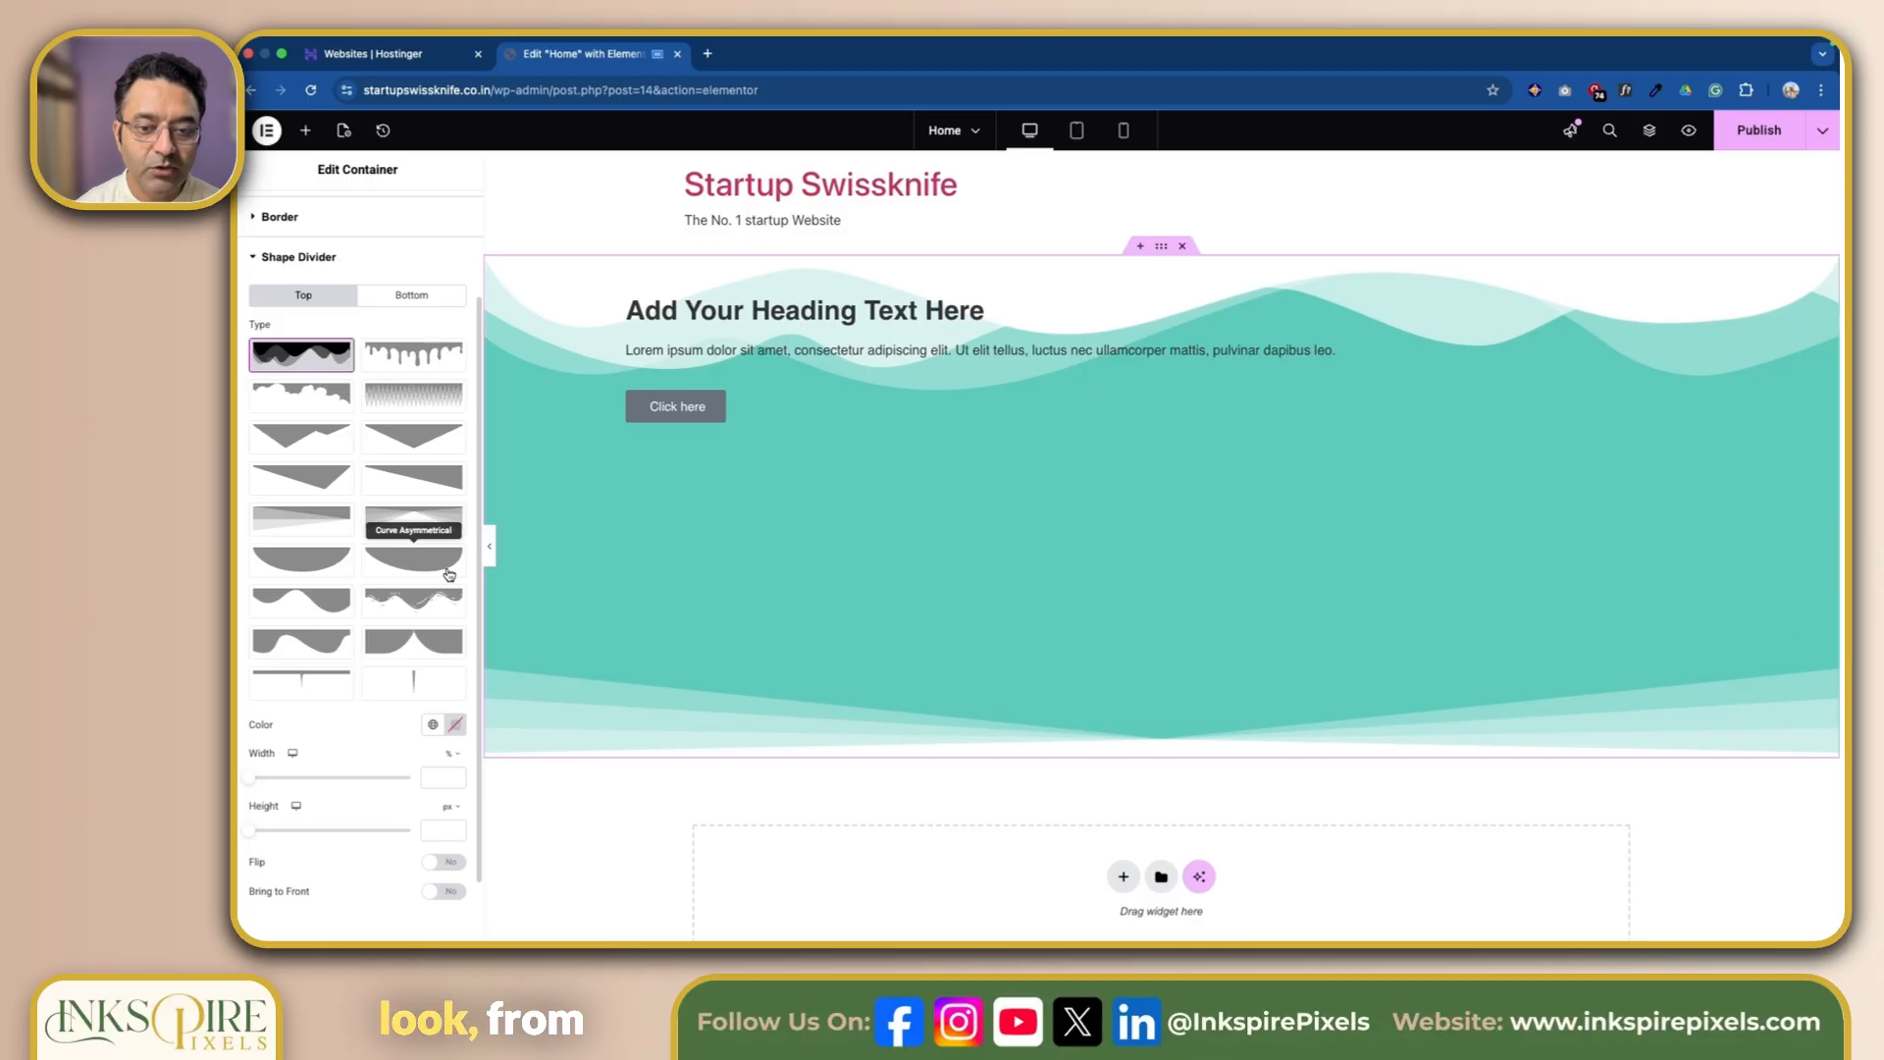
click(417, 558)
scroll(462, 573, down, 2)
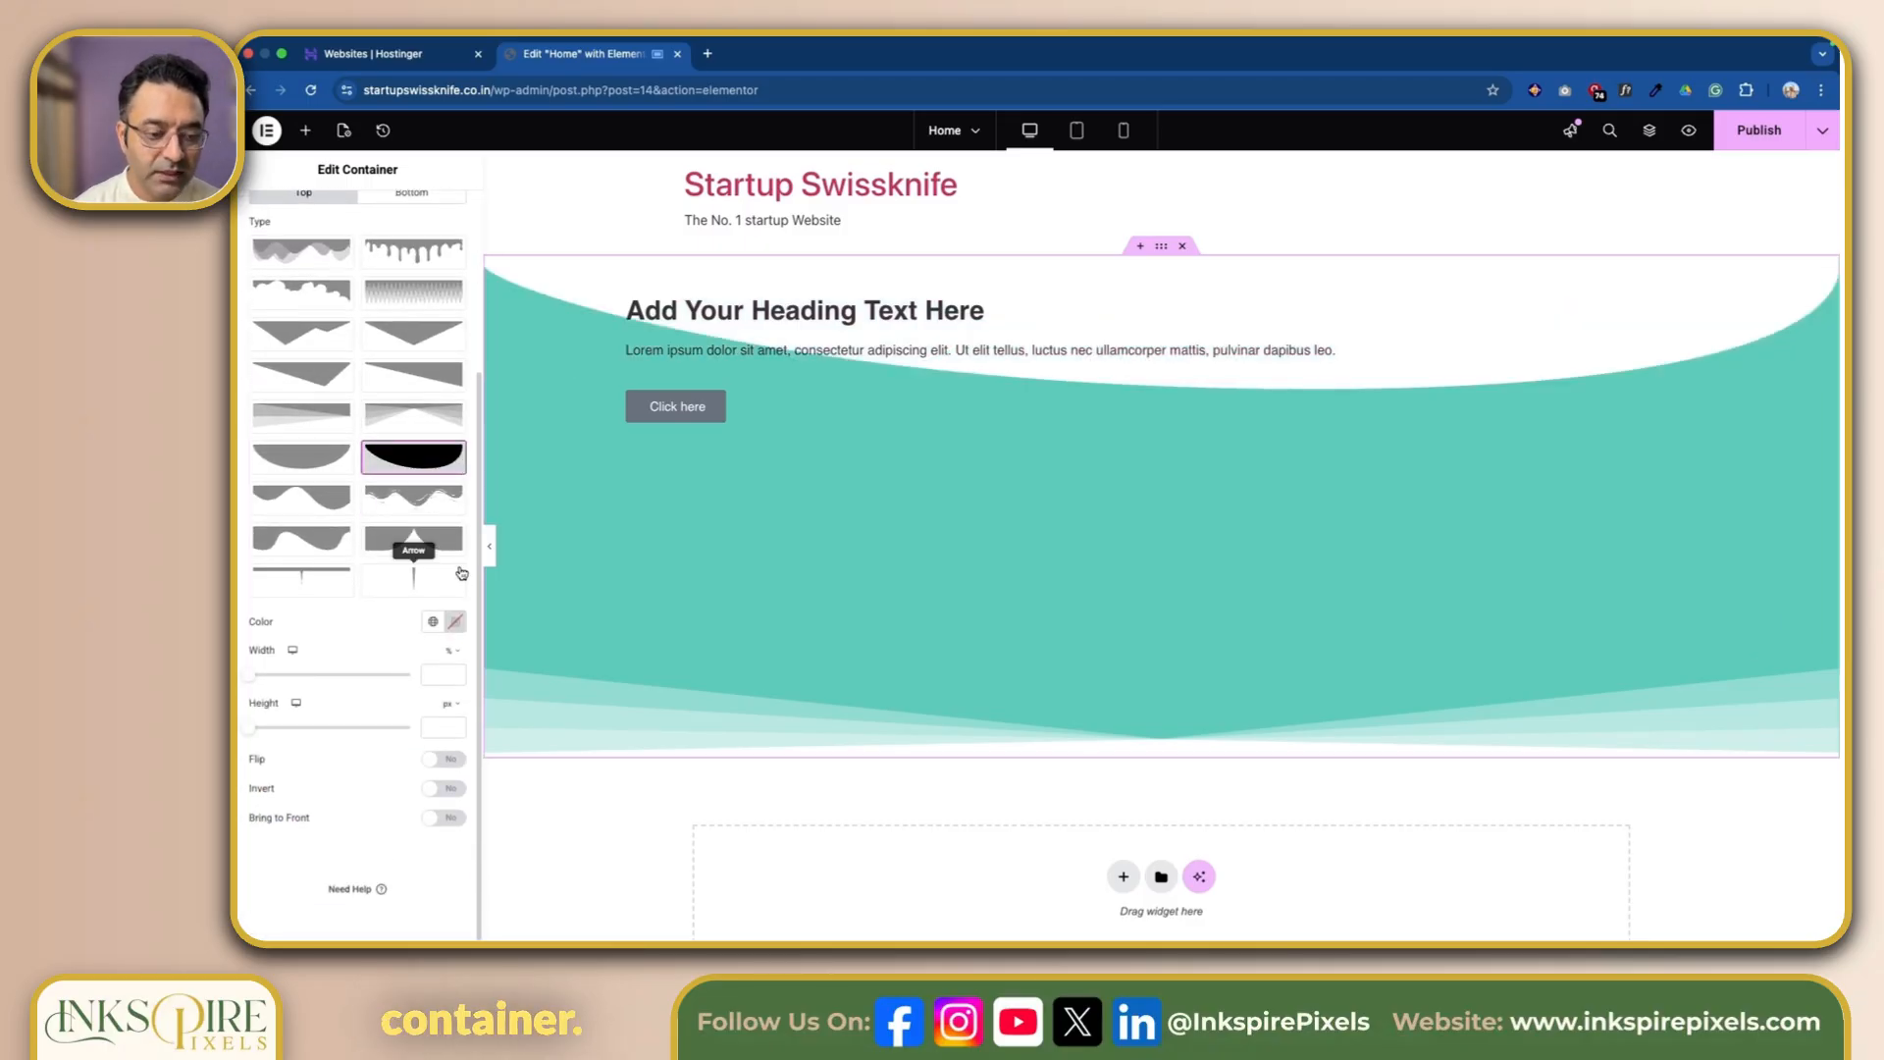
scroll(462, 573, up, 5)
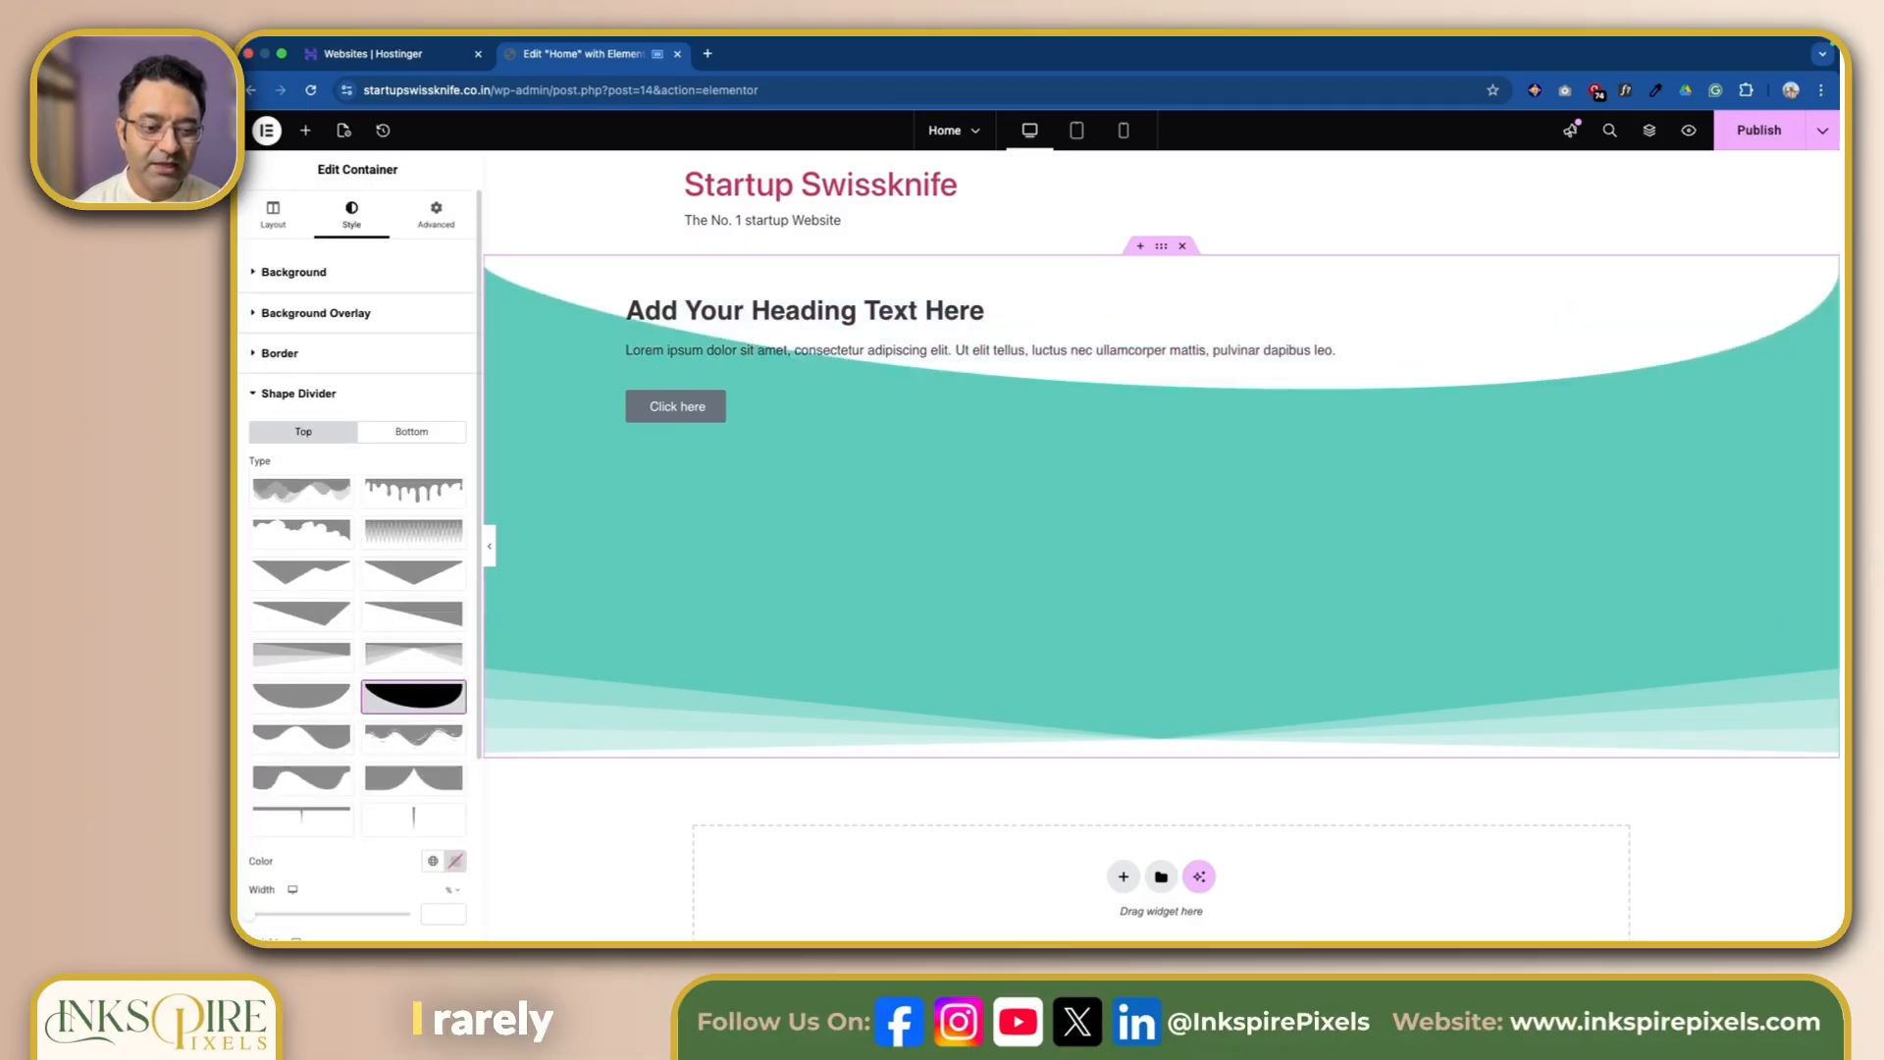
click(414, 695)
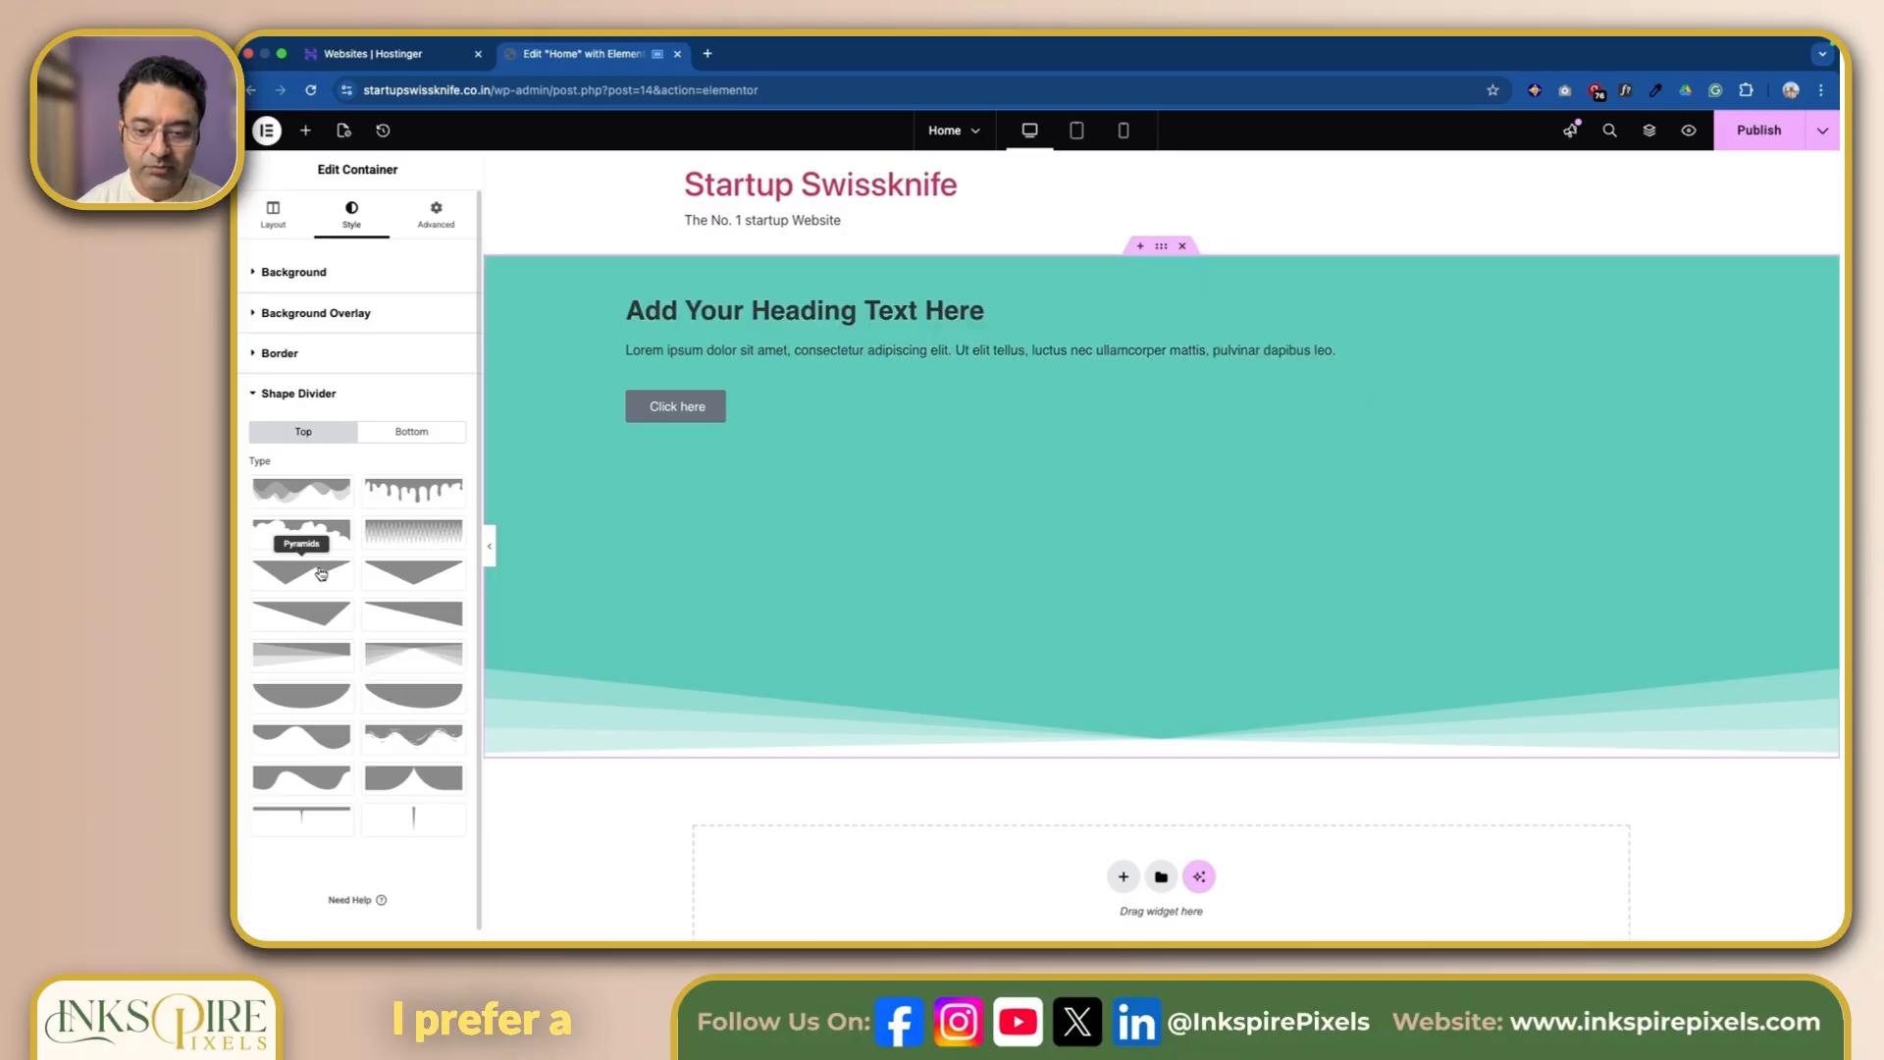
Review the bottom shape divider and the container's advanced layout settings, including margin and padding.
click(401, 436)
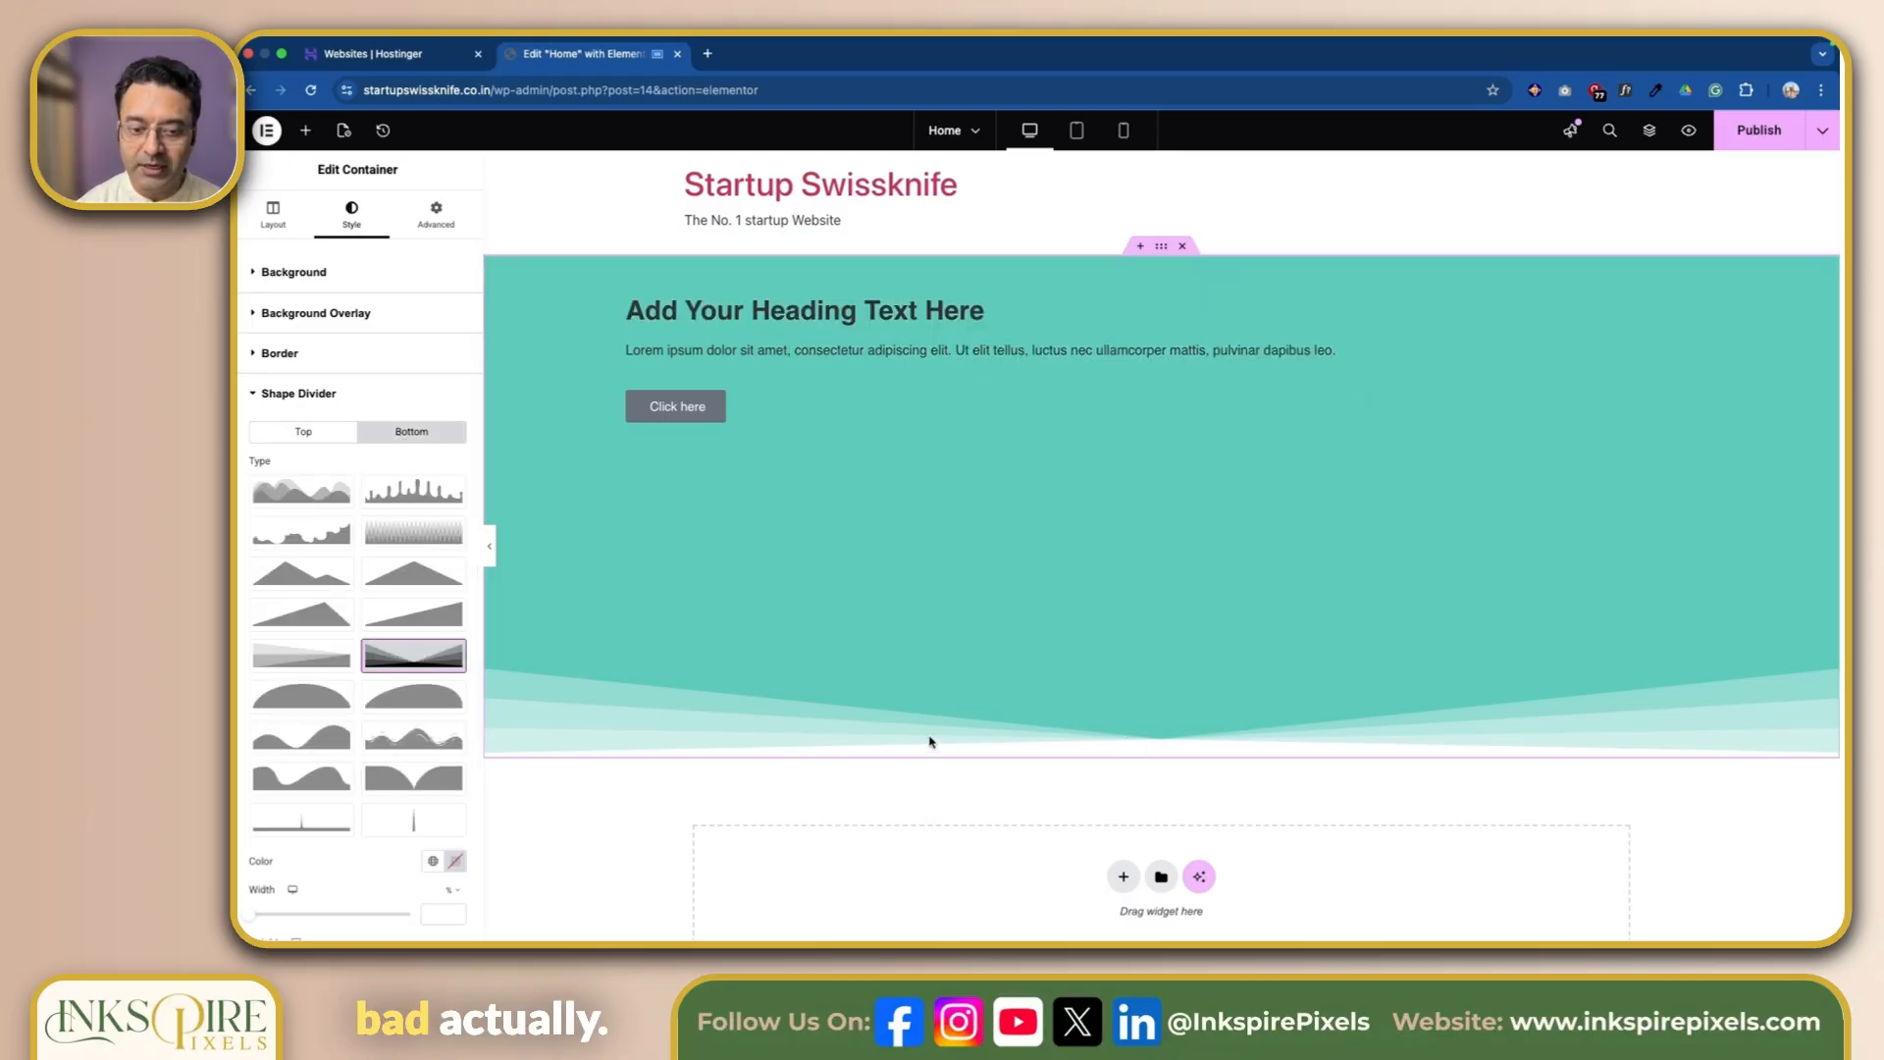
click(436, 214)
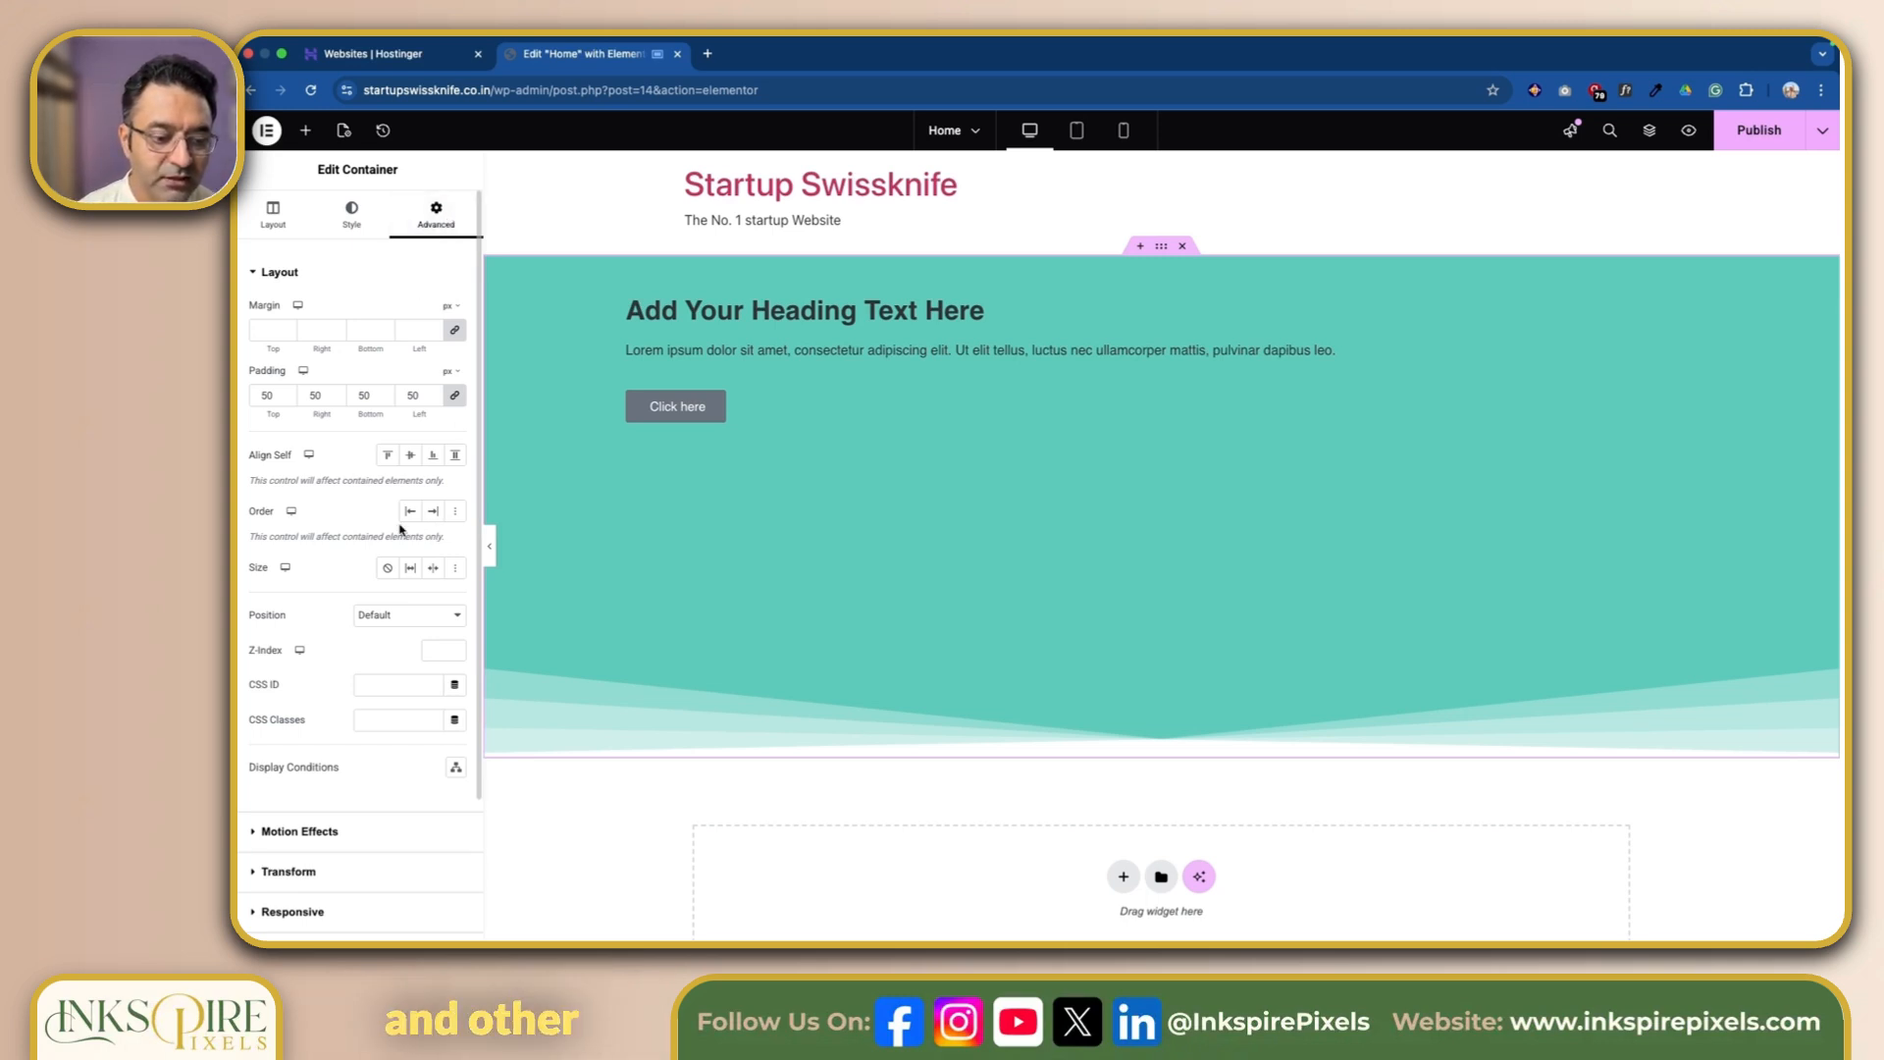
click(277, 330)
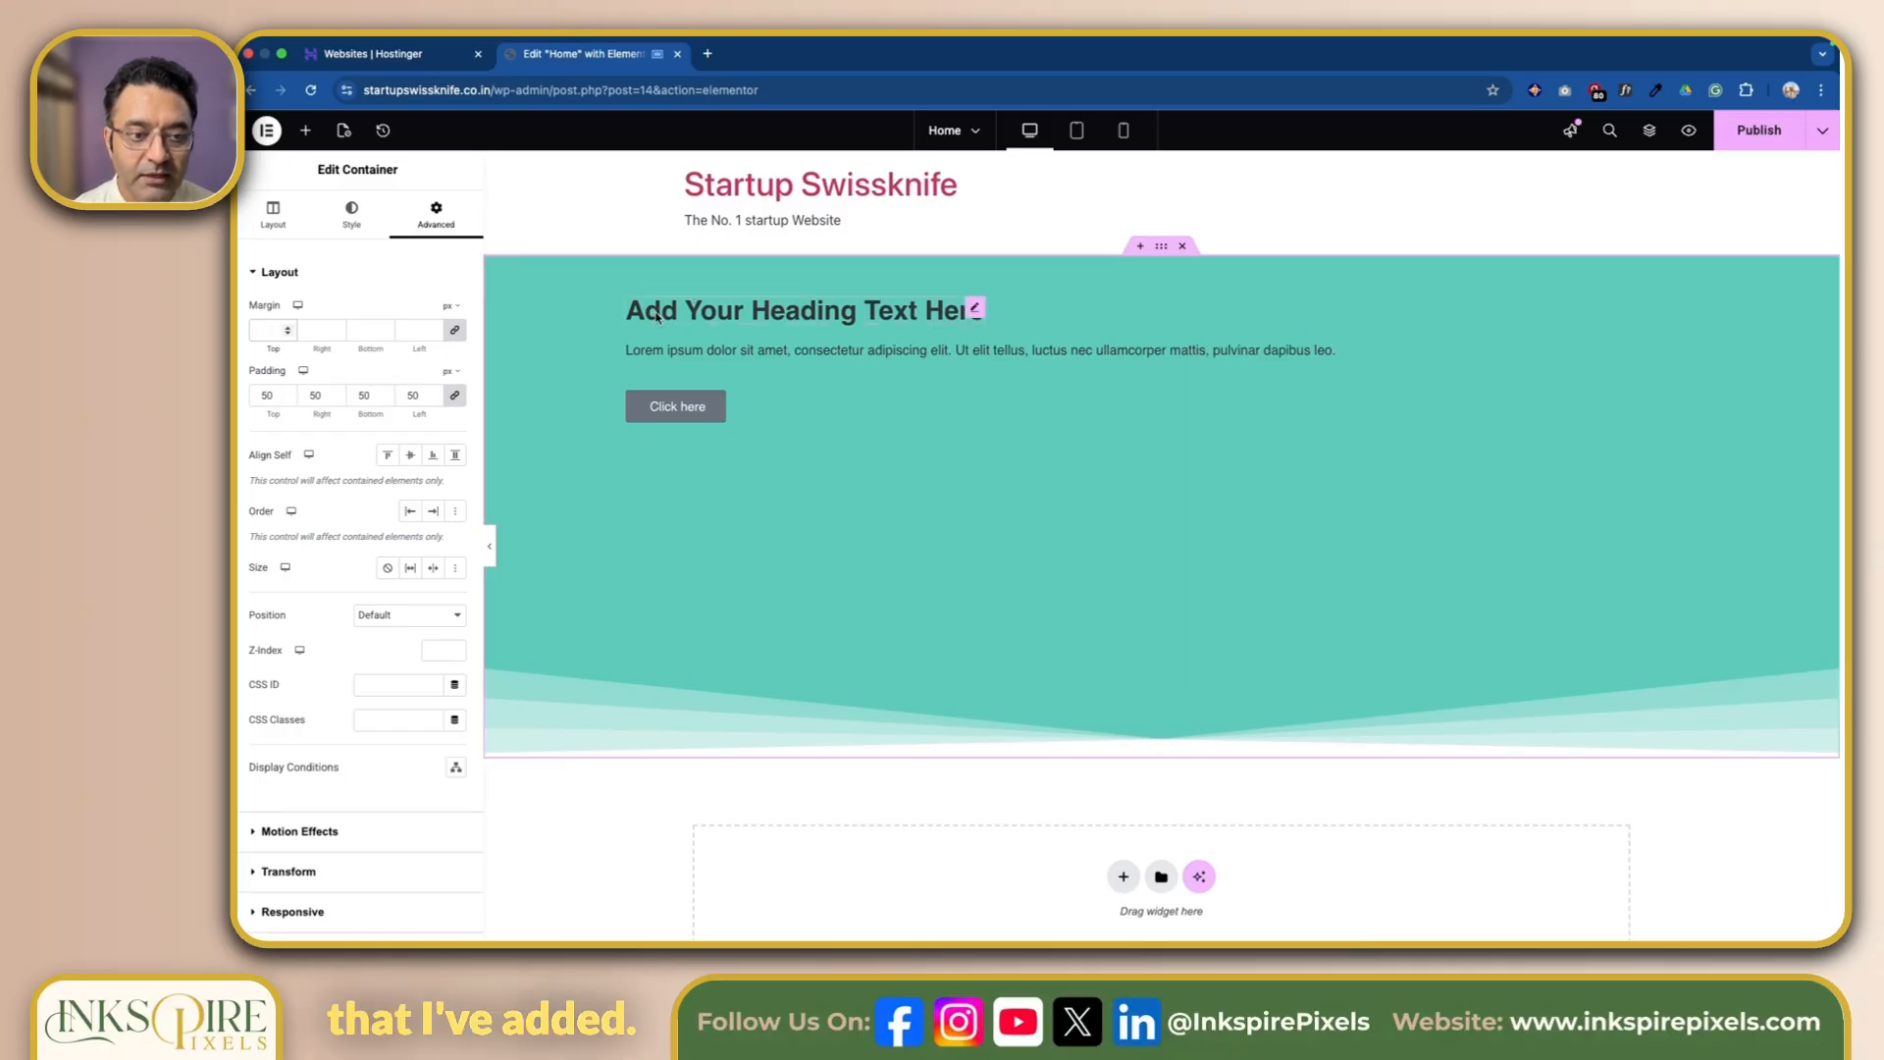
Add an empty row-direction flexbox container below the teal one and give it the blue global color as its background.
click(1119, 878)
click(1114, 918)
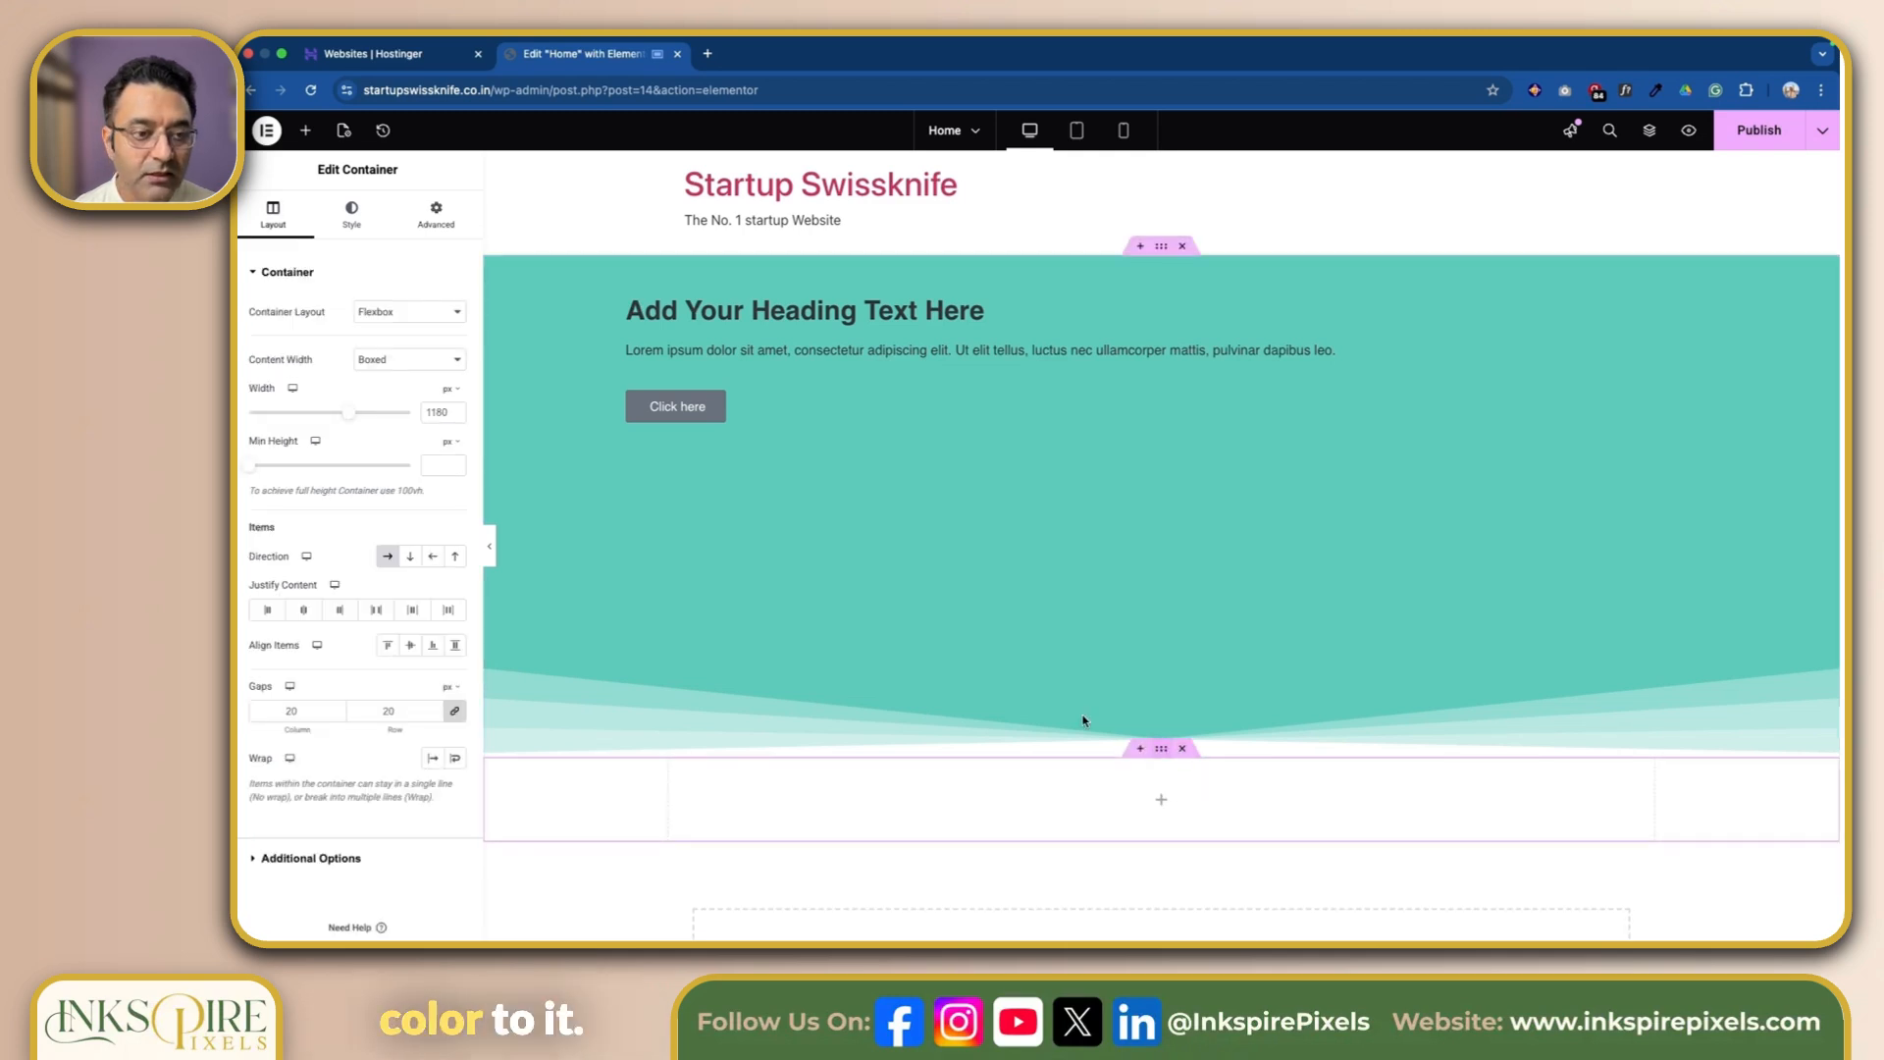
click(351, 214)
click(391, 349)
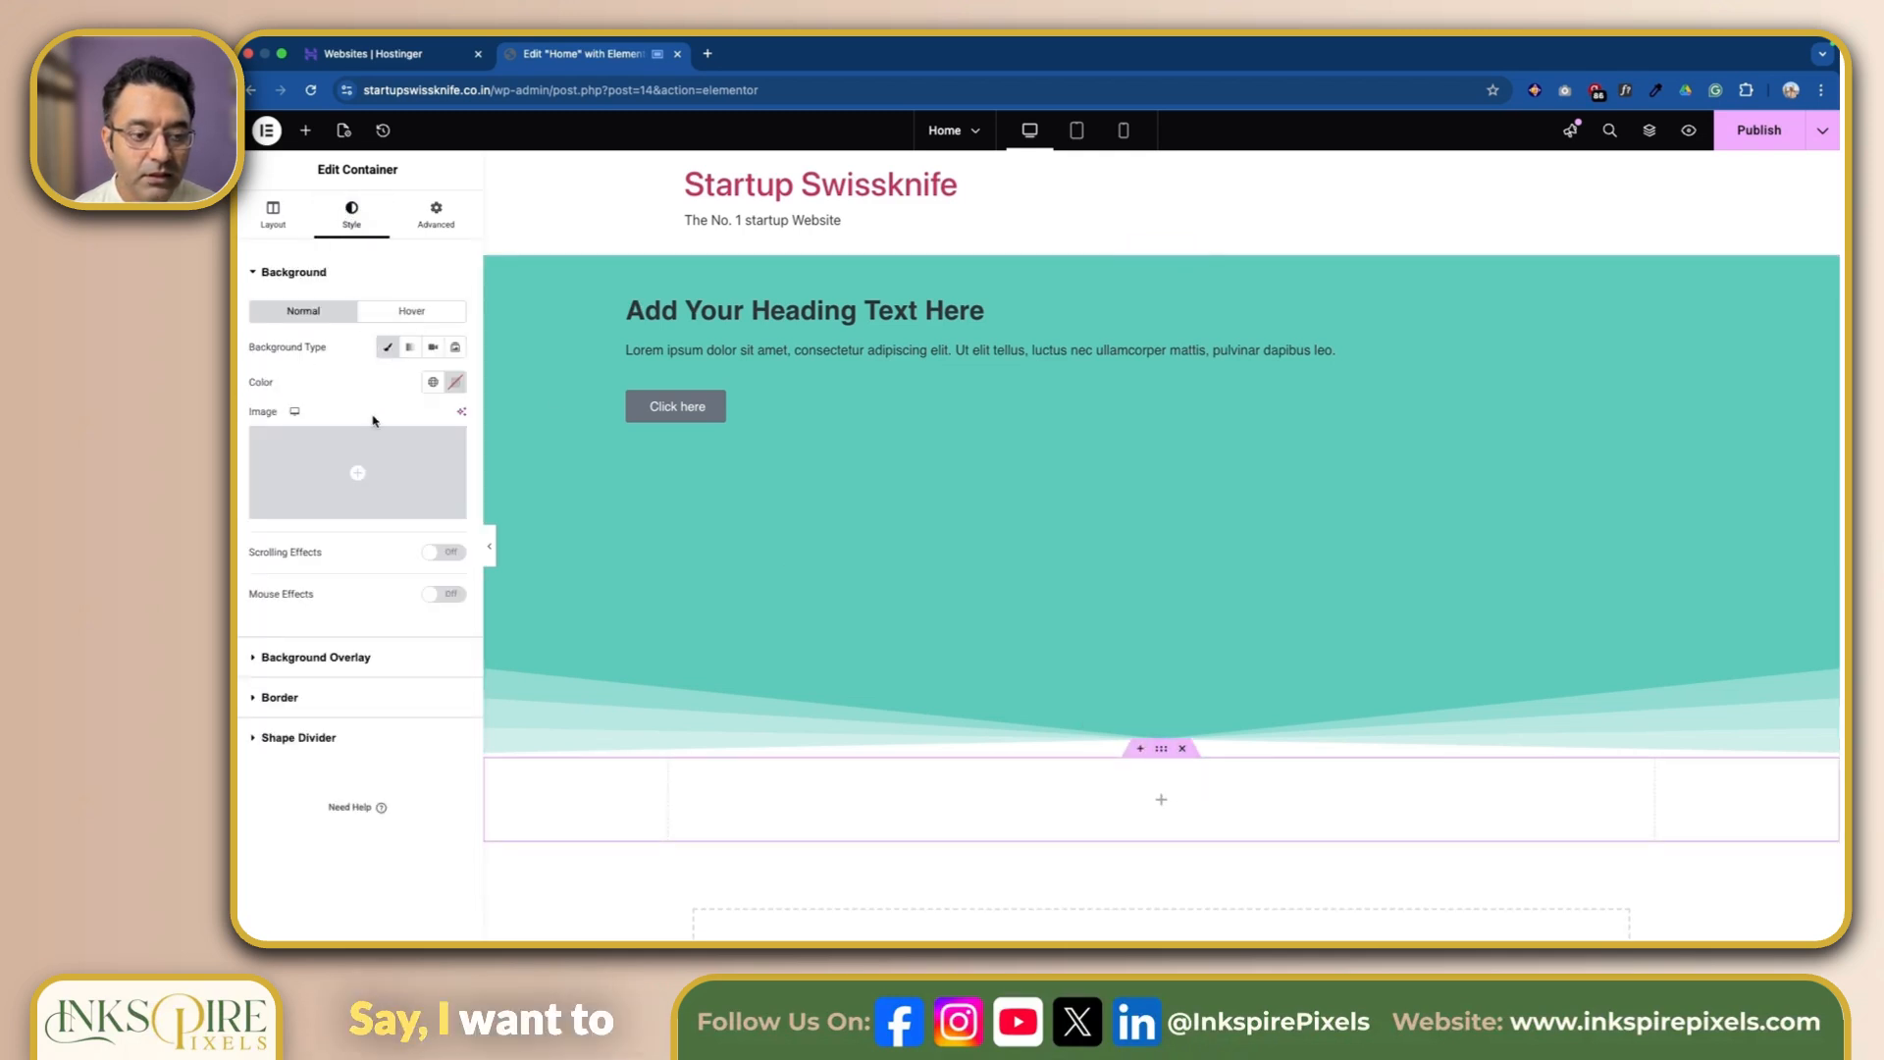
click(434, 383)
click(323, 452)
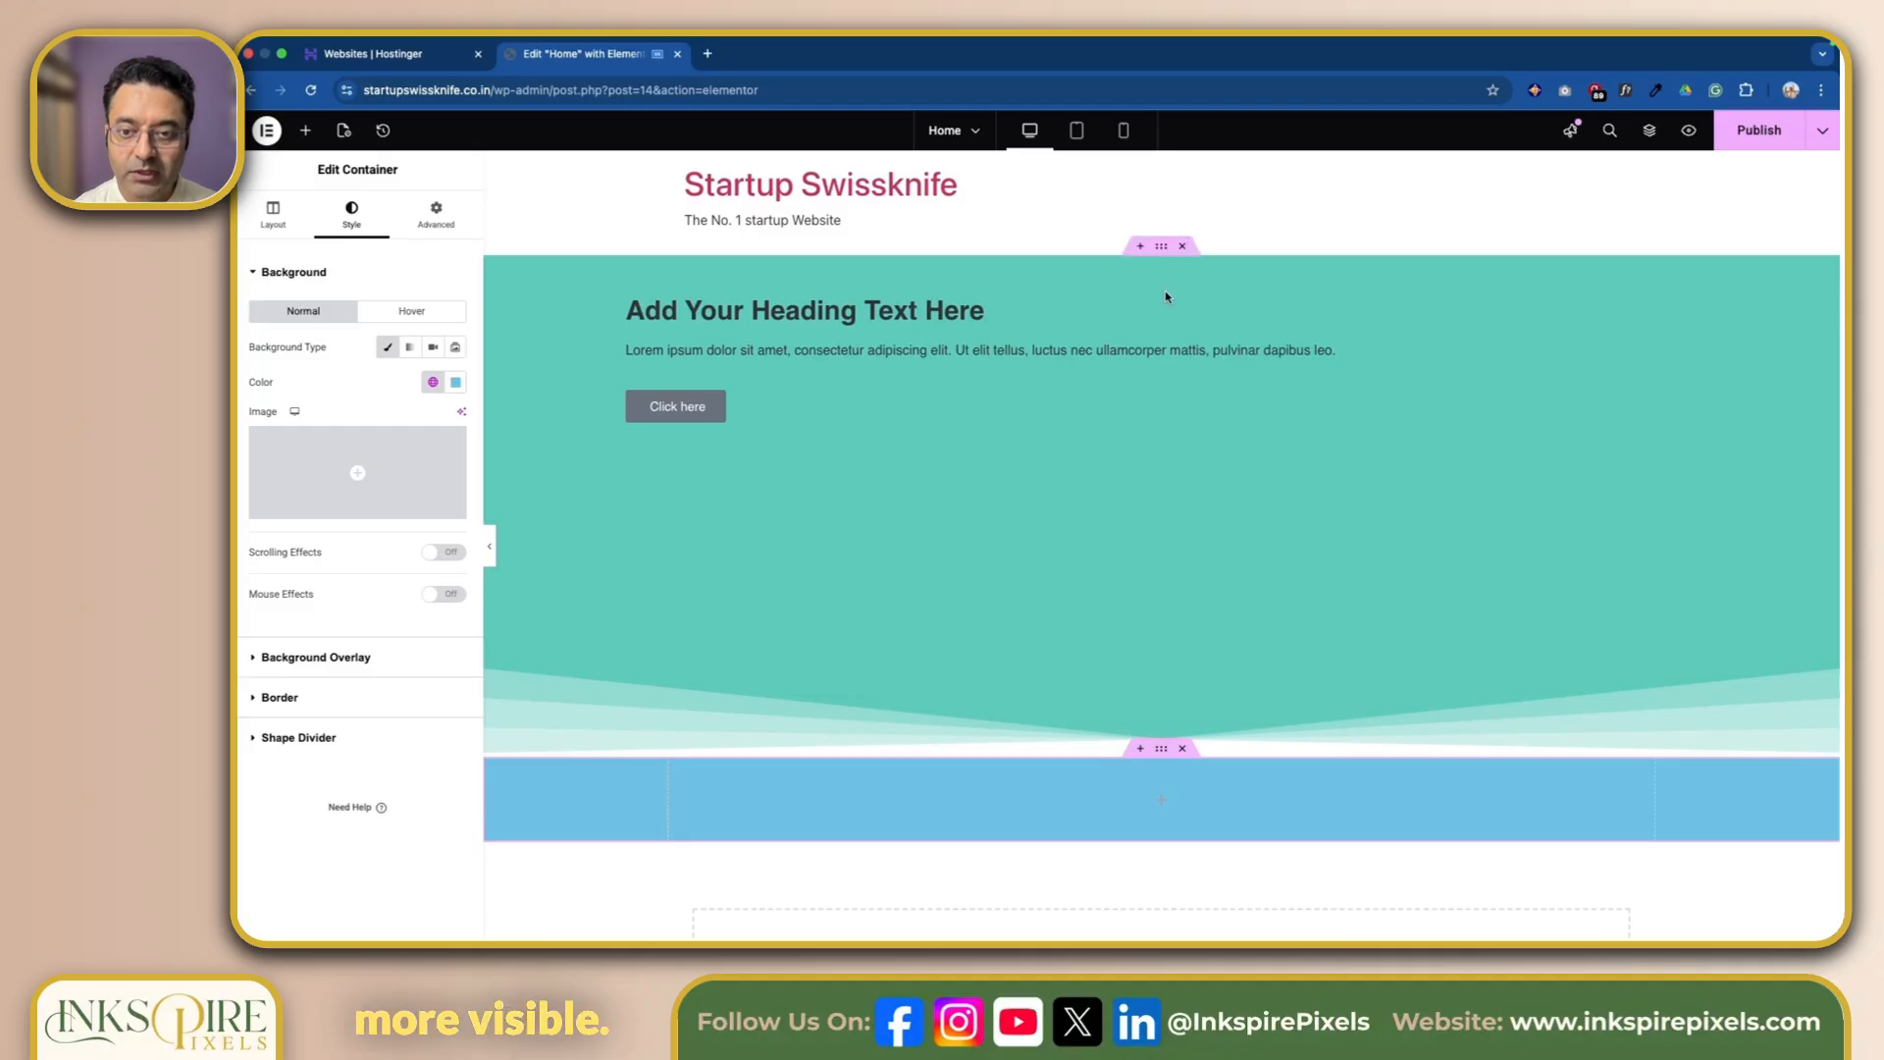
Remove the Fan Opacity shape divider from the bottom of the teal container.
click(1166, 254)
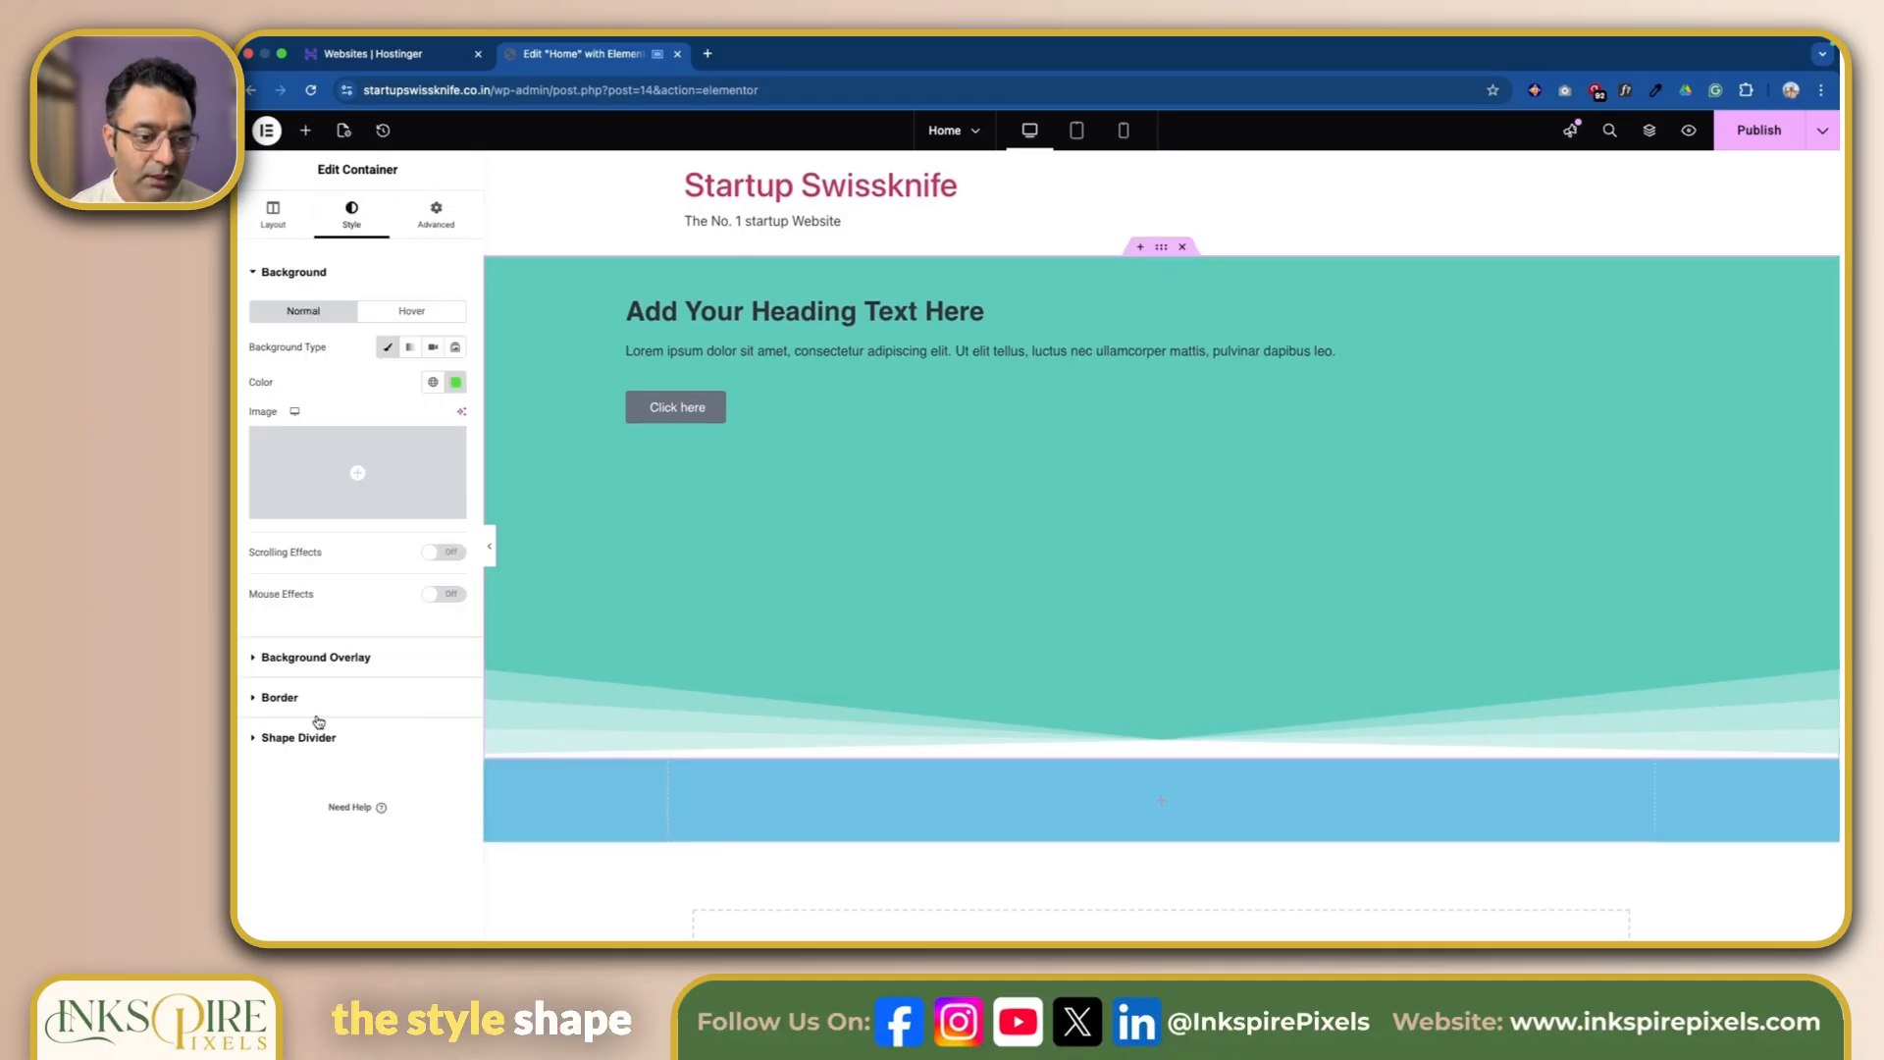
click(265, 741)
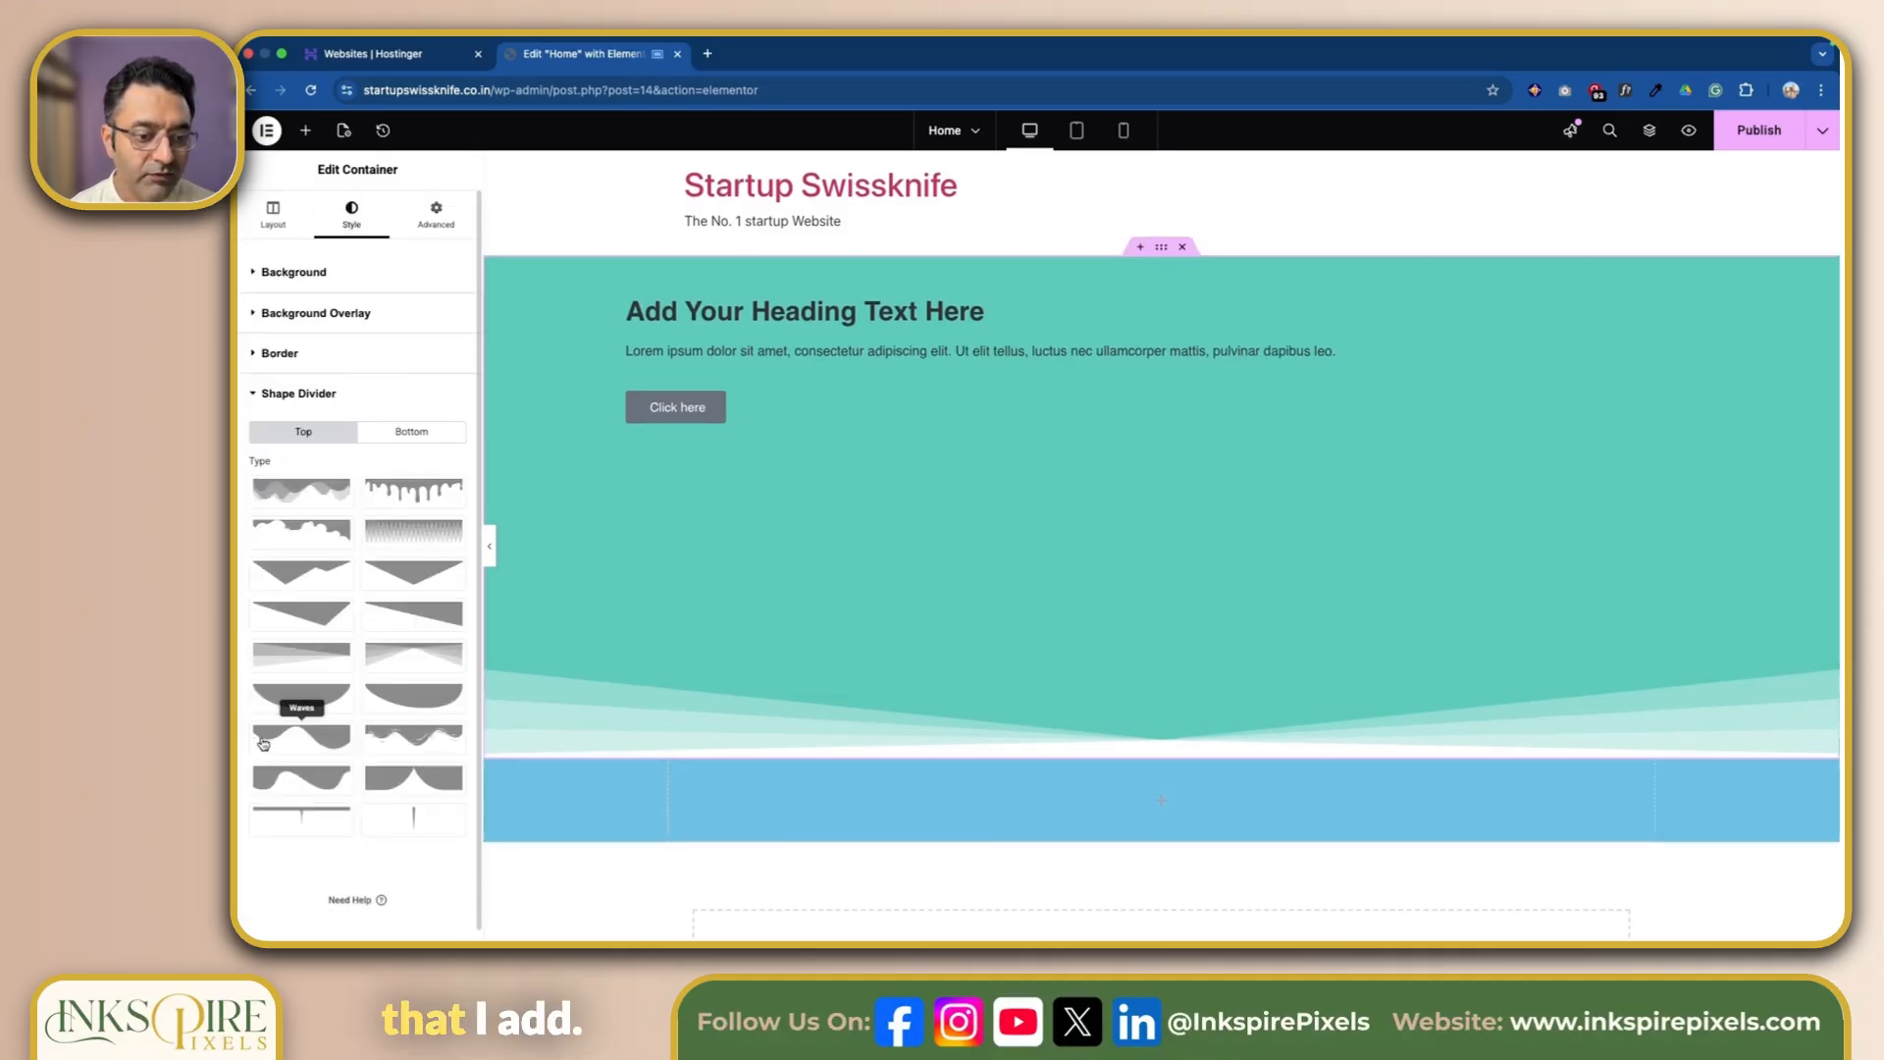
click(434, 670)
click(422, 666)
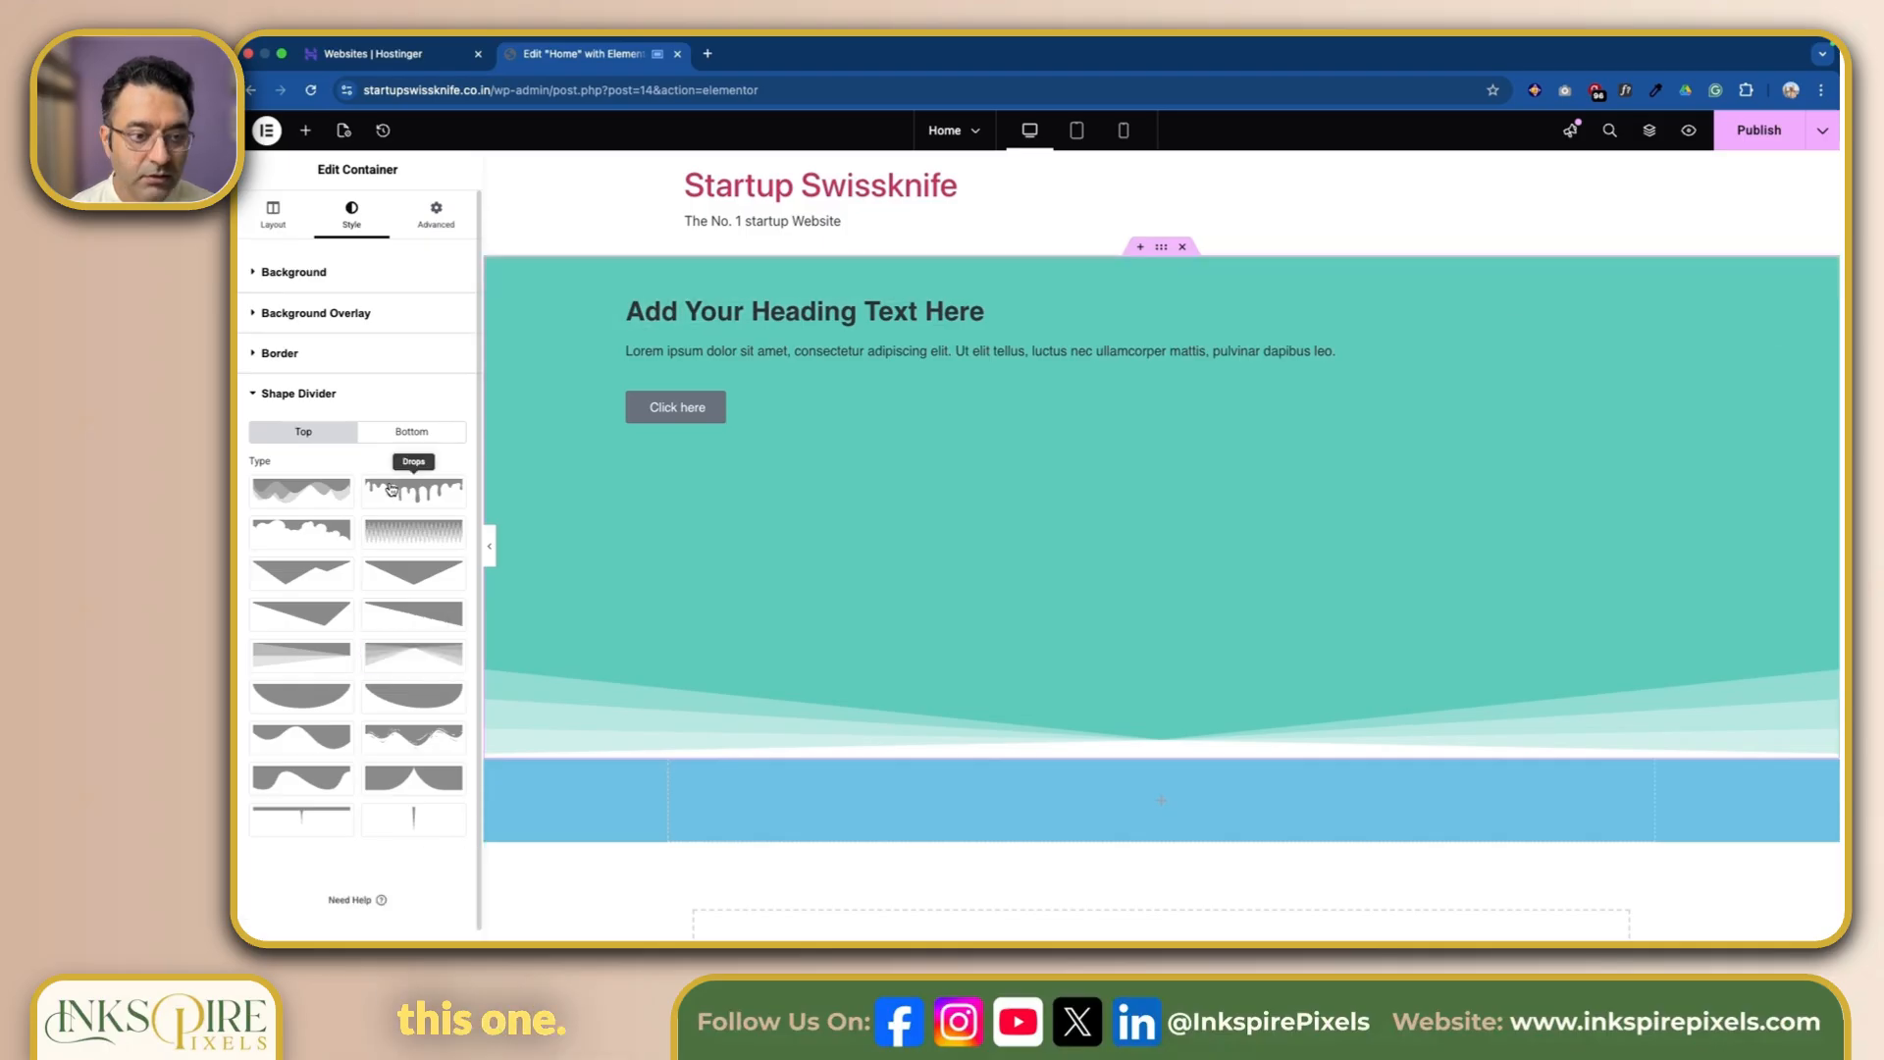
click(400, 436)
click(422, 658)
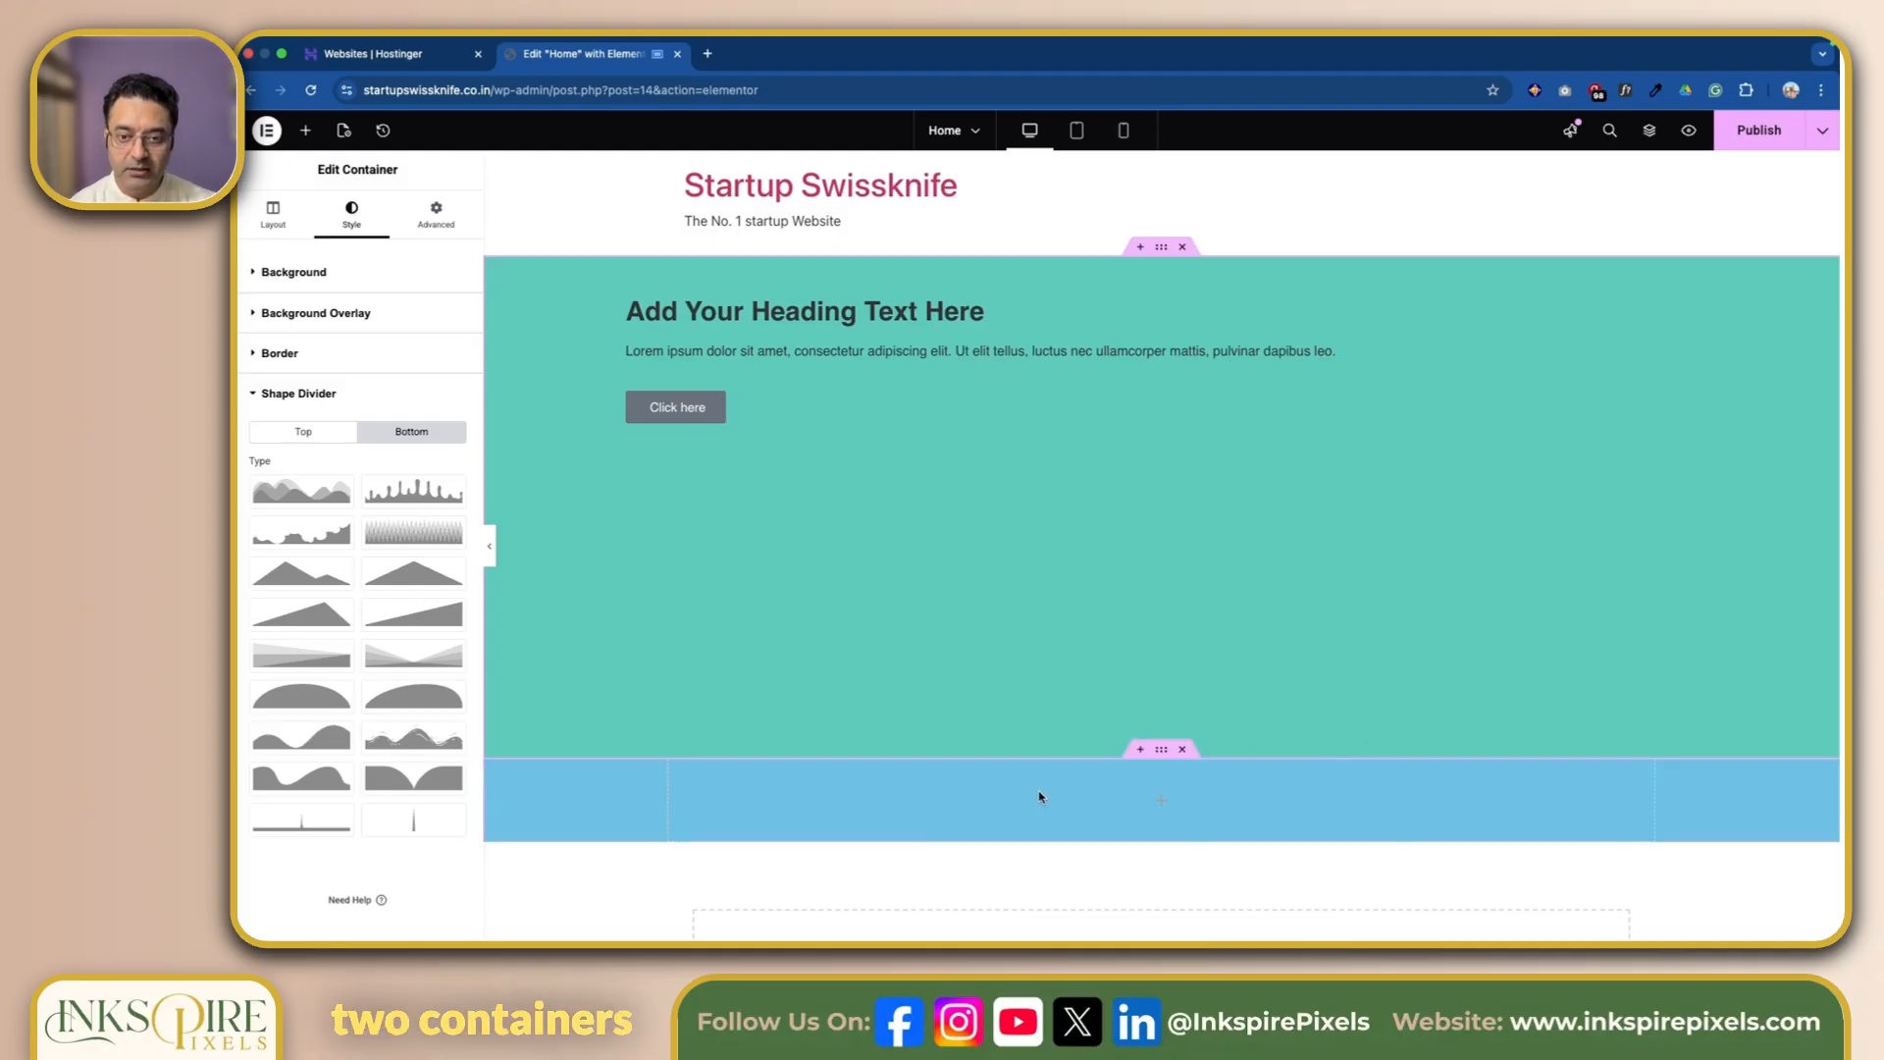
Unlink the teal container's margin values and try a bottom margin of 10 px, followed by 100 px.
click(438, 222)
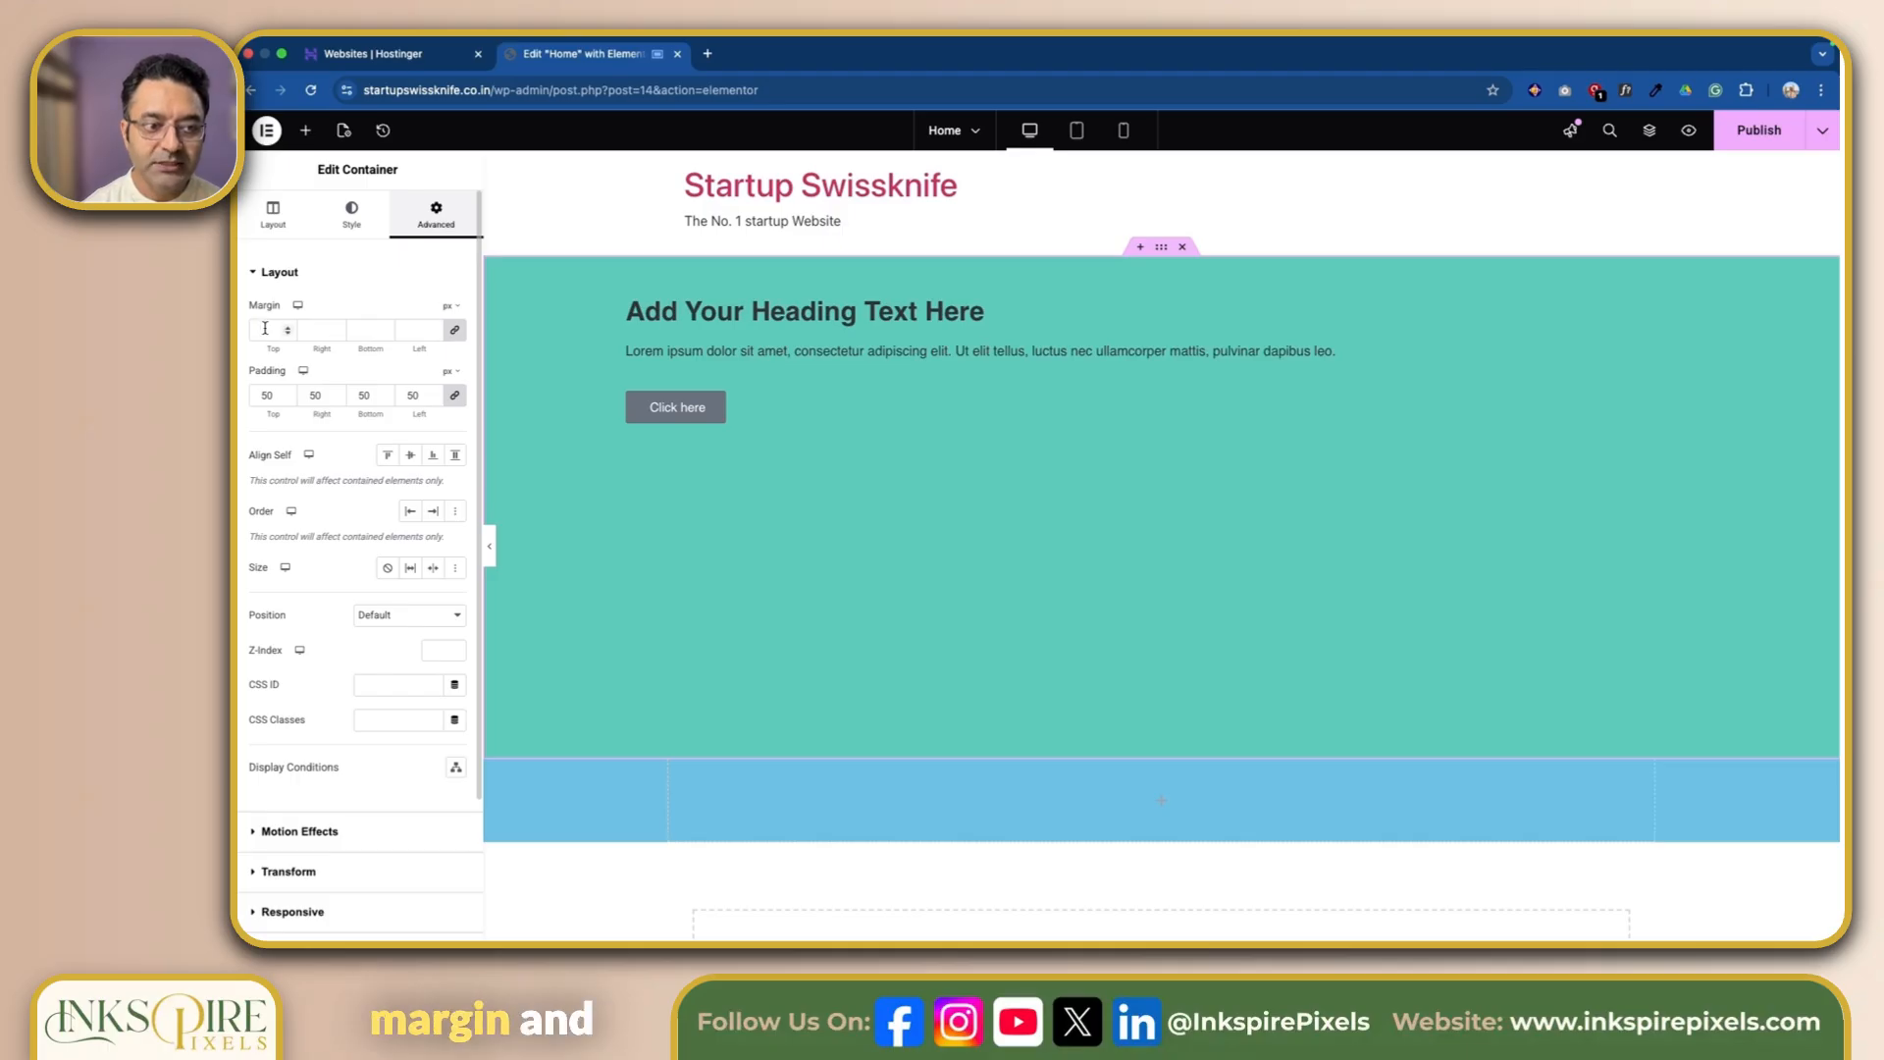
click(456, 332)
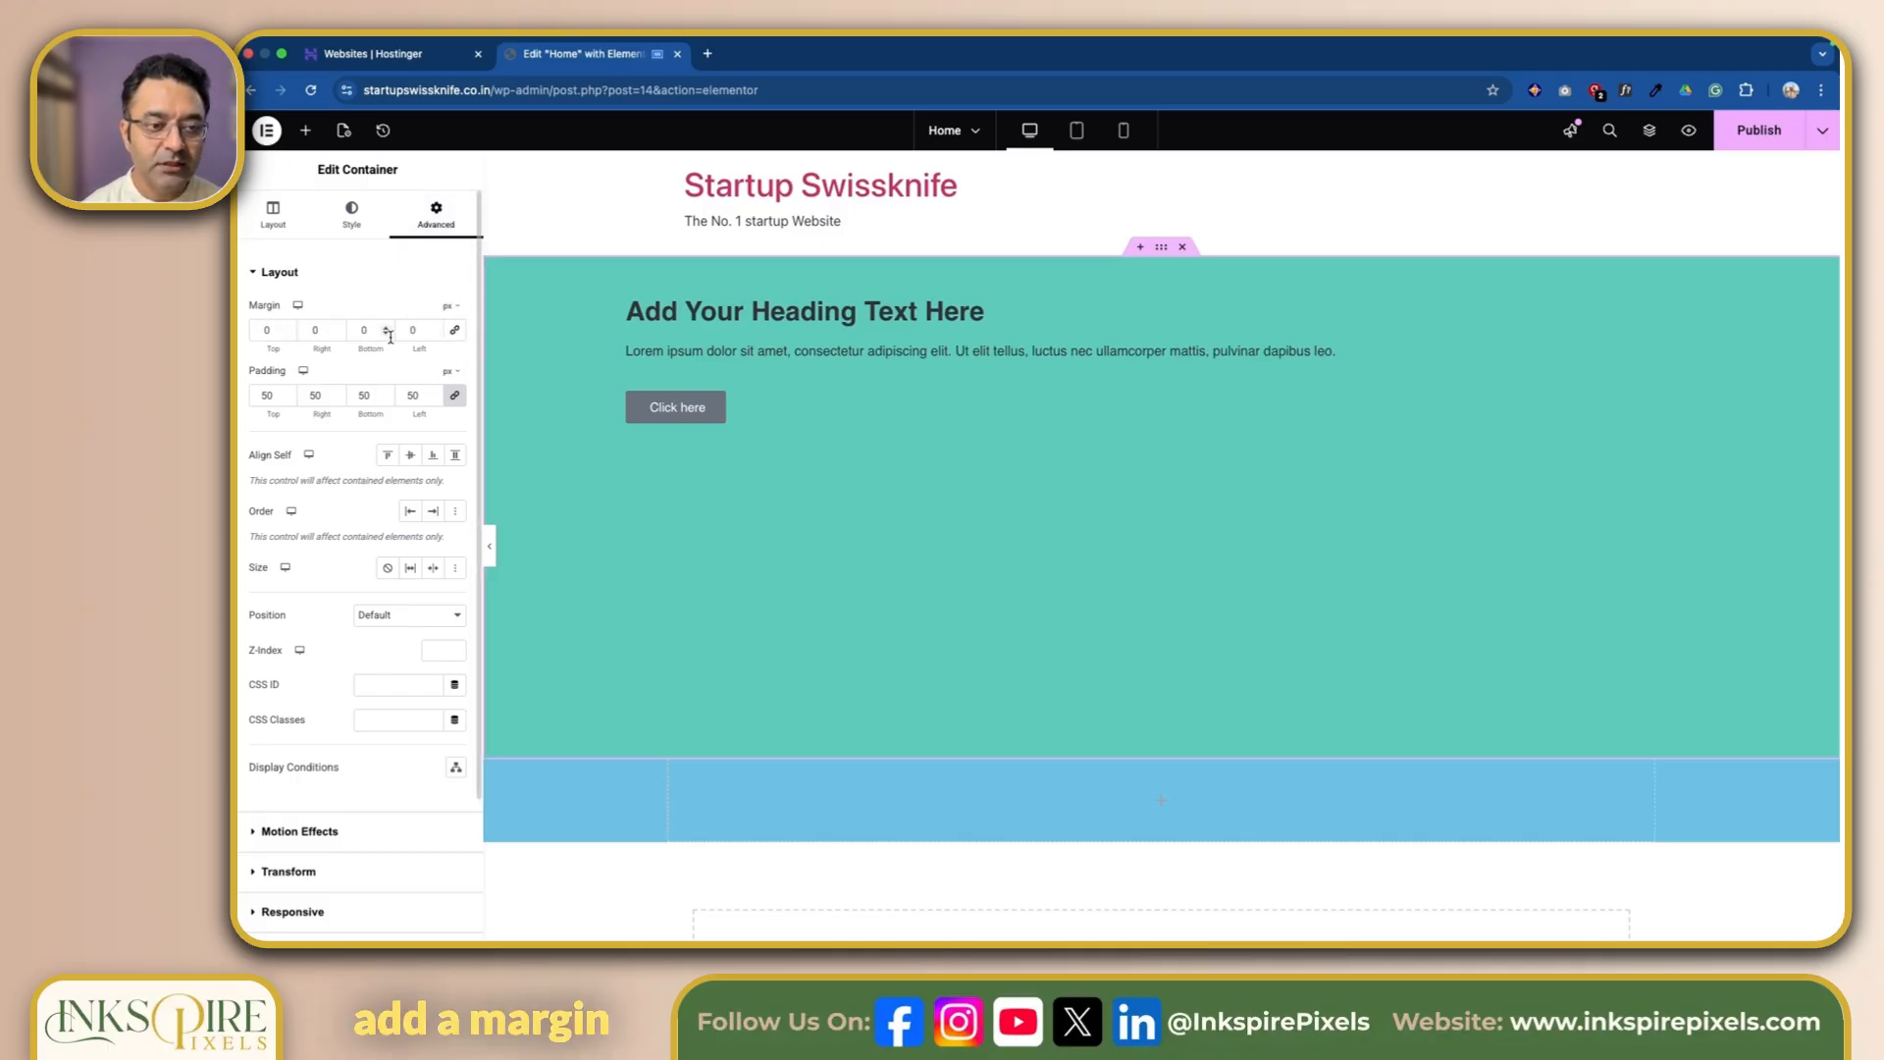
click(356, 331)
text(1)
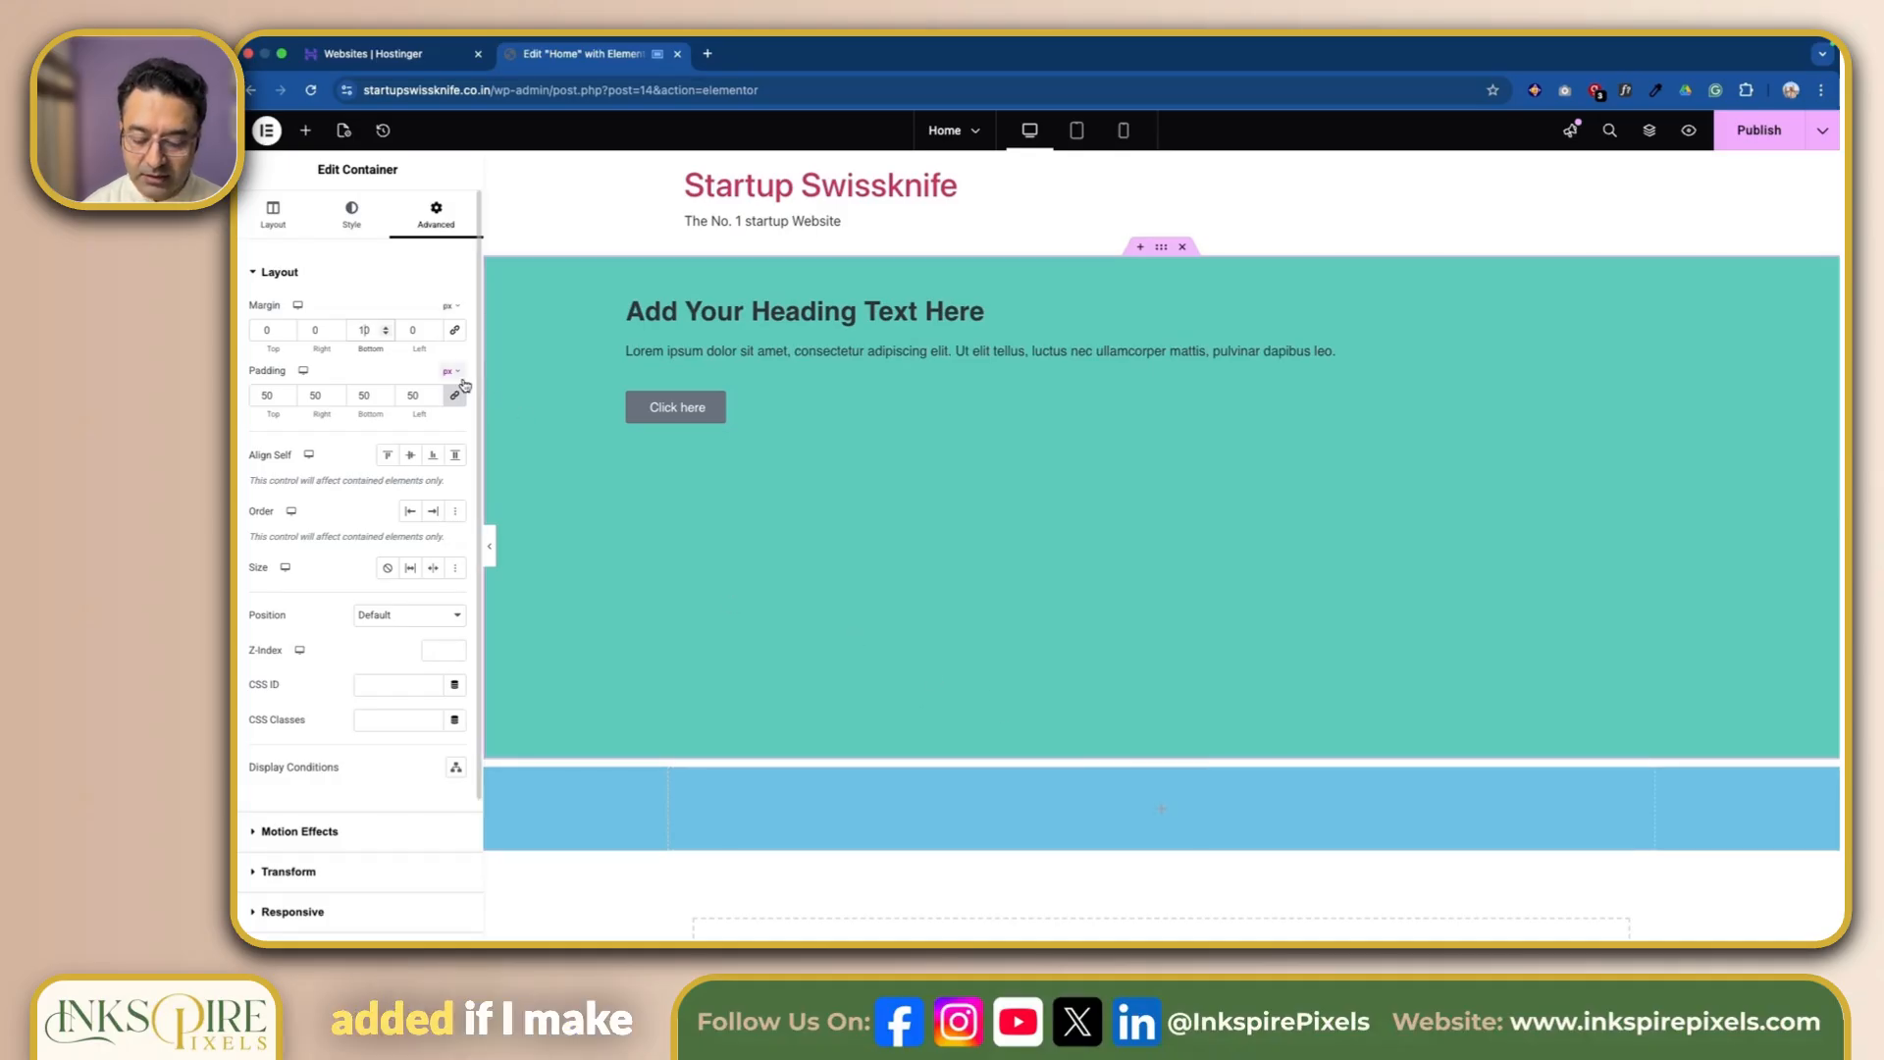
text(0)
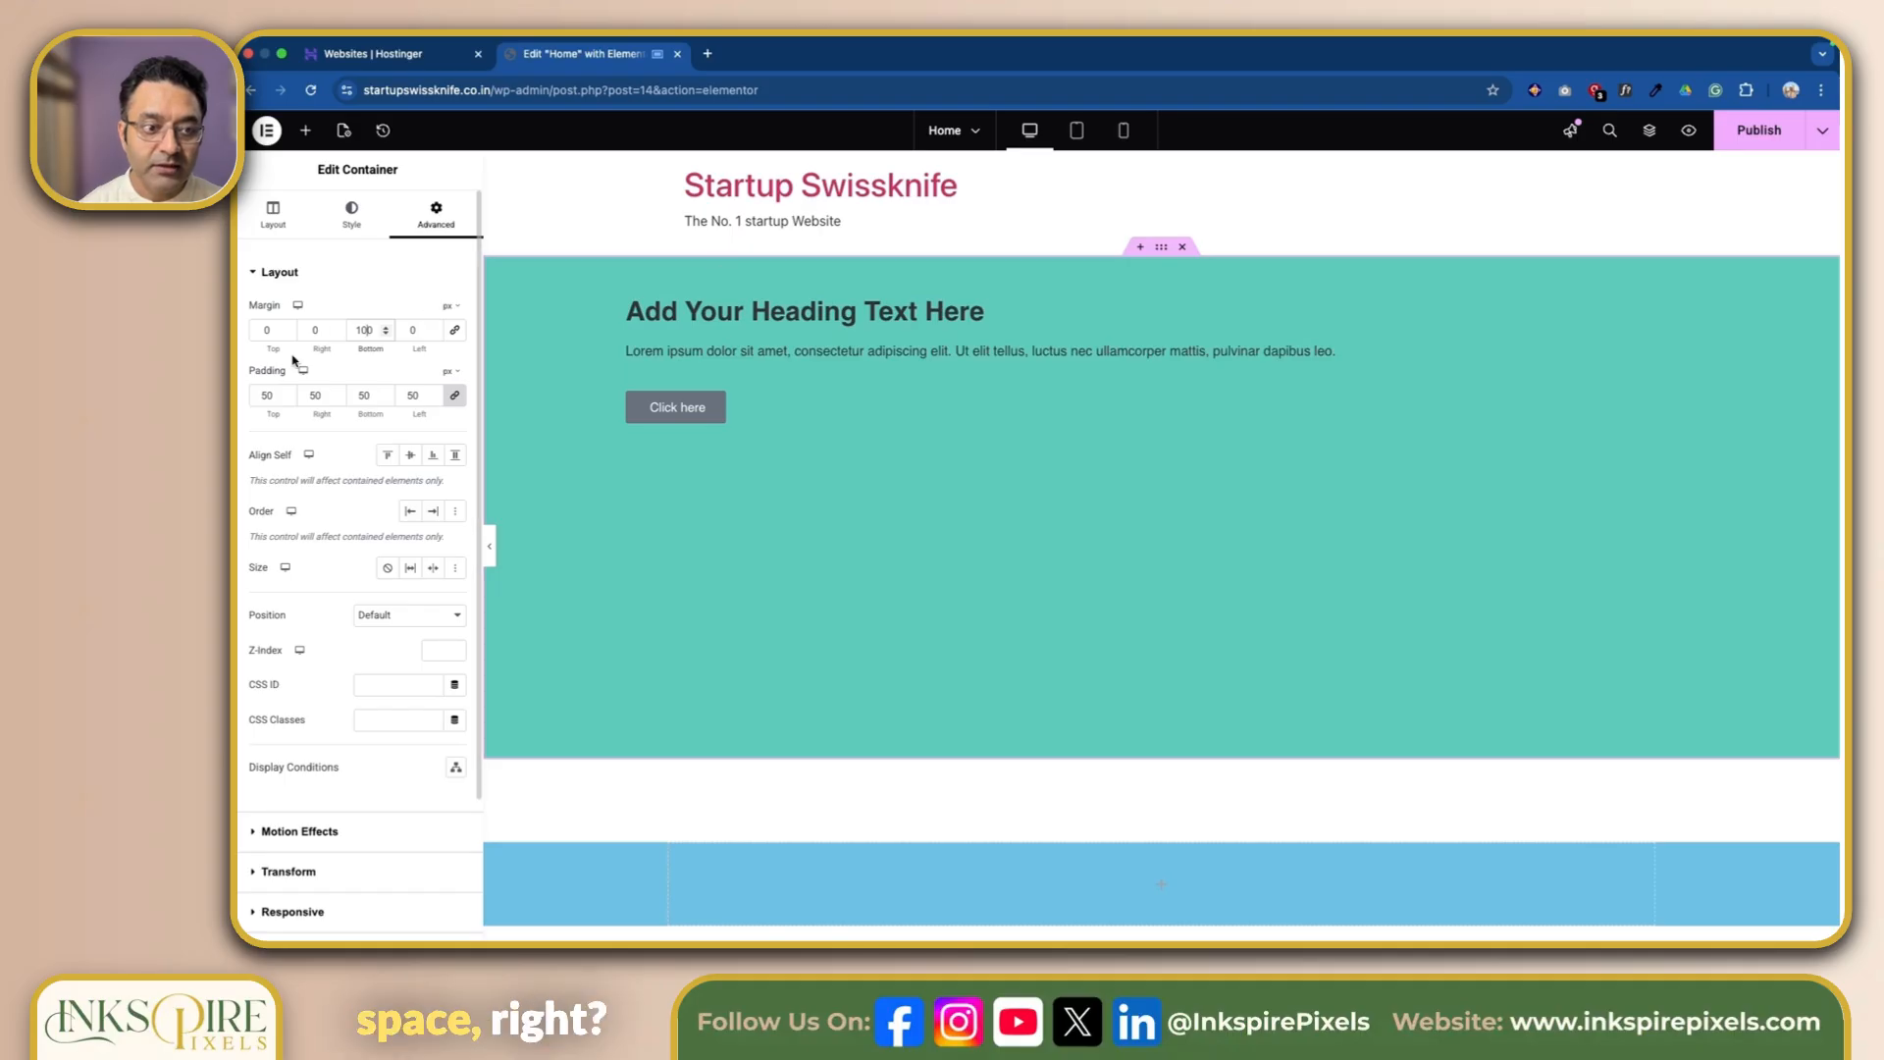
Unlink the teal container's padding values and try top padding of 0, 10 and 100 px.
click(454, 396)
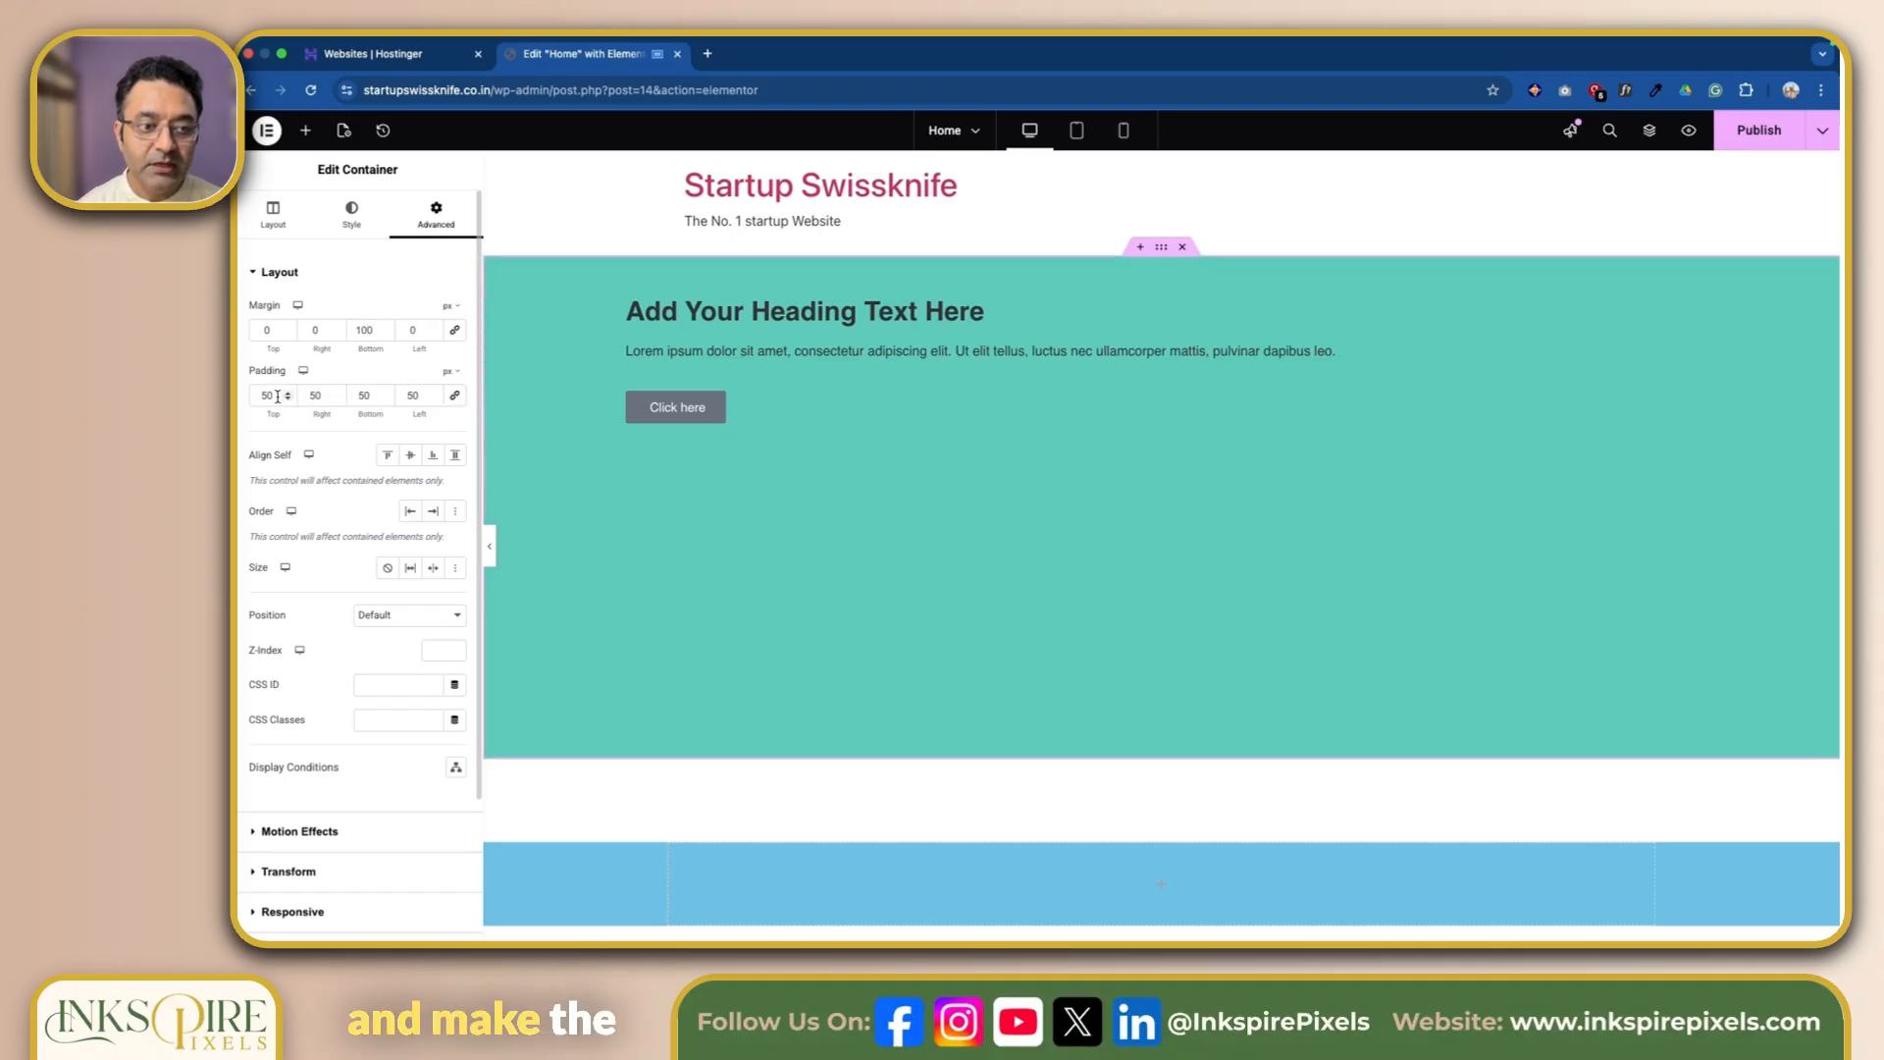
drag(278, 397, 261, 391)
text(0)
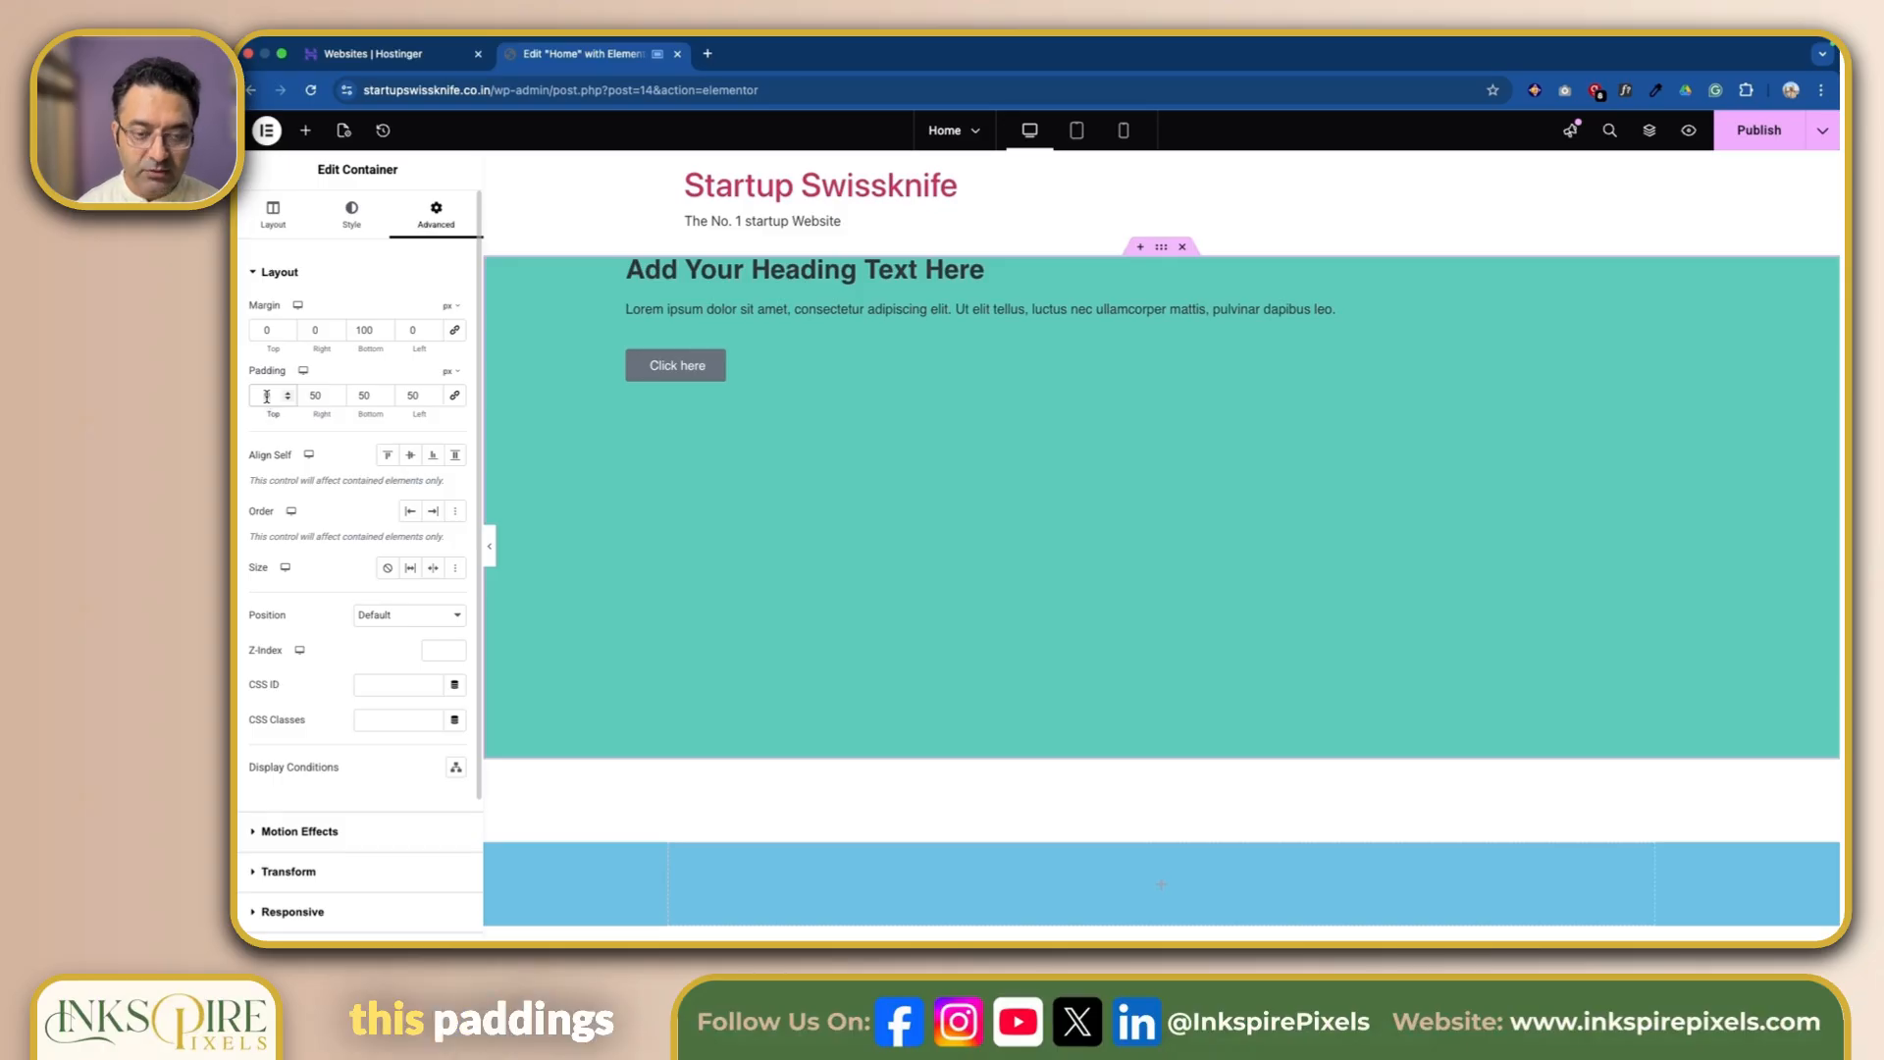
text(10)
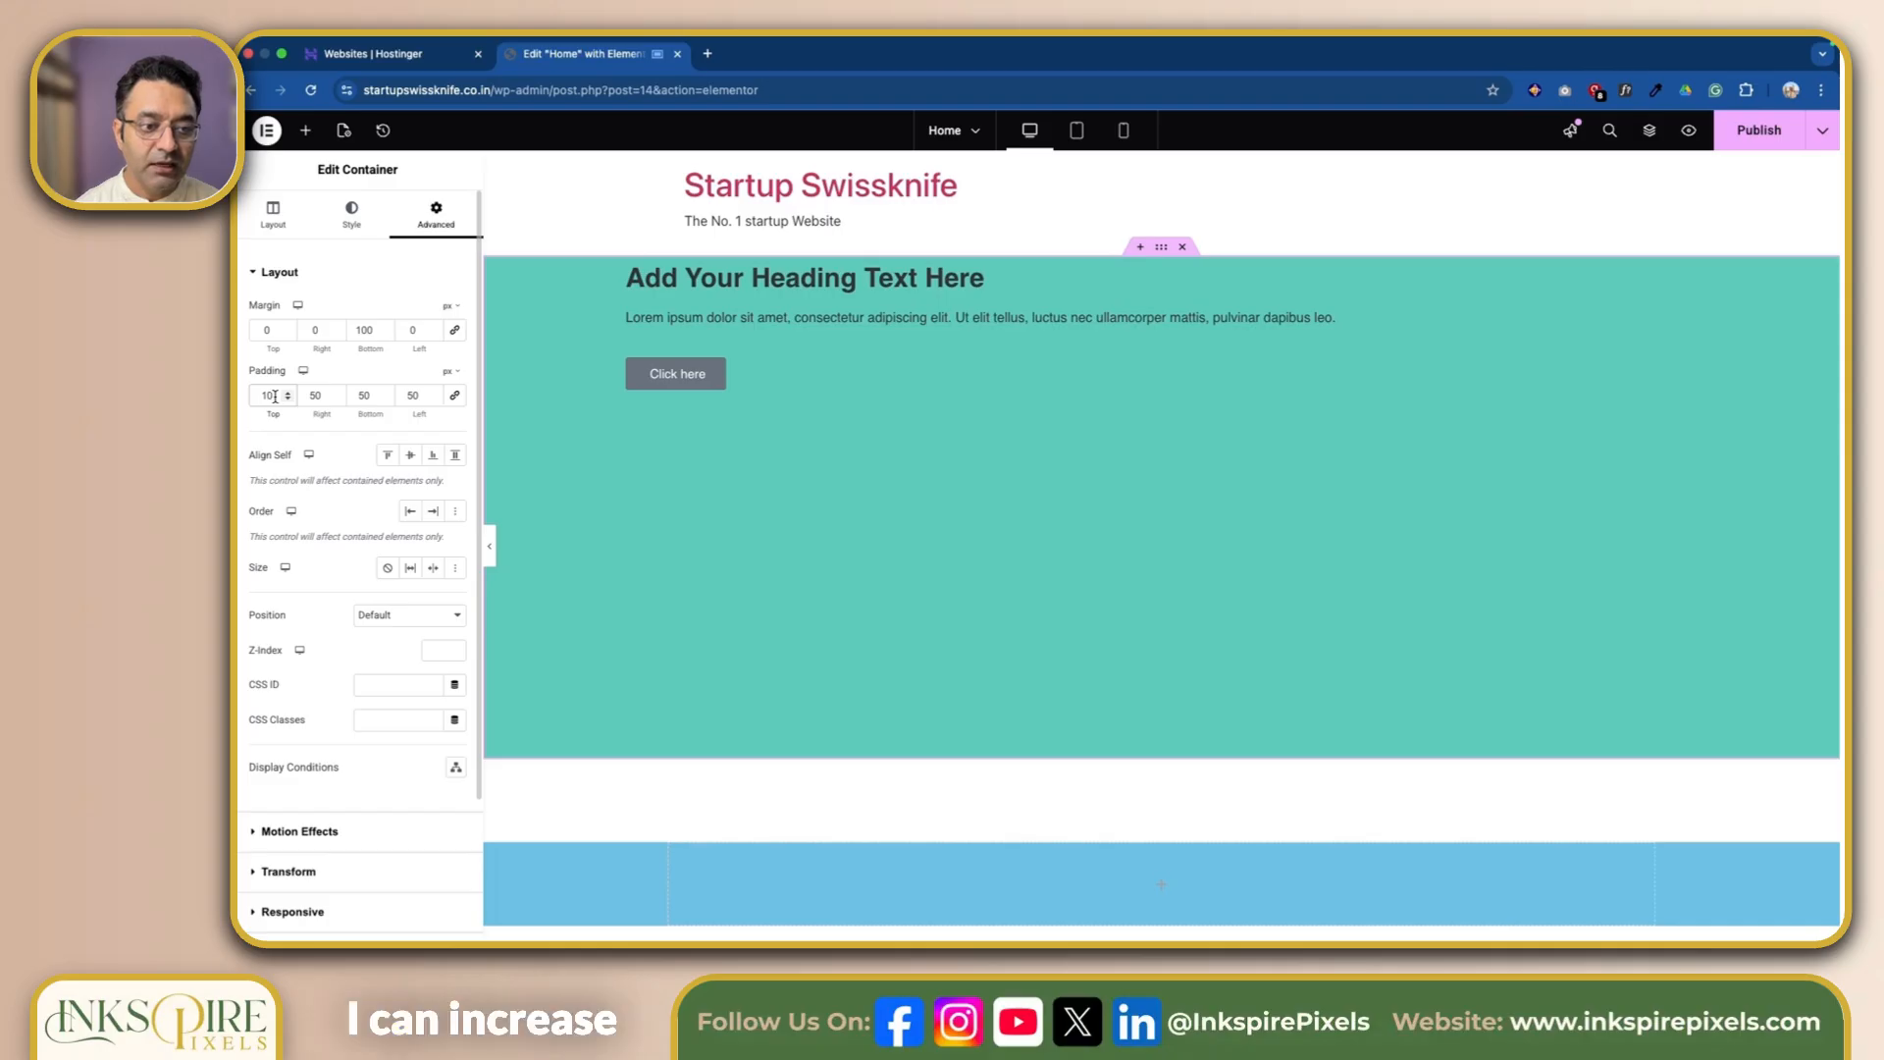
text(0)
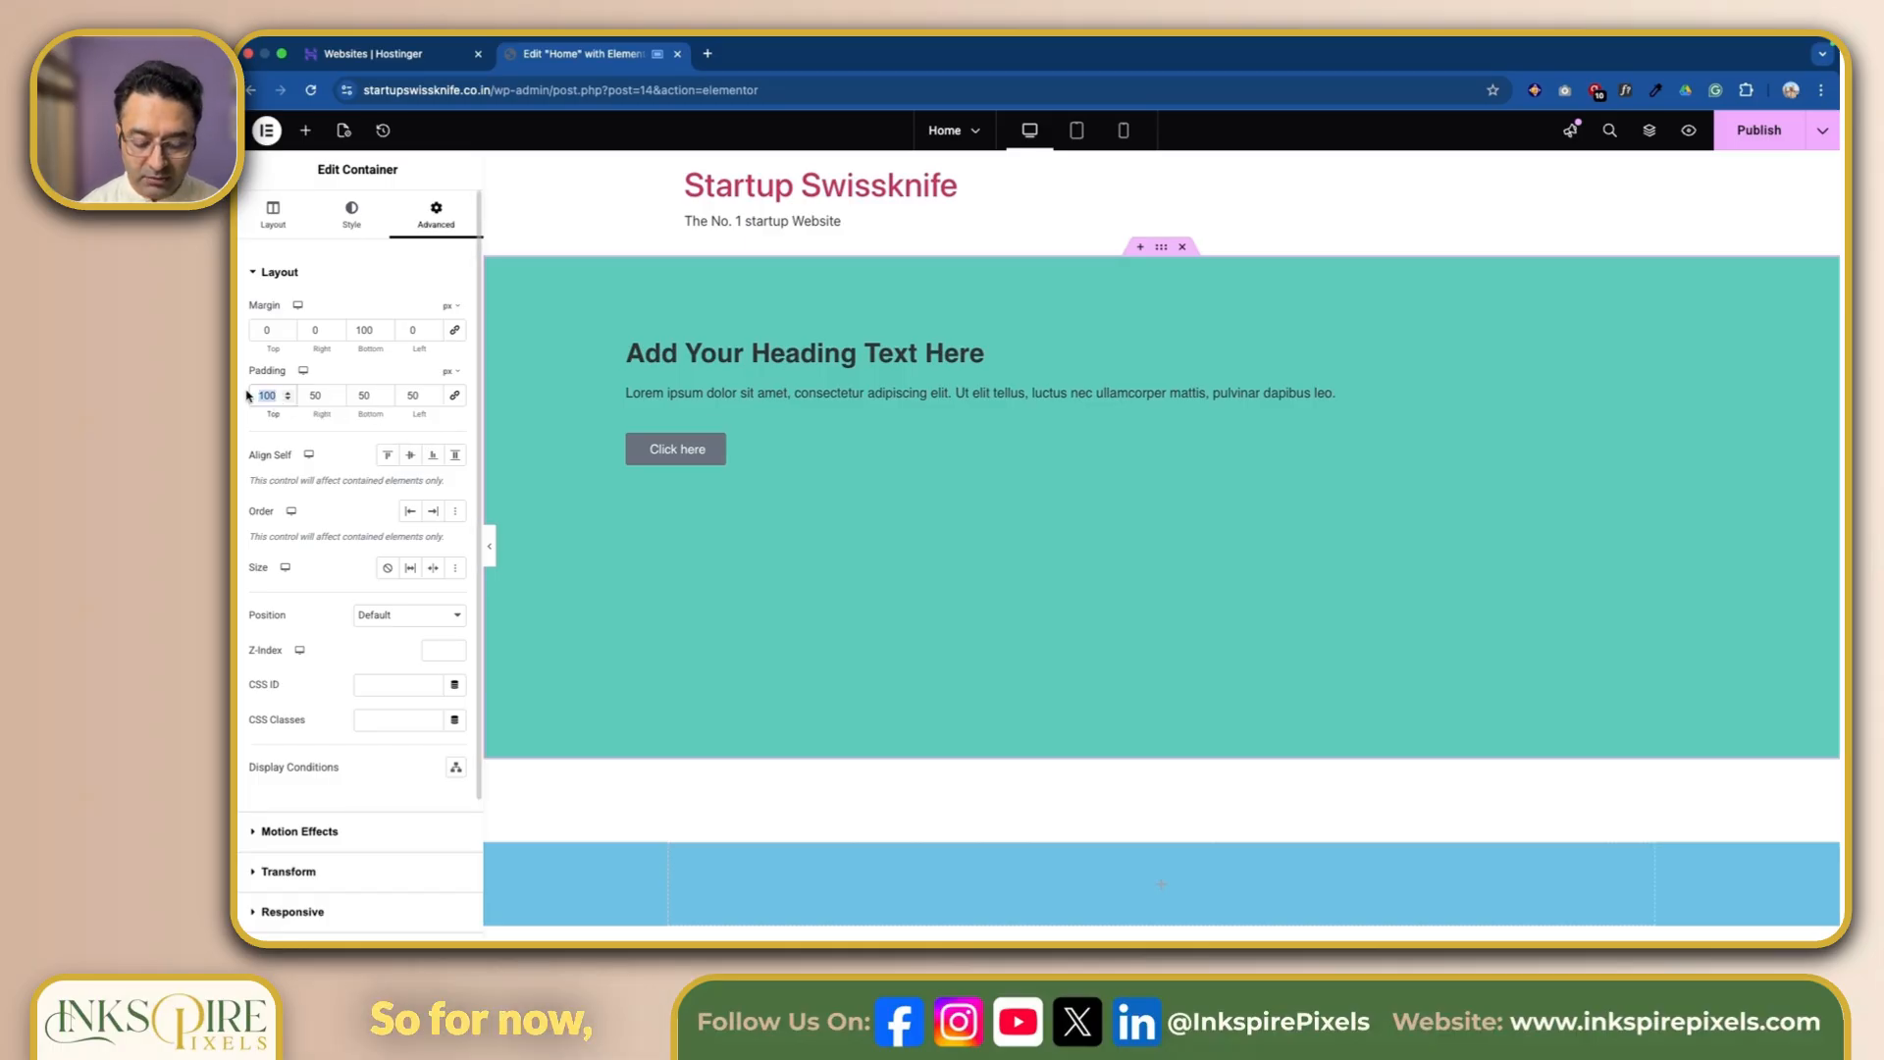
Set the teal container's top padding to 50 px and its bottom margin to 0.
text(50)
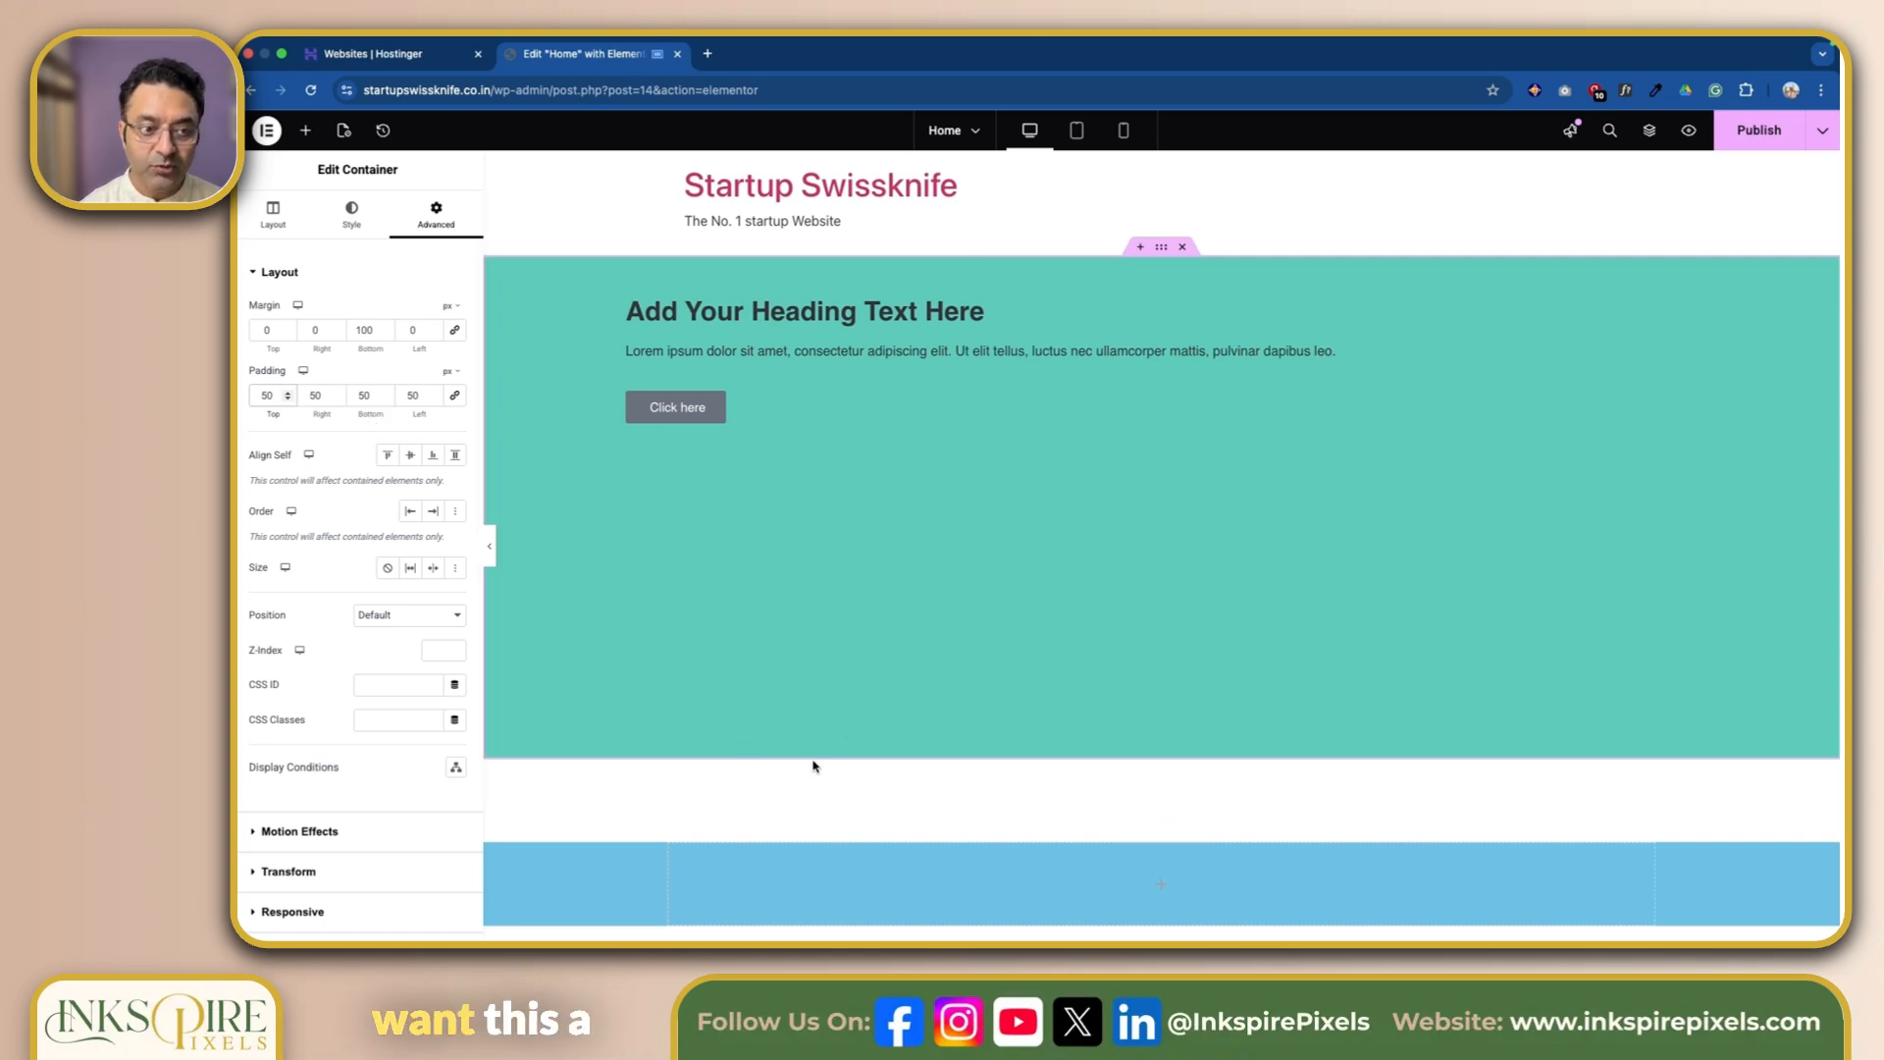
drag(373, 334, 340, 334)
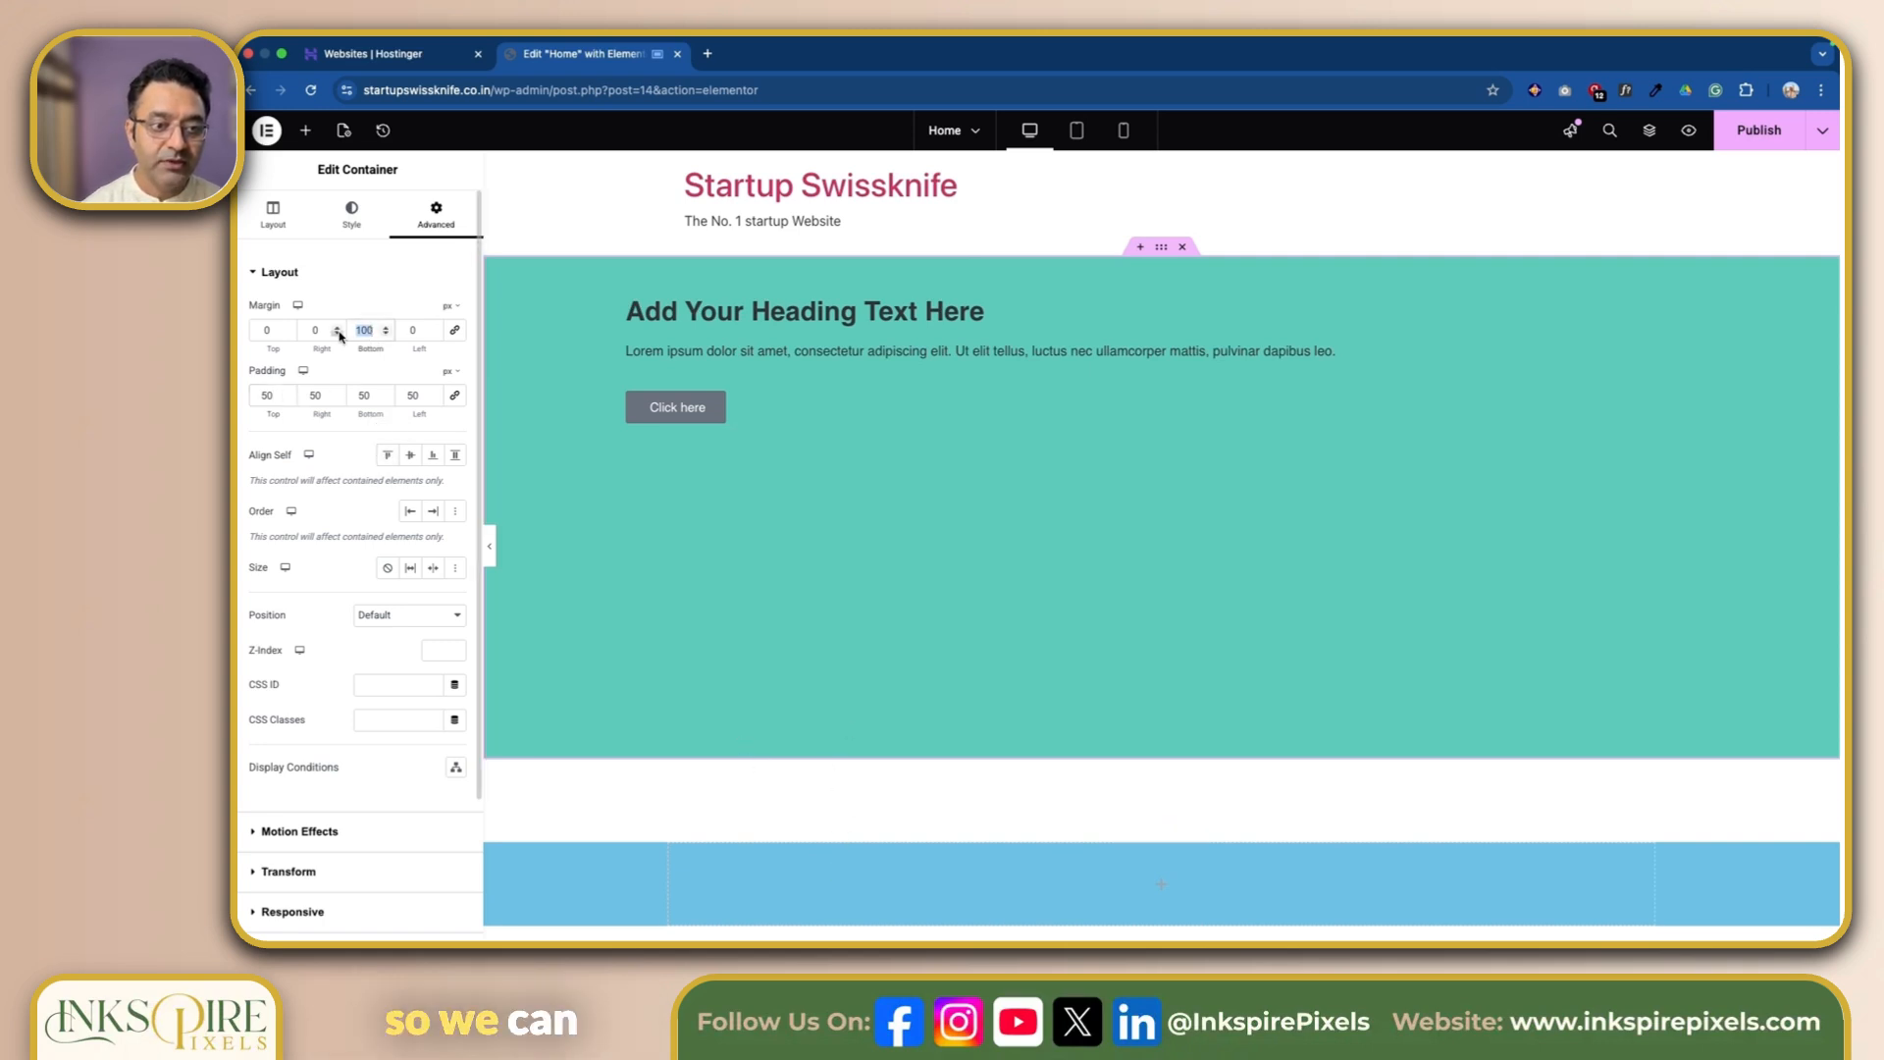
text(0)
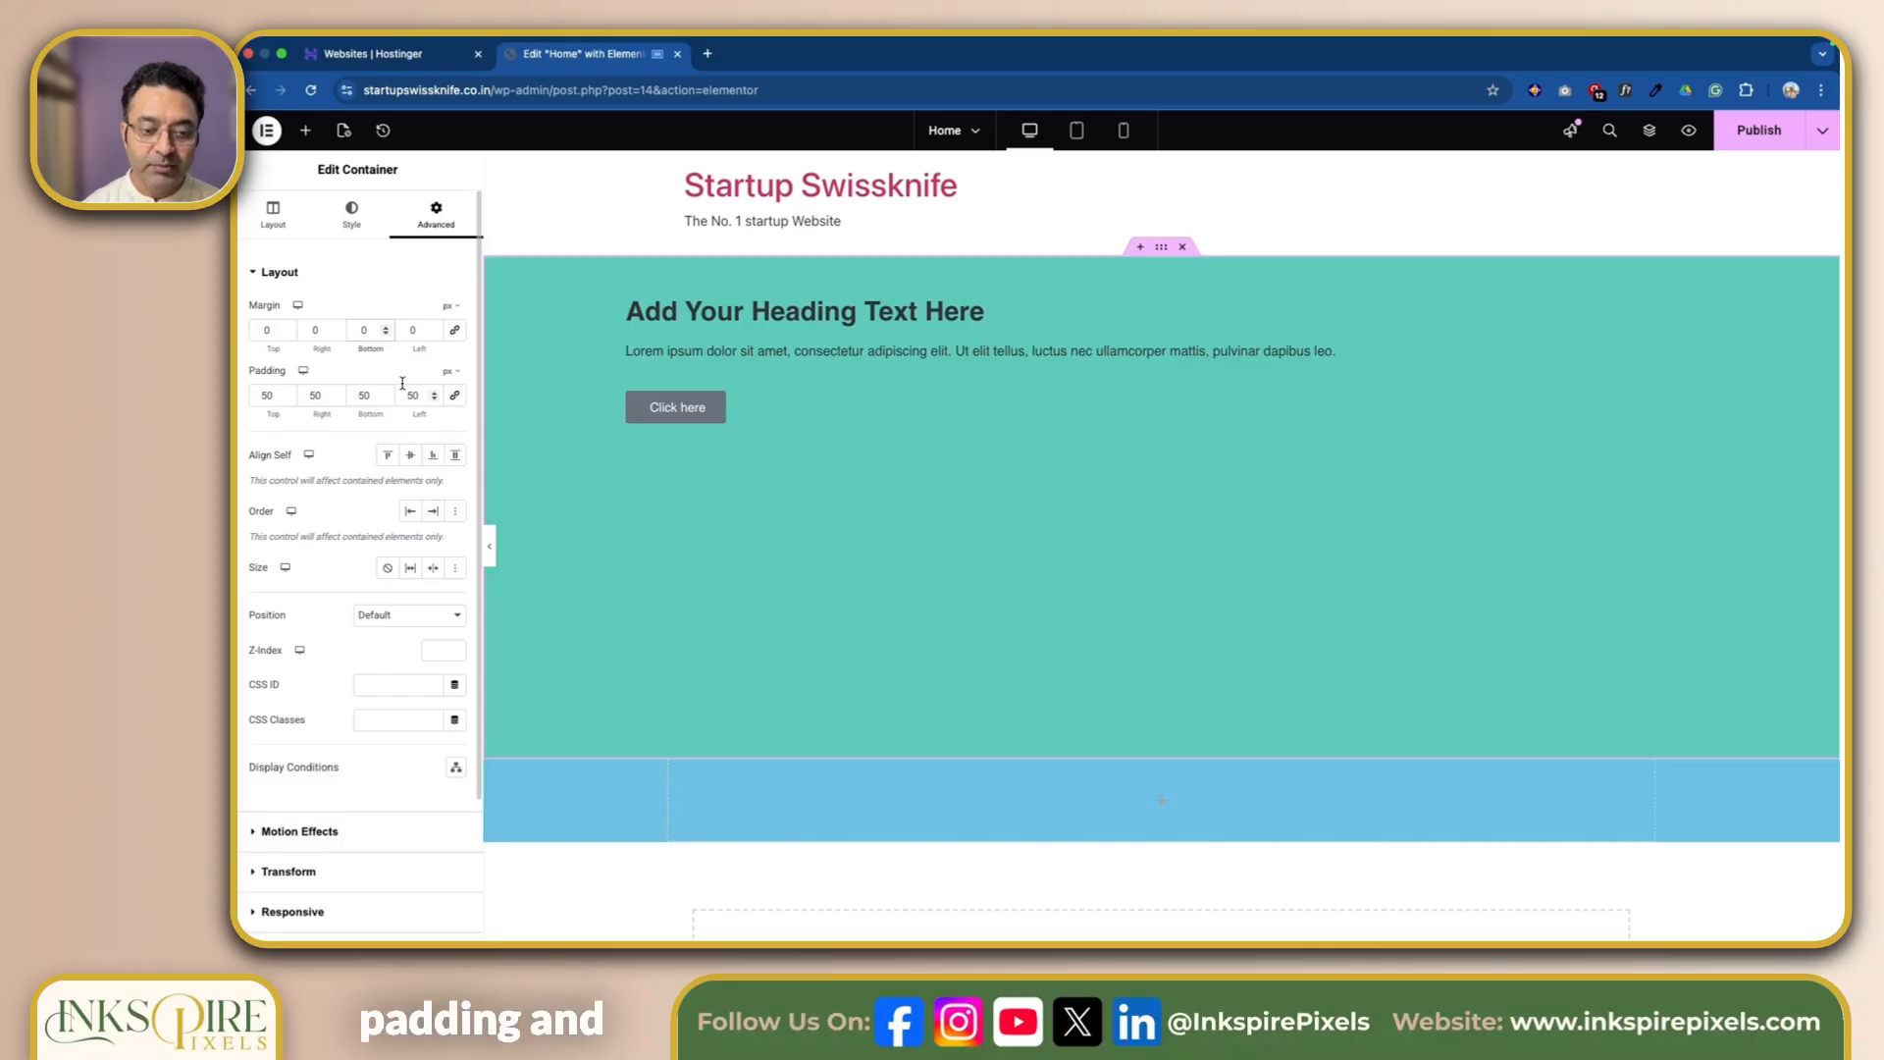
Set the teal container's Sticky motion effect to Top and check how it behaves when the page scrolls.
scroll(305, 457, down, 3)
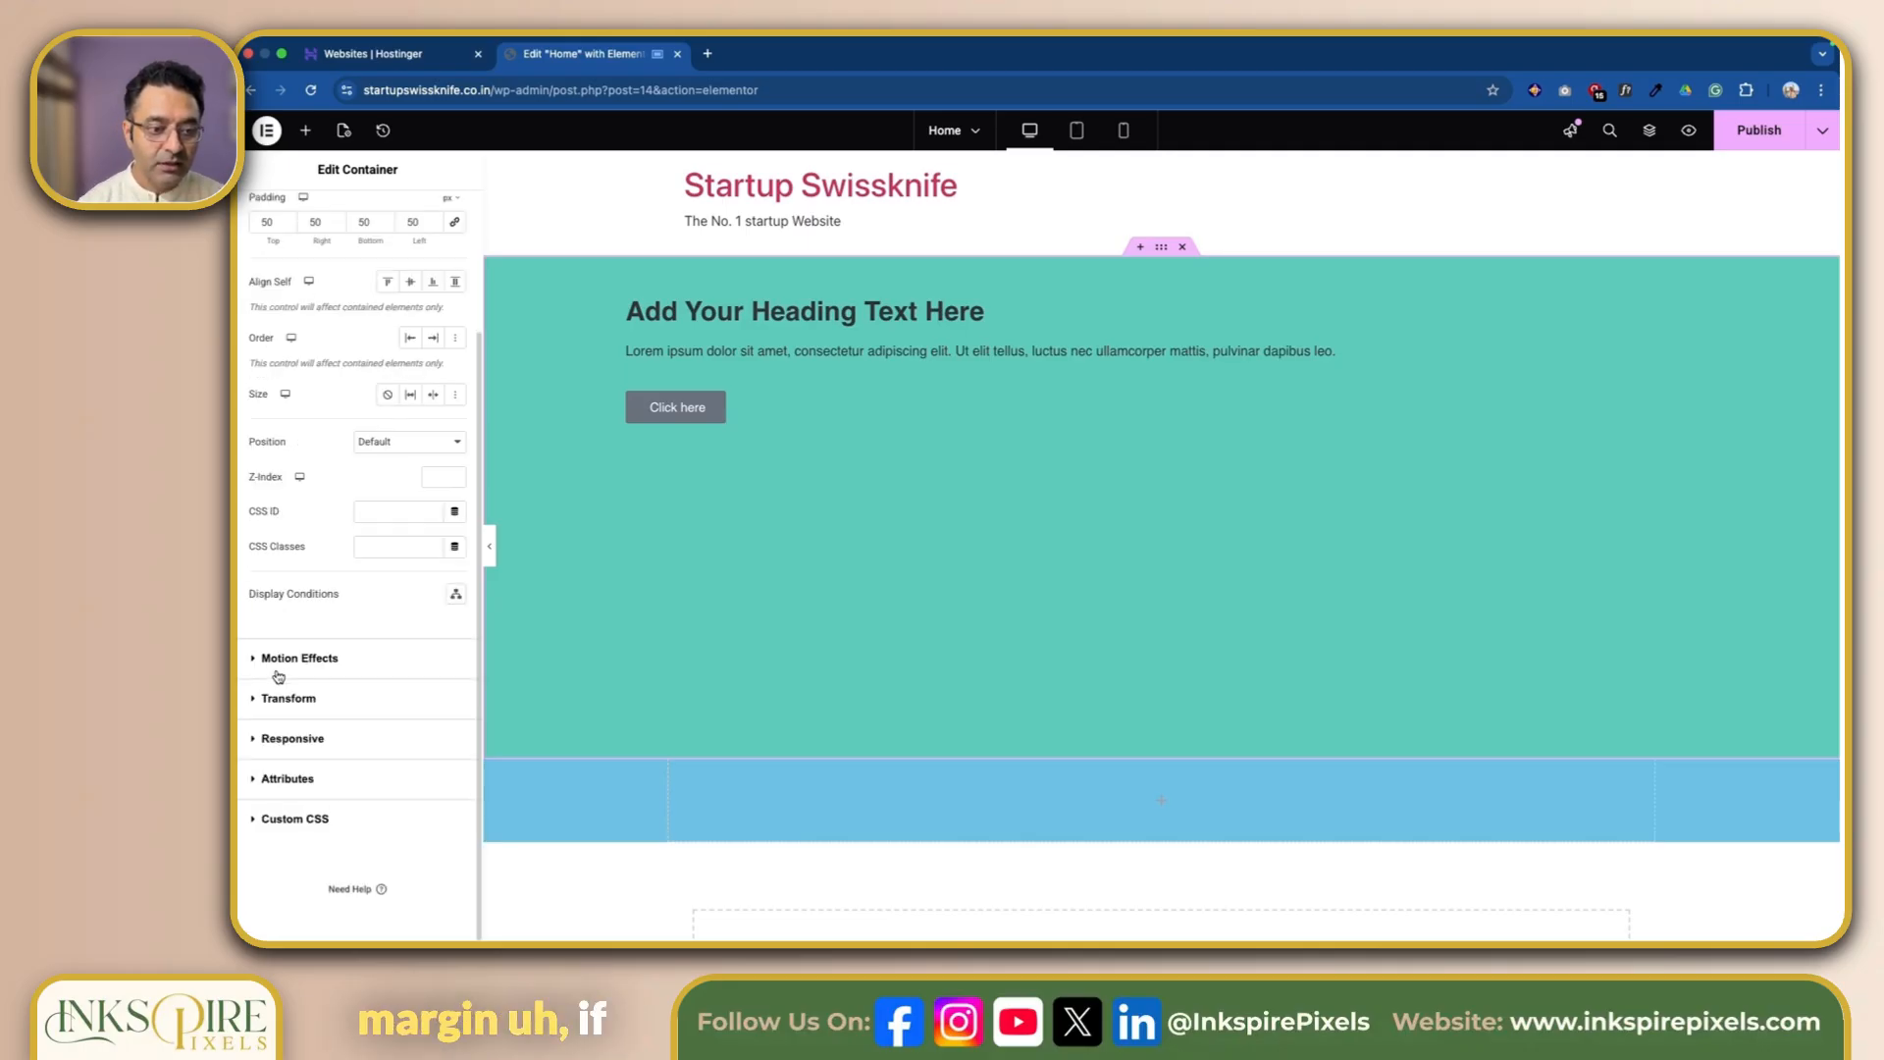
click(259, 663)
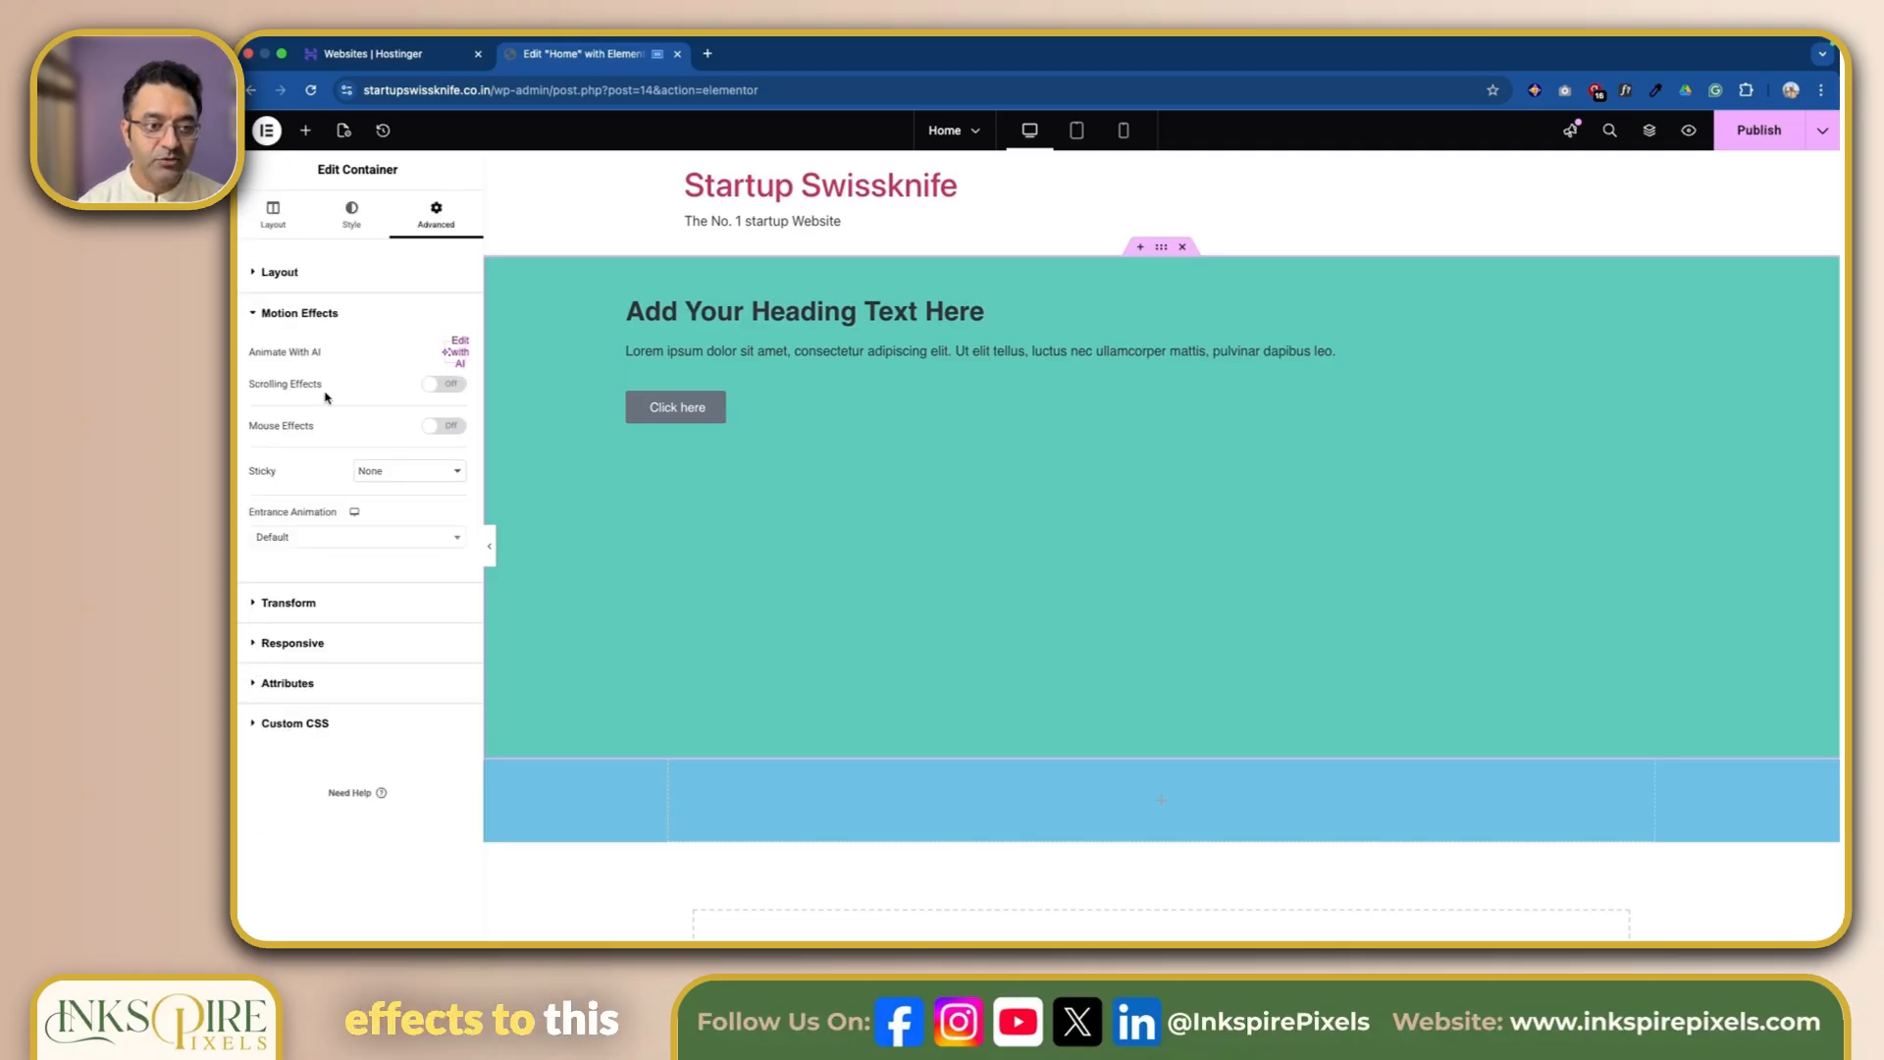
click(453, 475)
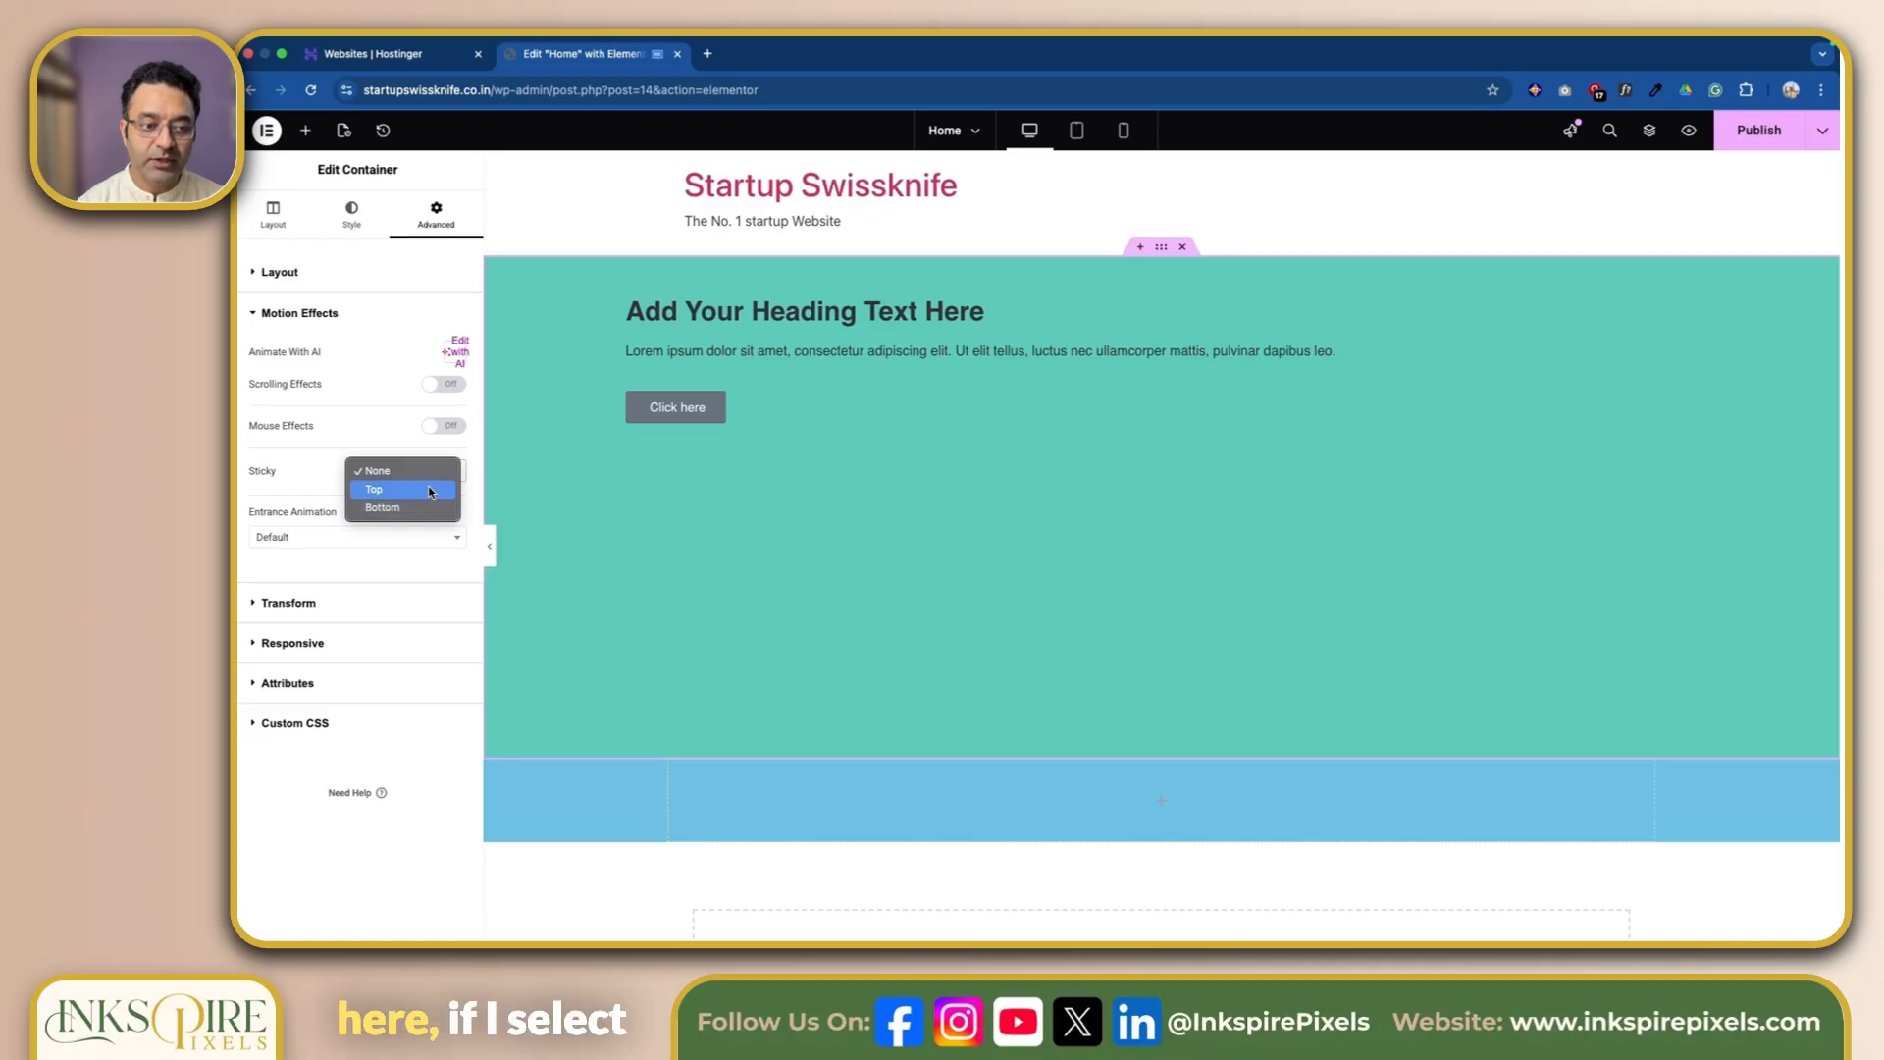
click(429, 492)
scroll(642, 547, down, 2)
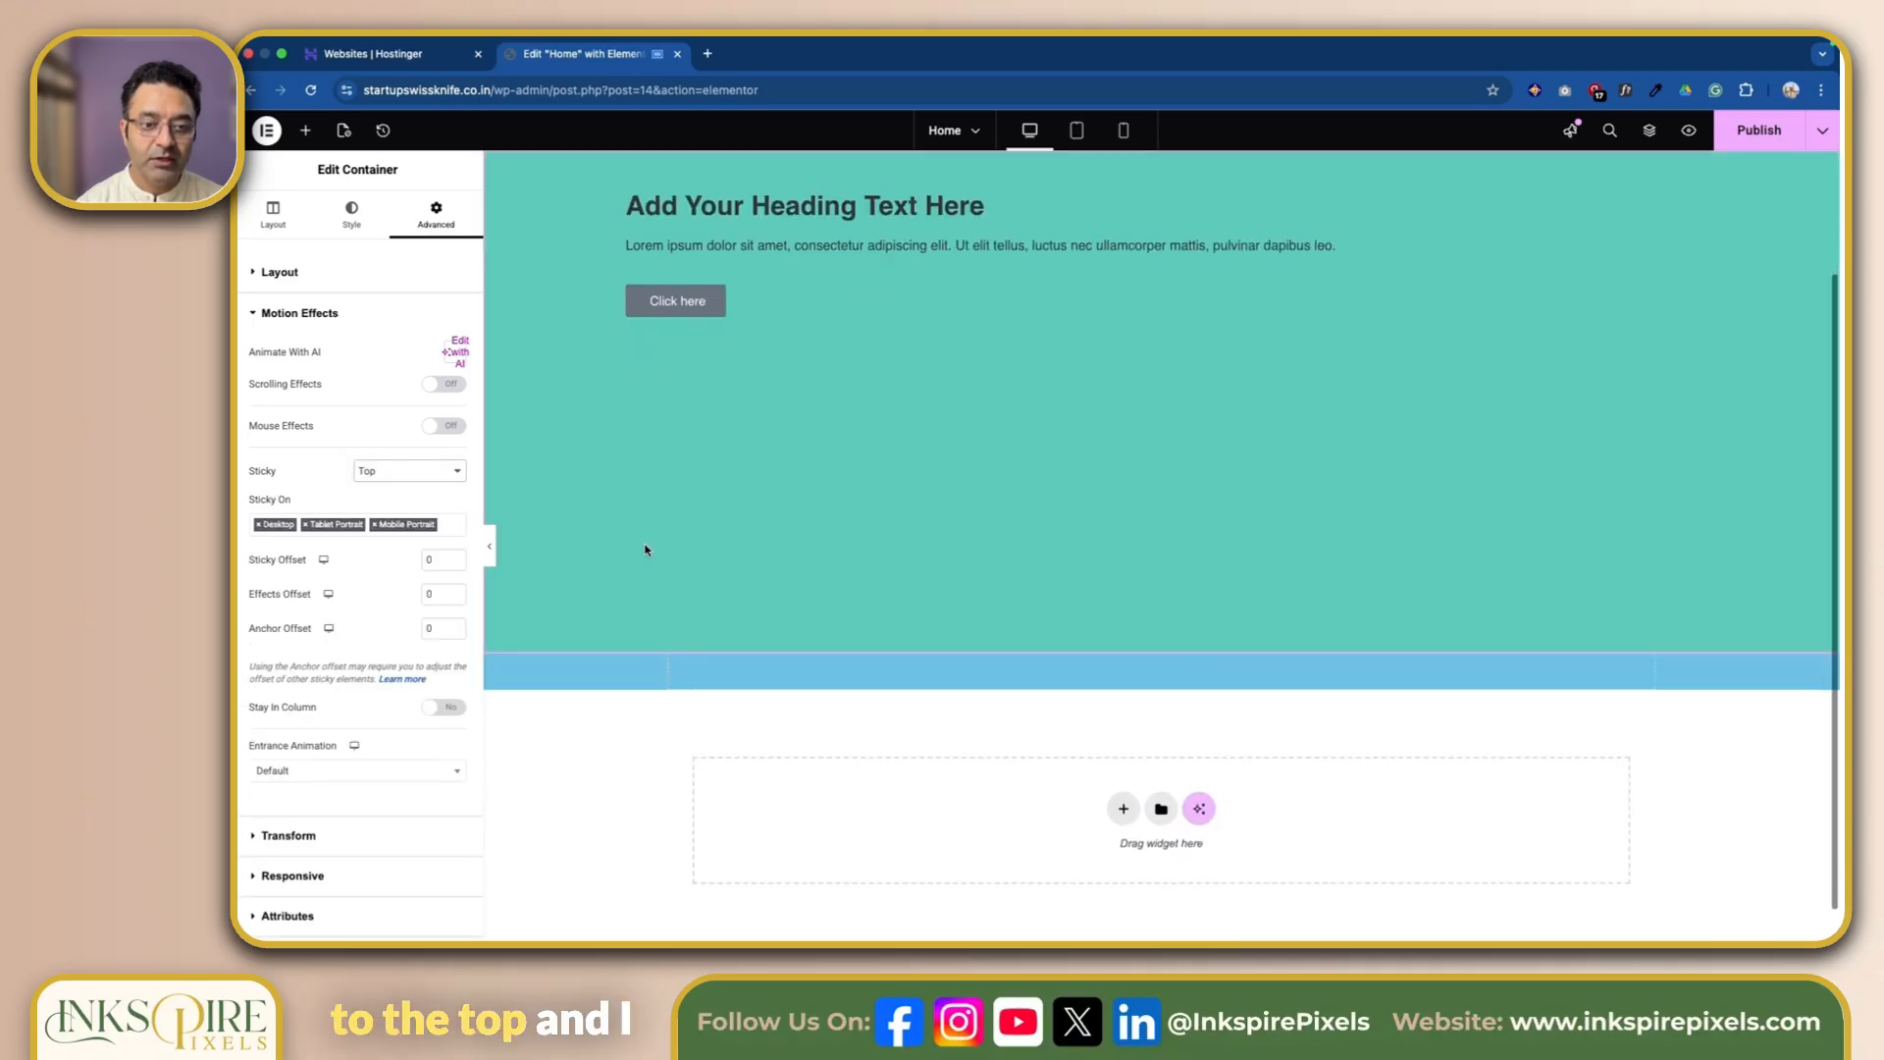
scroll(645, 549, up, 2)
scroll(645, 550, down, 2)
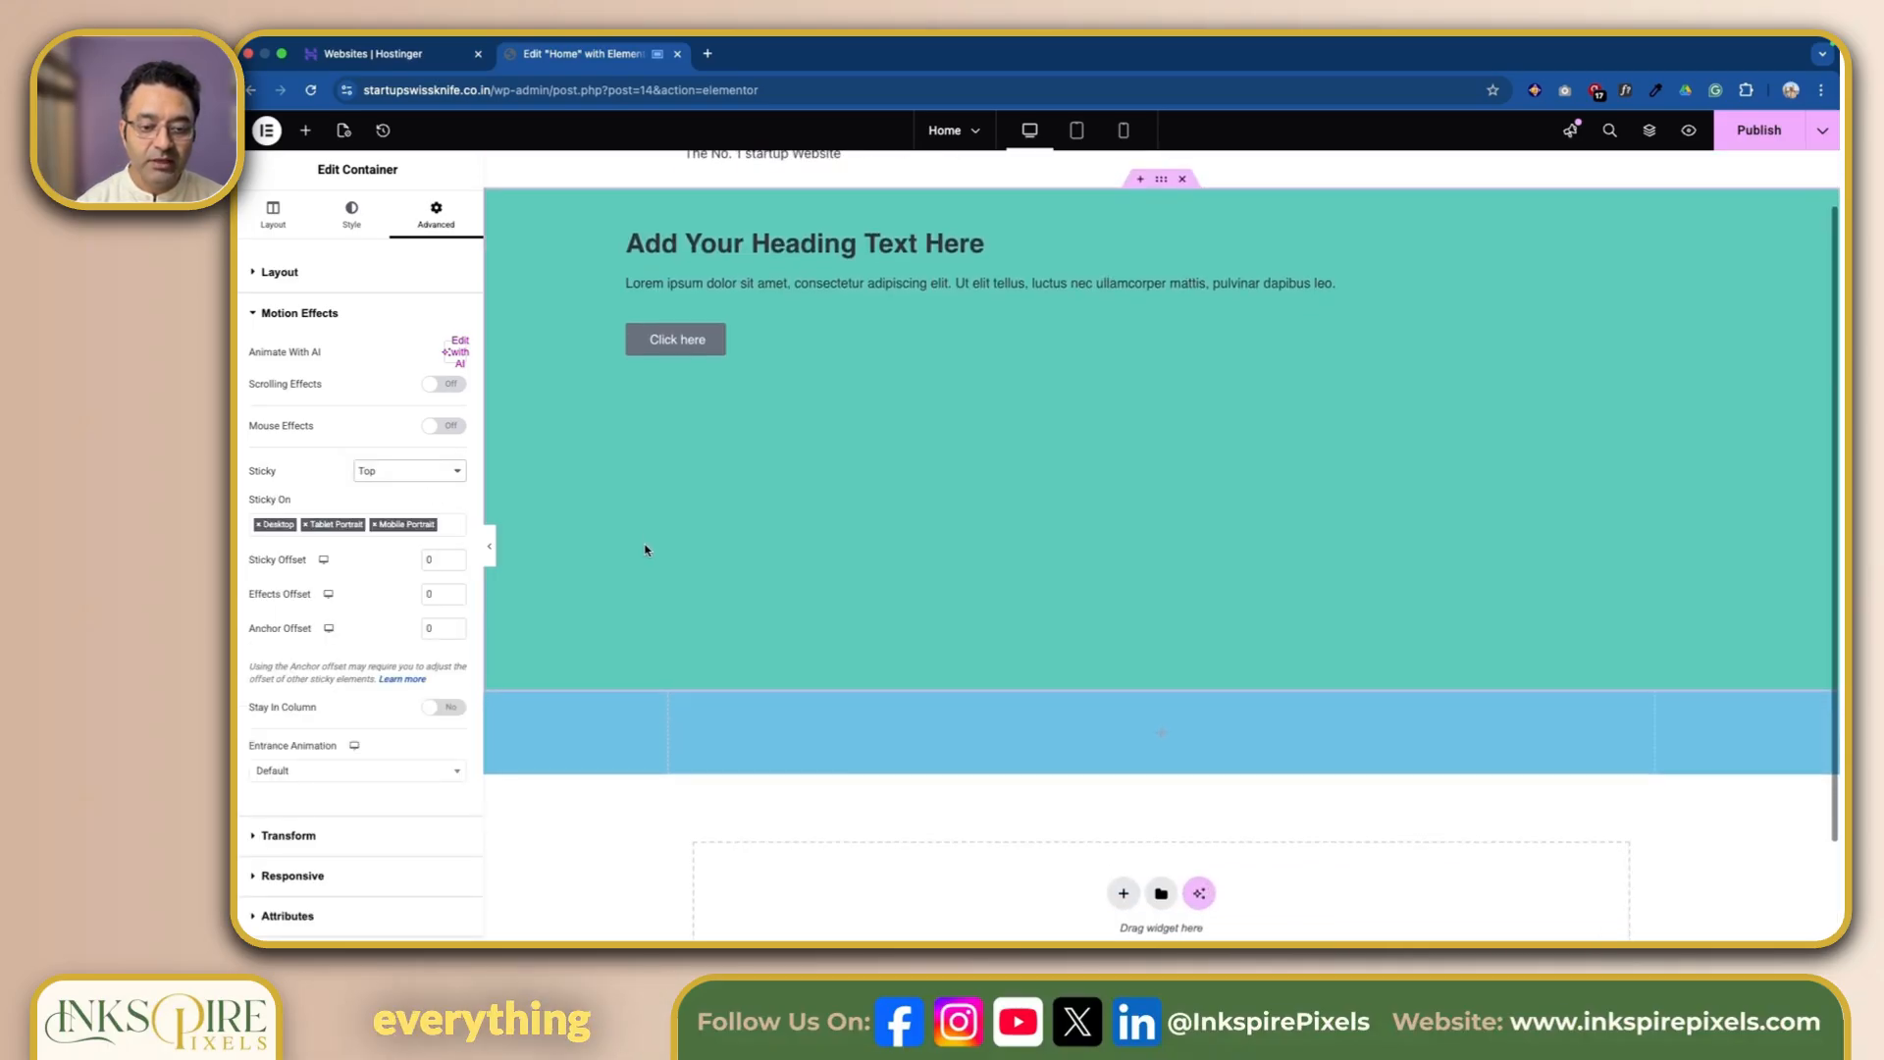
scroll(642, 572, down, 1)
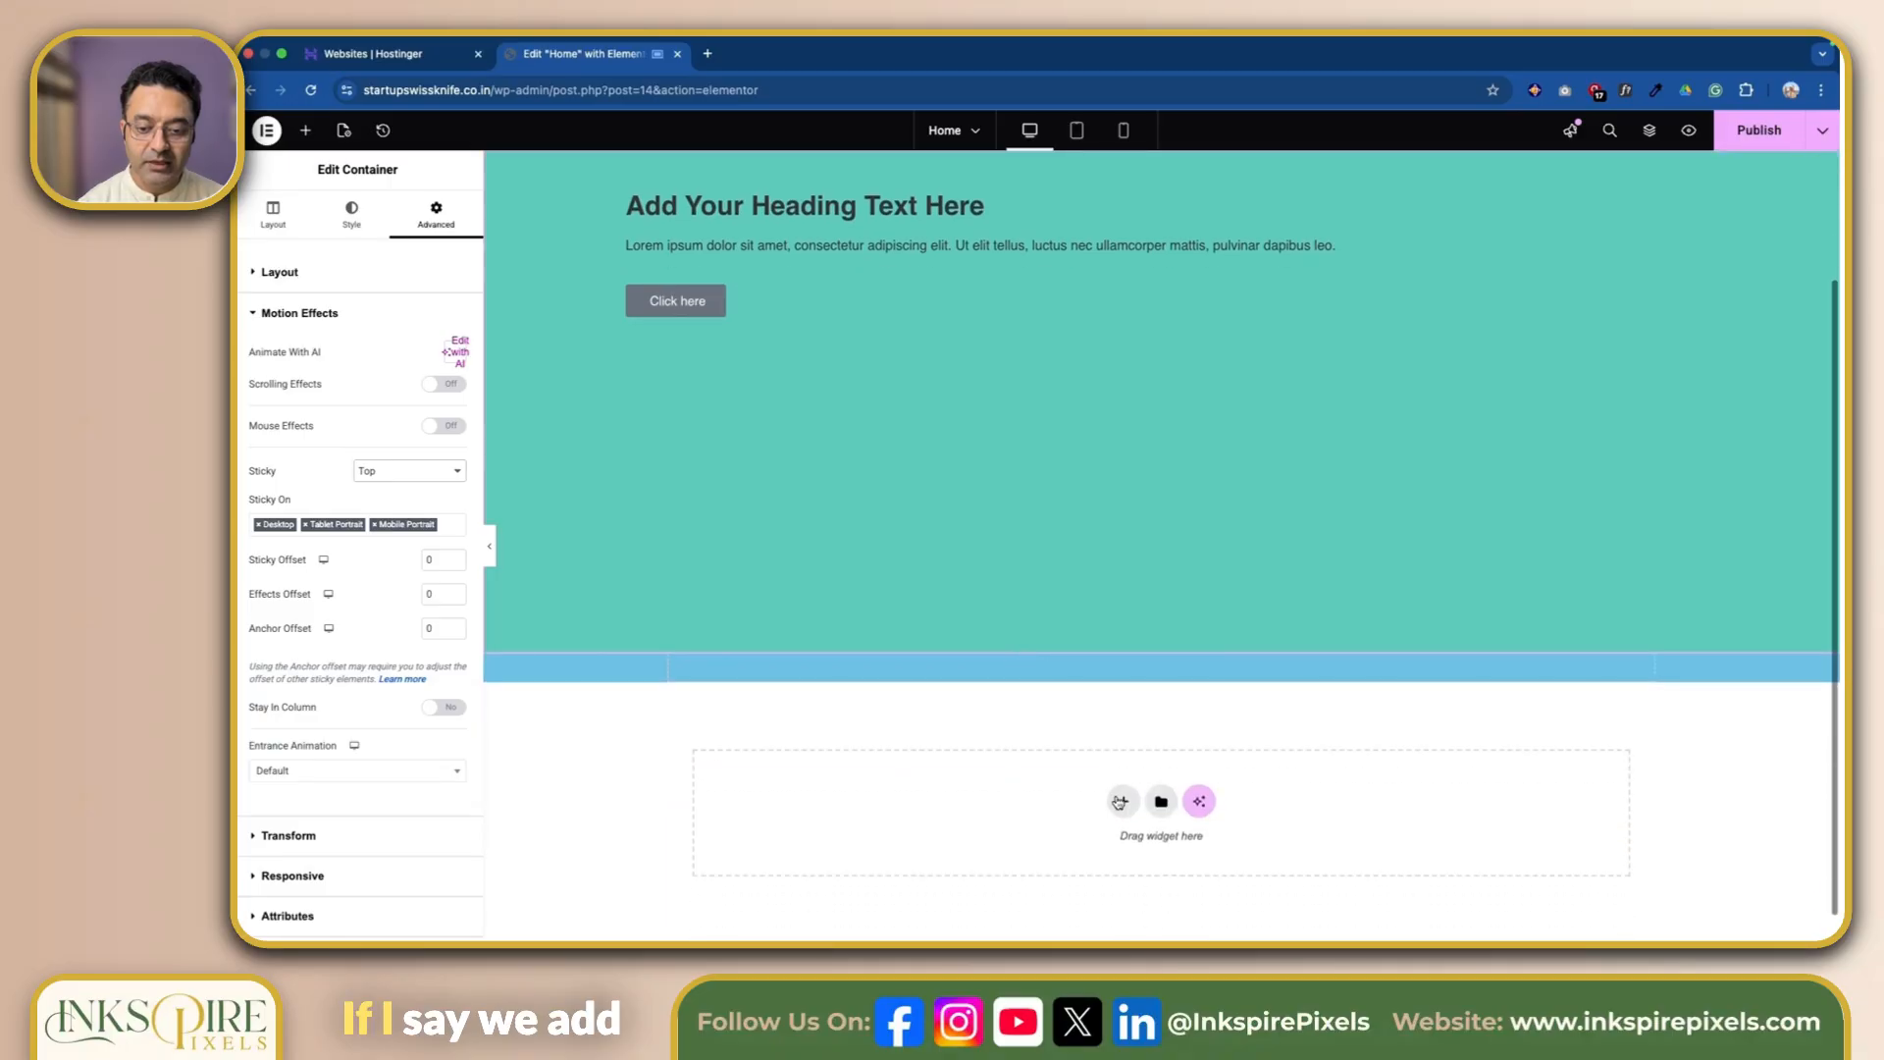
Add two row-direction containers below the blue one and give them dark slate and grey backgrounds.
click(1123, 800)
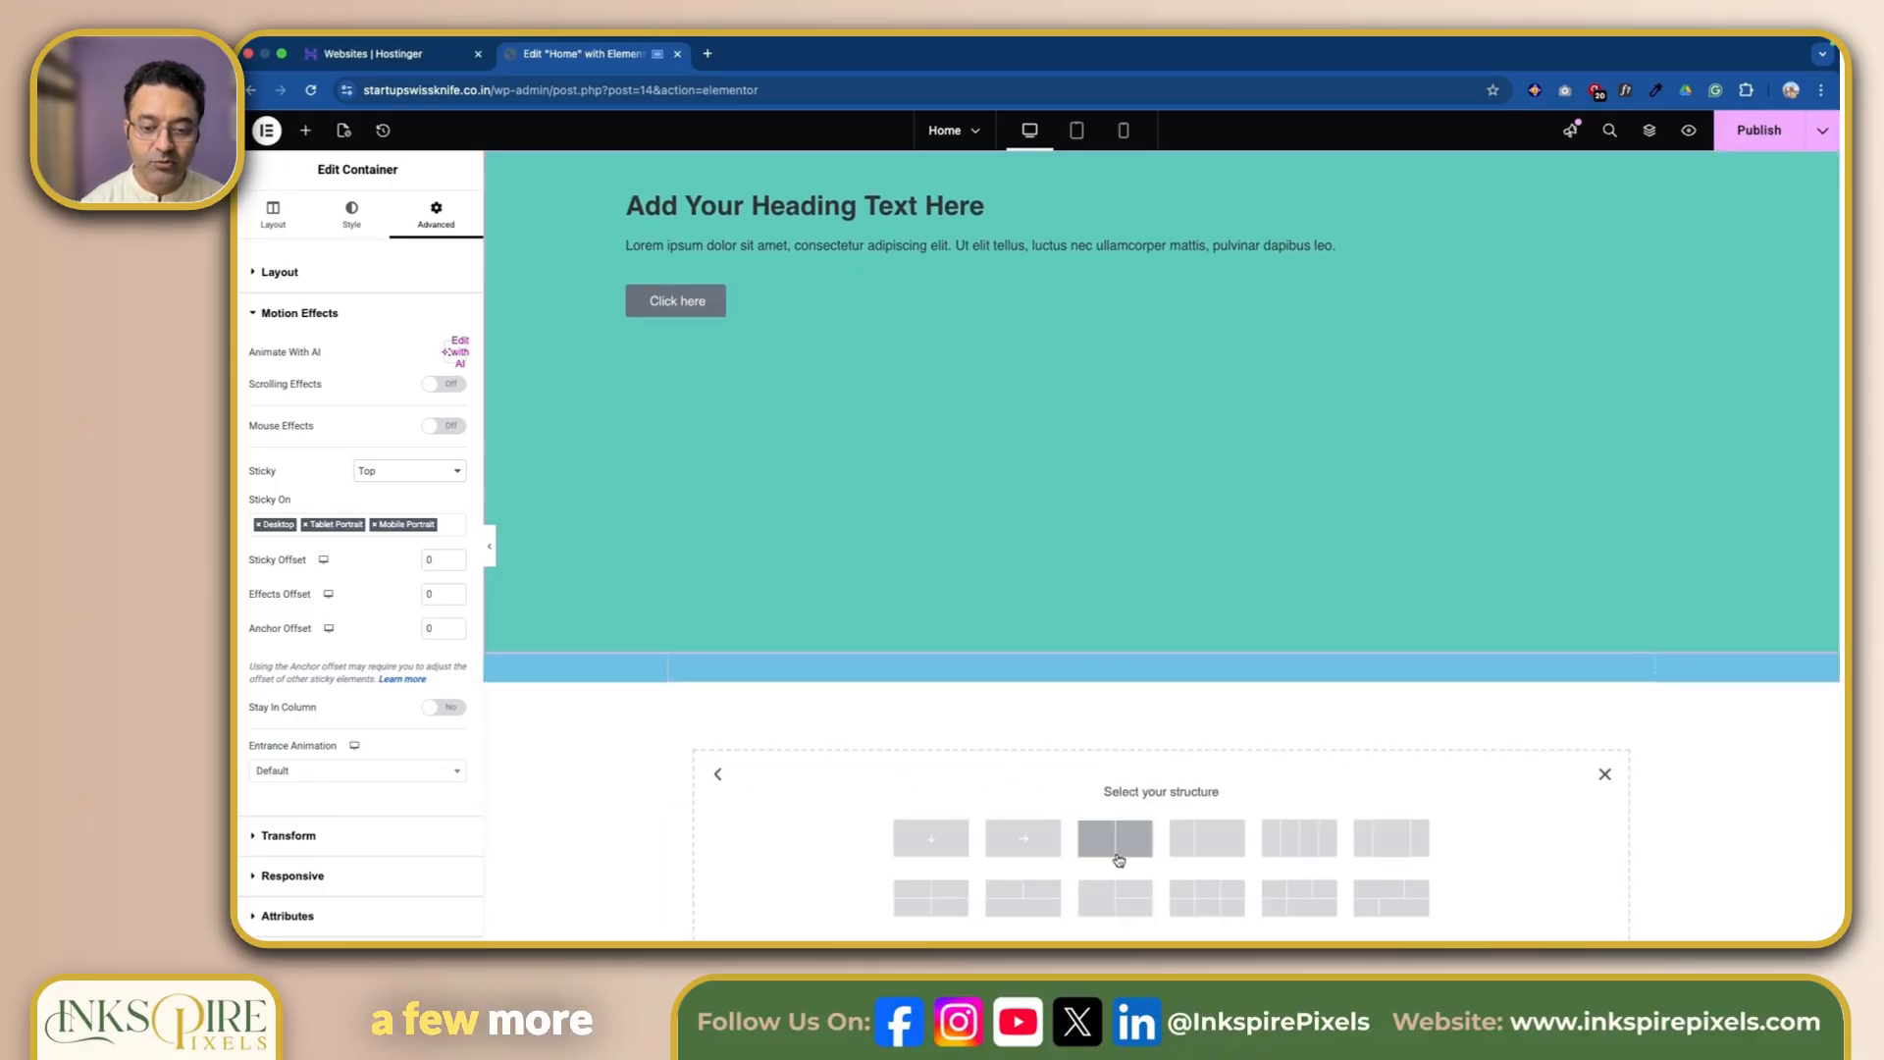
click(1023, 840)
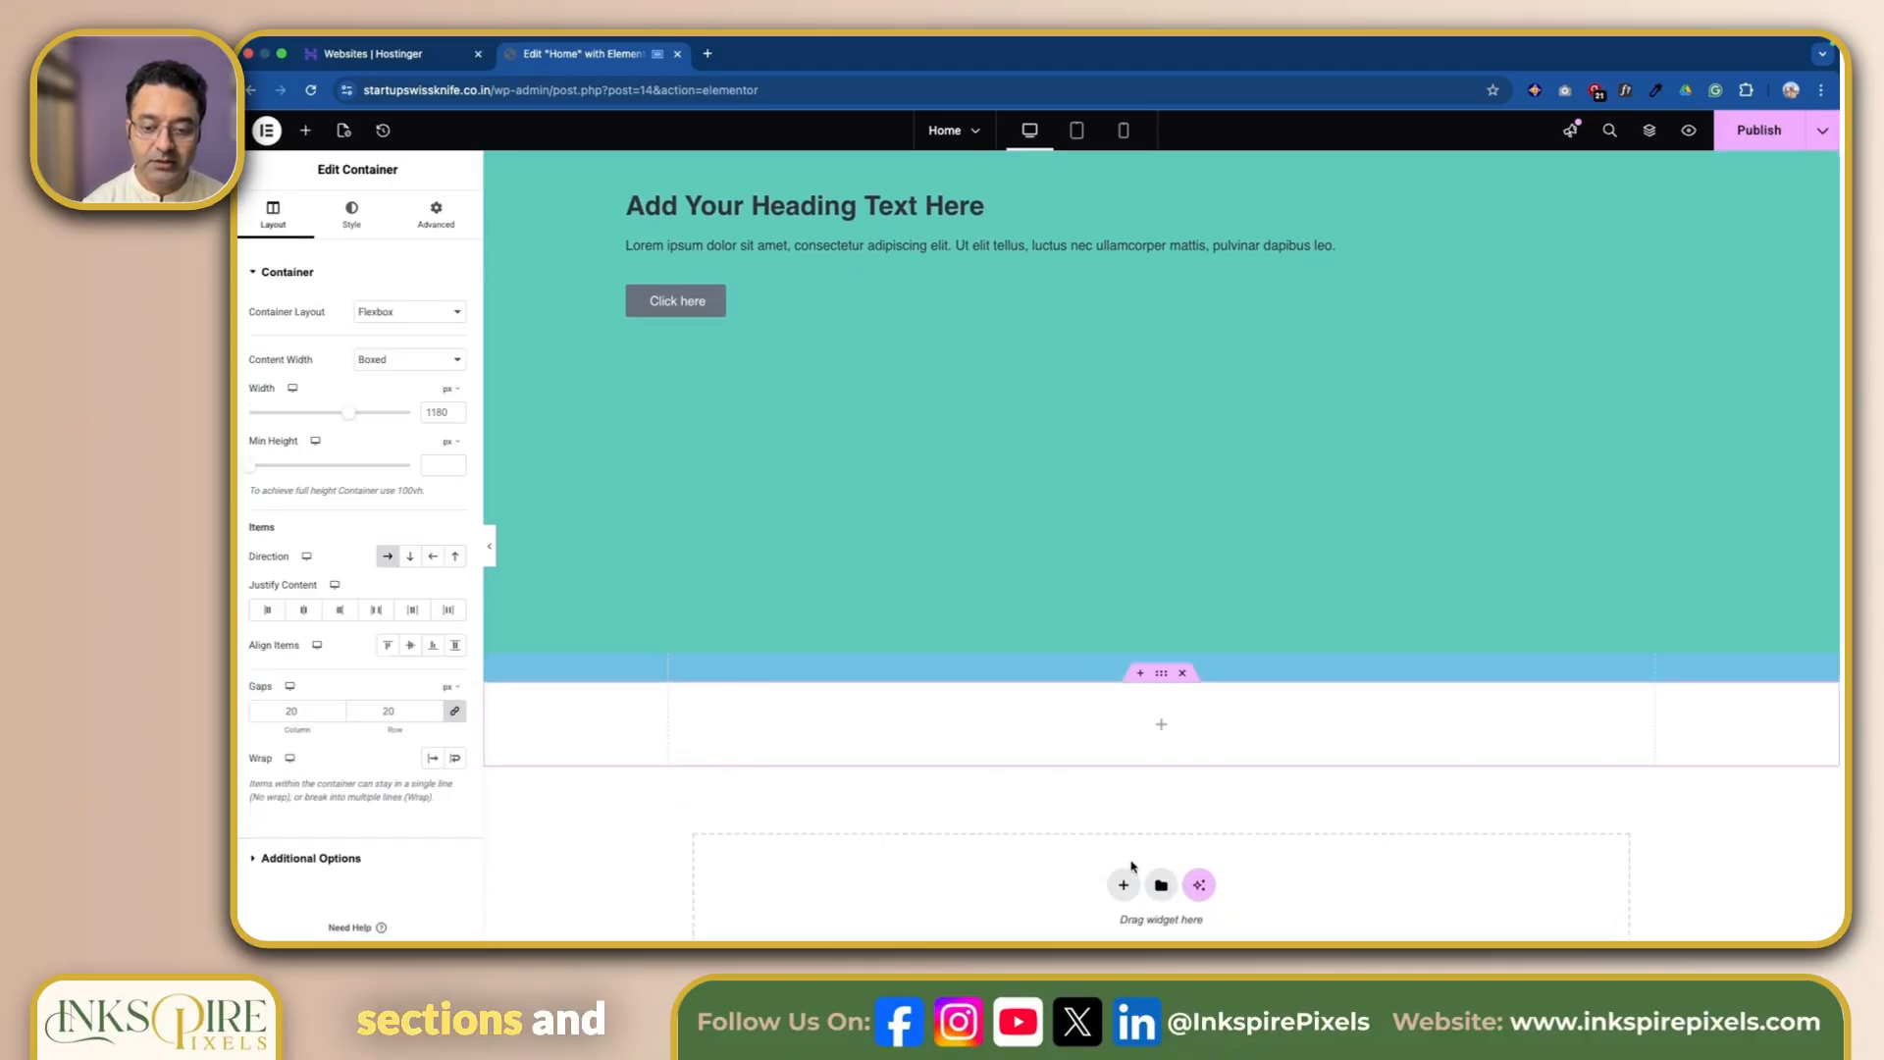
click(1158, 679)
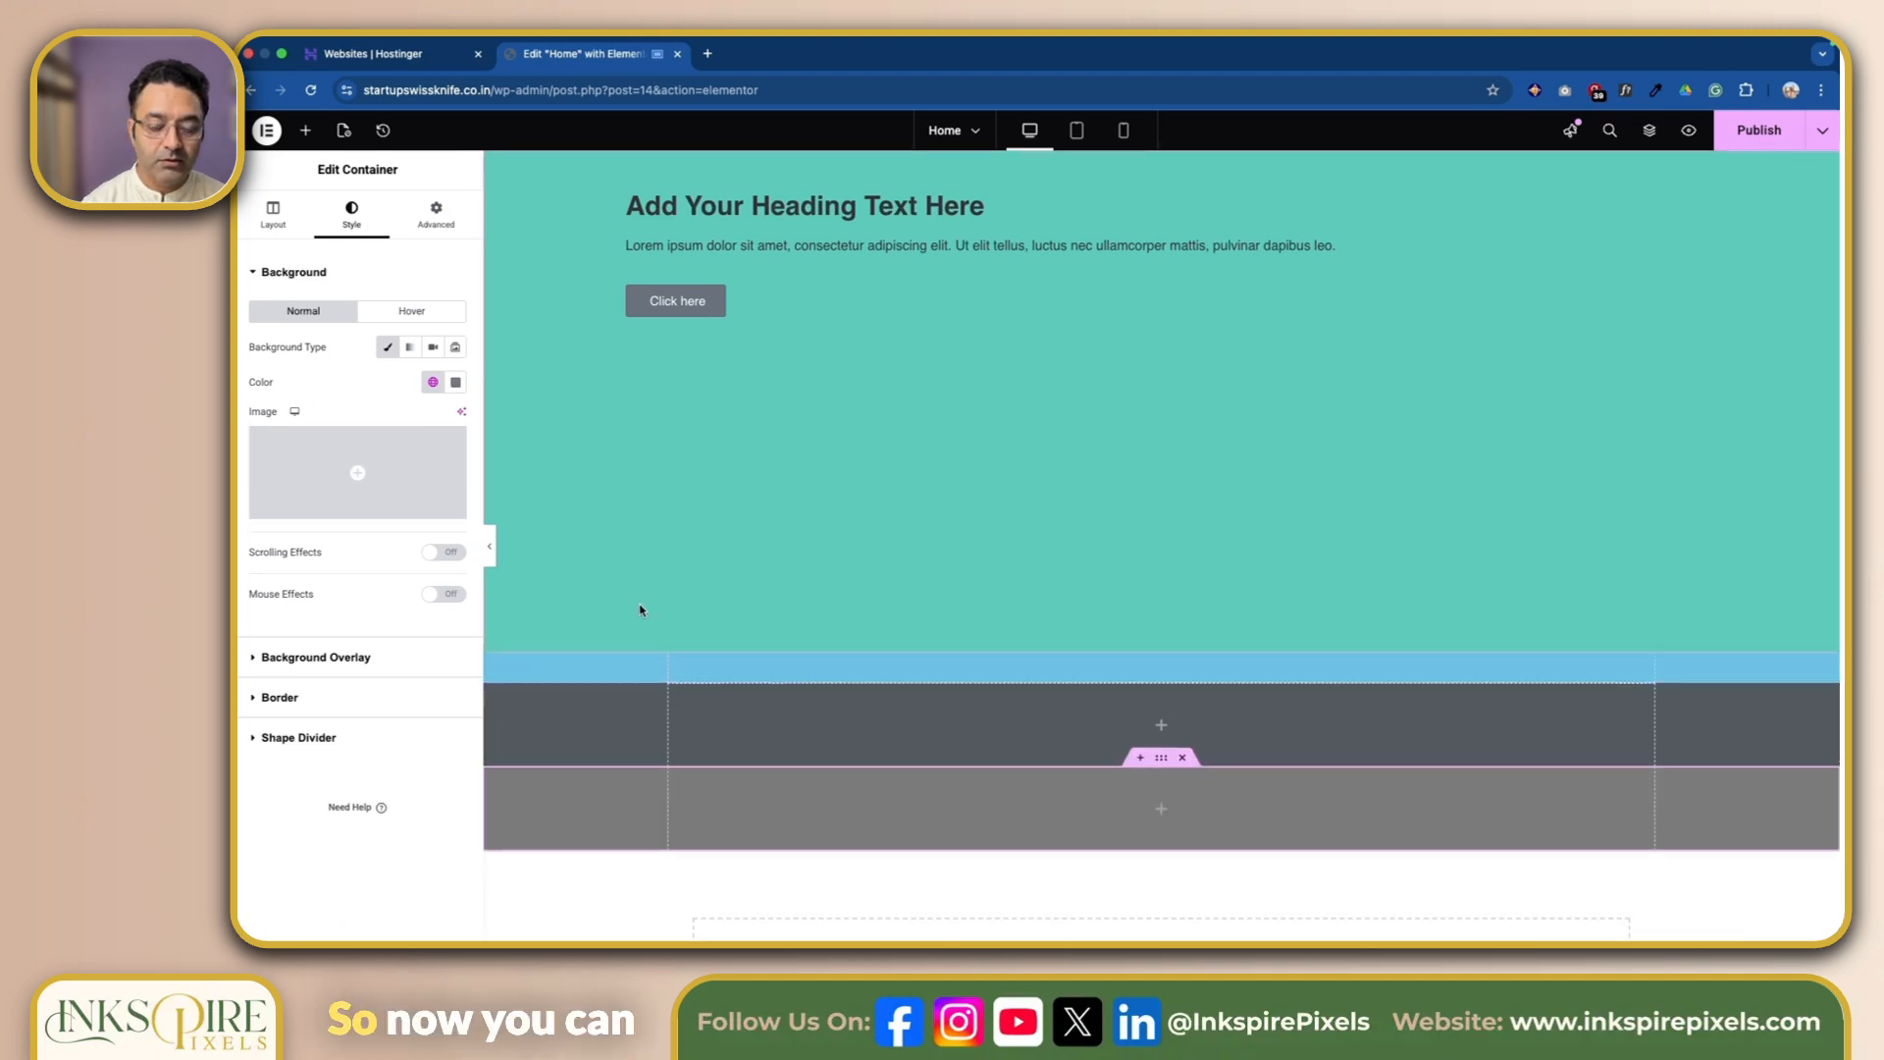
Set the grey container's Sticky motion effect to Top and test the containers' sticky behavior by scrolling the page.
scroll(1008, 611, up, 2)
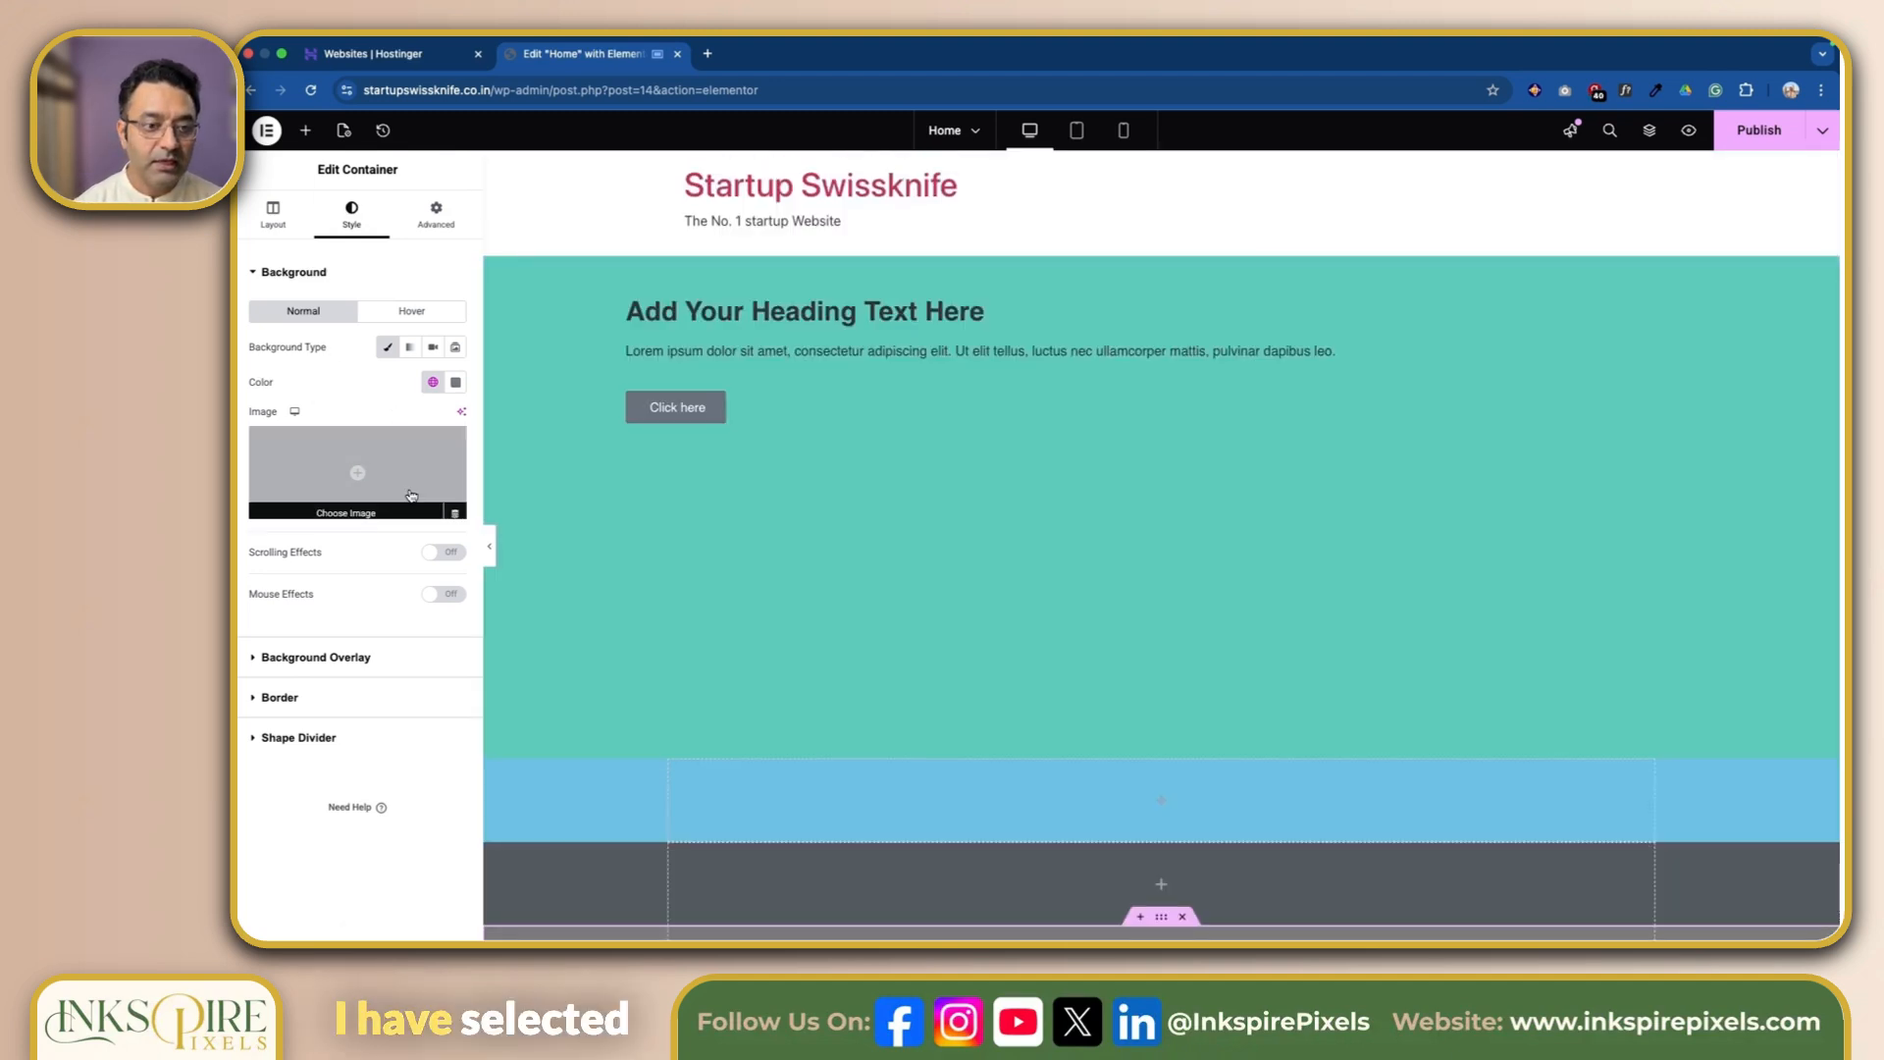
click(436, 214)
click(357, 756)
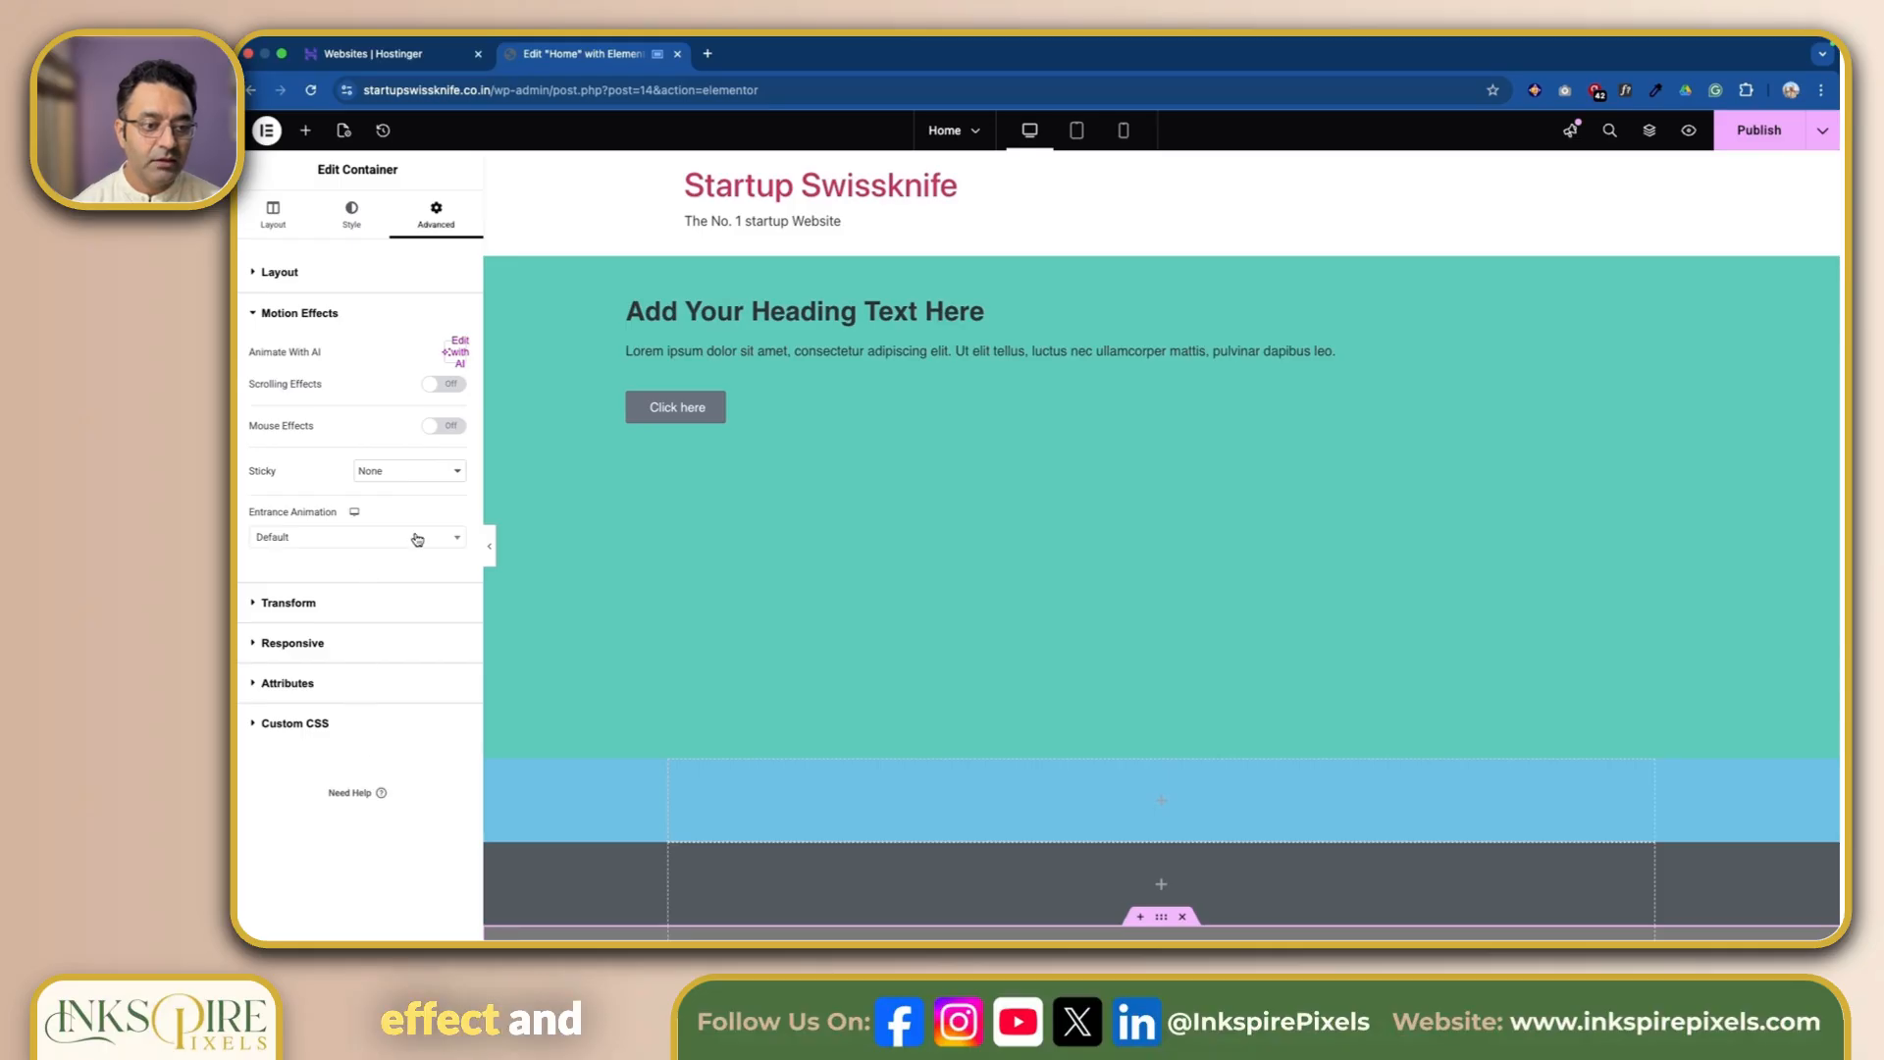
click(422, 471)
click(432, 487)
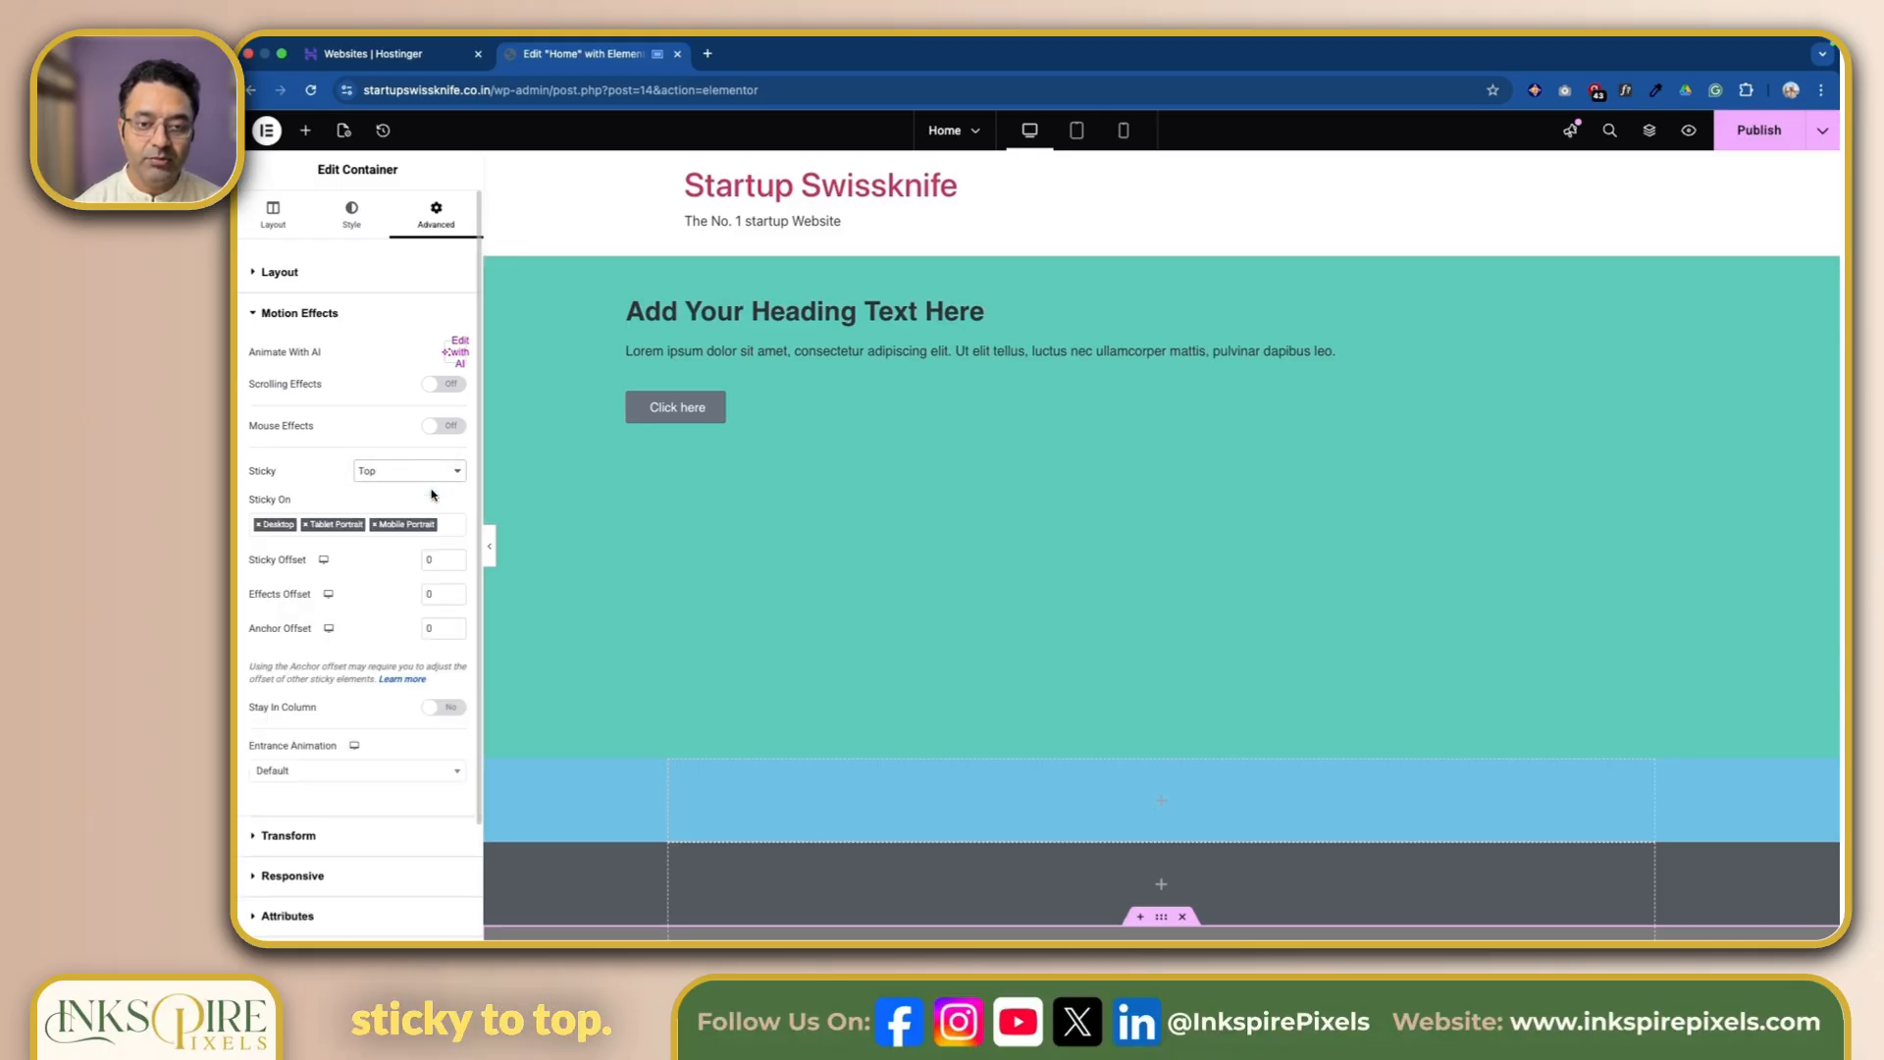
scroll(775, 530, down, 5)
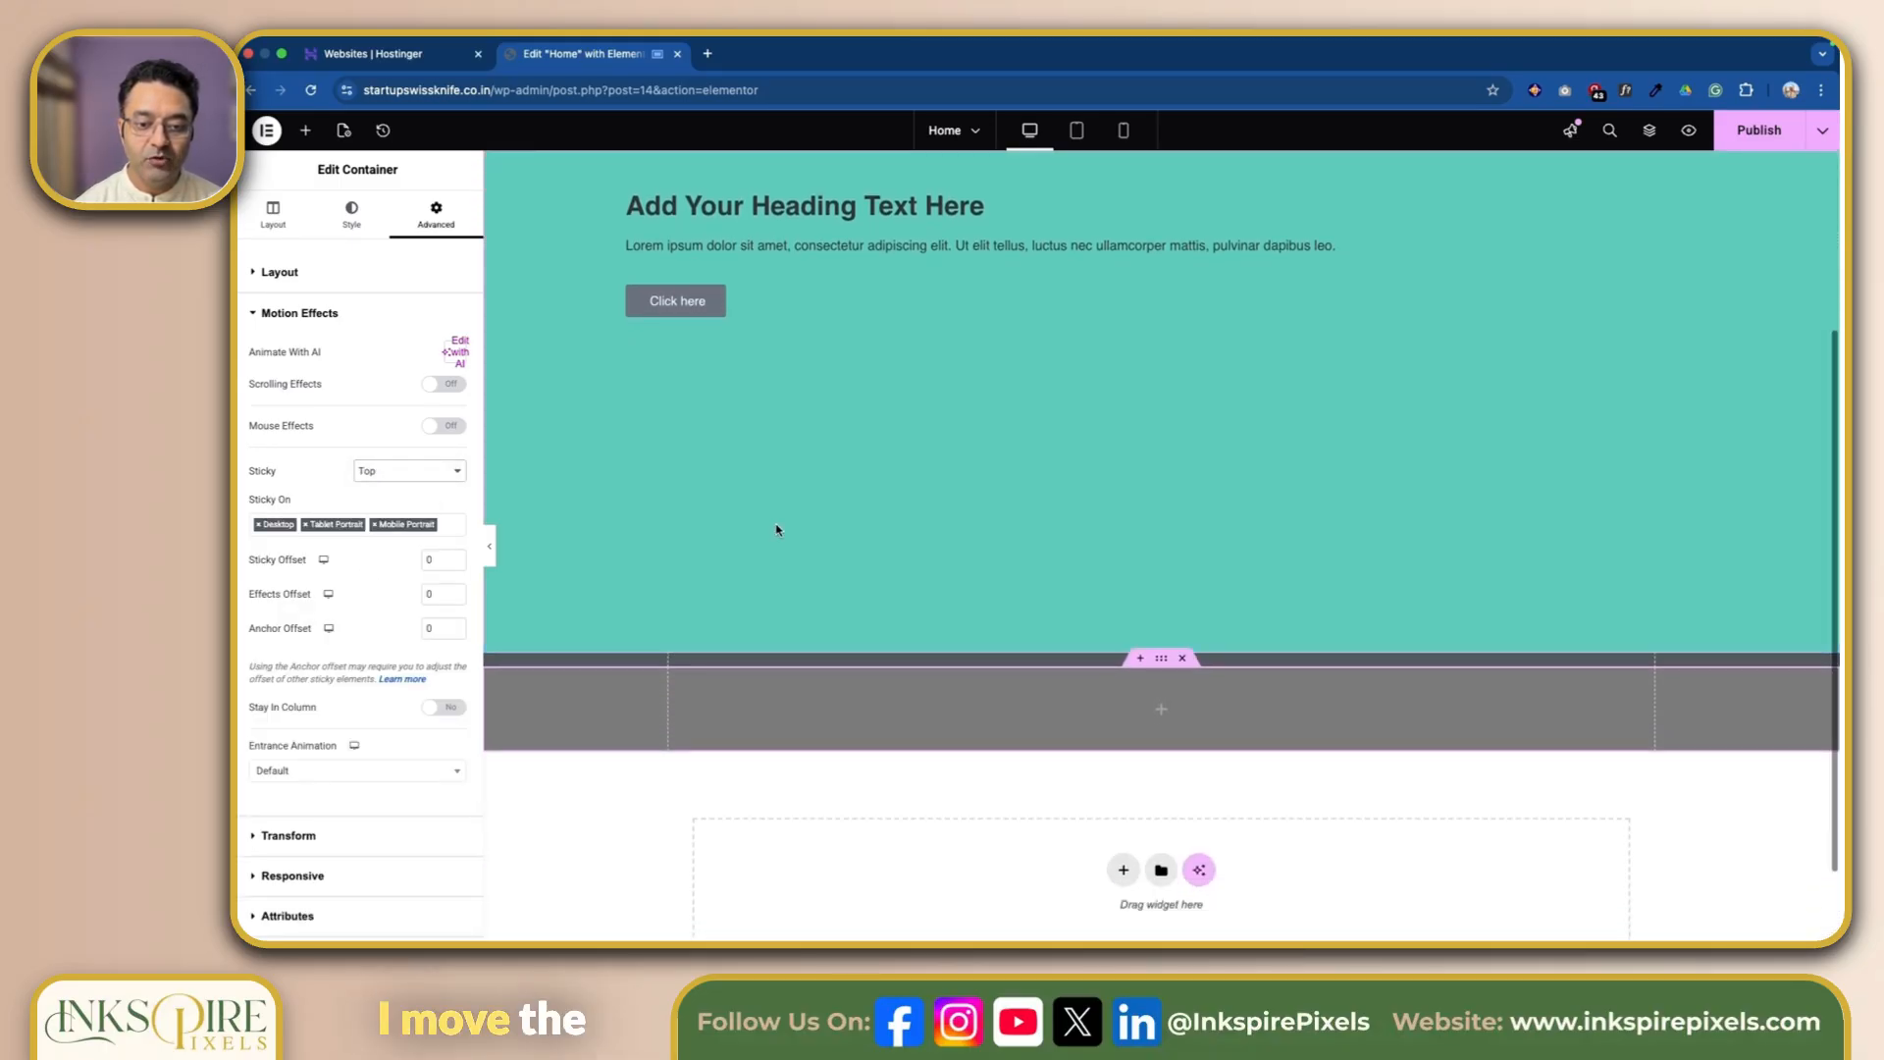
scroll(776, 530, down, 1)
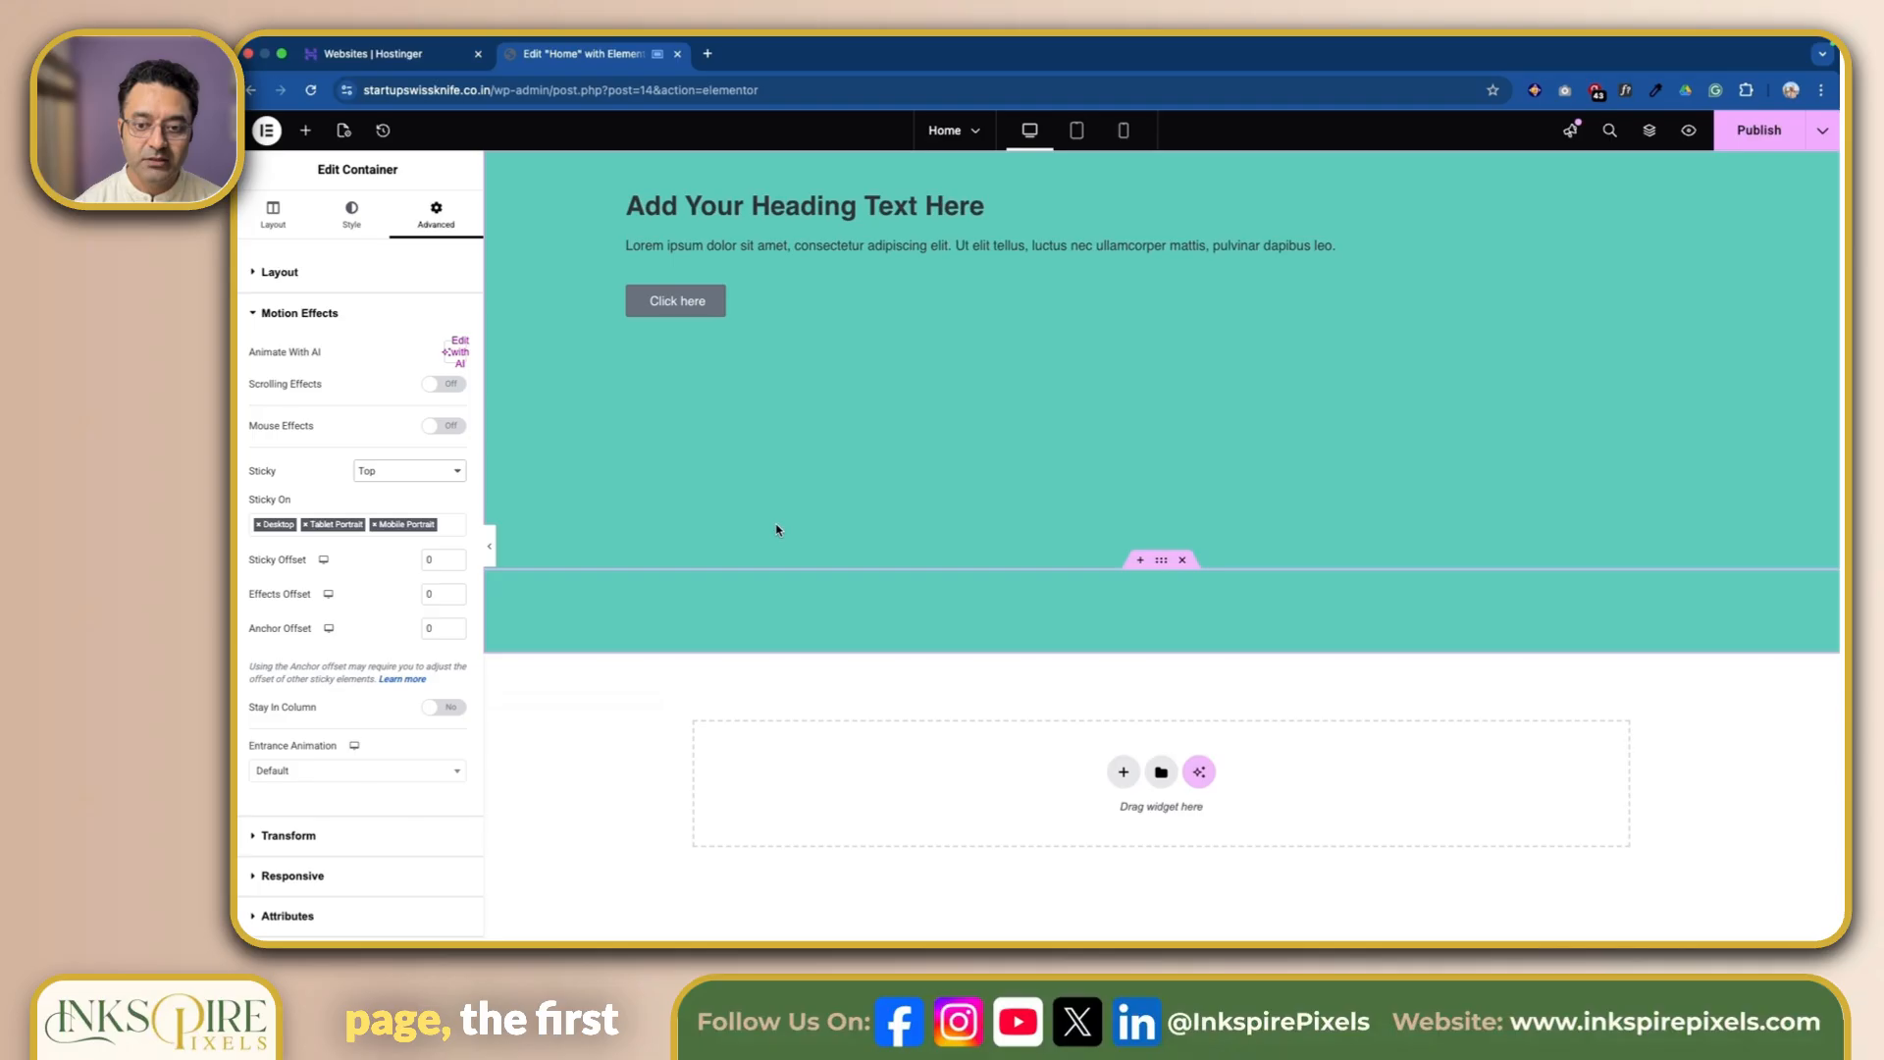
scroll(773, 532, up, 3)
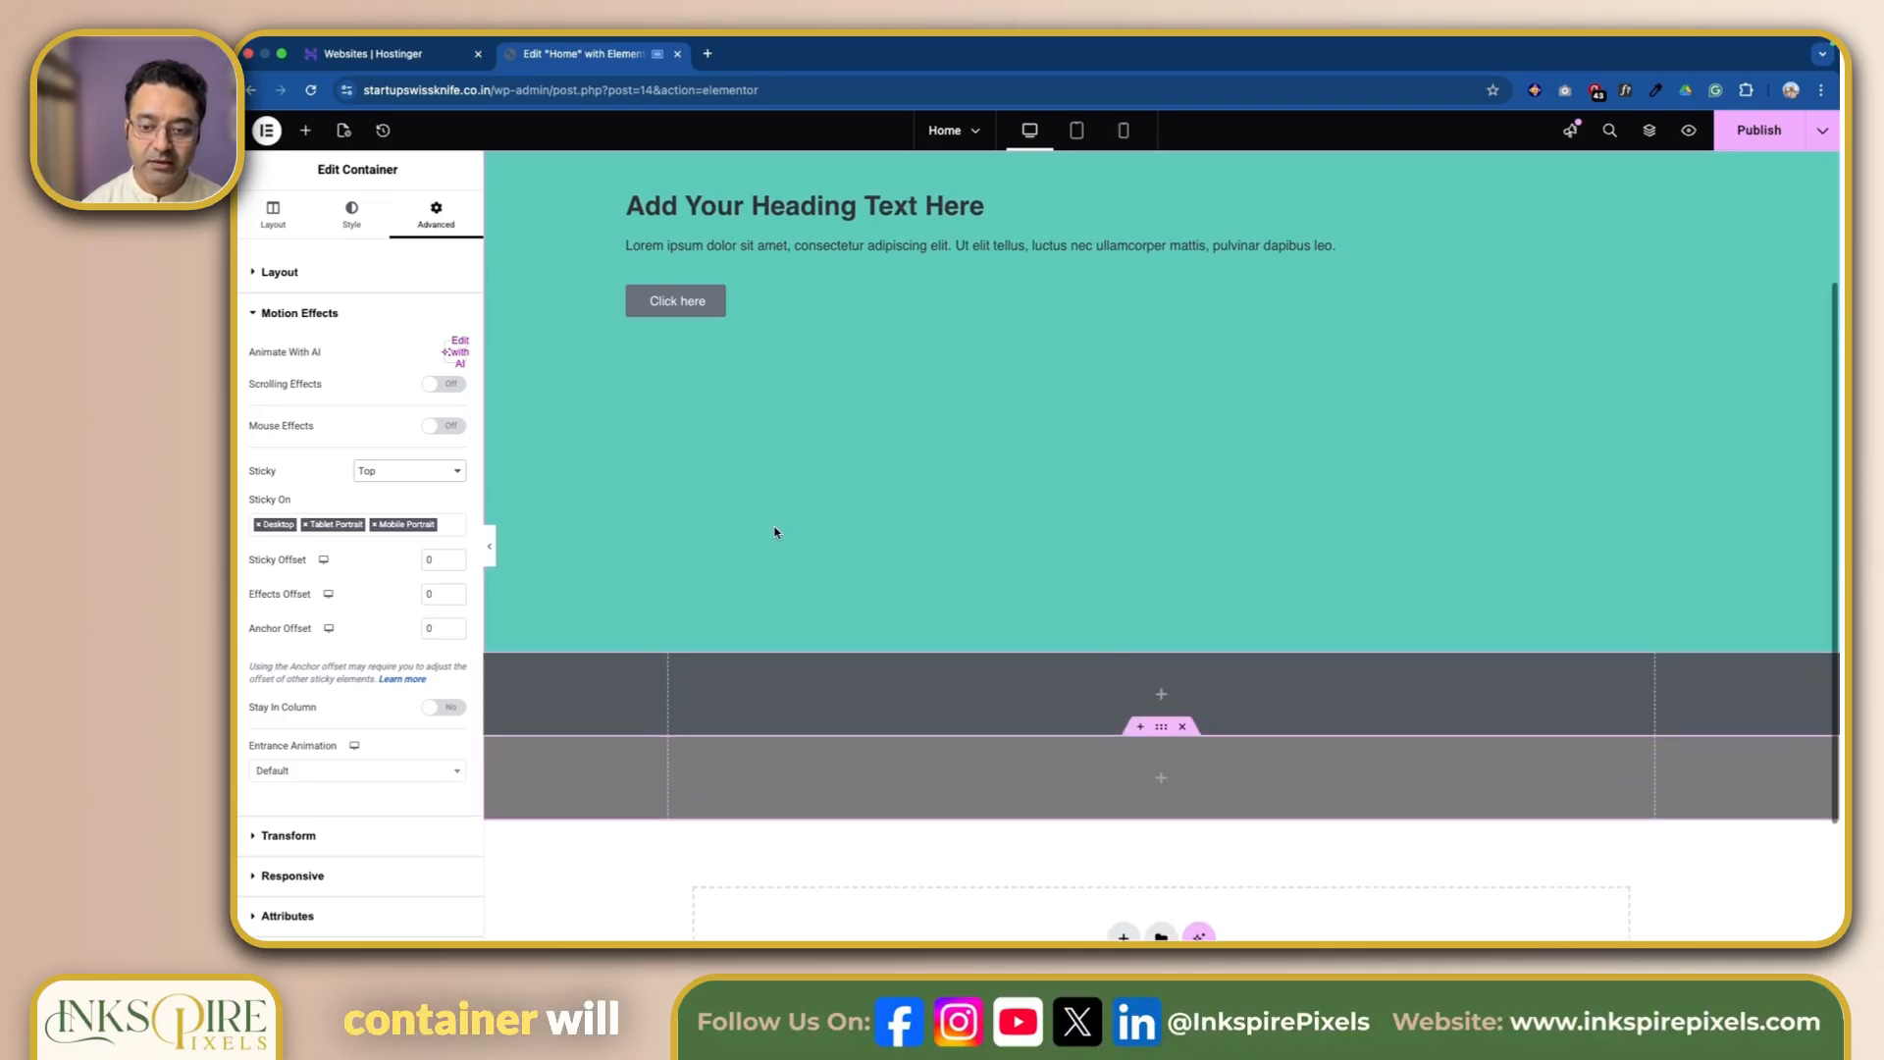
scroll(775, 532, up, 1)
scroll(775, 532, down, 5)
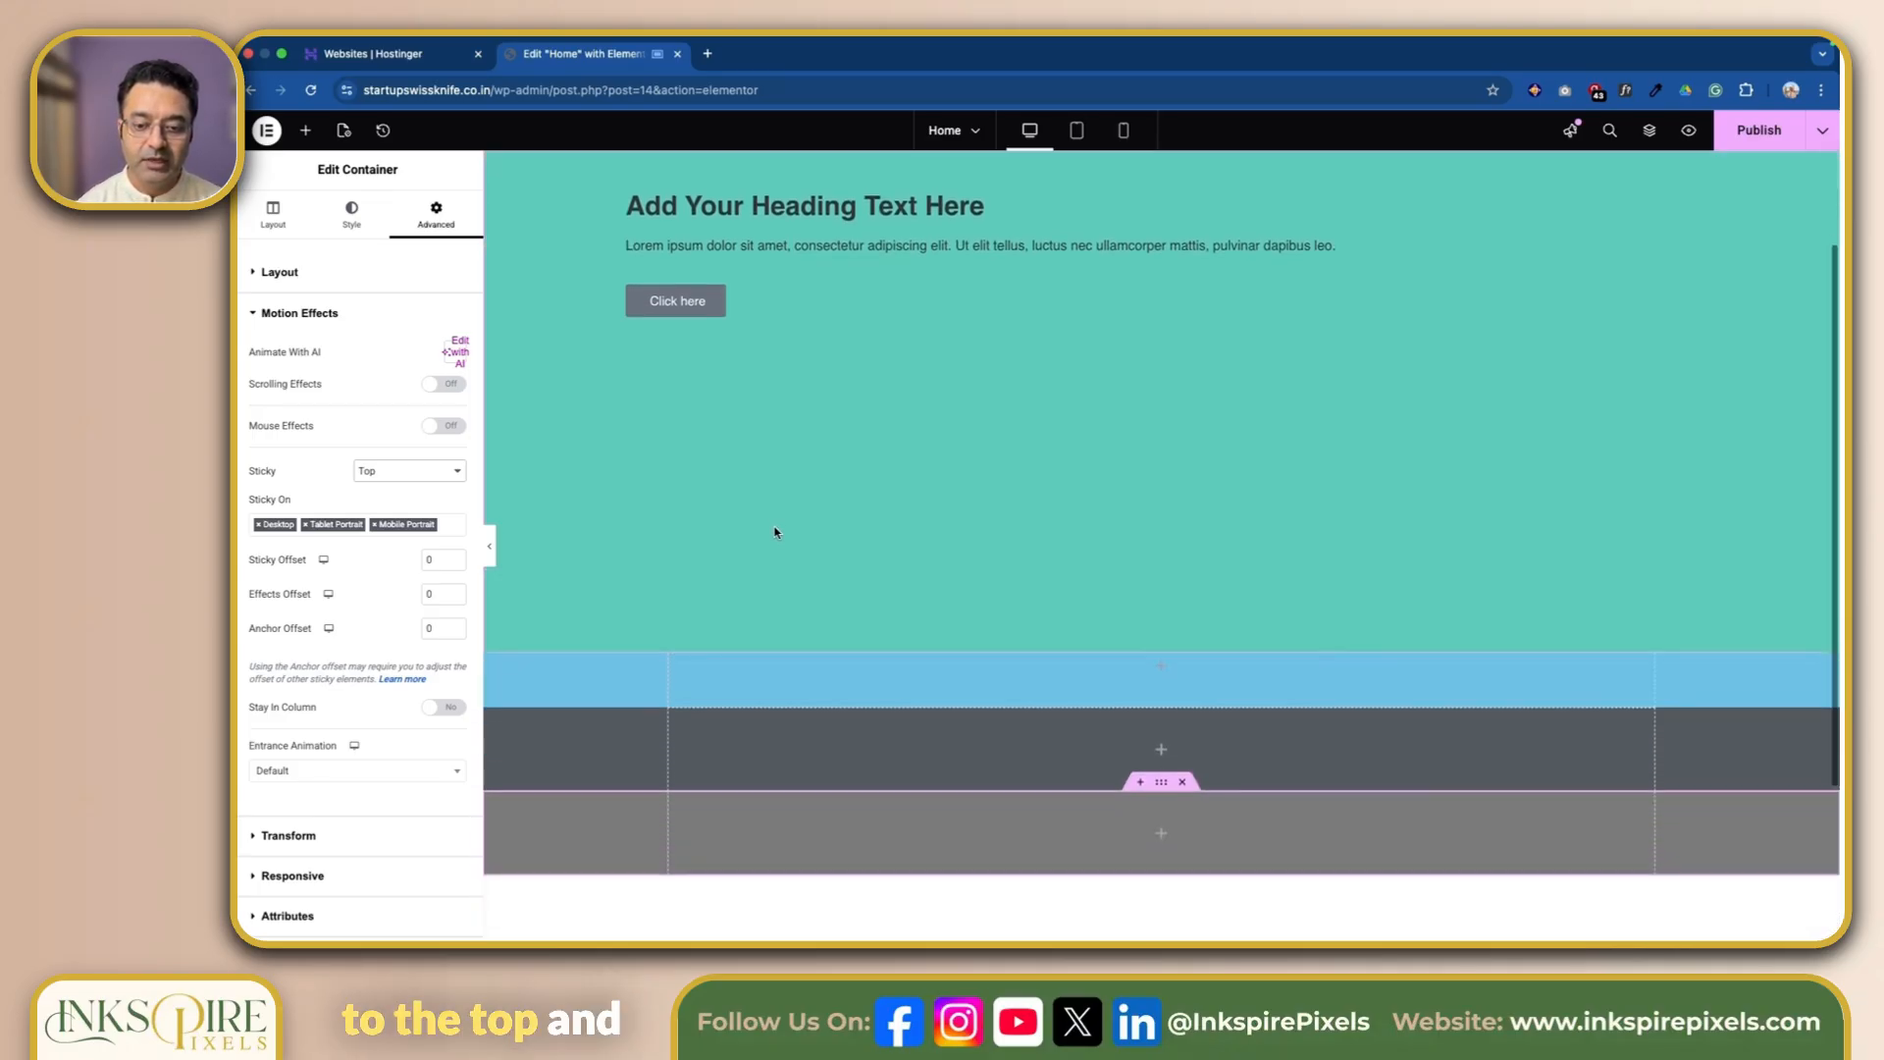
scroll(773, 530, up, 3)
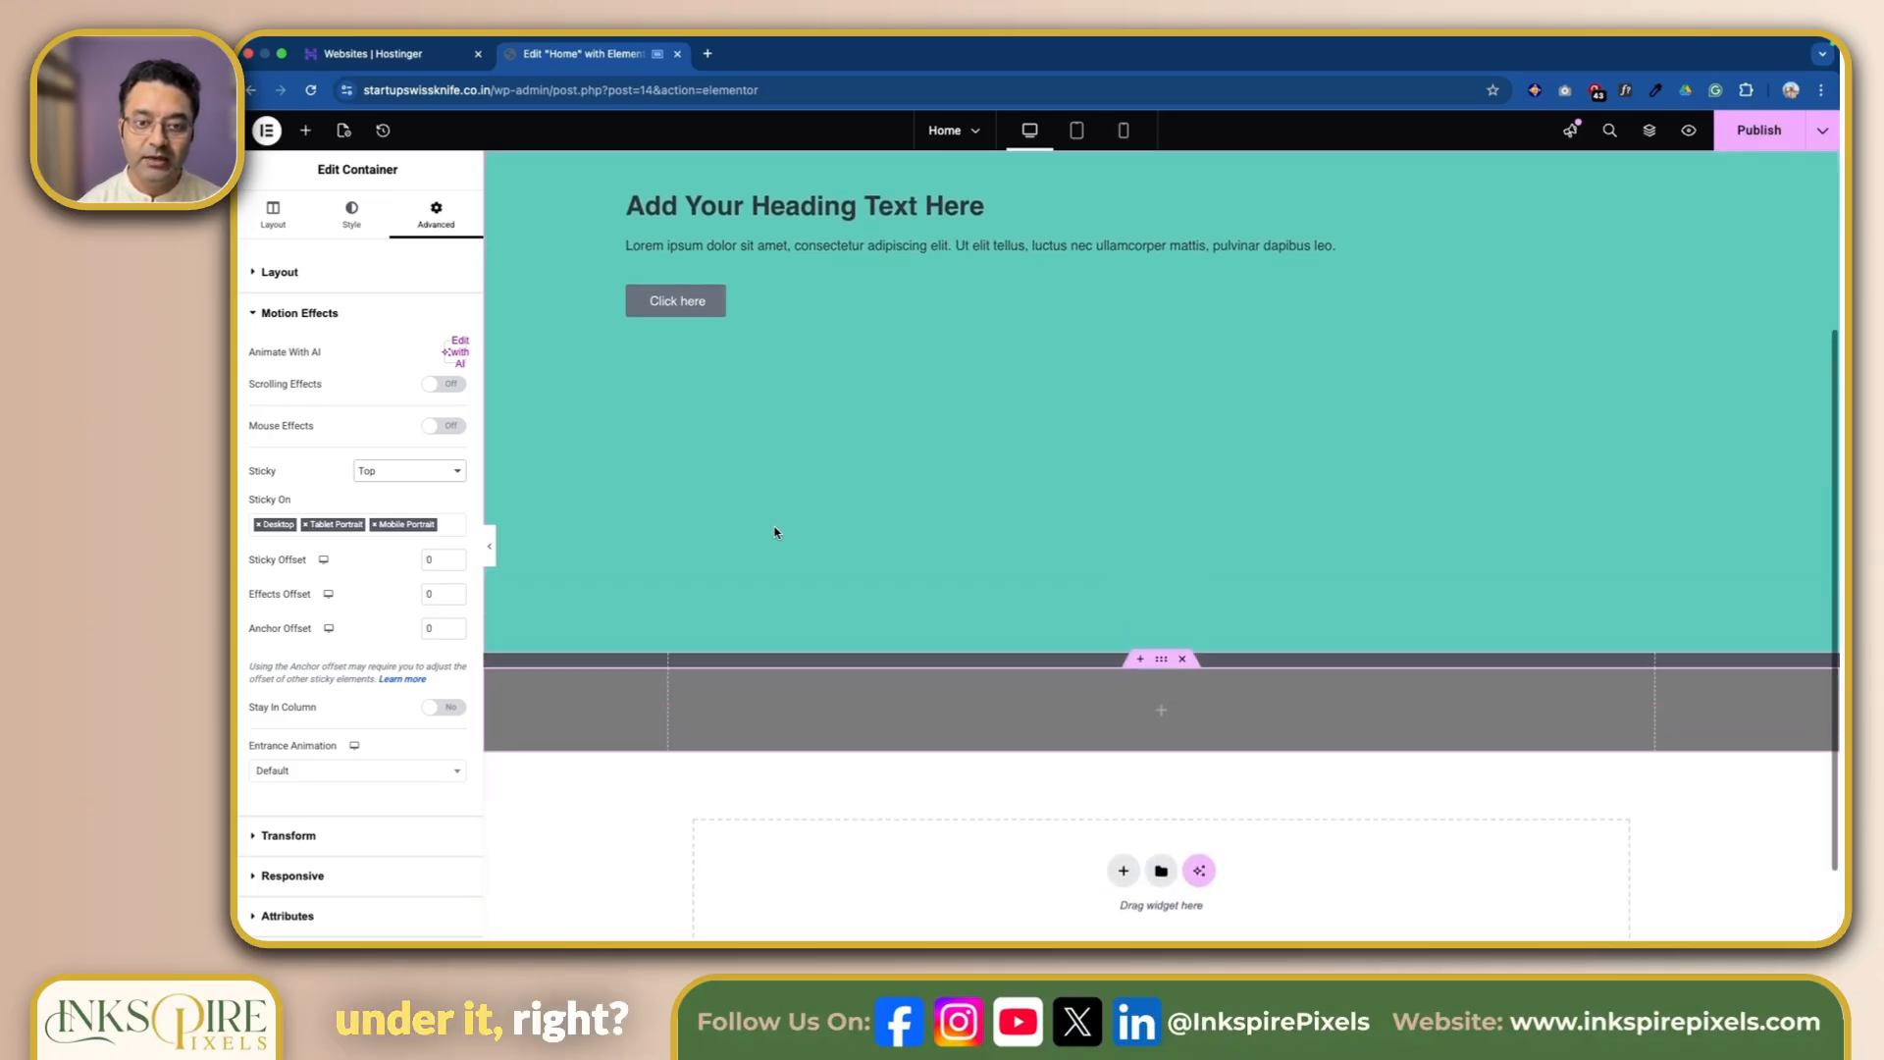
Try the grey container's Sticky motion effect set to Bottom and check its behavior while scrolling the page.
click(409, 471)
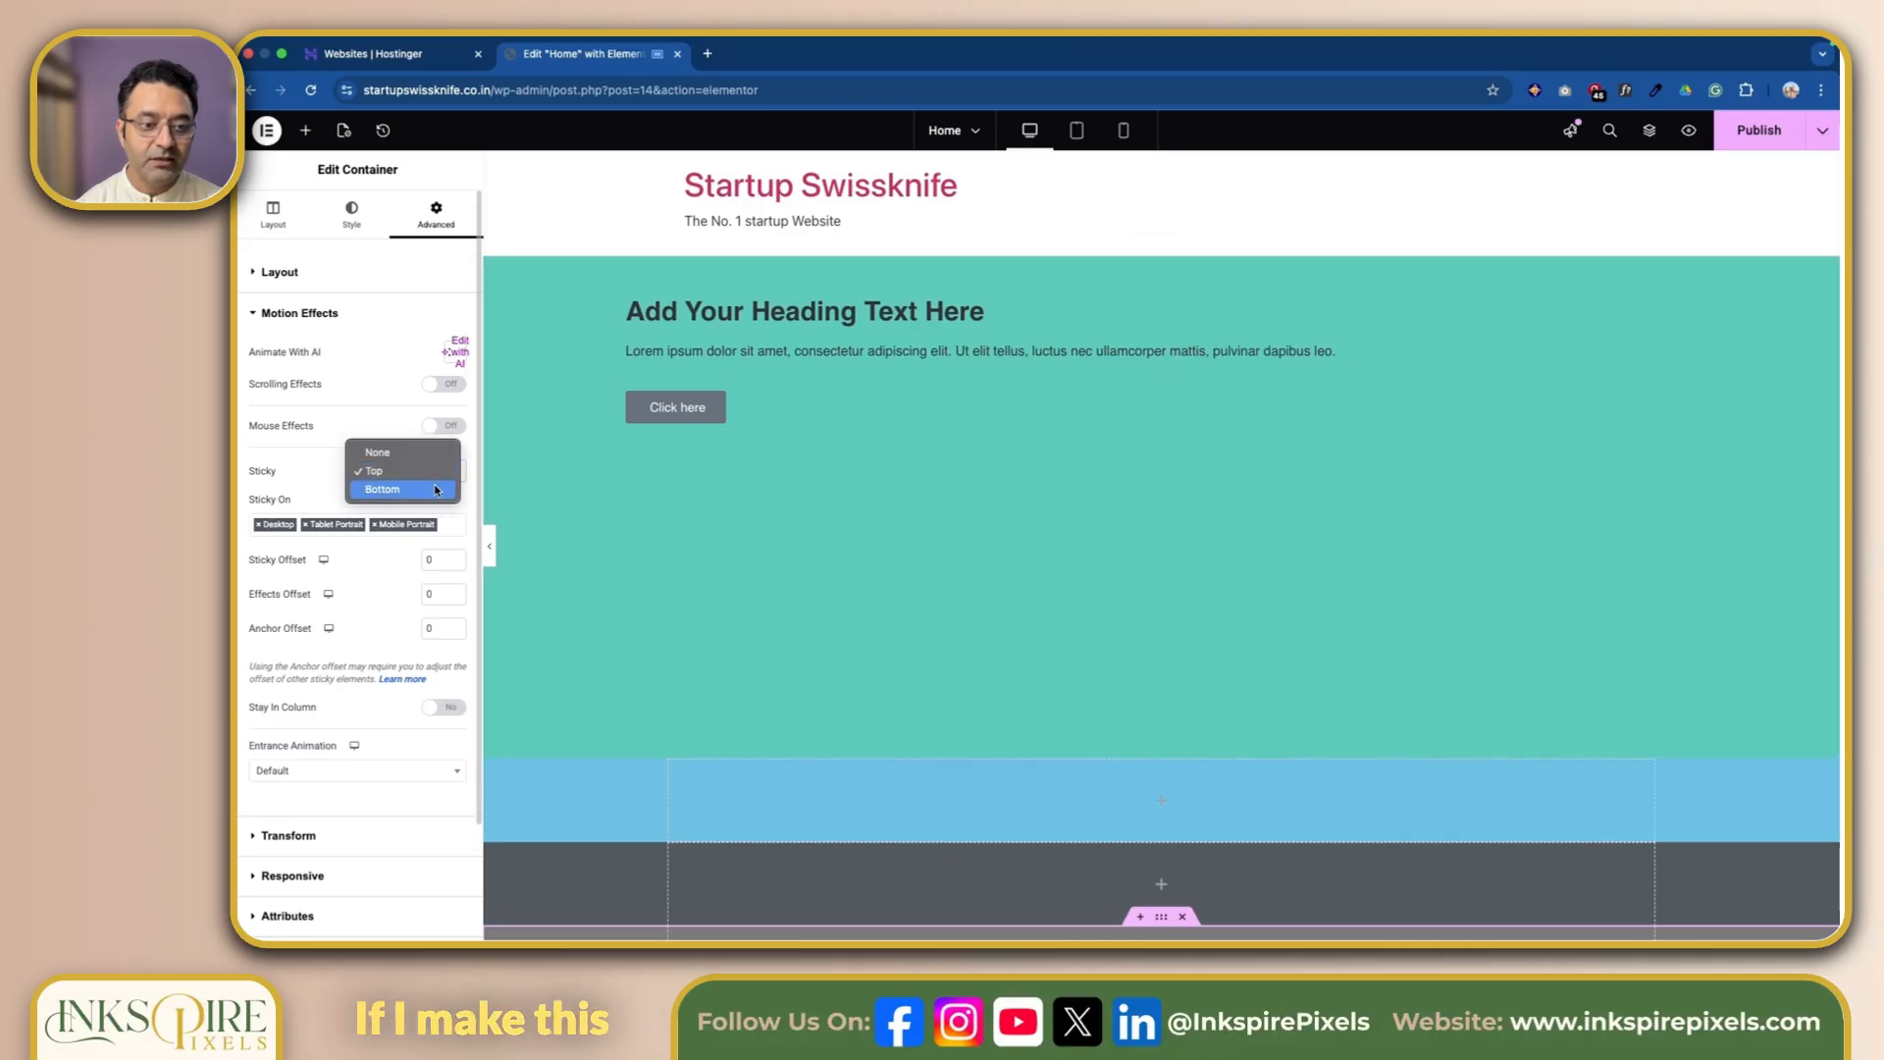
click(381, 490)
scroll(1031, 547, down, 3)
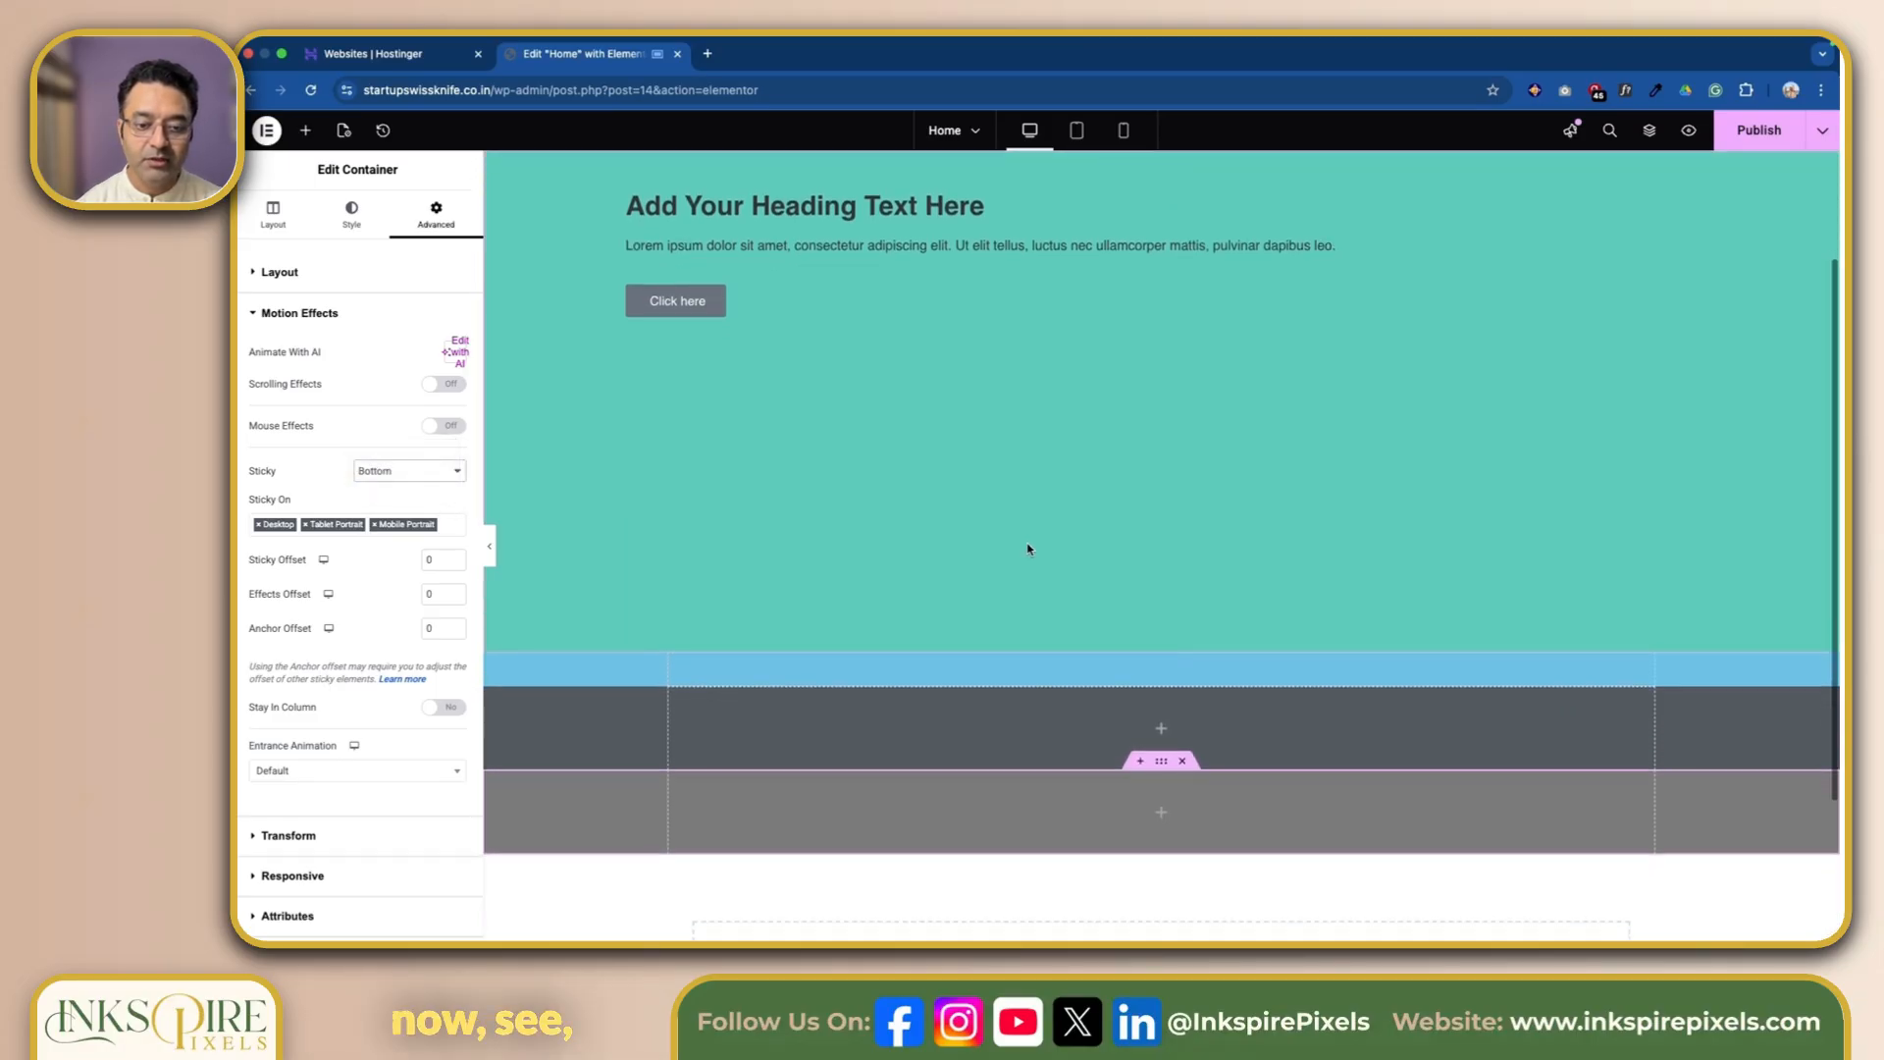
Set the grey container's Sticky motion effect to None.
click(450, 471)
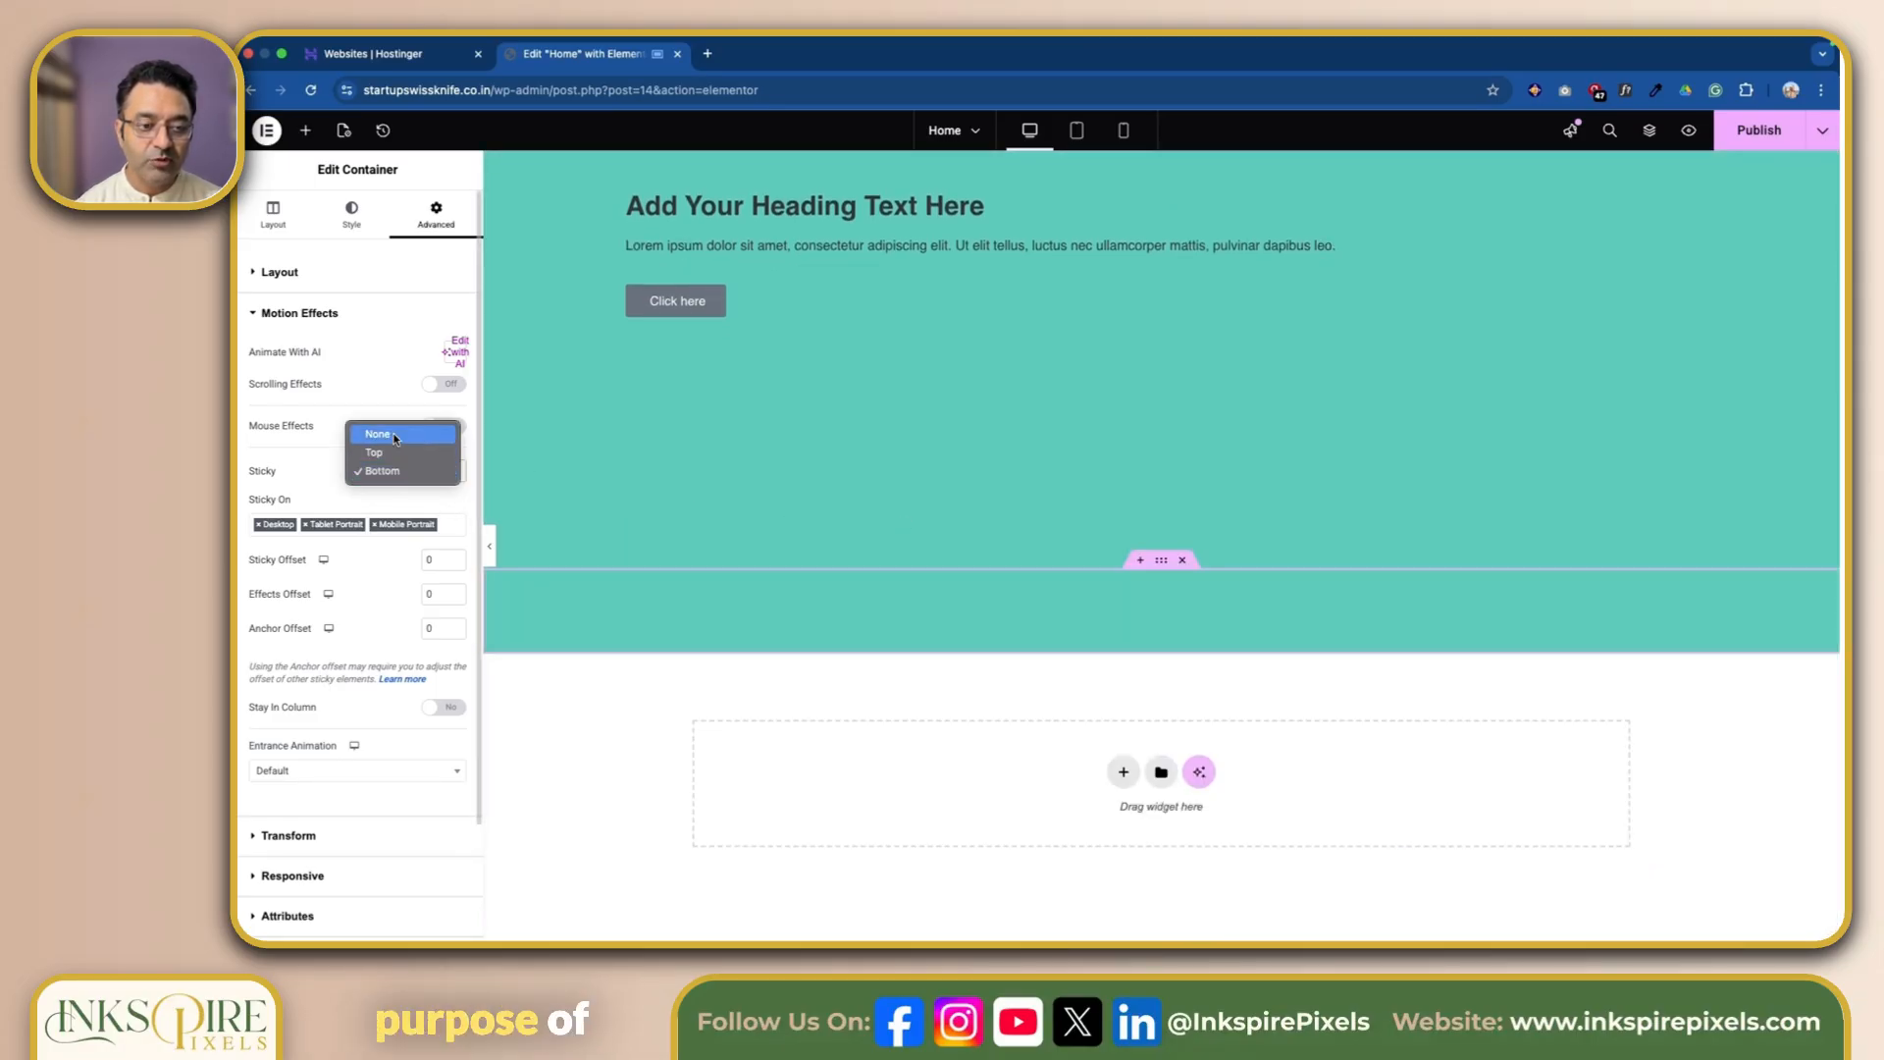
click(393, 435)
scroll(832, 505, up, 1)
Try hiding the teal container on tablet portrait, compare the tablet and mobile views, and restore its tablet visibility in desktop view.
click(292, 643)
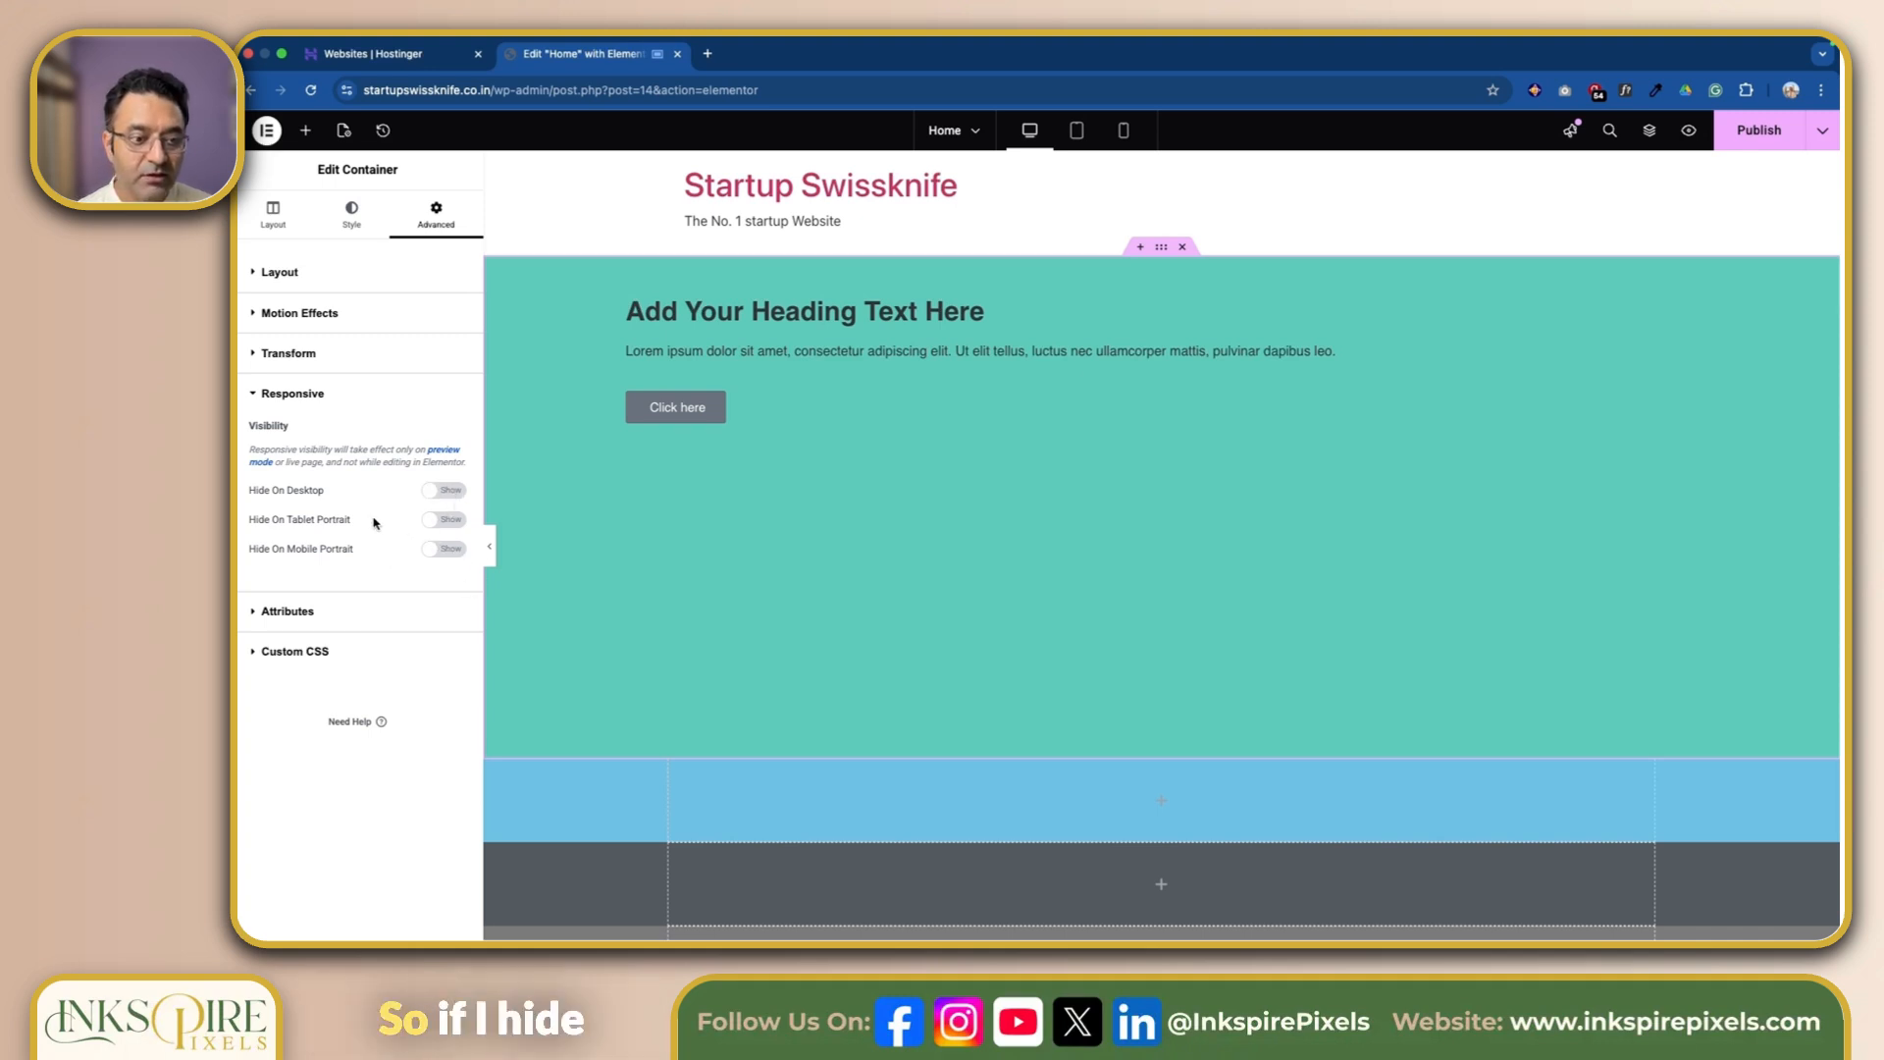
click(454, 523)
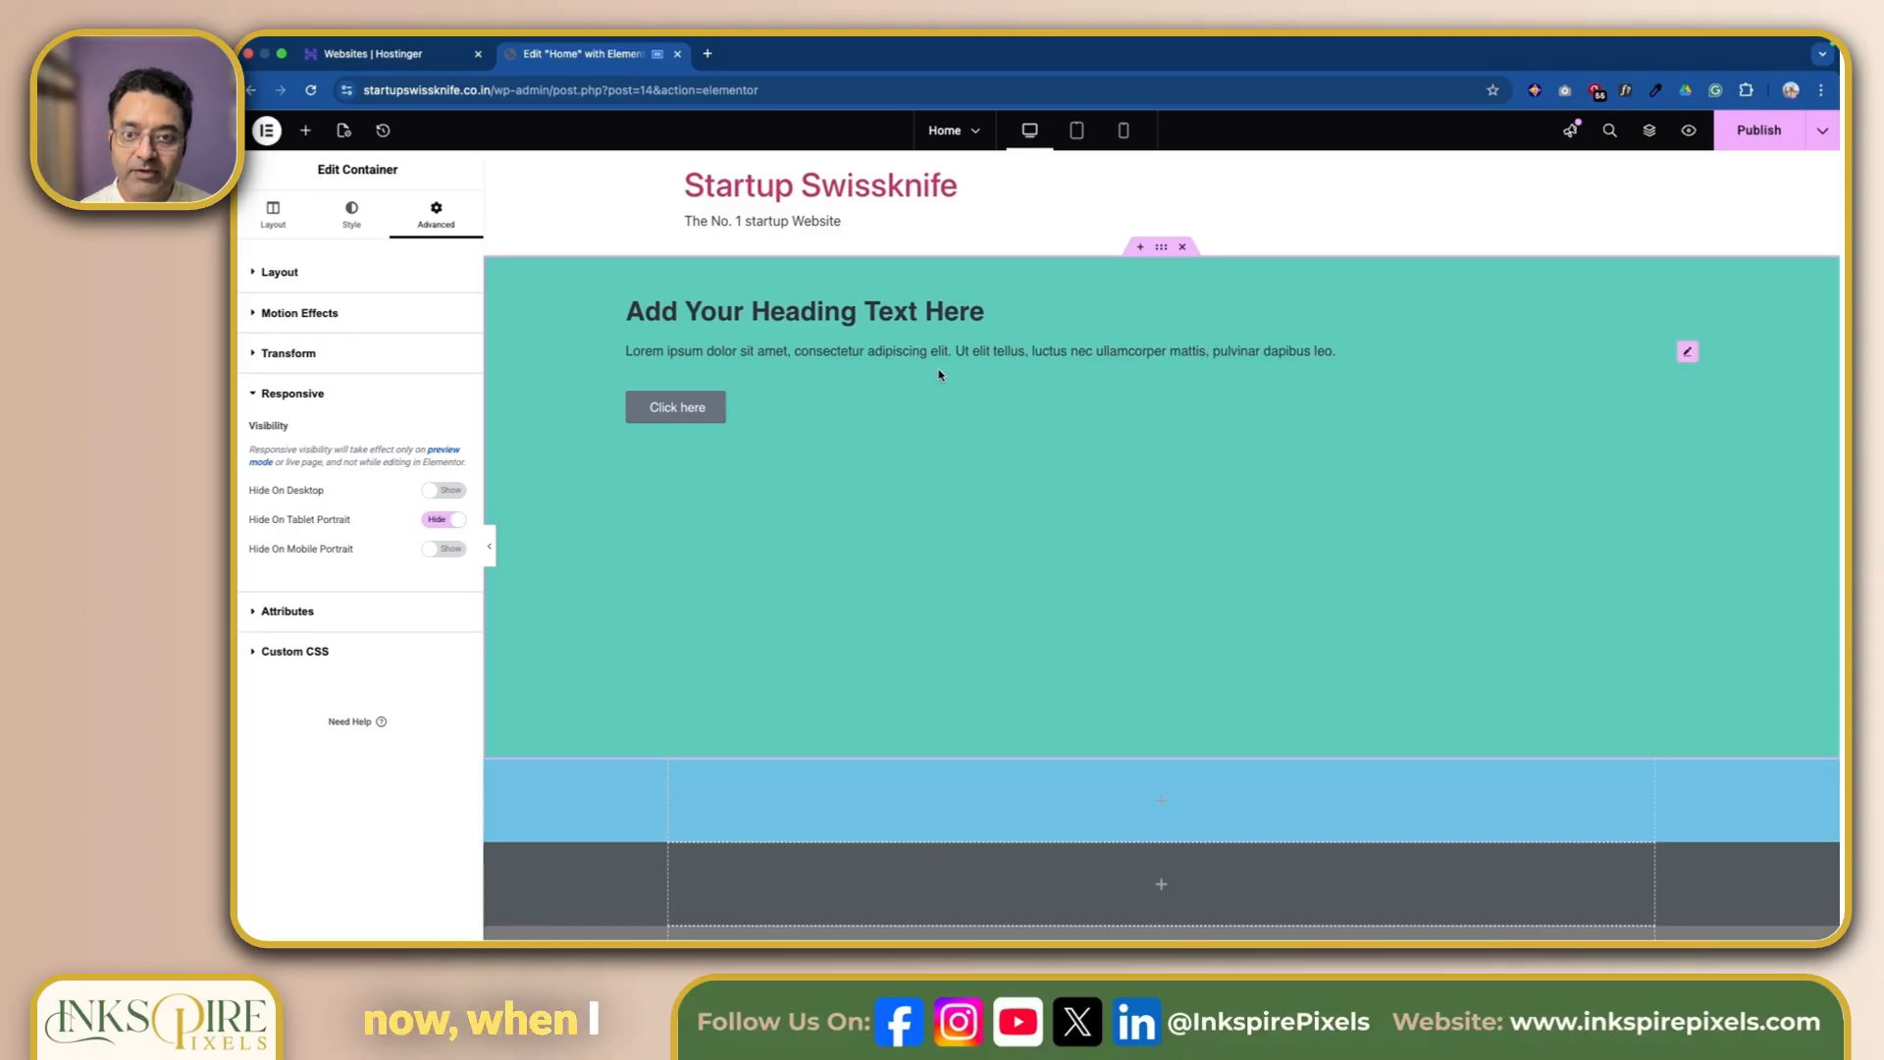
click(1076, 136)
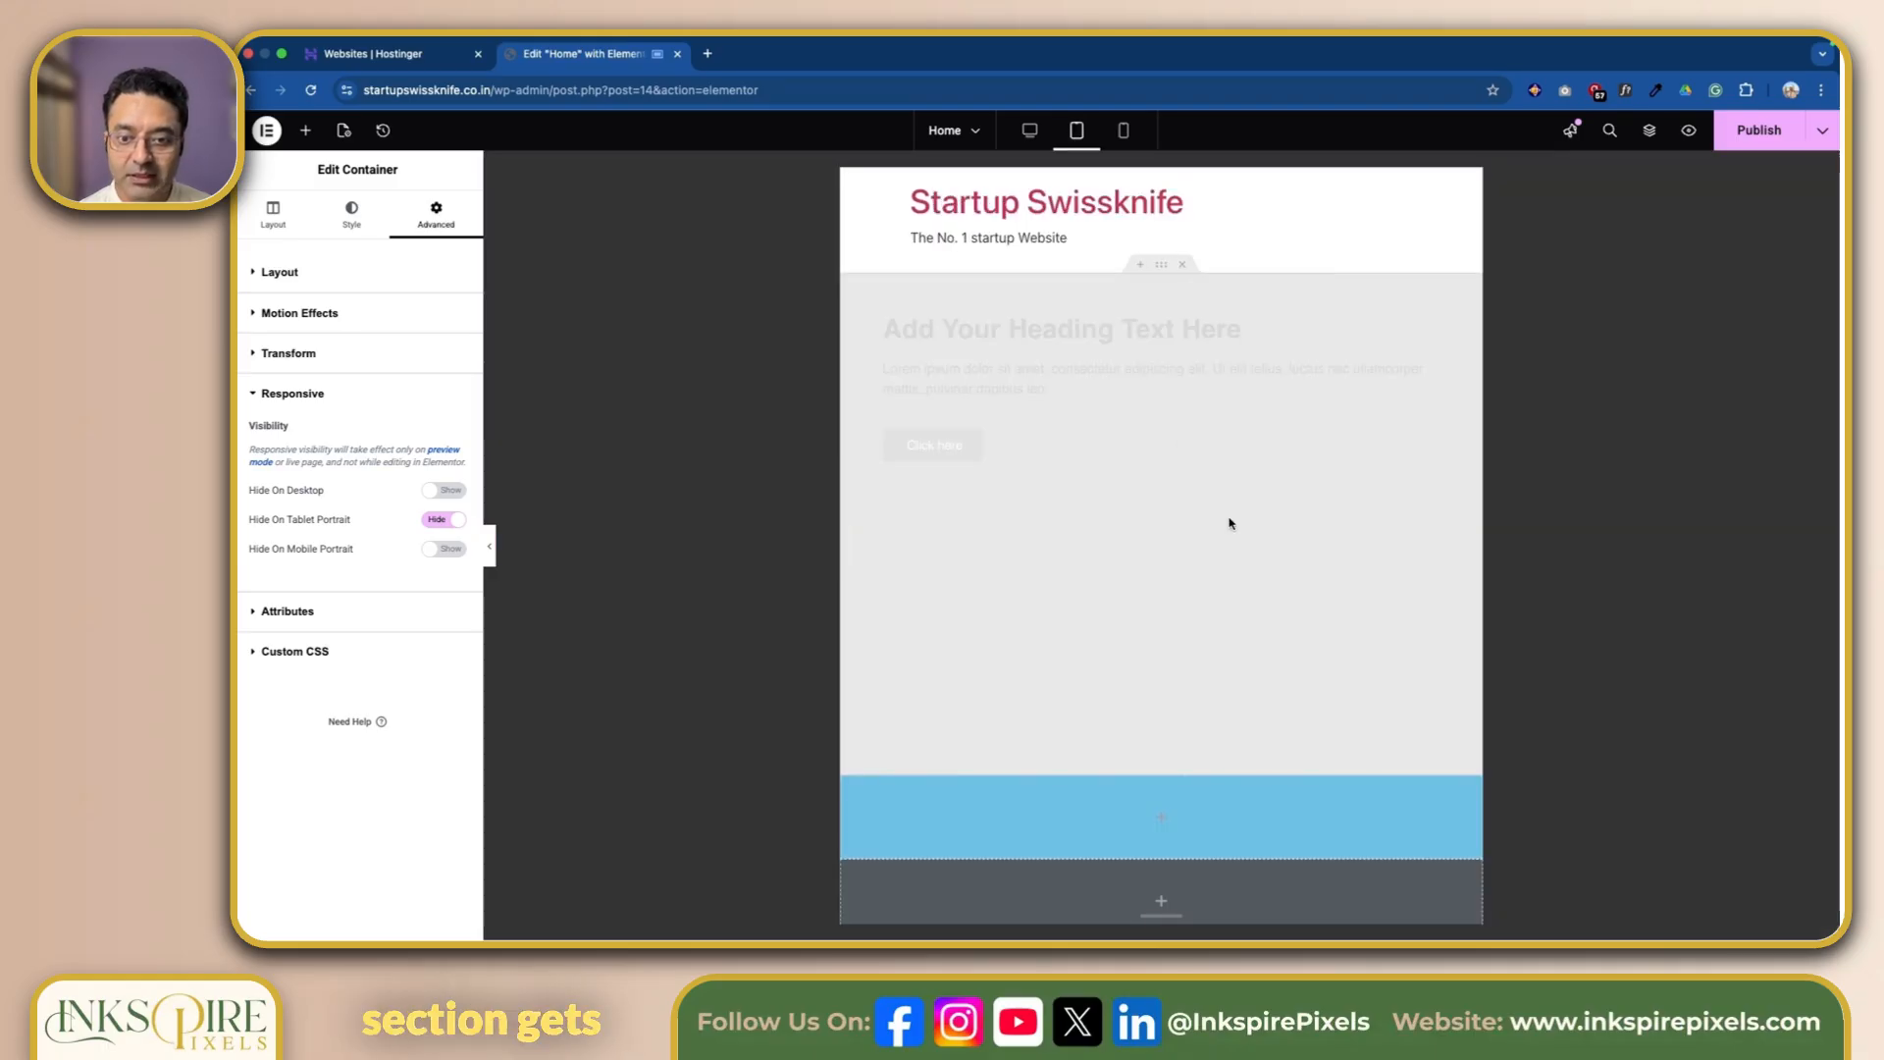
scroll(1161, 814, down, 3)
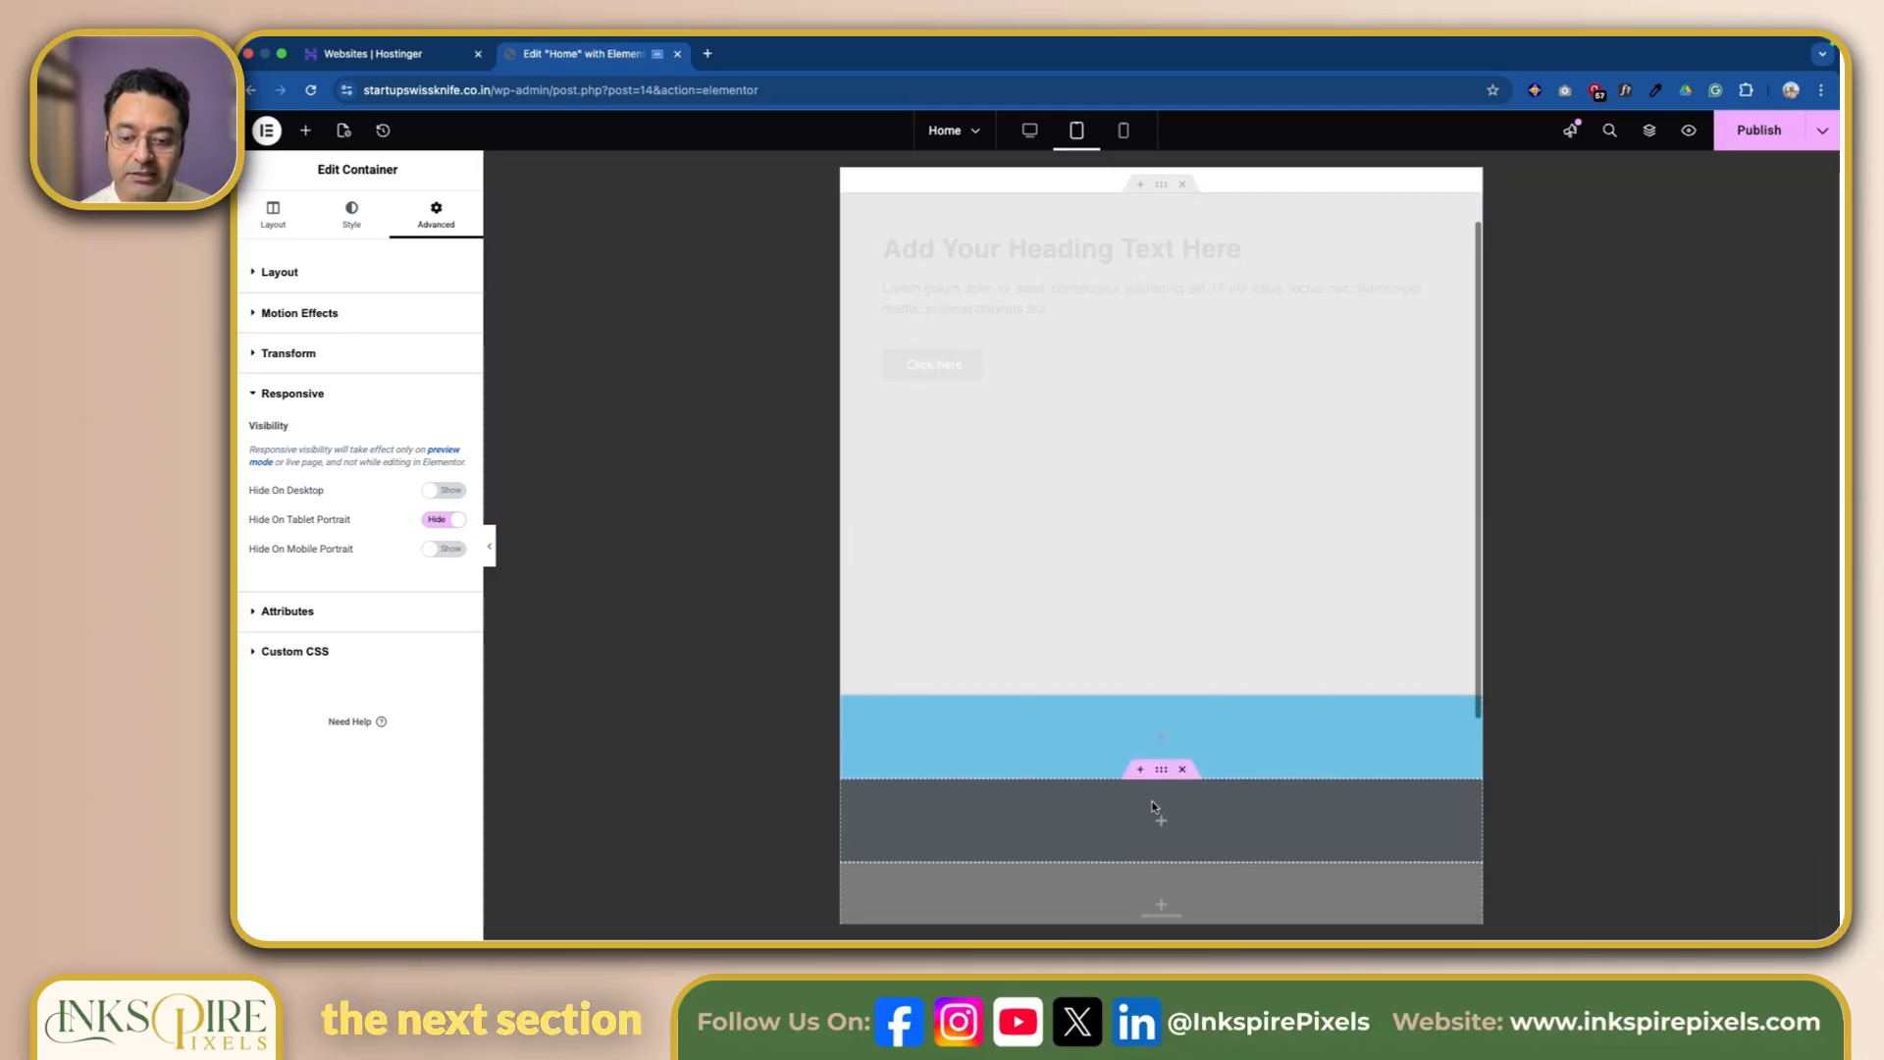
scroll(1217, 263, up, 3)
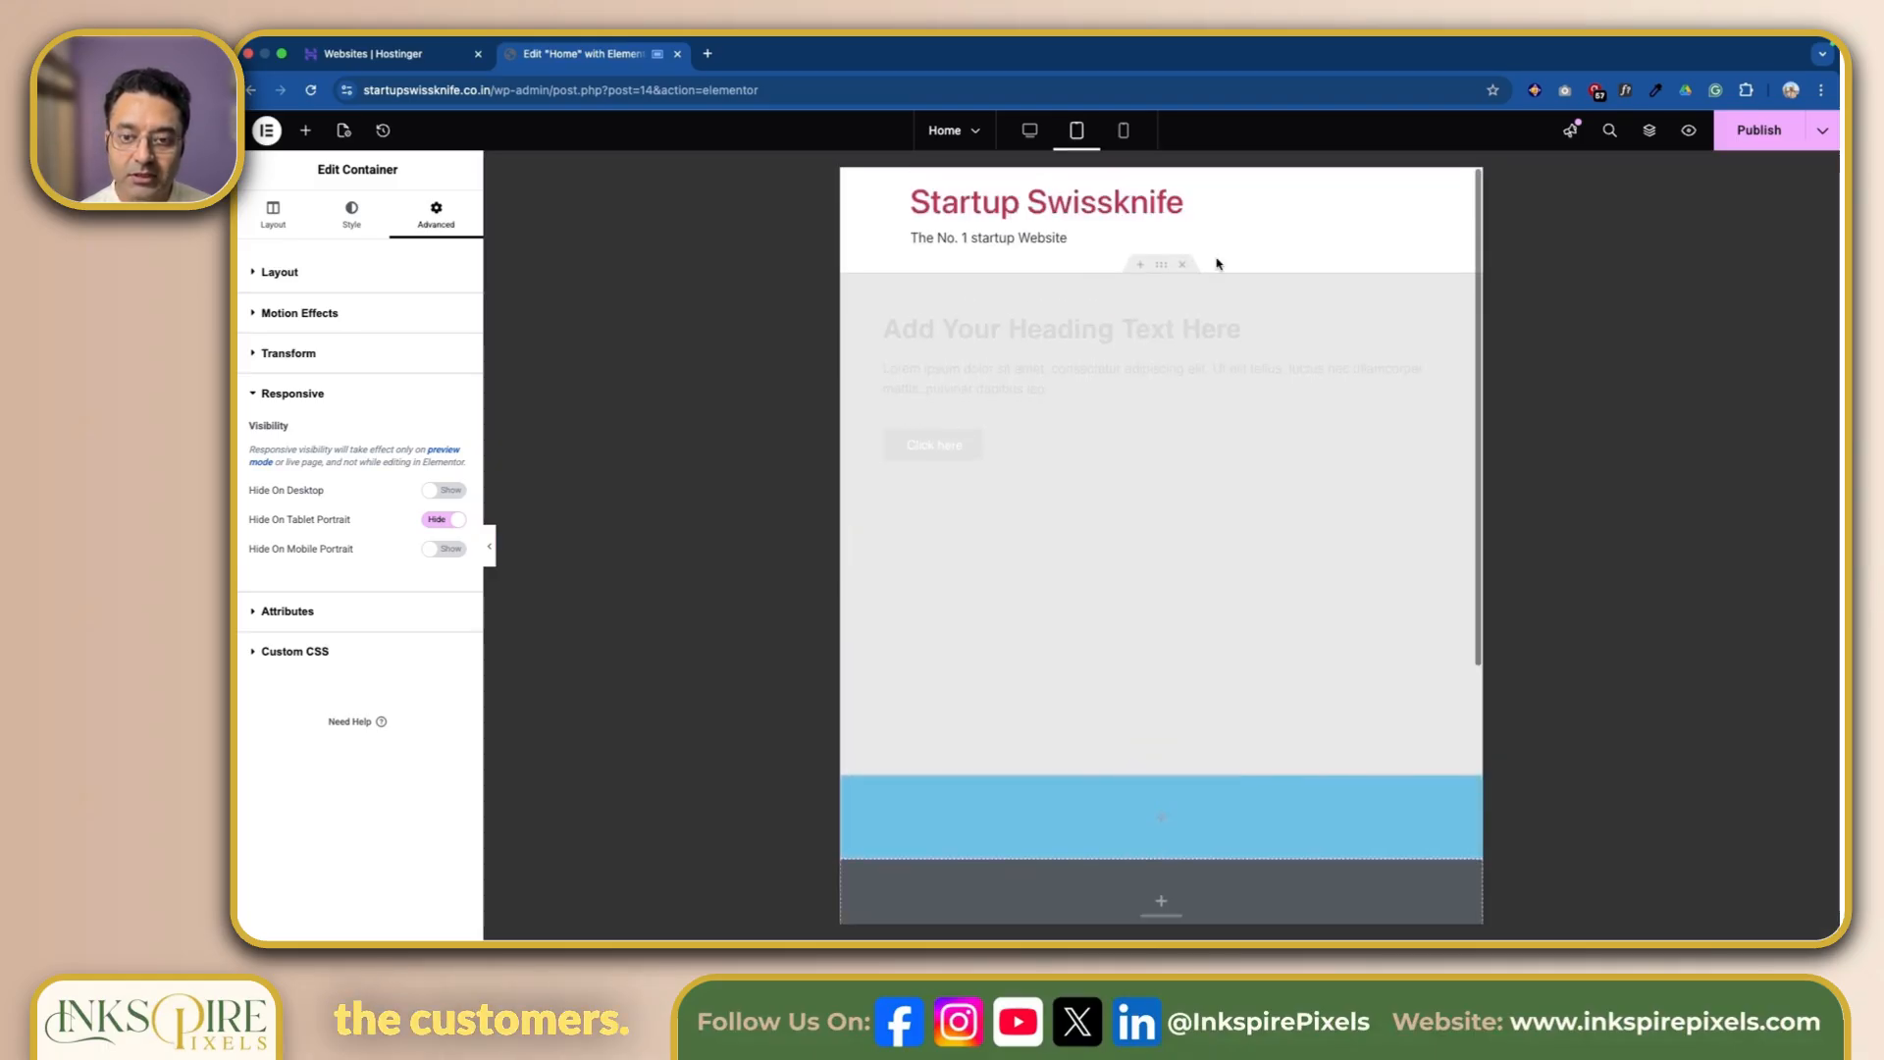
click(1123, 134)
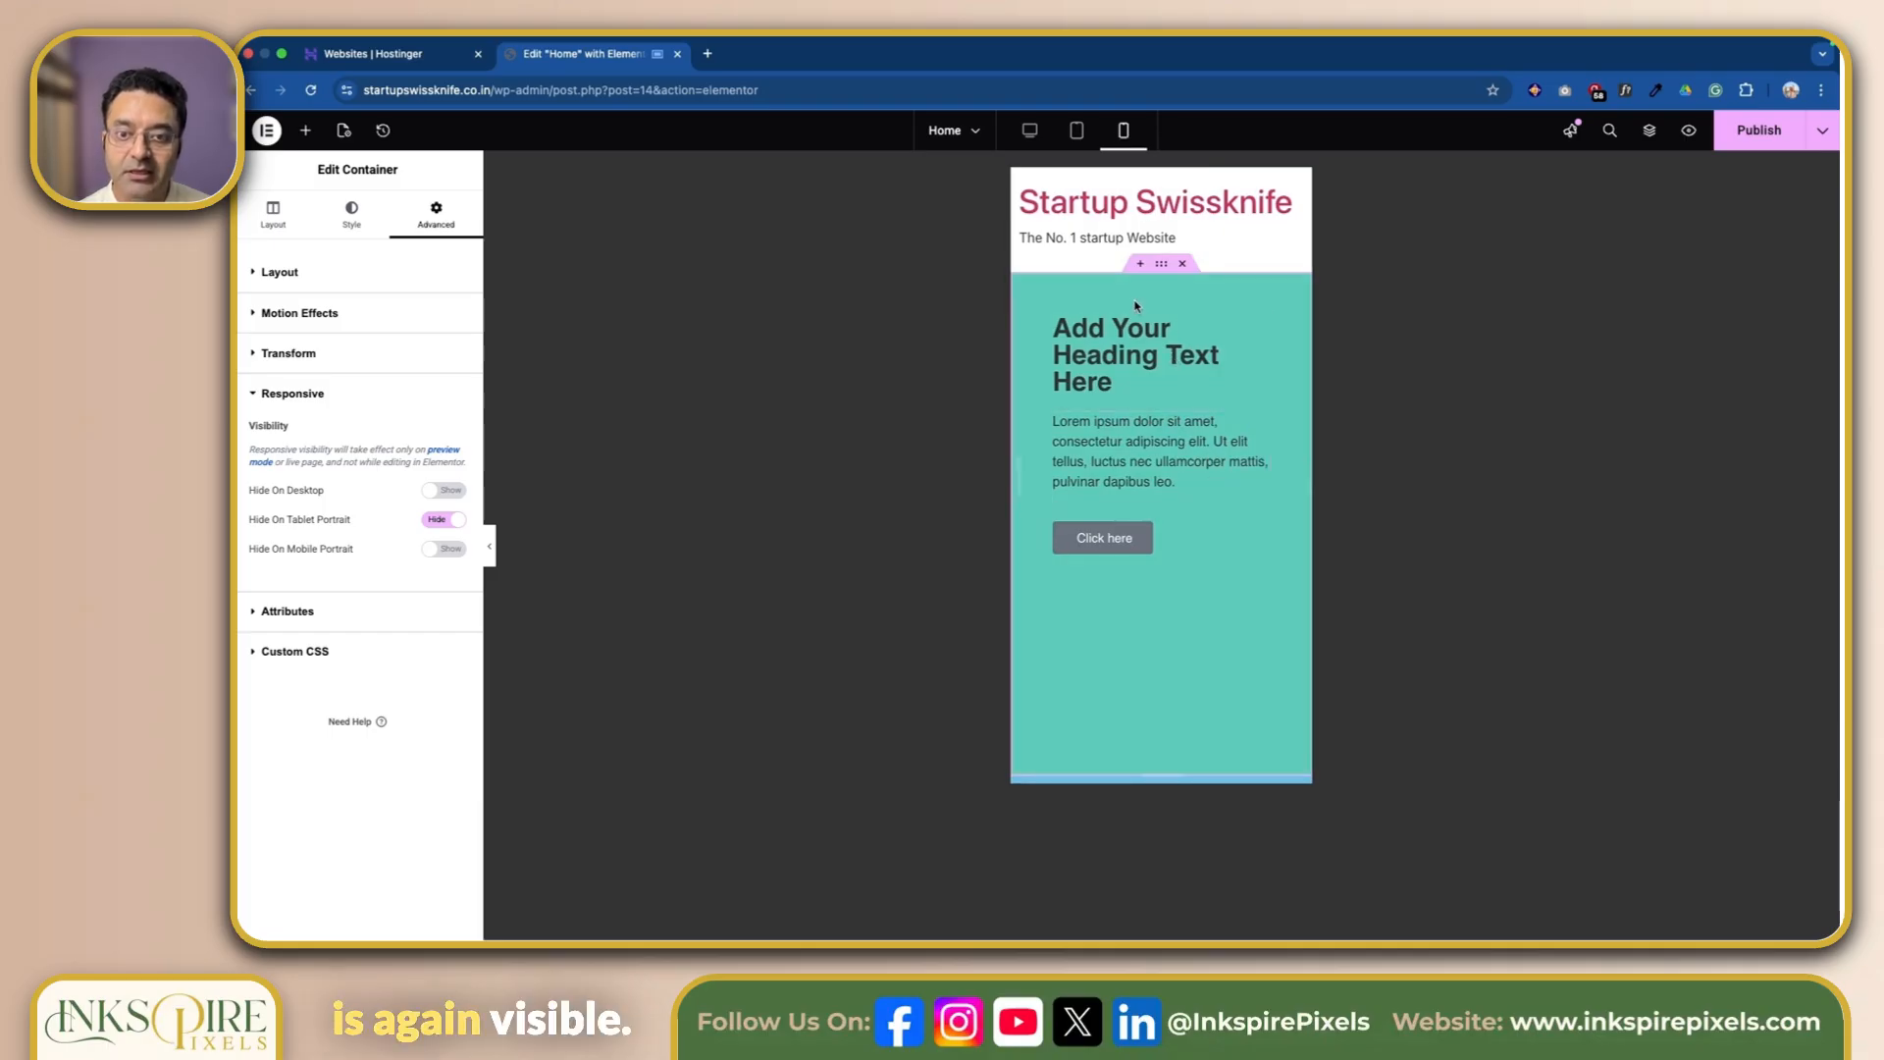
click(1032, 137)
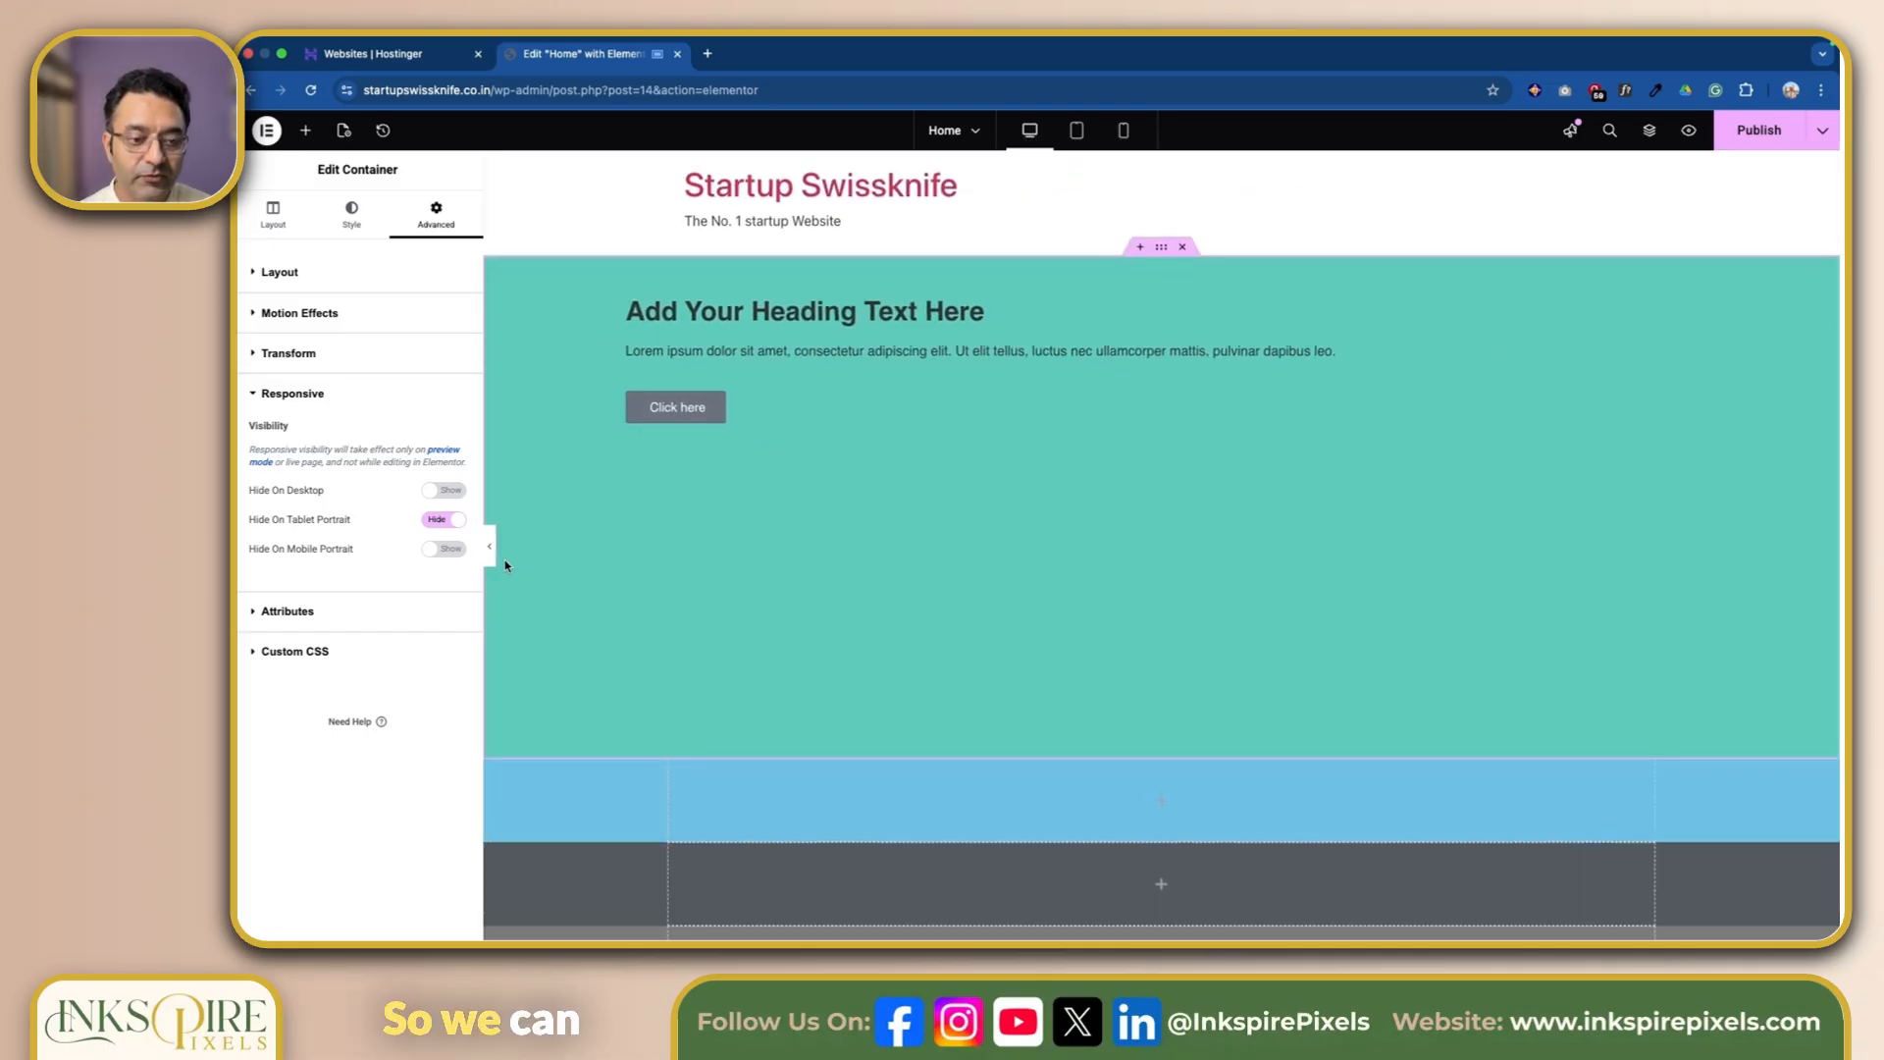
click(427, 523)
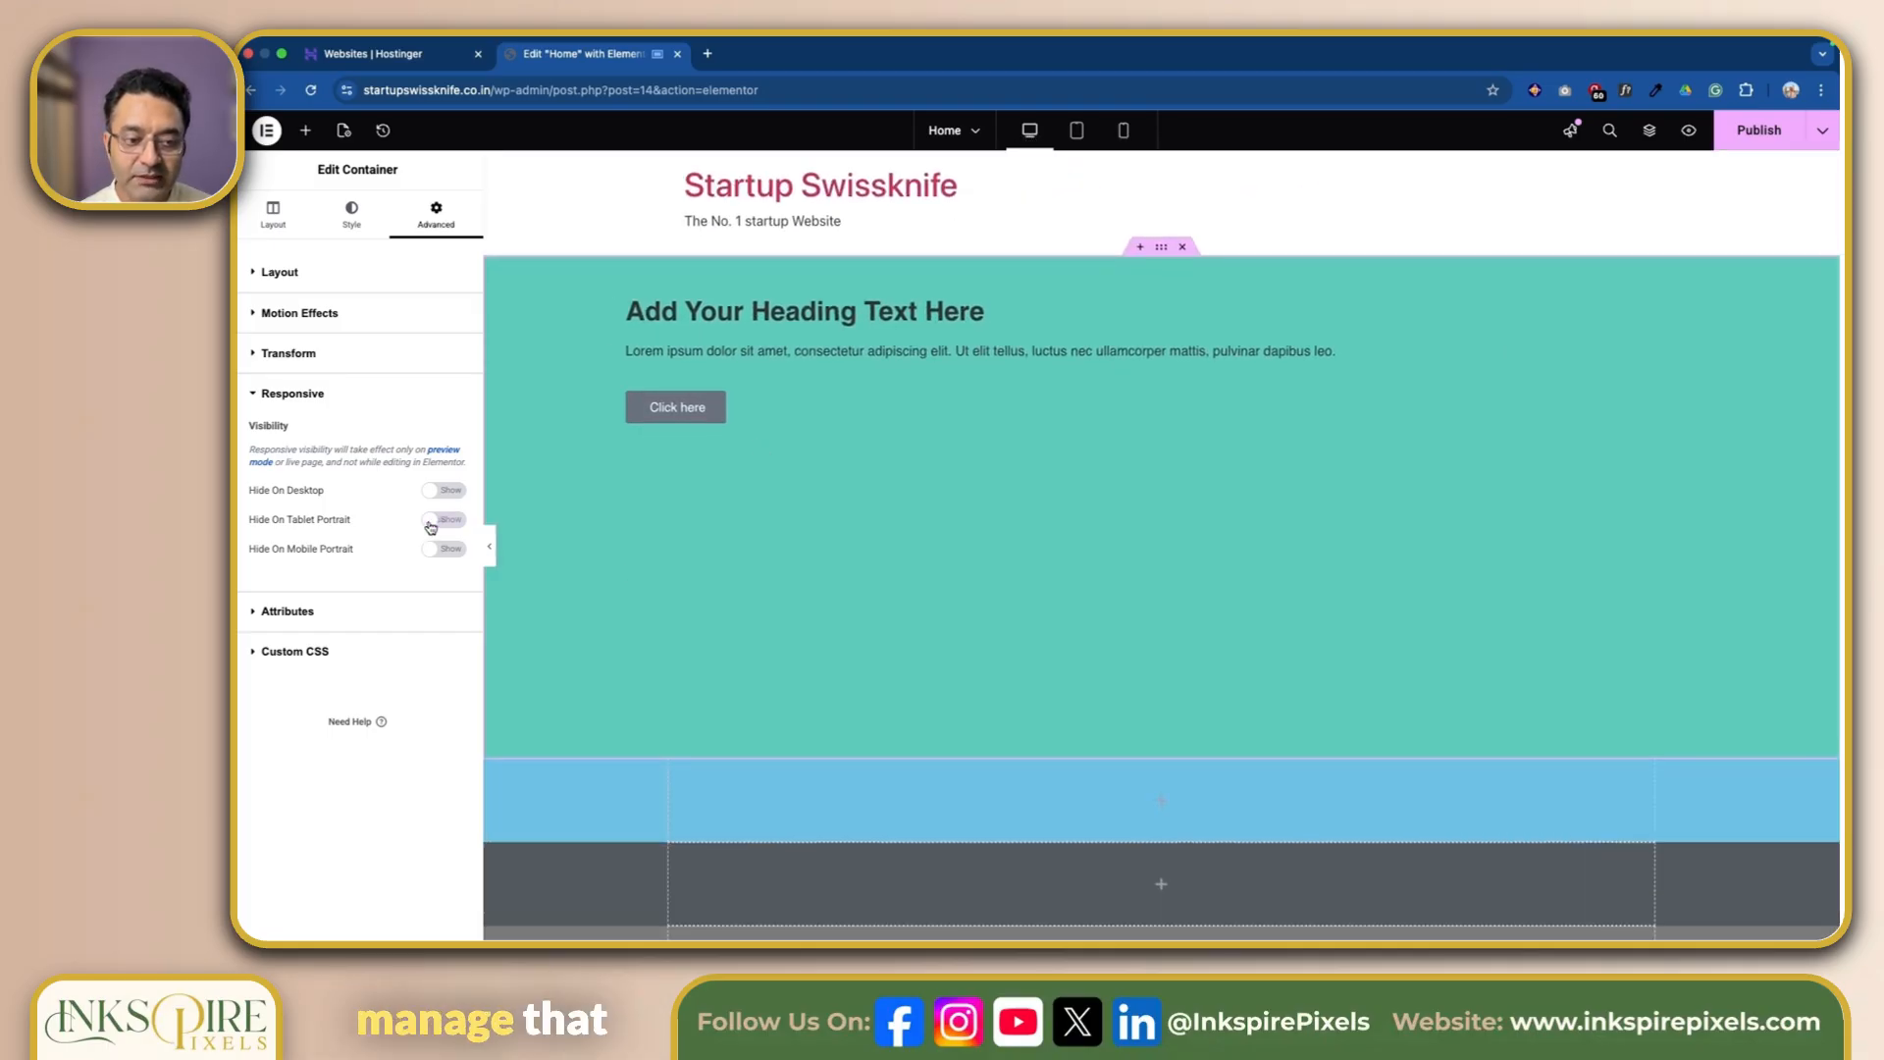
Review the teal container's Custom CSS and Attributes options, and its Layout, Style and Advanced settings.
click(255, 654)
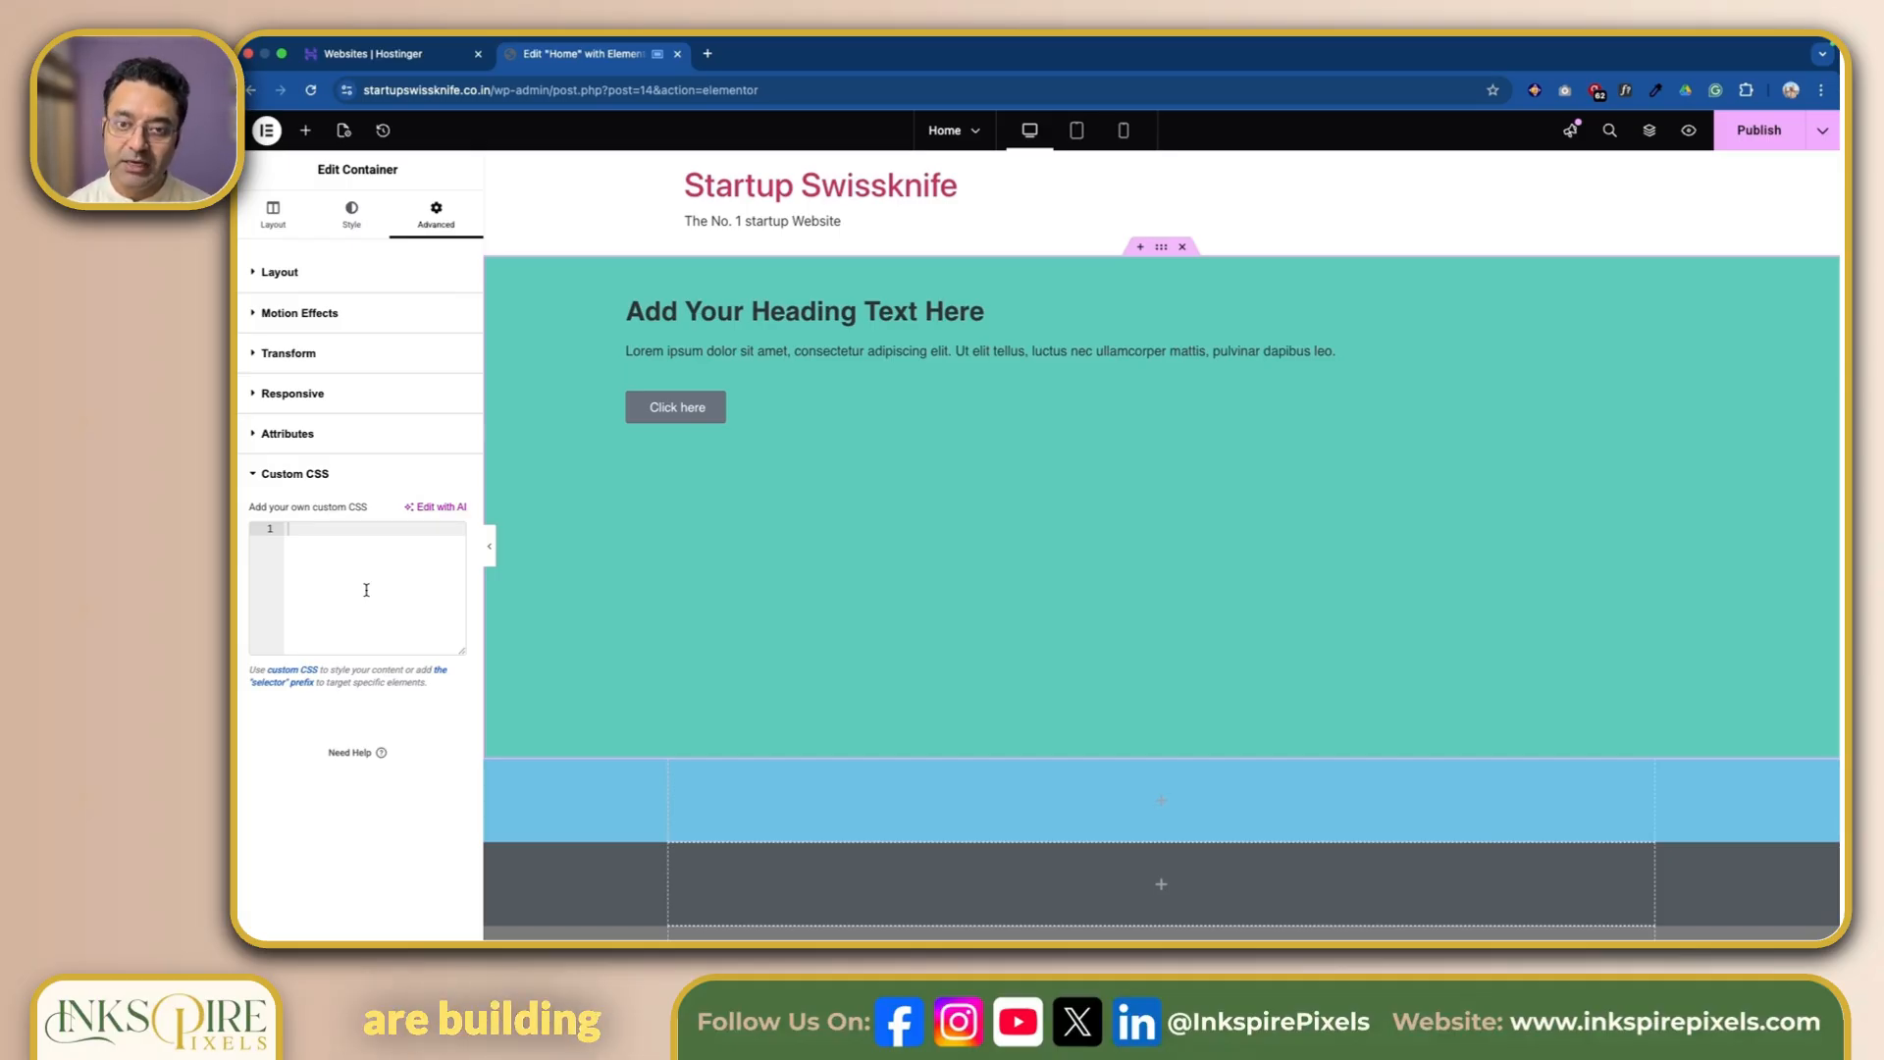
click(265, 434)
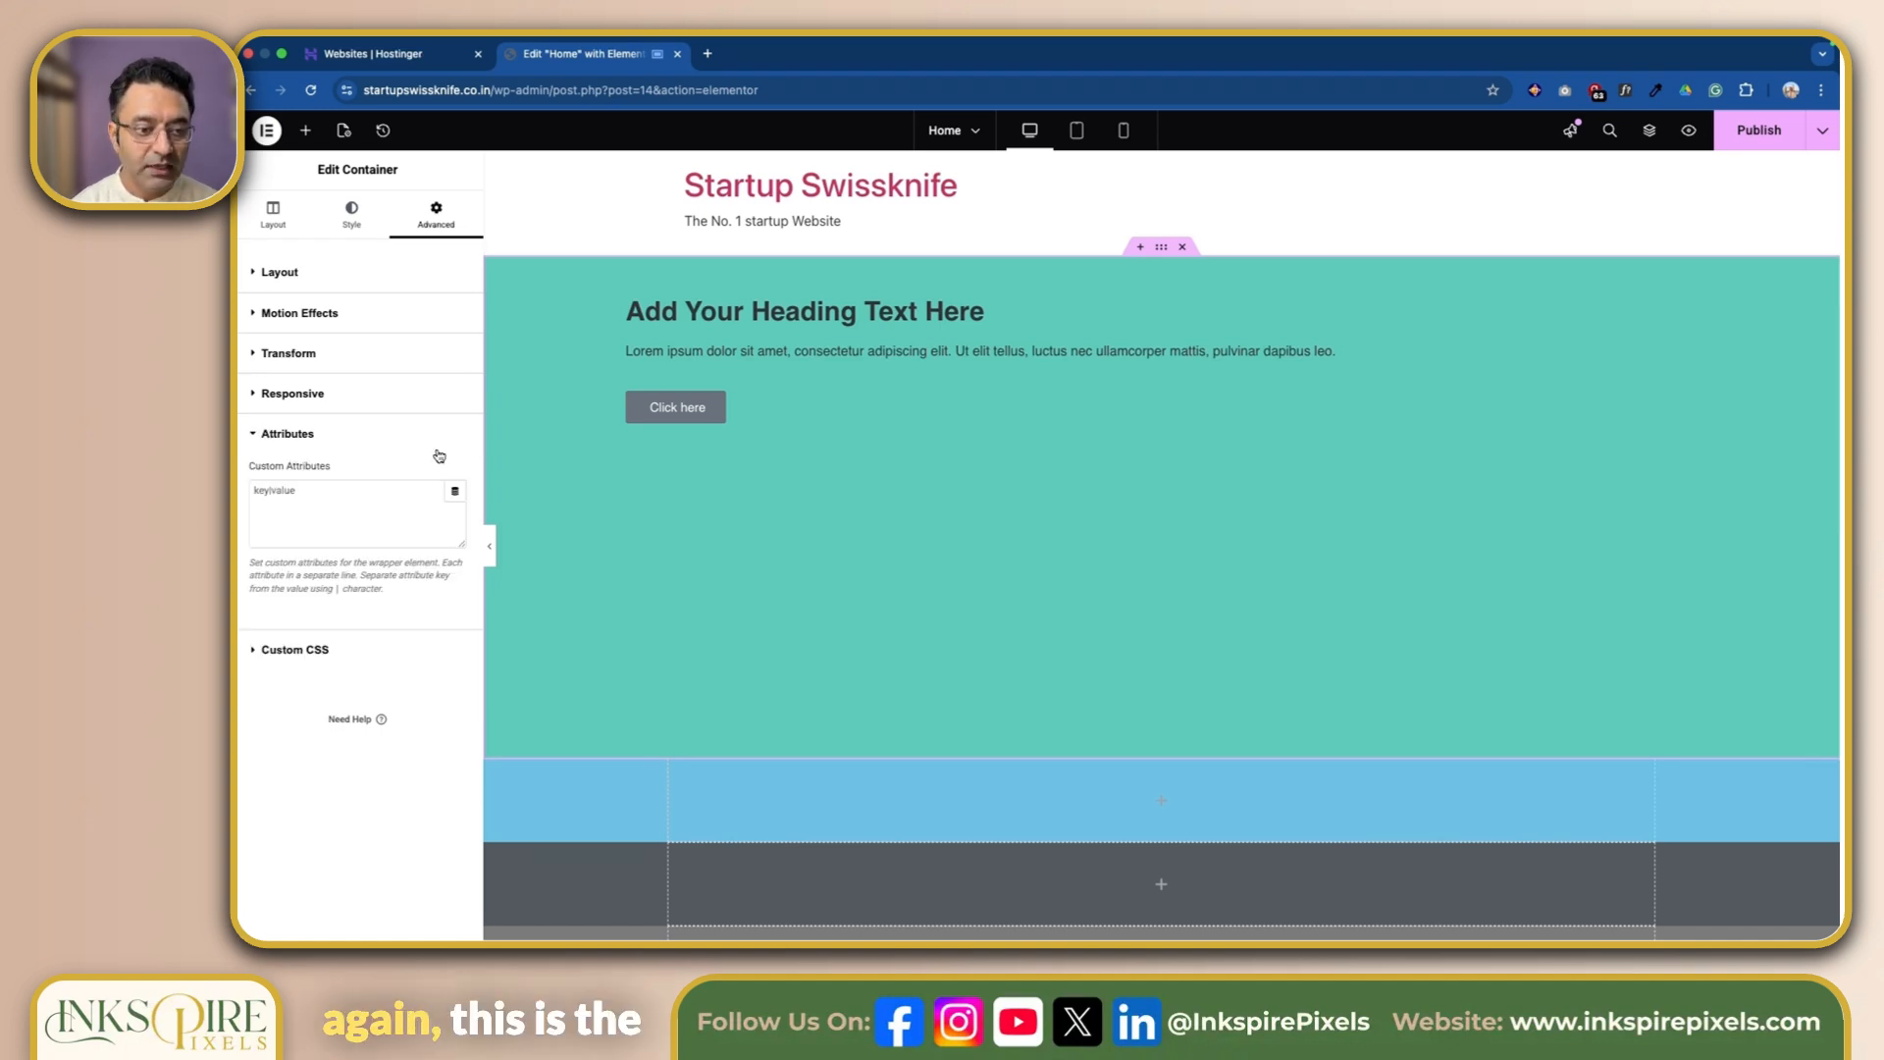
click(254, 434)
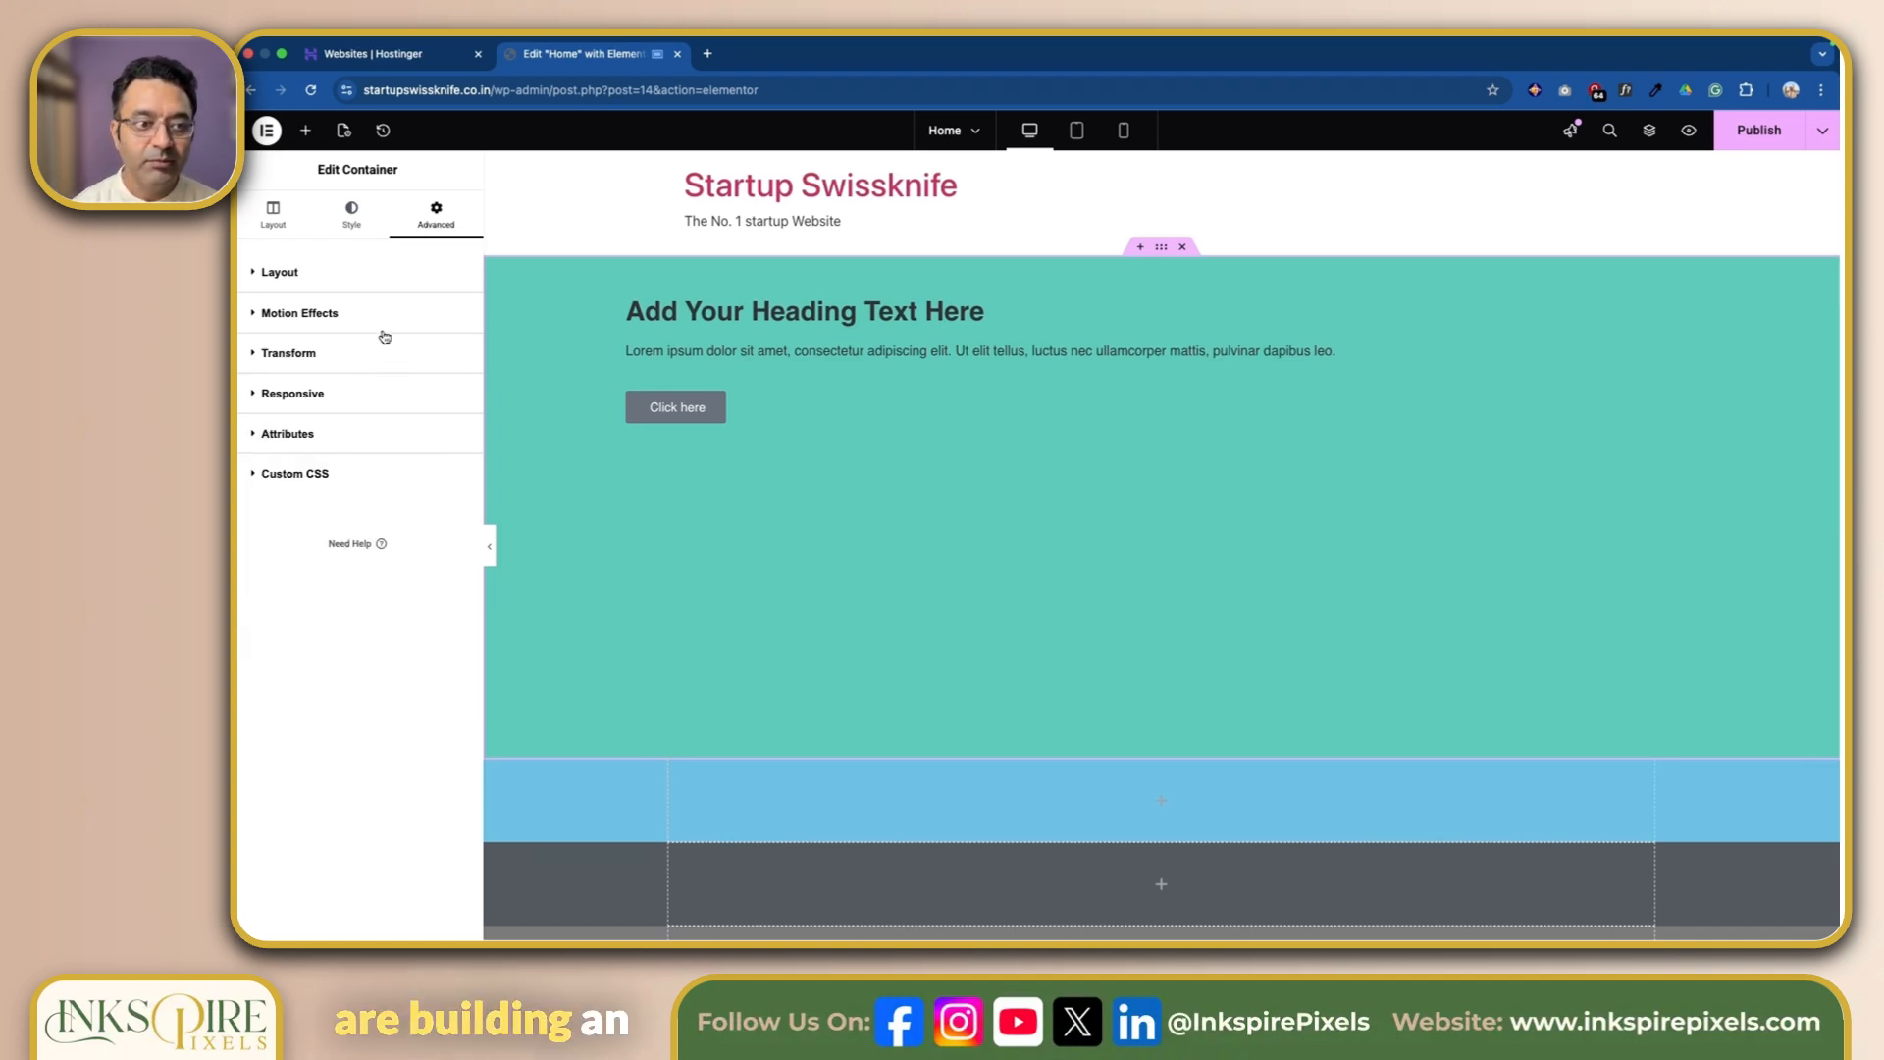
click(279, 221)
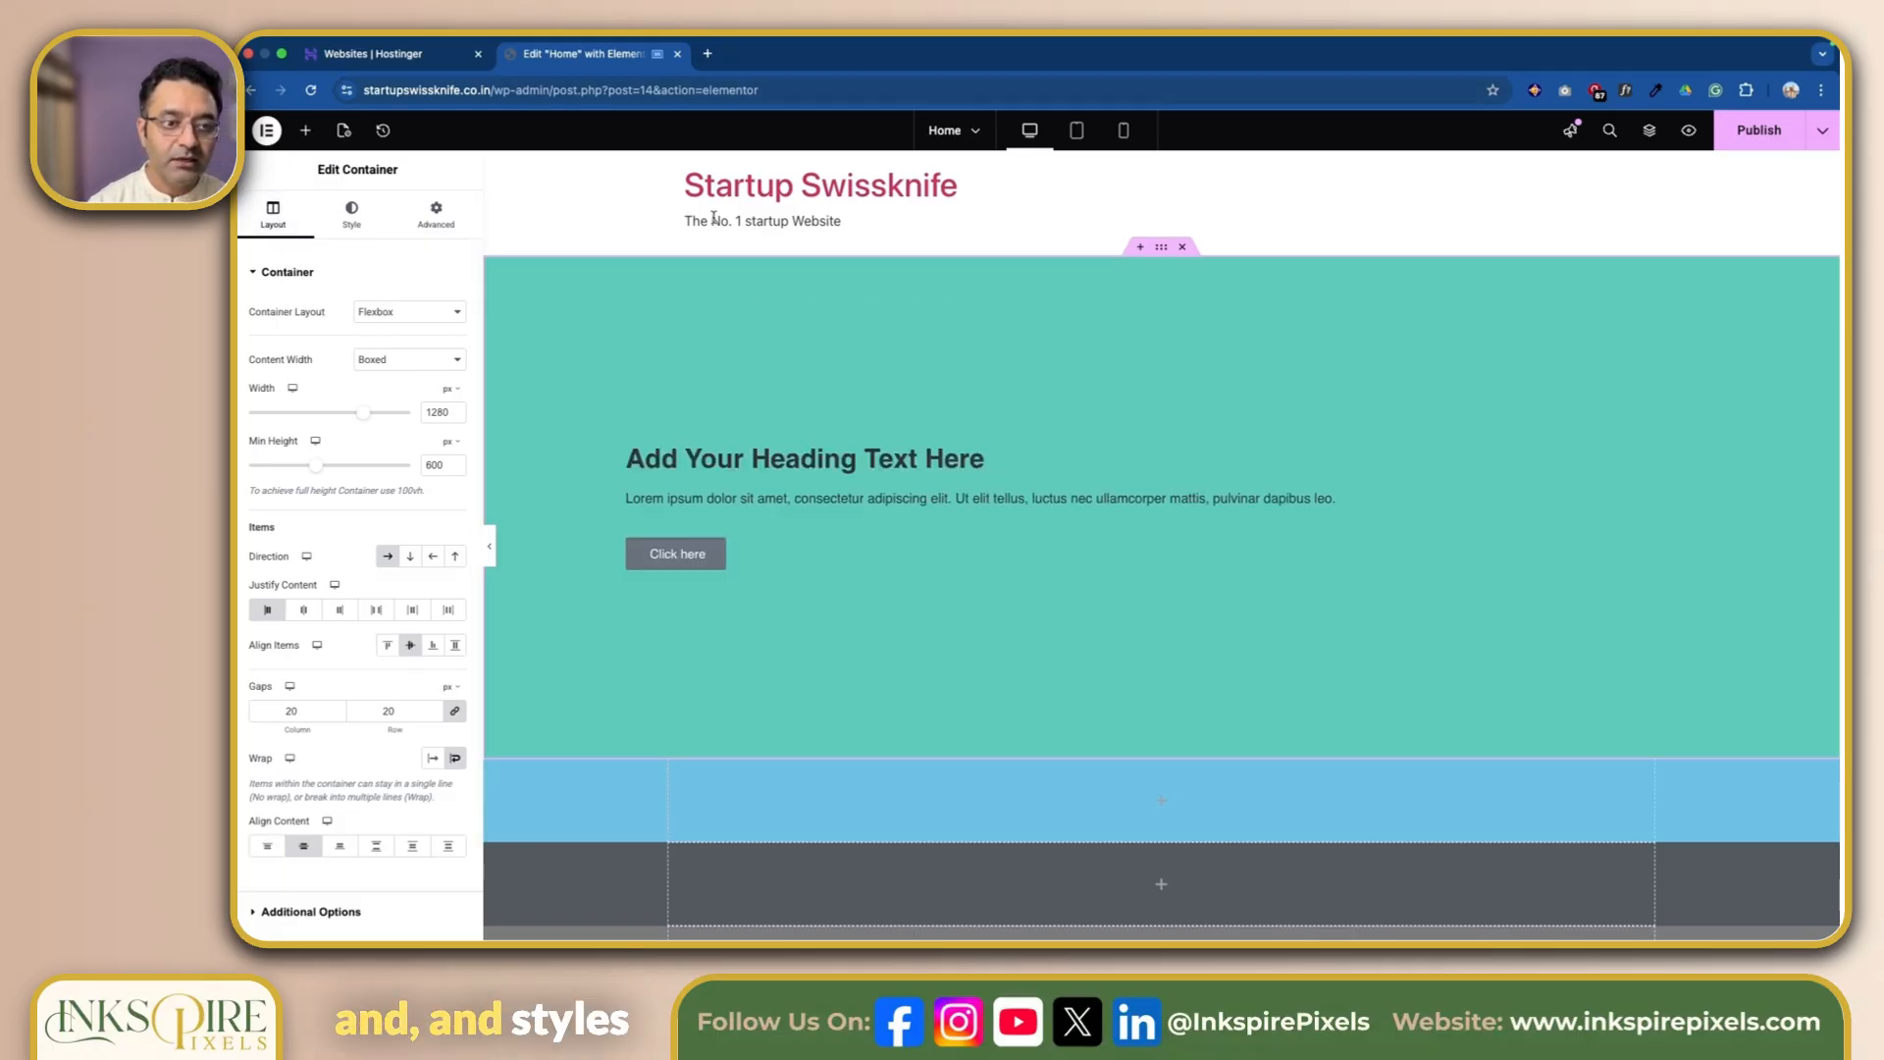
click(368, 226)
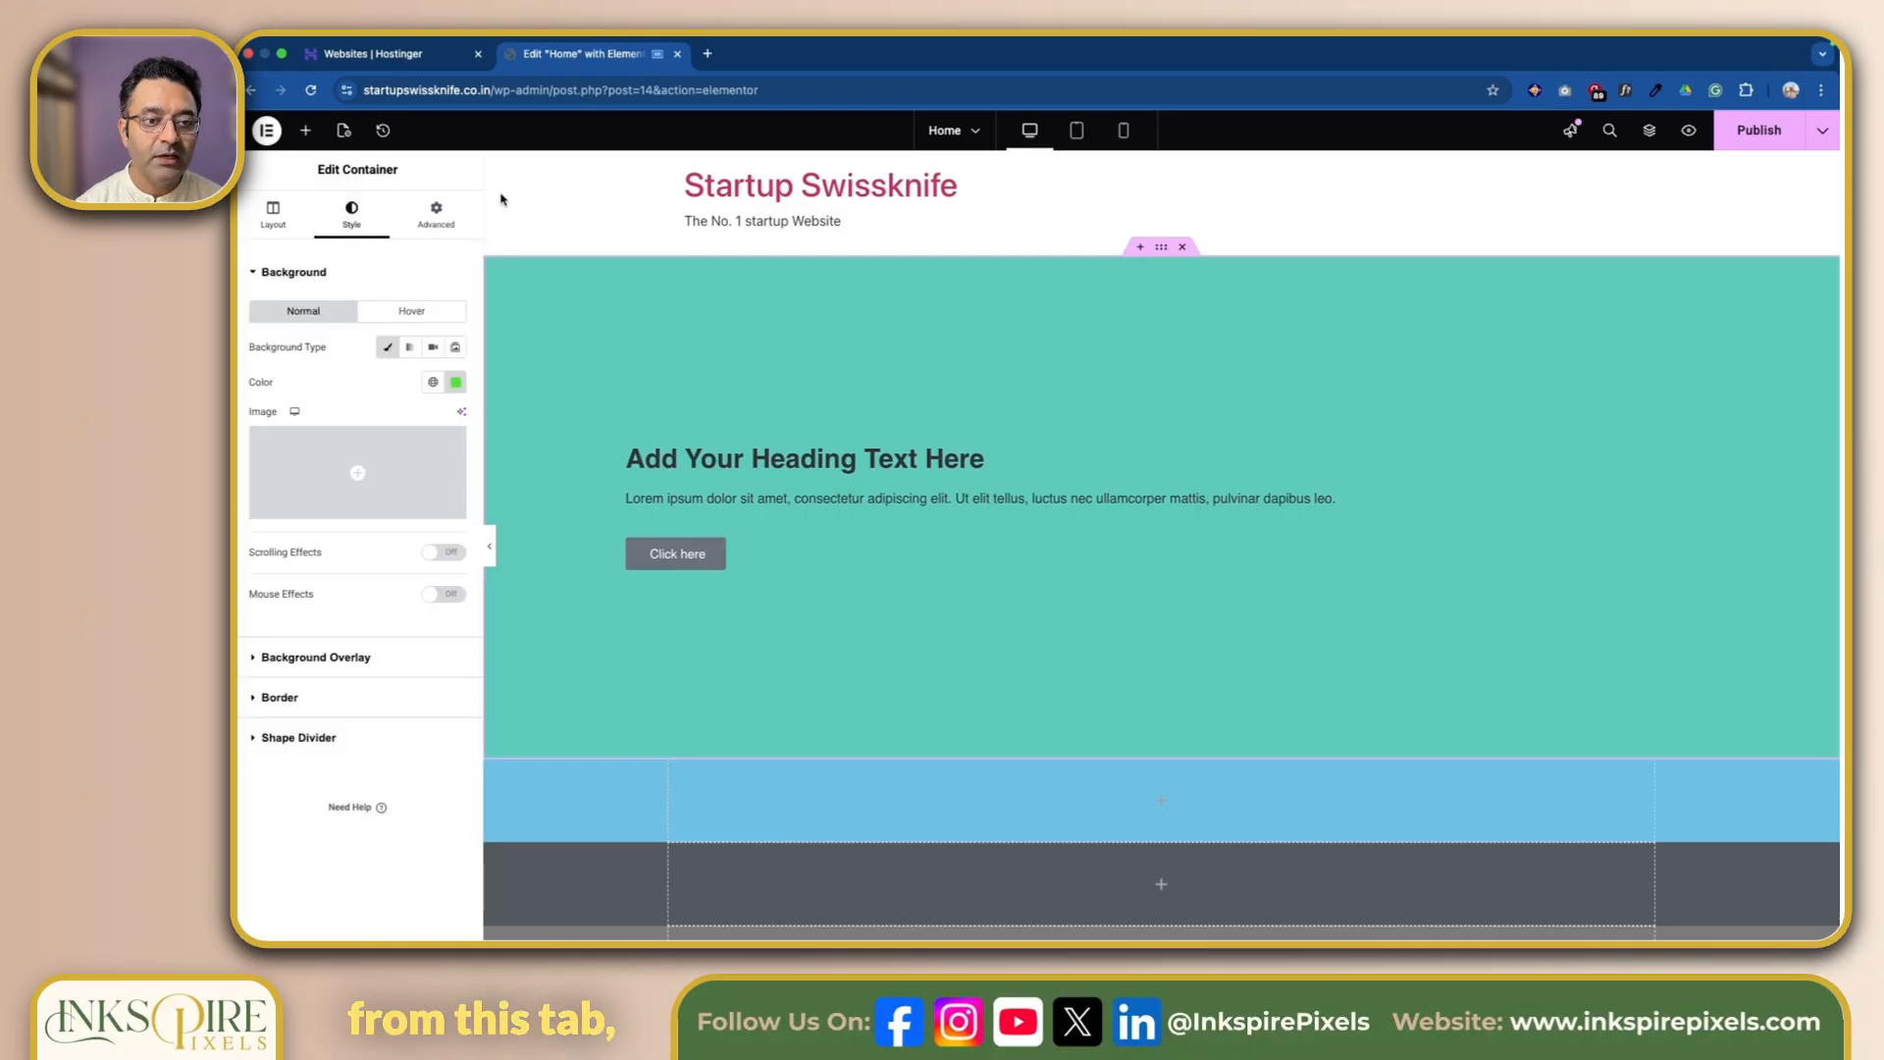
click(447, 225)
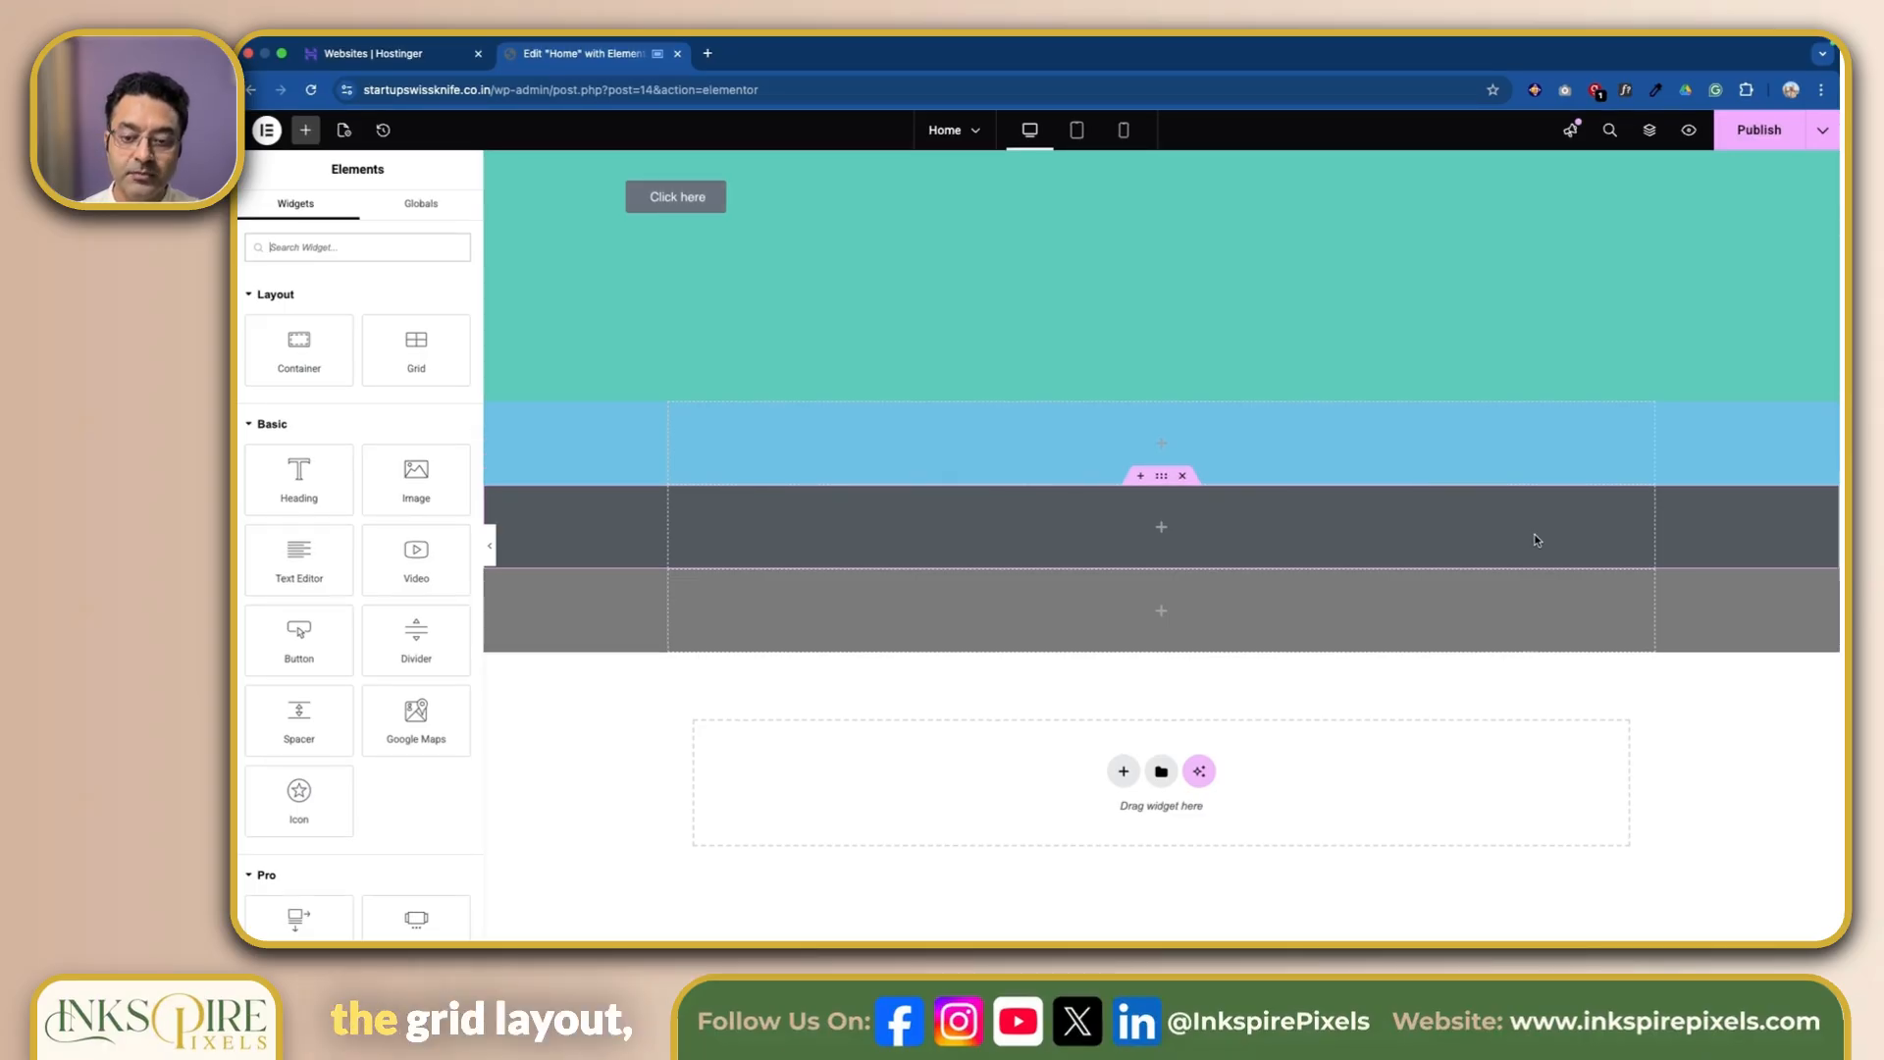
click(1126, 776)
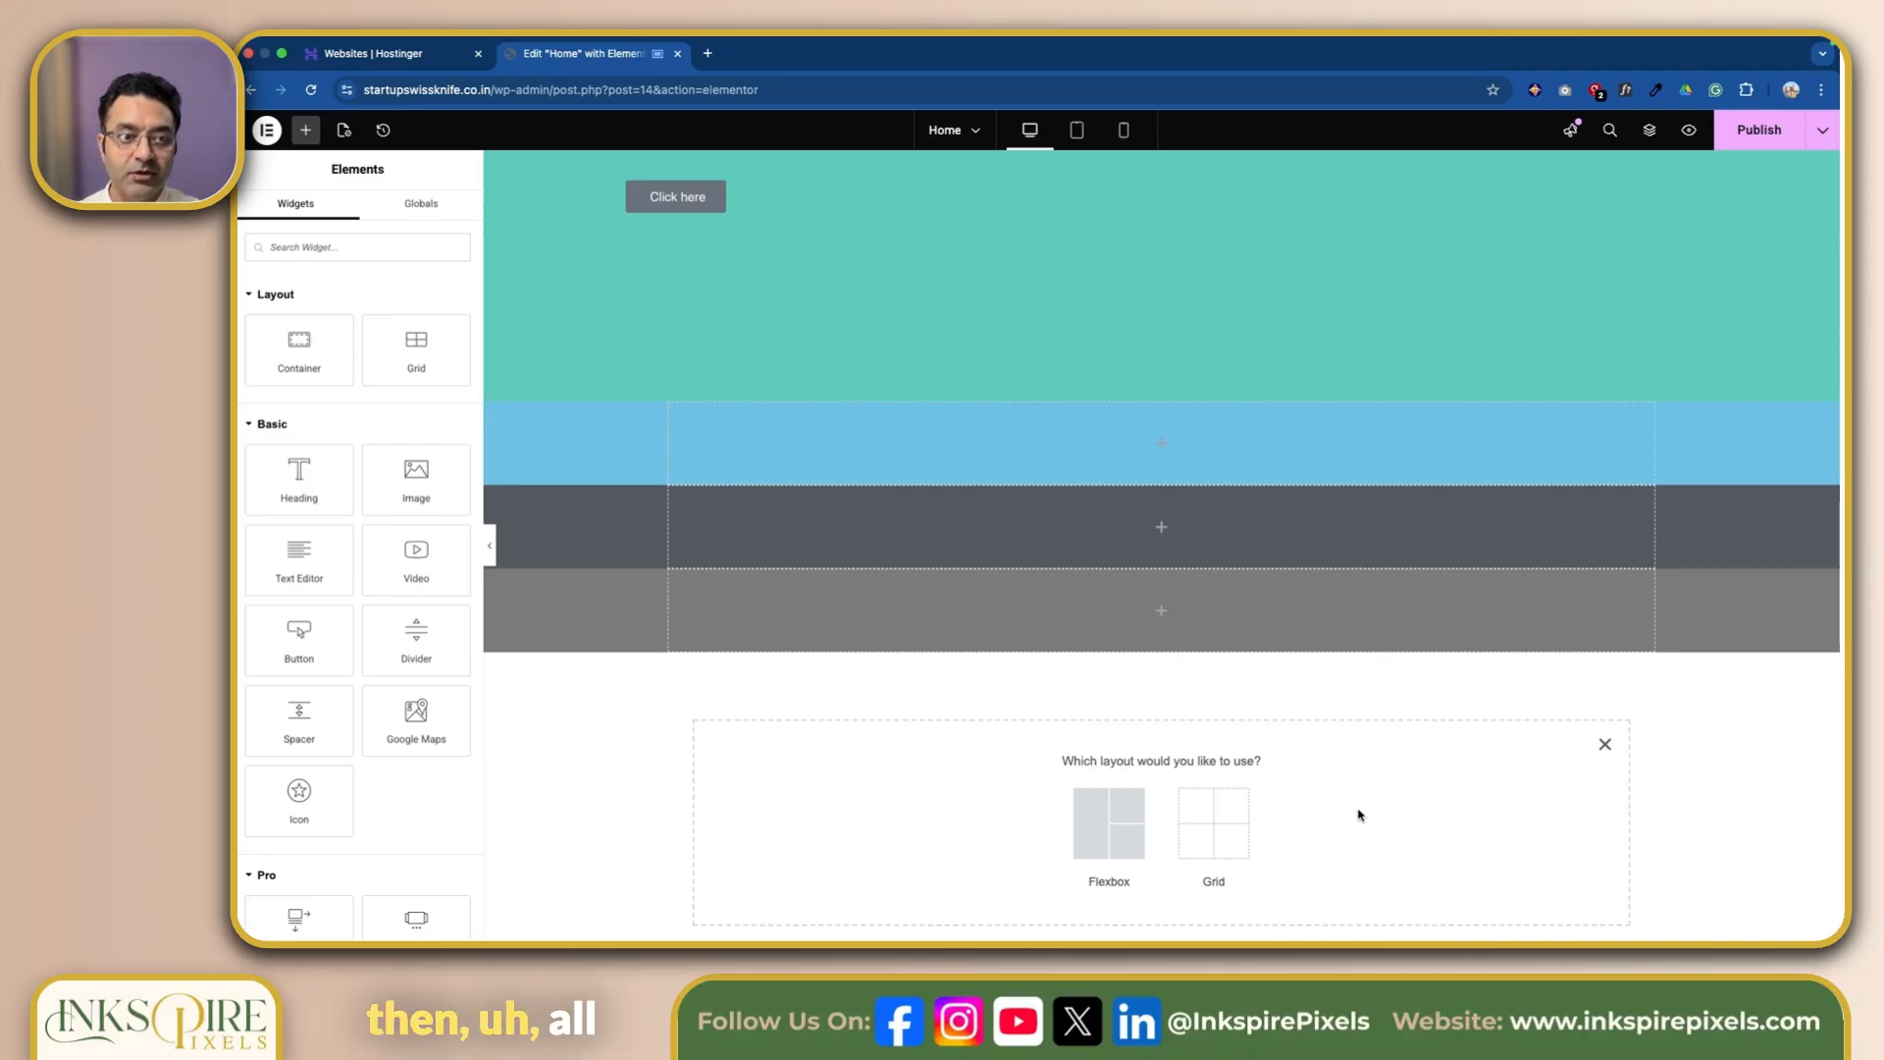
click(1227, 839)
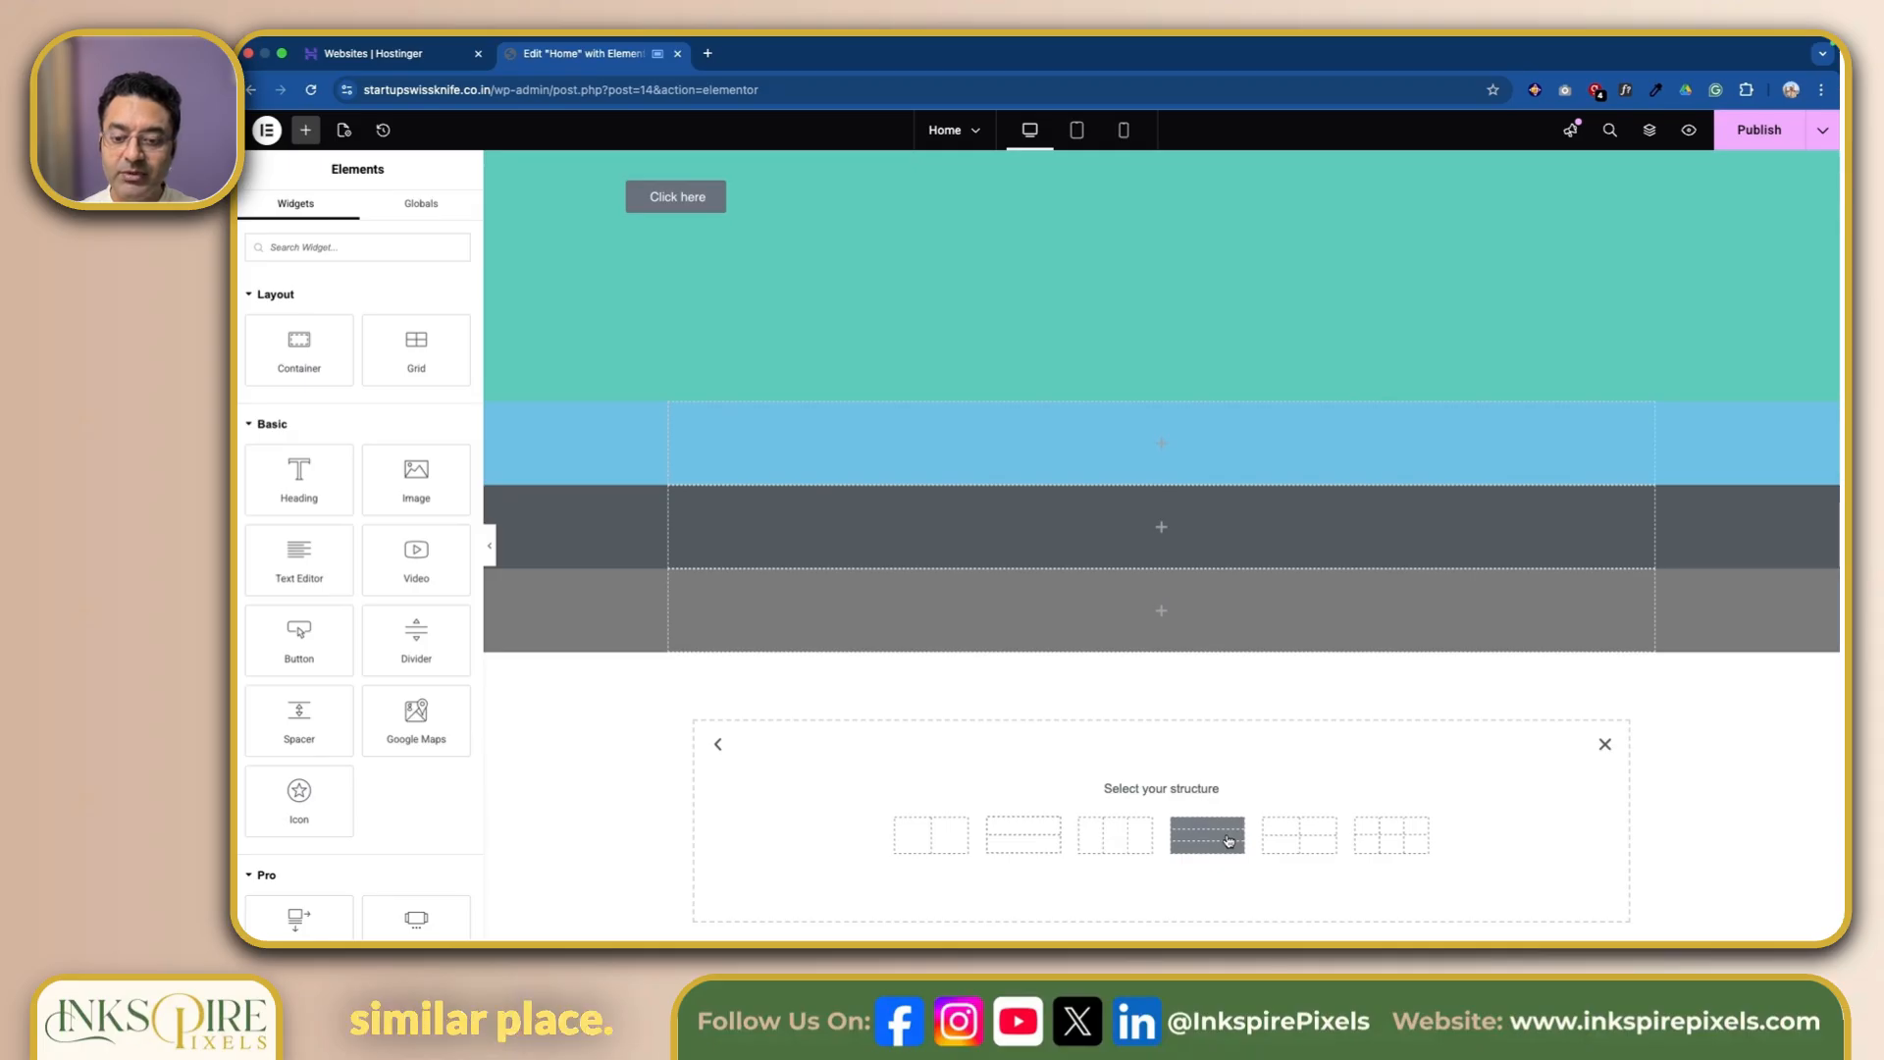
click(1604, 744)
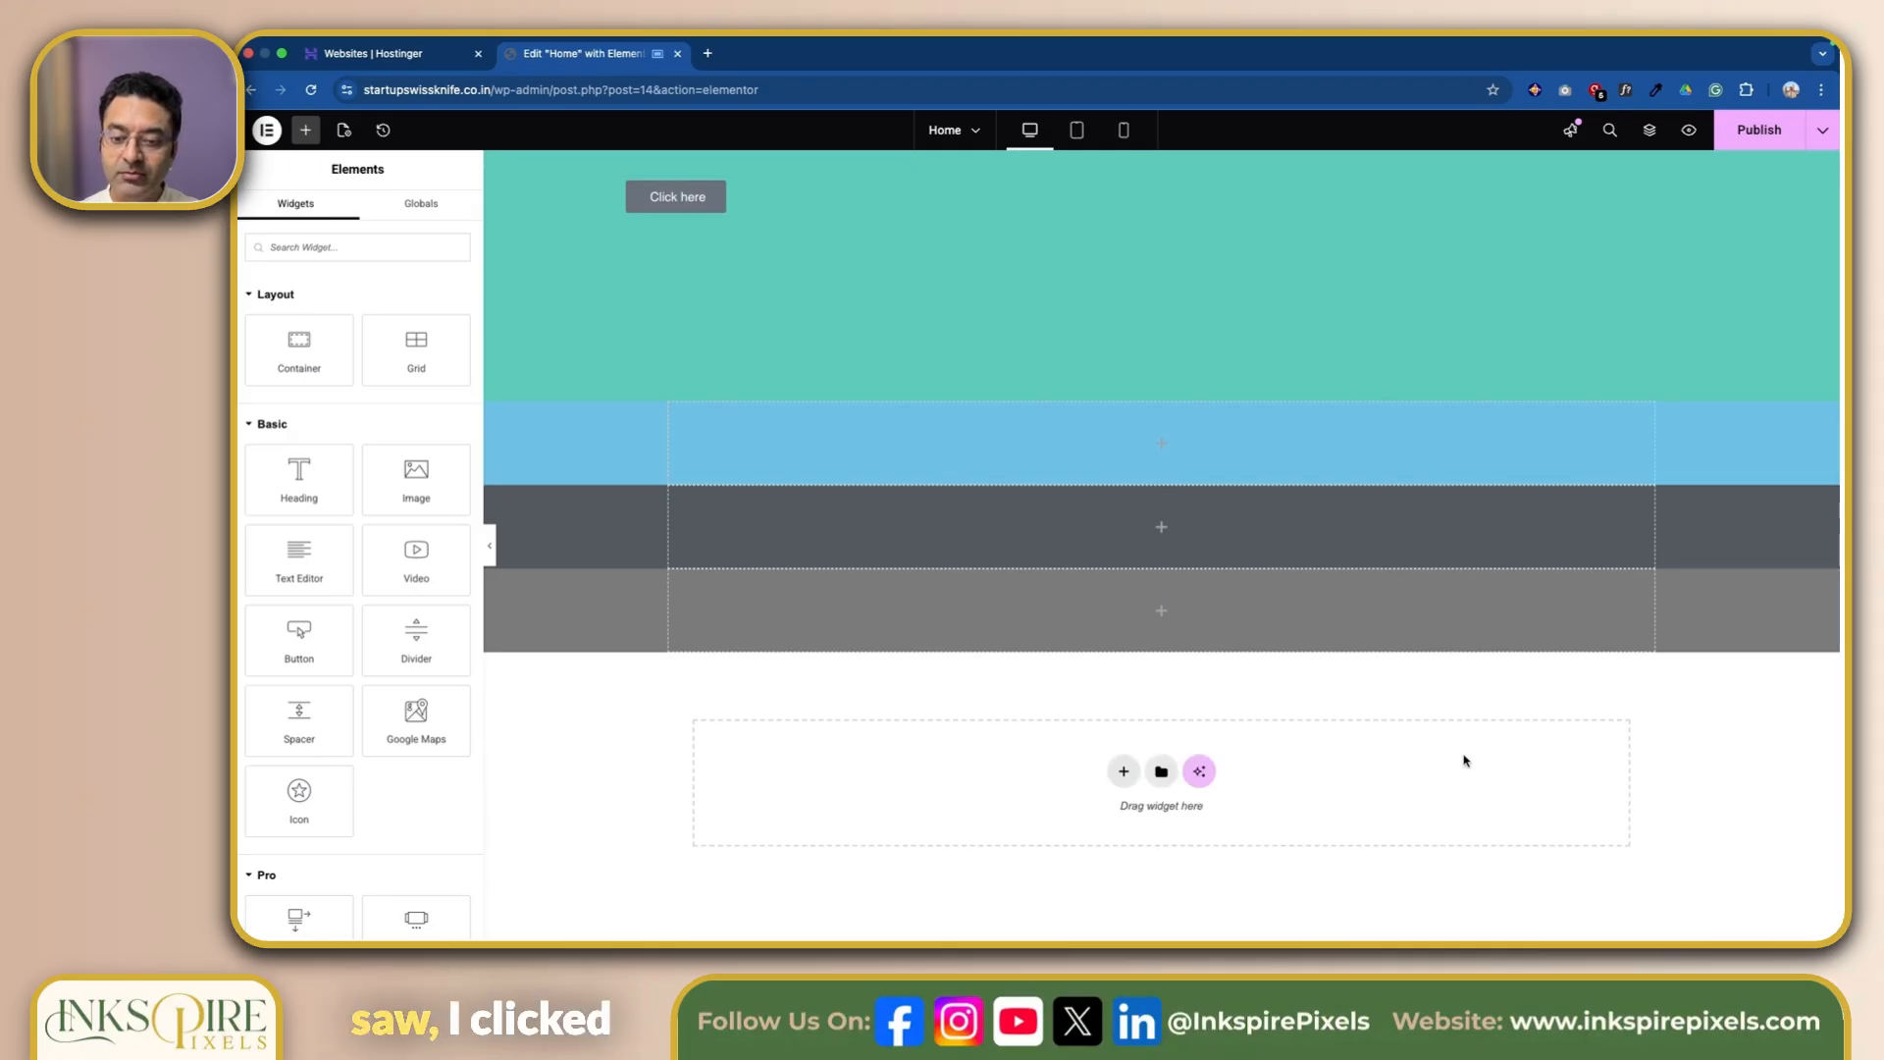
Add a grid container with two columns and one row below the grey container.
click(1124, 774)
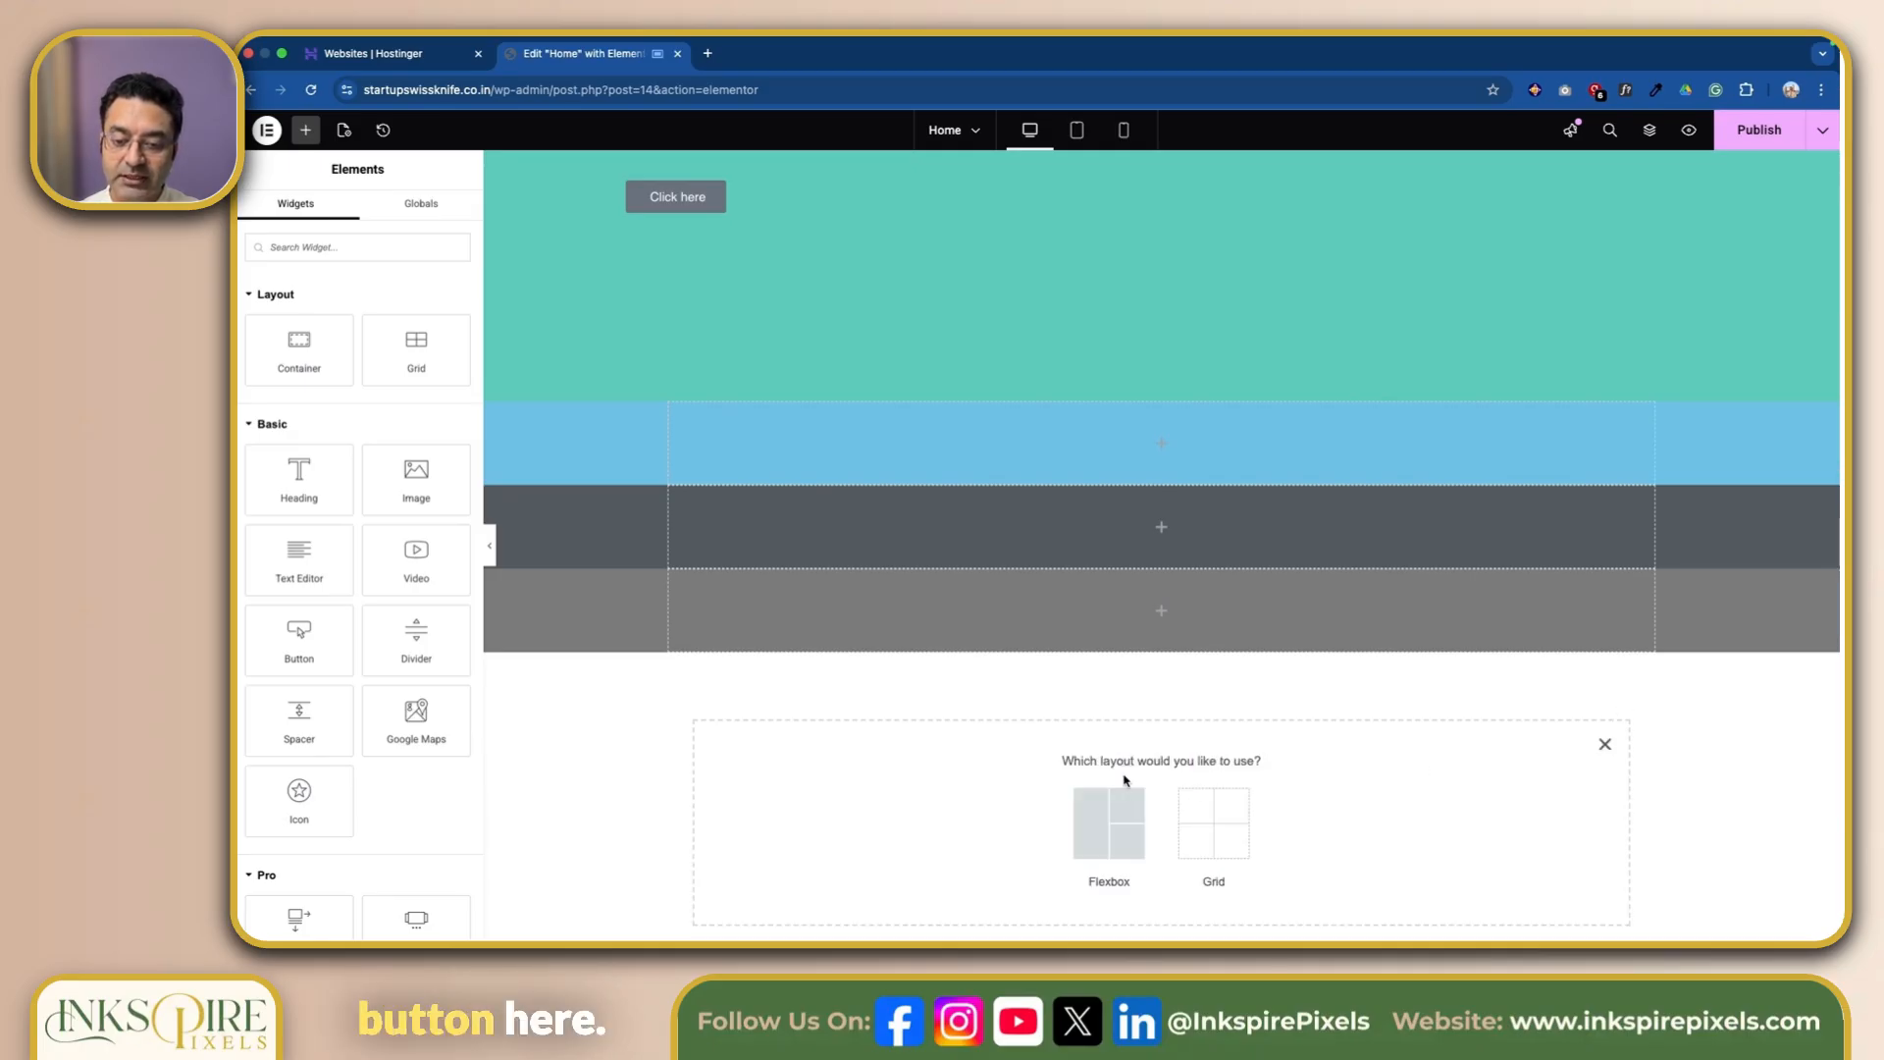
click(1229, 822)
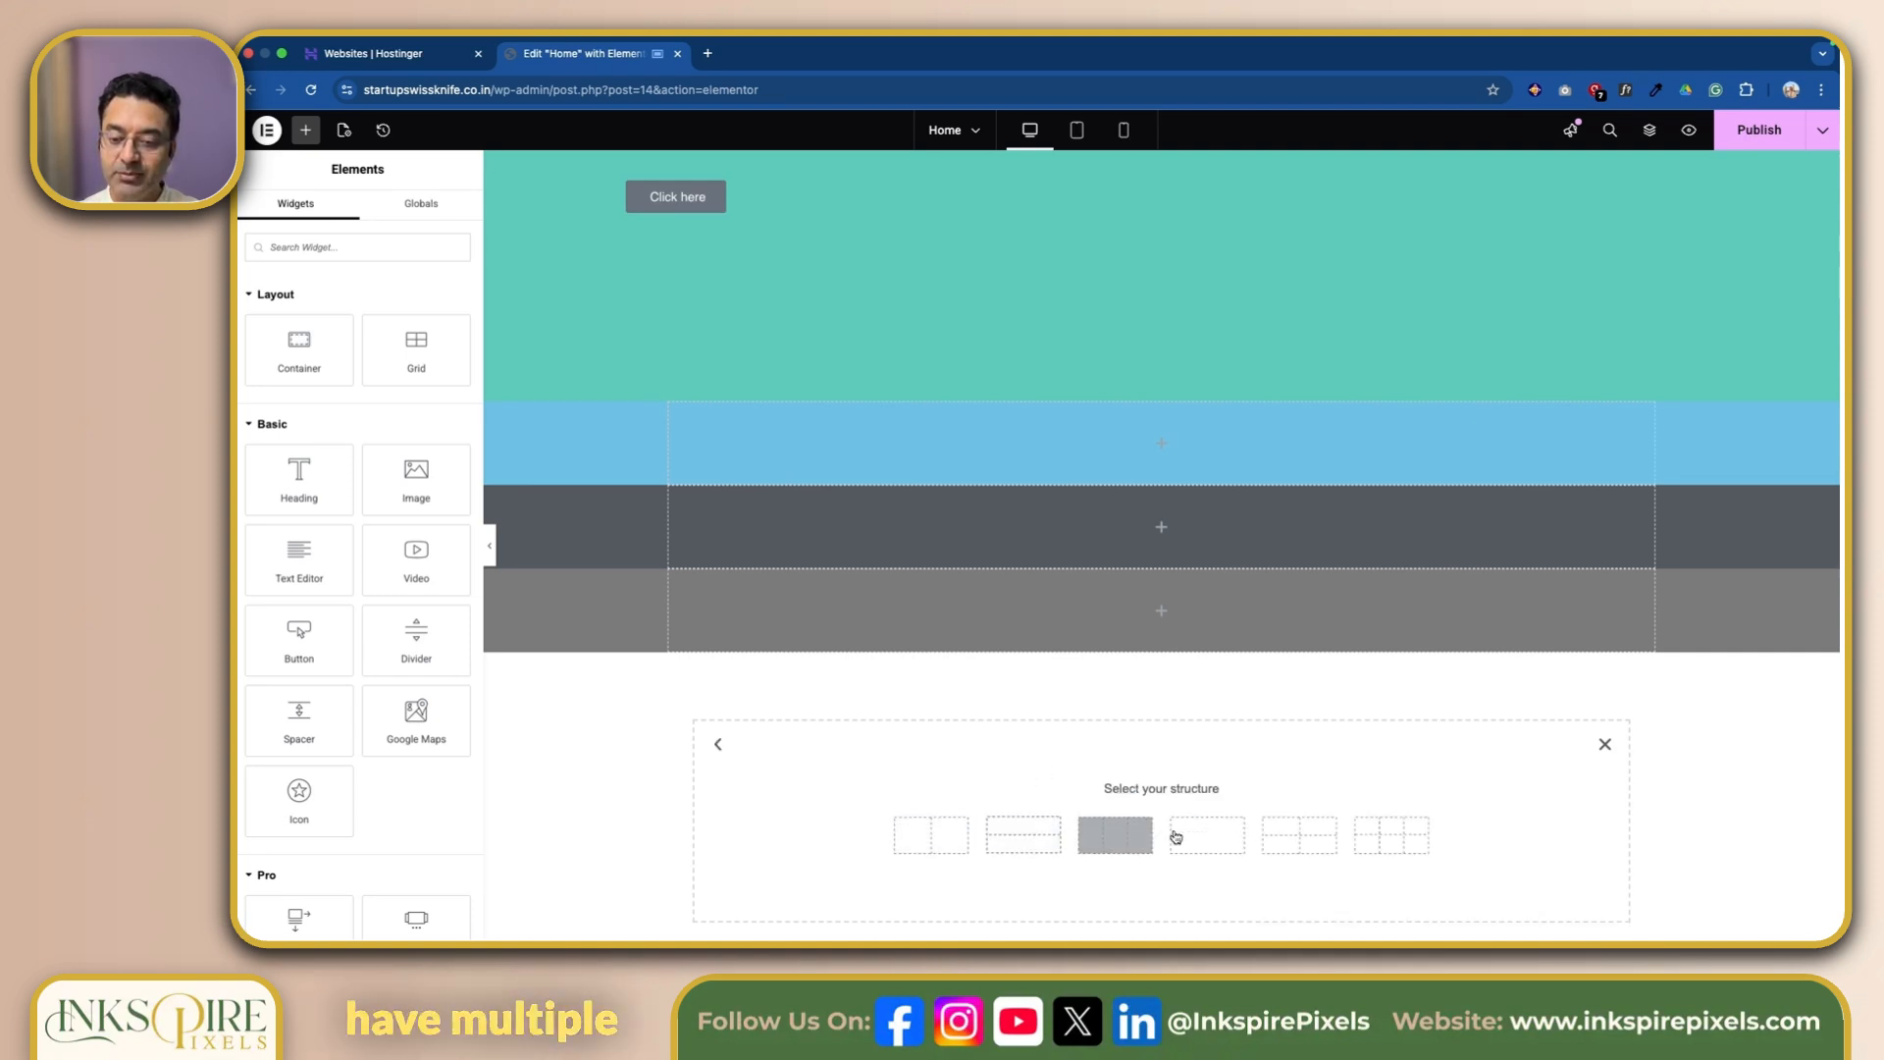
click(927, 836)
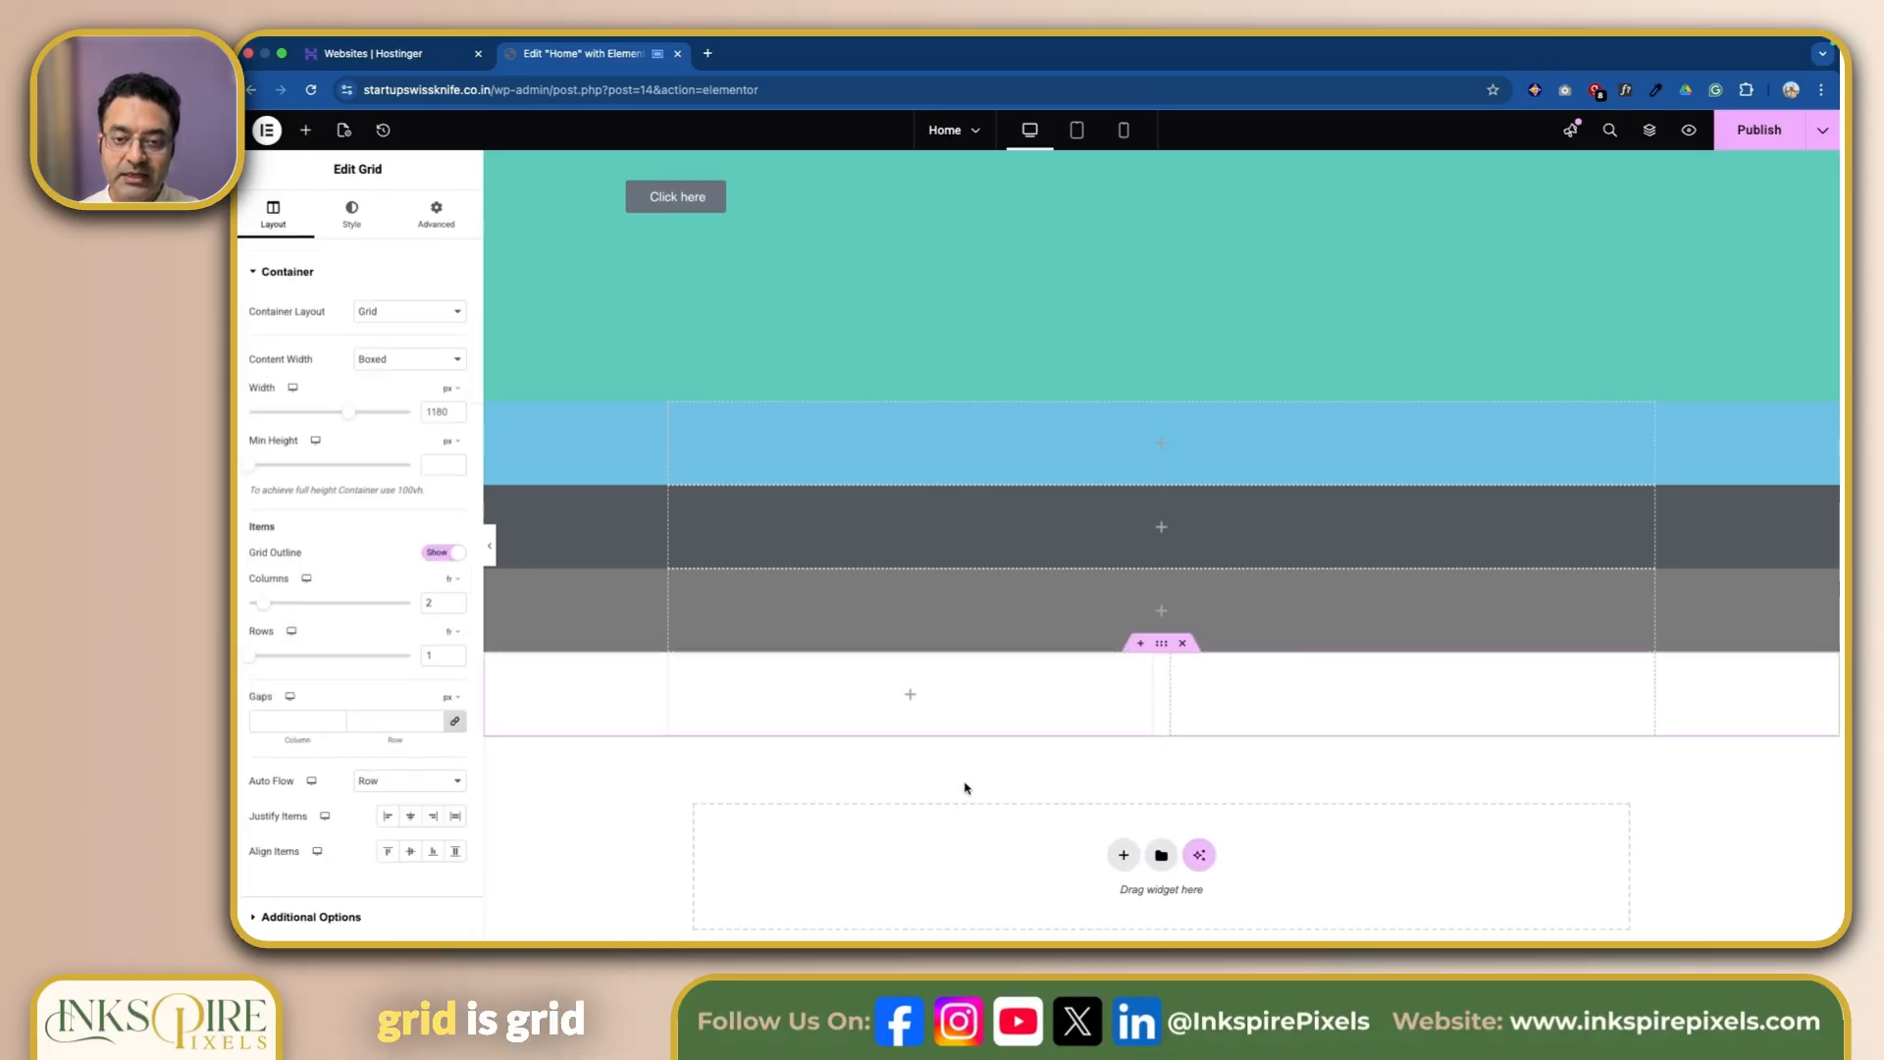
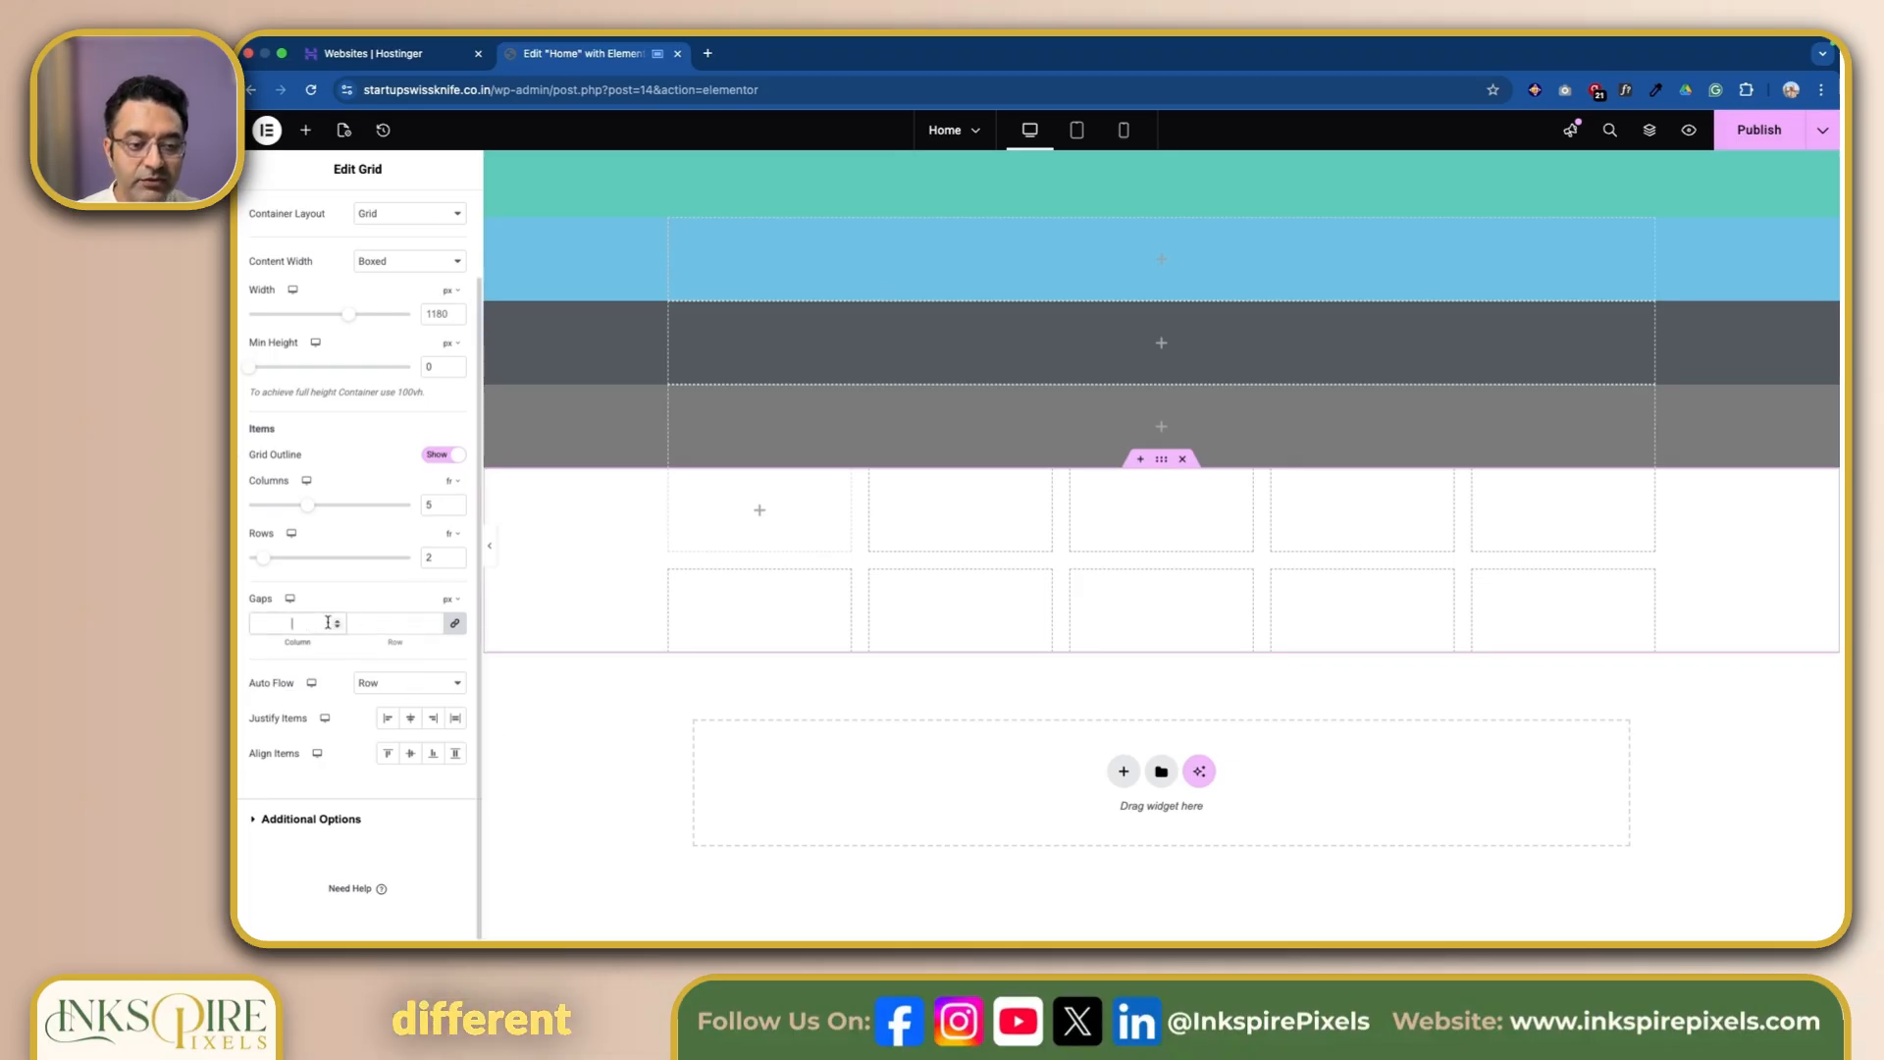
Unlink the grid's gap values, set the column gap to 20 px, try a 30 px row gap, and settle on 20 px.
click(455, 625)
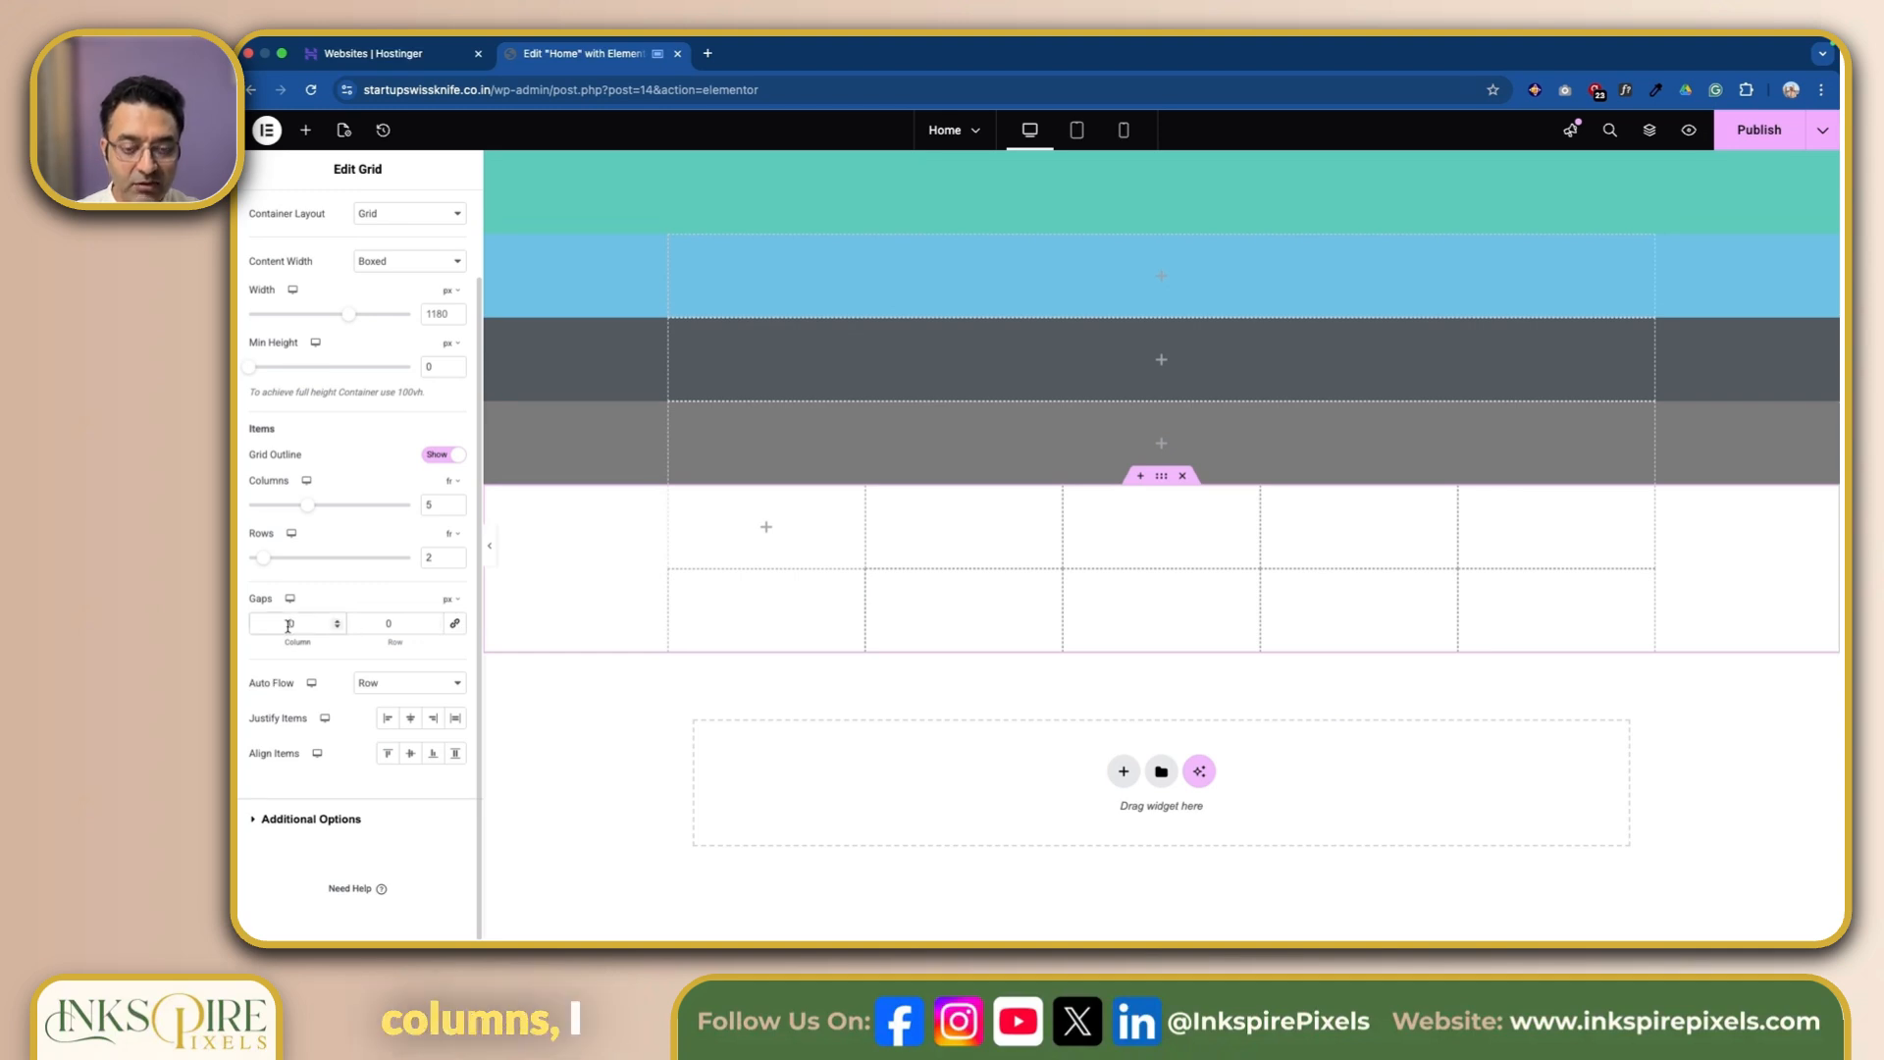
text(2)
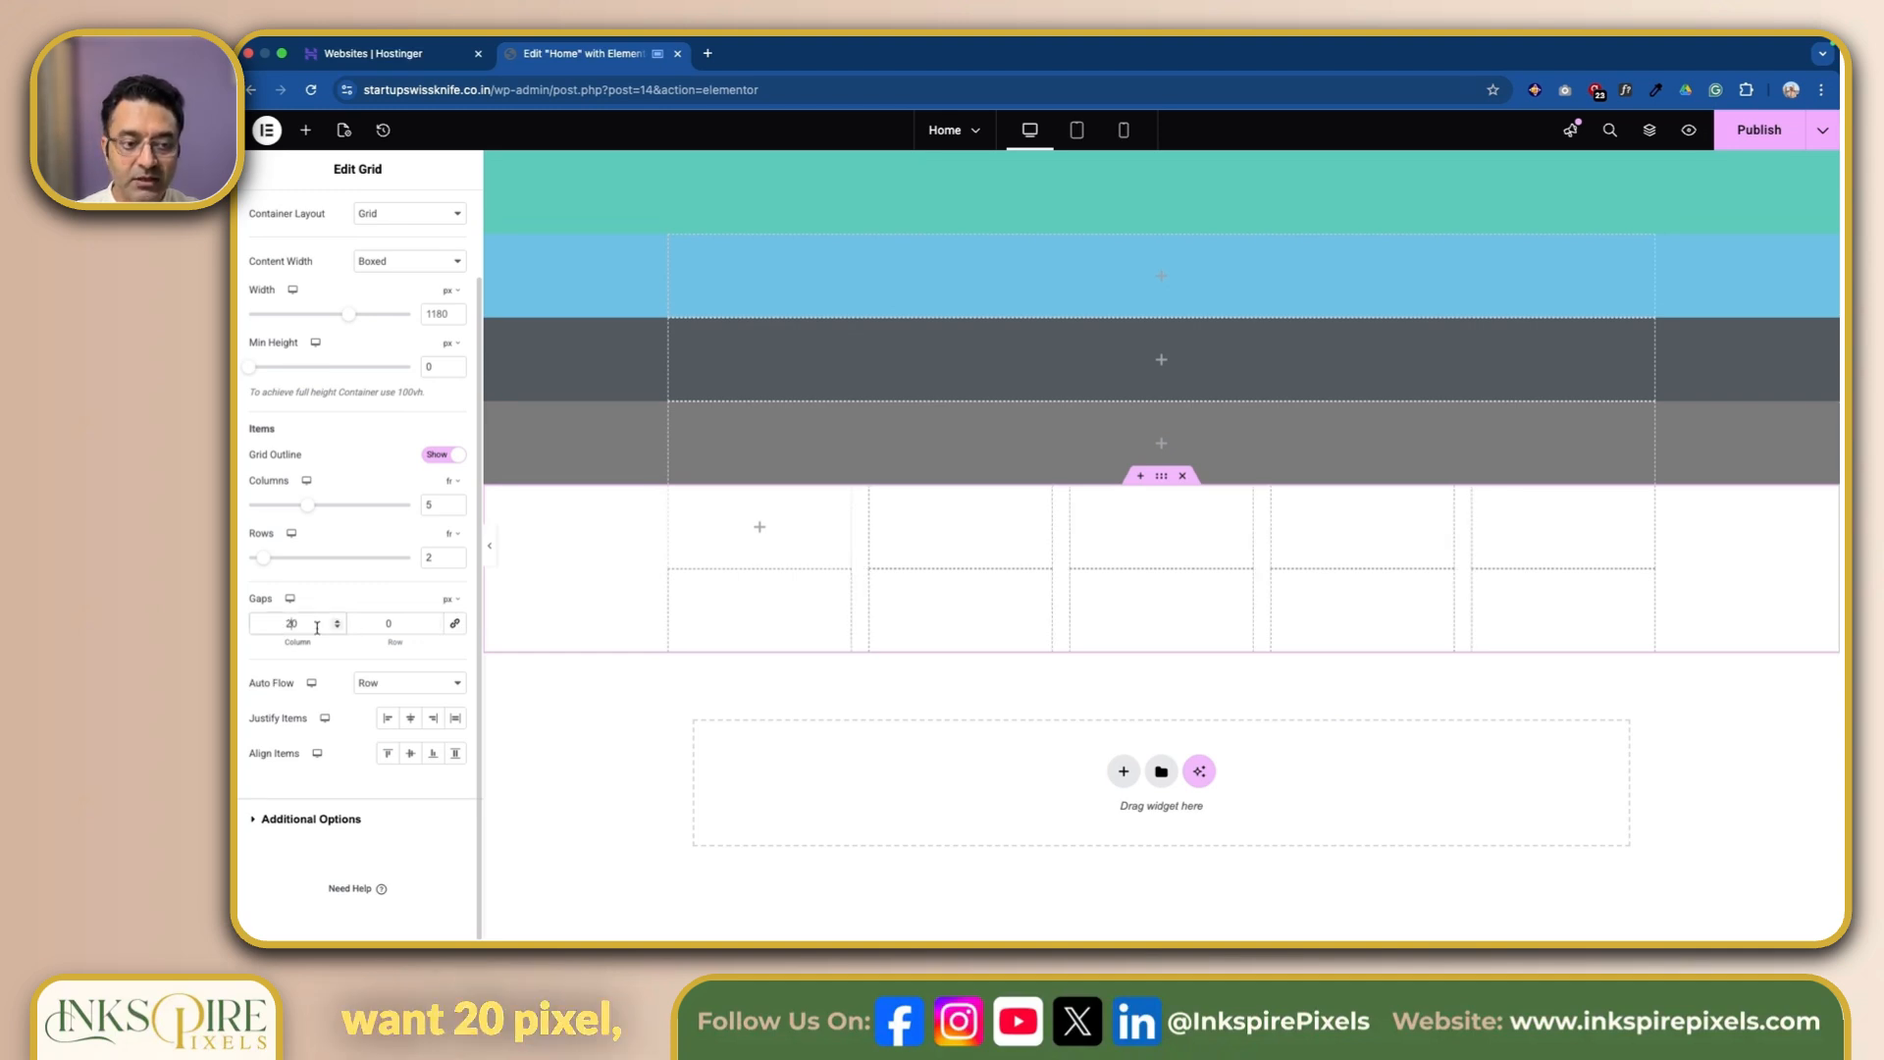
click(383, 625)
text(3)
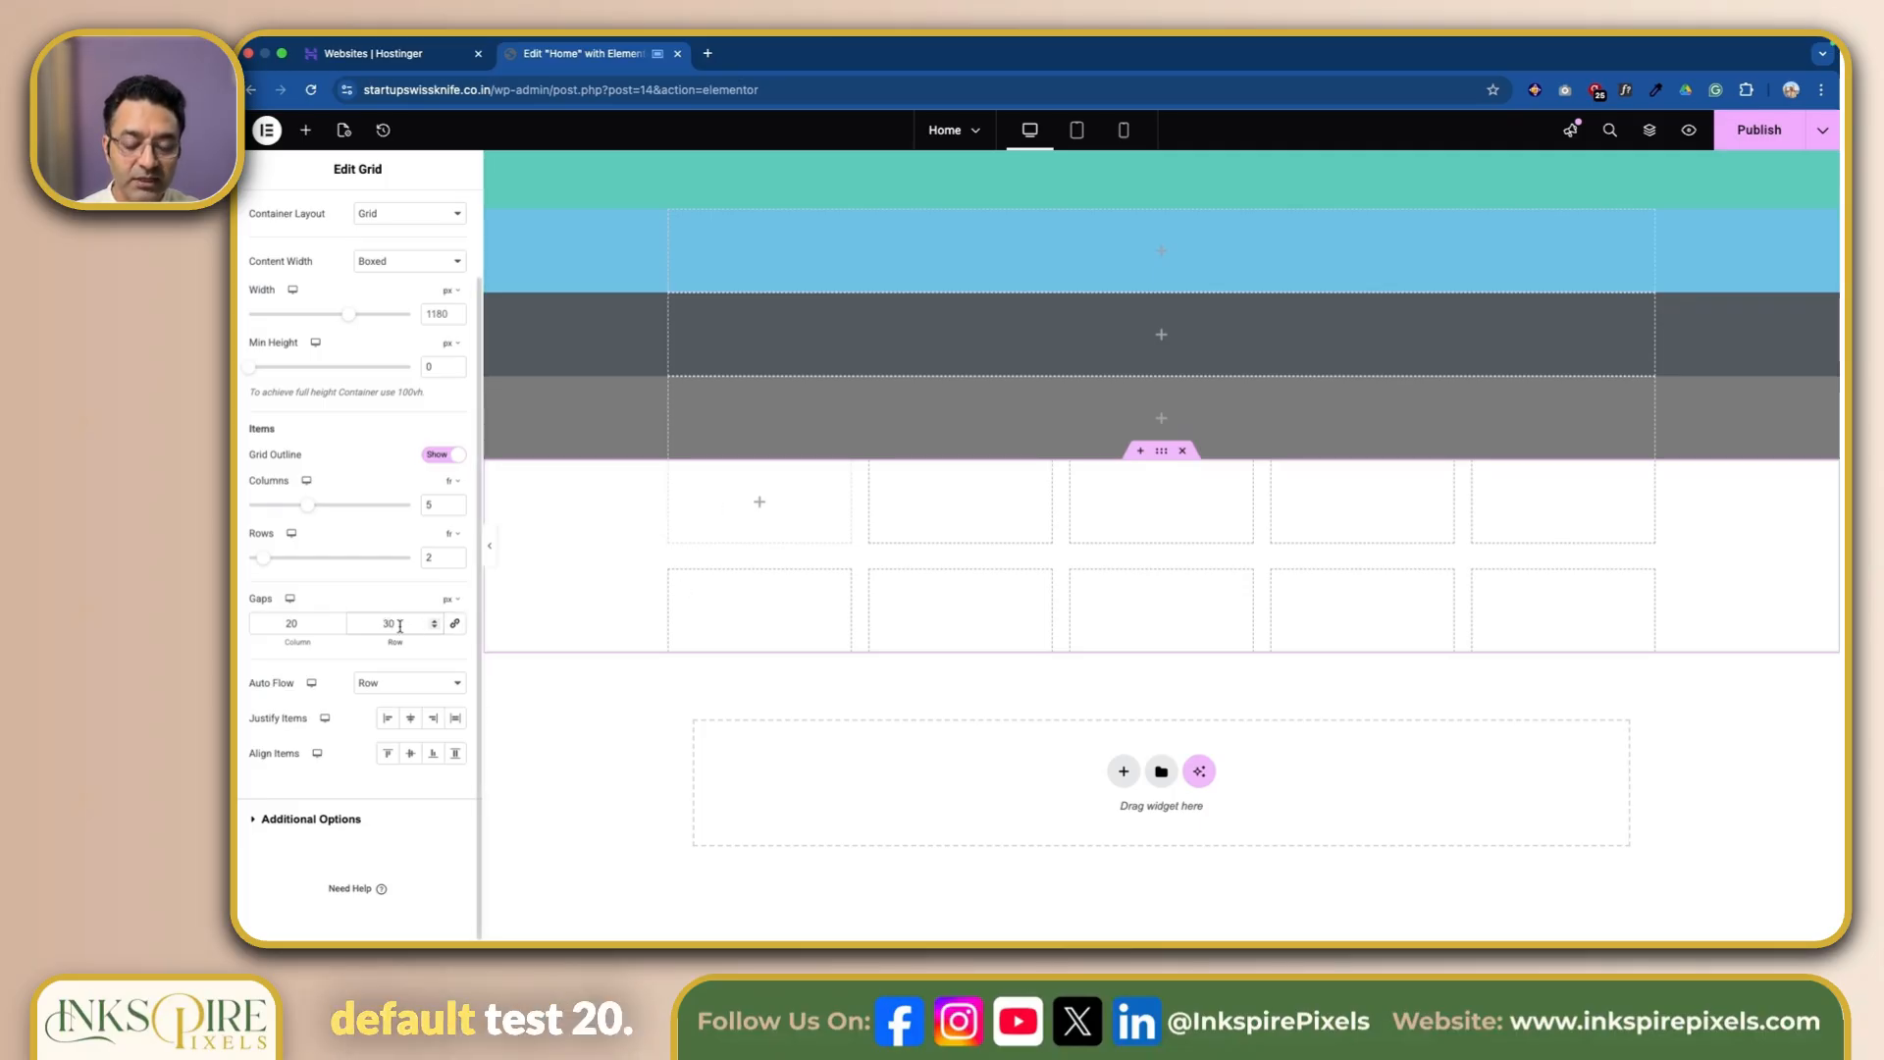
key(BackSpace)
text(2)
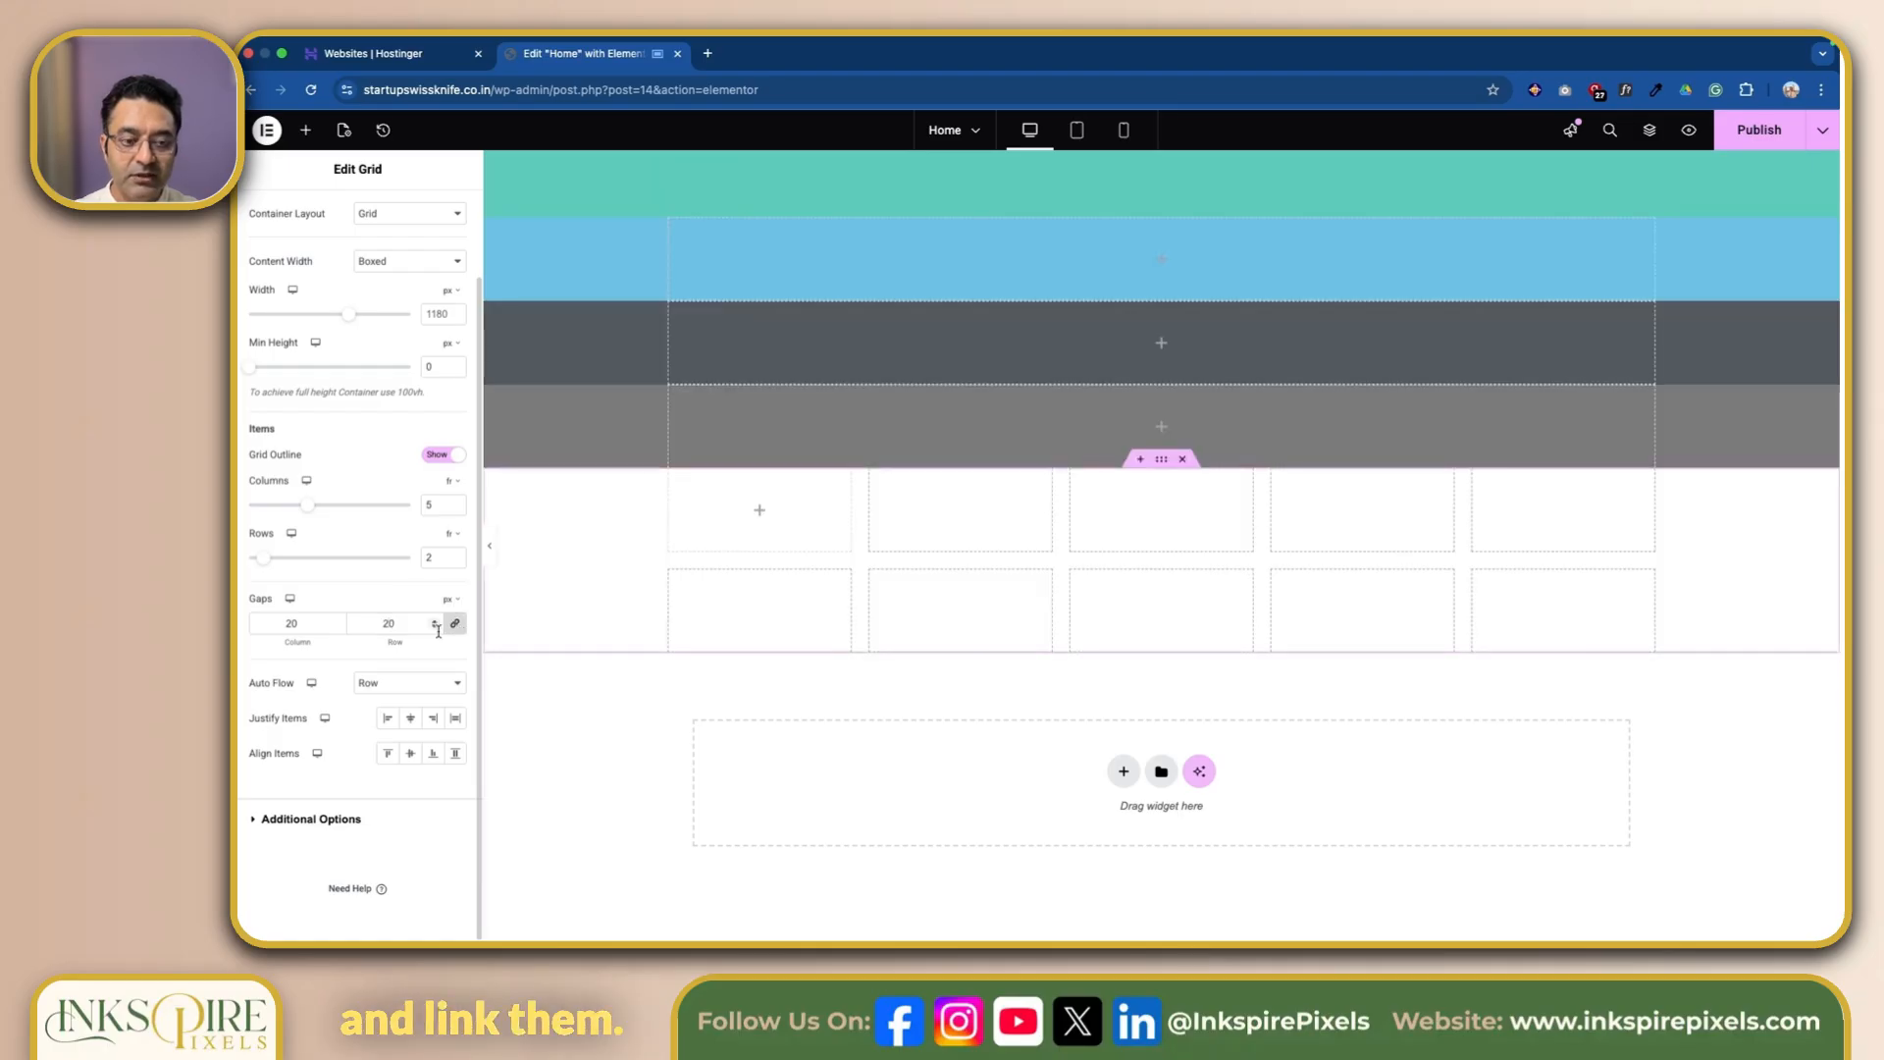
Fill the grid's first row, in order, with Heading, Image, Text Editor, Button and Icon widgets.
click(308, 131)
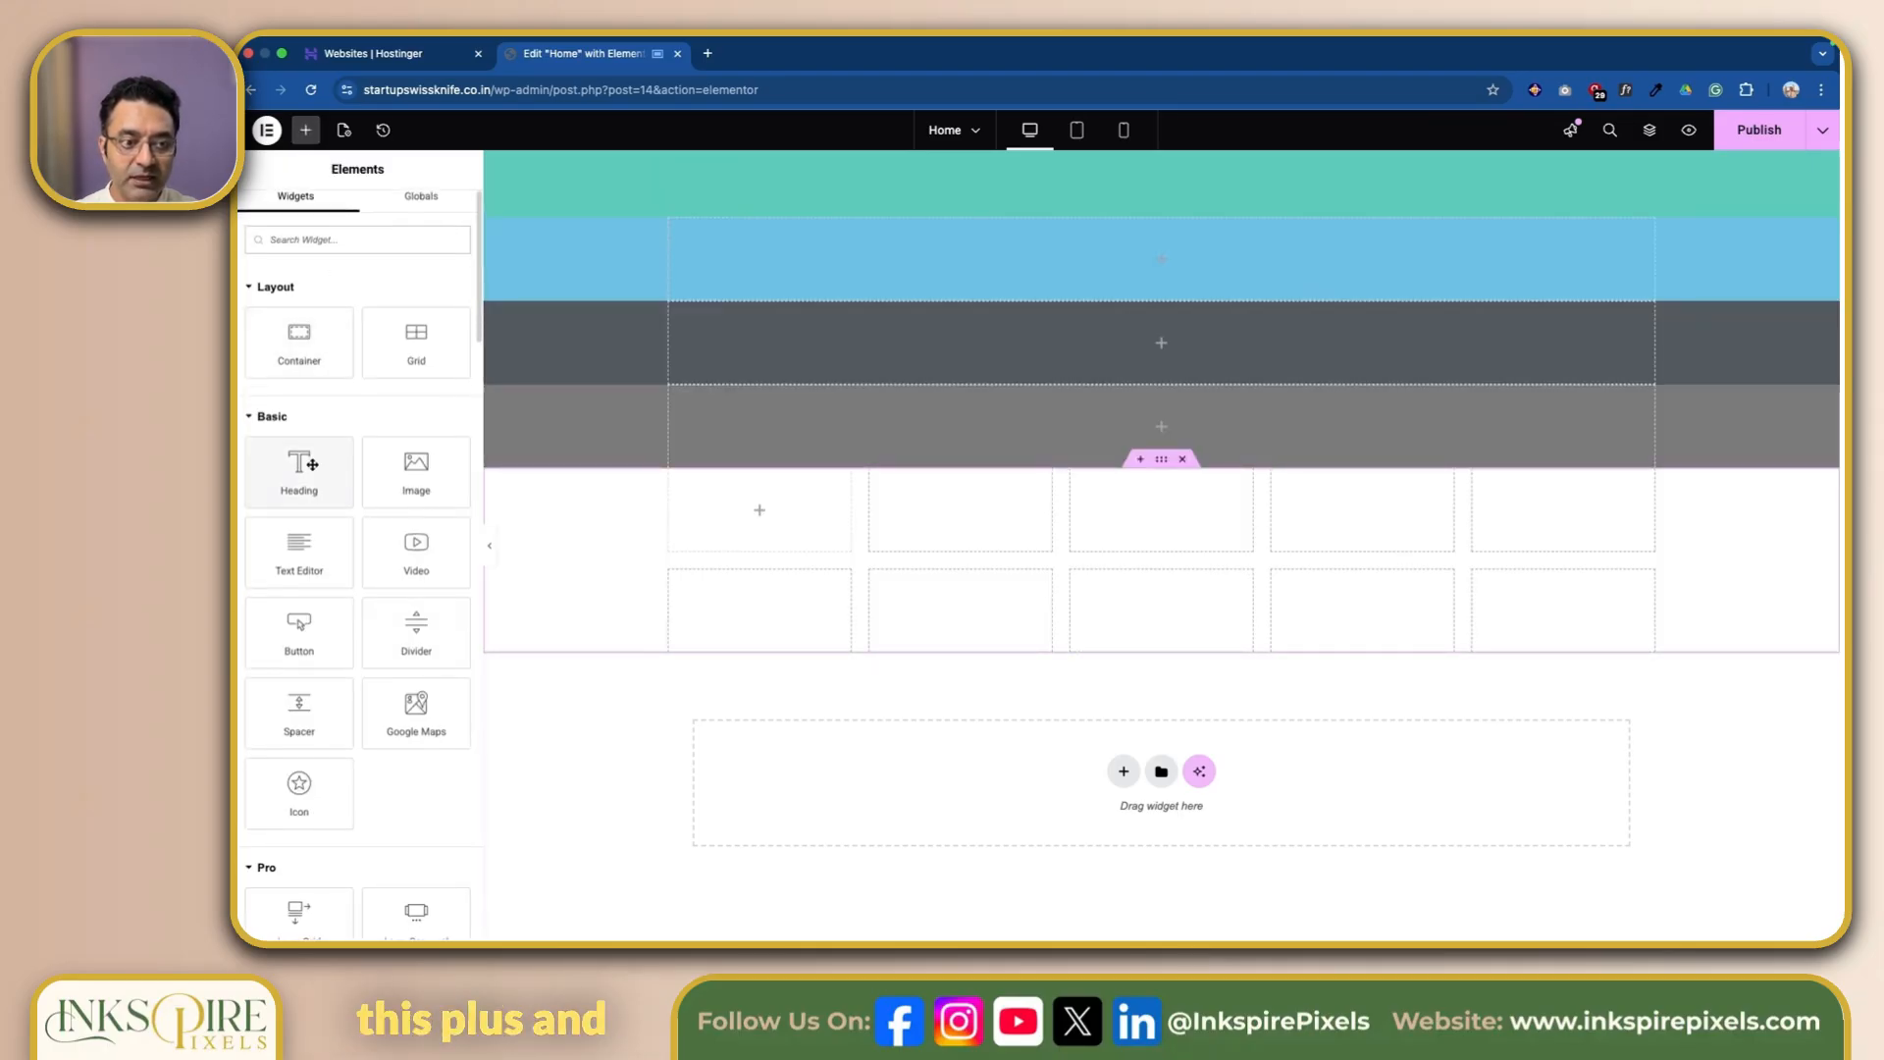
drag(302, 483, 744, 508)
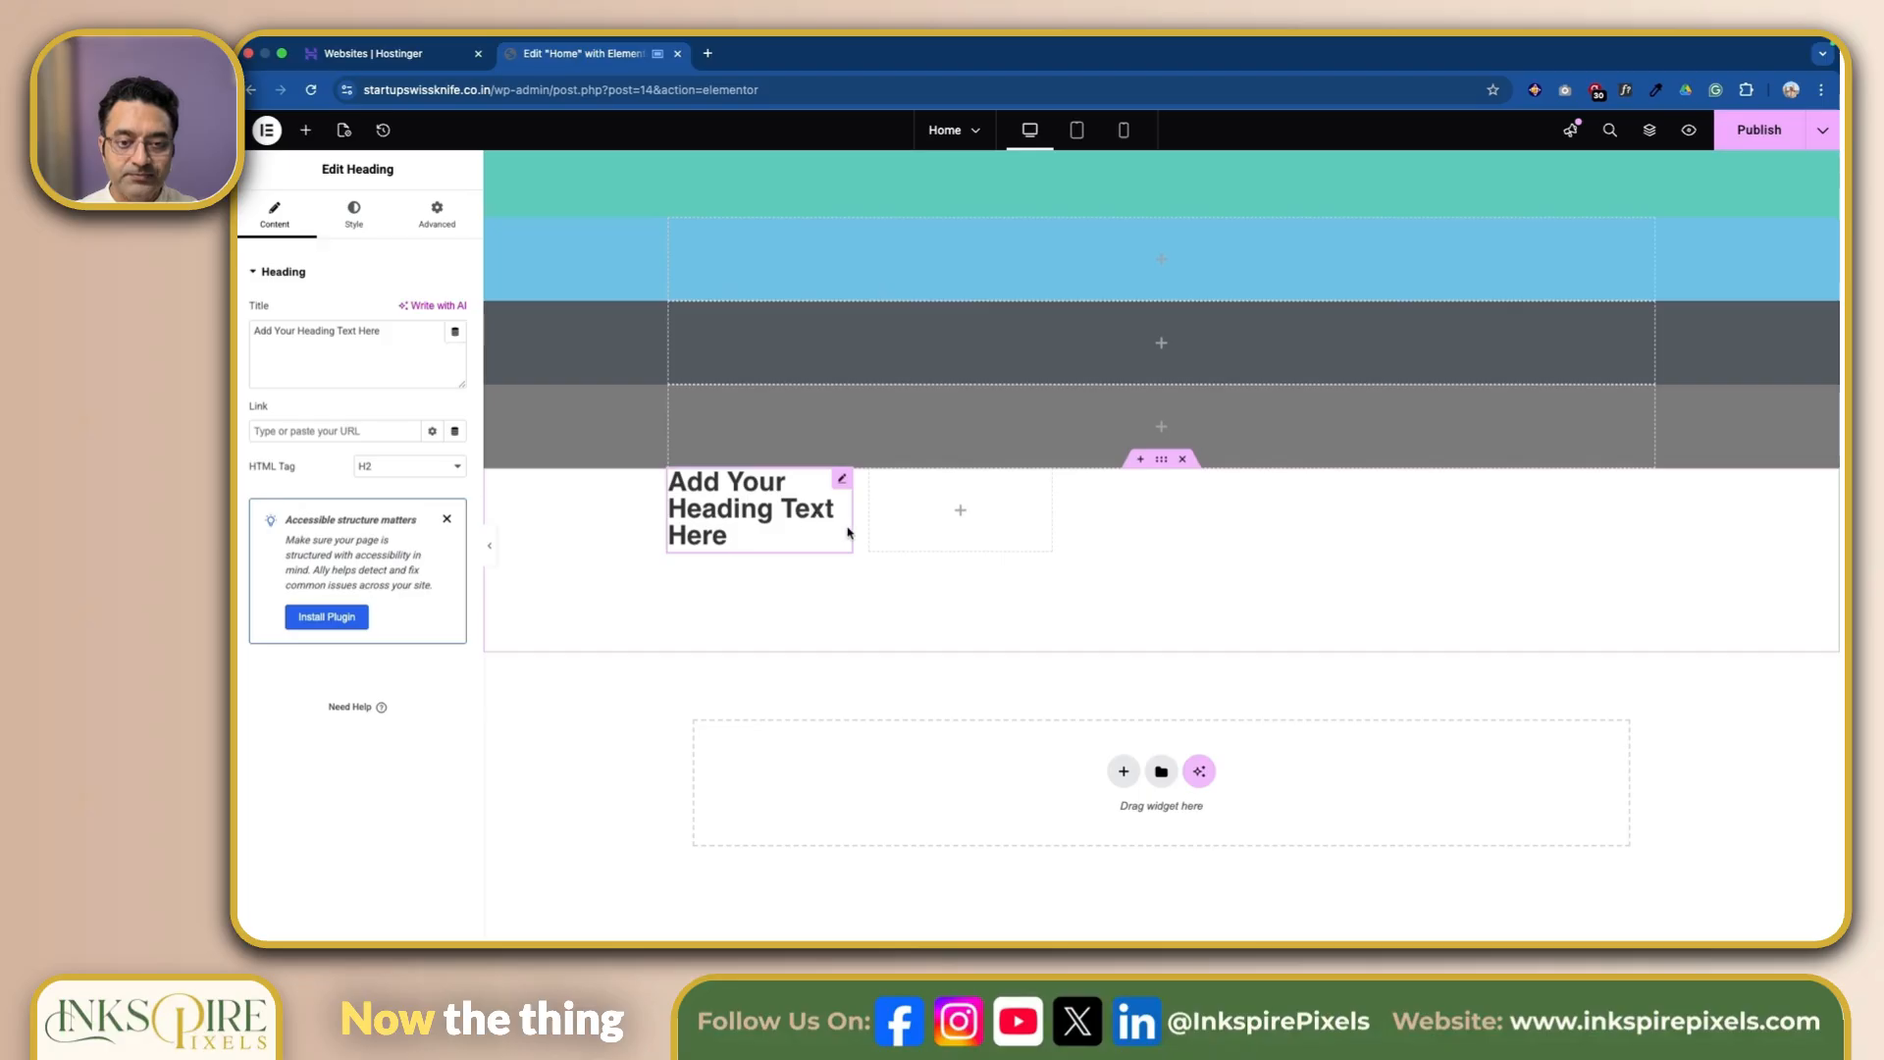
click(306, 133)
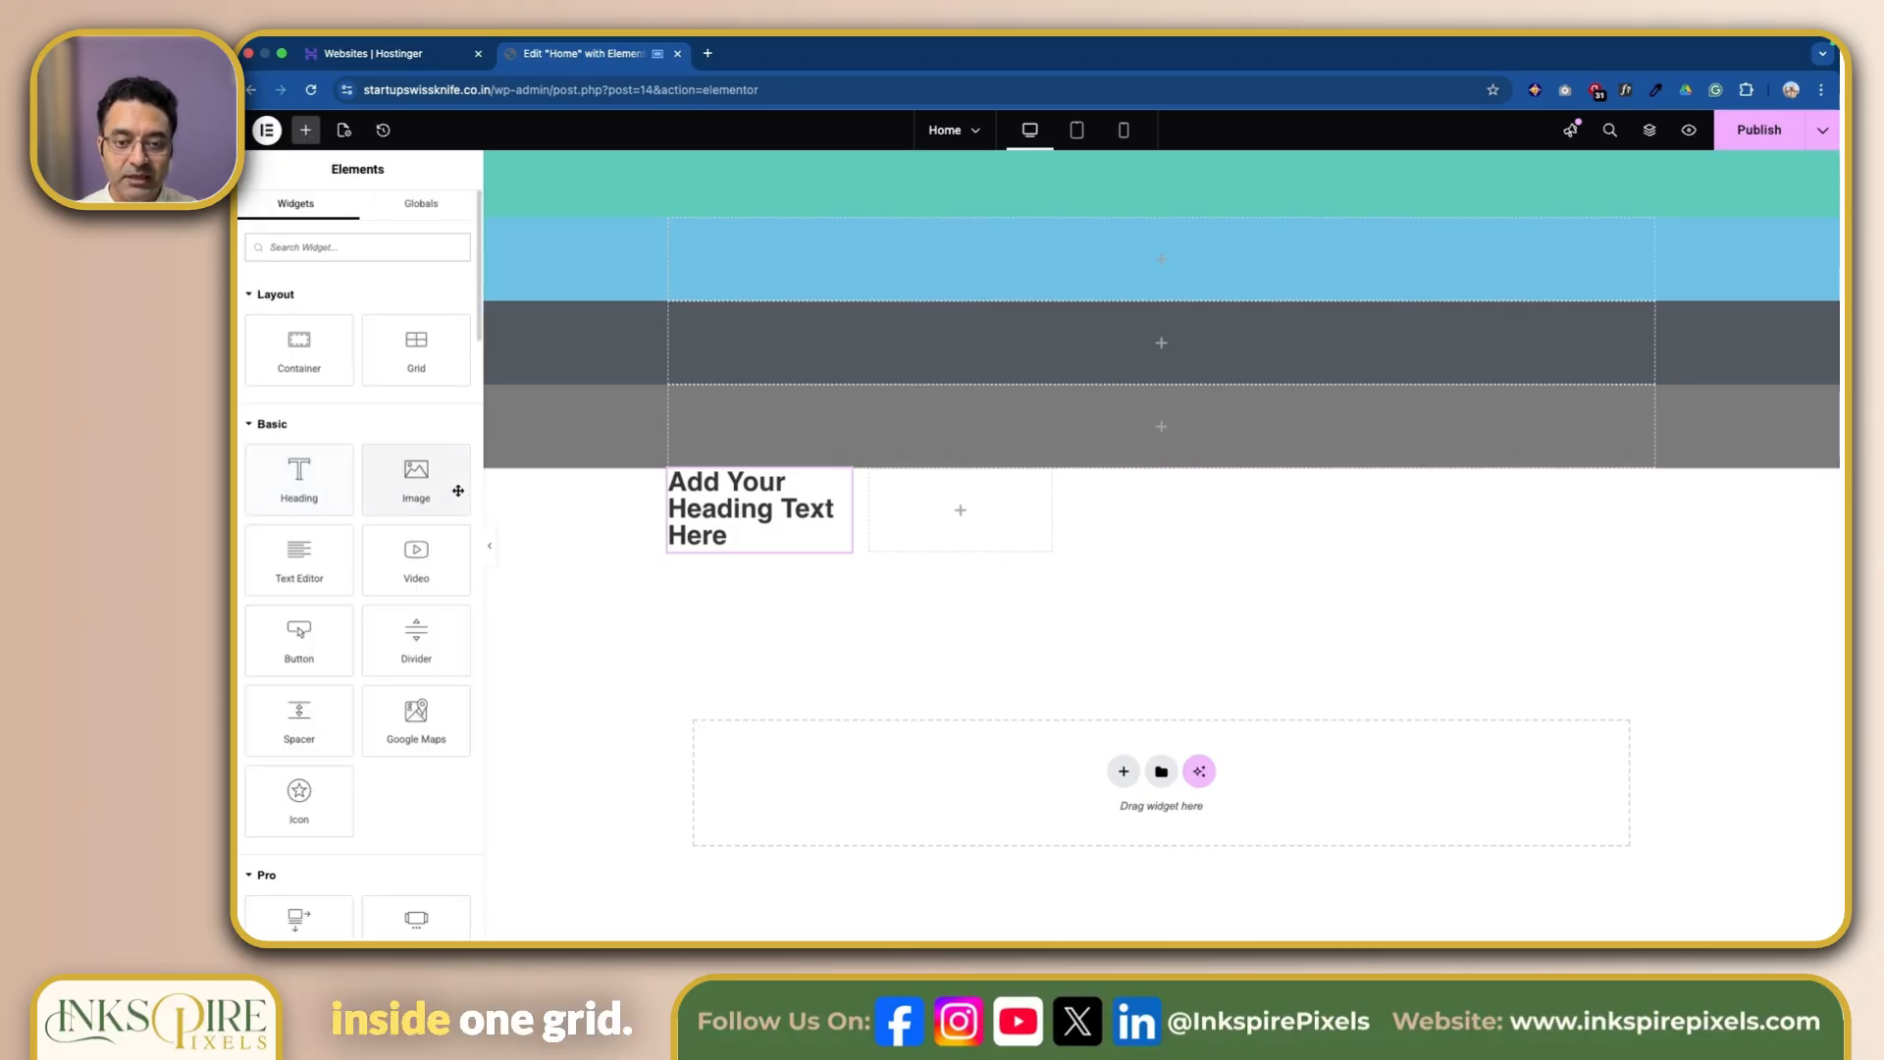
drag(431, 489, 957, 511)
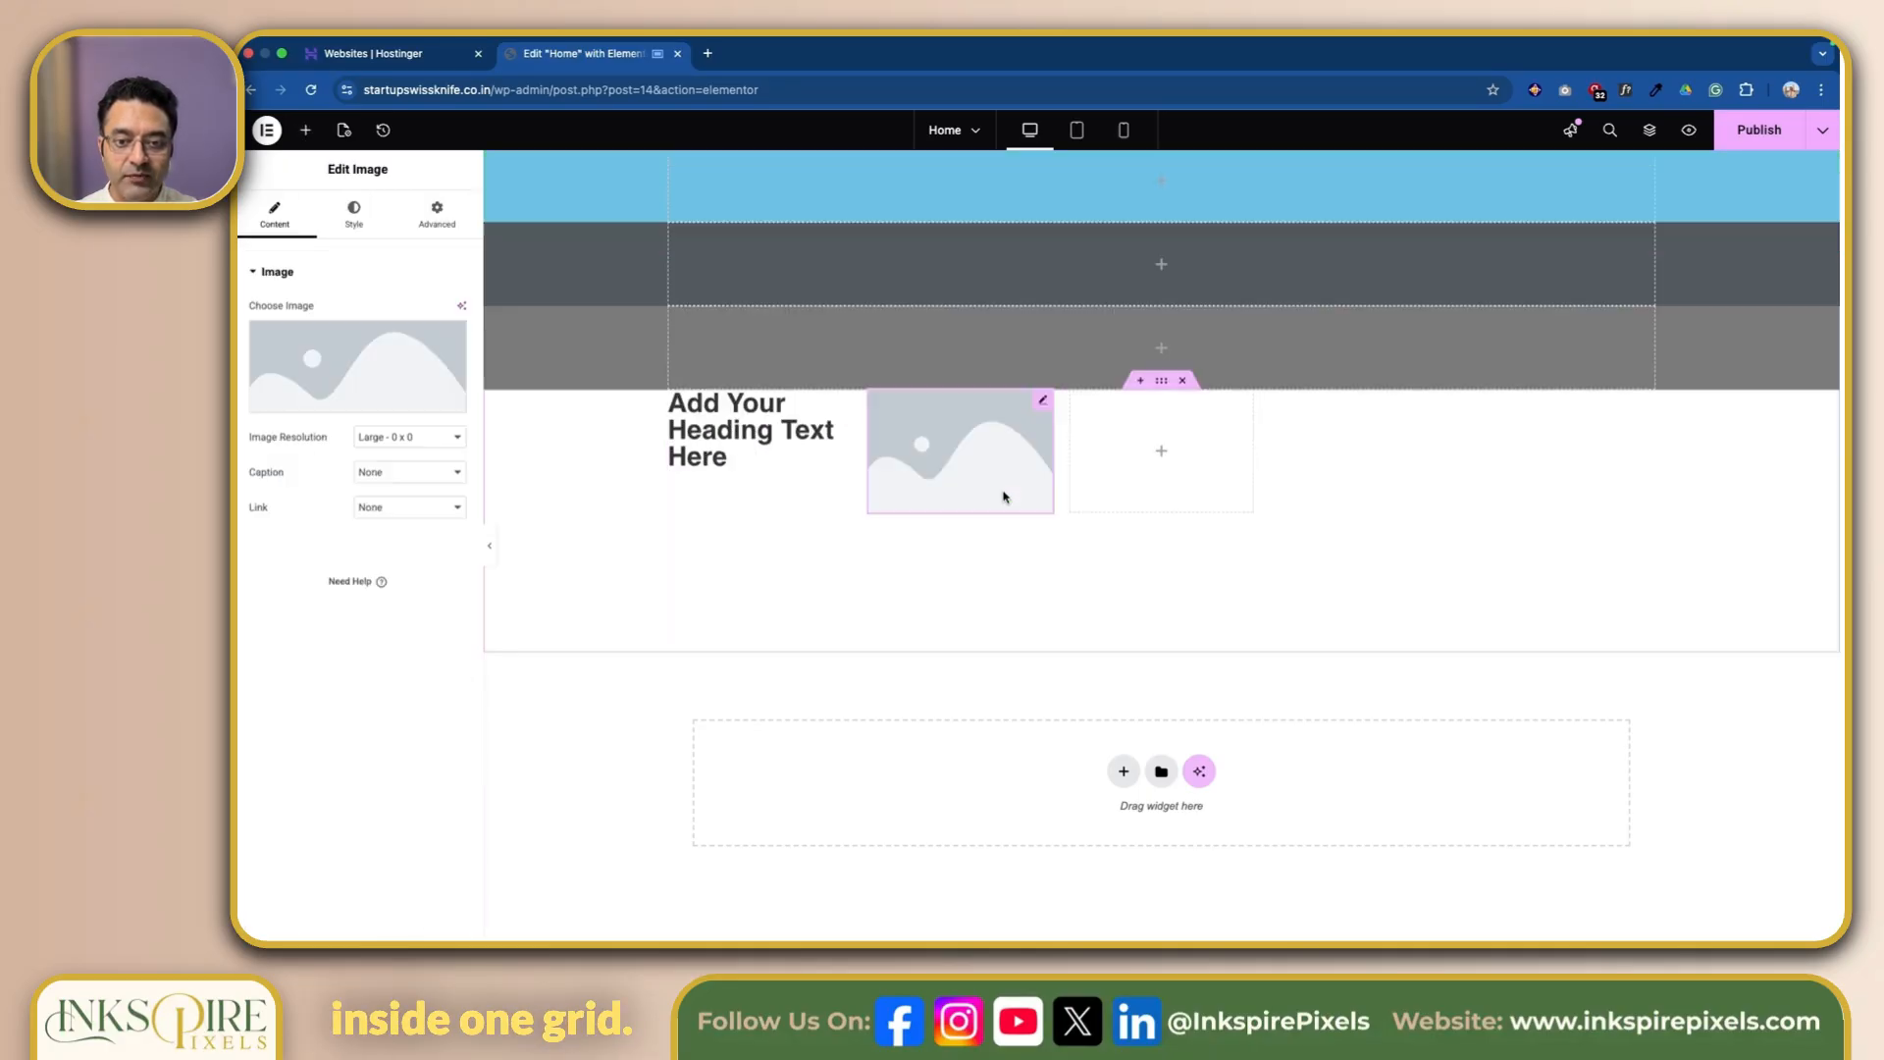
click(306, 138)
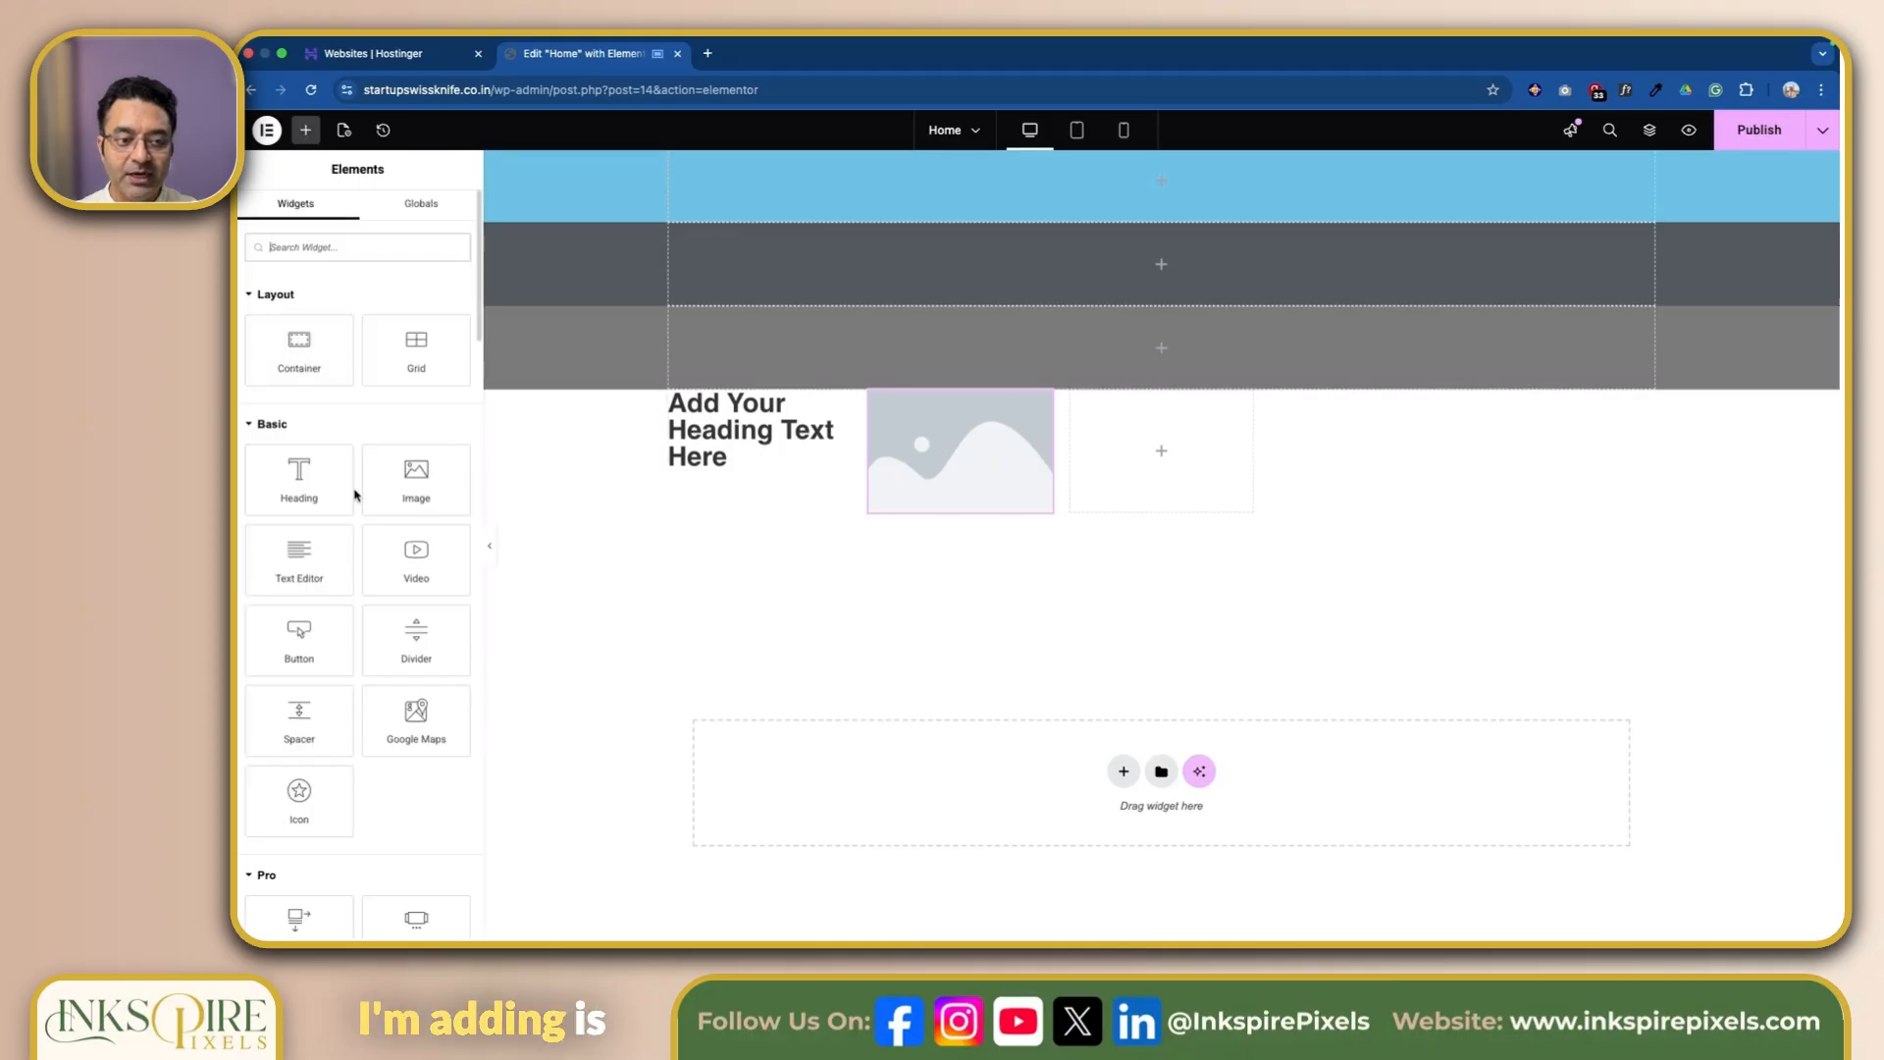
drag(299, 560, 996, 471)
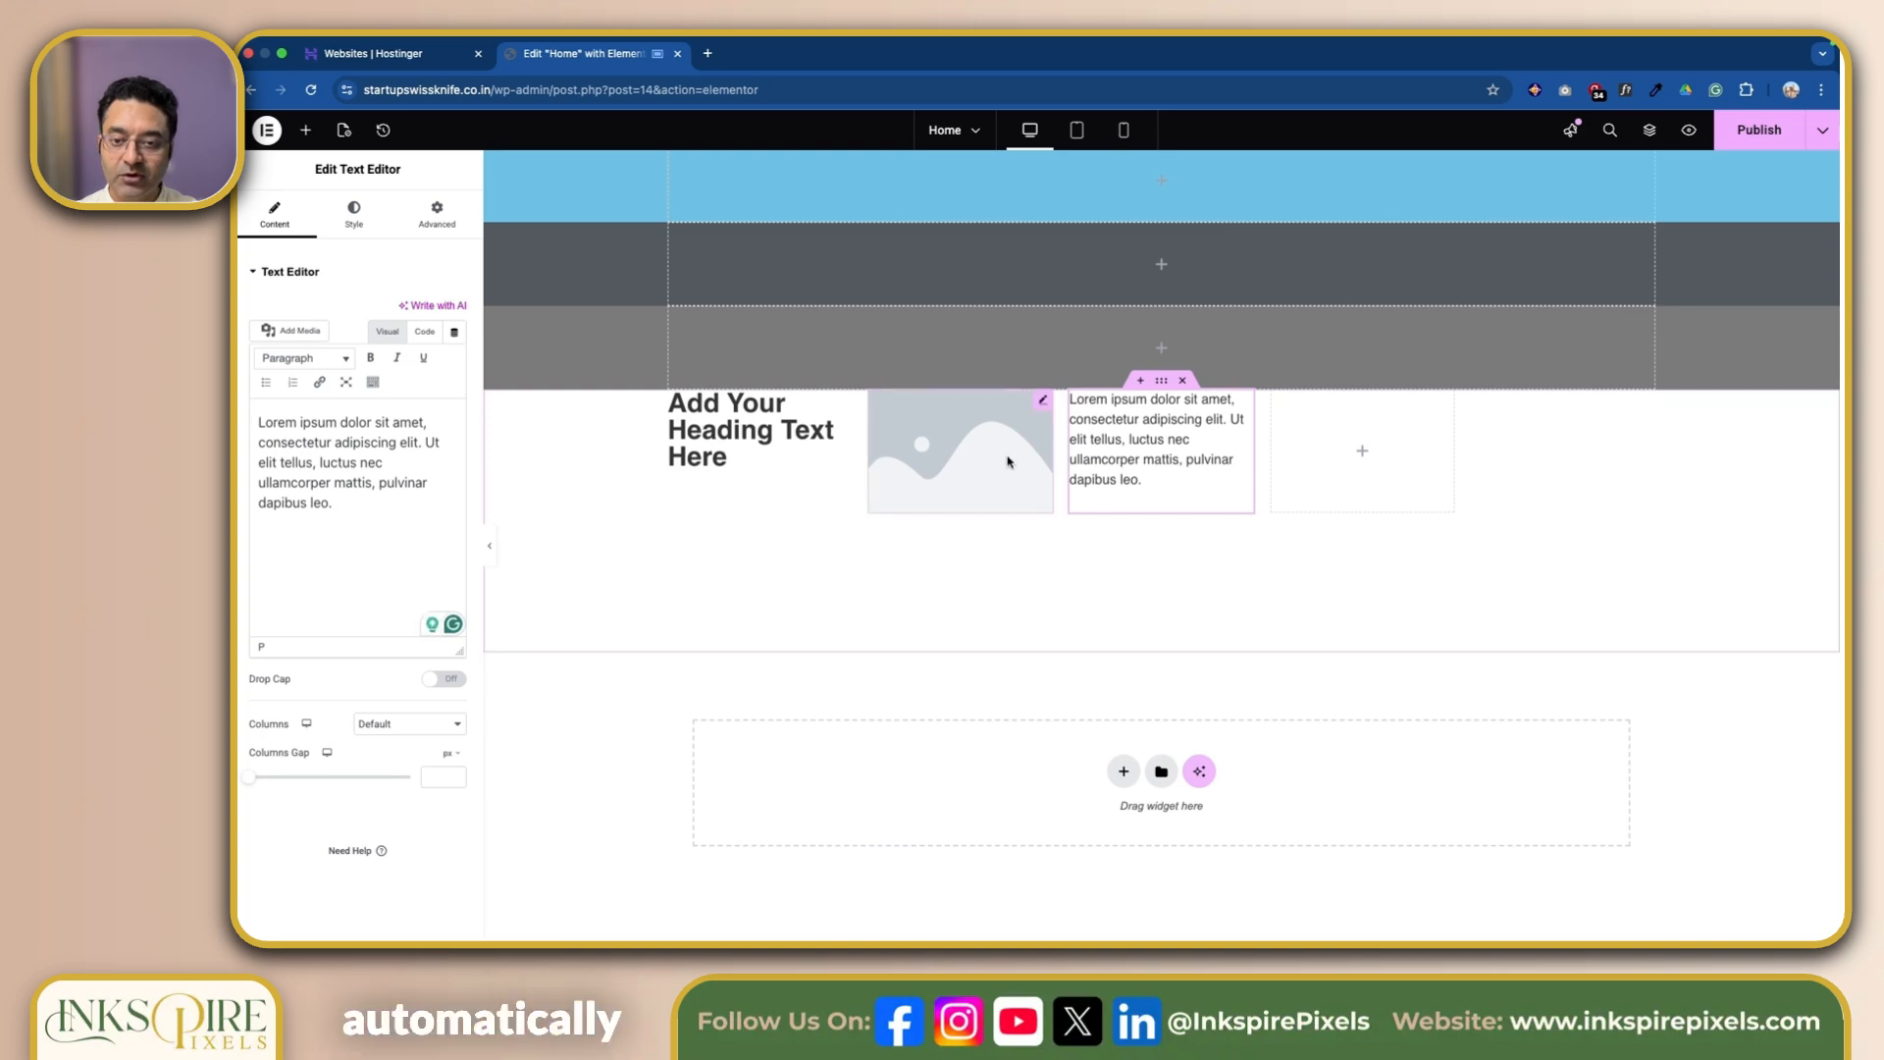
click(306, 129)
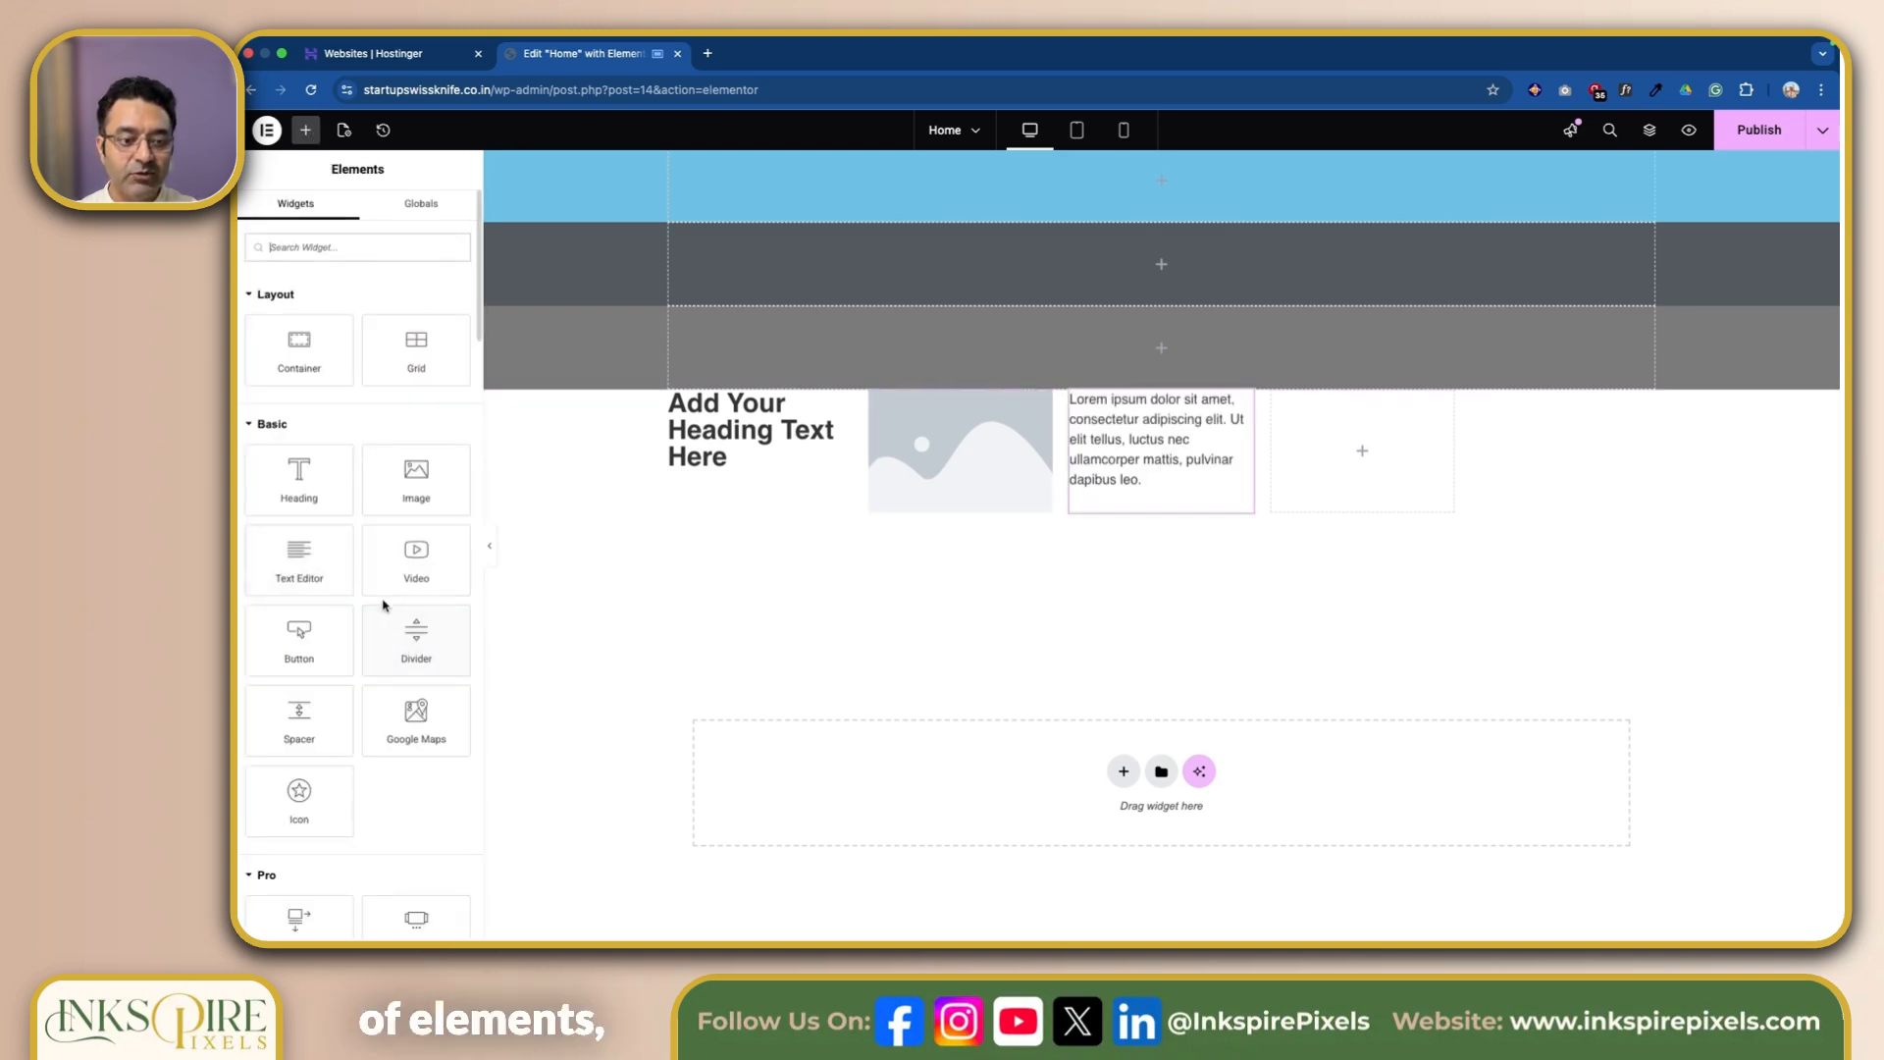
drag(315, 644, 1440, 465)
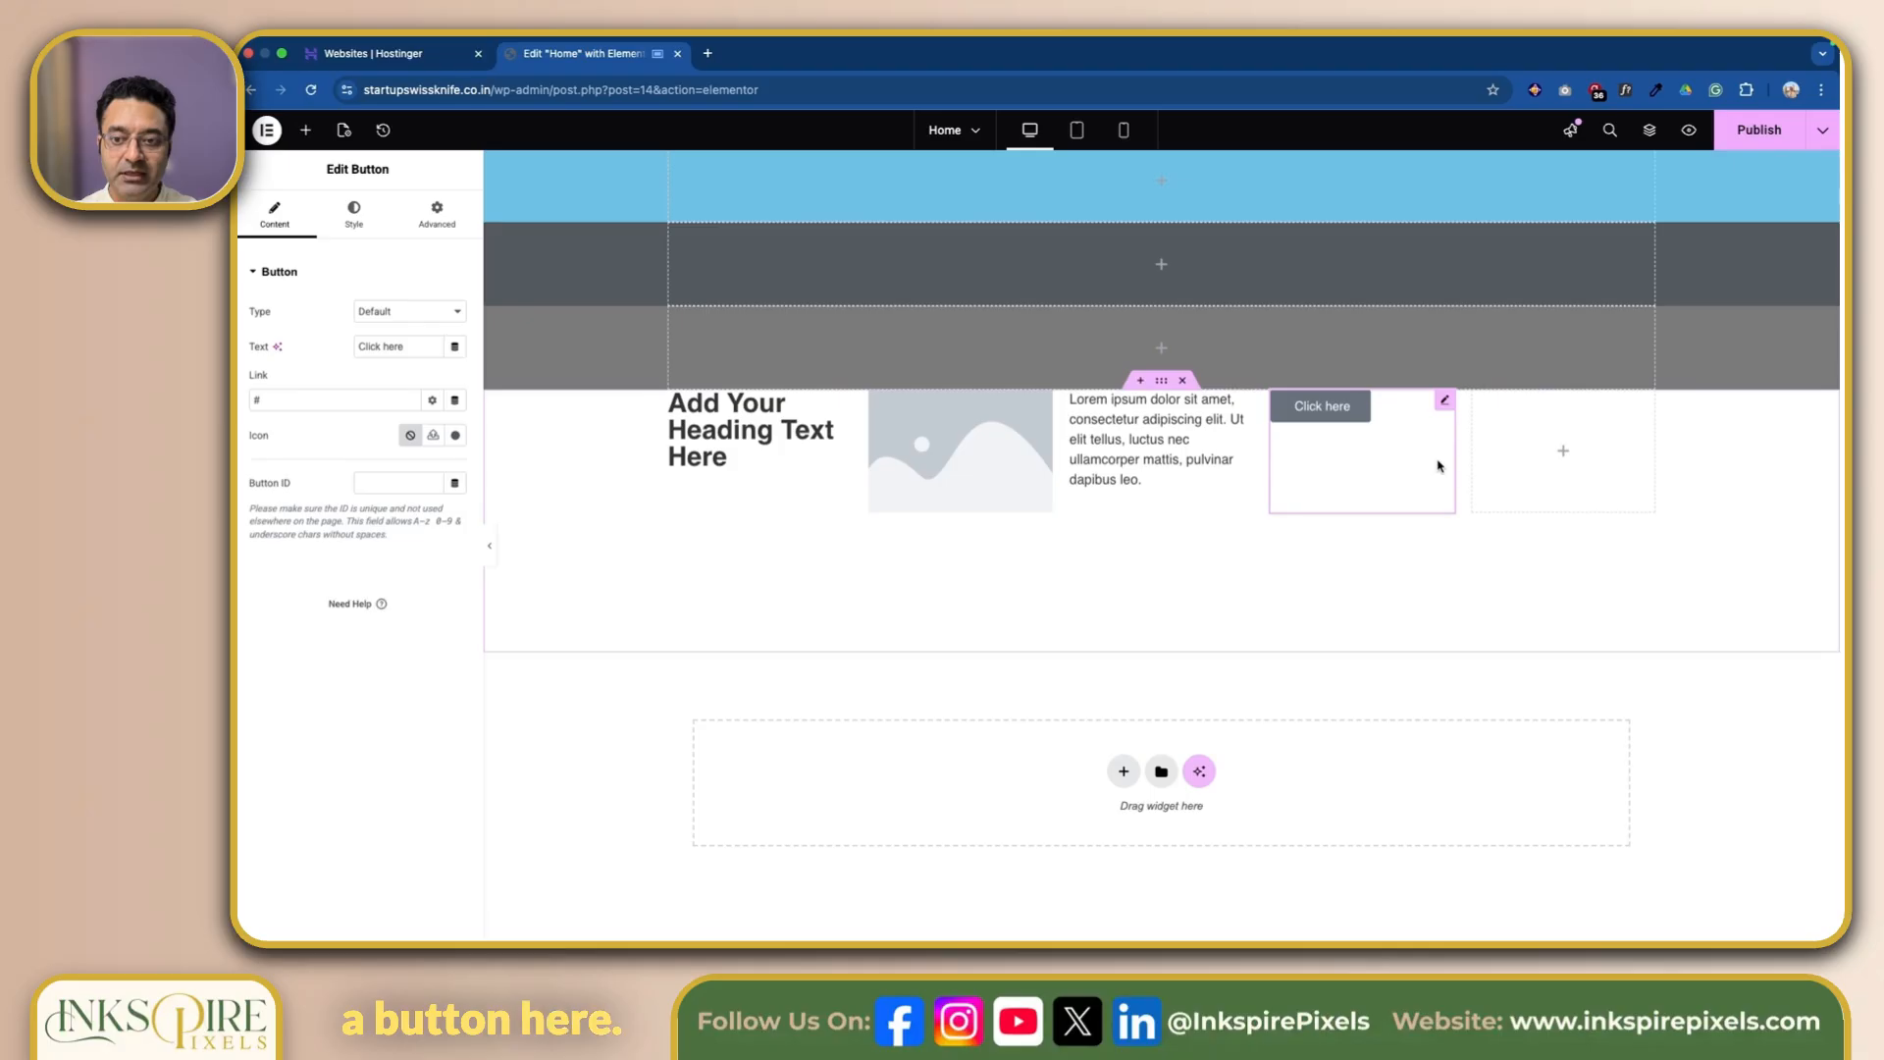
click(306, 132)
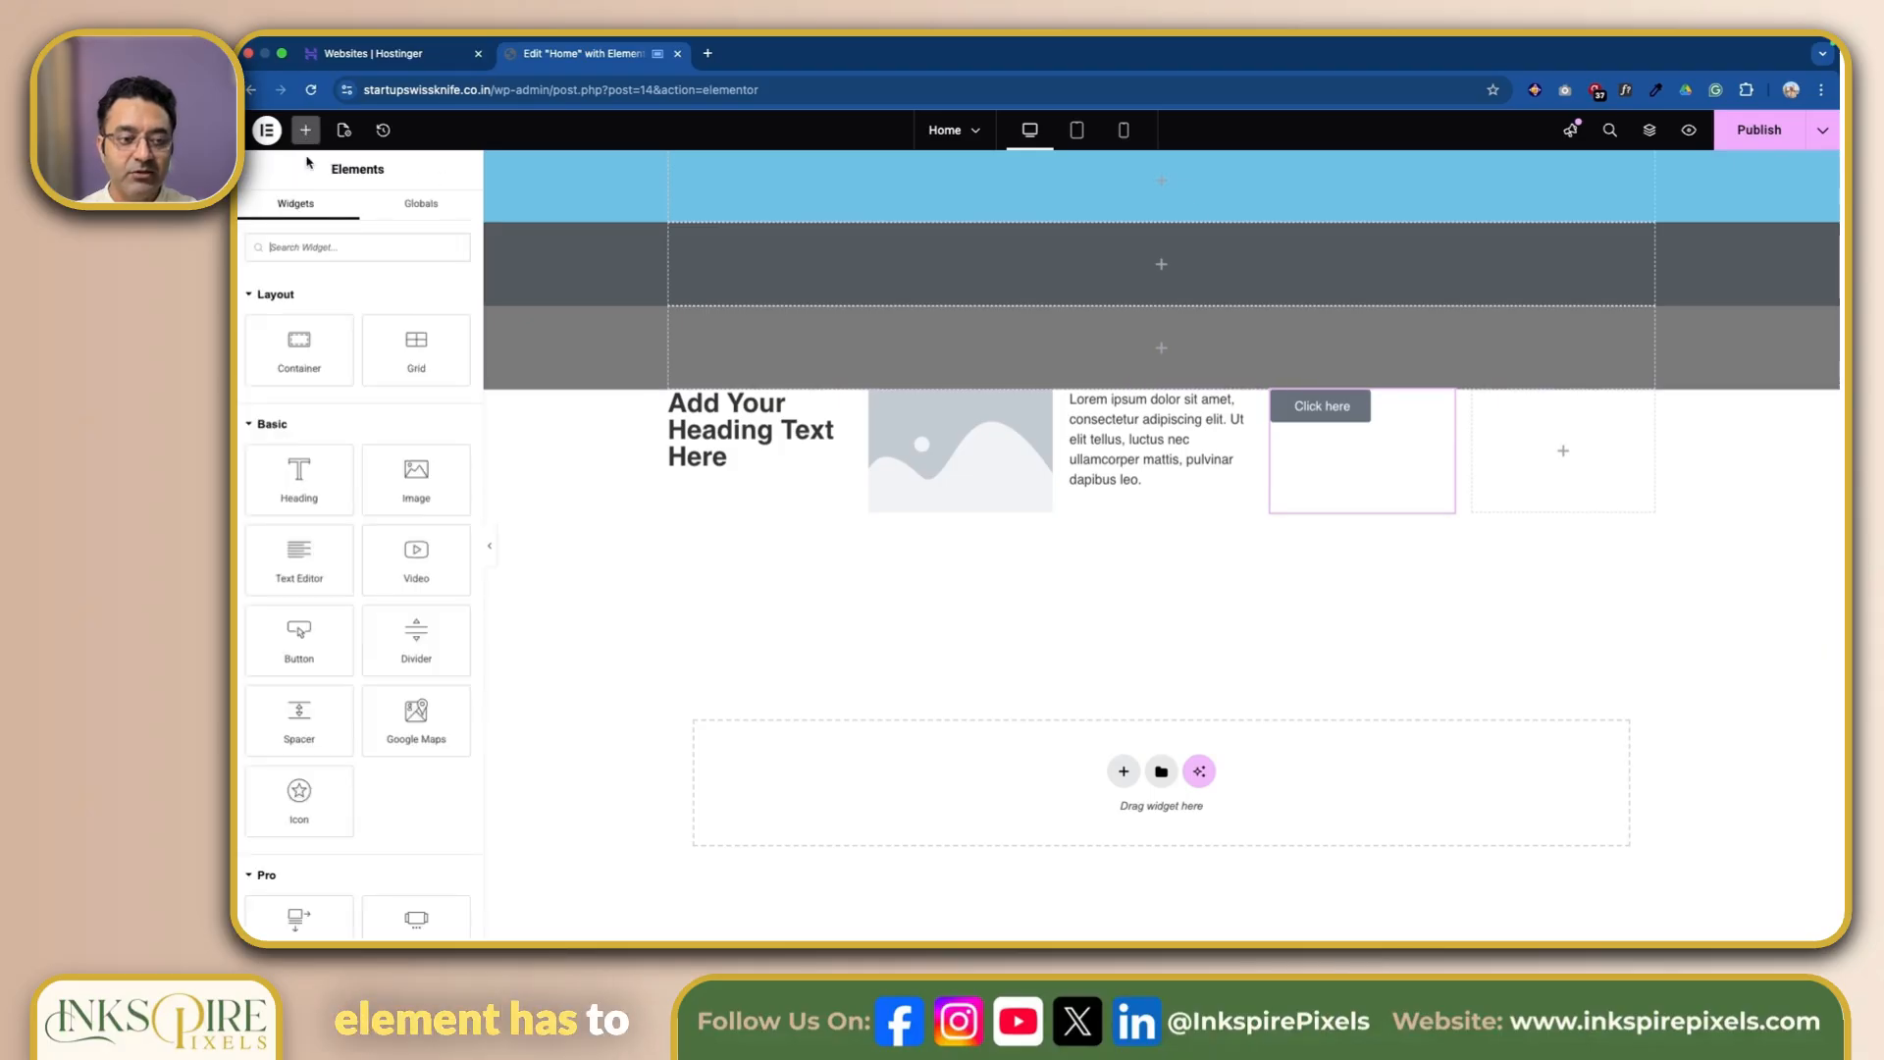
drag(309, 802, 1570, 459)
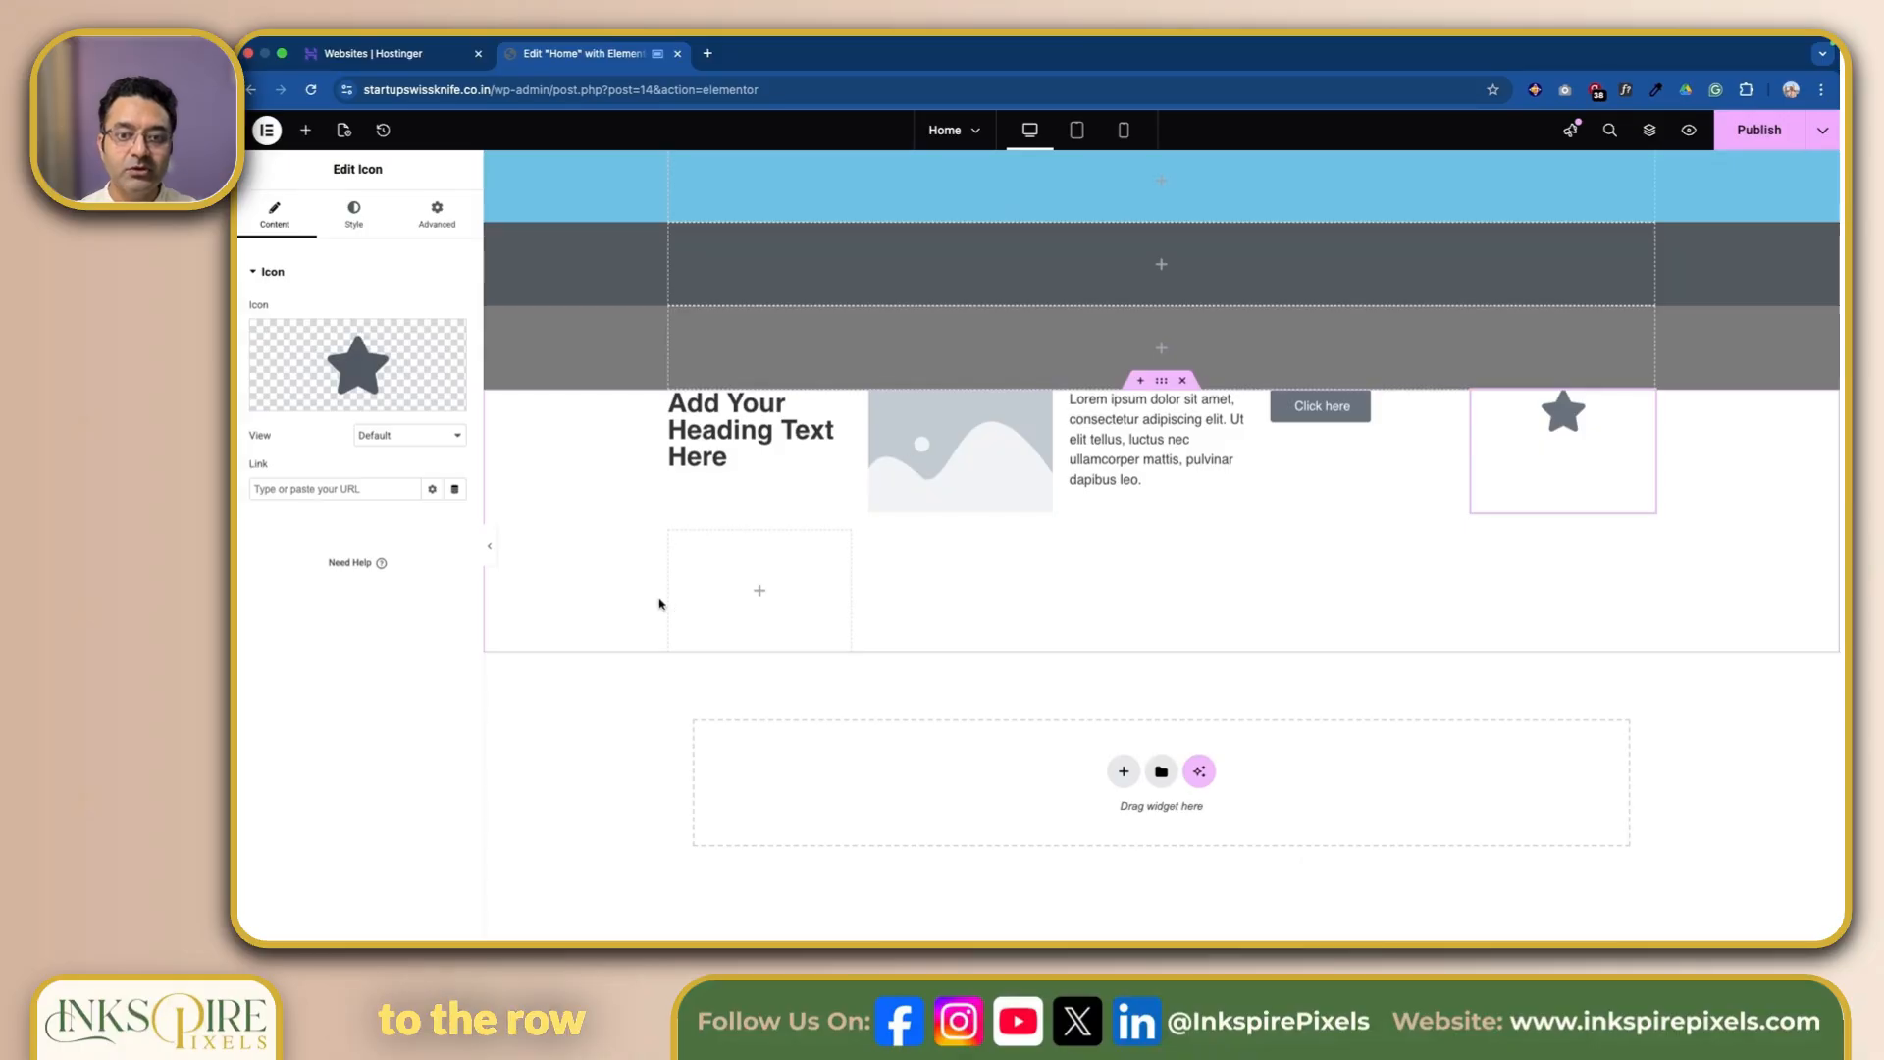
Try the grid's Auto Flow as Column and set it back to Row.
click(1152, 390)
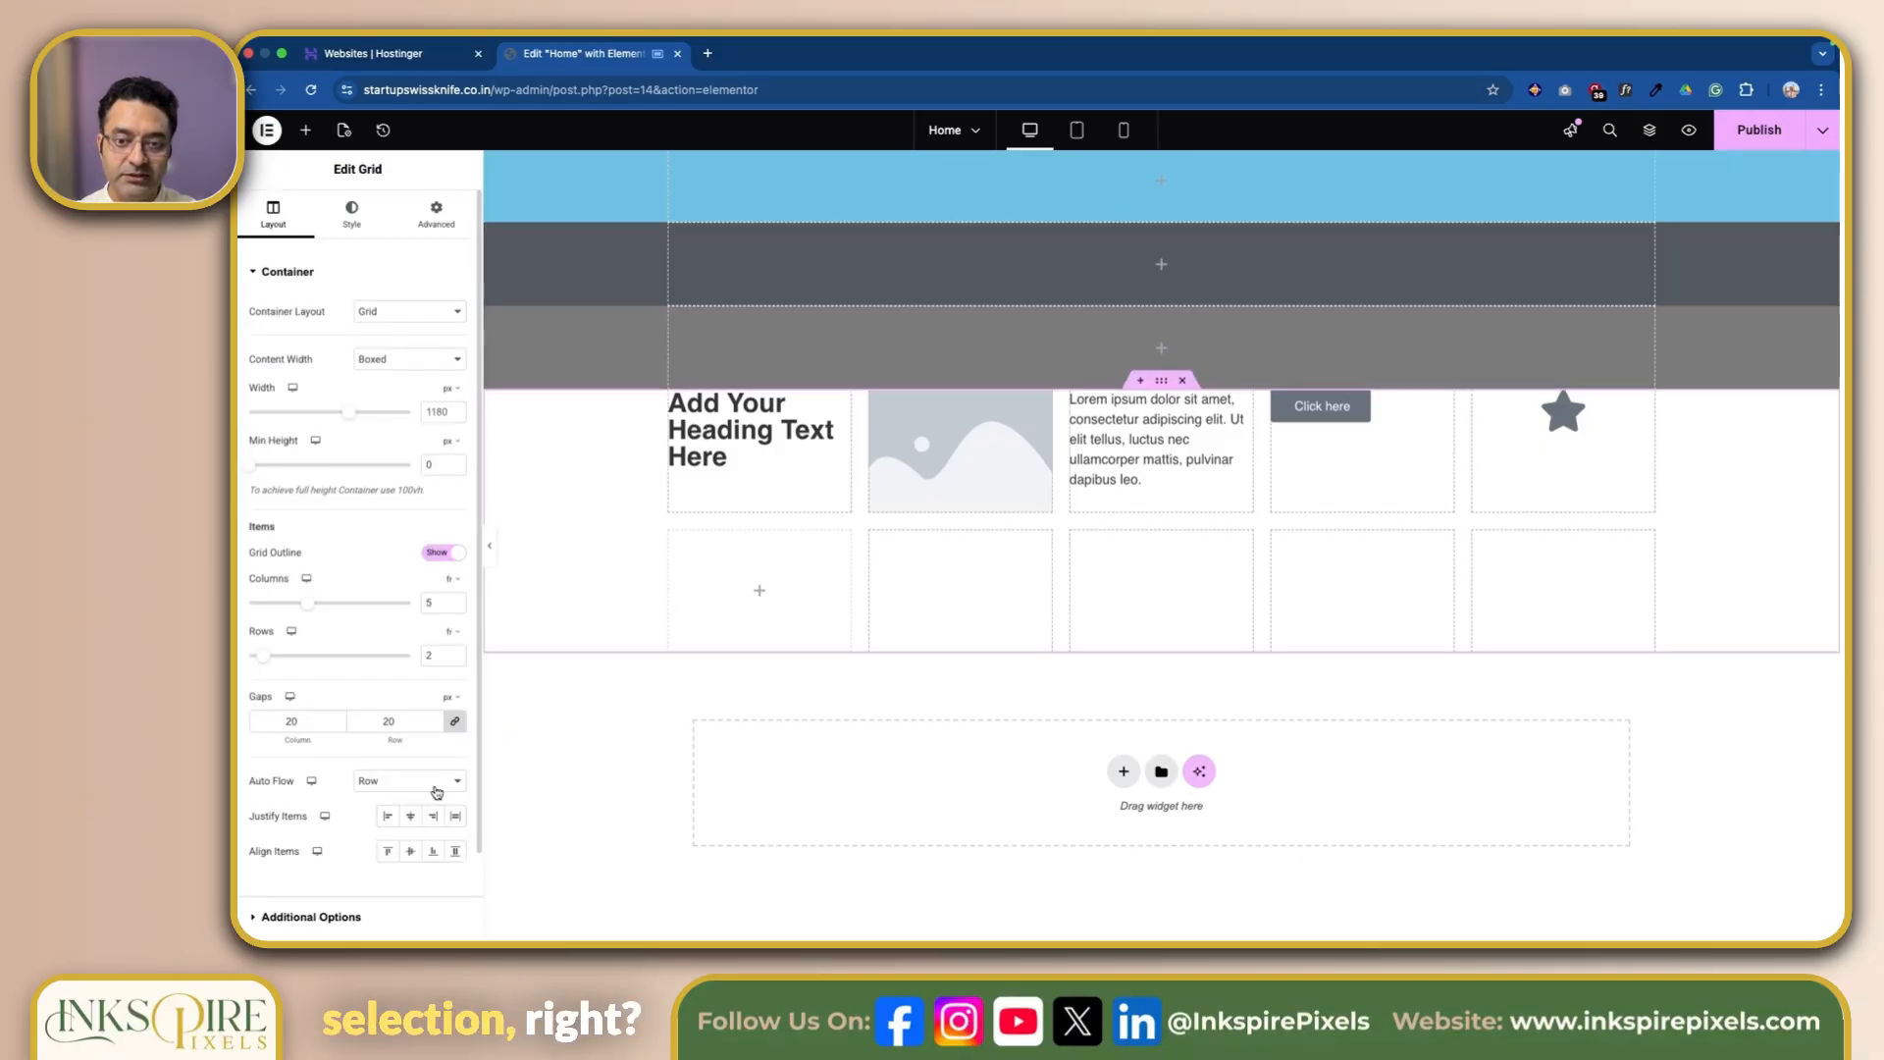
click(437, 781)
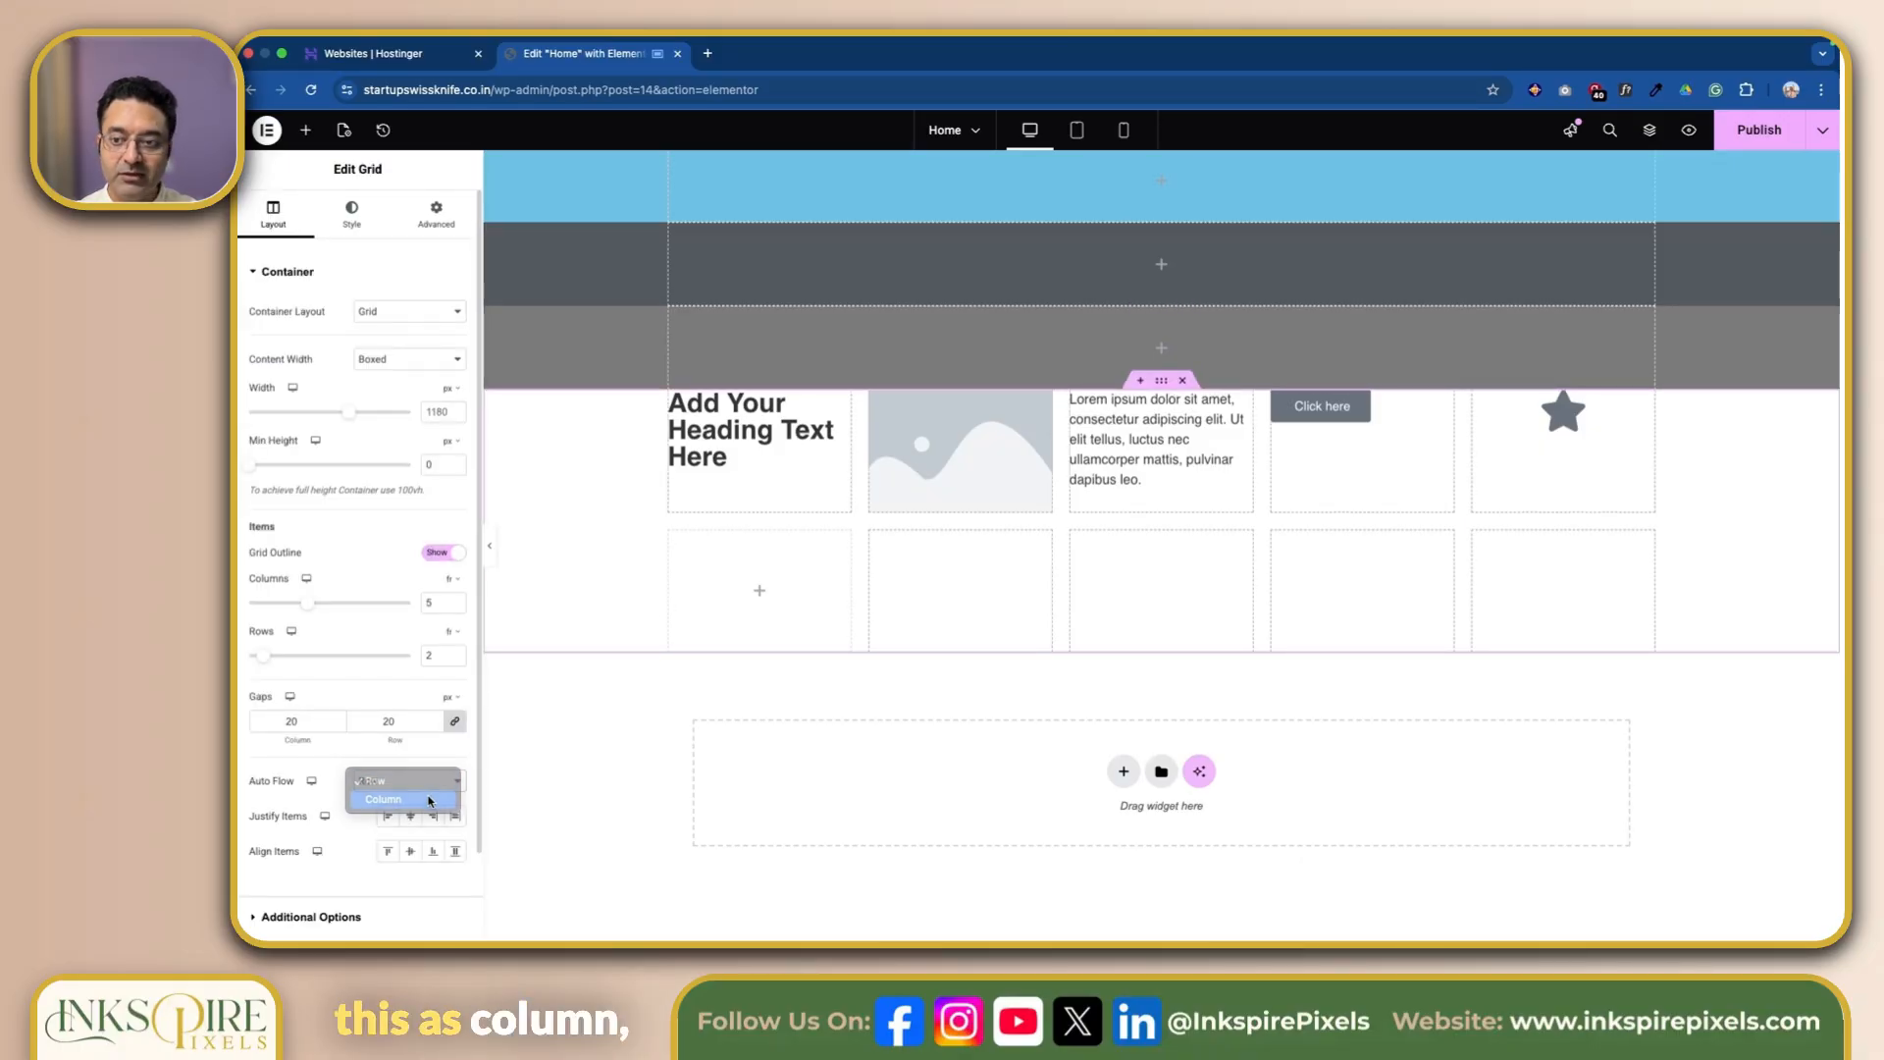
click(429, 800)
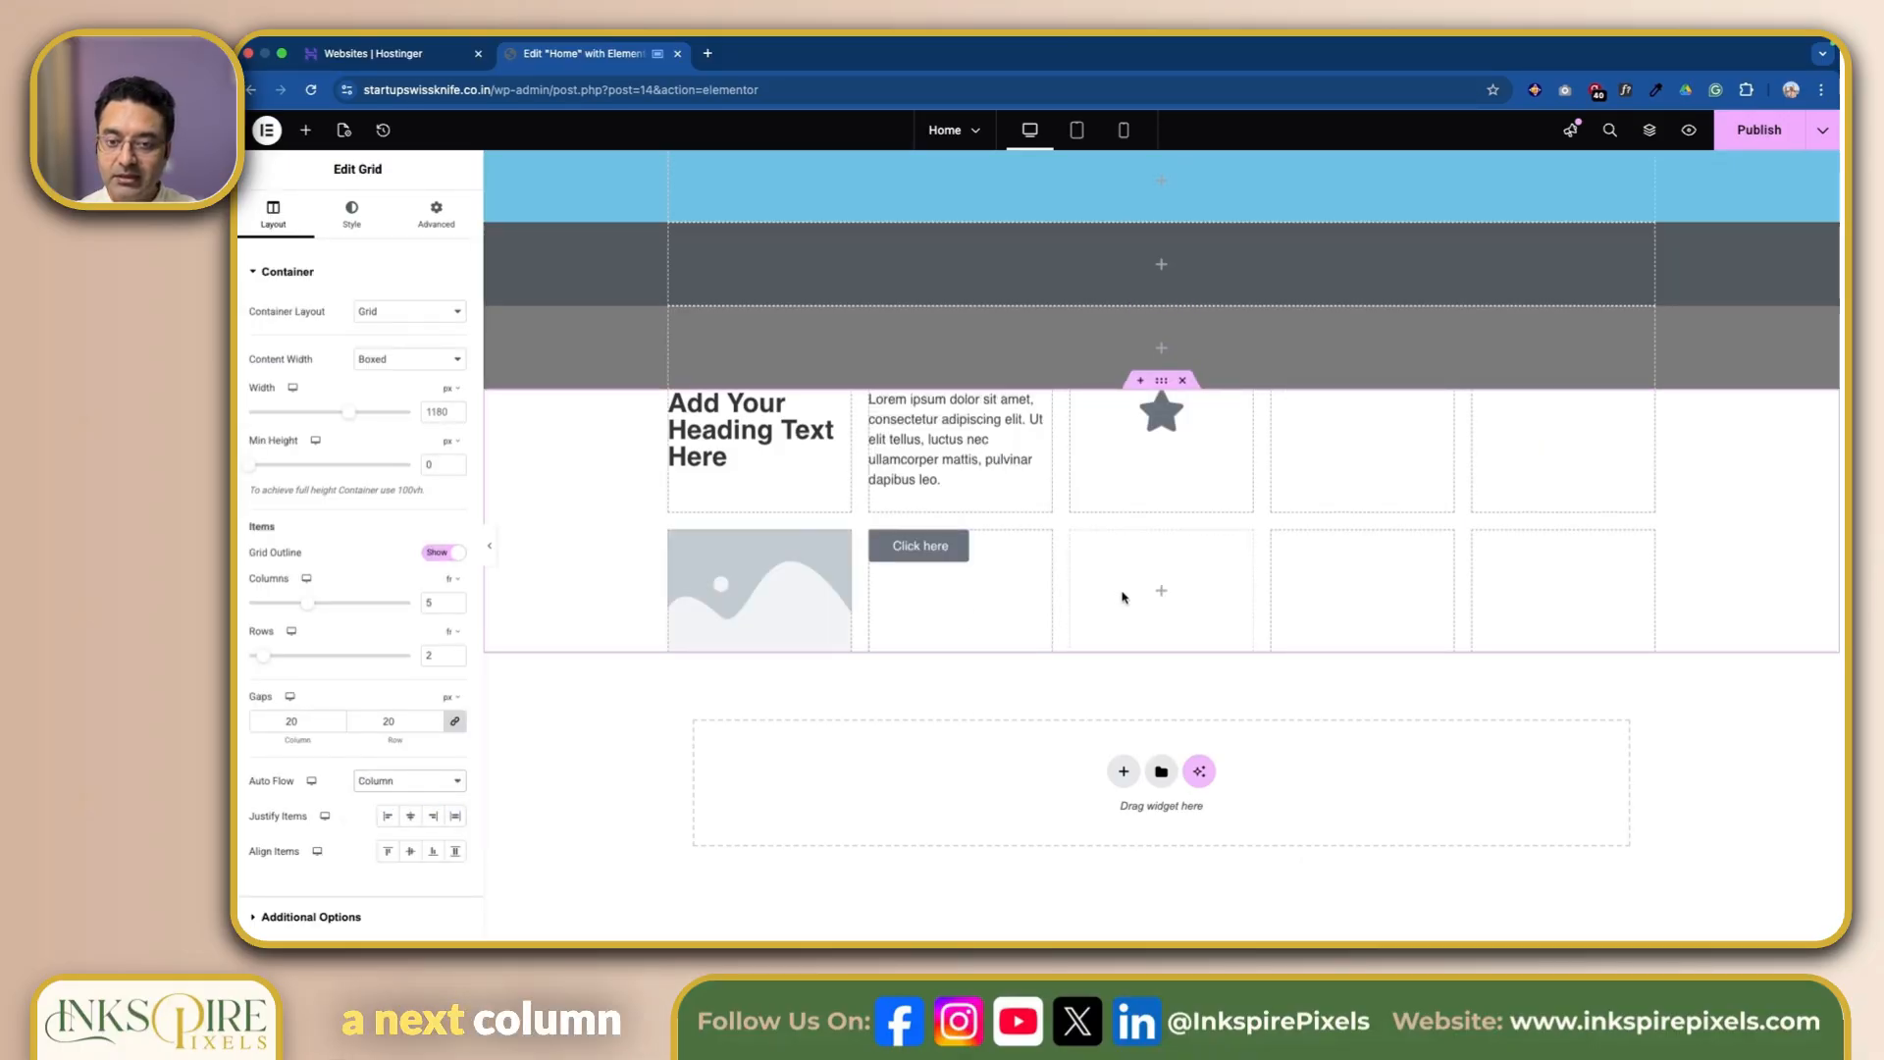
click(439, 782)
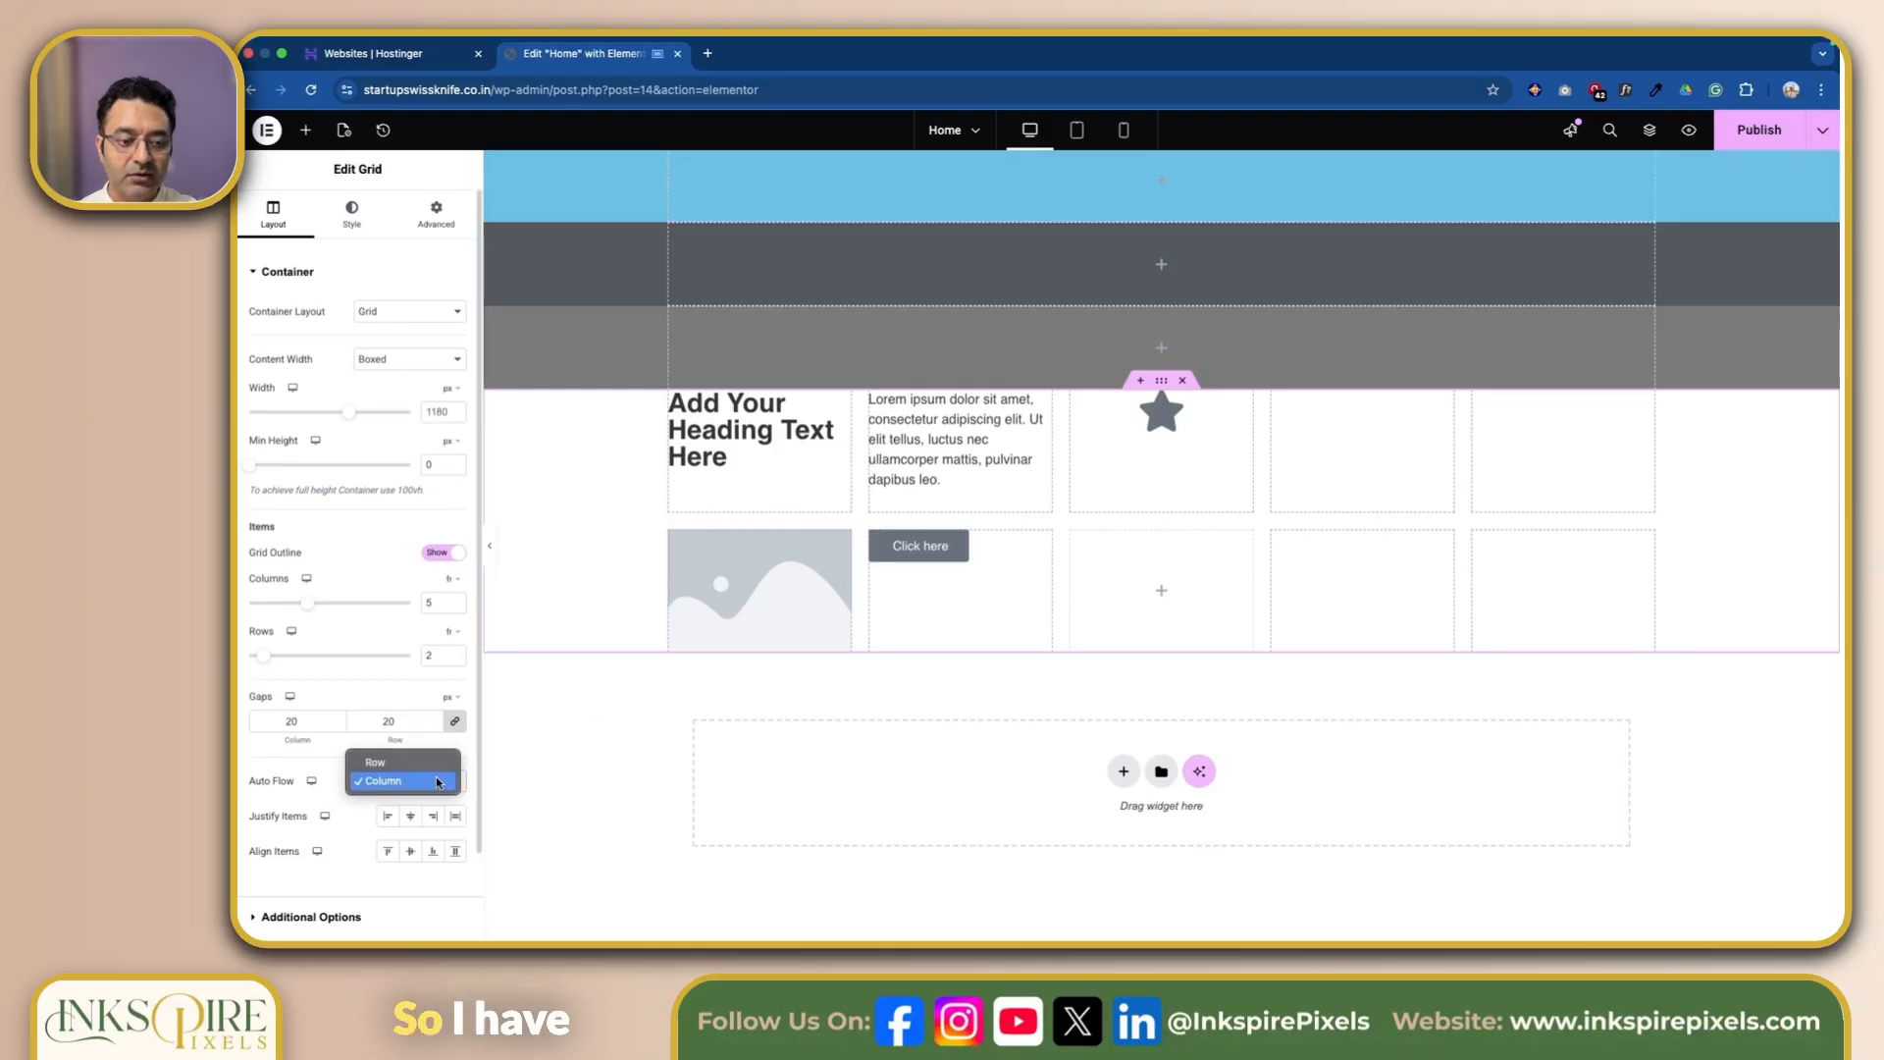
click(413, 767)
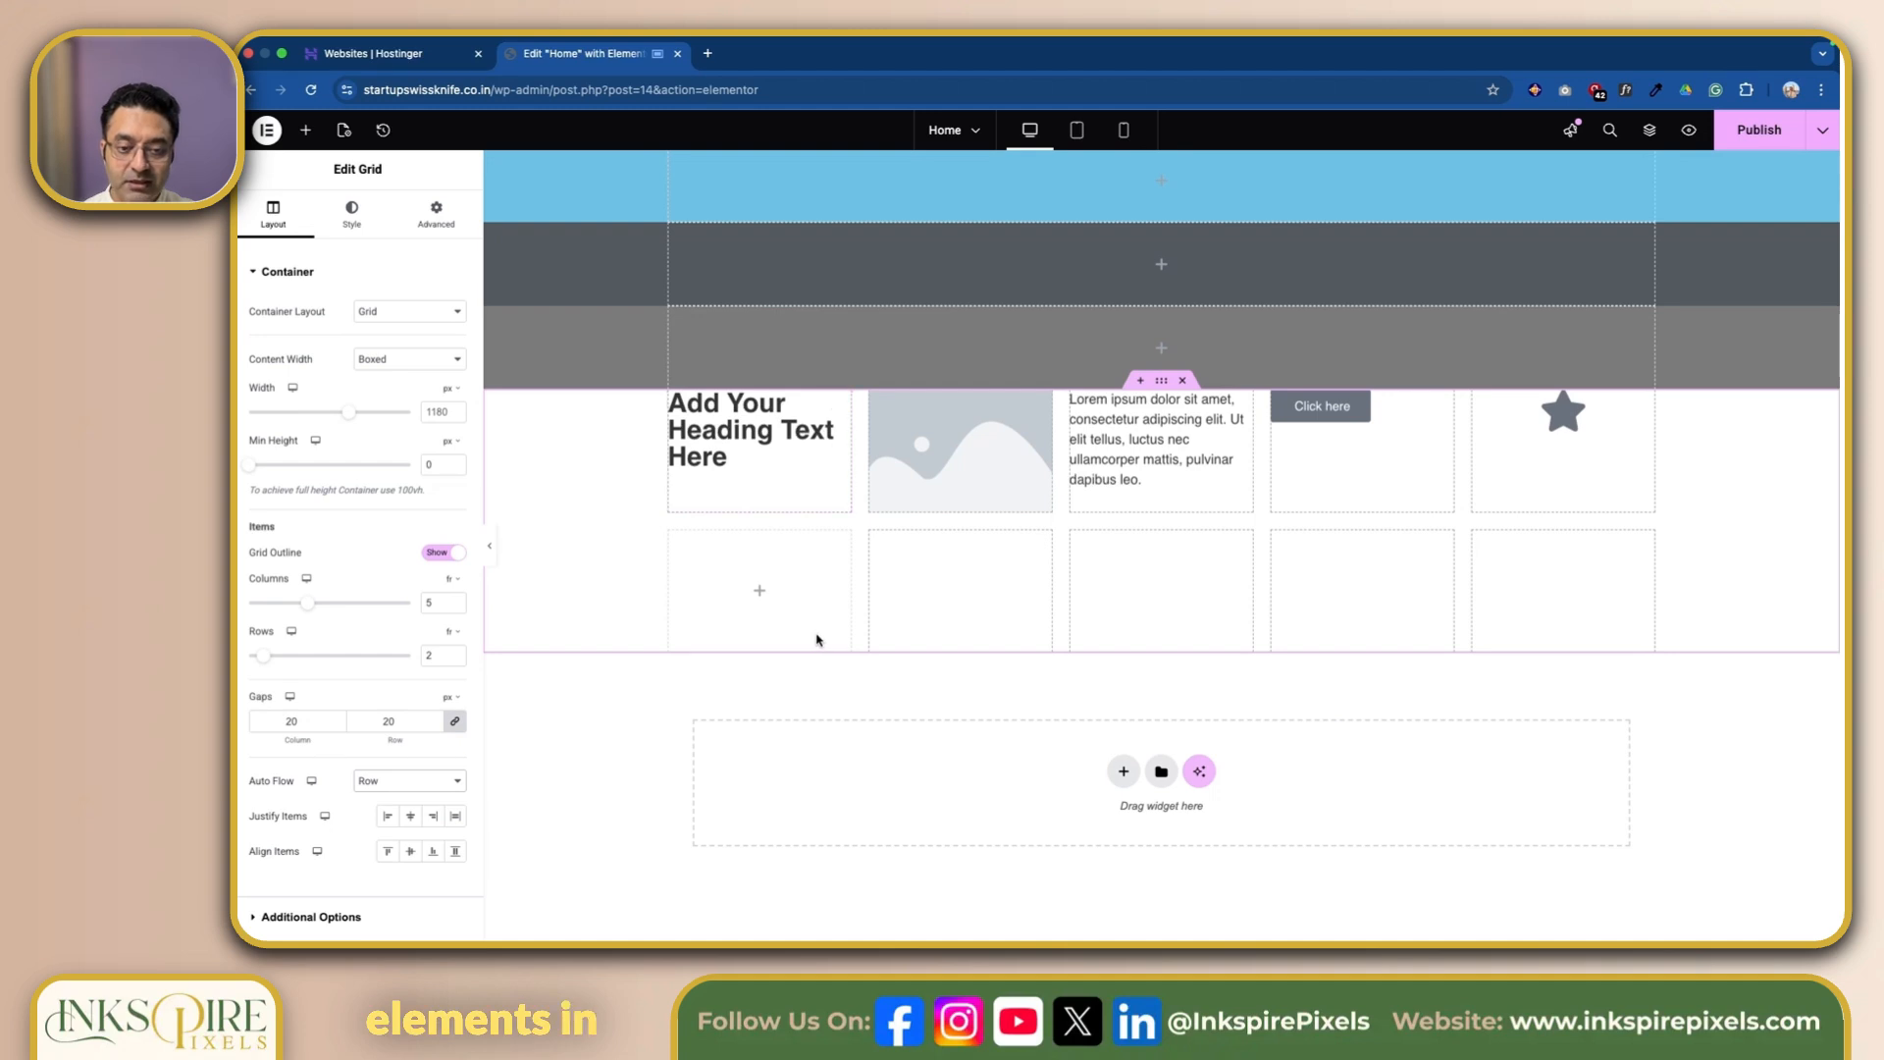
Place a container in the first cell of the grid's second row and stack Heading, Text Editor and Button widgets inside it.
click(305, 129)
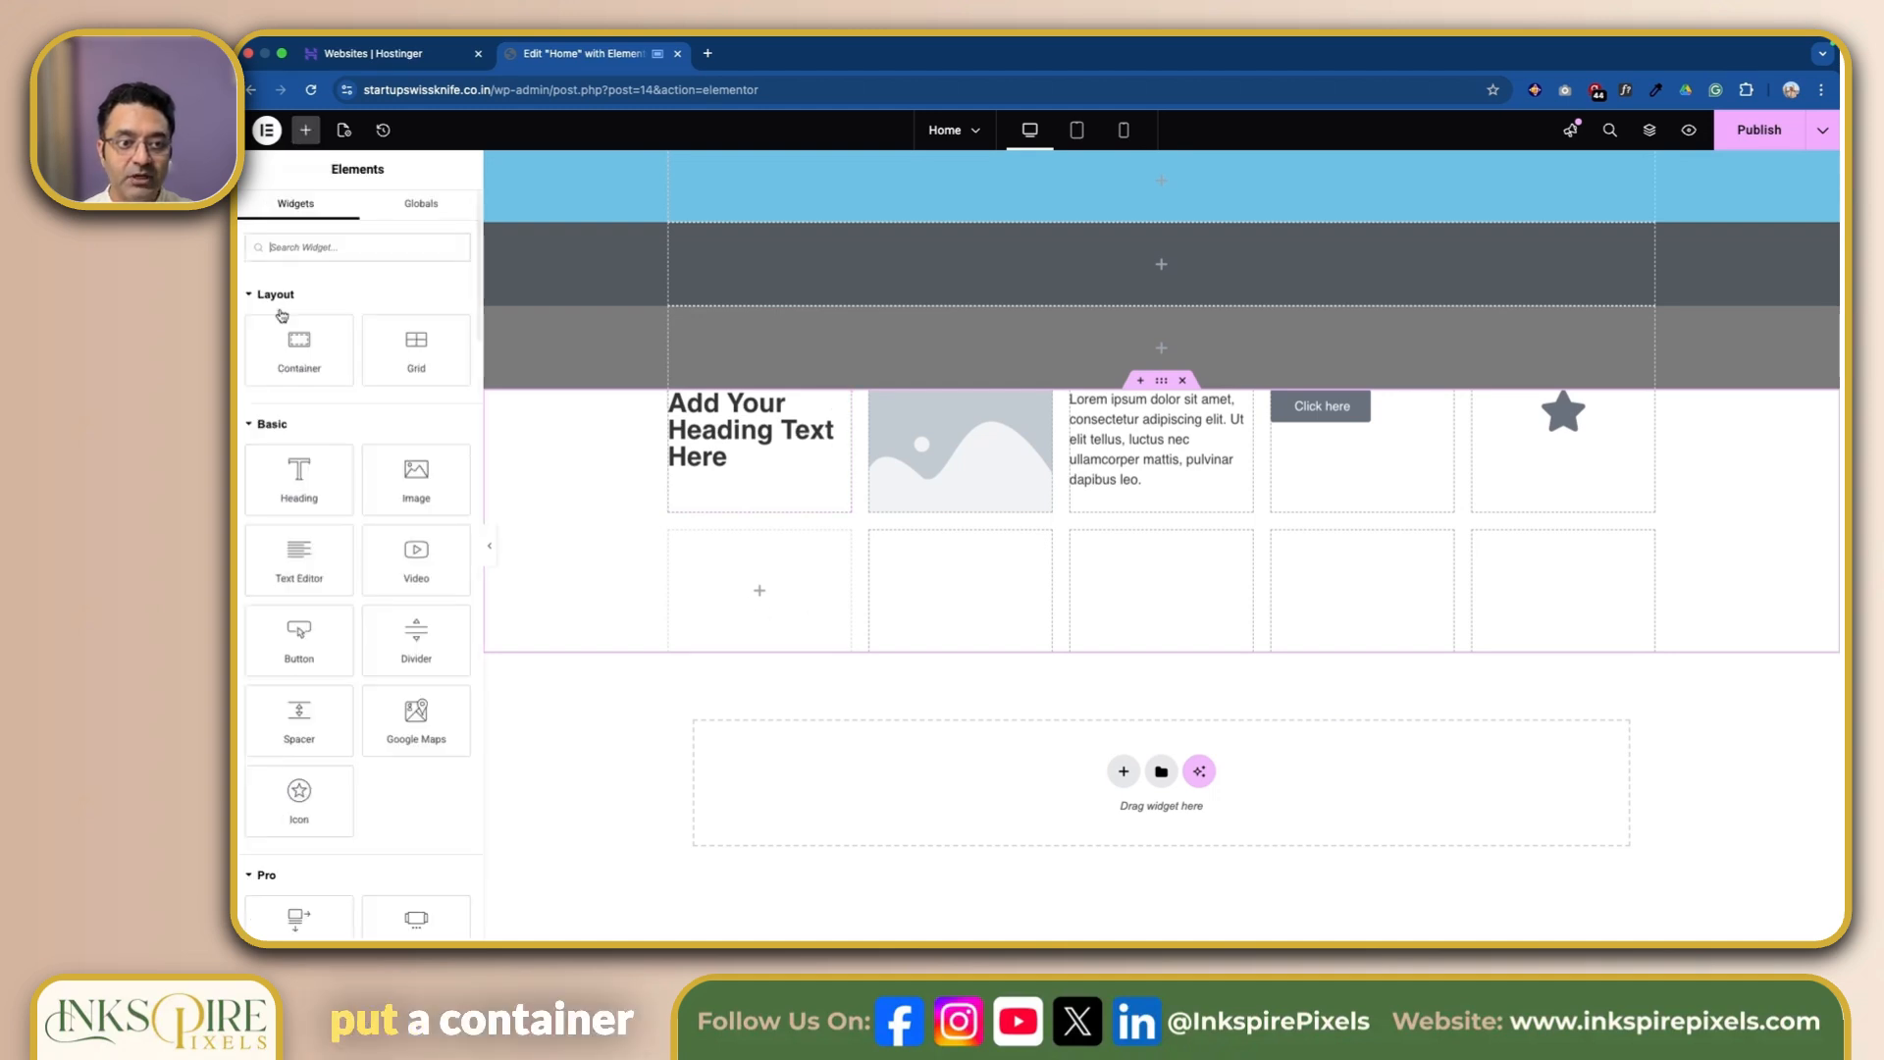
drag(300, 348, 728, 595)
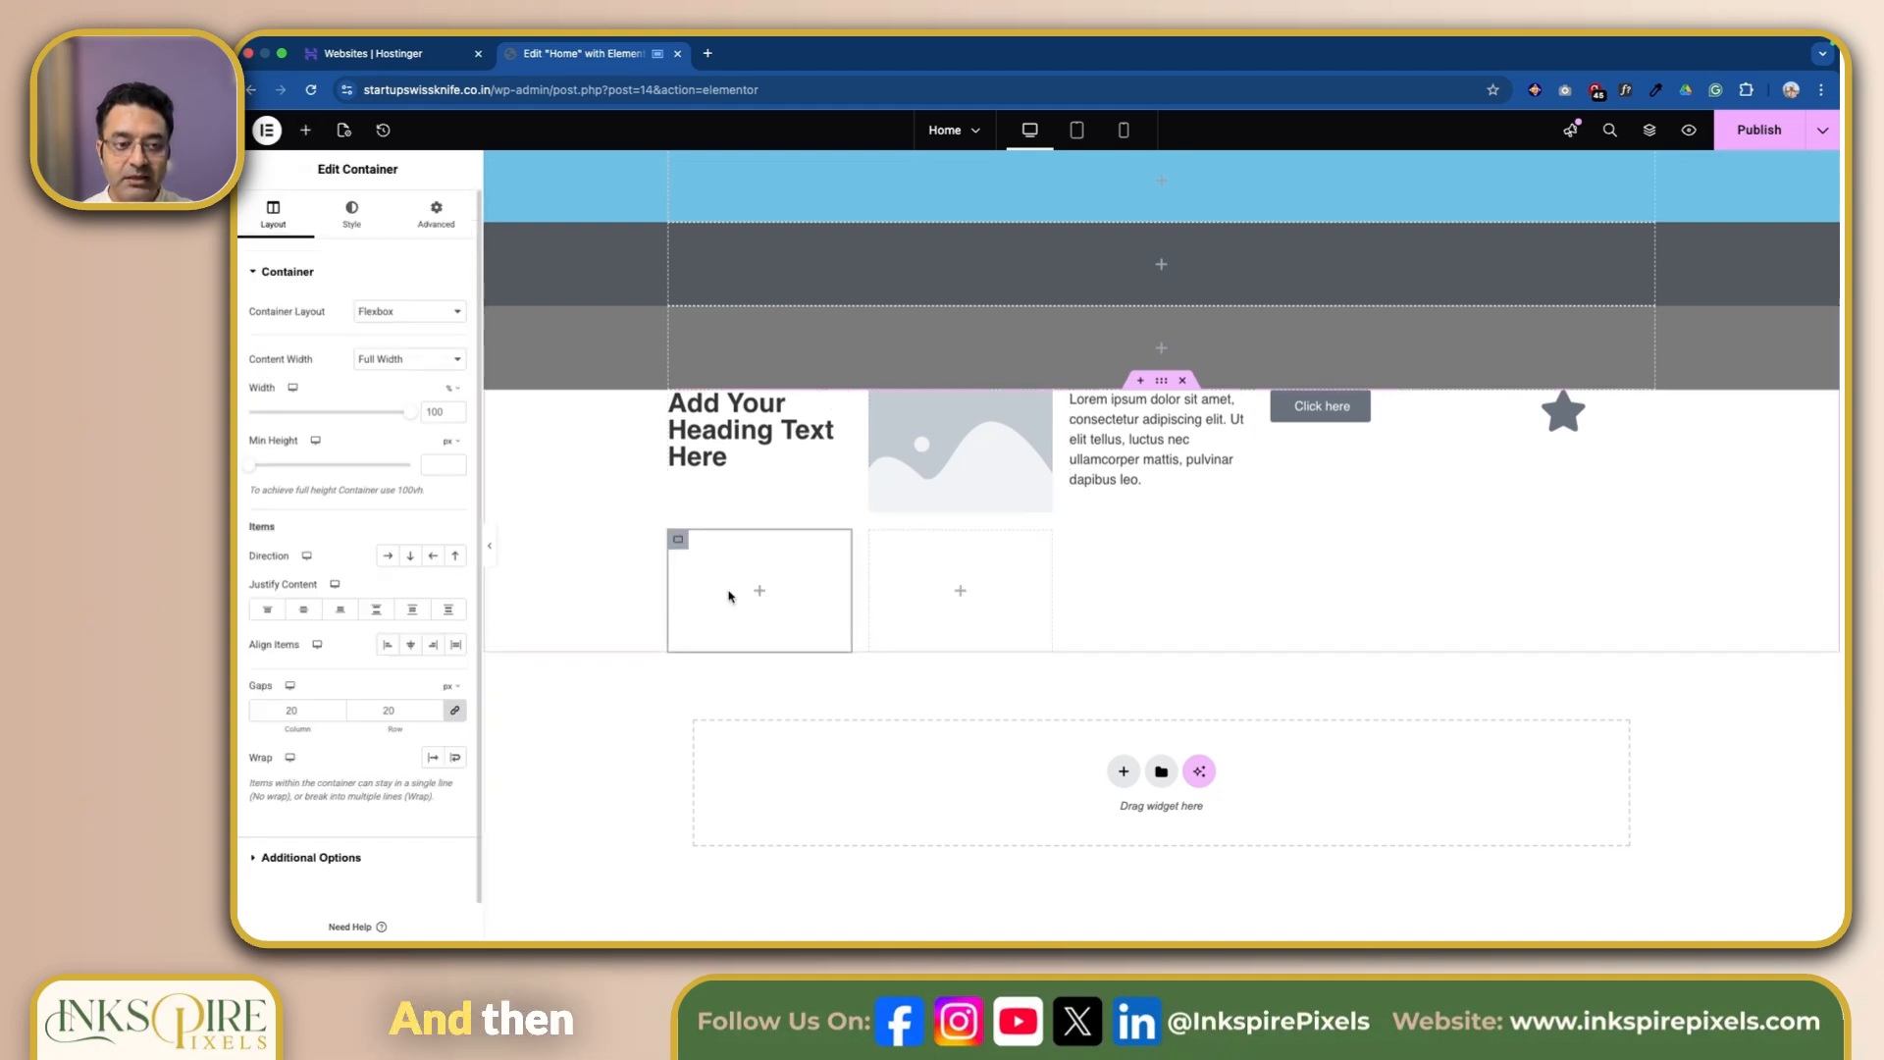
click(306, 130)
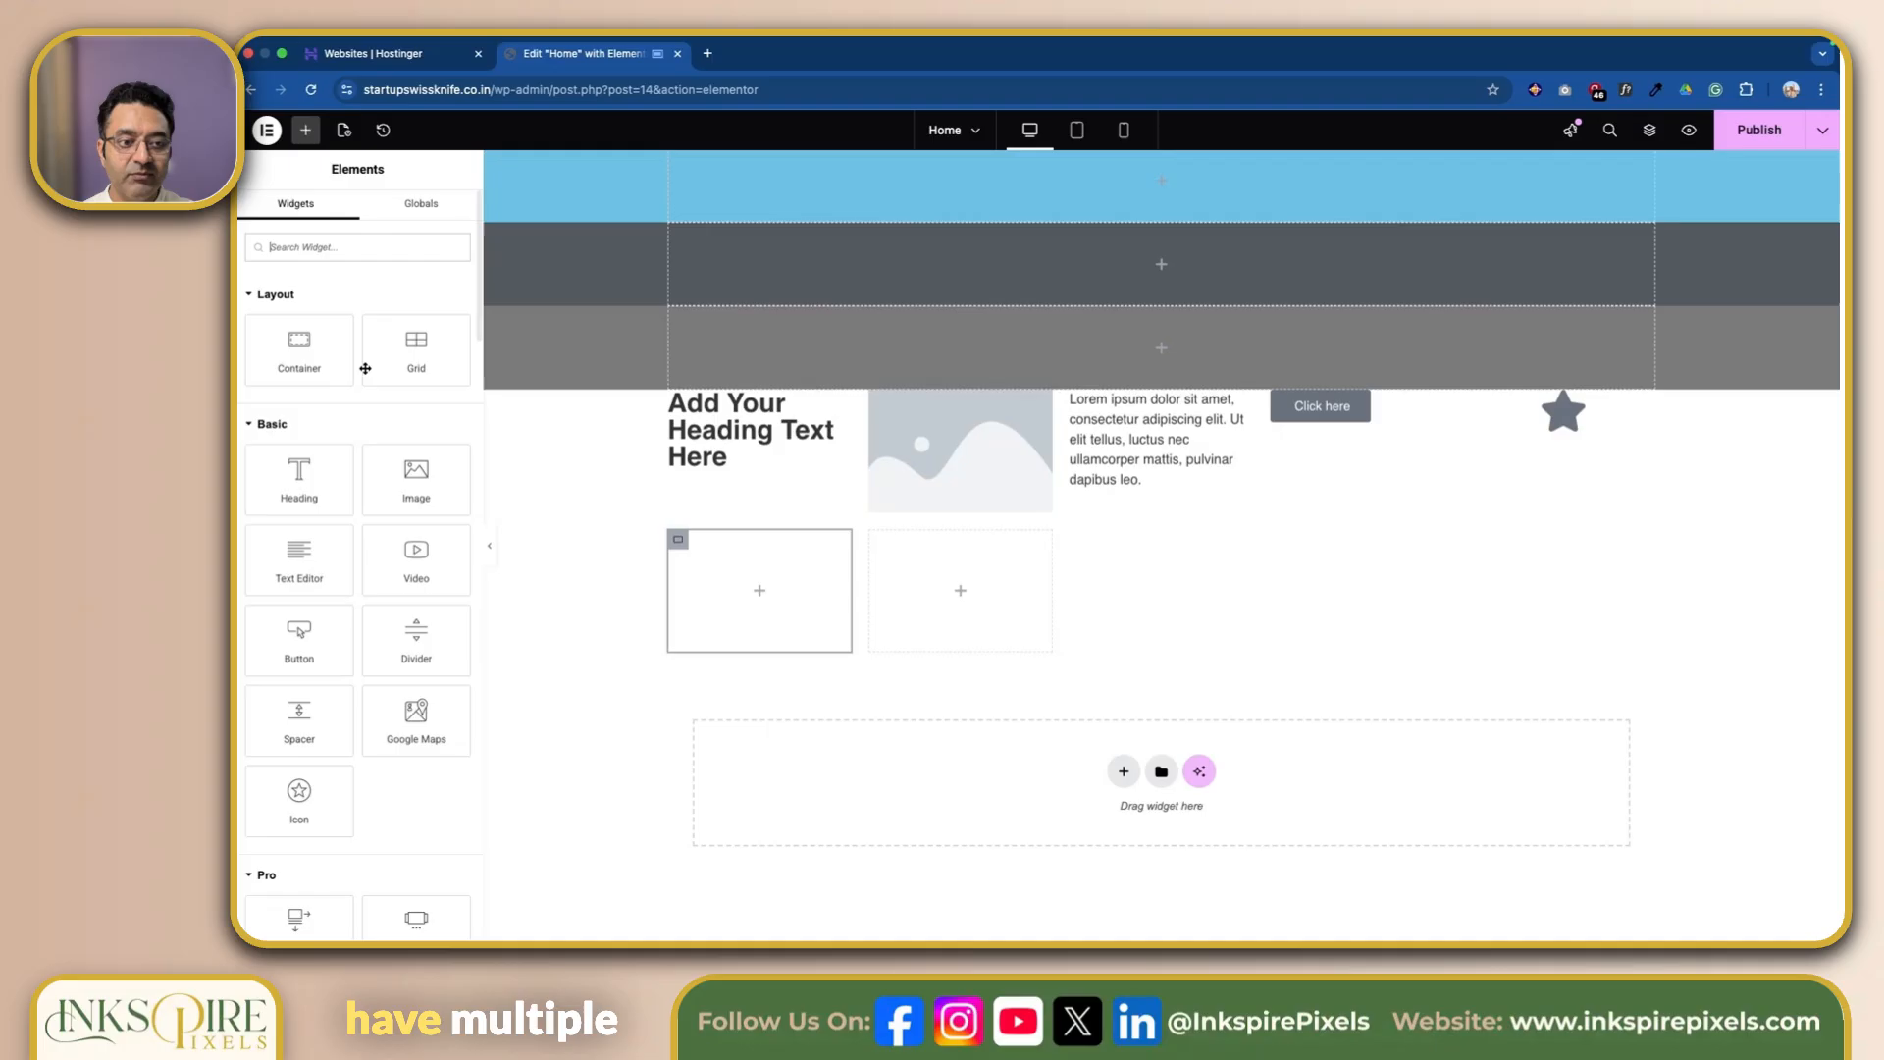
drag(314, 476, 758, 602)
click(305, 130)
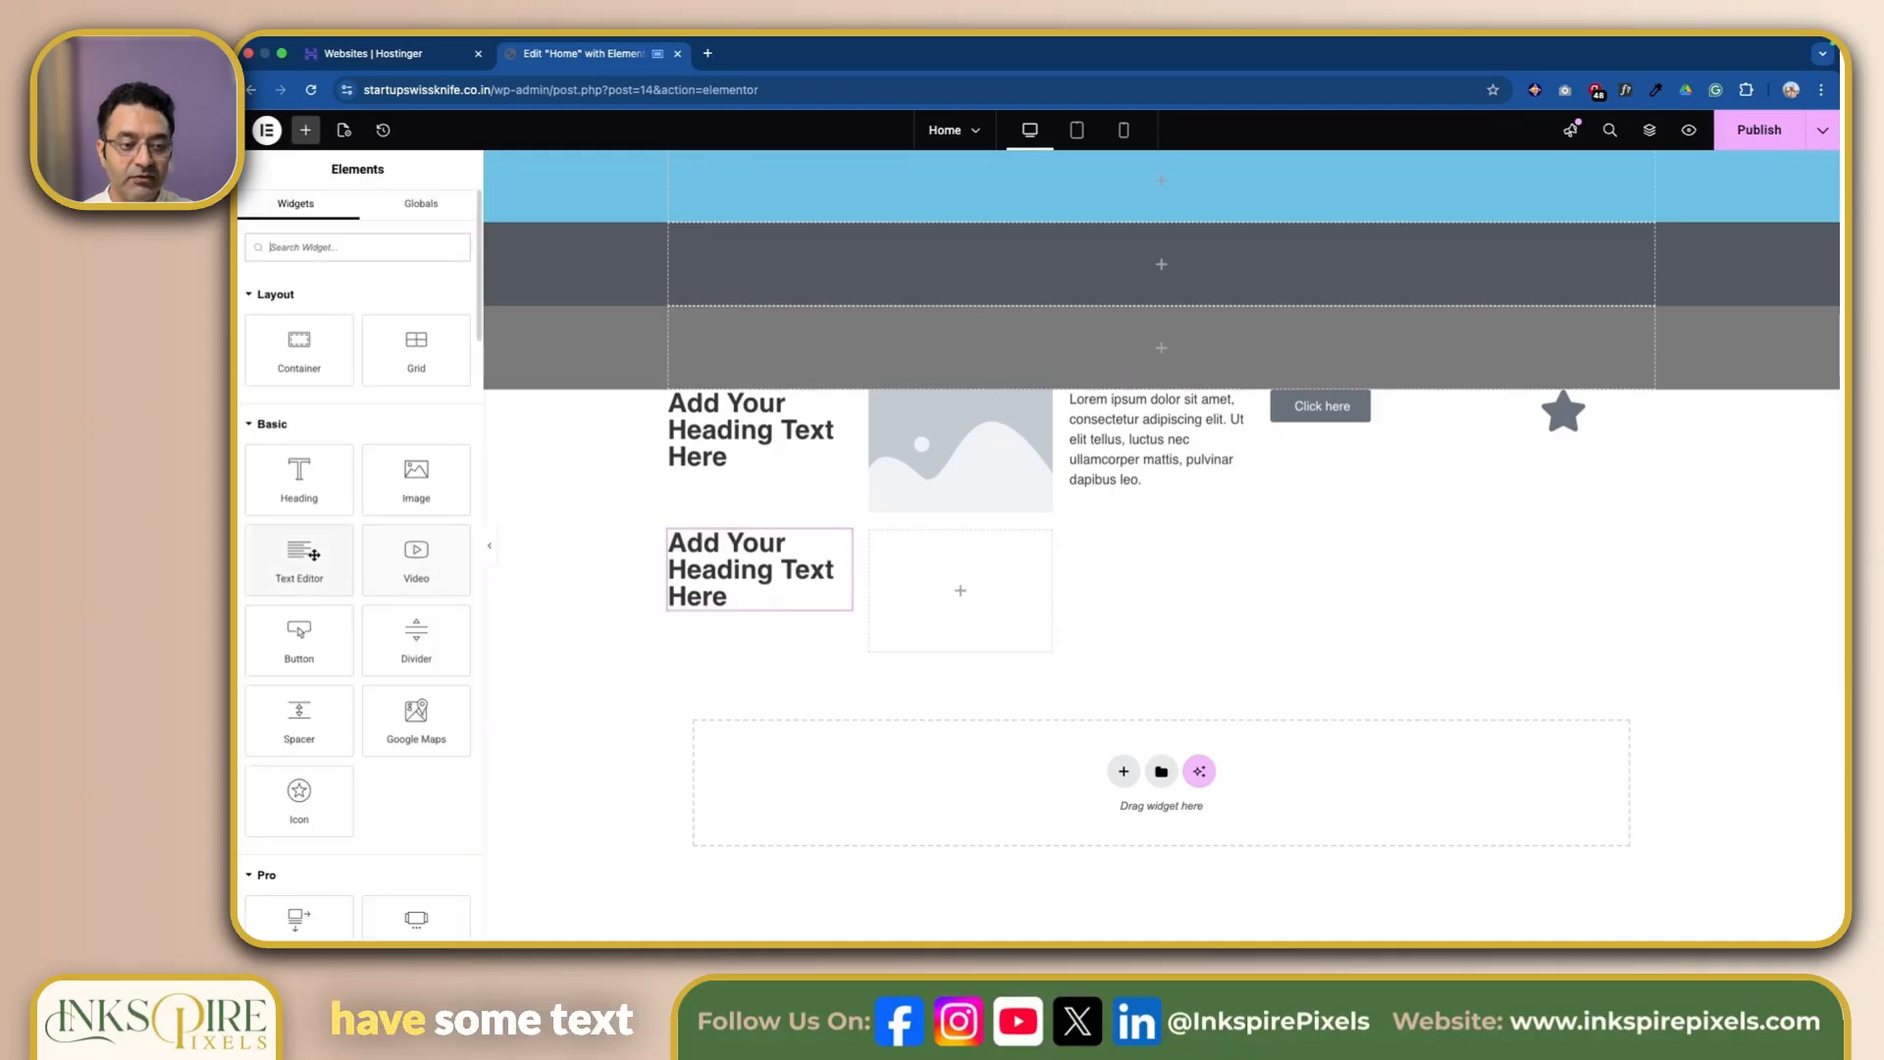
drag(299, 555, 749, 617)
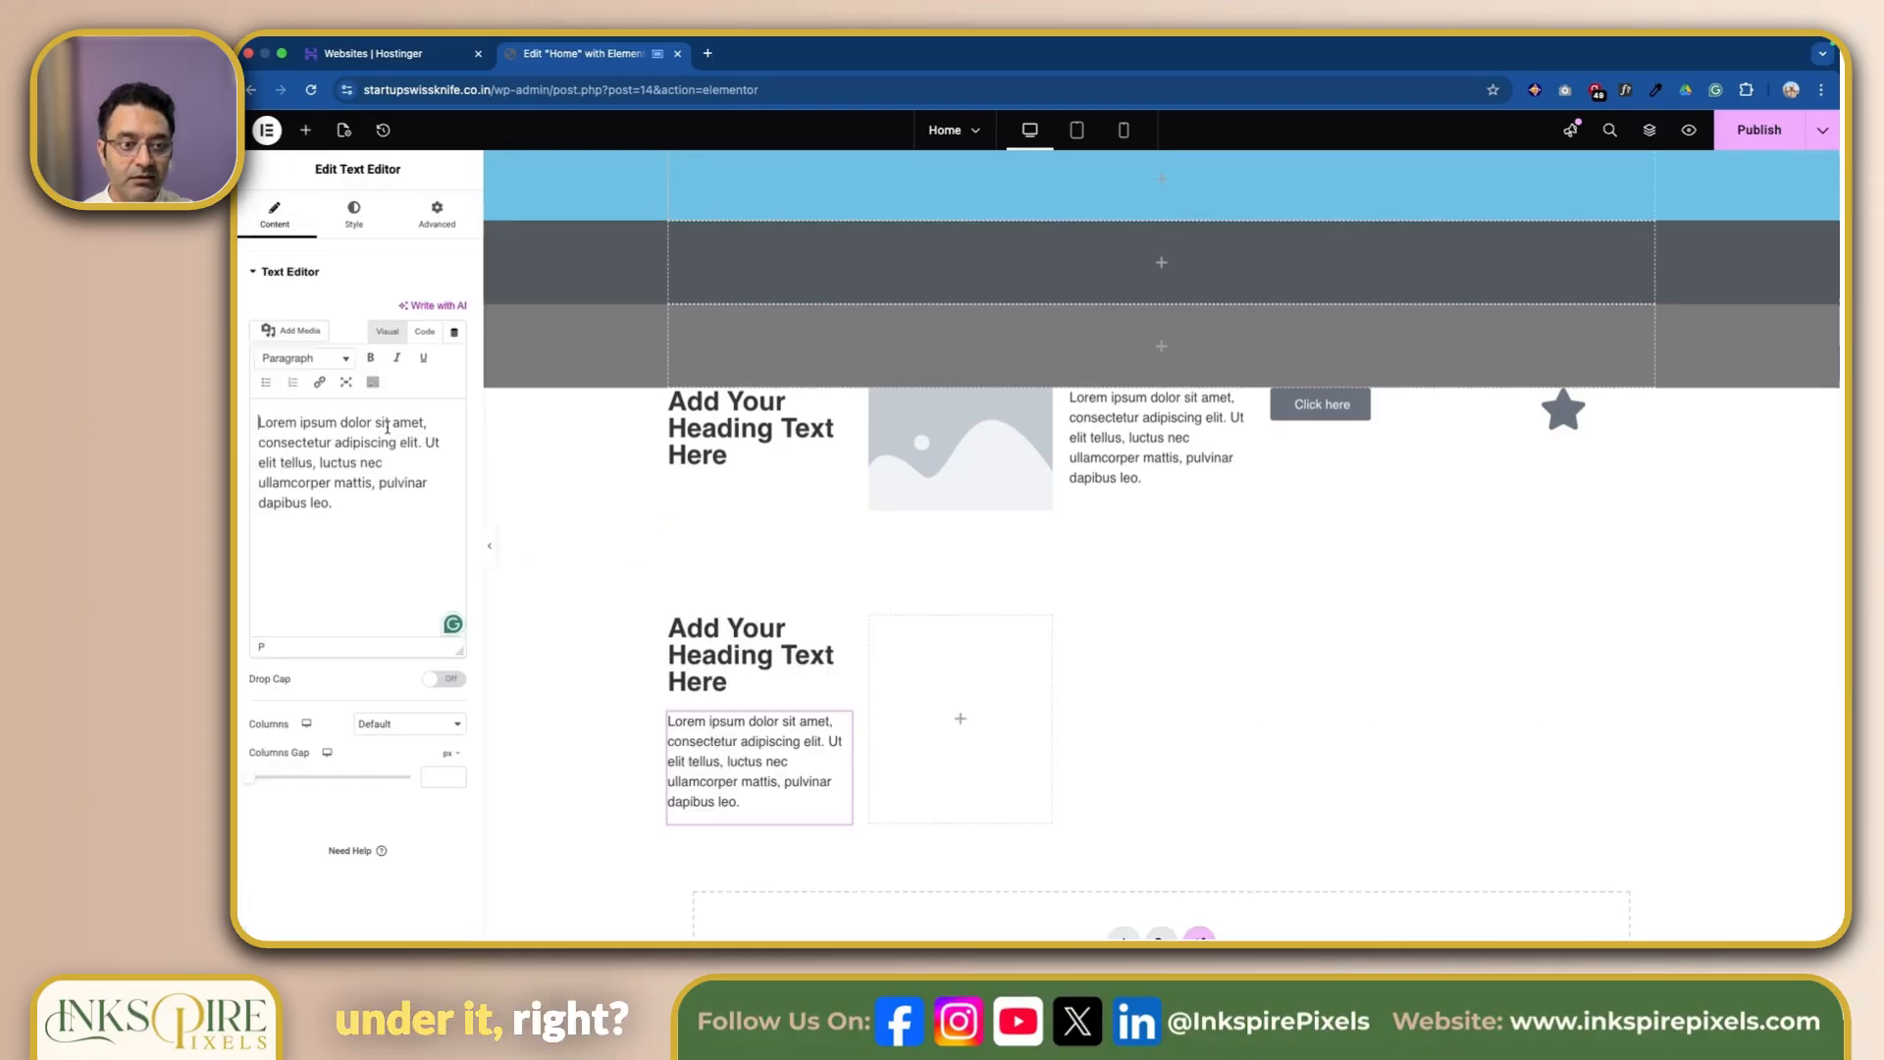
click(305, 130)
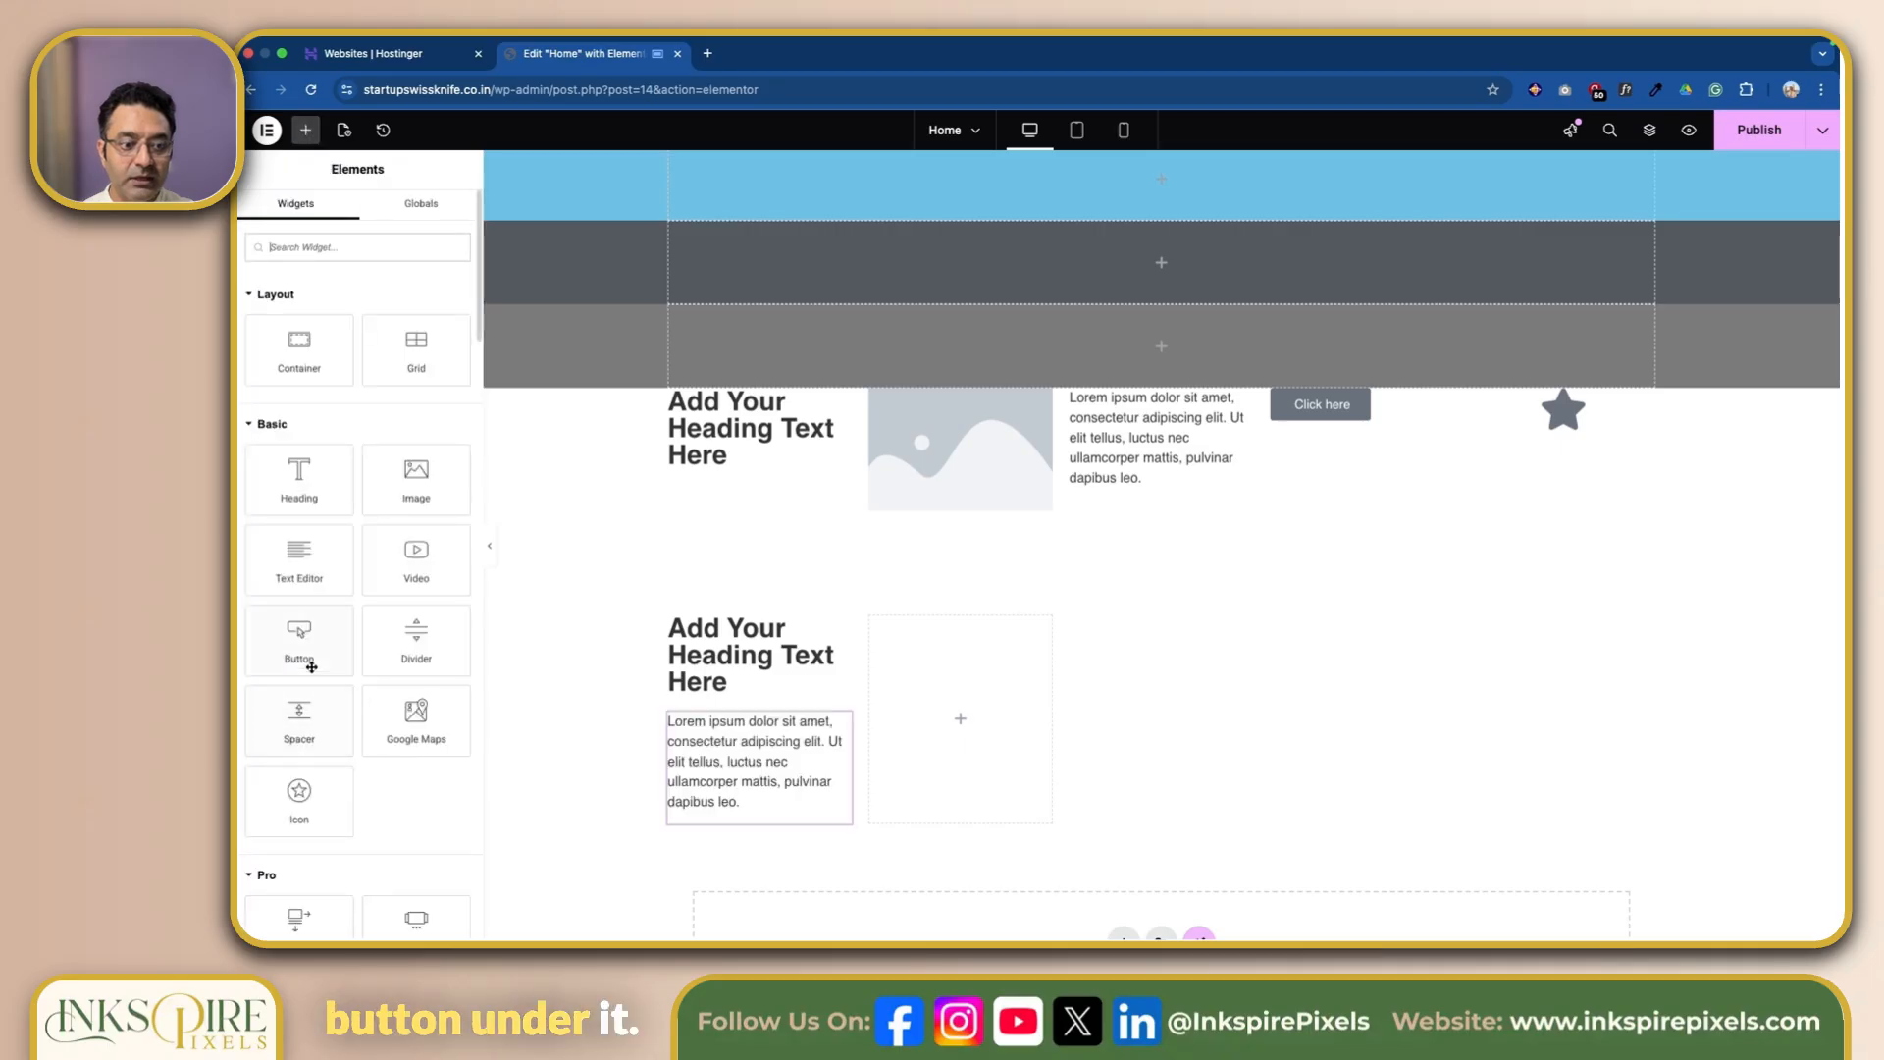
drag(307, 660, 751, 844)
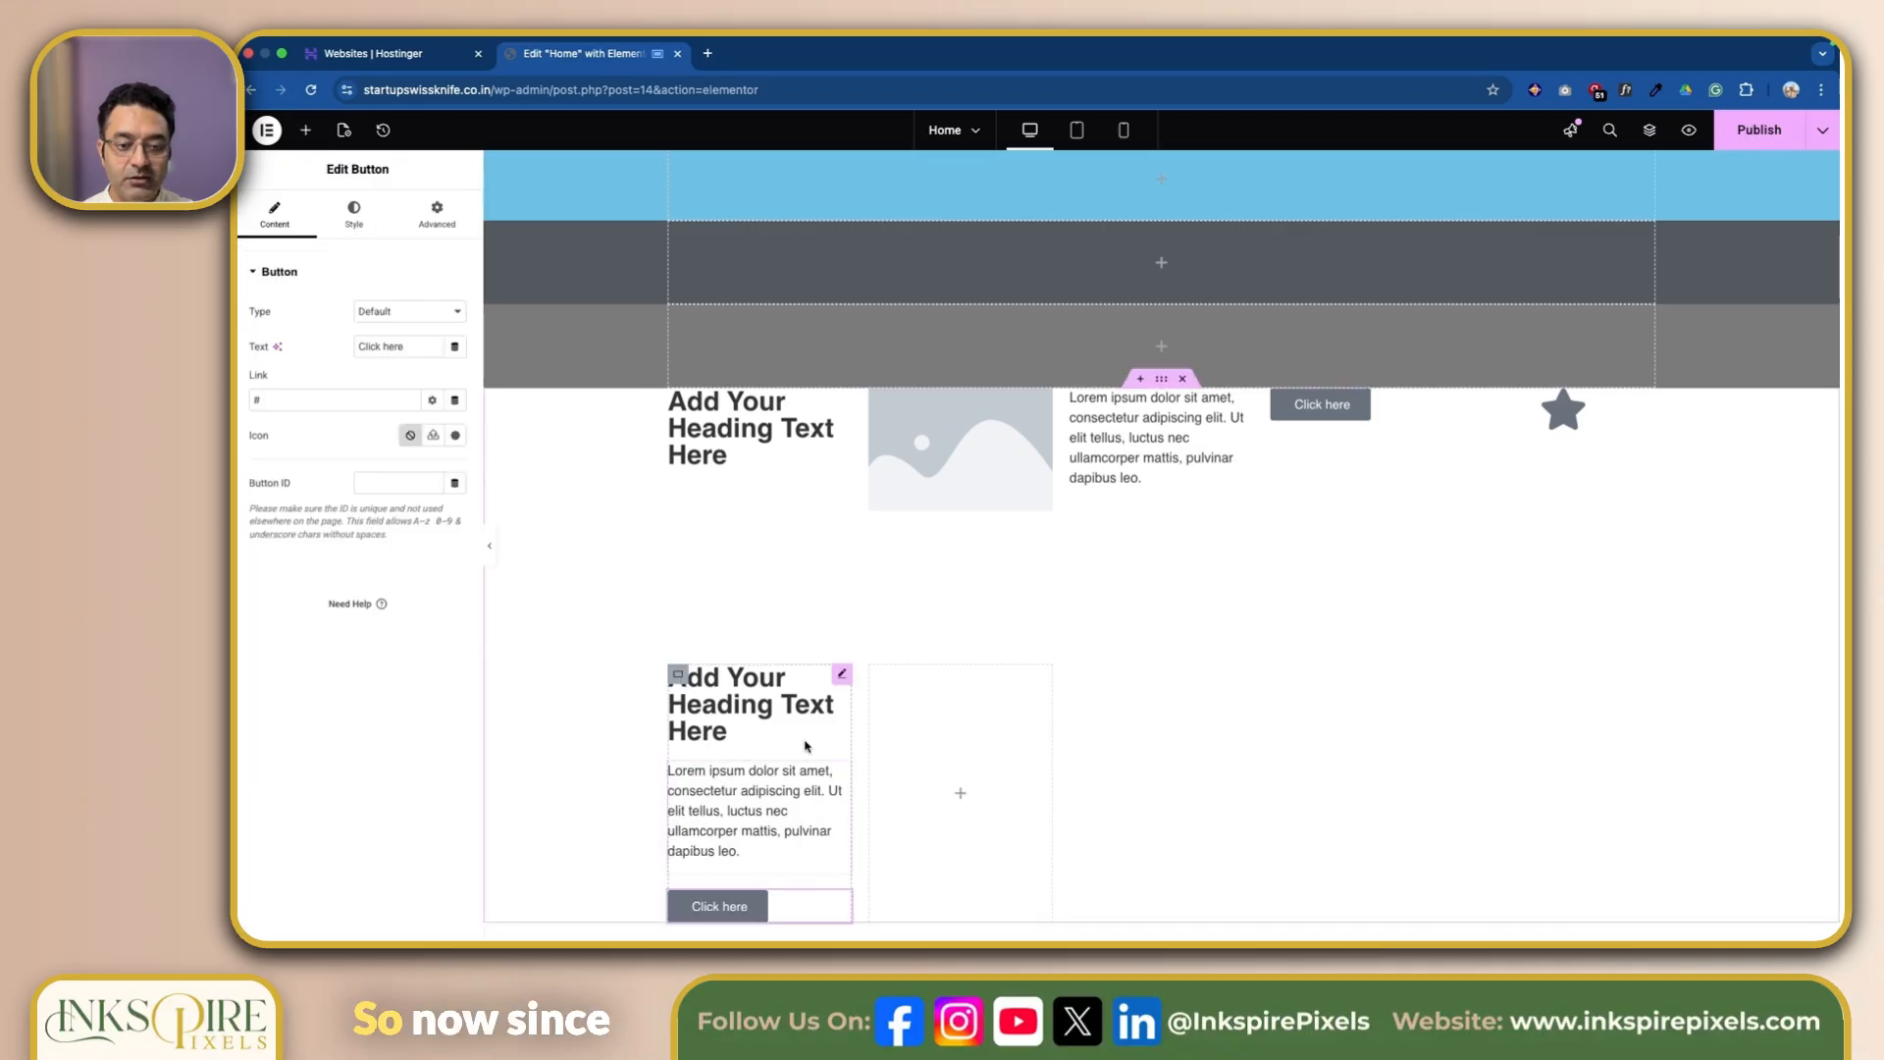
Review the layout settings of the container nested in the grid's second row.
click(678, 676)
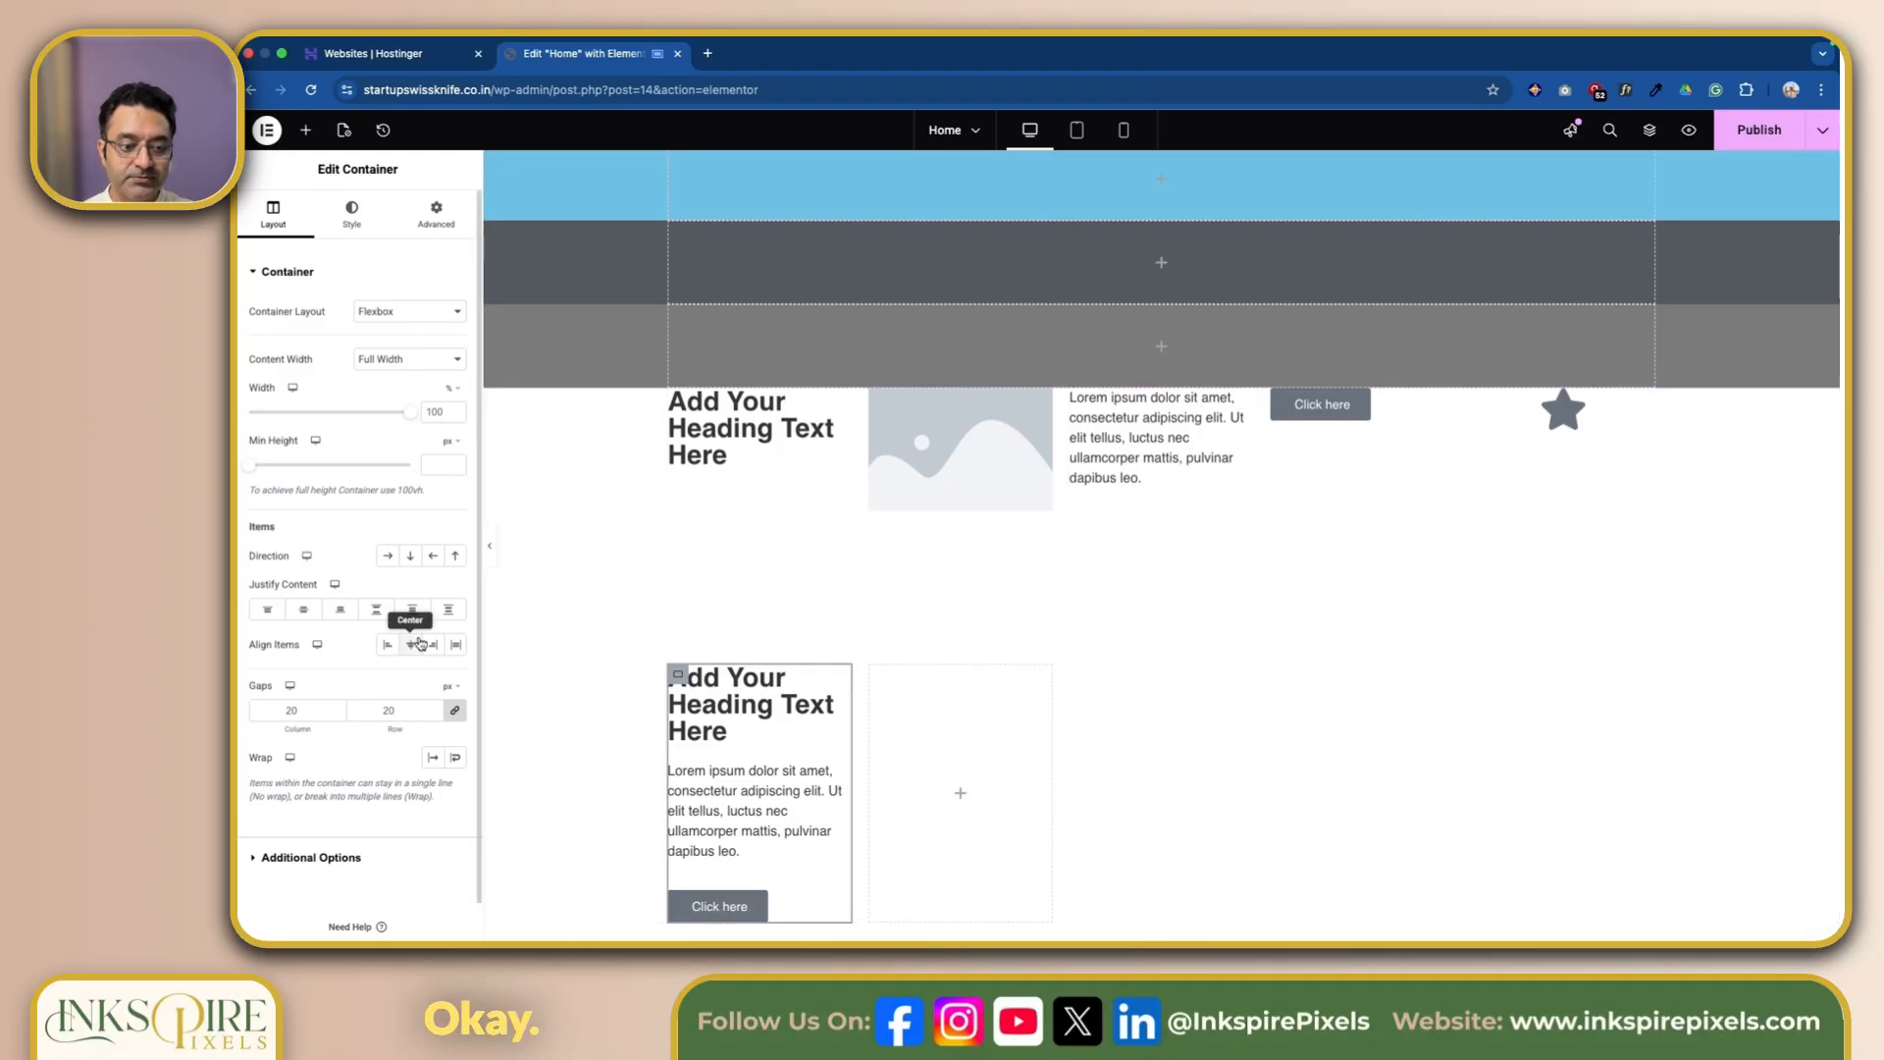
scroll(412, 644, down, 1)
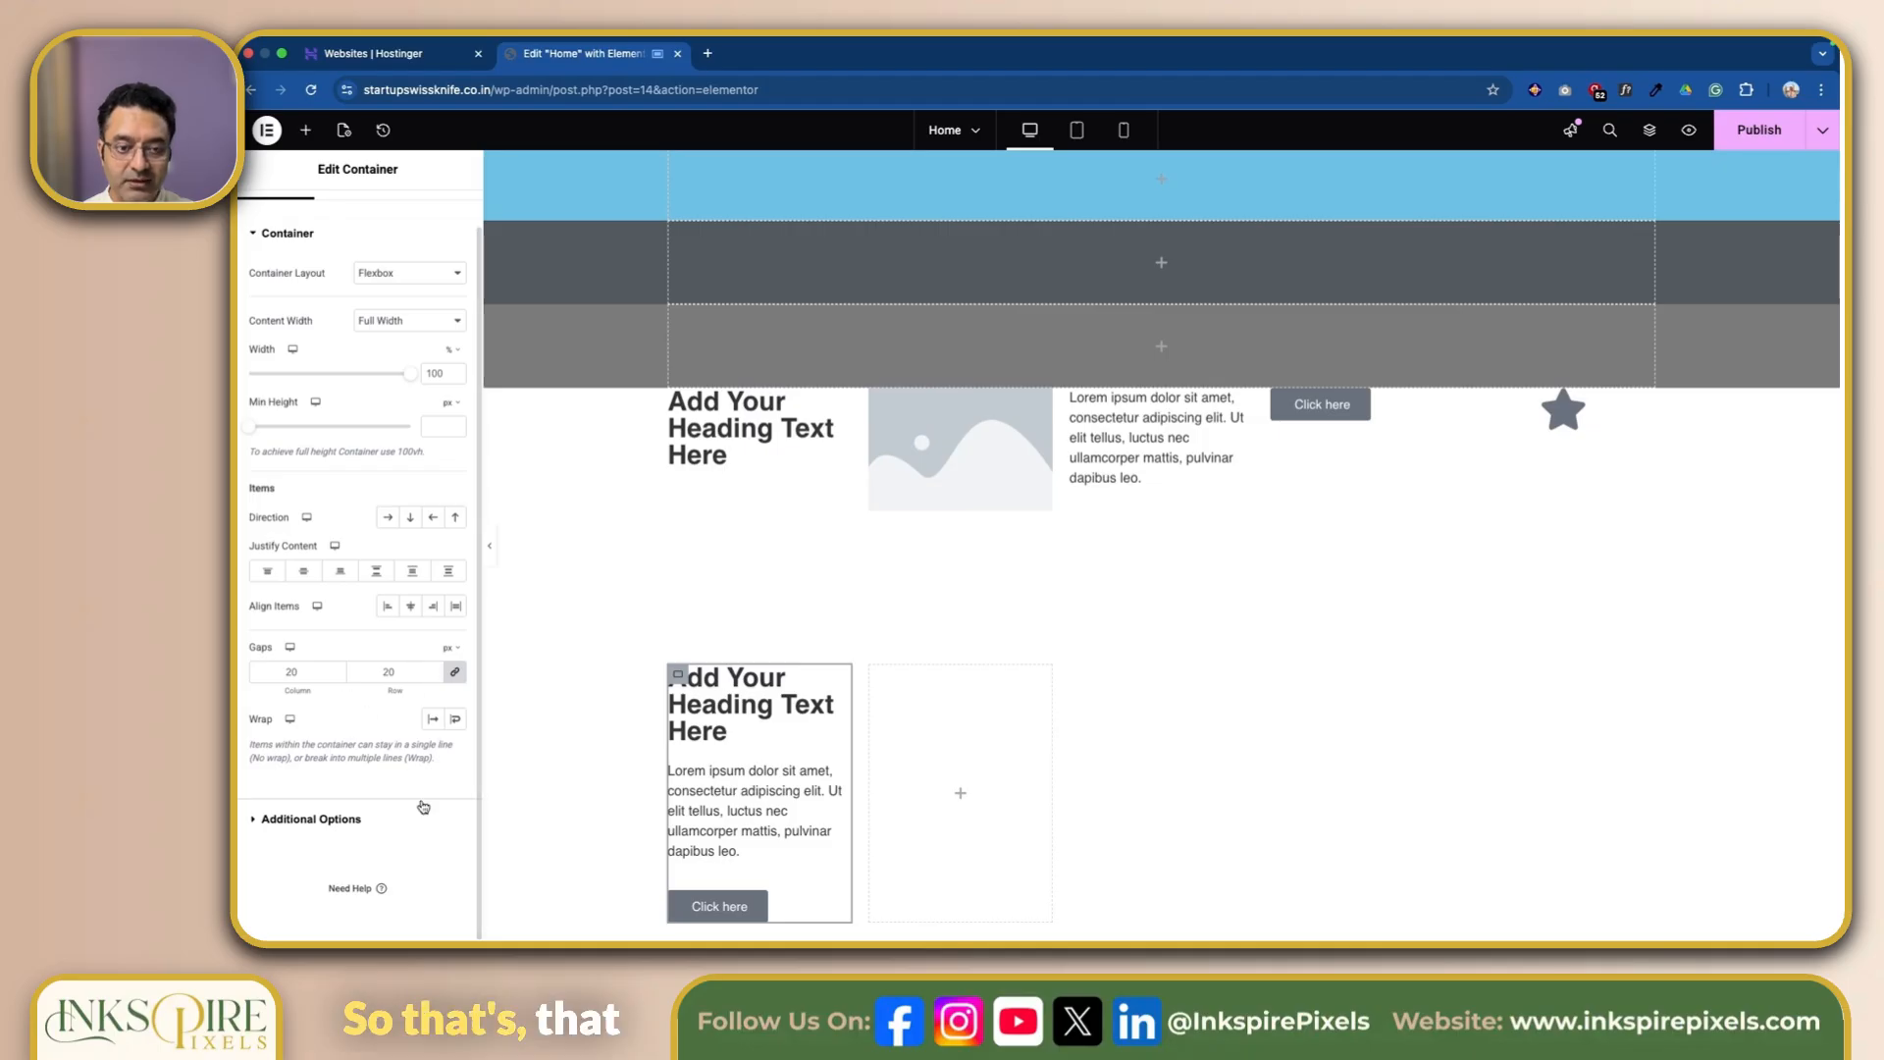
scroll(413, 753, up, 1)
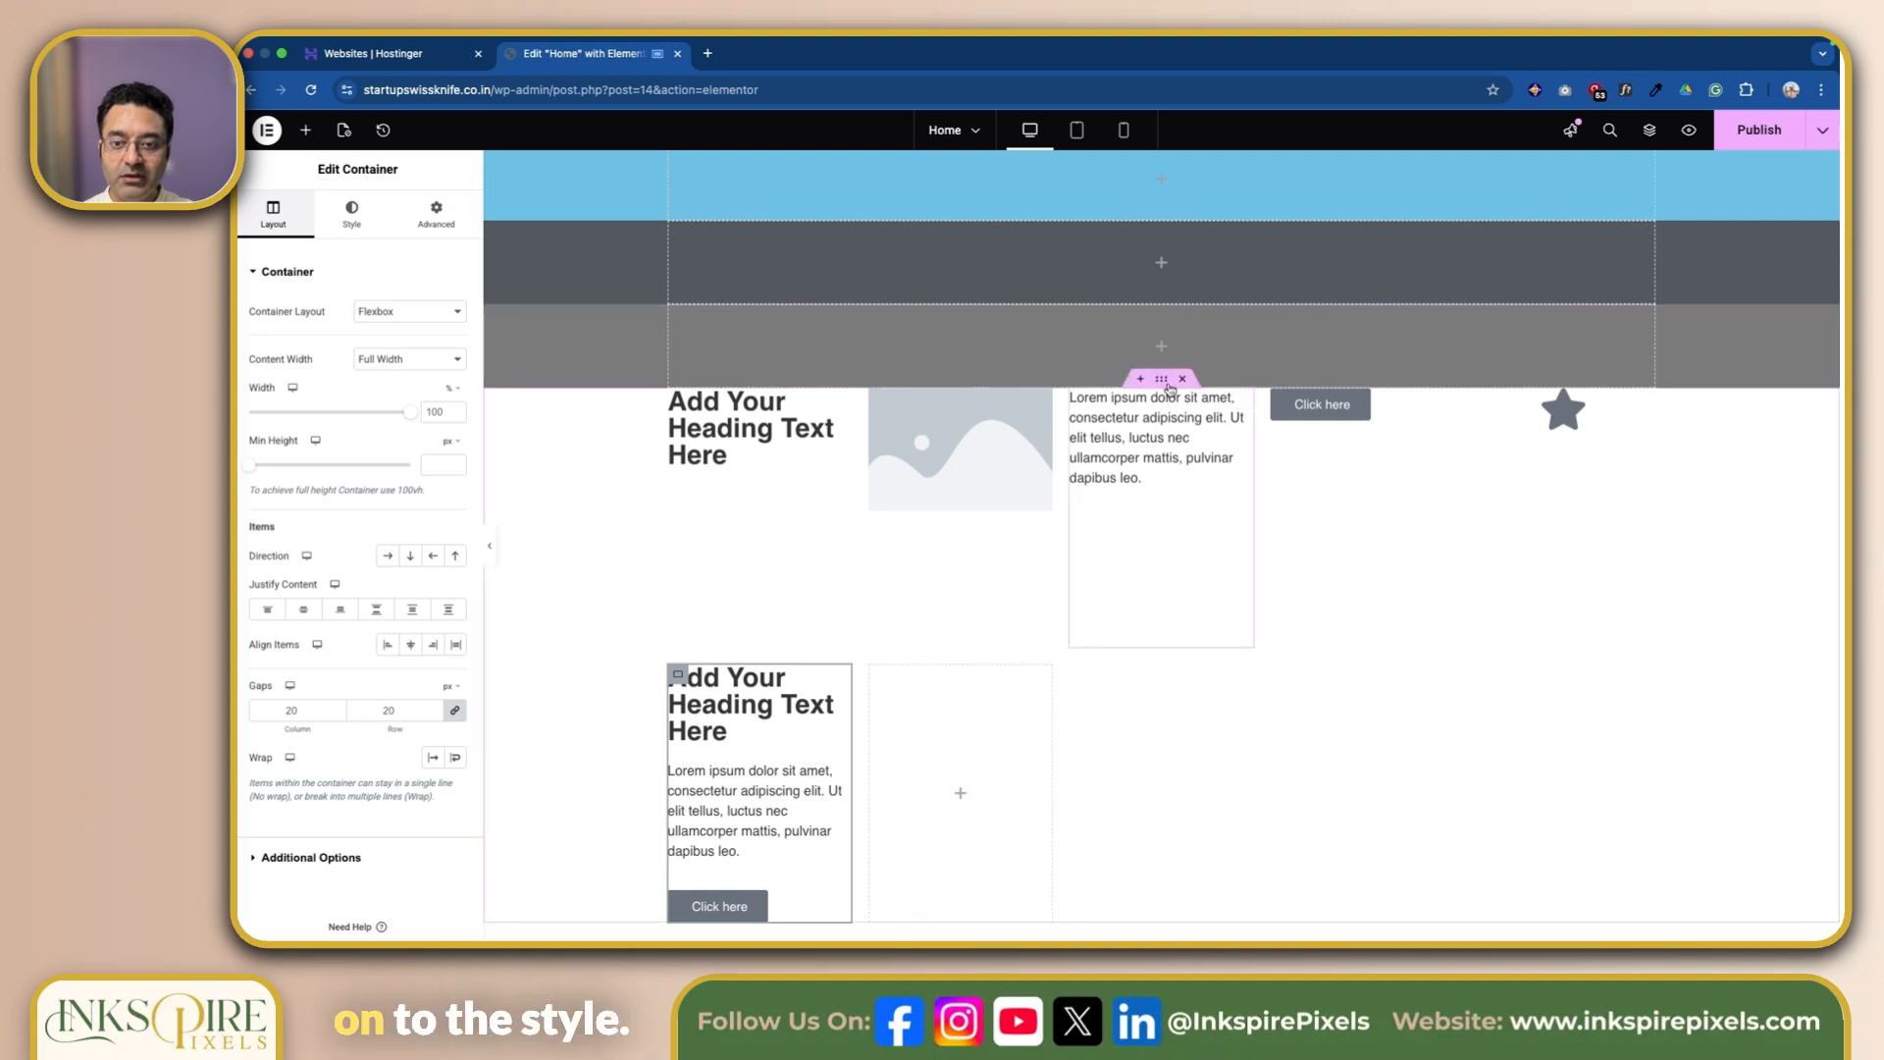
Compare the grid's Classic, Gradient and Video background types, and give it a Classic background in the global Primary color.
click(1161, 379)
click(354, 216)
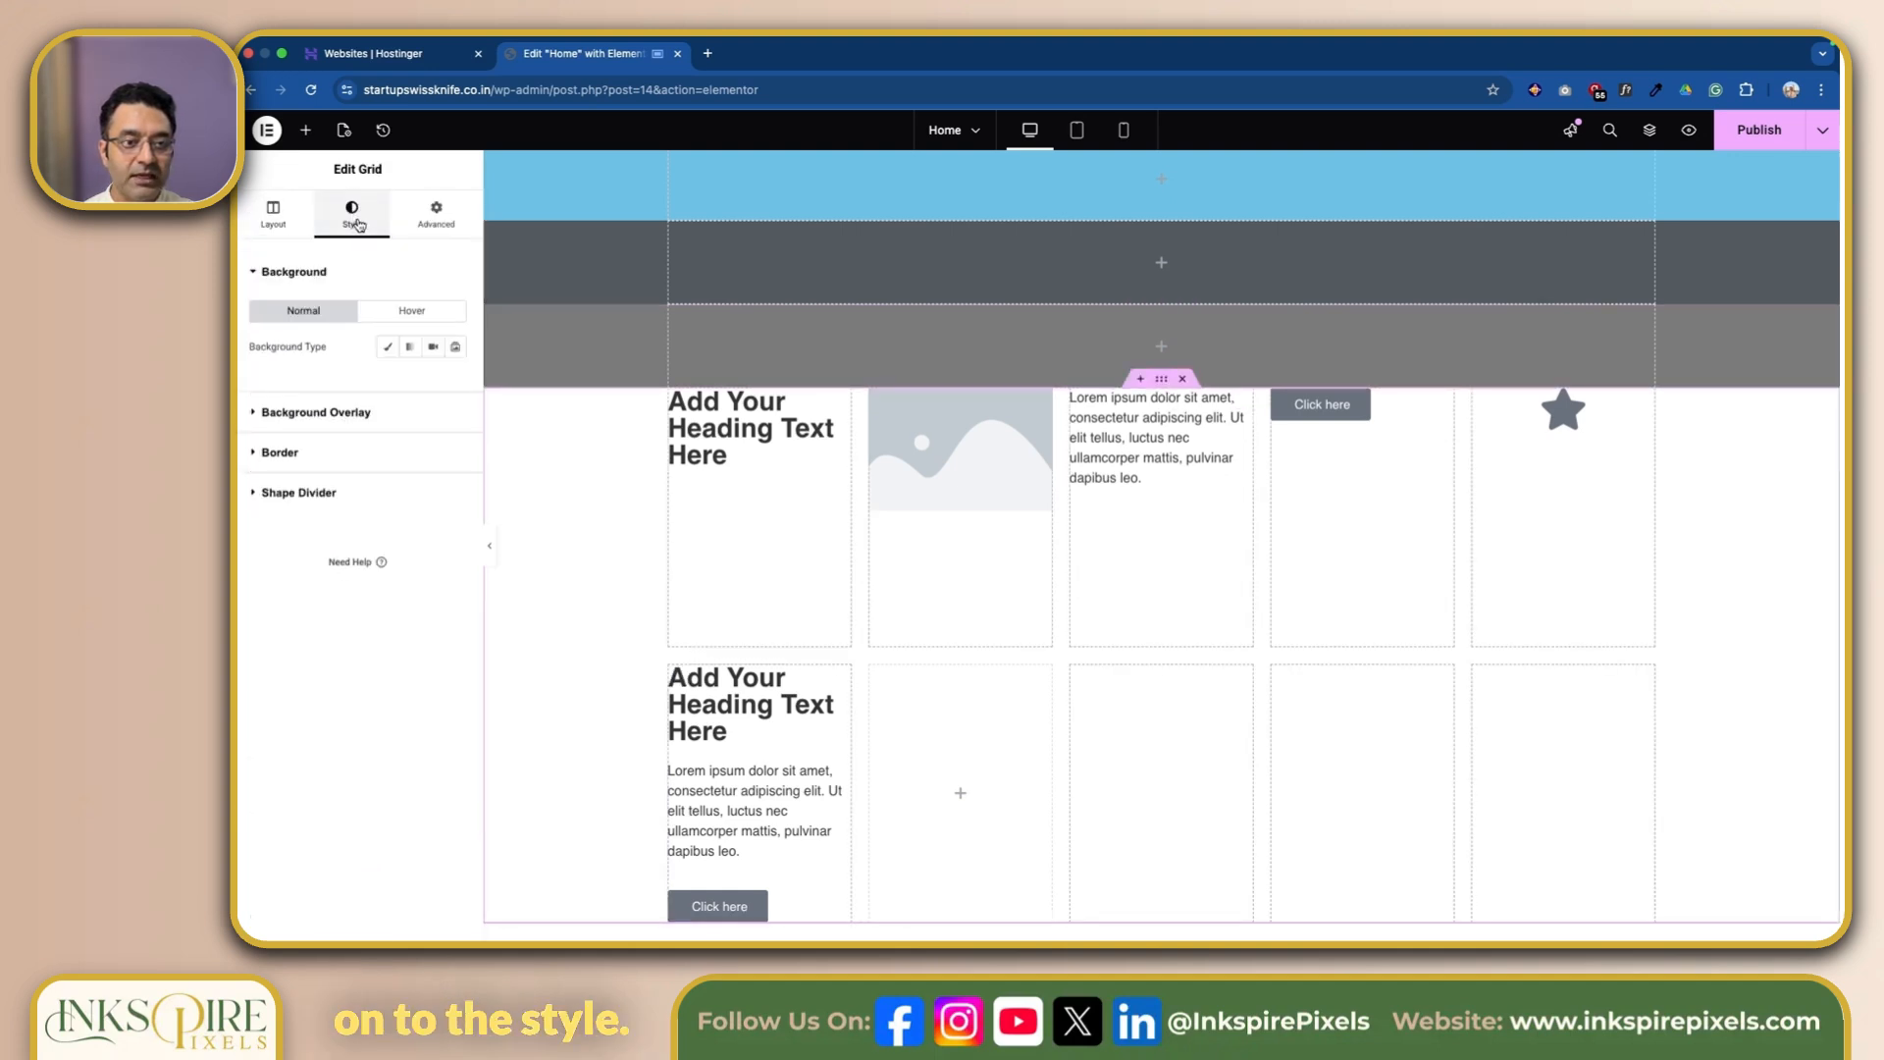
click(387, 346)
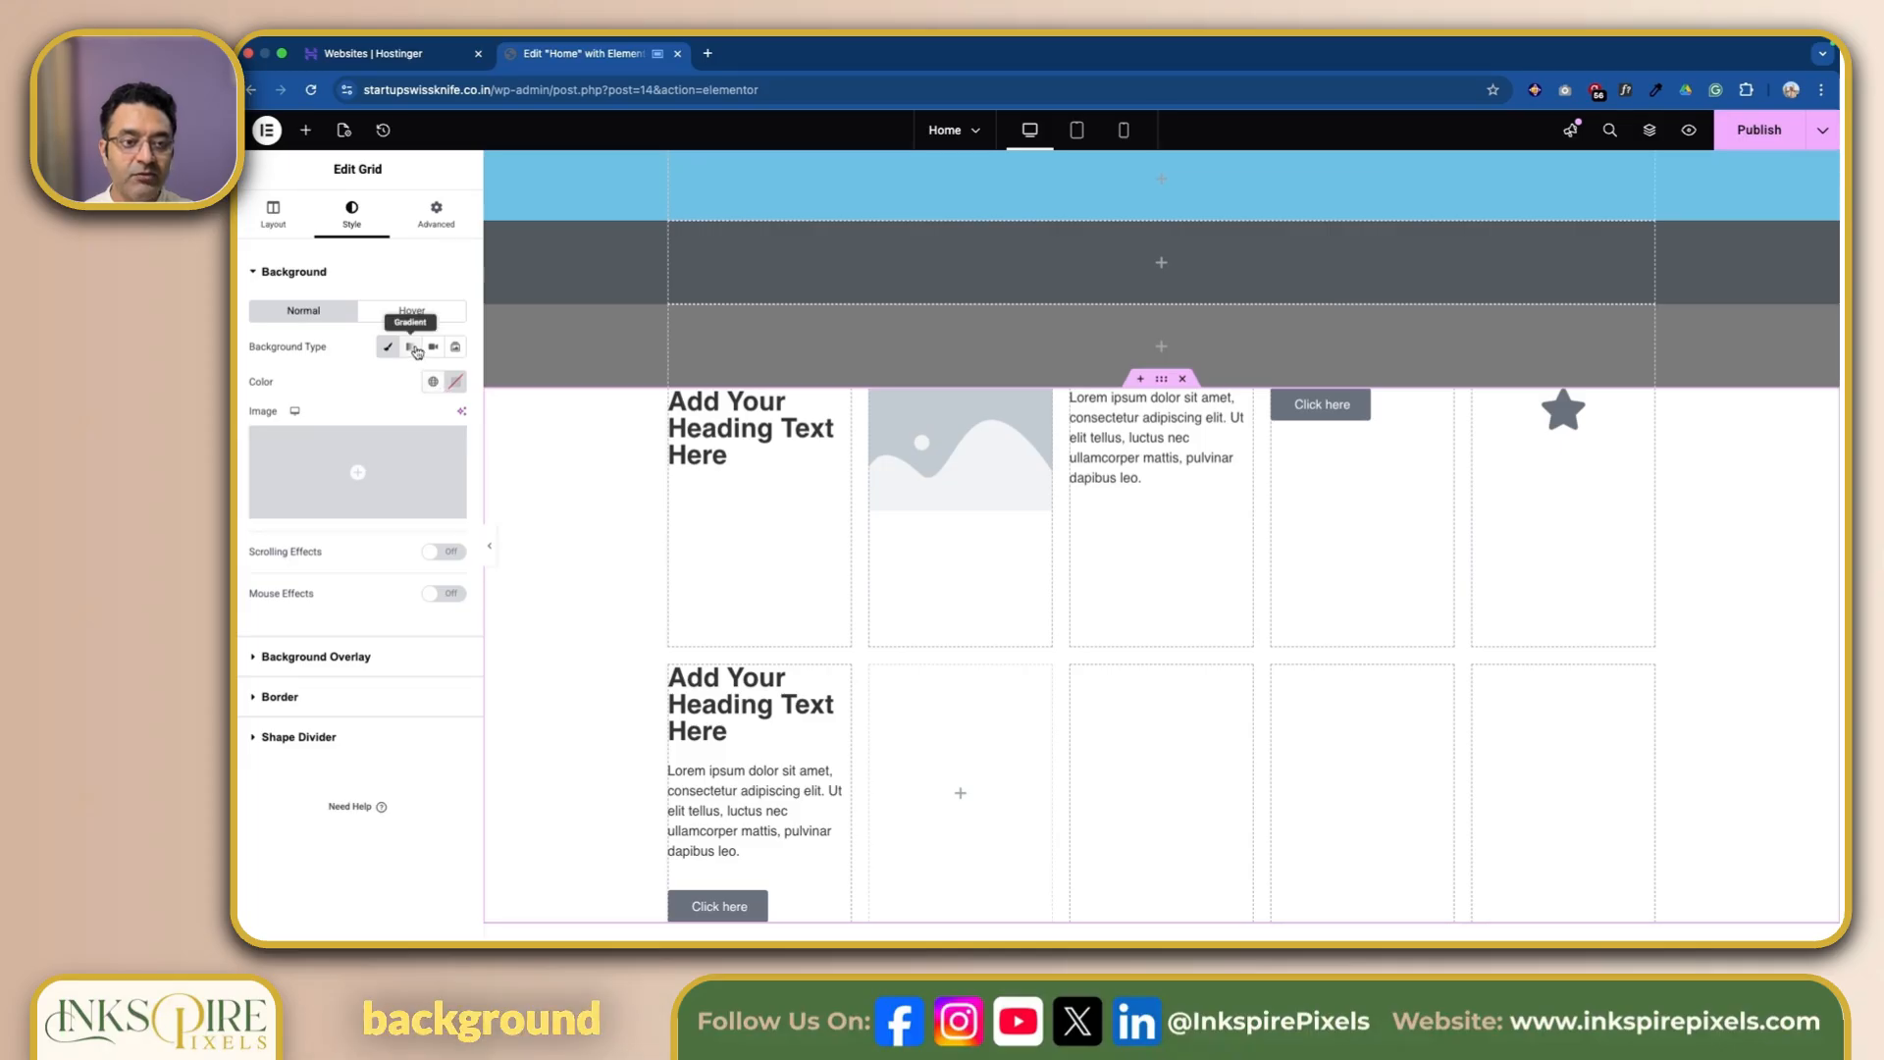
click(412, 348)
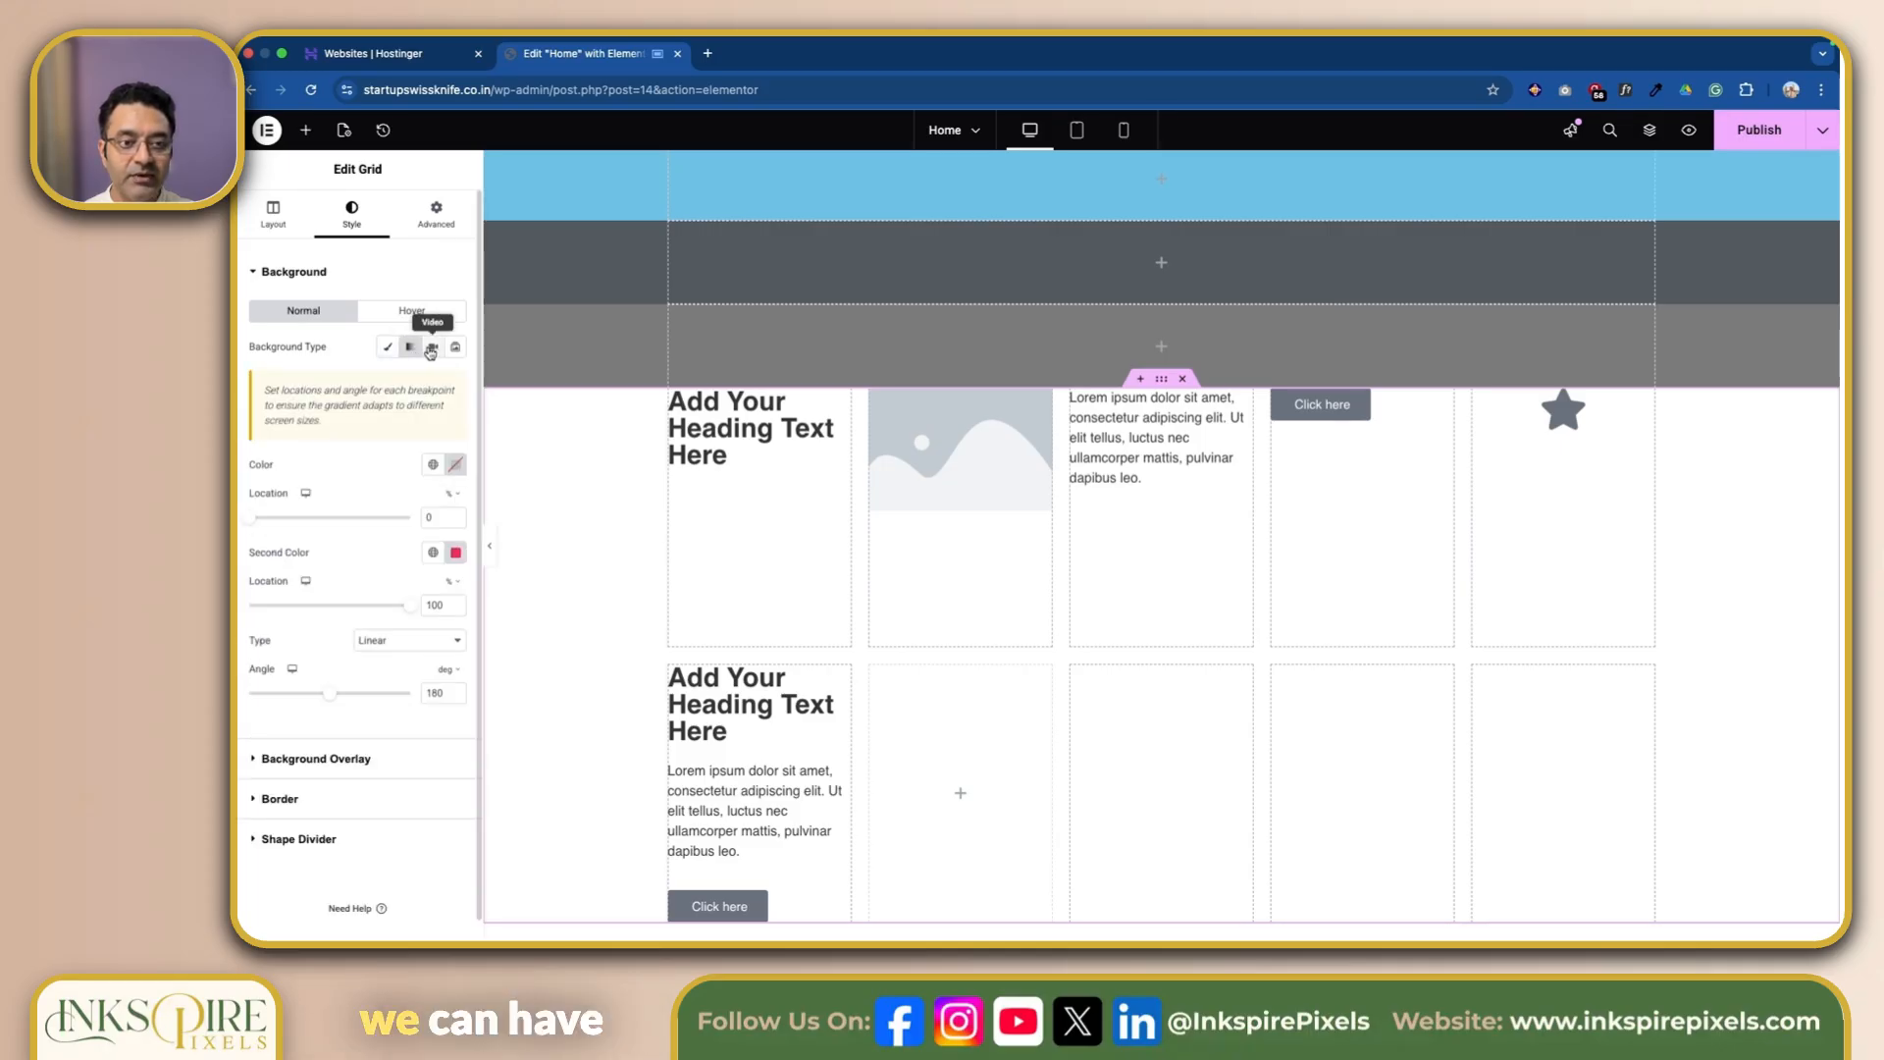
click(433, 347)
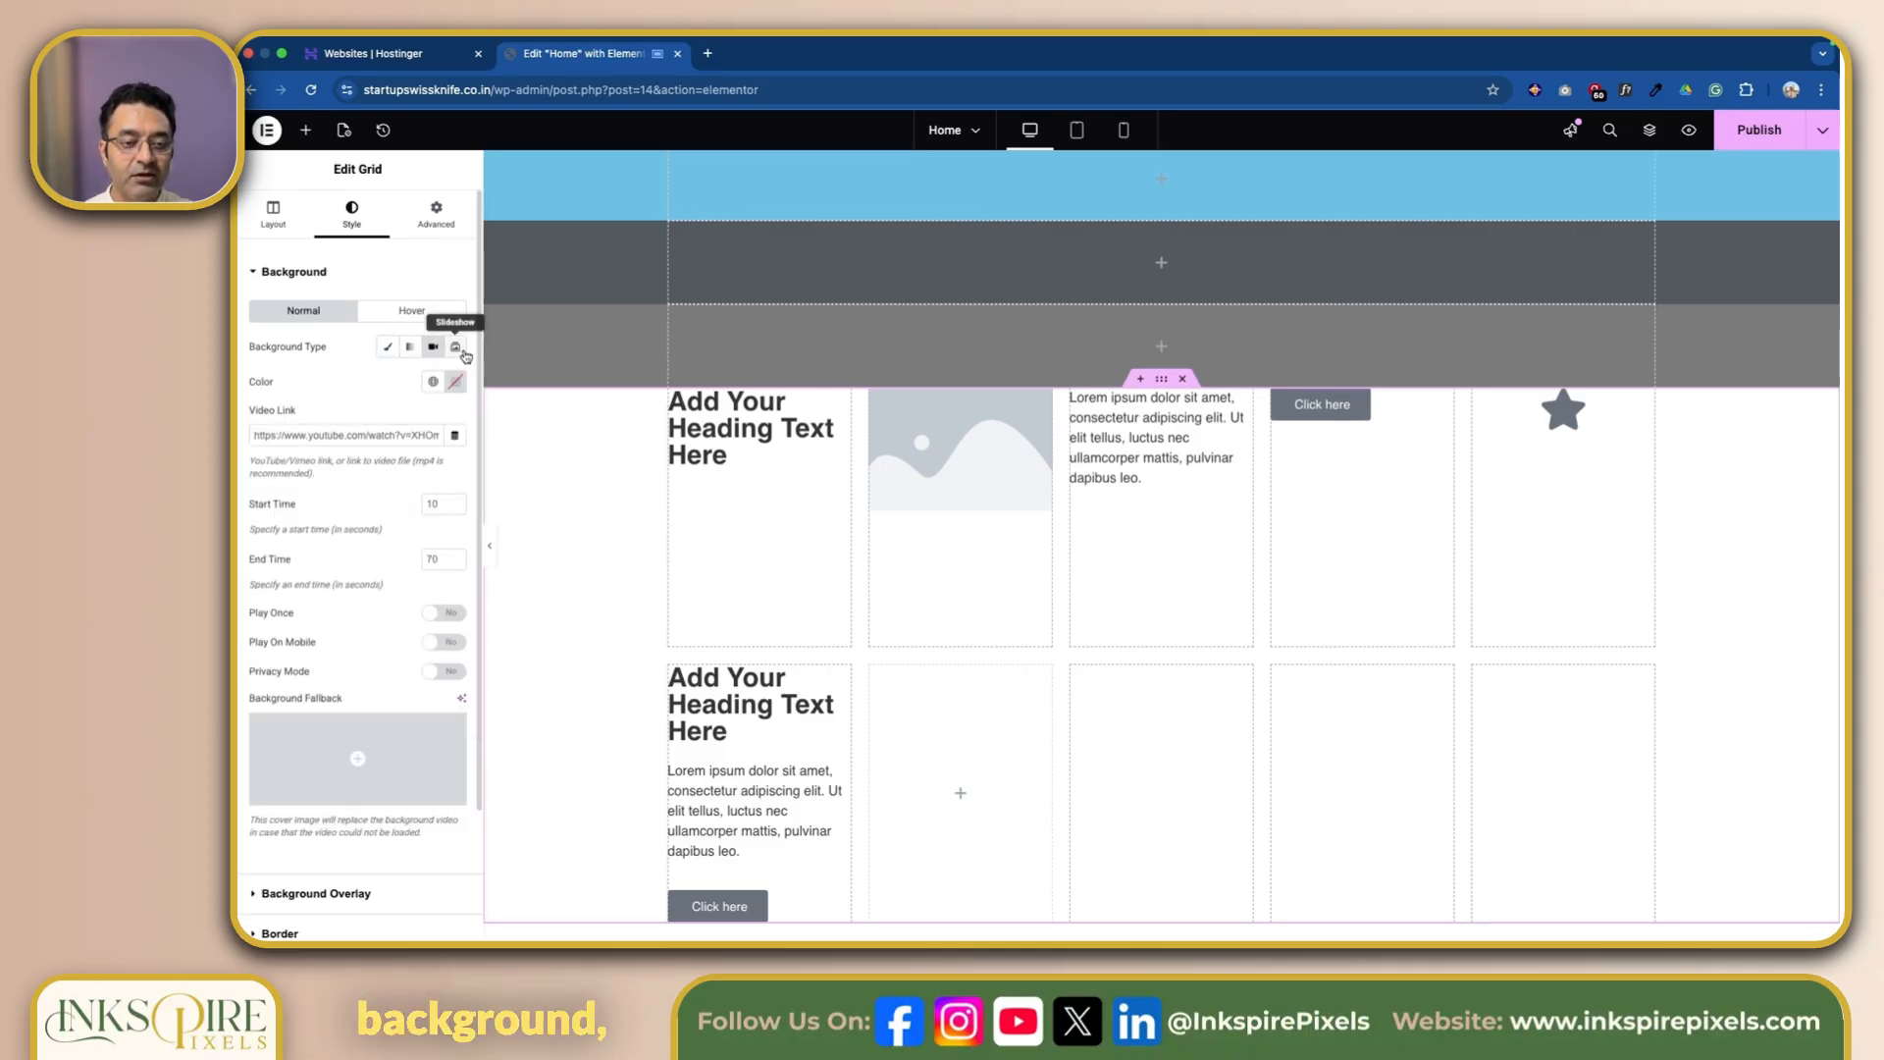
click(390, 348)
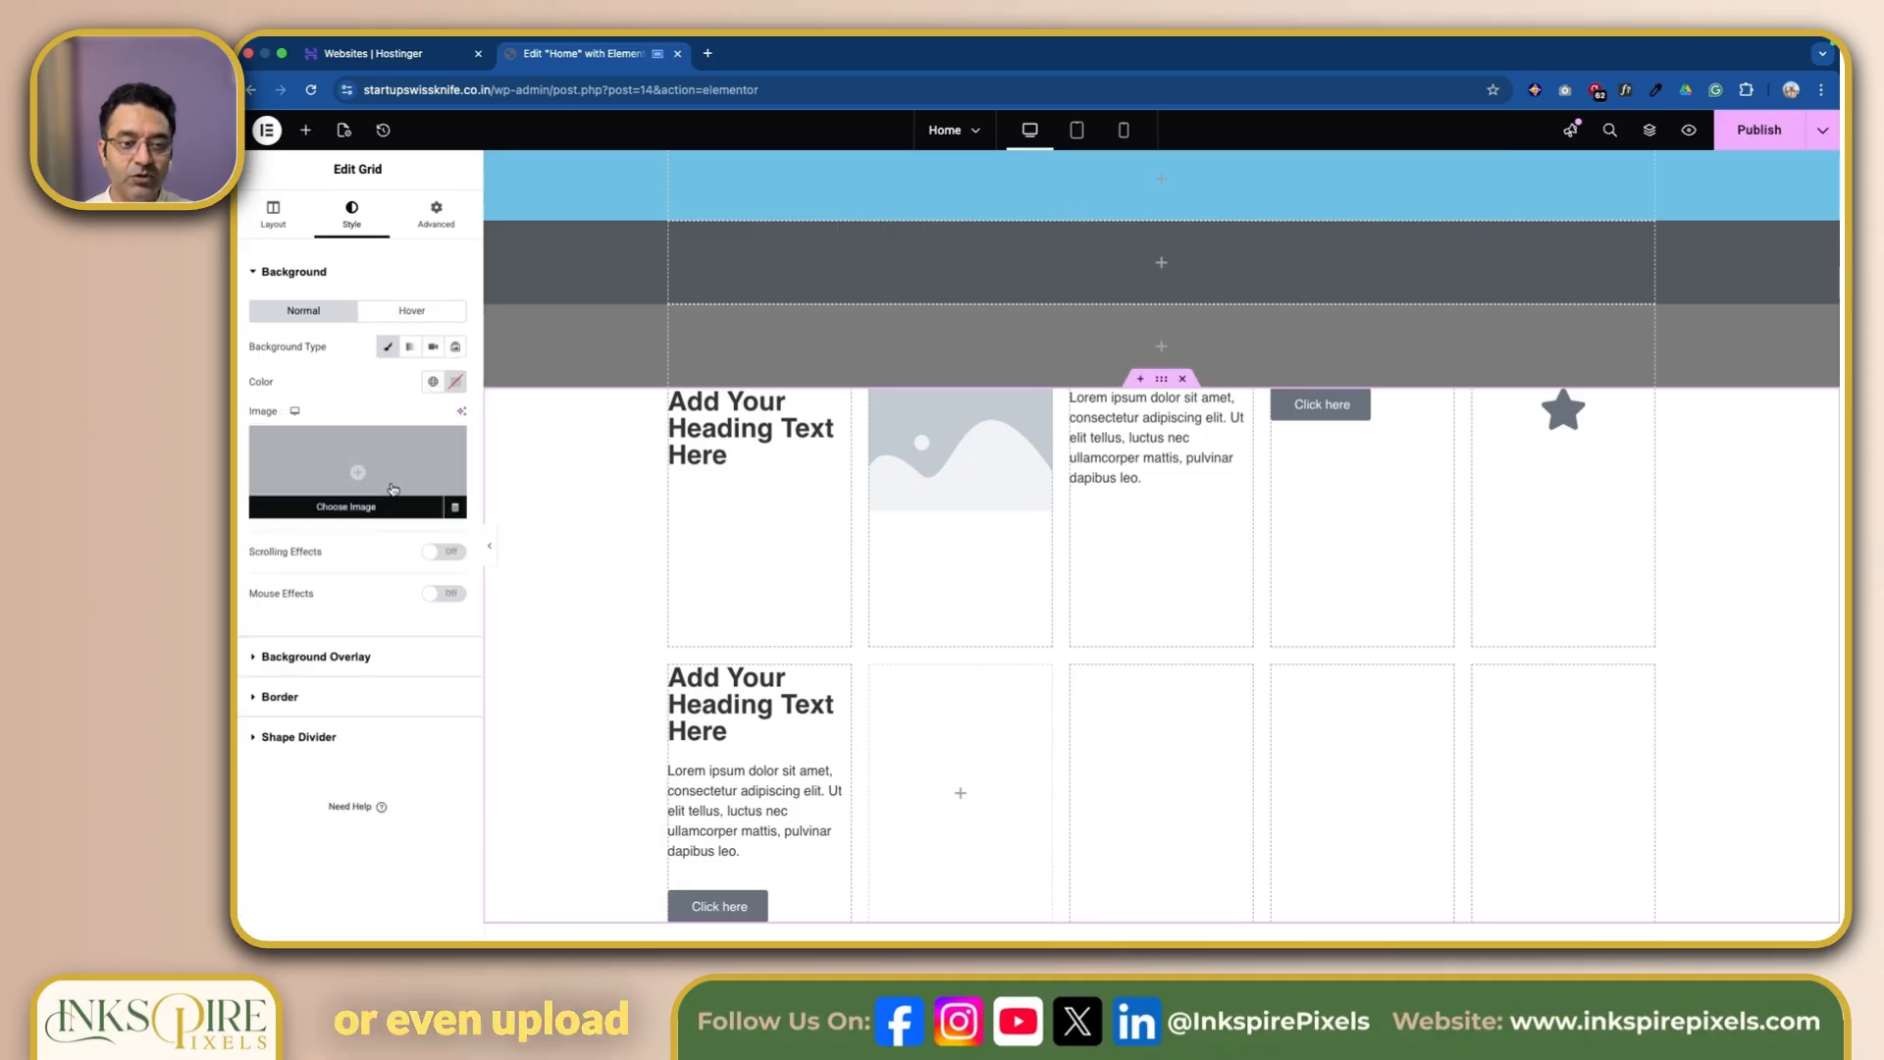
click(432, 382)
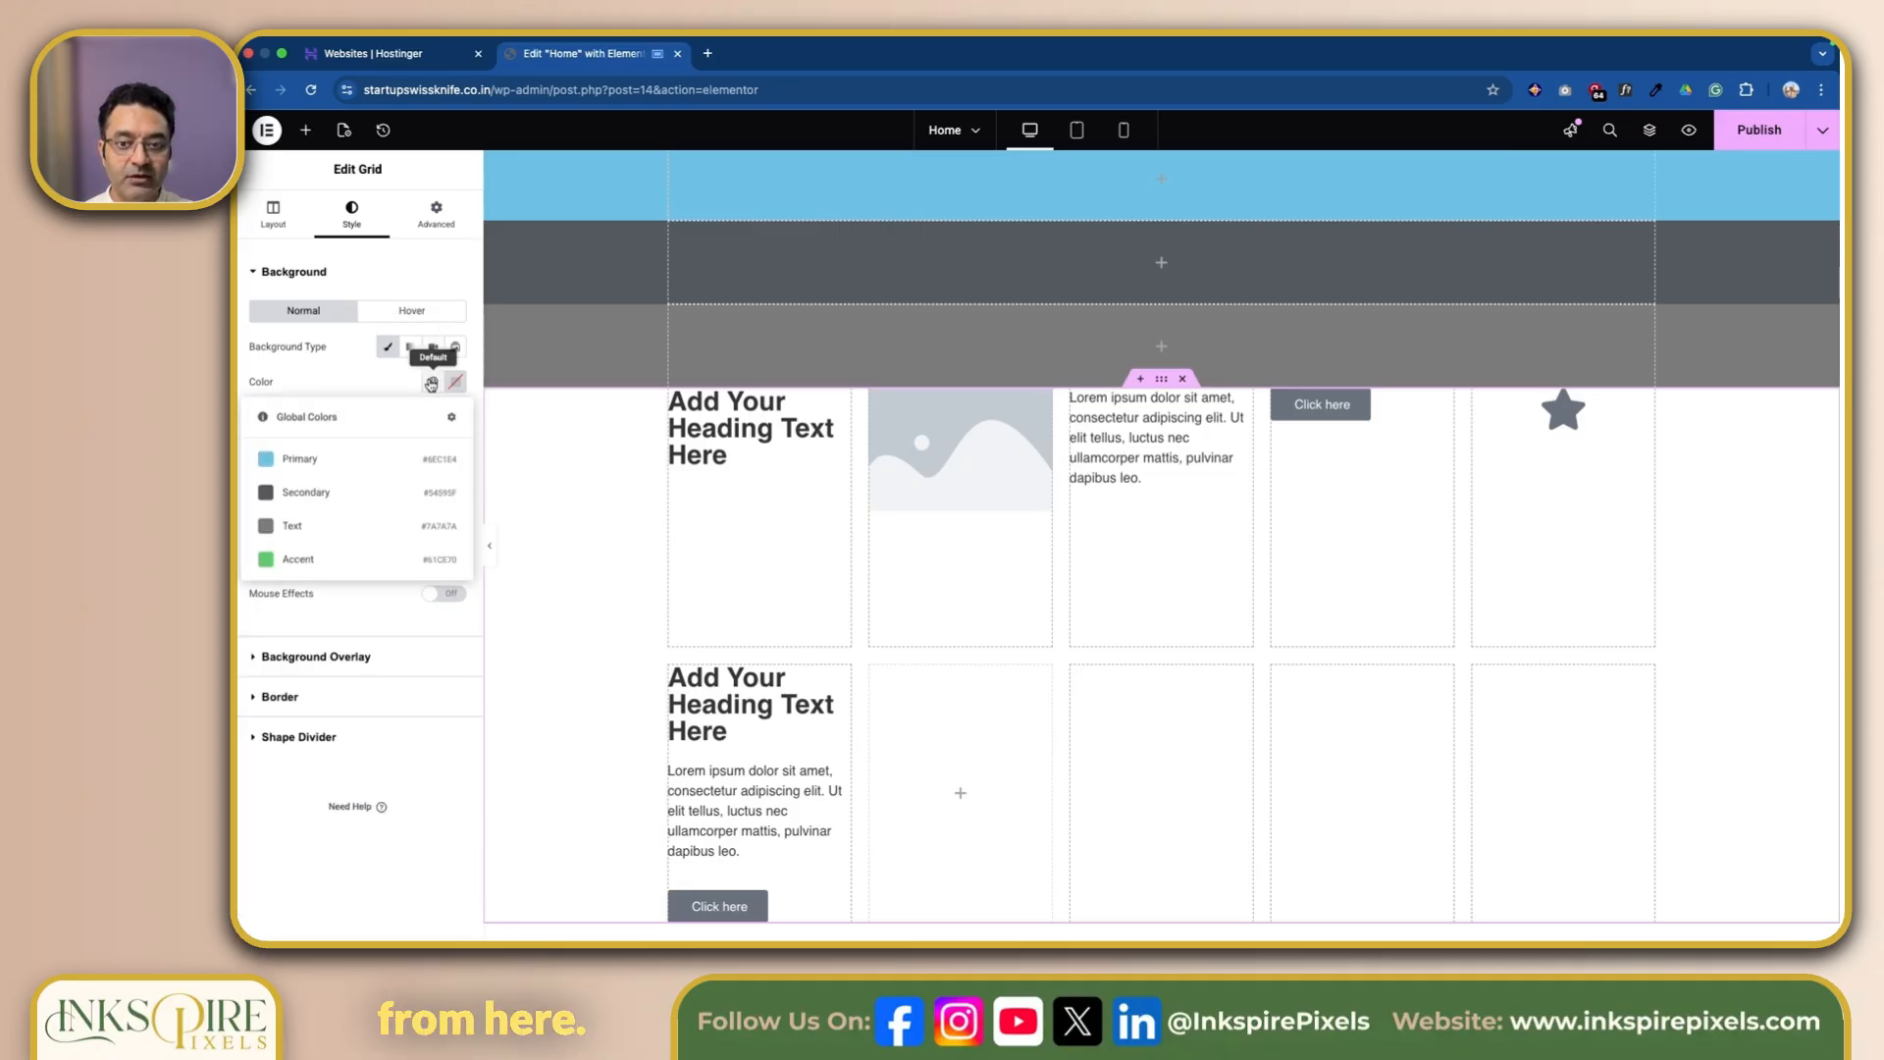
click(350, 460)
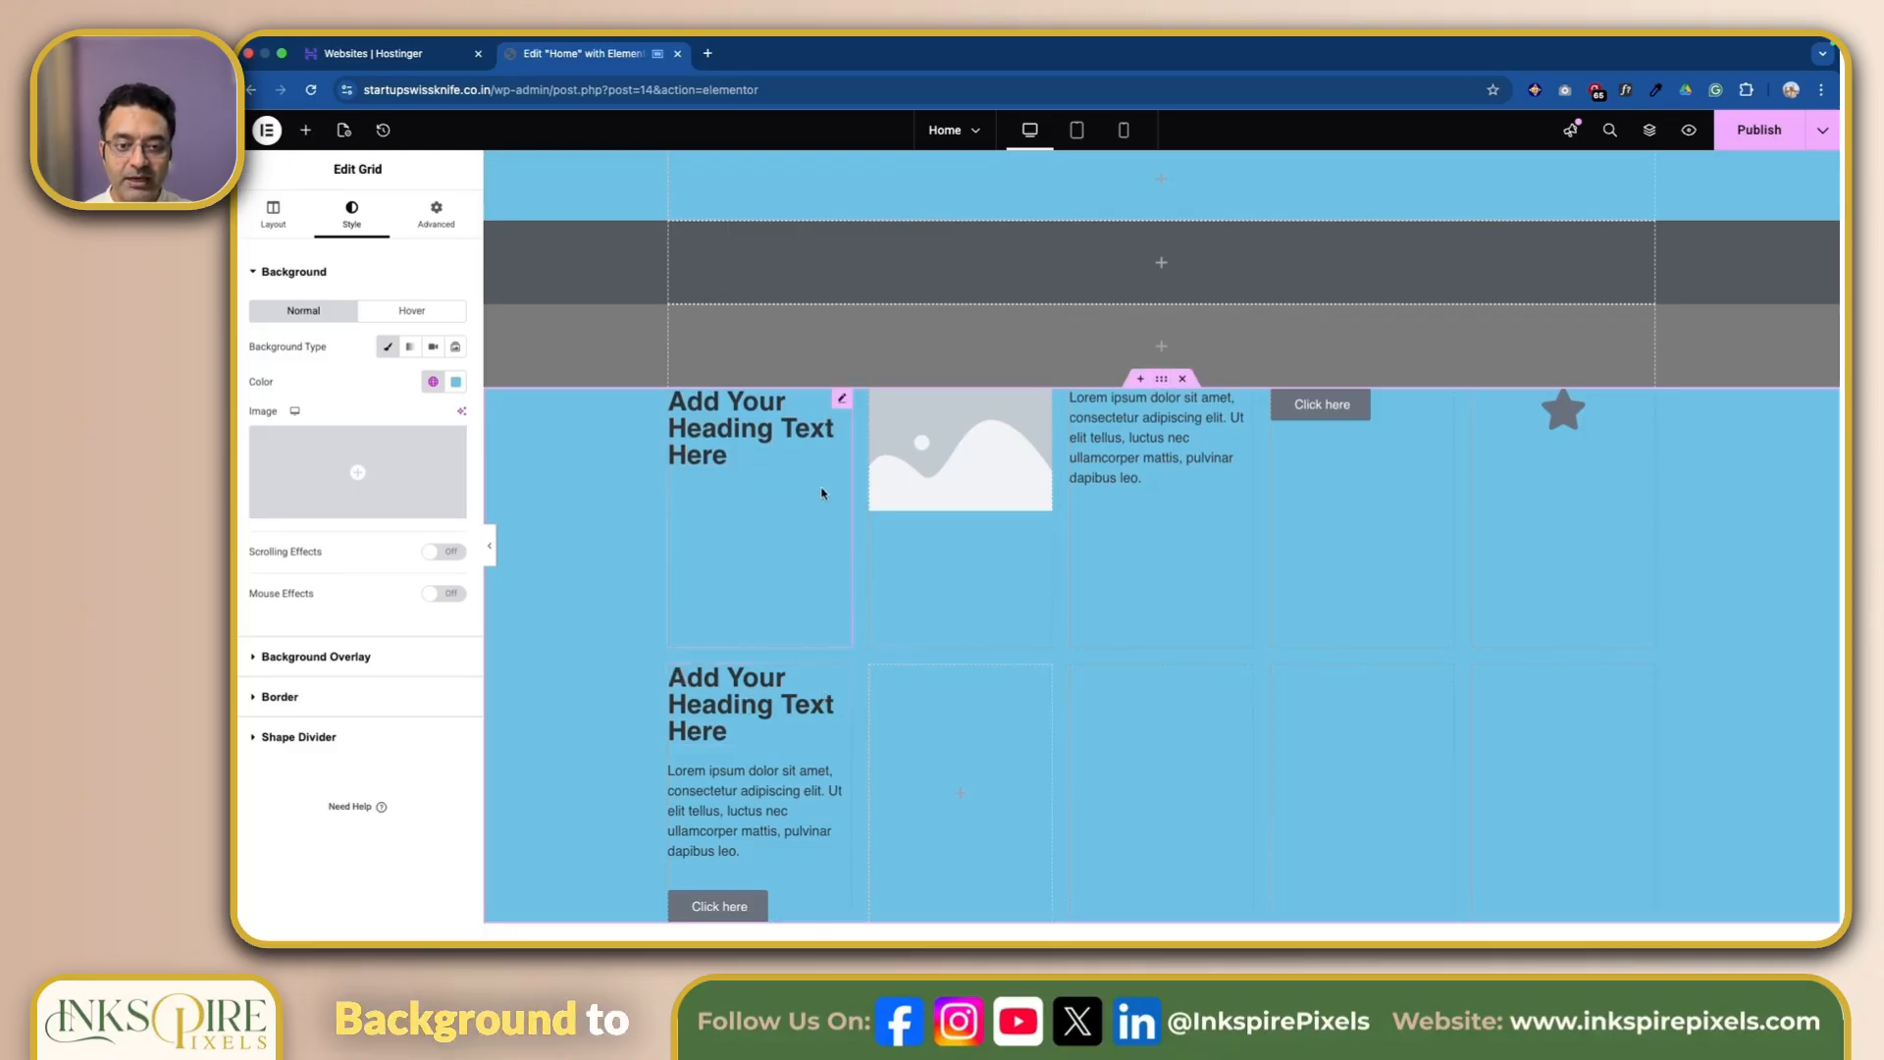
Give the nested container in the grid's second row a Classic background in the global Accent color.
click(677, 675)
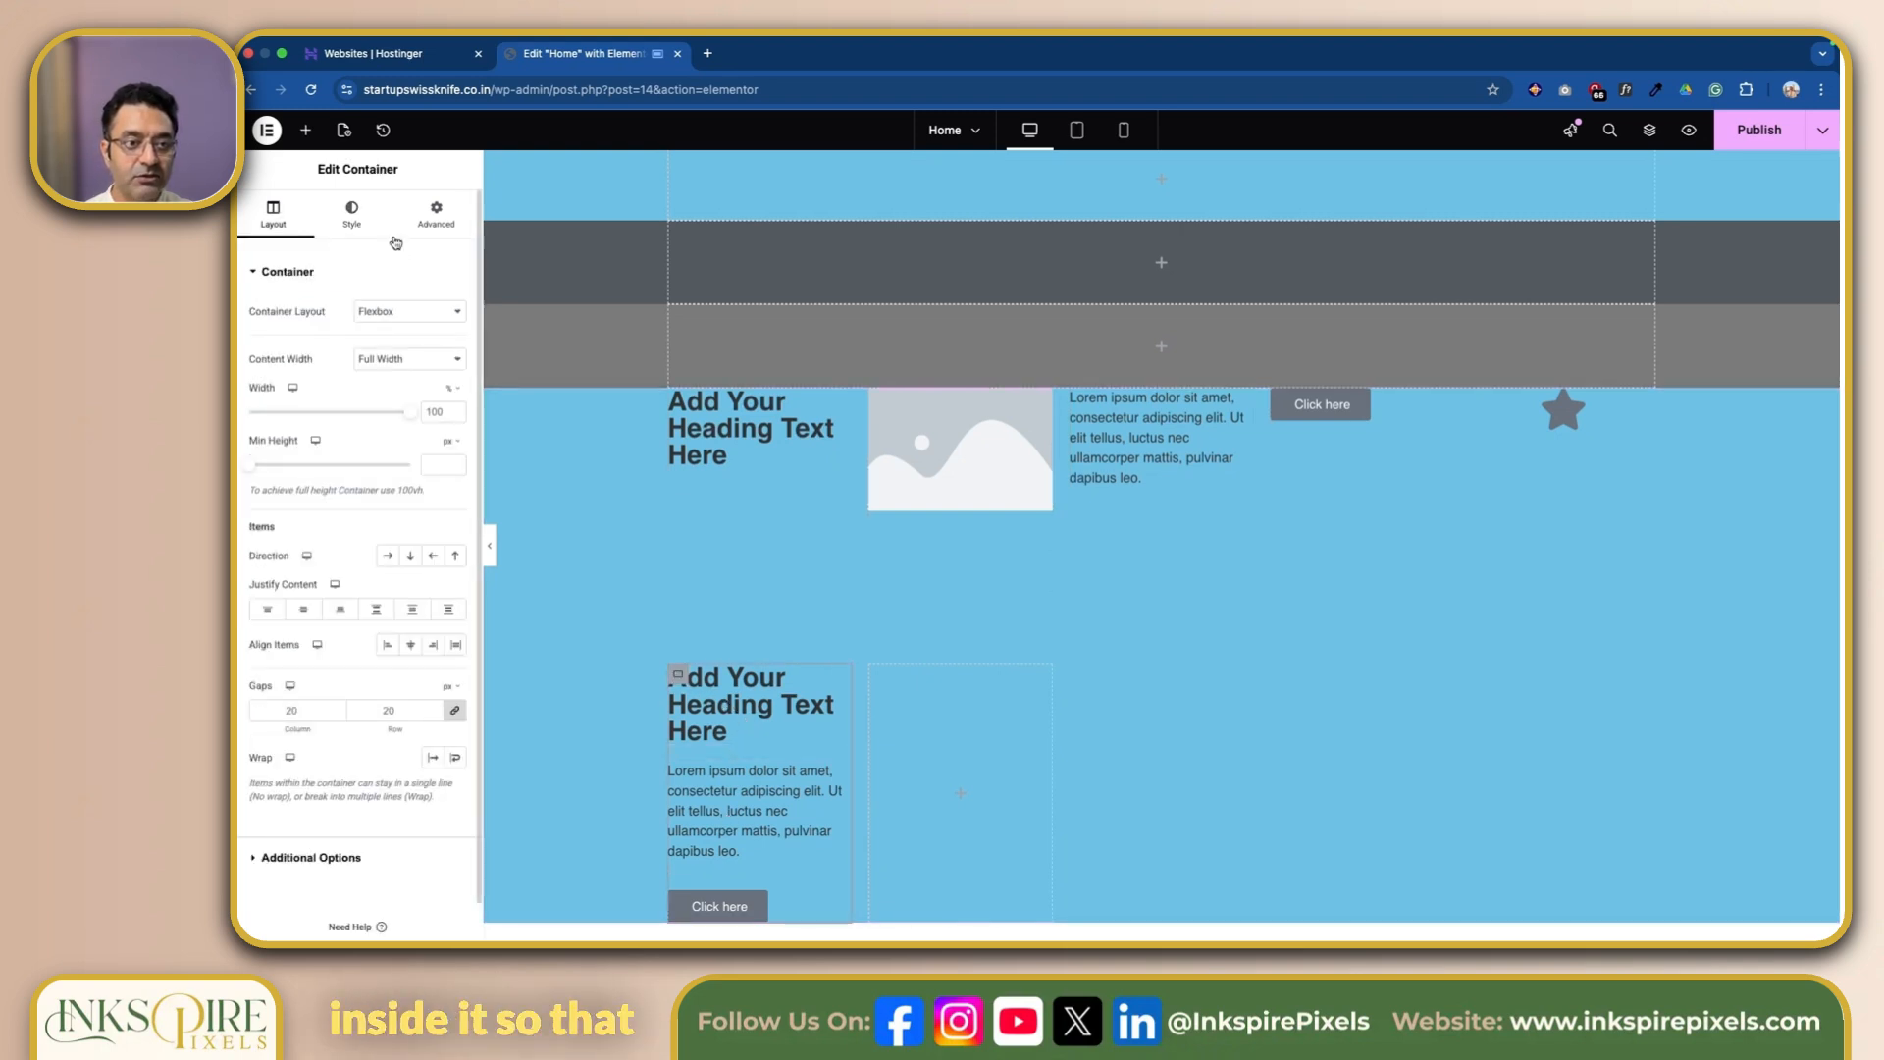
click(352, 212)
click(387, 347)
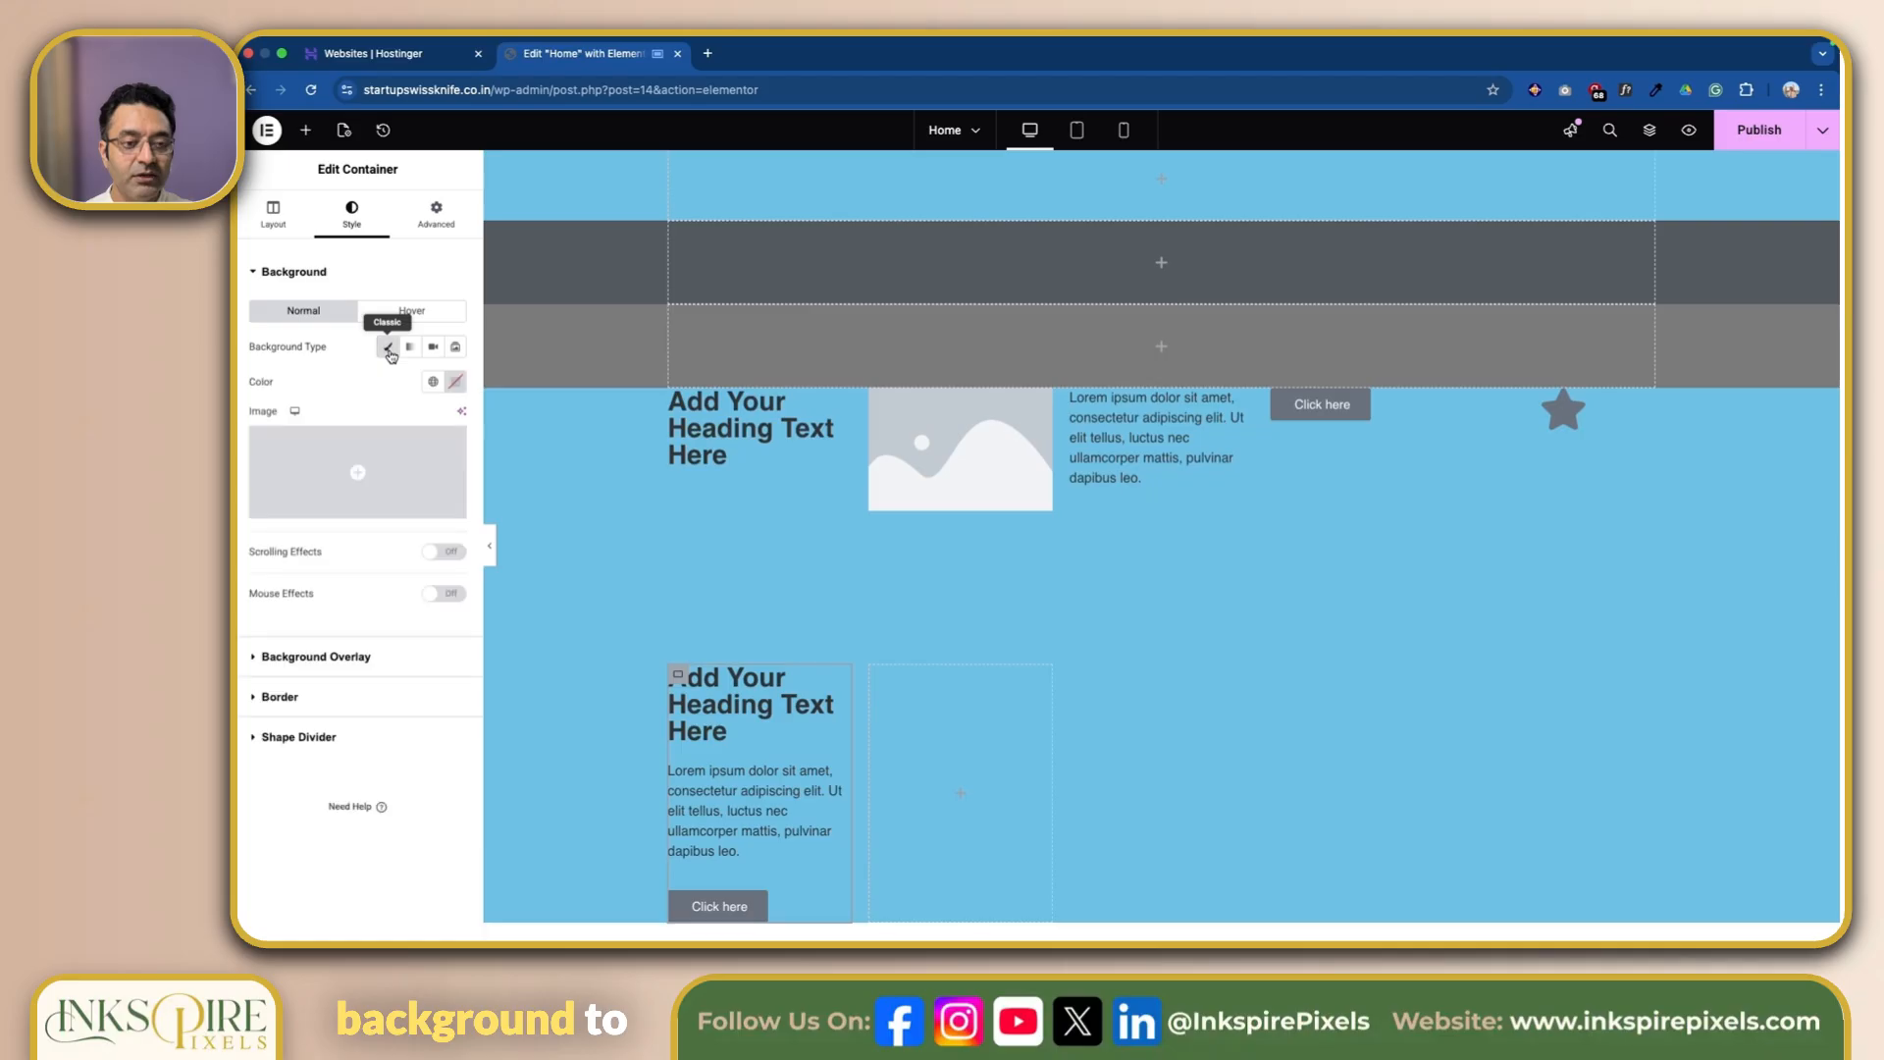
click(434, 383)
click(322, 562)
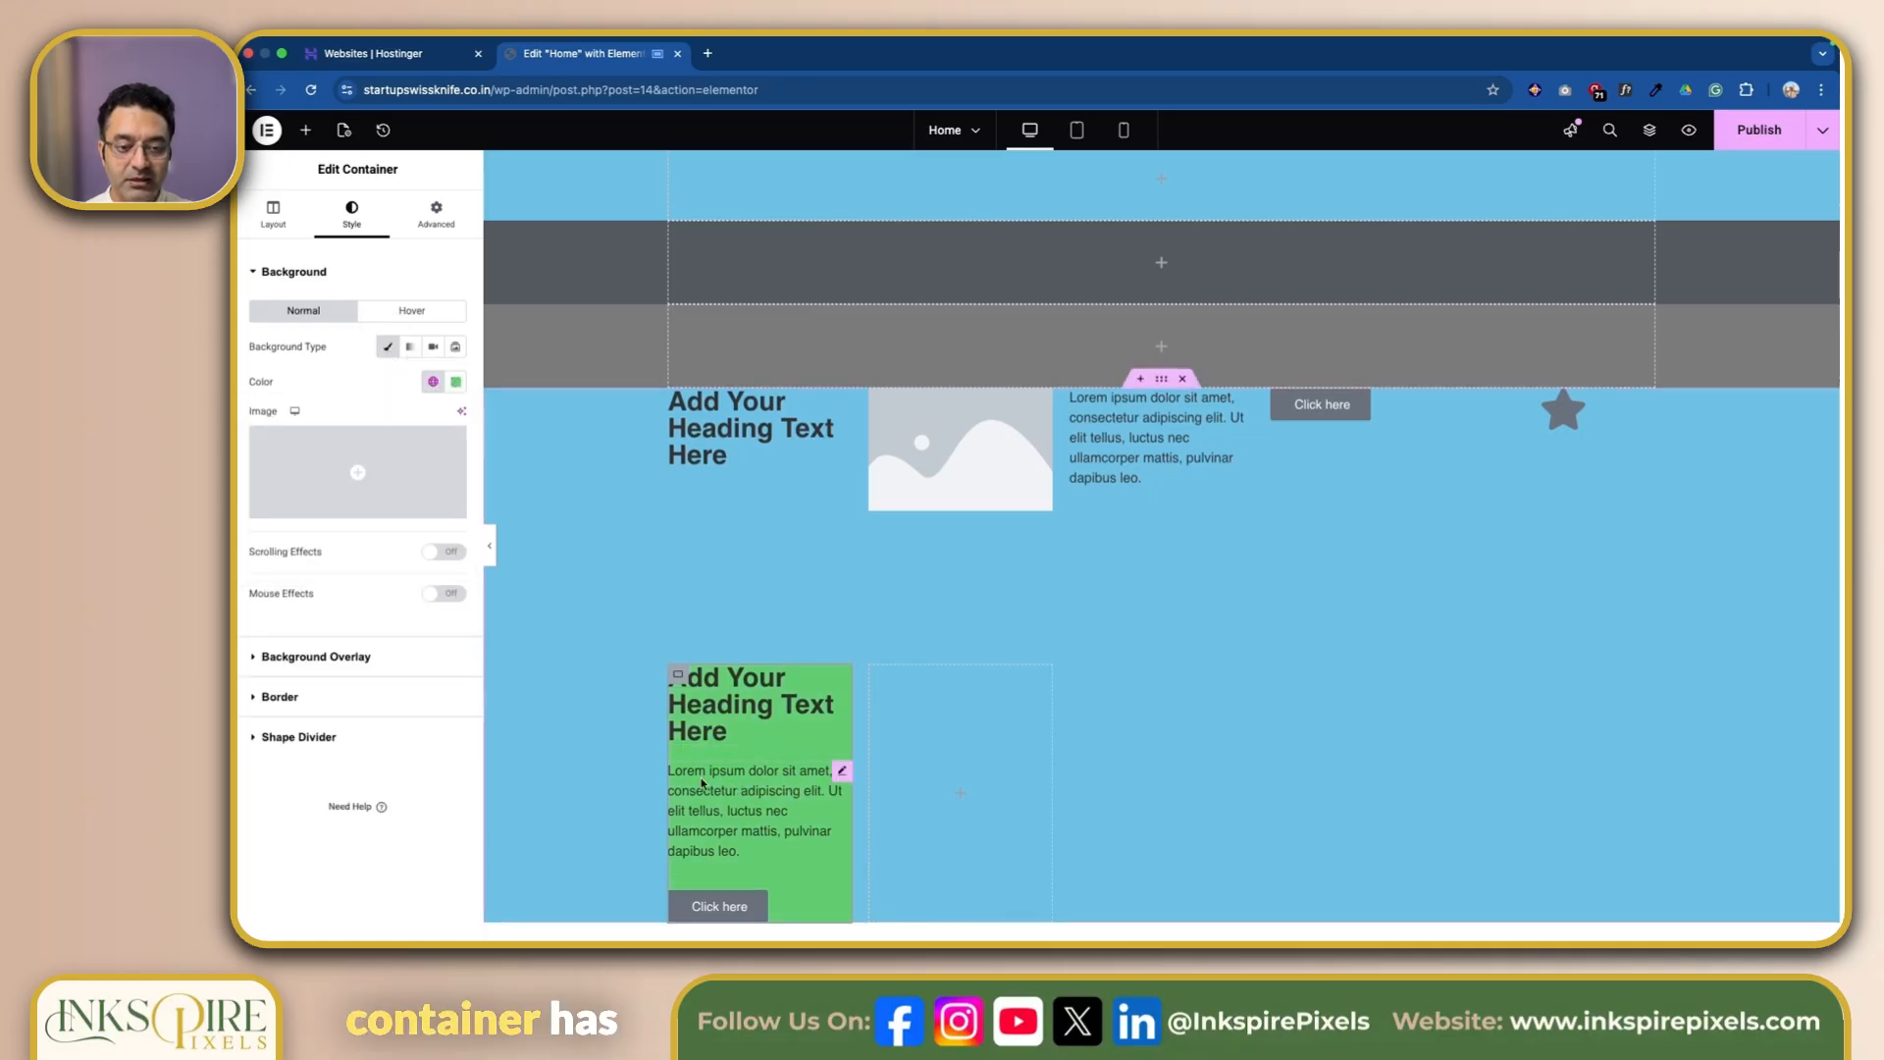
Compare the style settings of the Heading in the grid's first cell with those of the container nested in the second row.
click(841, 397)
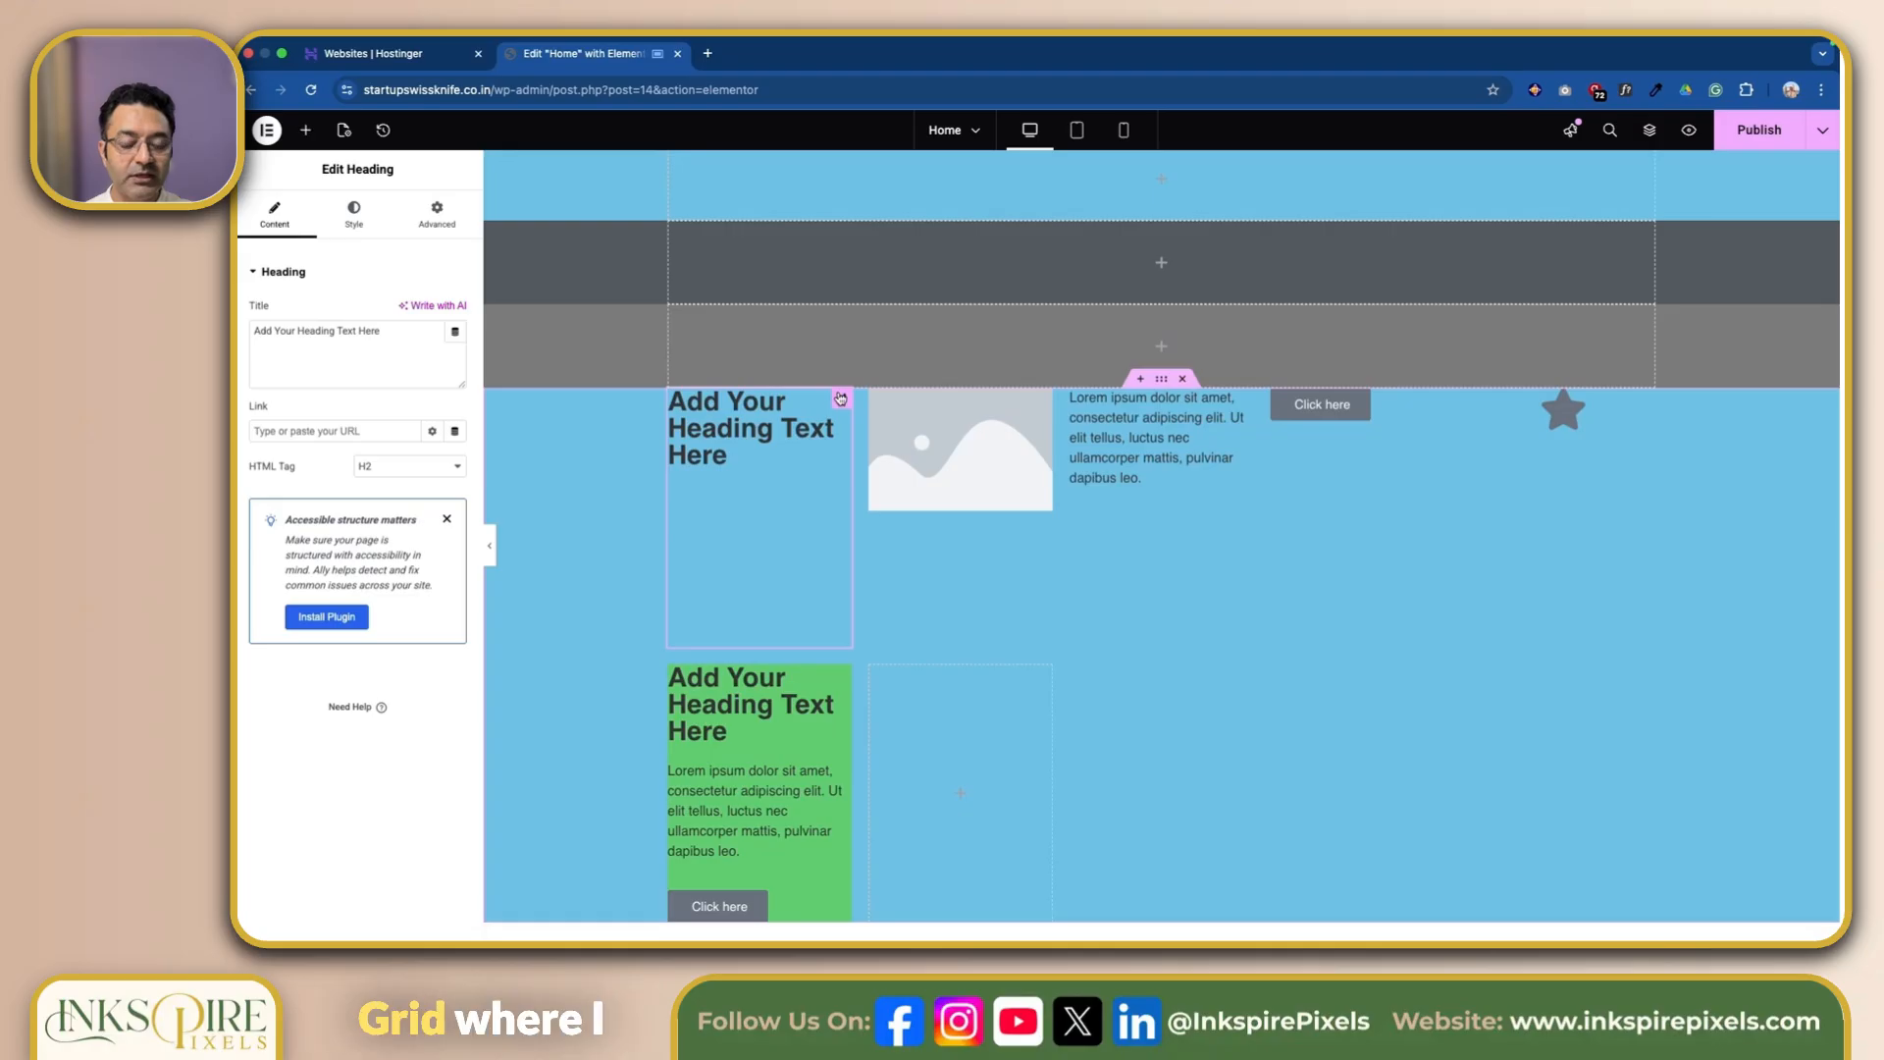
click(357, 220)
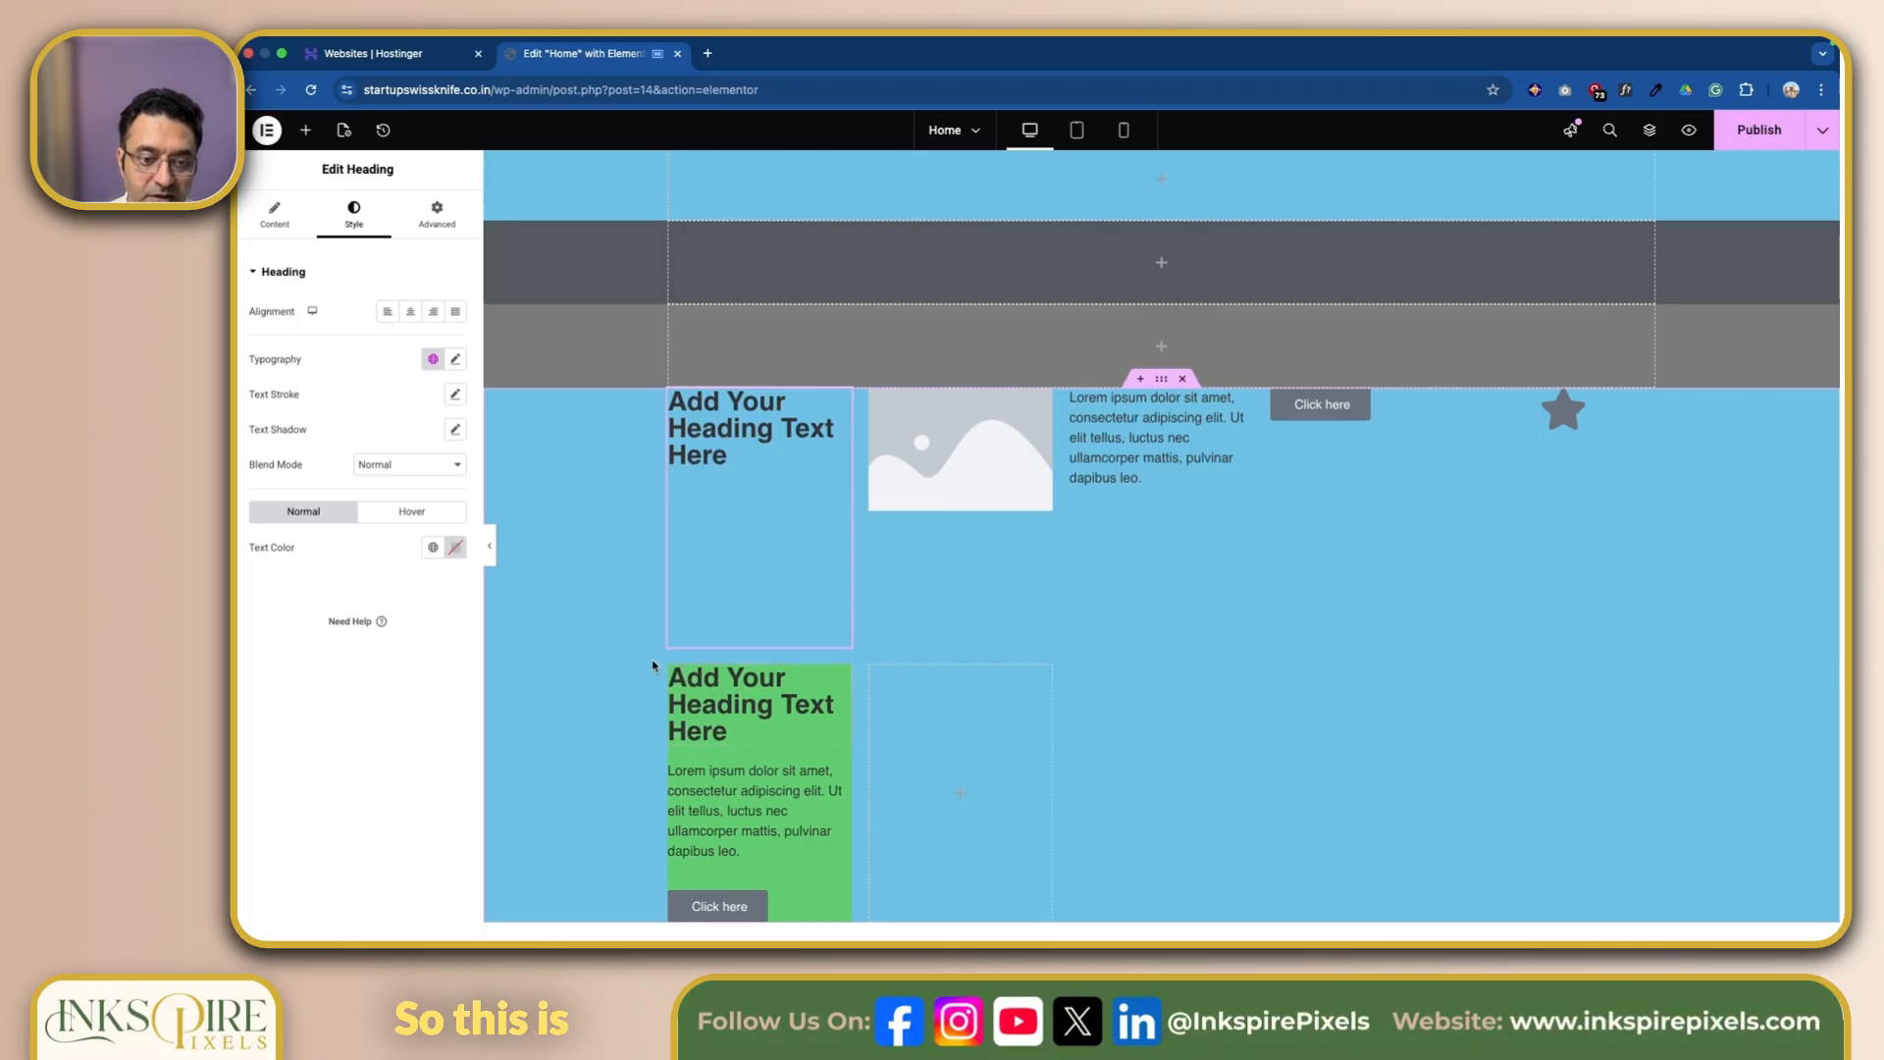
click(679, 677)
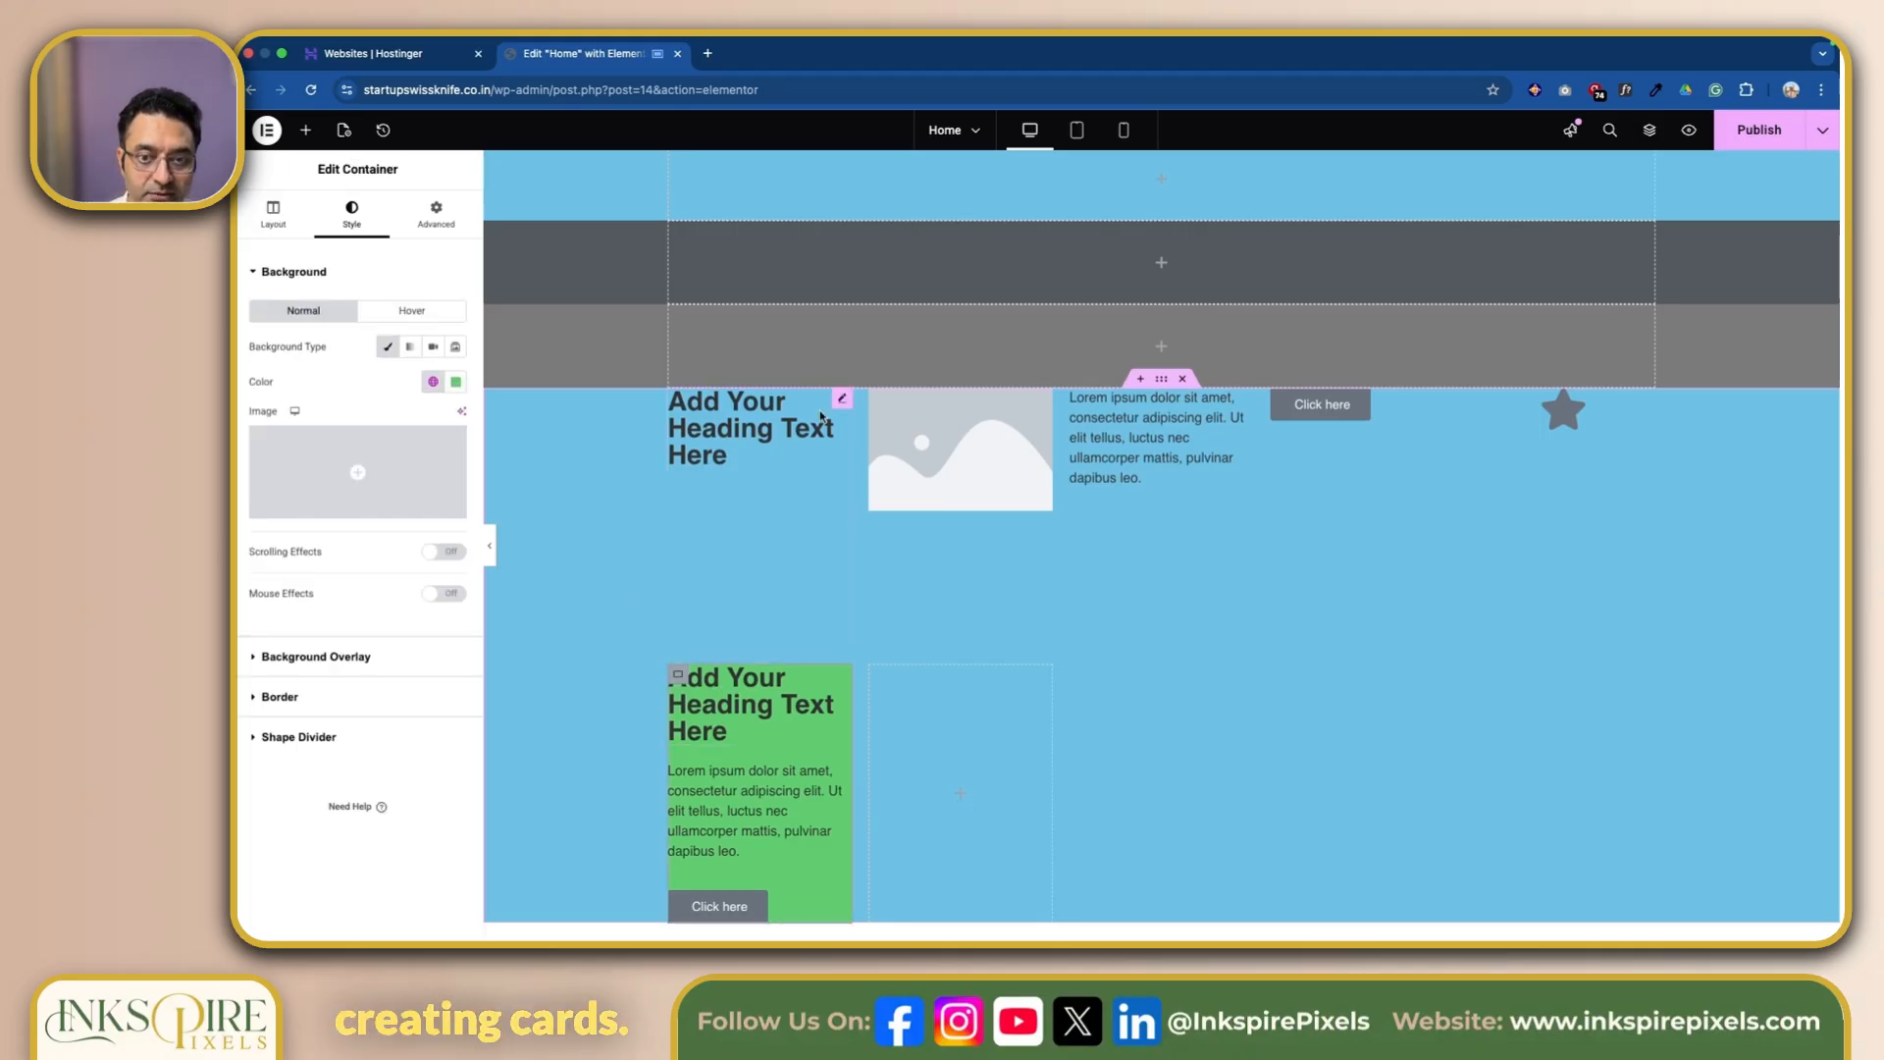
Add a Classic background overlay in the global Accent color to the whole grid and adjust its opacity.
click(1162, 380)
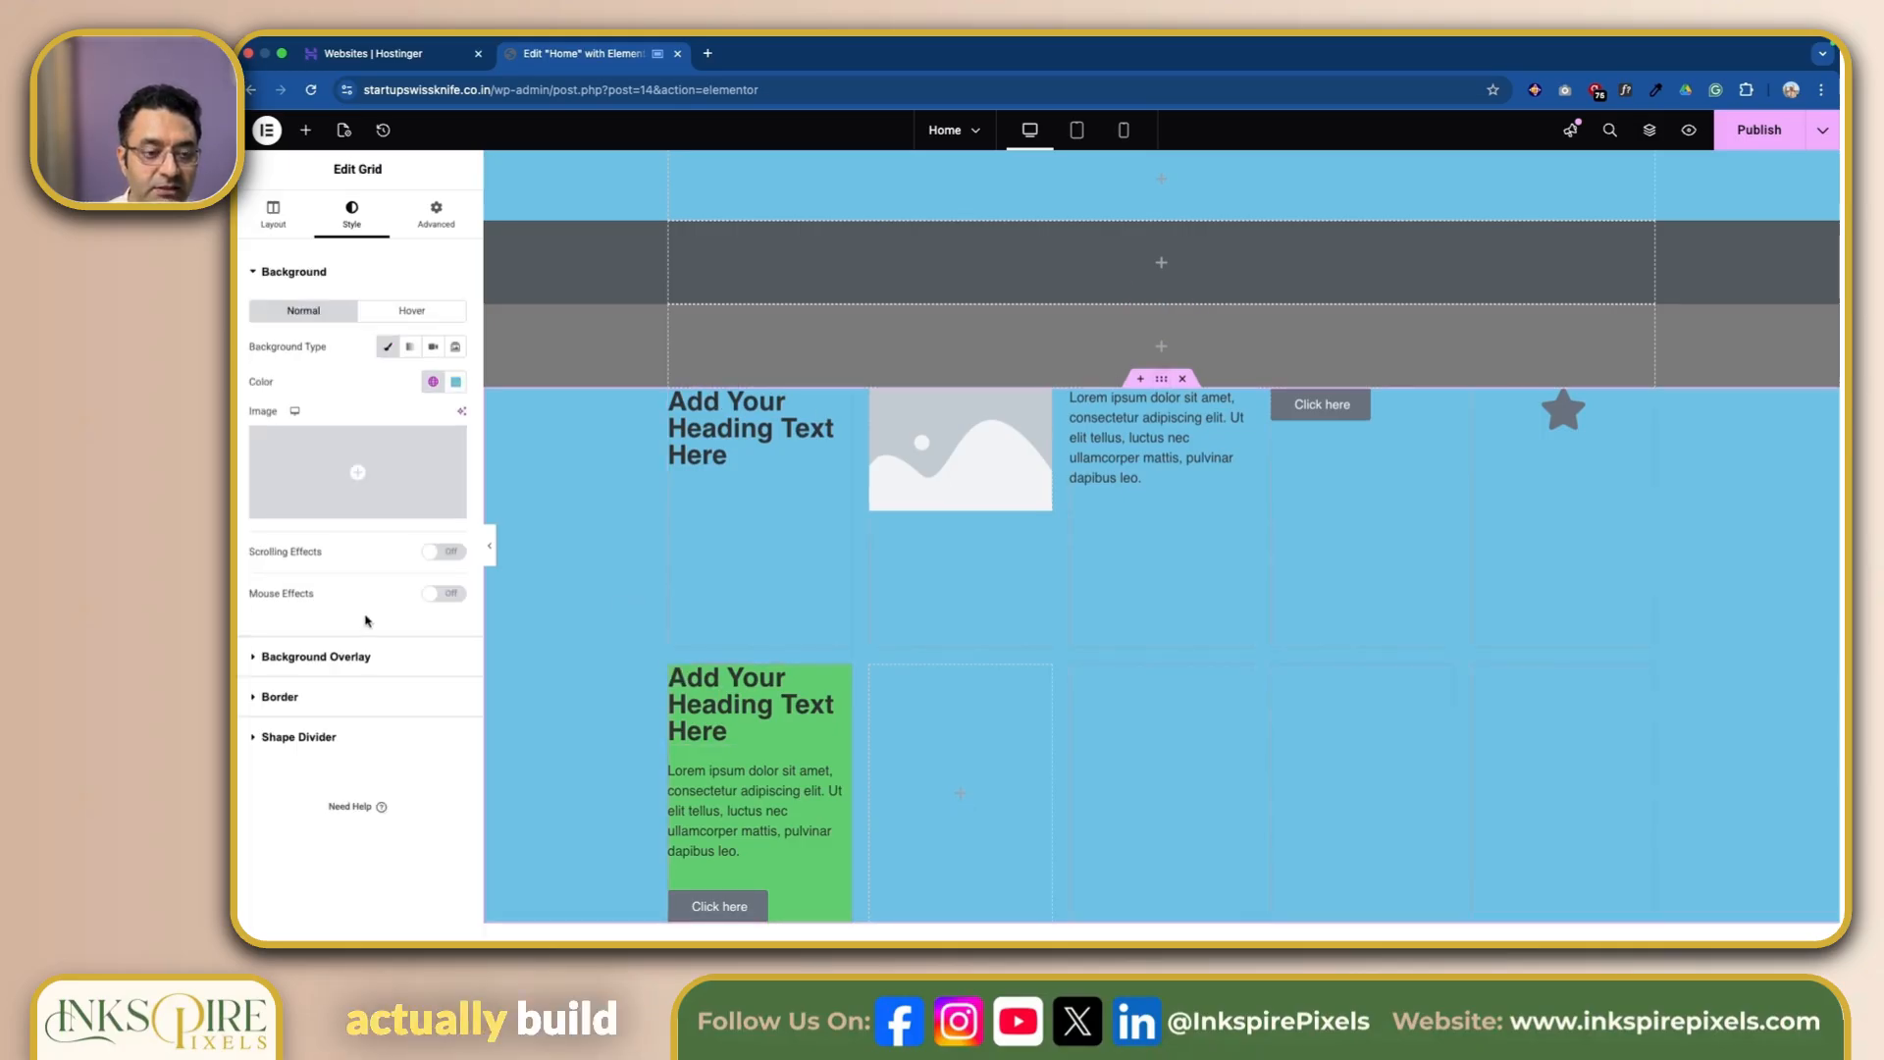
click(254, 659)
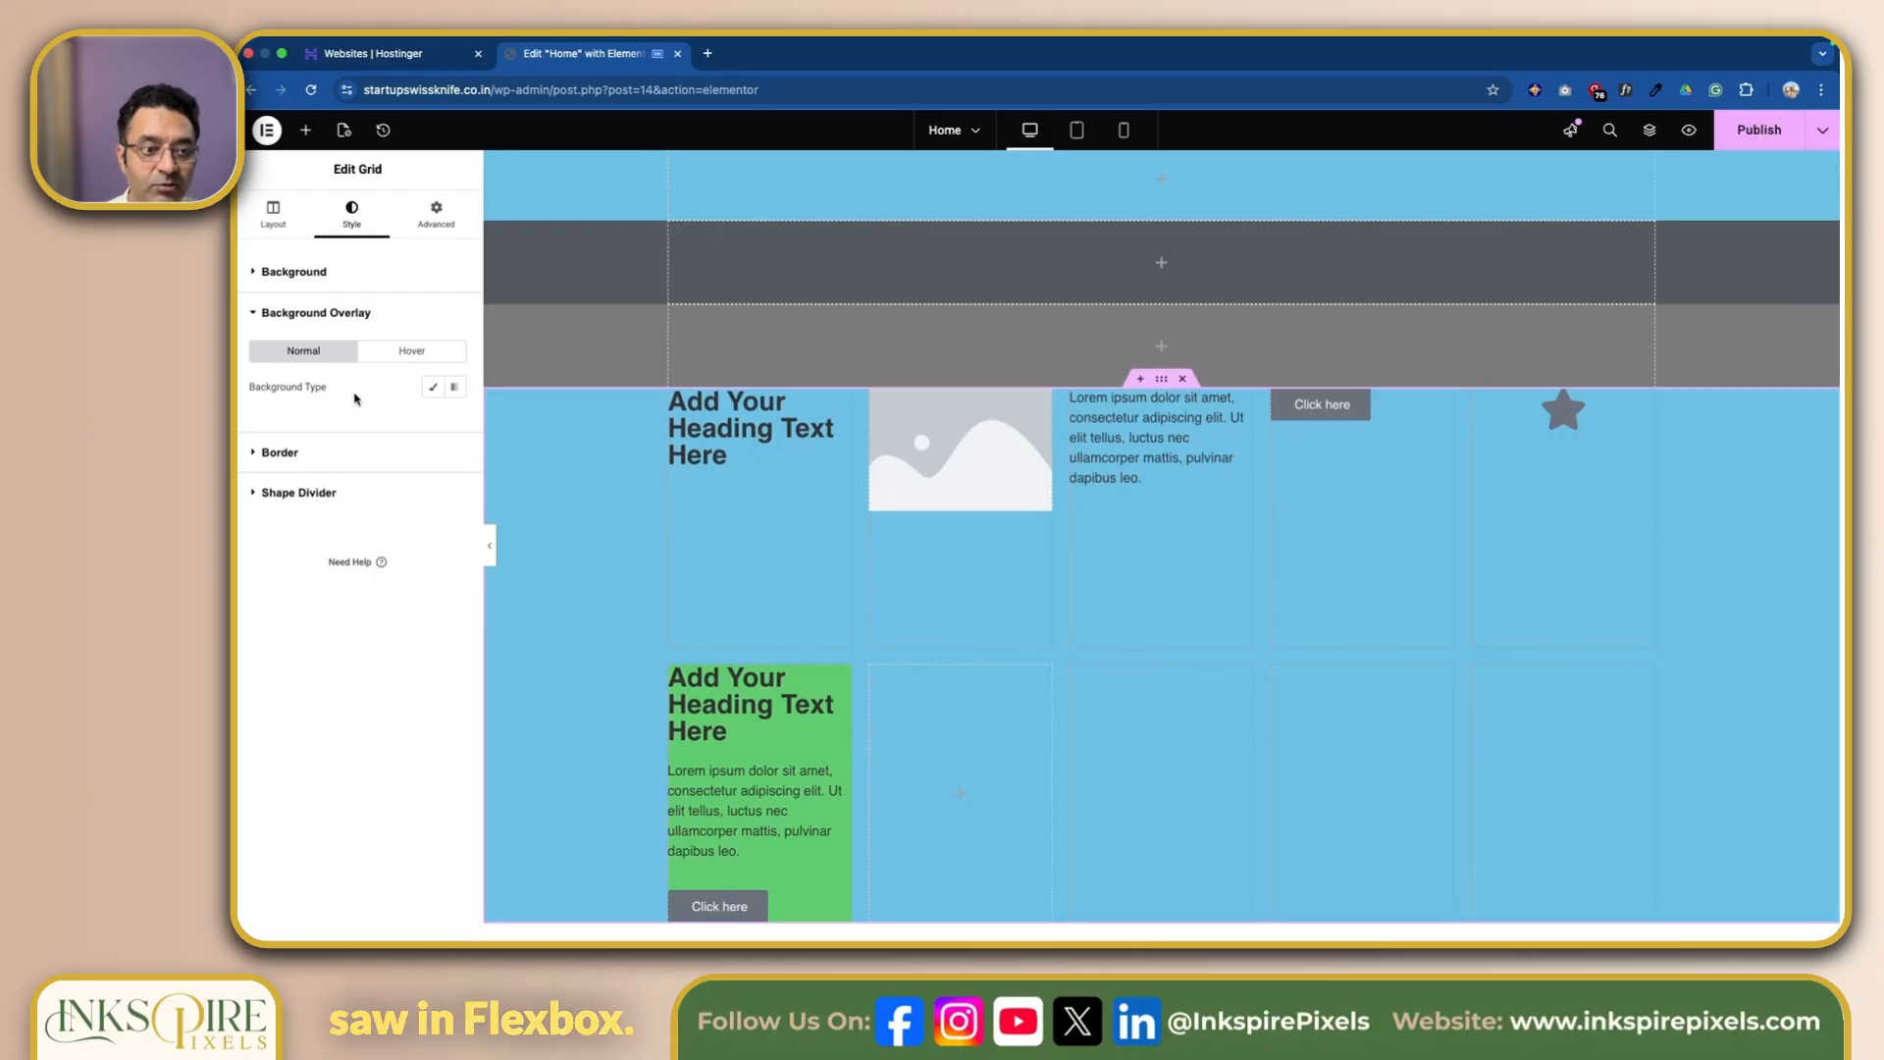
click(432, 386)
click(433, 421)
click(314, 596)
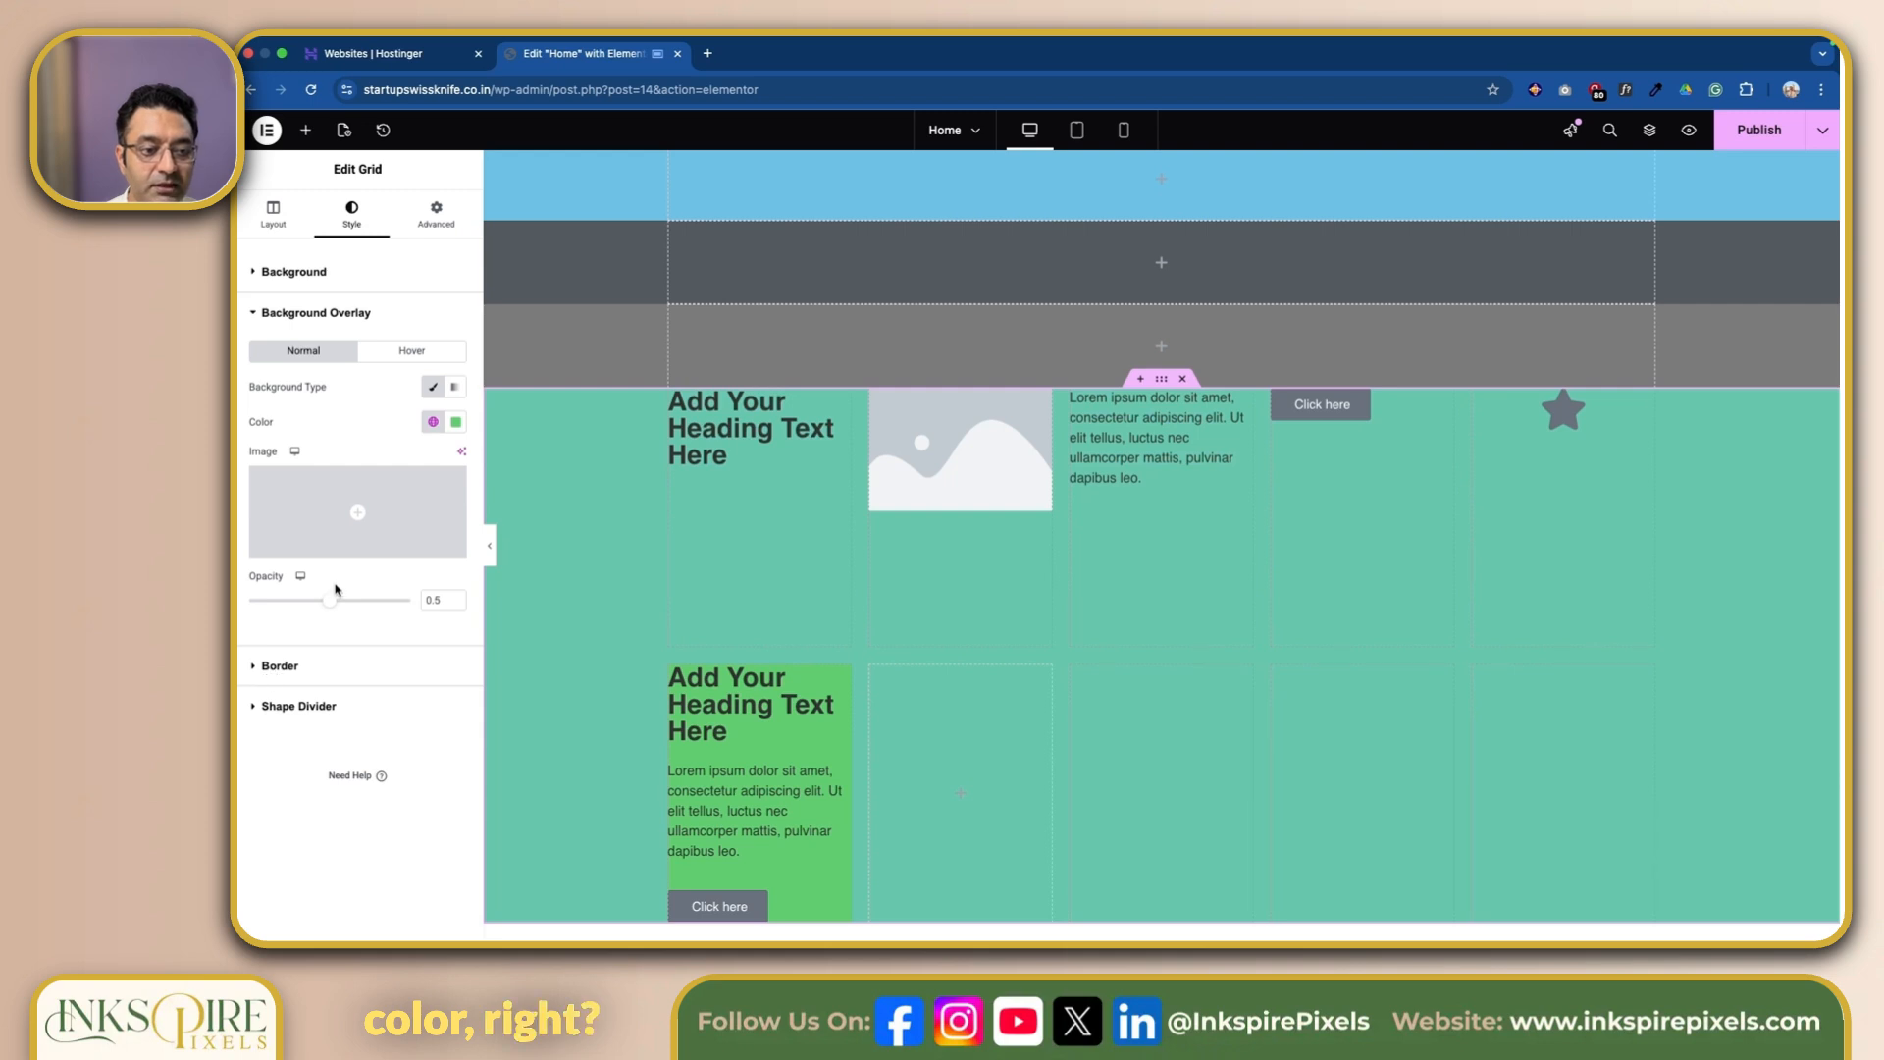
mouse_move(303, 610)
mouse_down()
mouse_move(285, 609)
mouse_move(338, 609)
mouse_up()
Give the grid a Solid border 10 px wide on all sides.
click(274, 666)
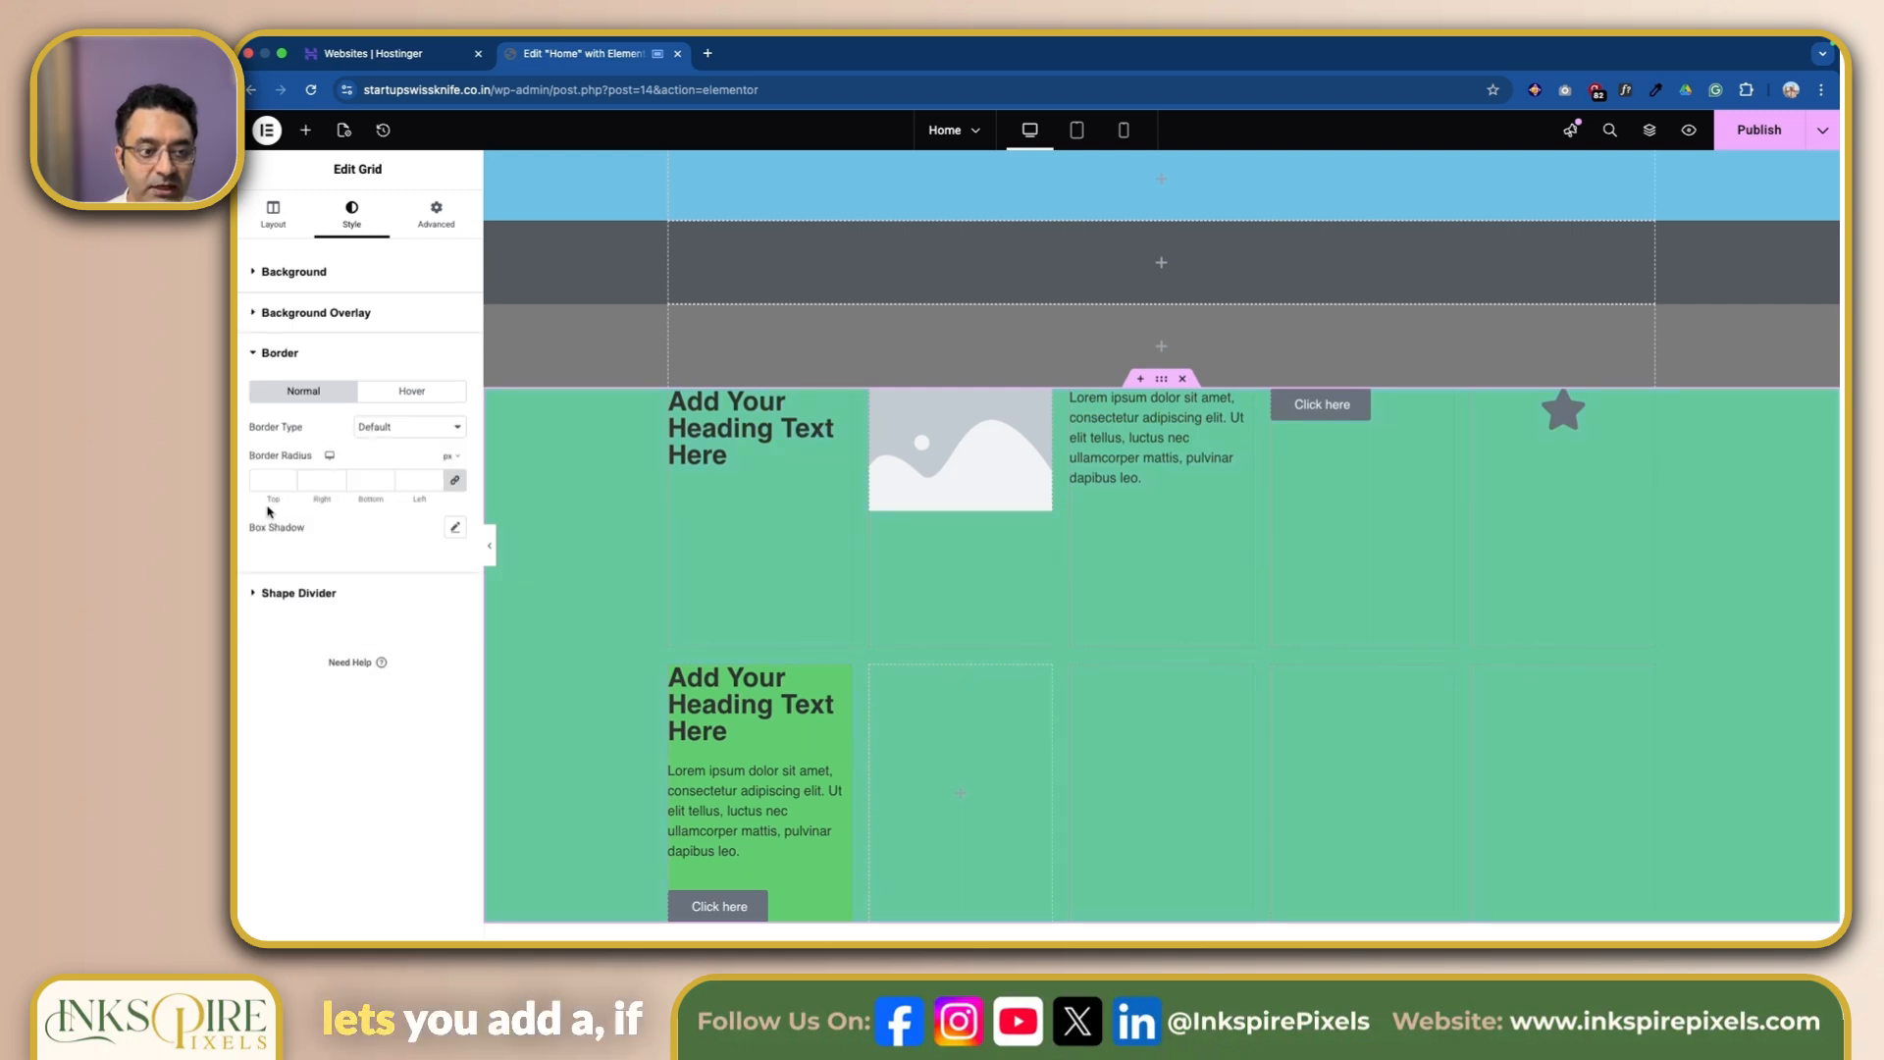
click(398, 426)
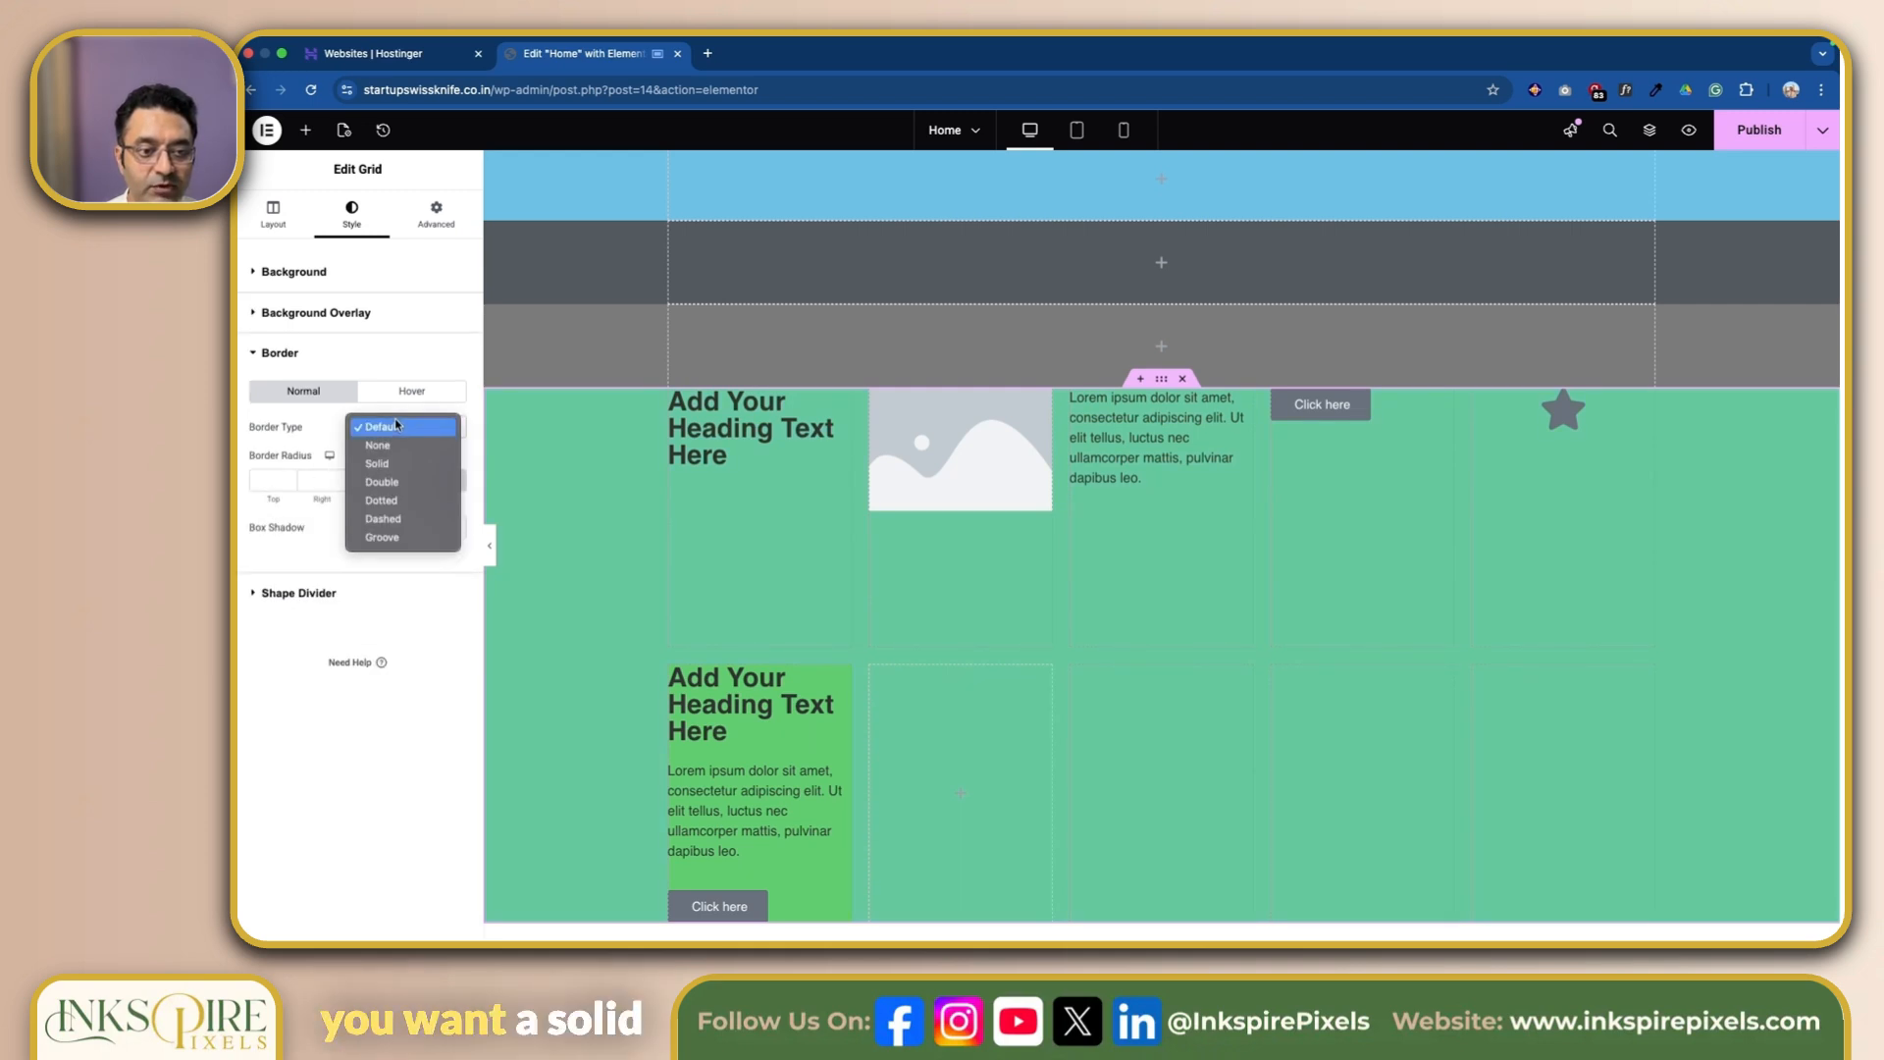
key(Escape)
click(401, 471)
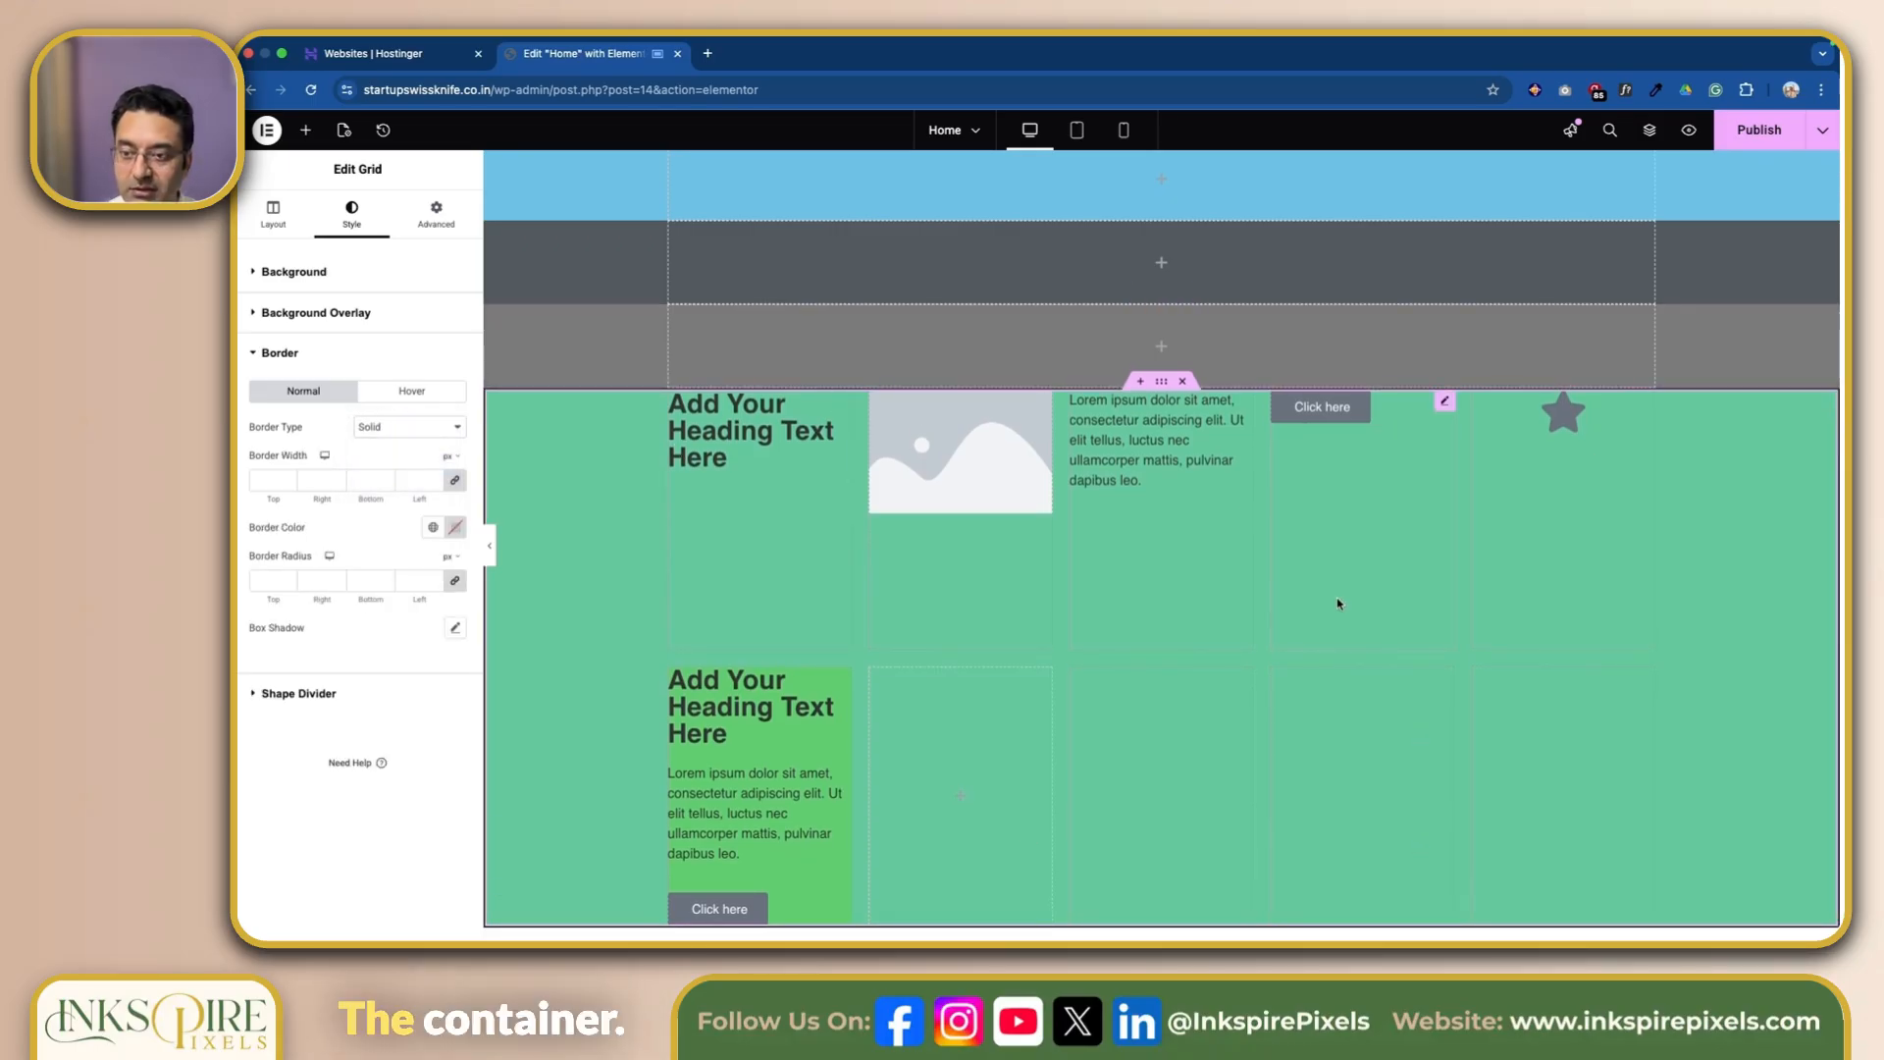
click(270, 480)
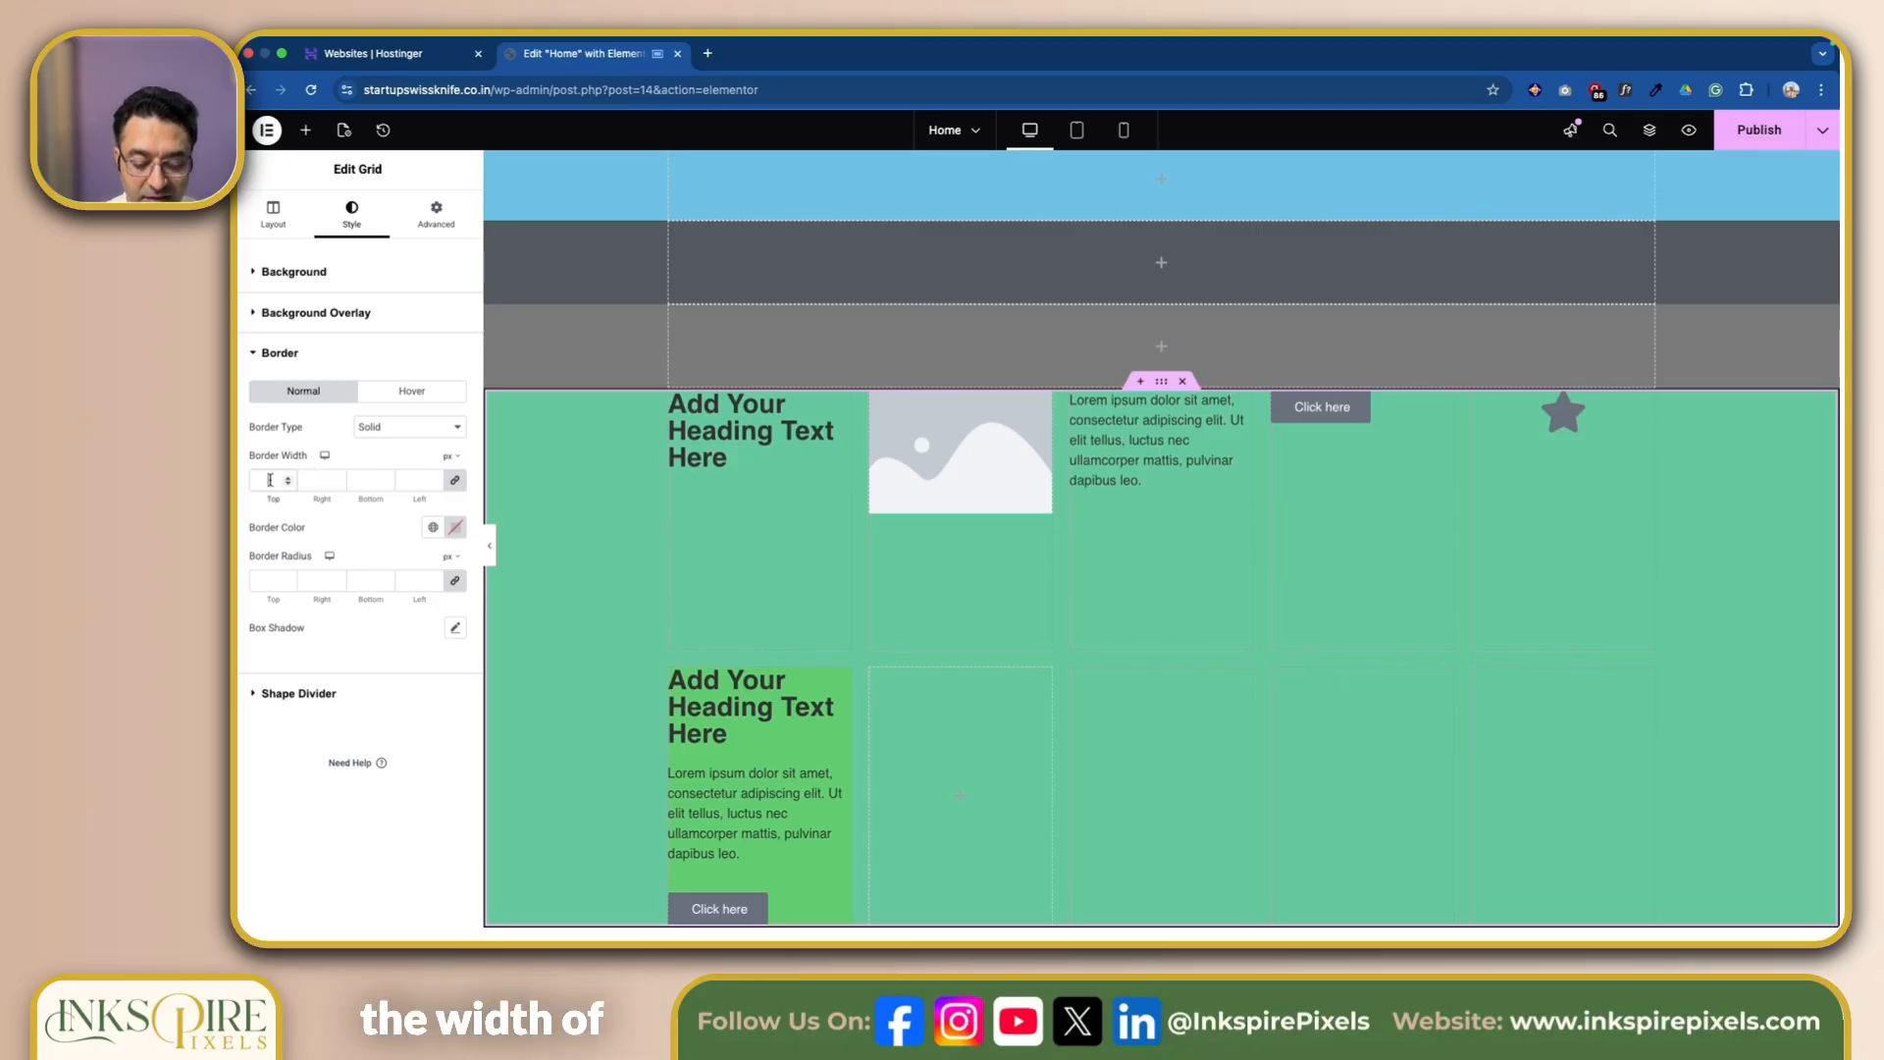
text(10)
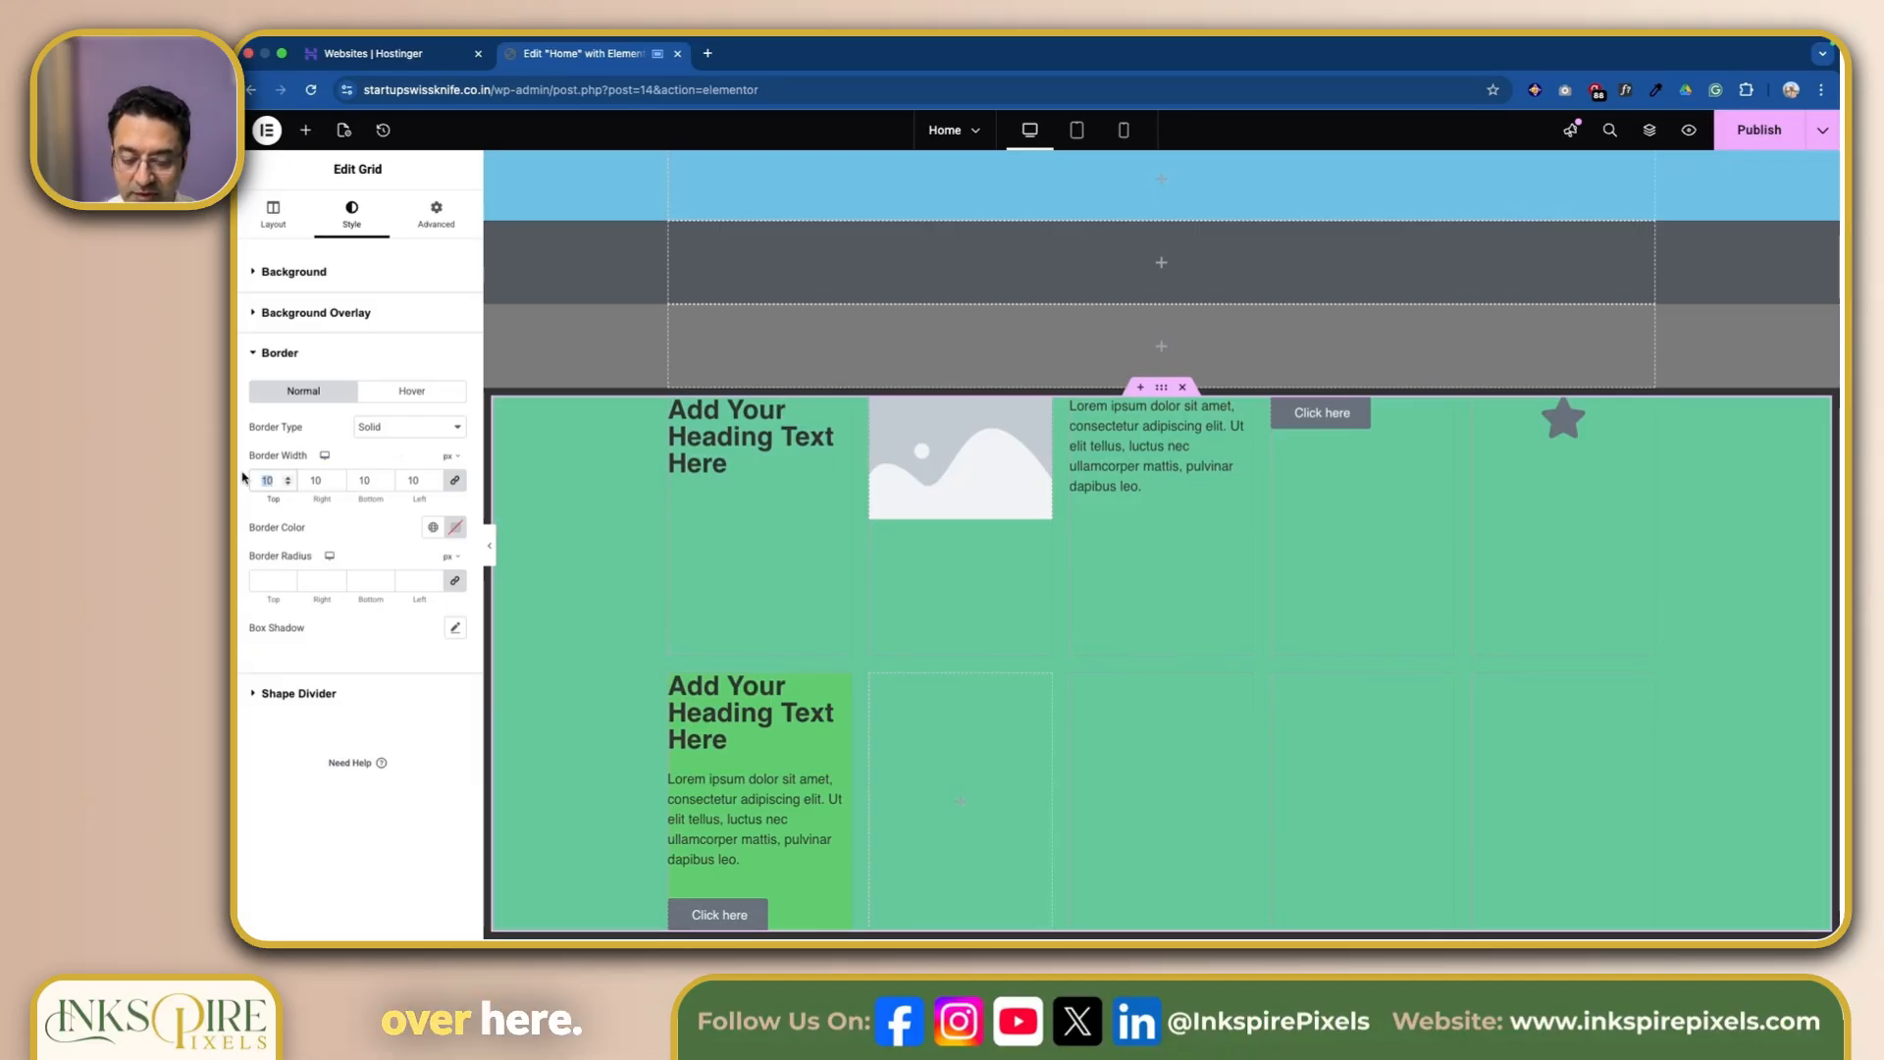
Set the grid's border width to 0 and its border type to None.
text(0)
click(388, 424)
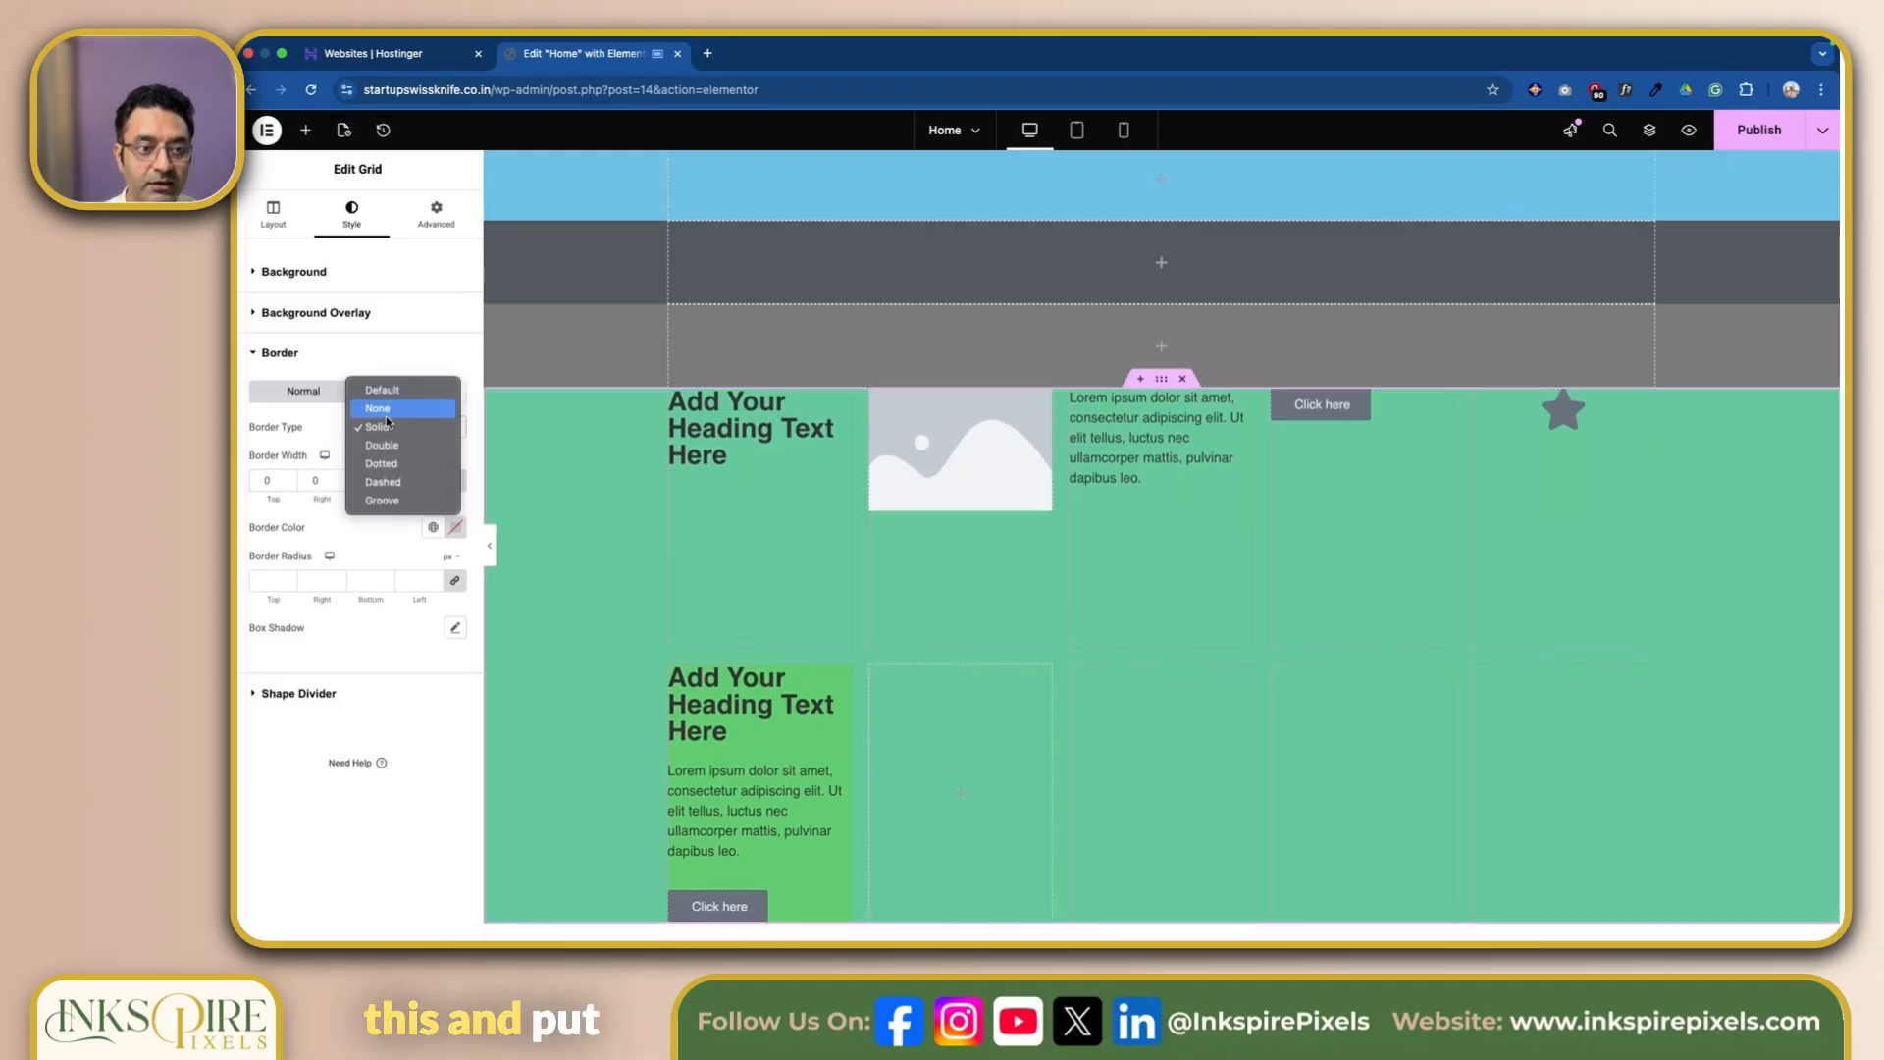
click(390, 410)
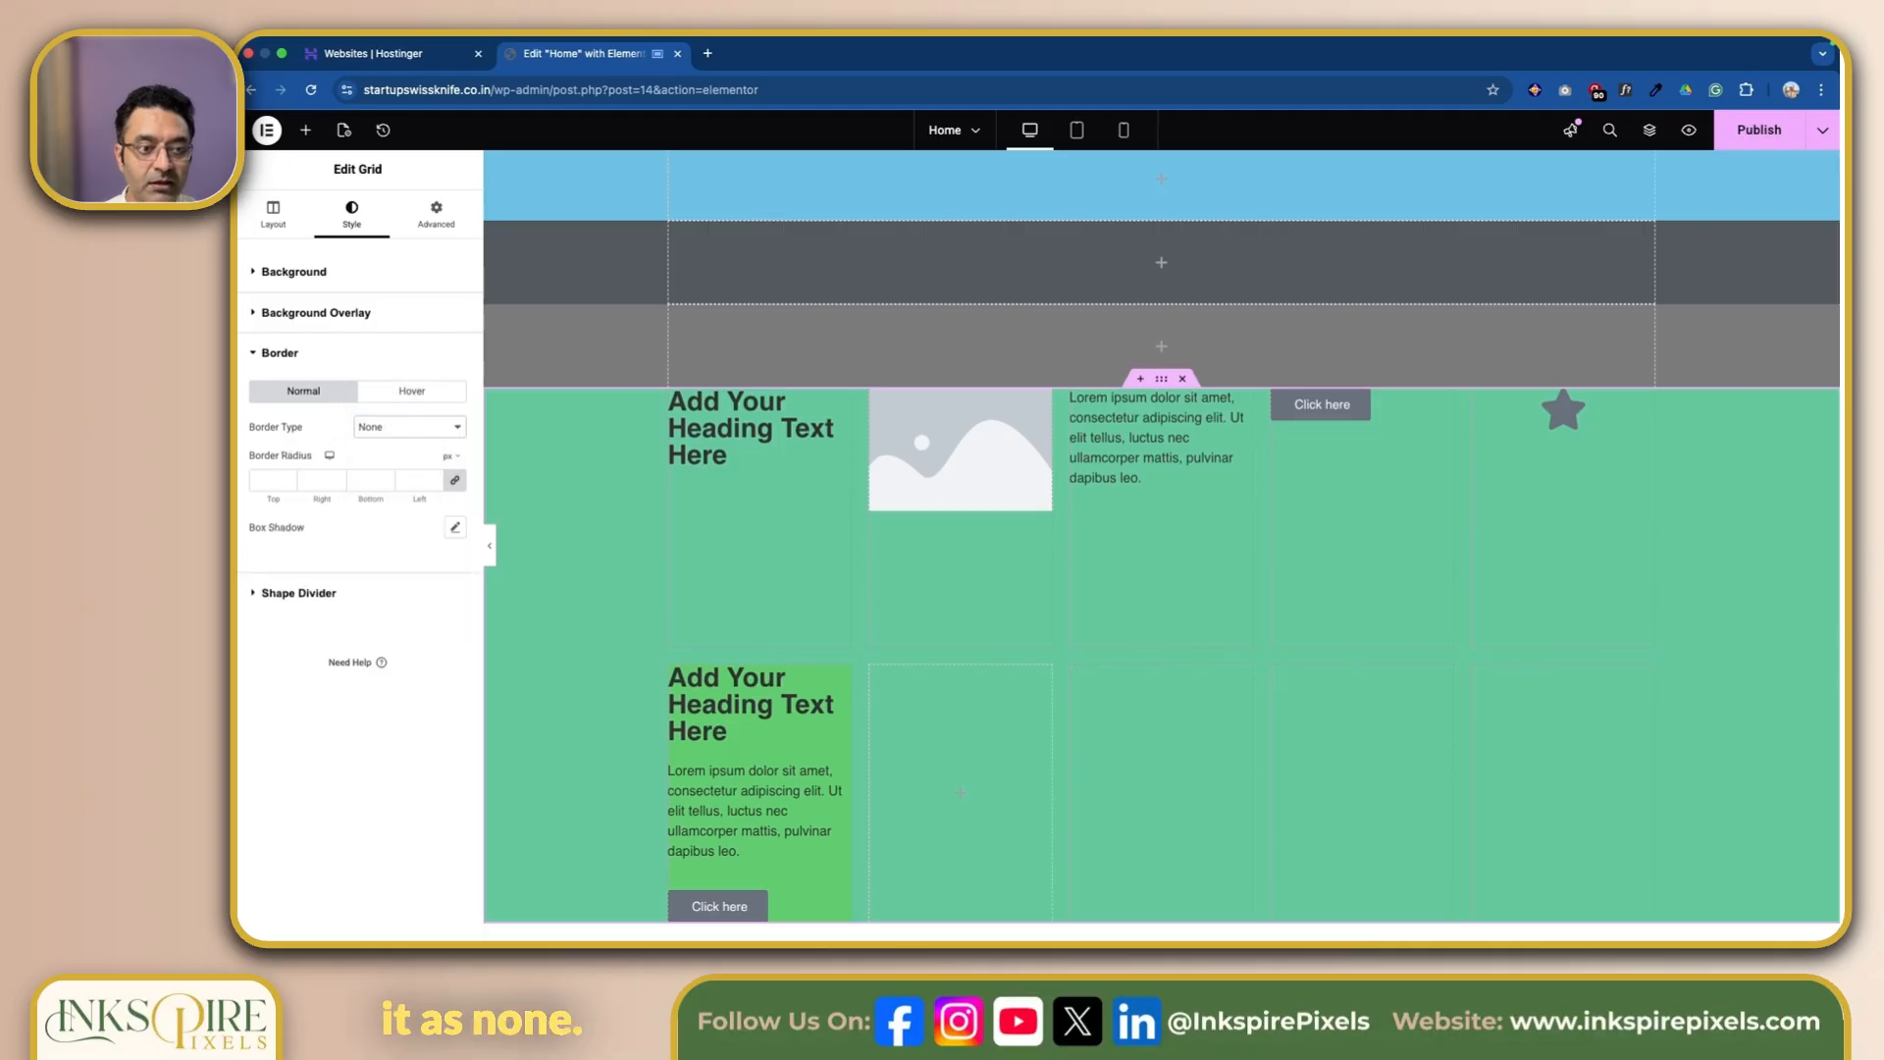
Try border radii of 20 px and 200 px on all corners of the grid, and reset the radius to 0.
click(276, 476)
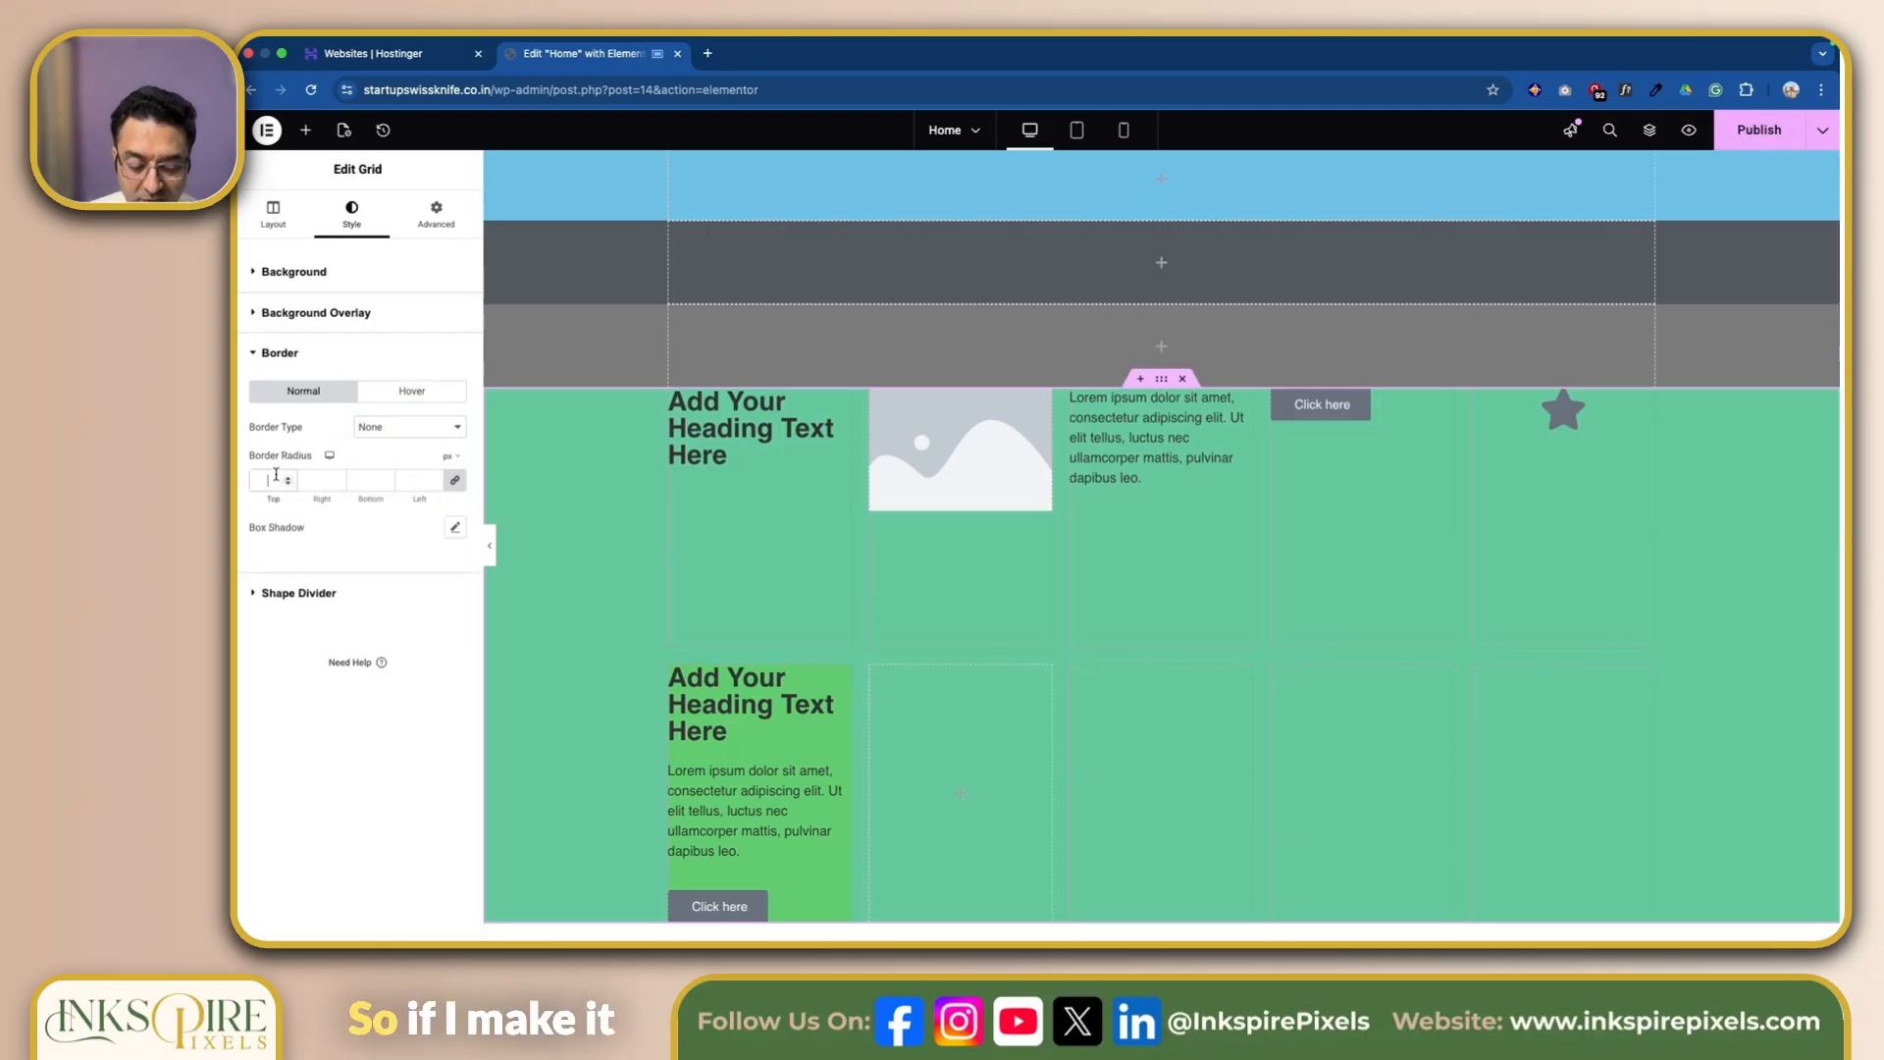
text(20)
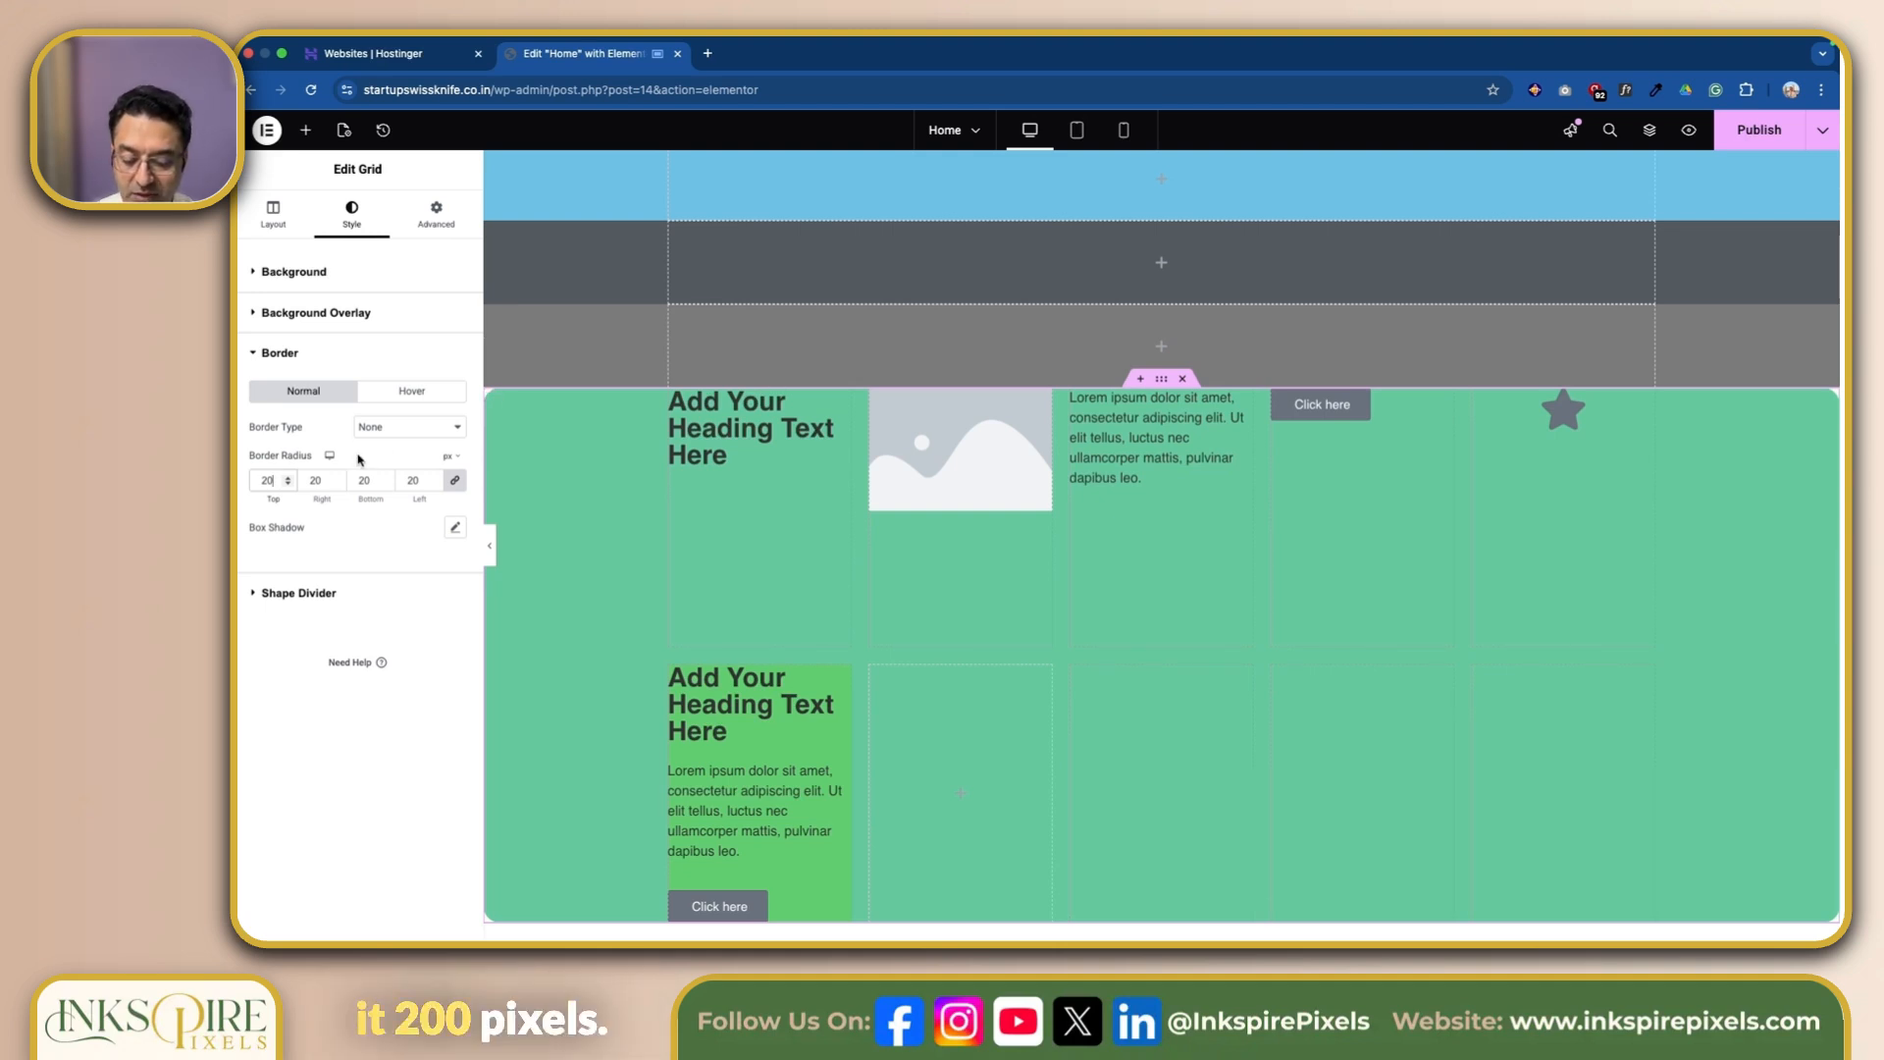
text(0)
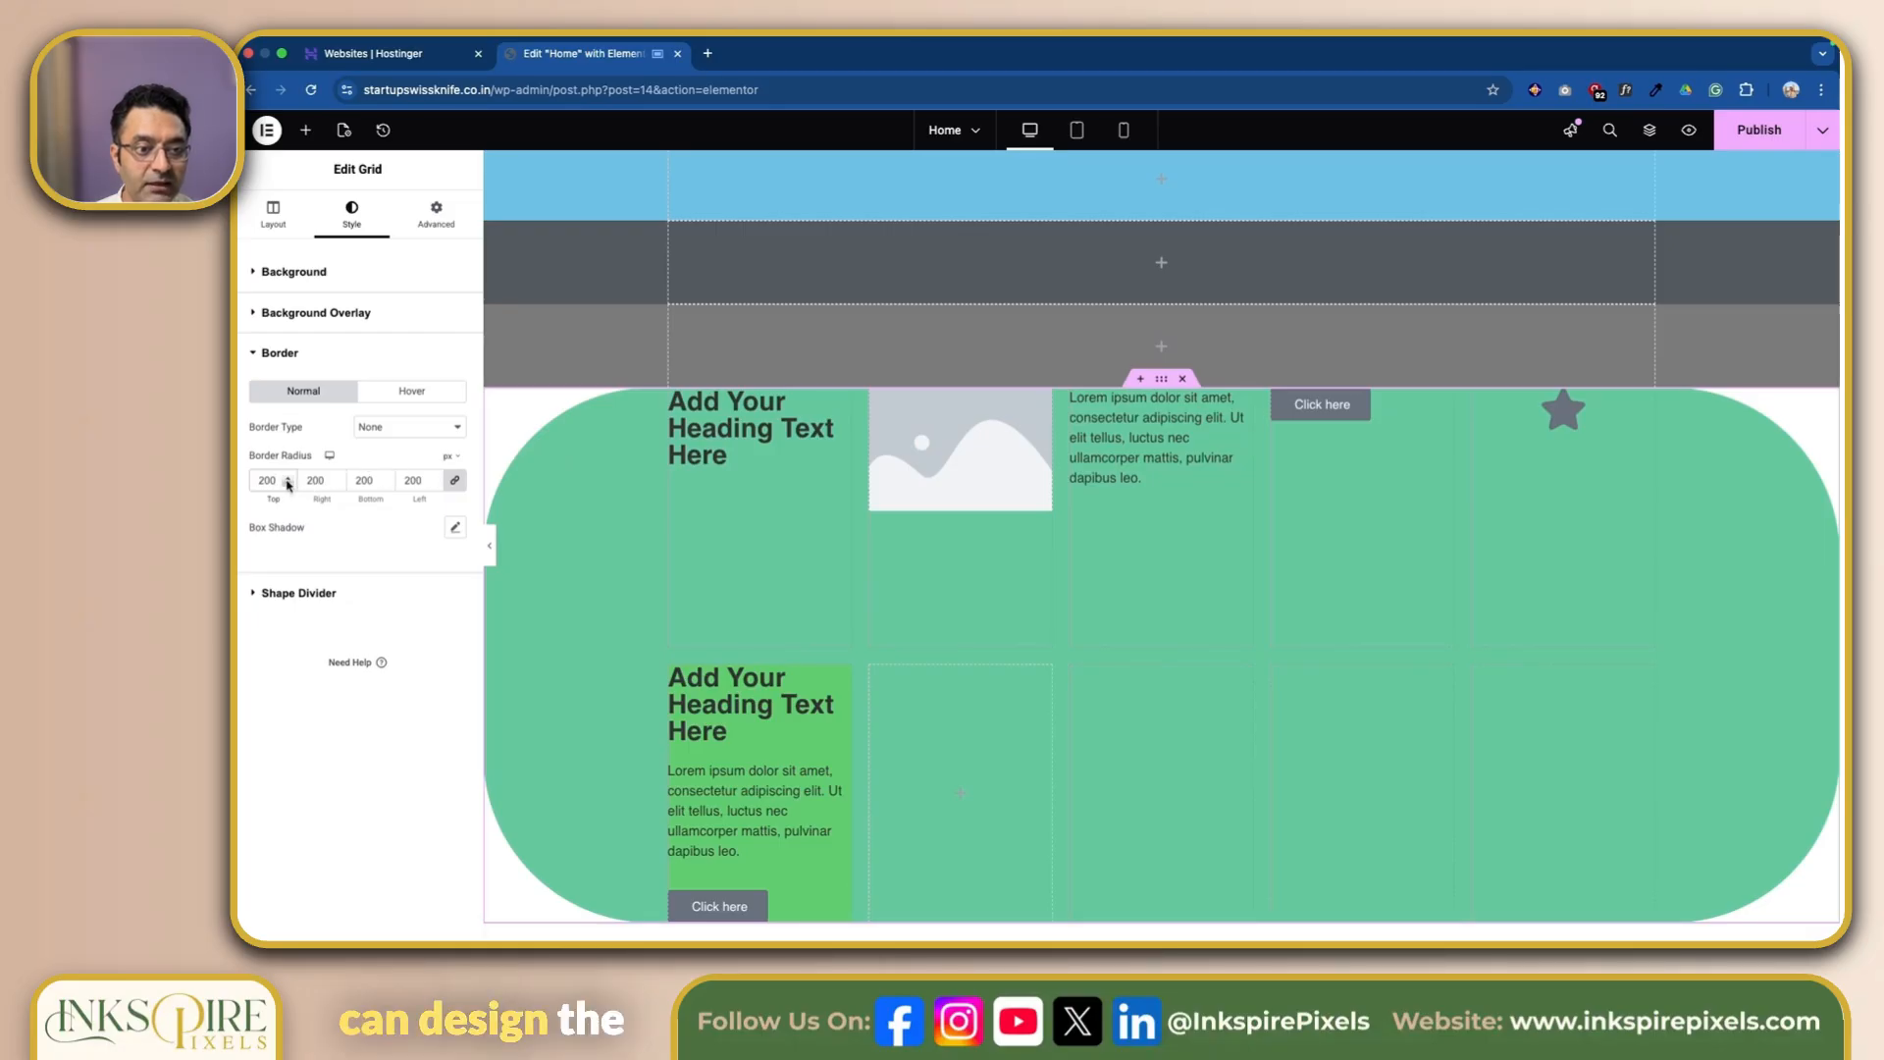
text(0)
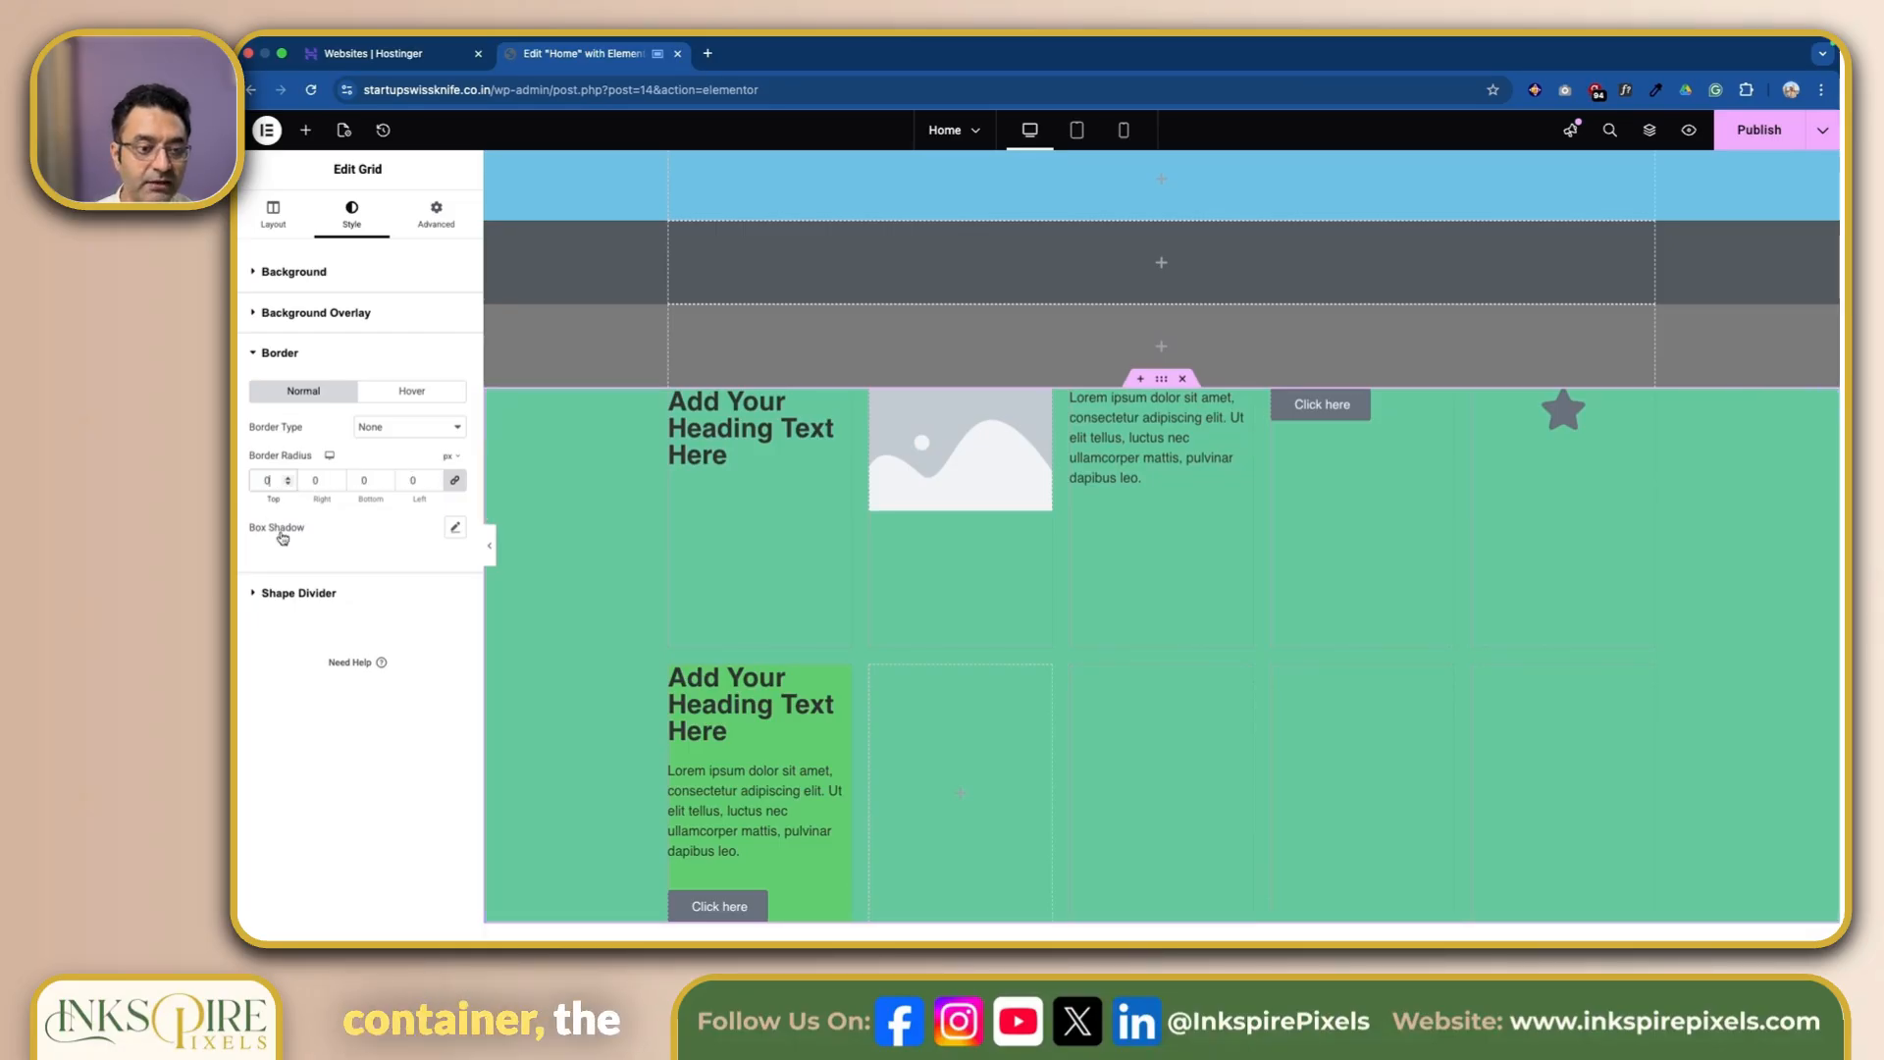
Review the shape divider types available for the grid's top and bottom edges.
click(248, 597)
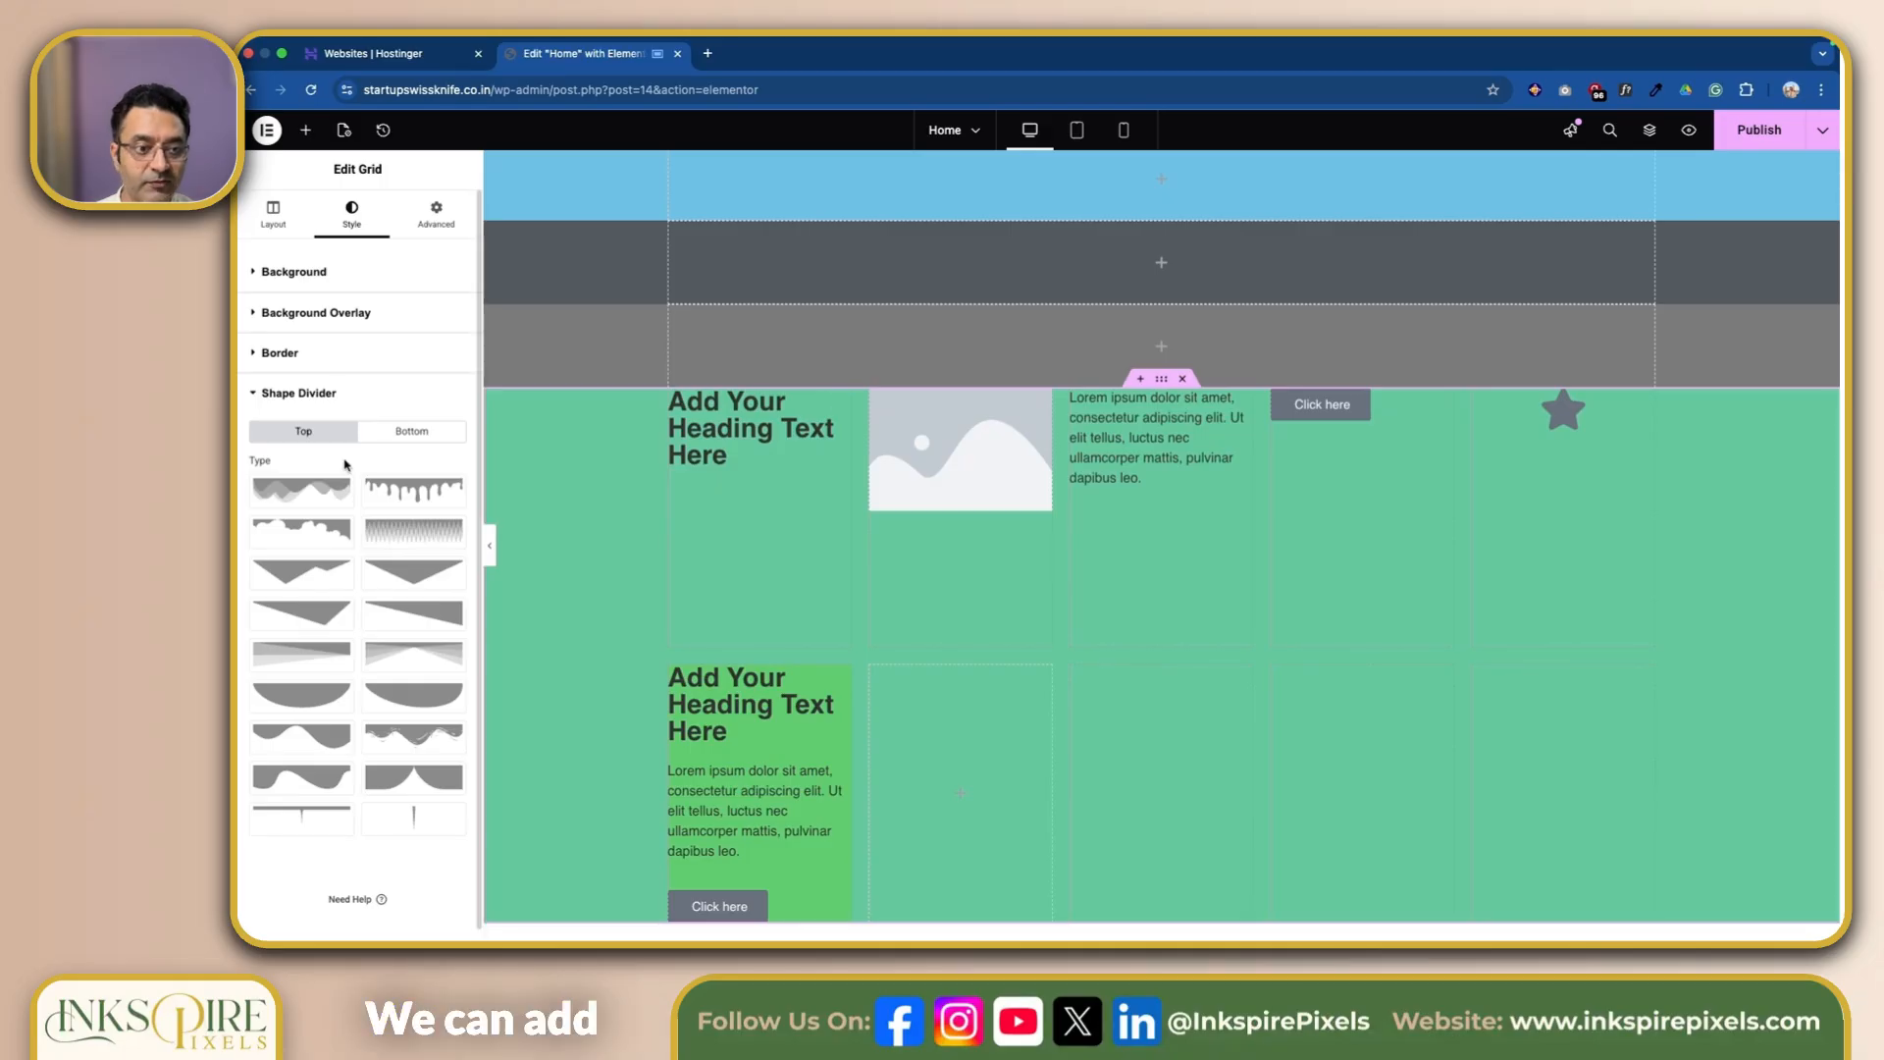
click(393, 437)
click(304, 432)
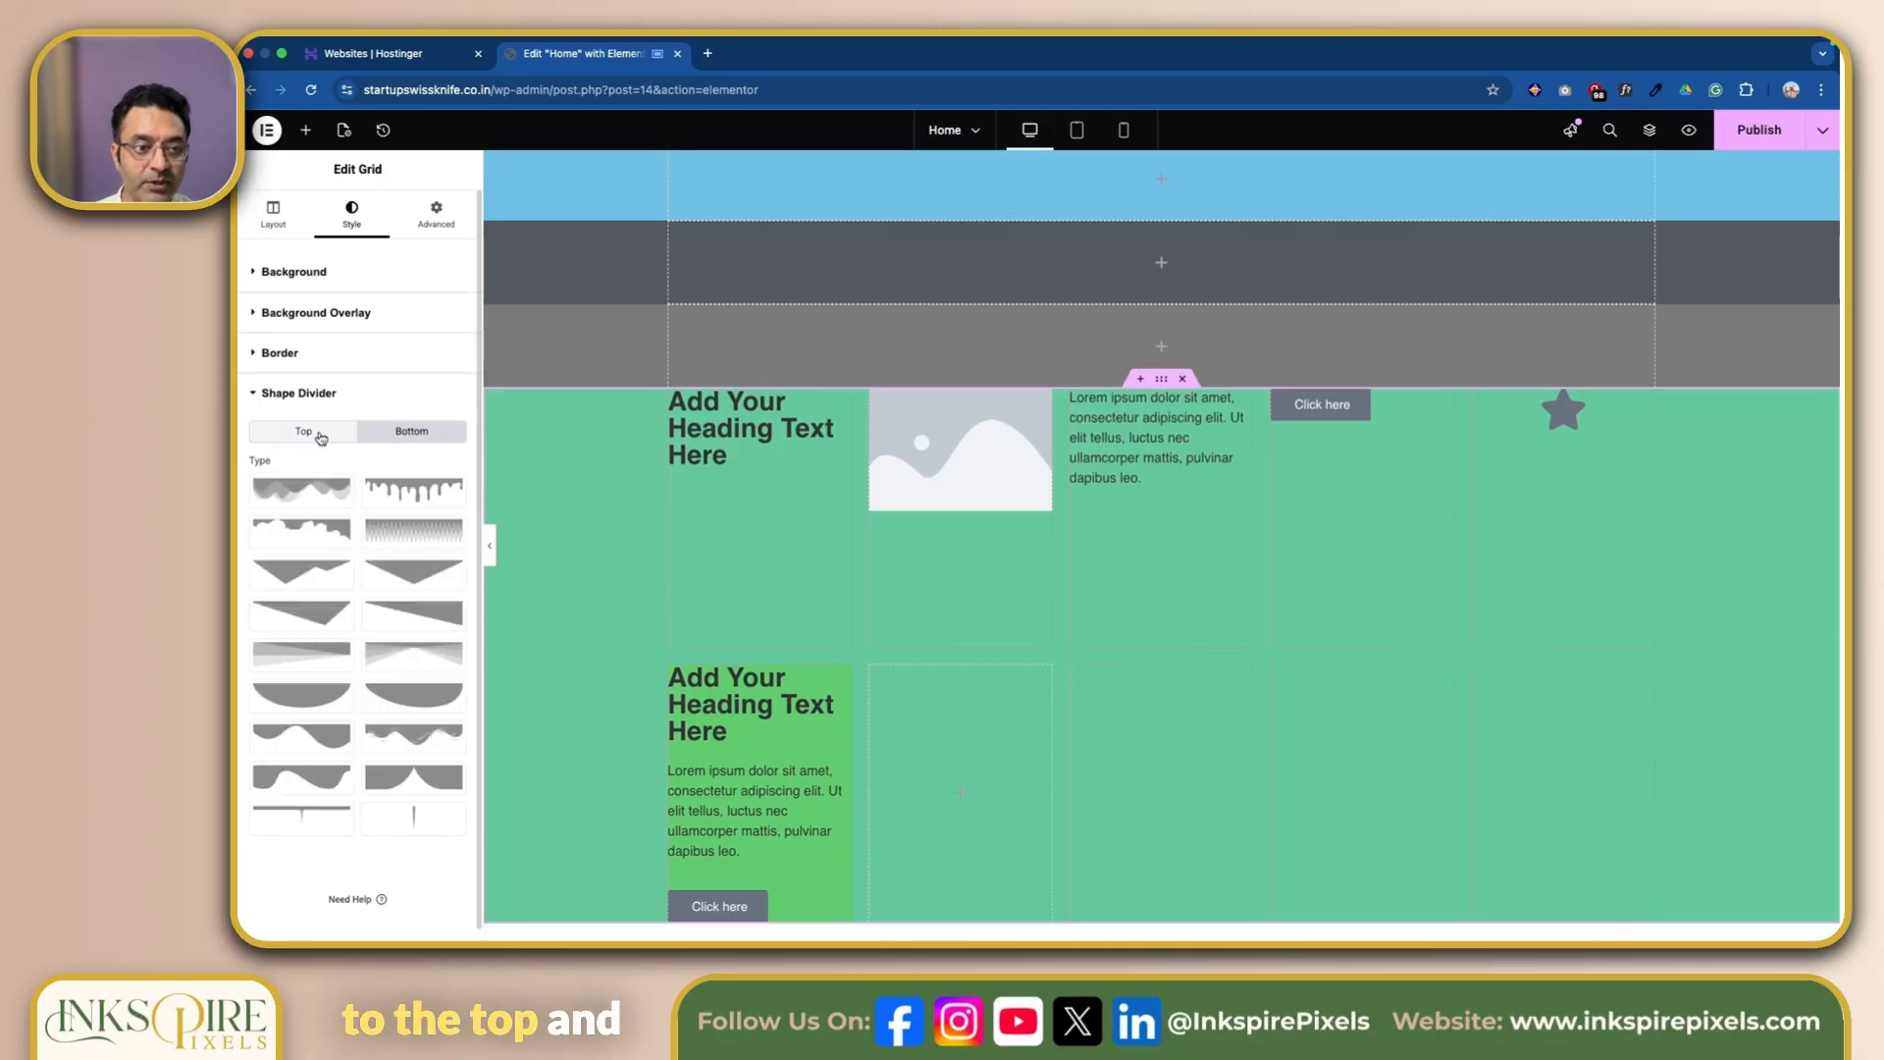
Try top margins of 10 px and 100 px on the grid.
click(432, 224)
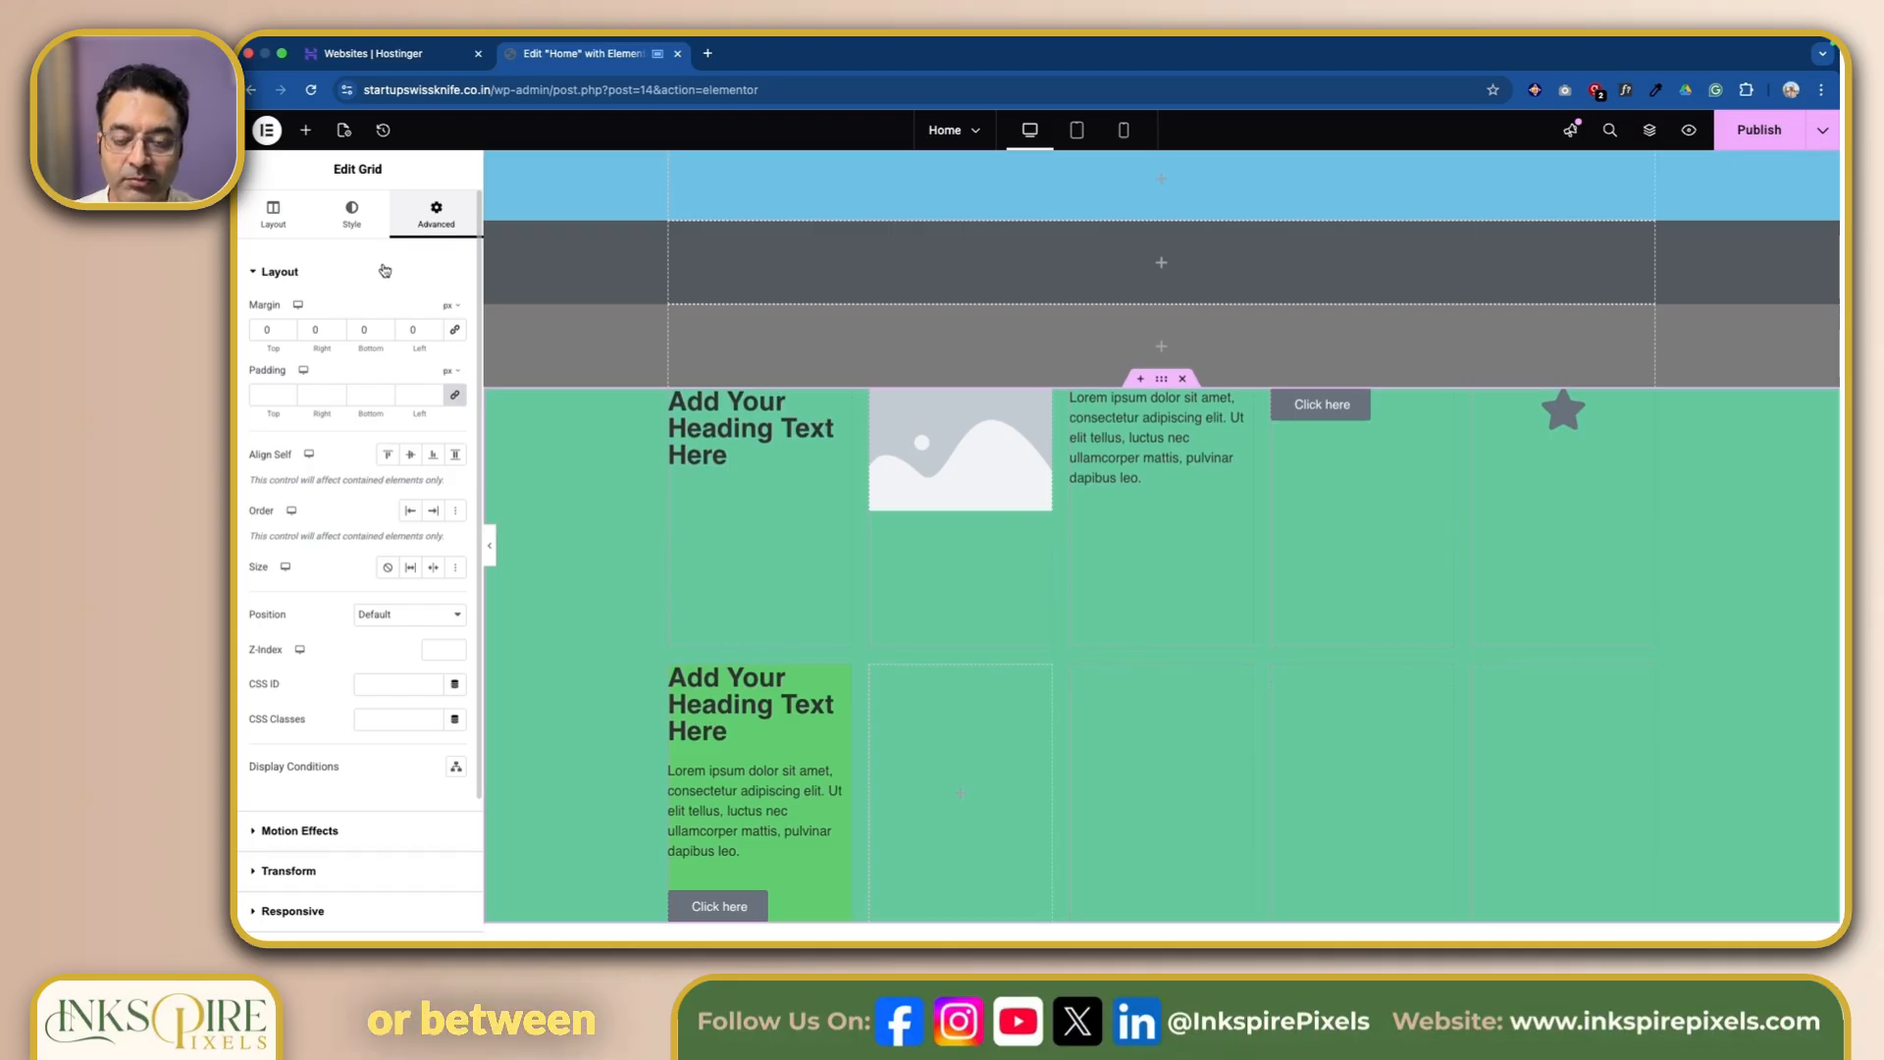
click(277, 330)
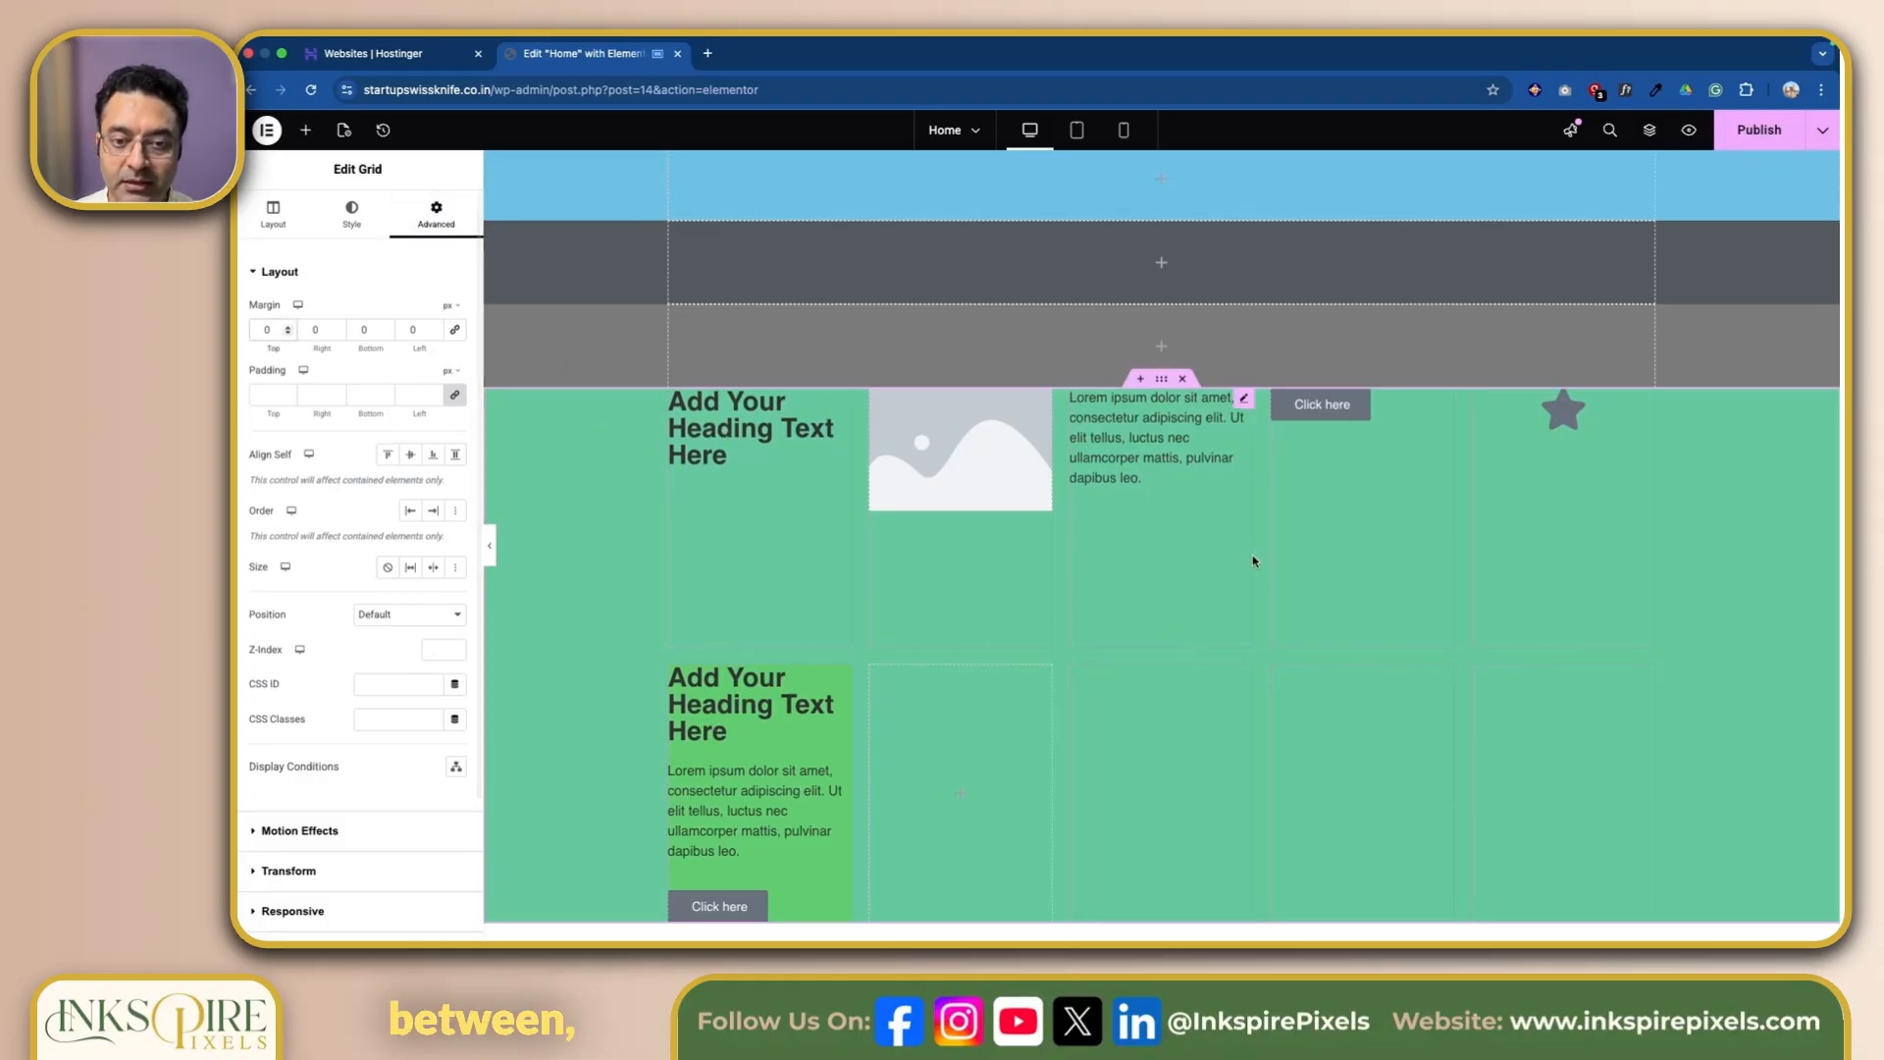
click(264, 330)
text(10)
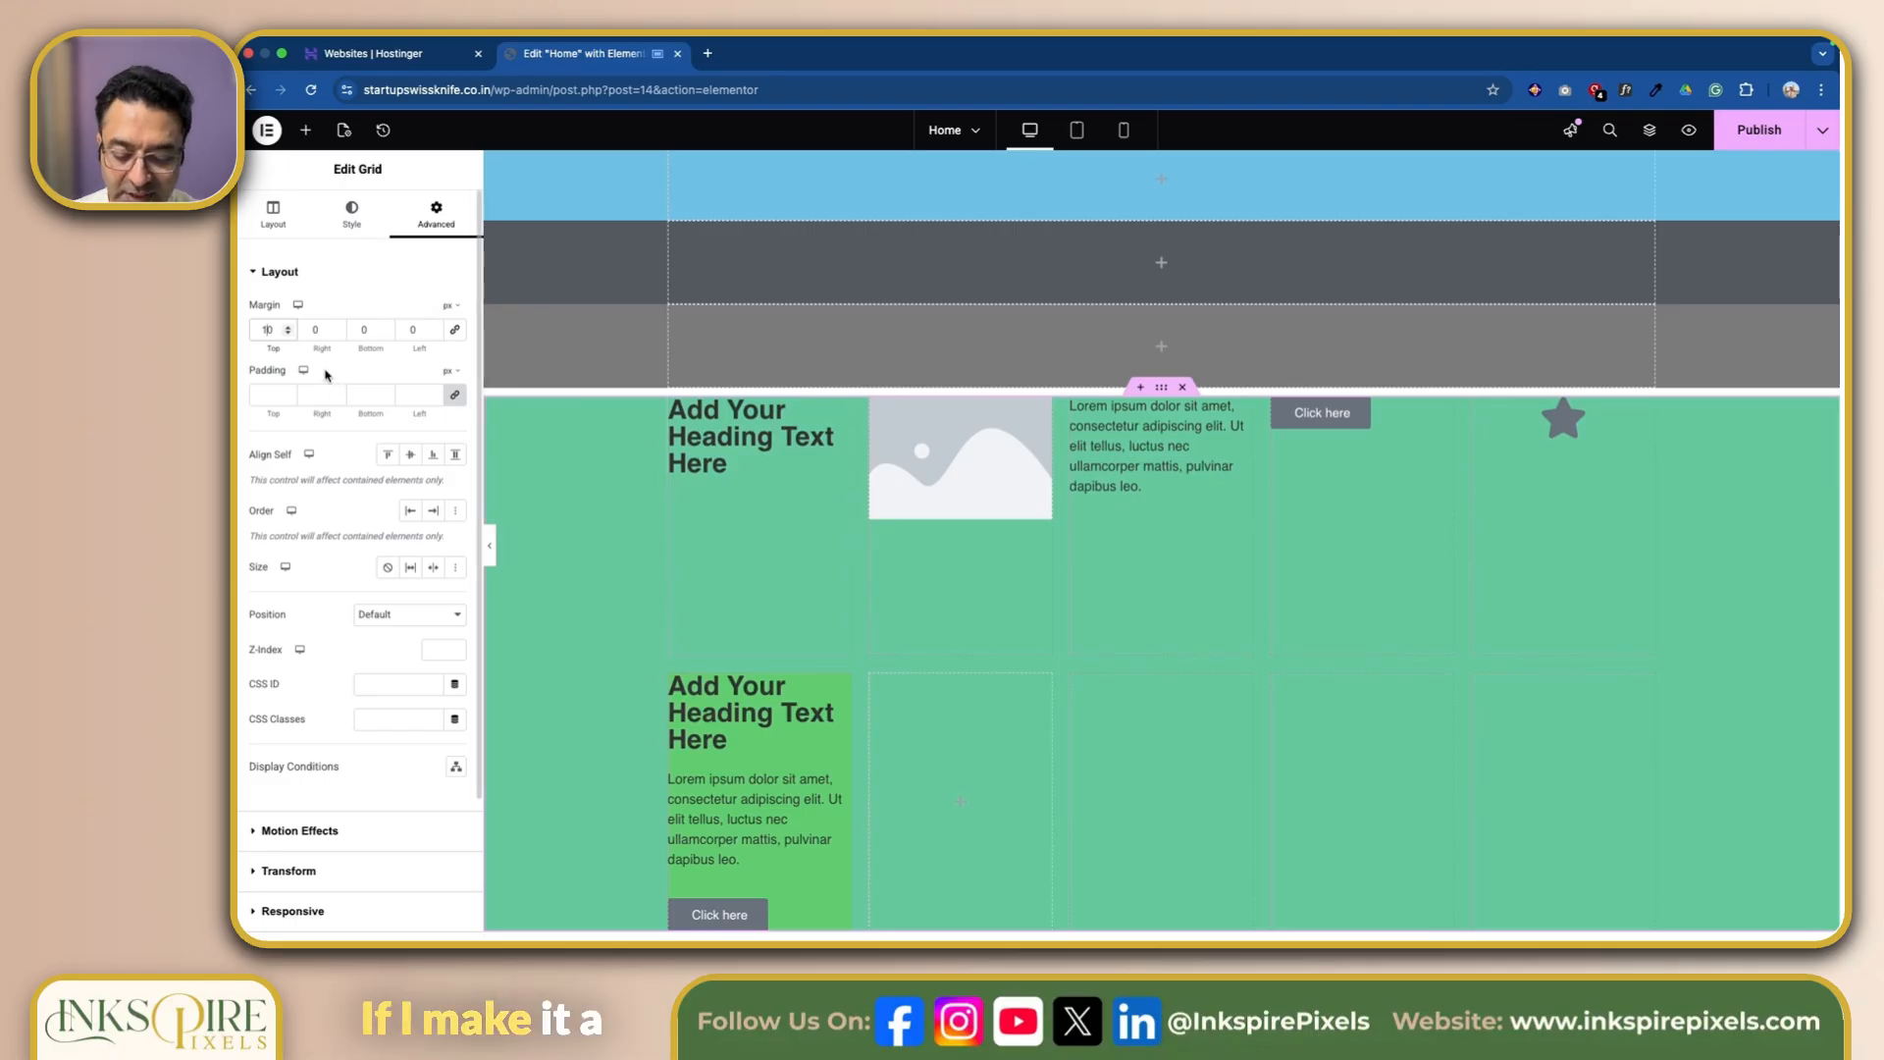
click(267, 330)
text(0)
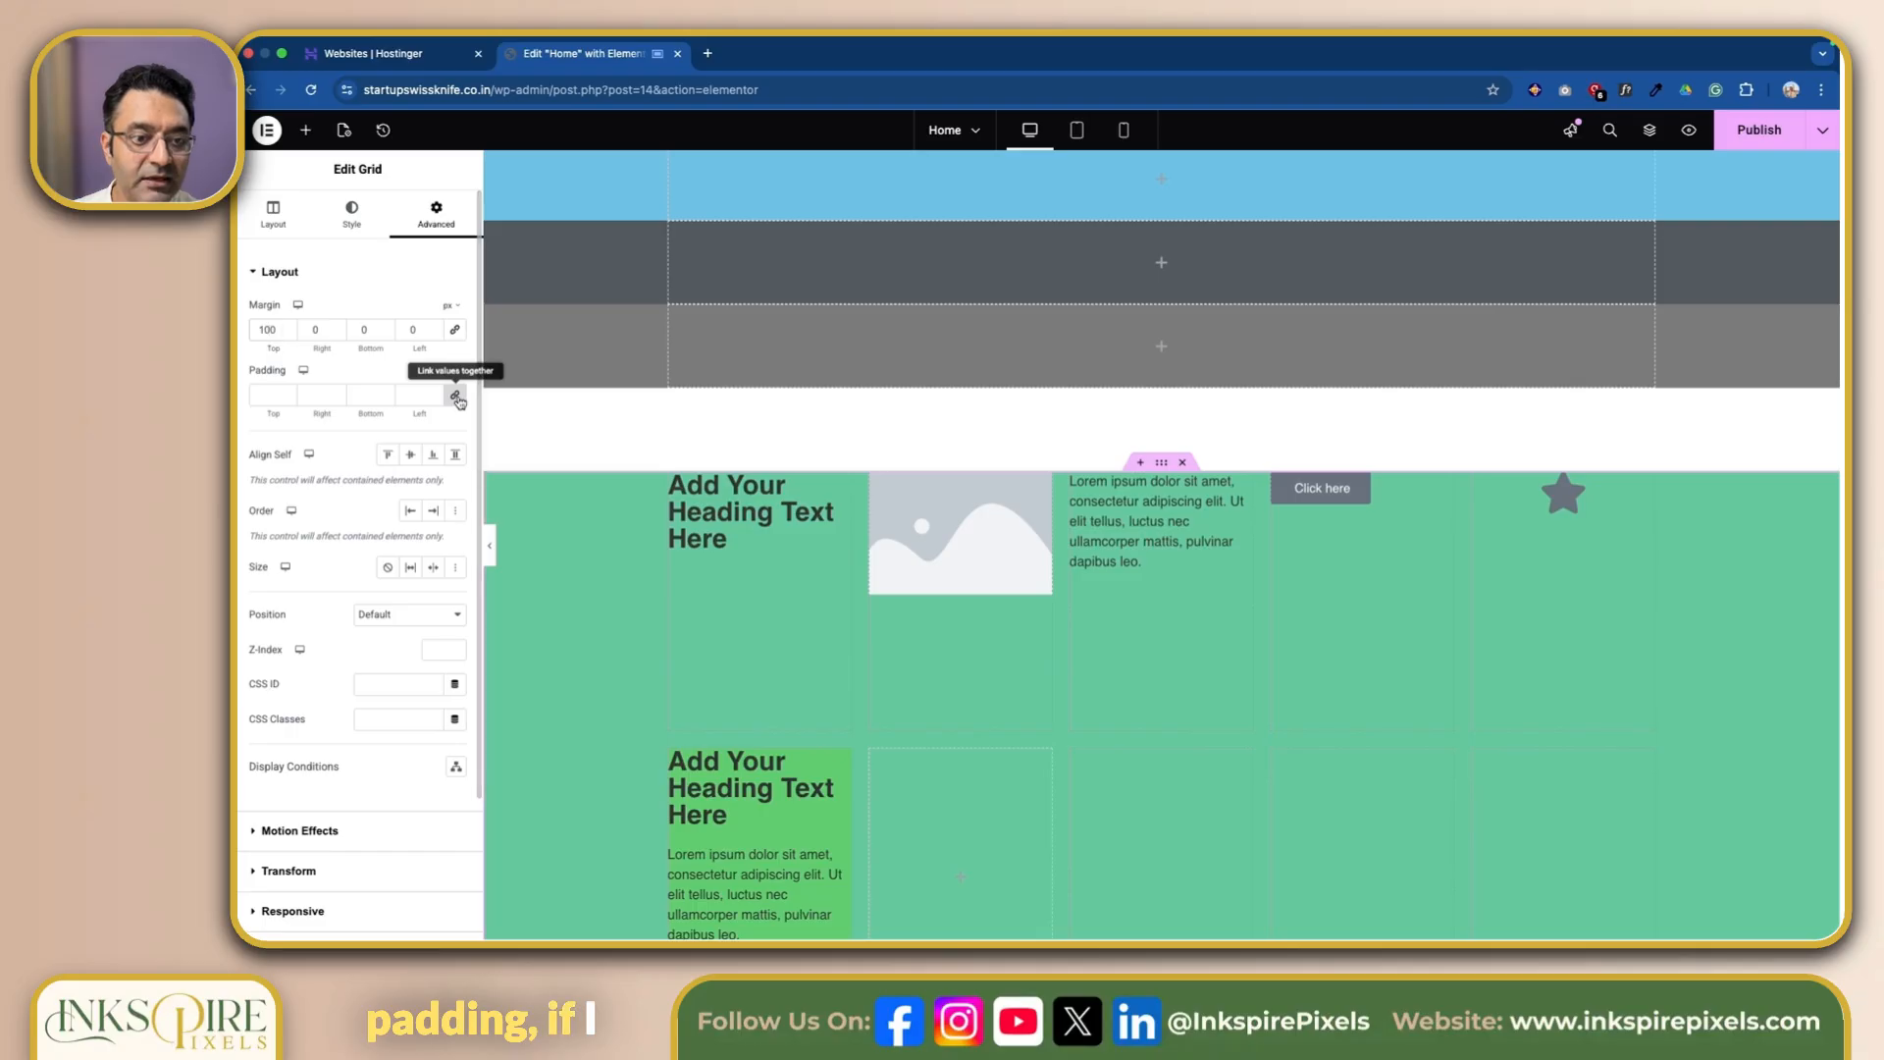
Unlink the grid's padding values and try top padding of 10 px and 100 px.
click(270, 395)
text(0)
text(1)
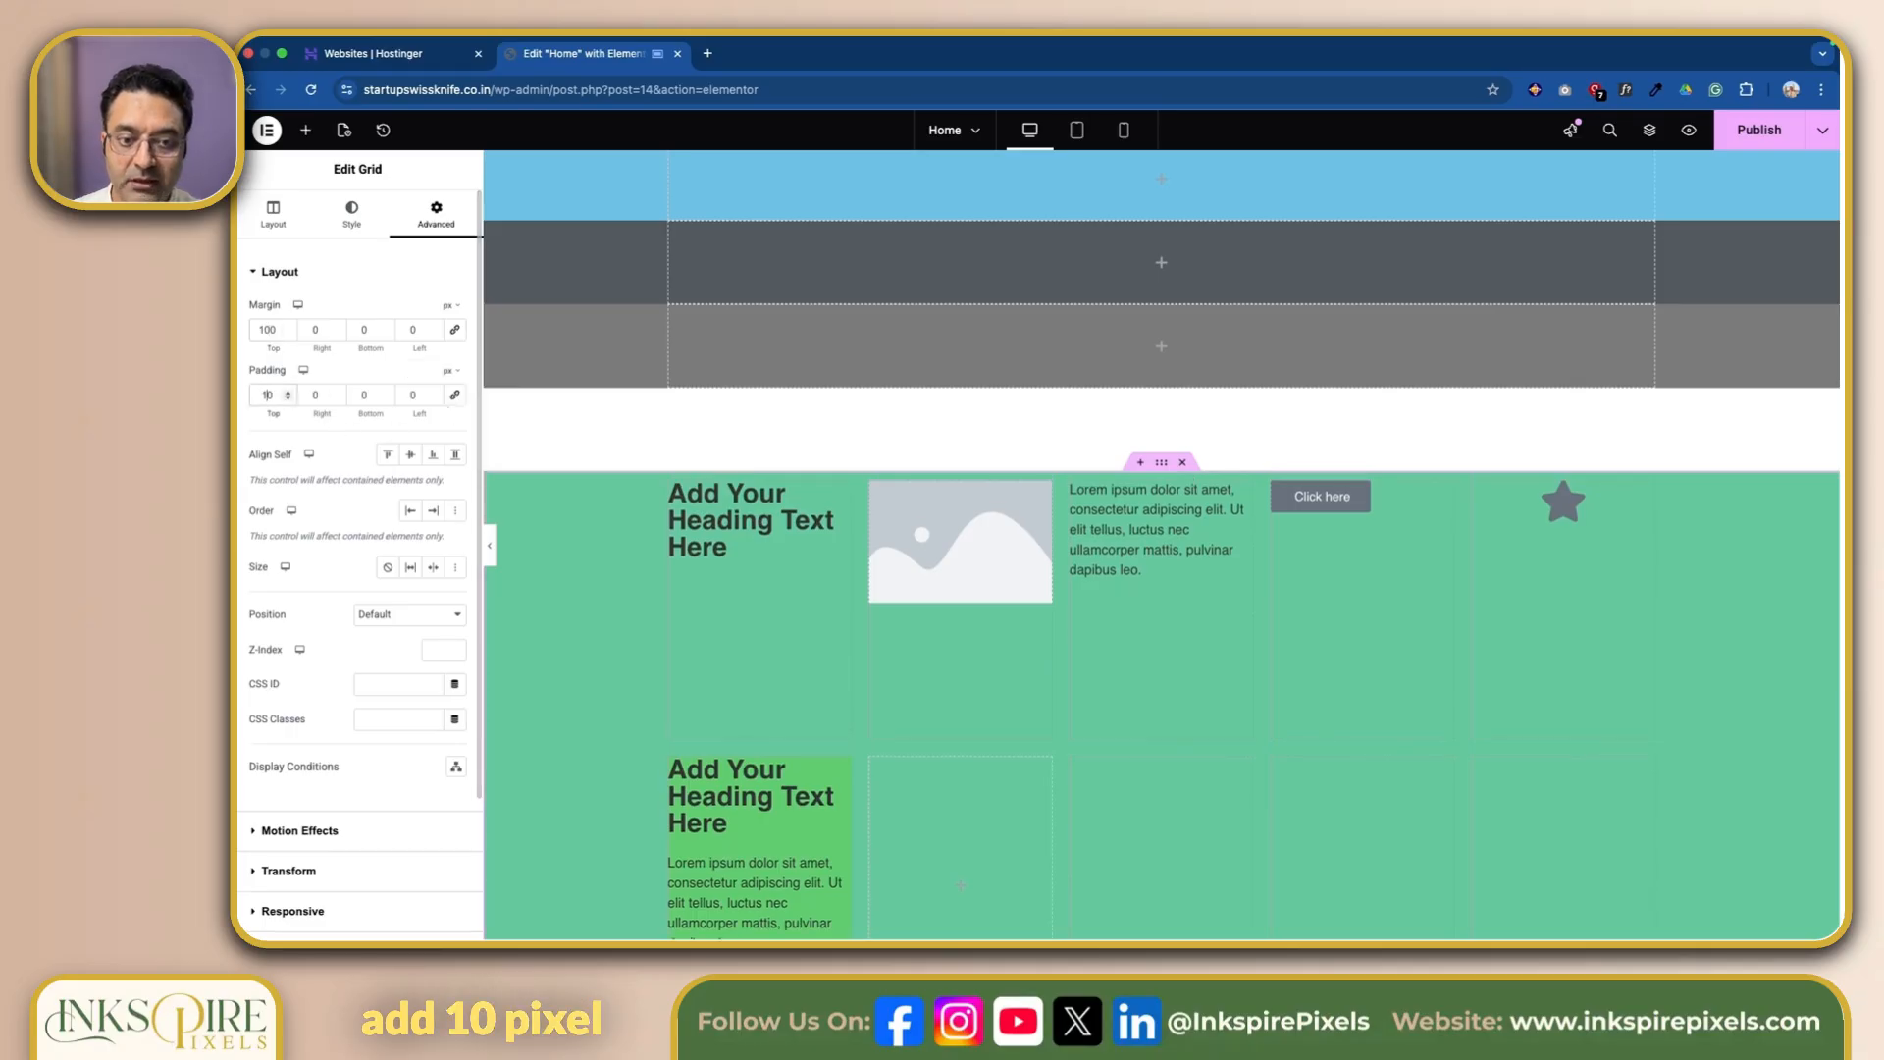
text(0)
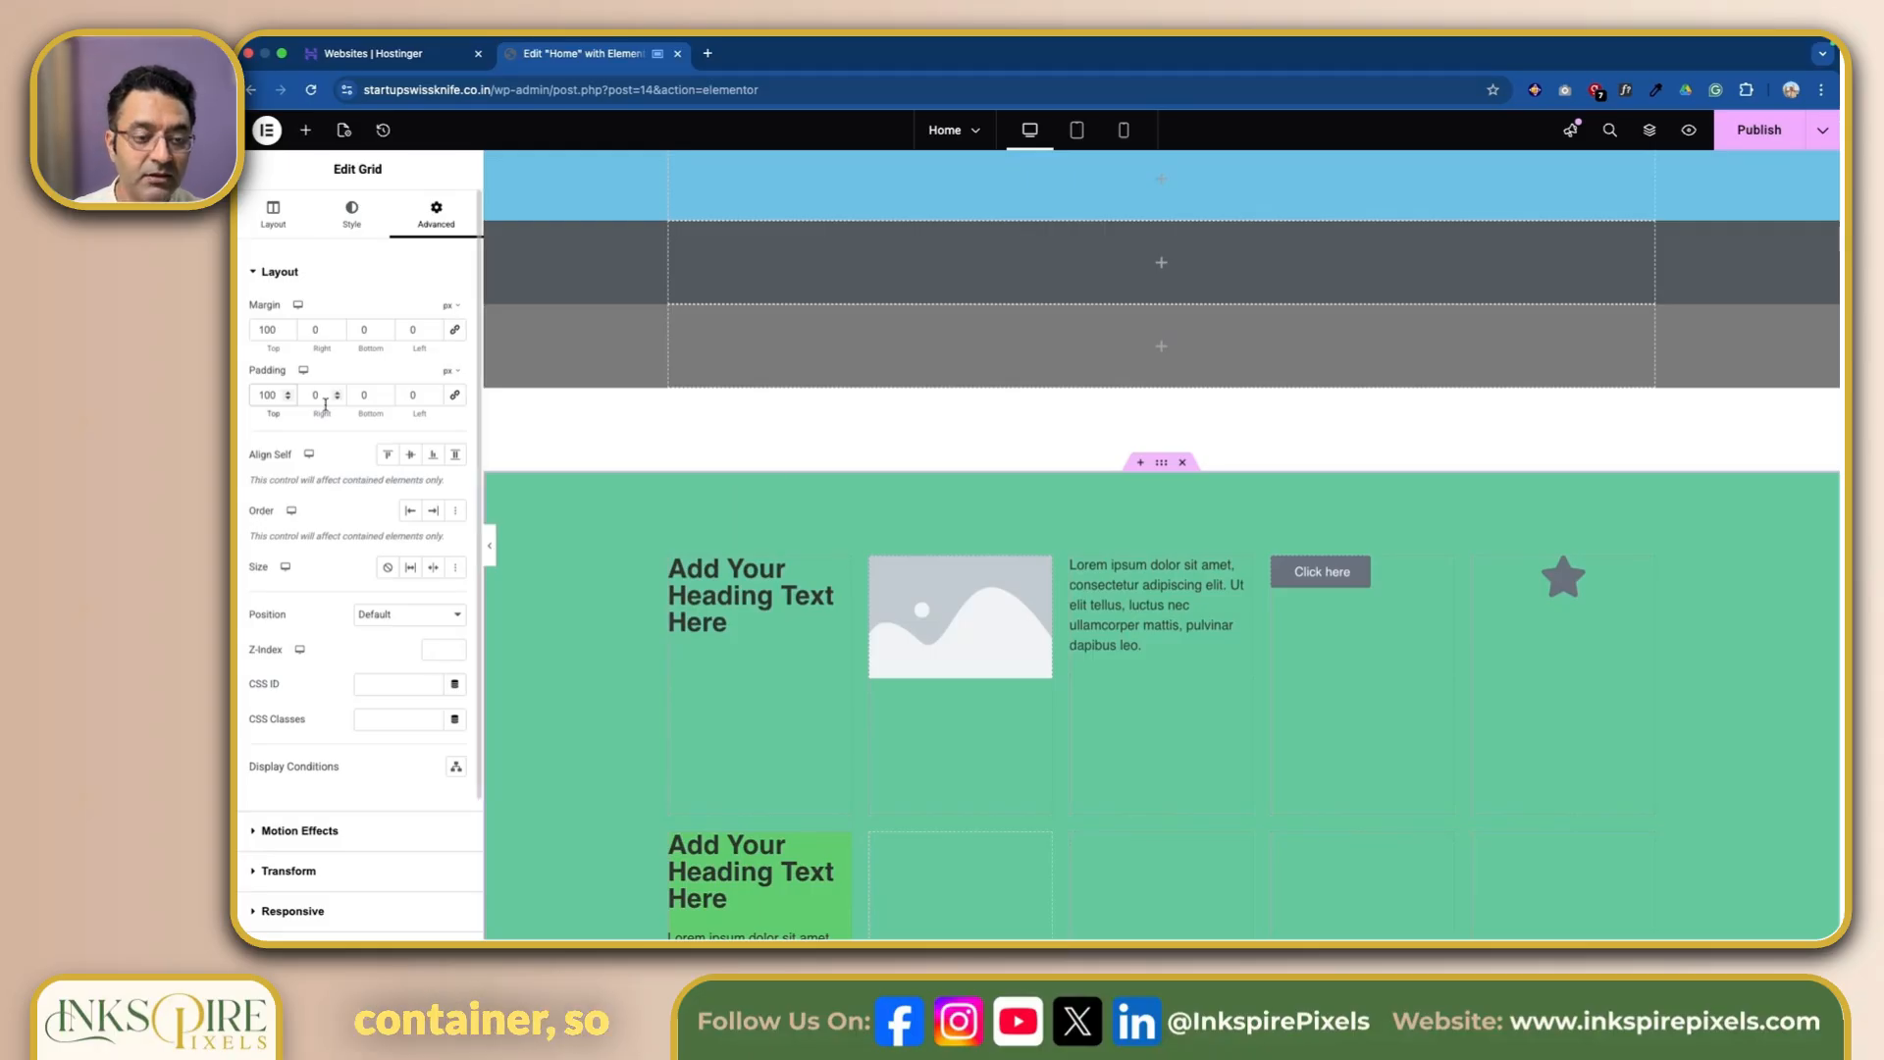
Reset the grid's top padding and top margin to 0.
drag(274, 397, 242, 399)
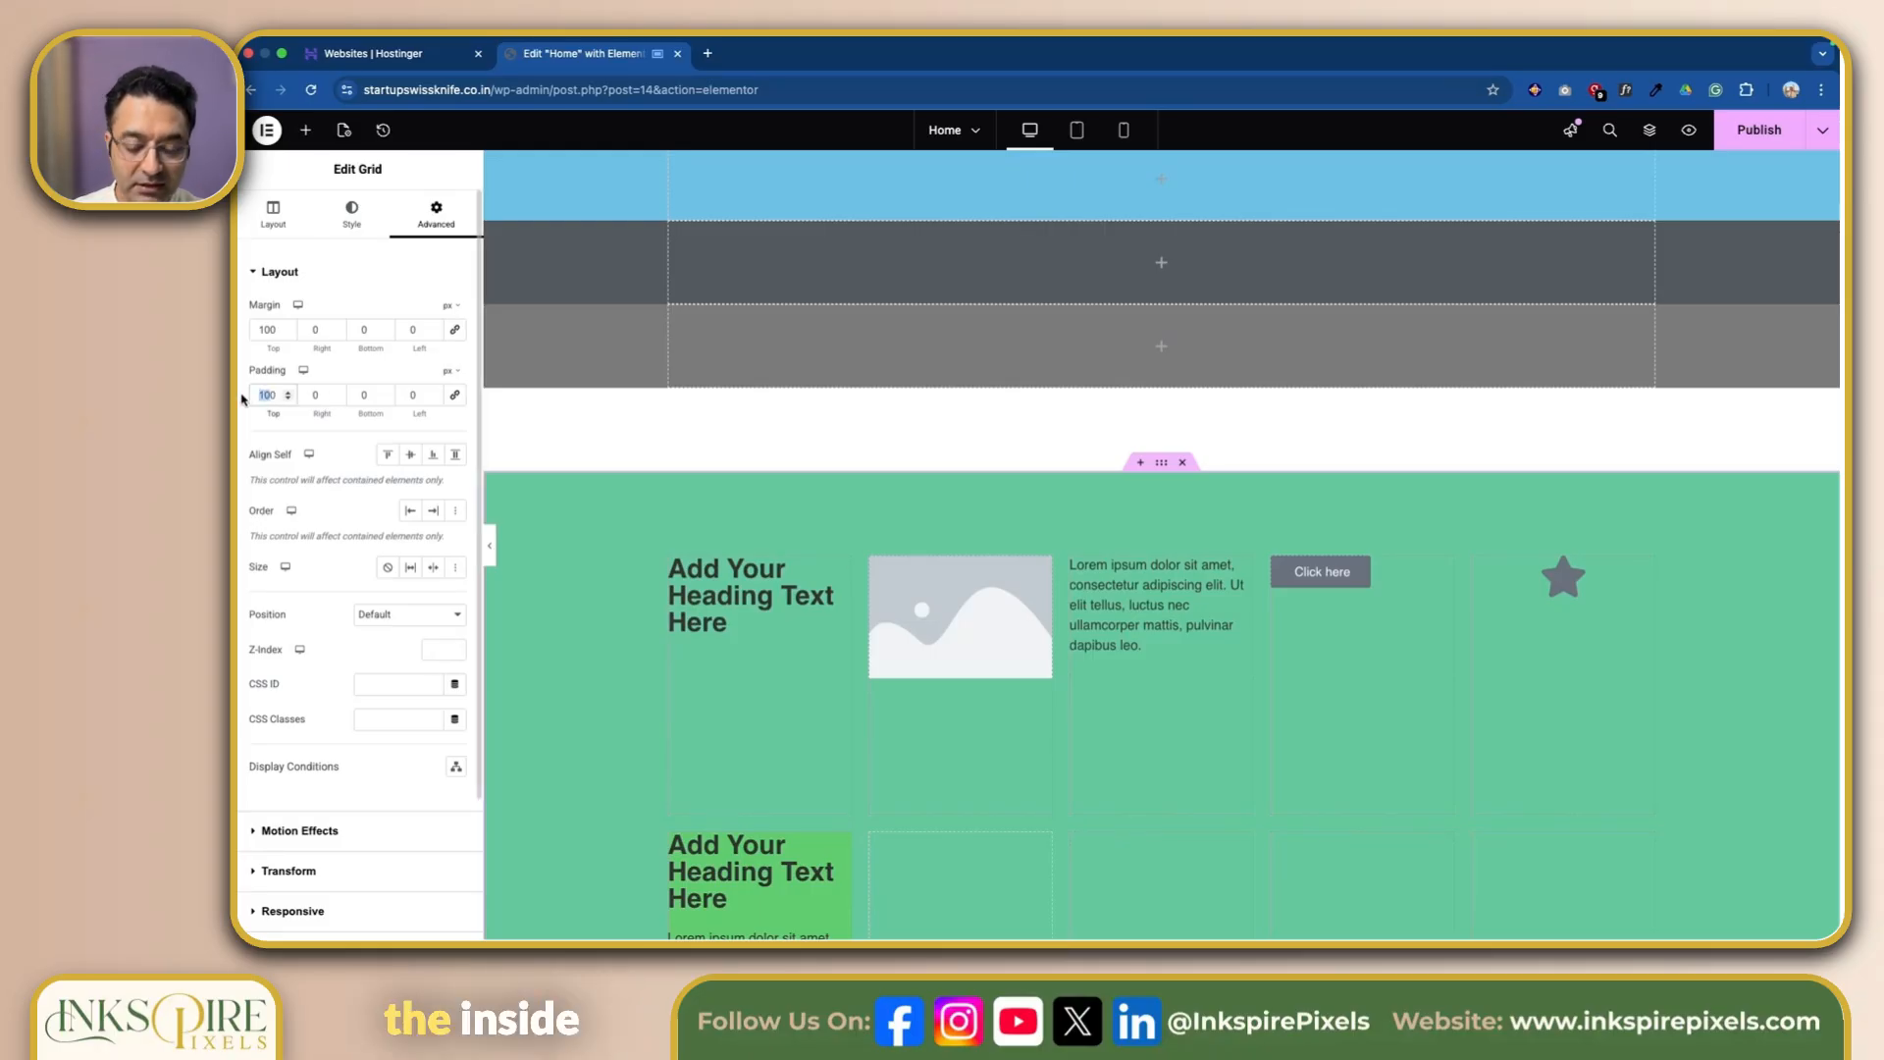
text(0)
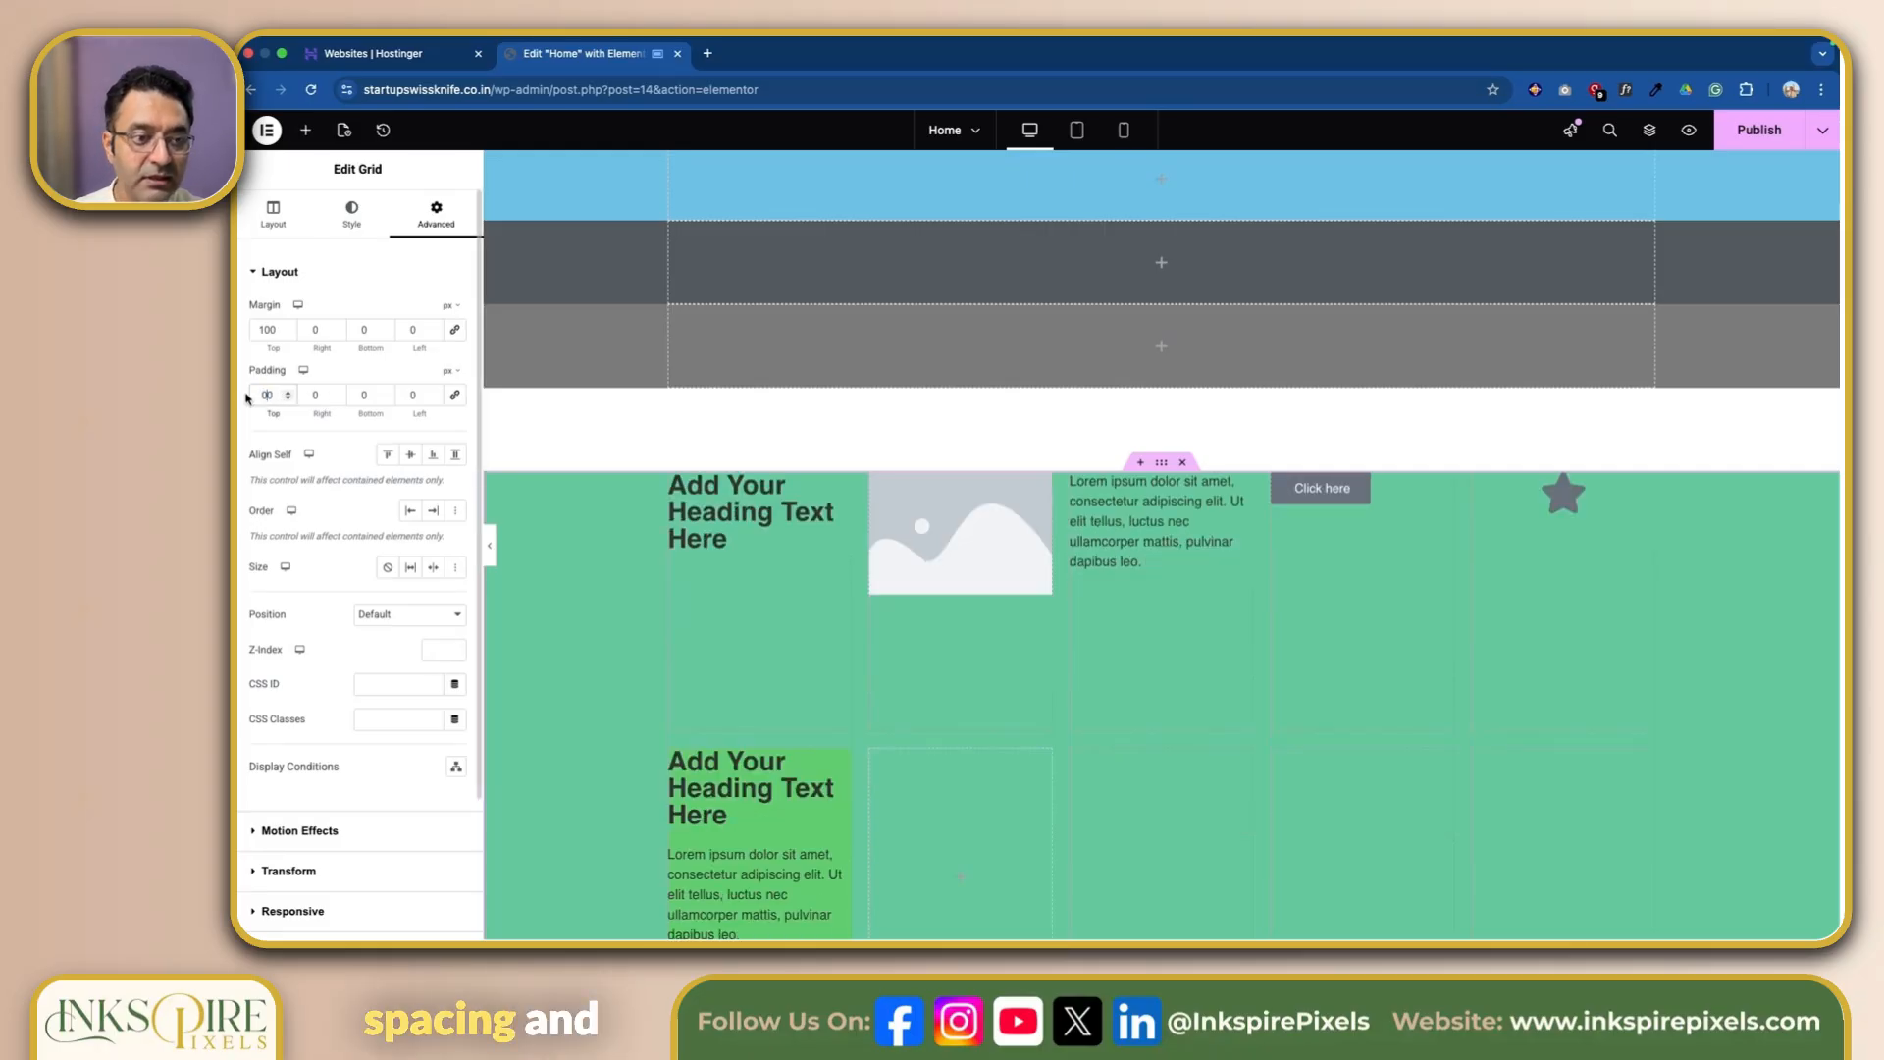
double_click(269, 329)
text(0)
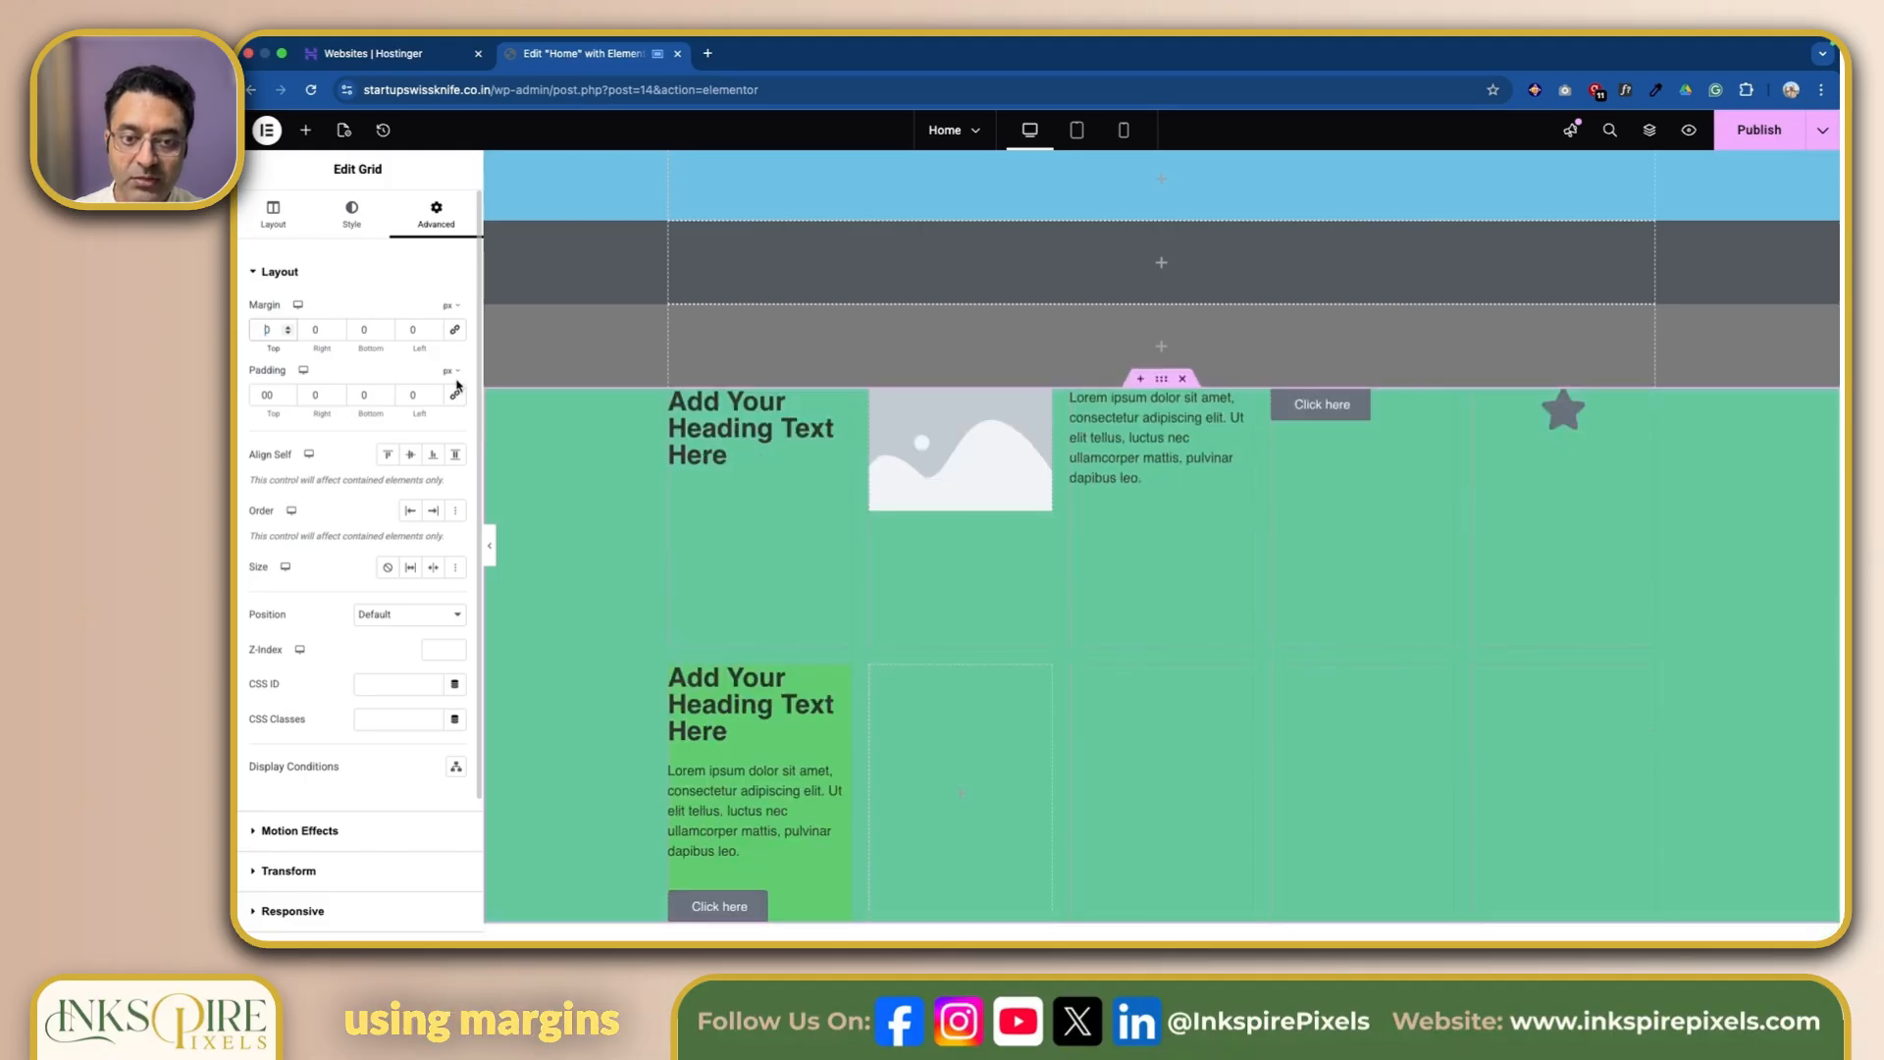
Review the grid's remaining advanced settings, including its motion effects.
scroll(276, 507, down, 3)
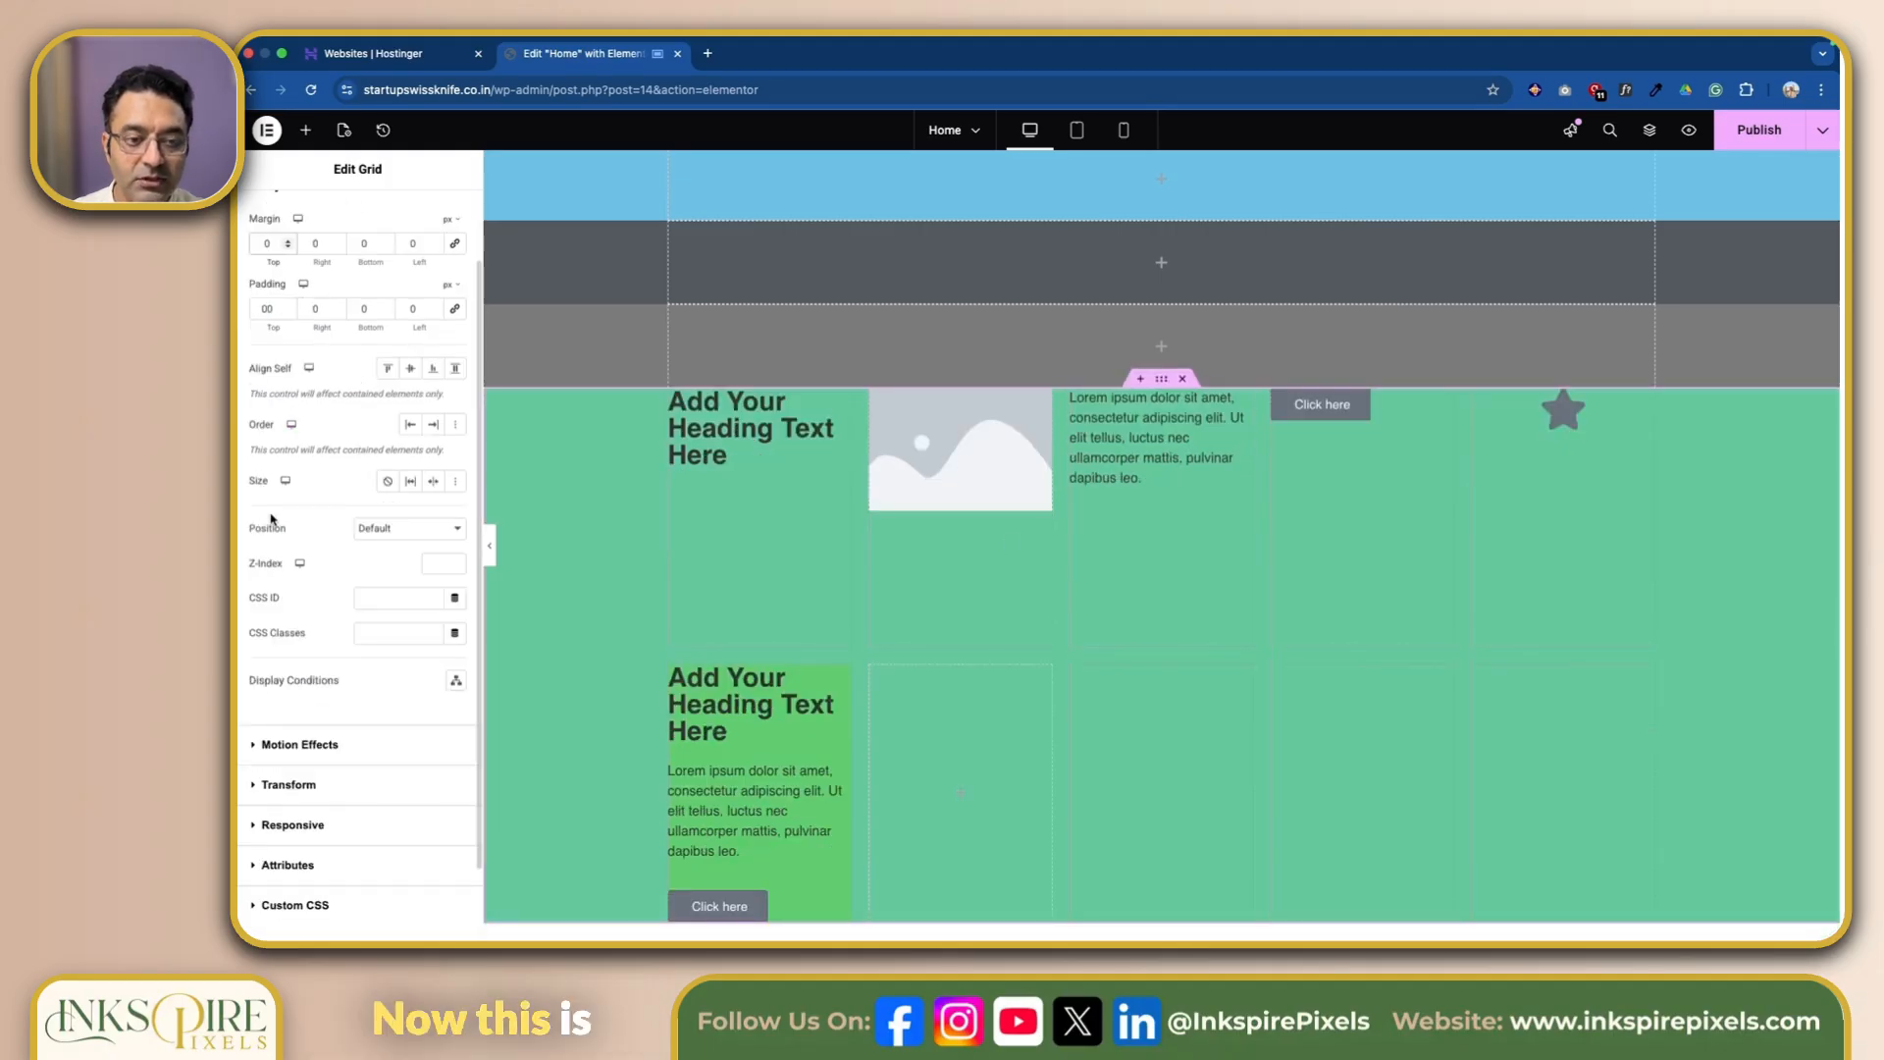
scroll(276, 507, down, 2)
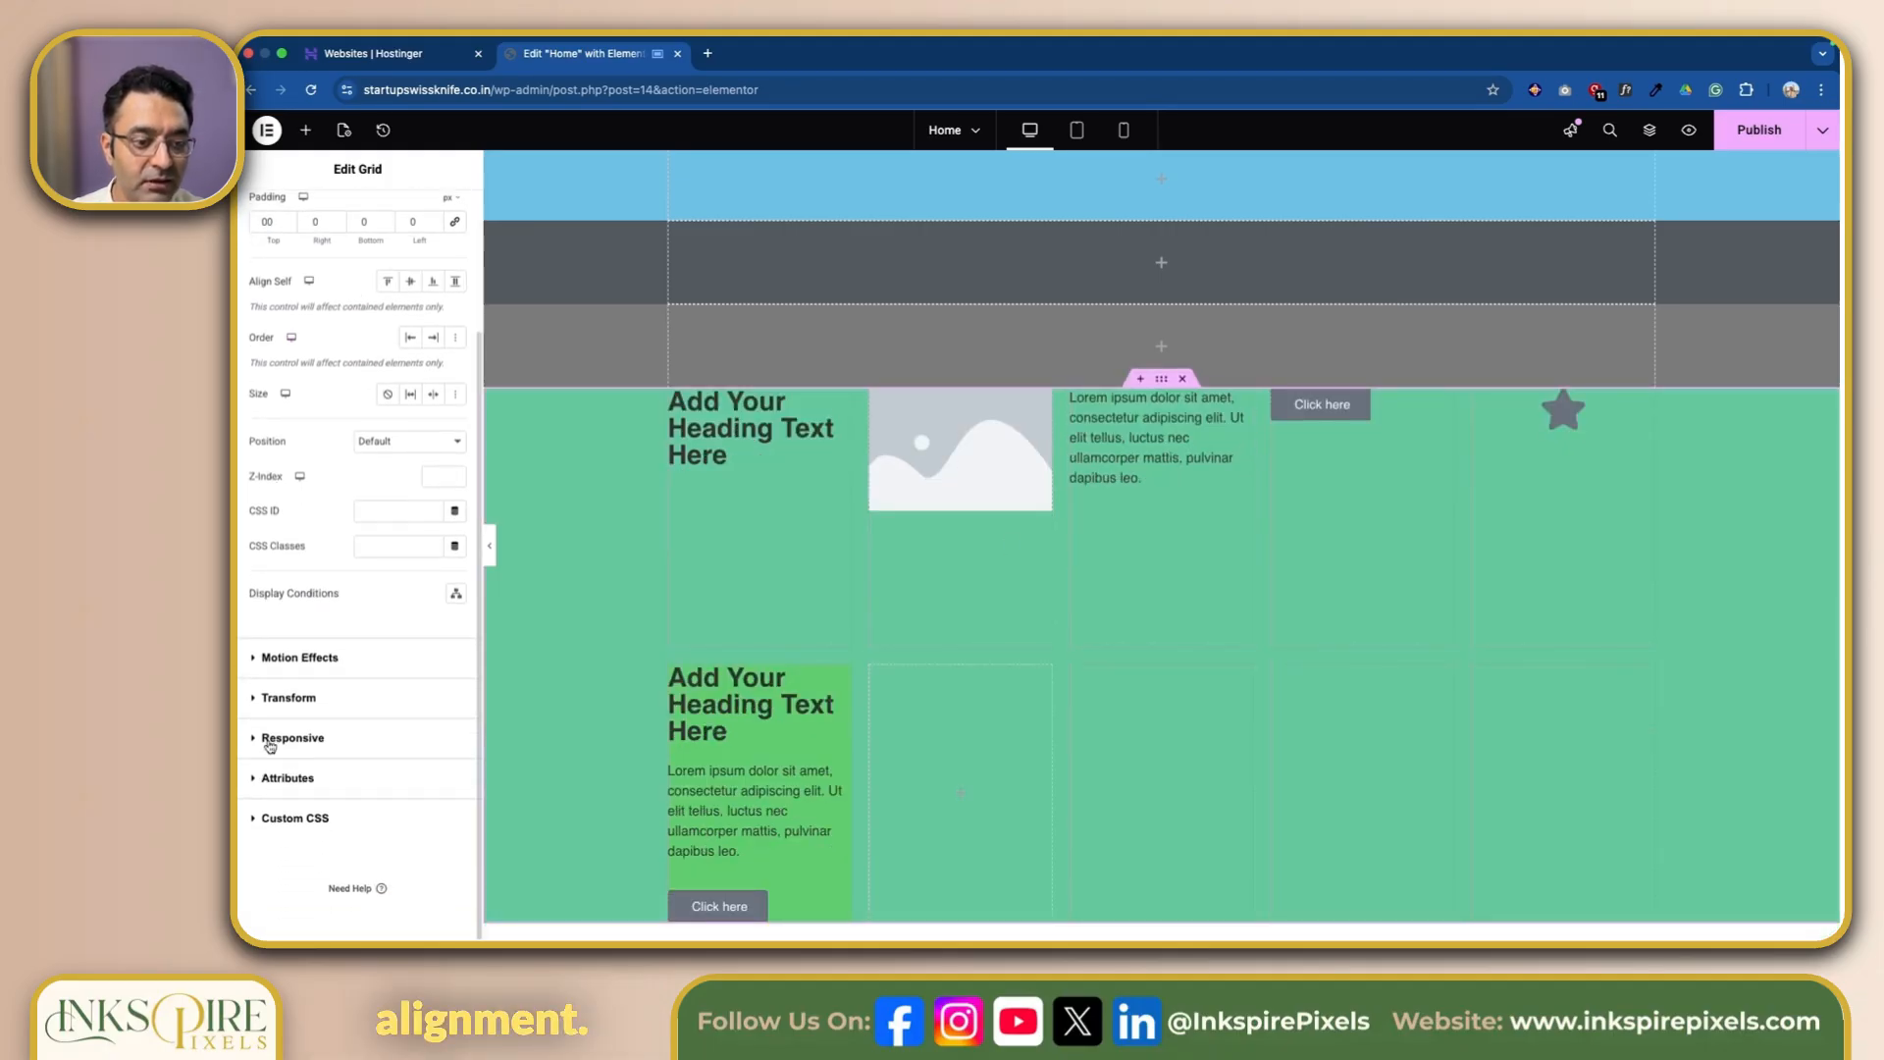
click(256, 659)
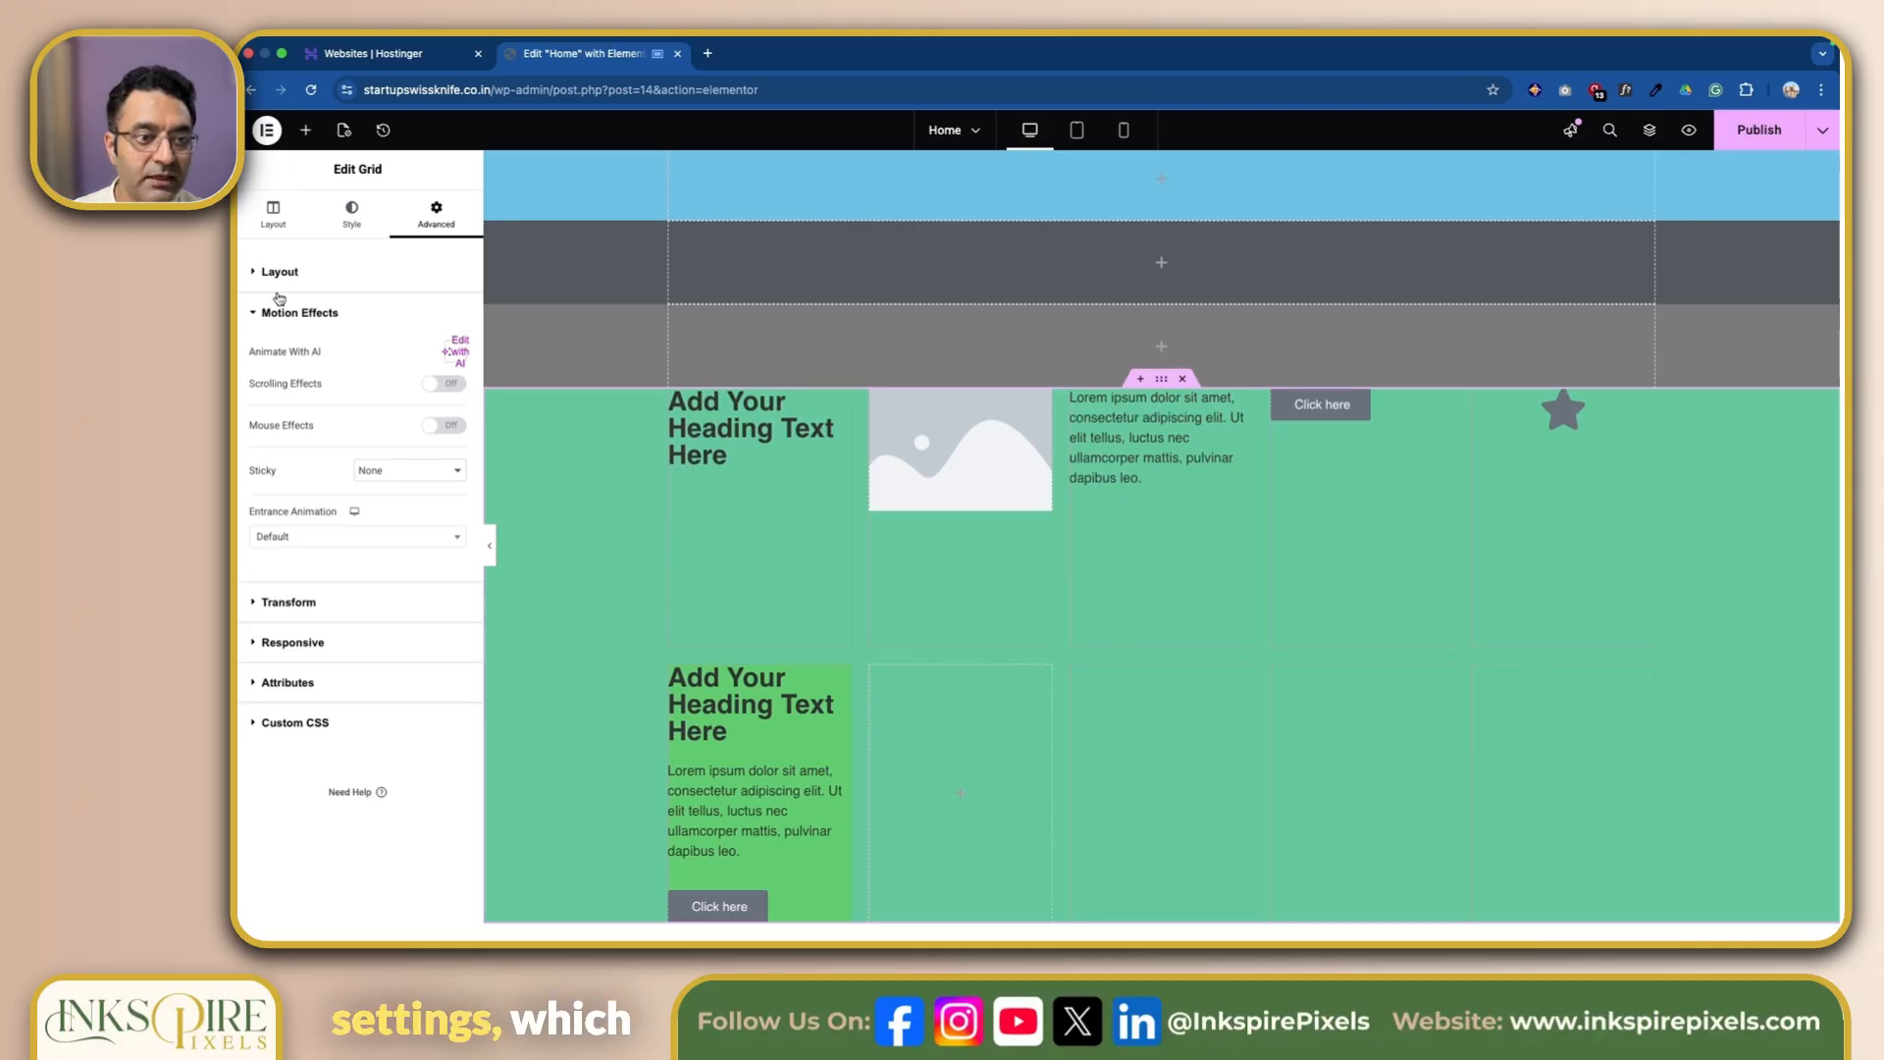
click(254, 314)
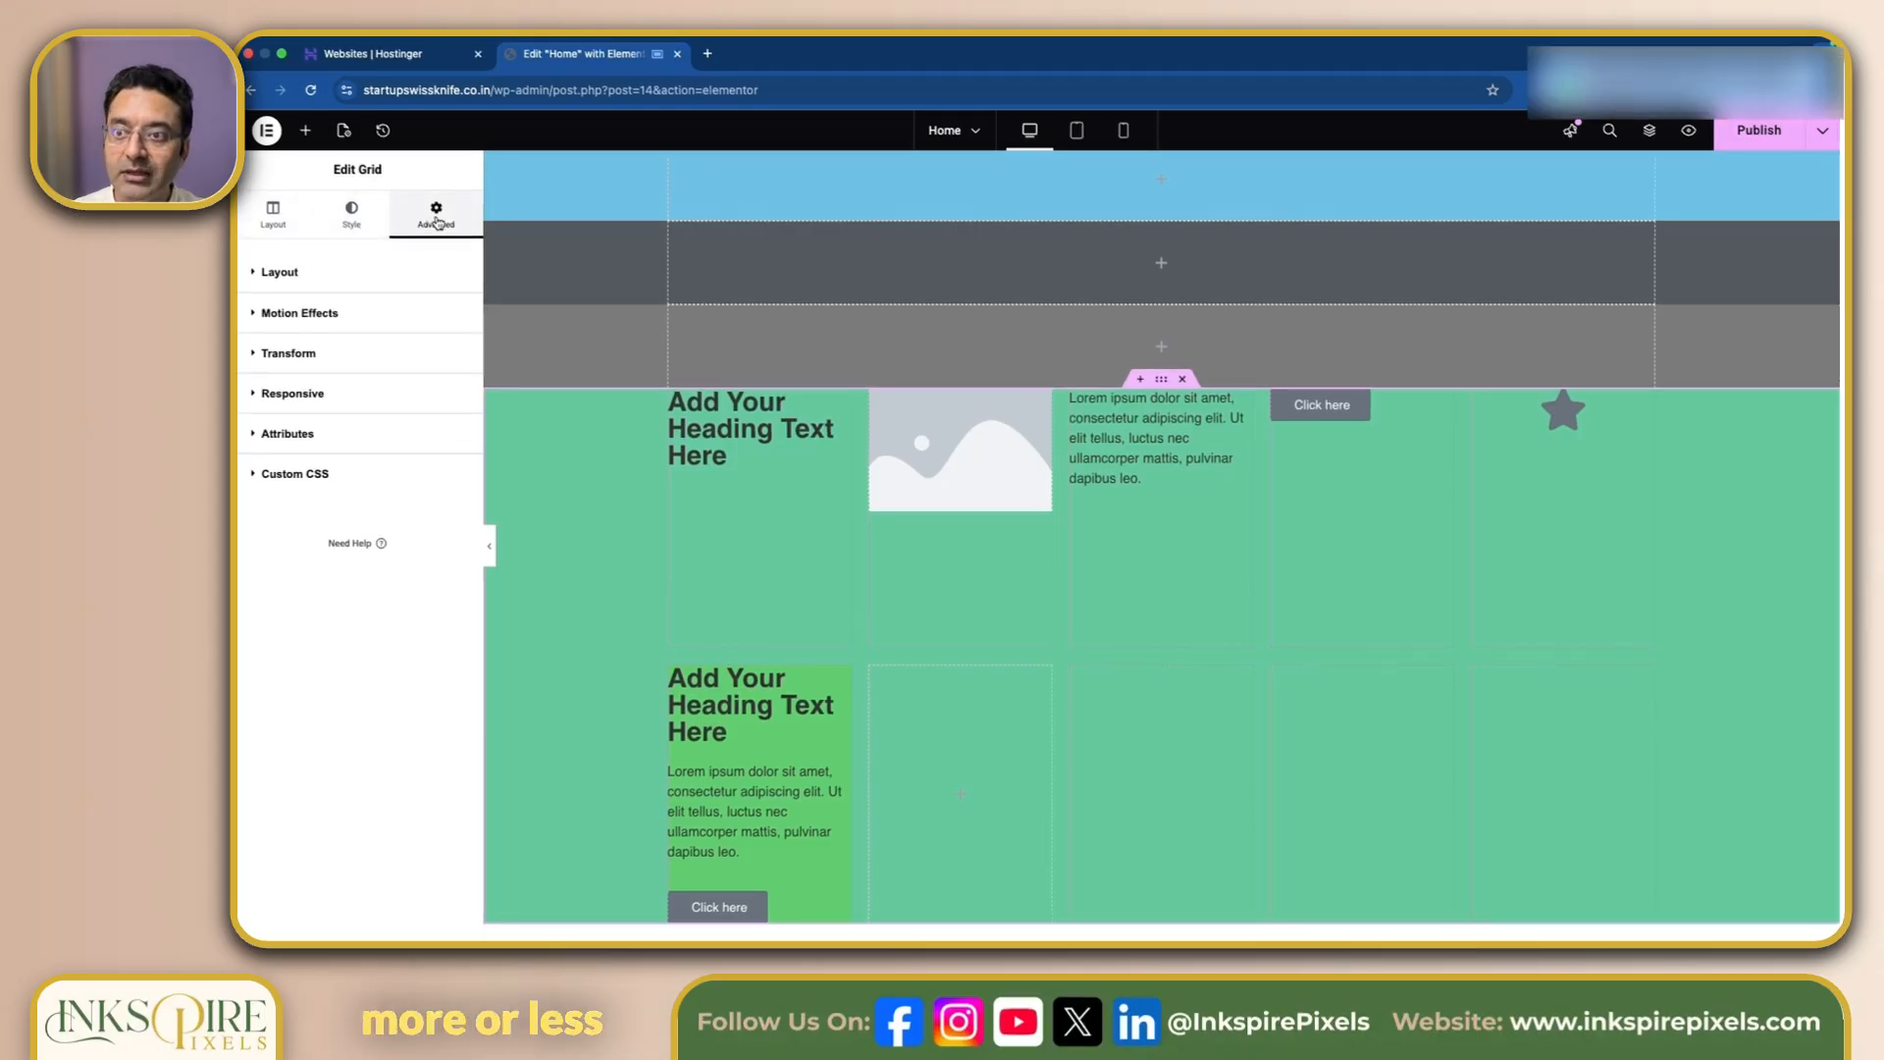
Return to the grid's layout settings and look over the sections above it on the page.
click(293, 229)
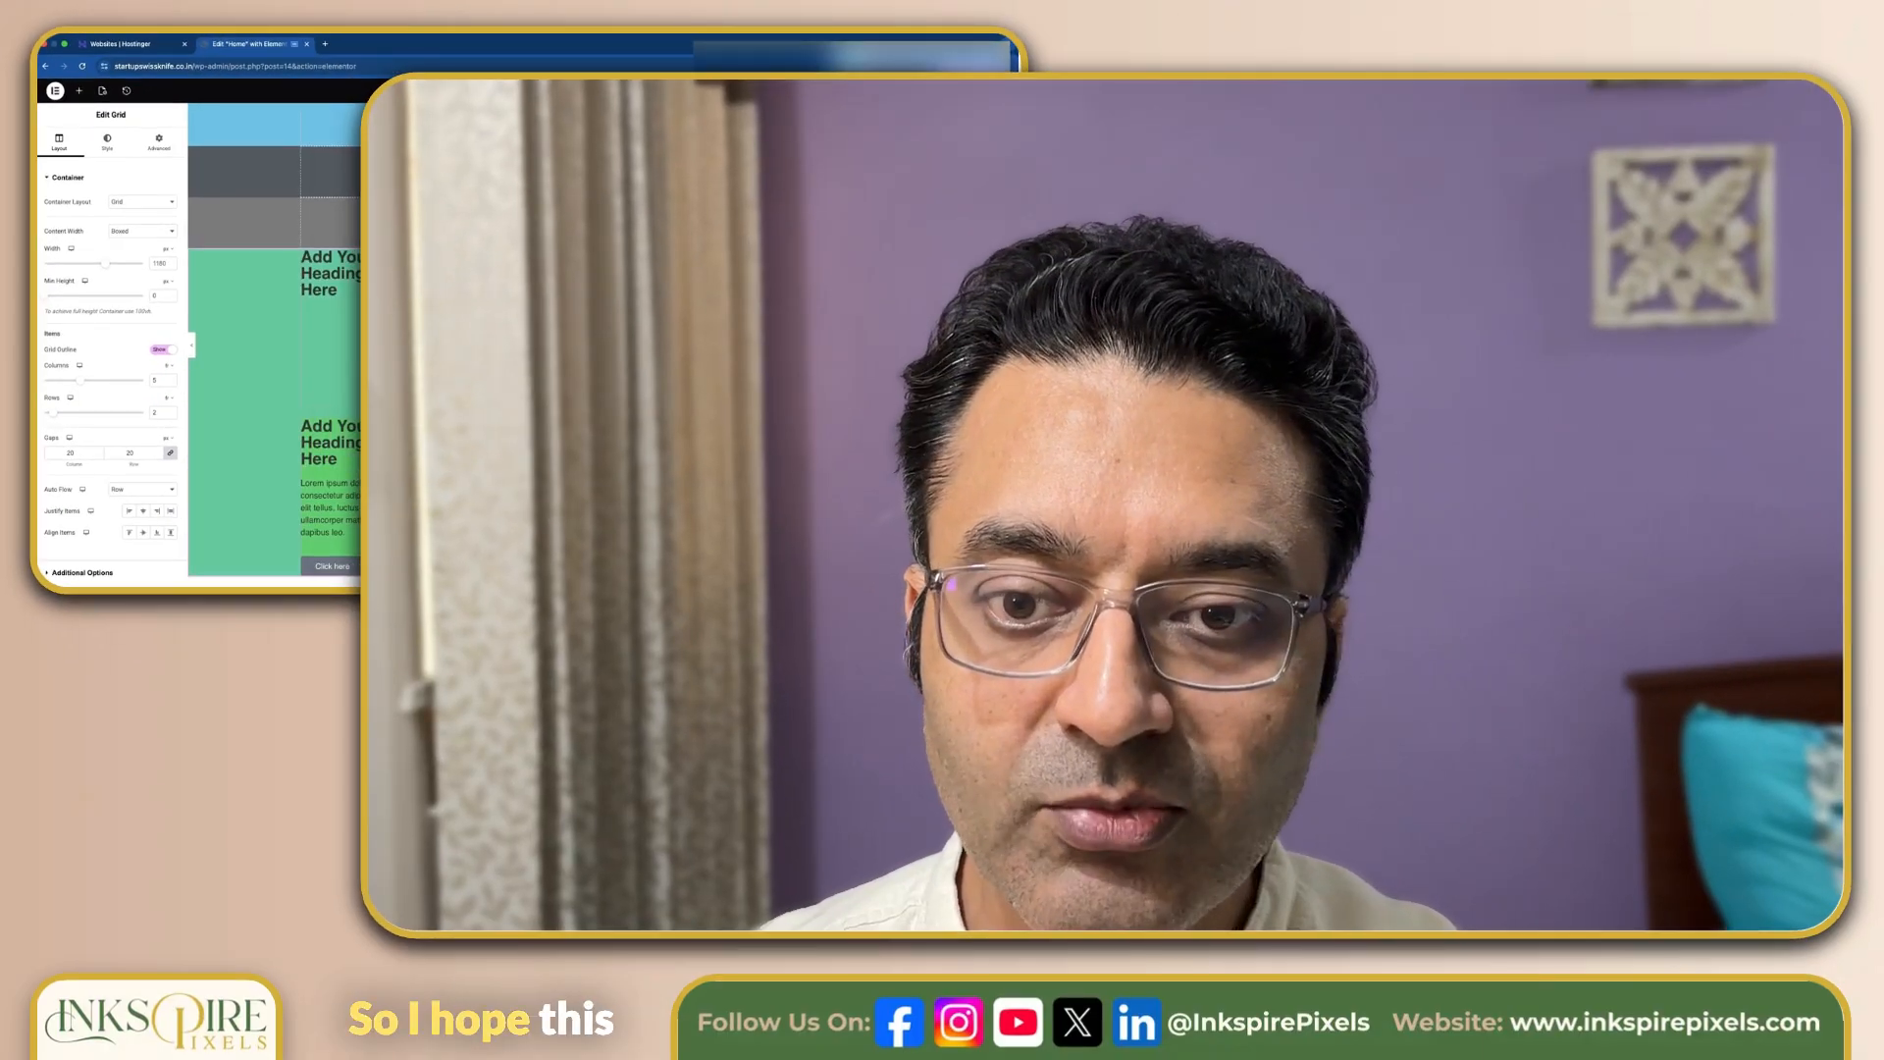
scroll(1155, 535, up, 4)
scroll(275, 392, up, 1)
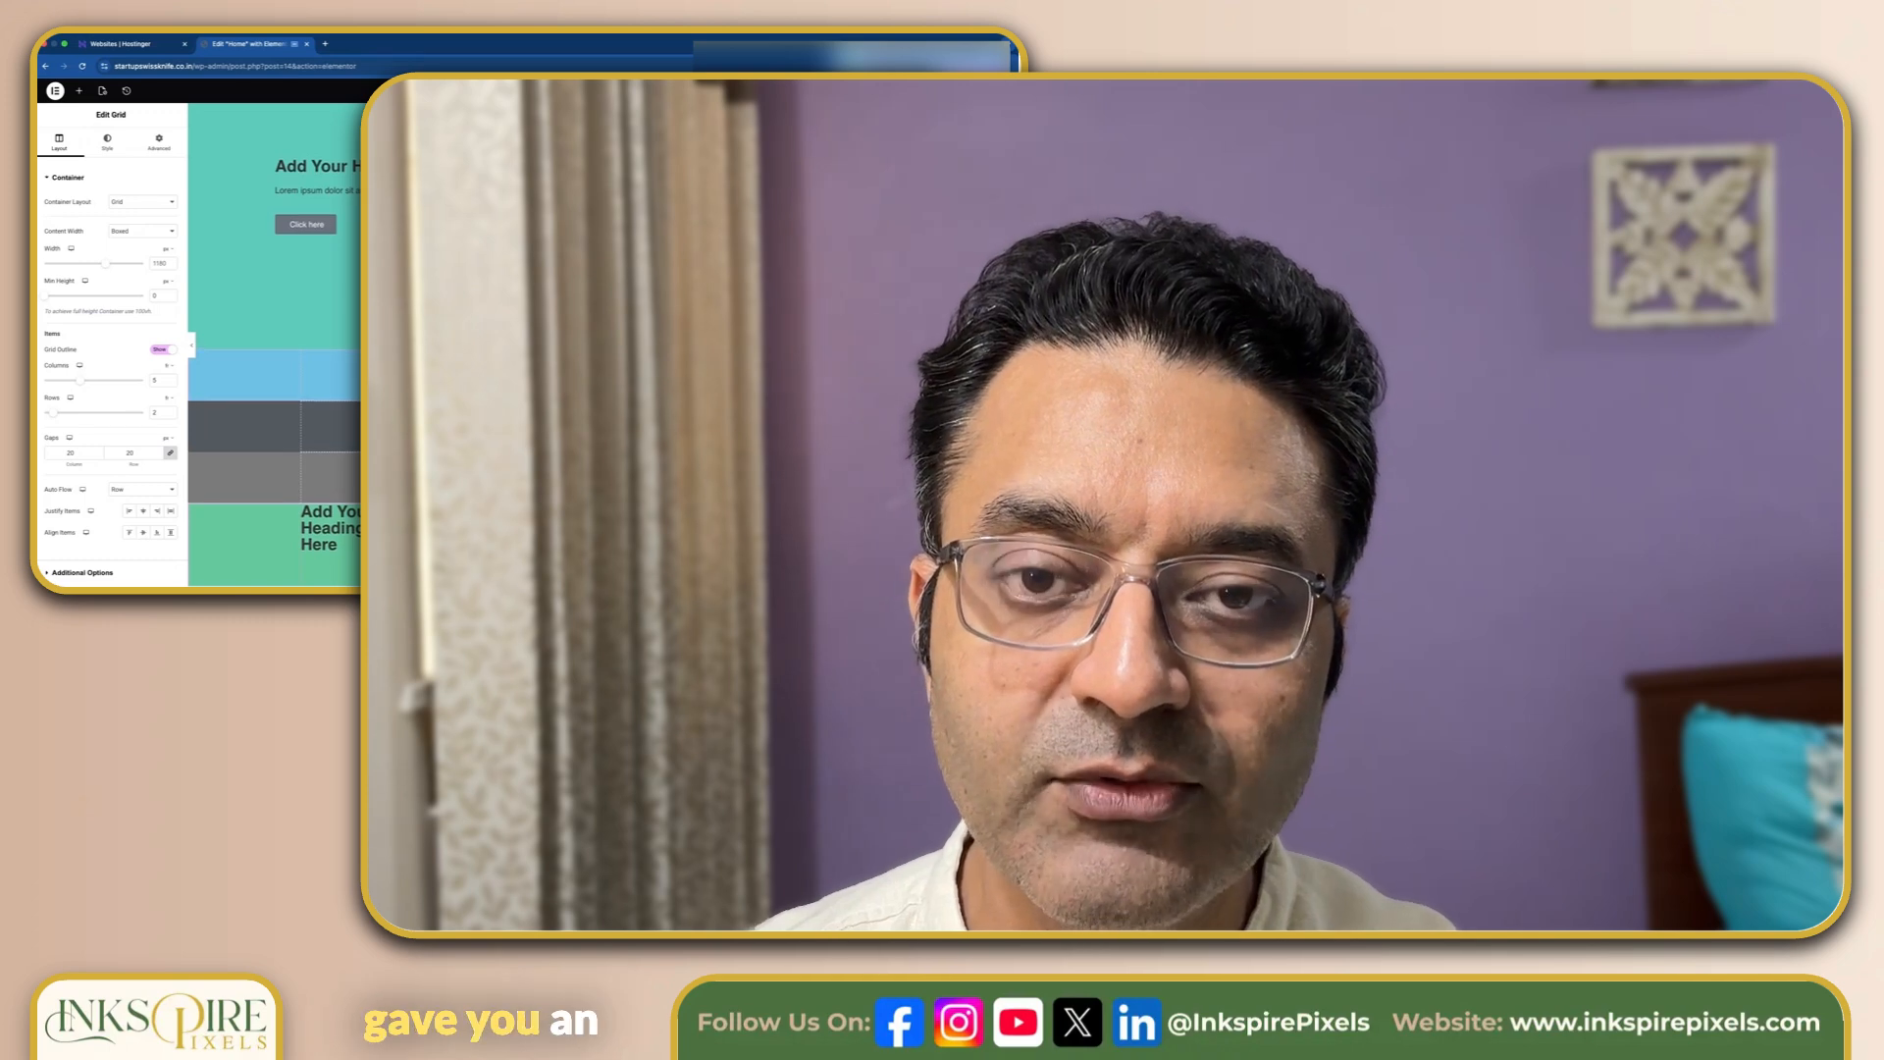